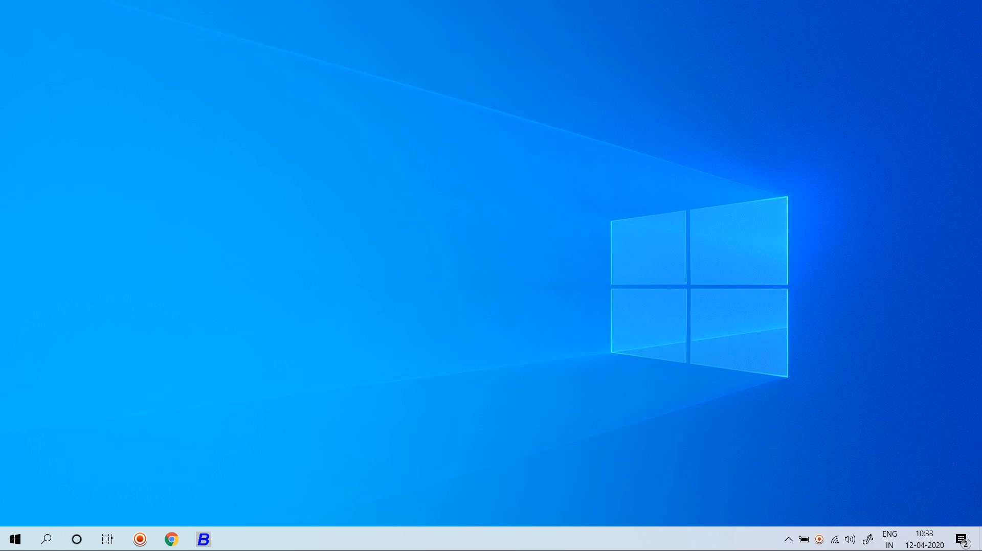
Step: Switch to the Busy accounting program and dismiss the expanded Administration options
key("alt+Tab")
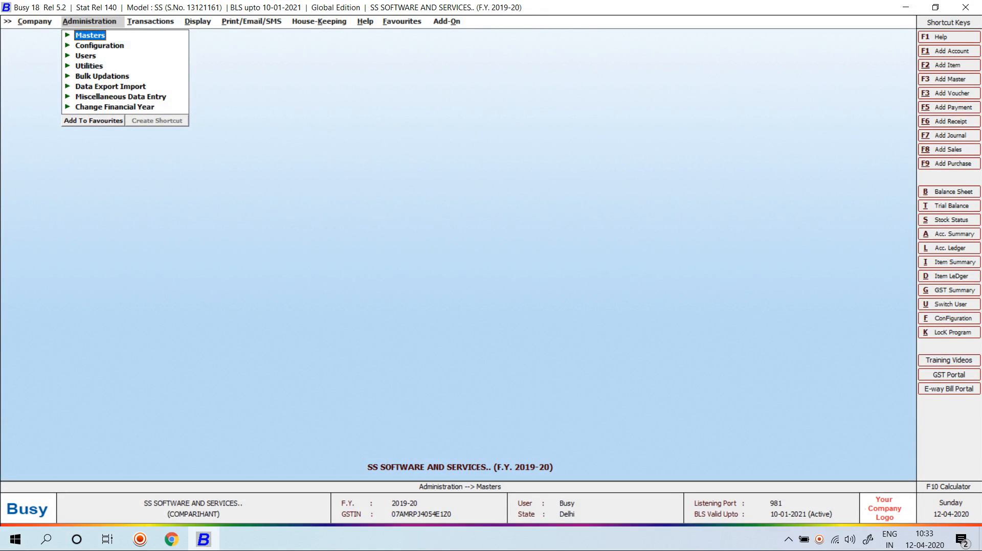
key("Escape")
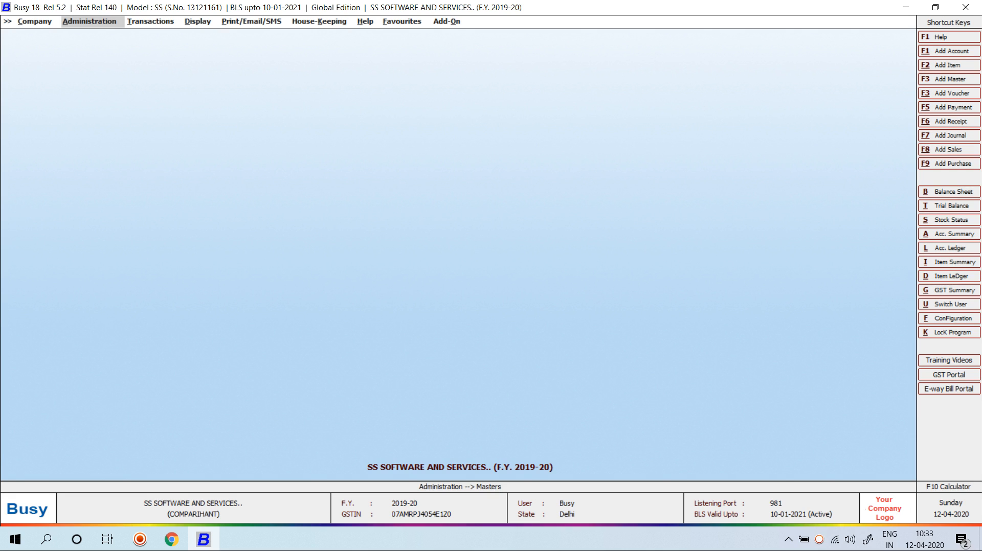
key("Right")
key("Return")
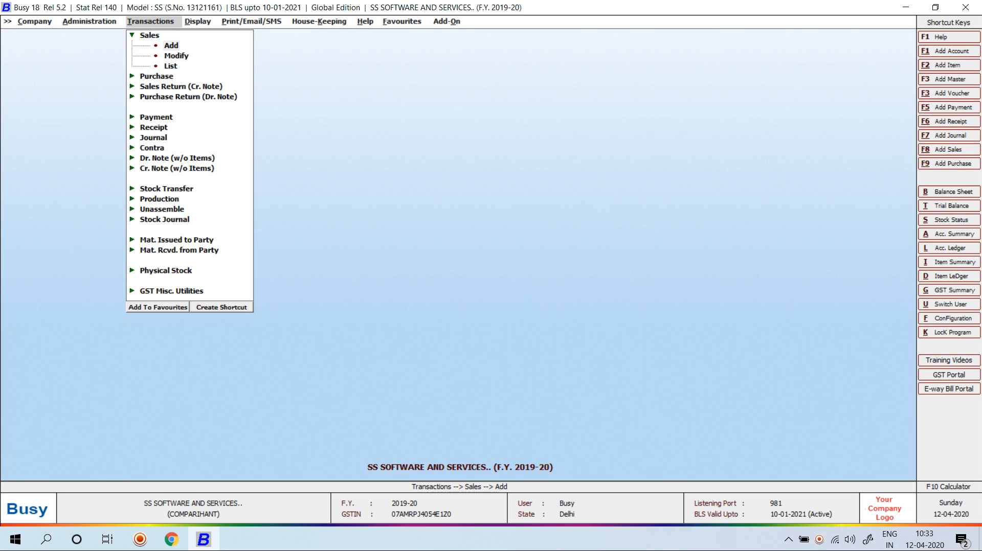
key("Return")
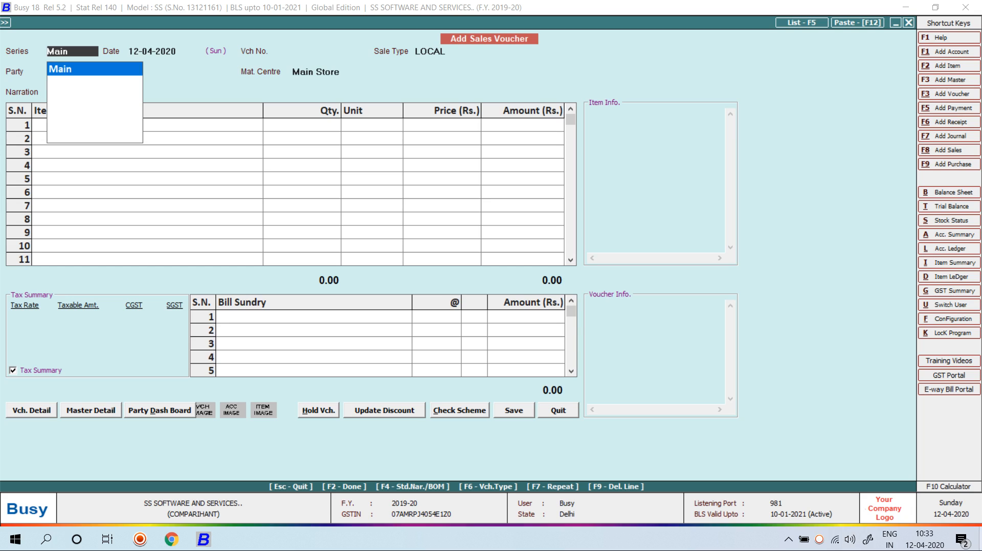
left_click(6, 23)
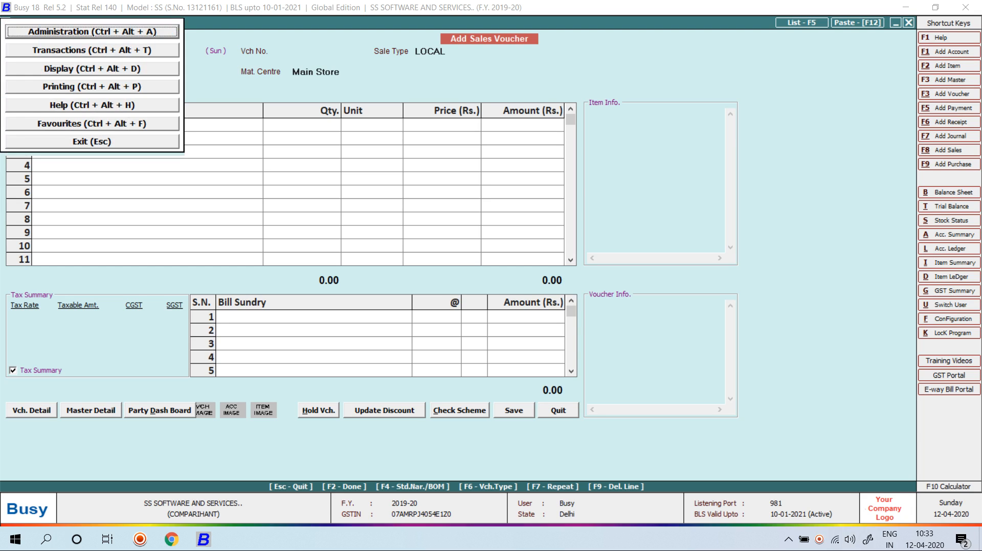
key("Escape")
key("Escape")
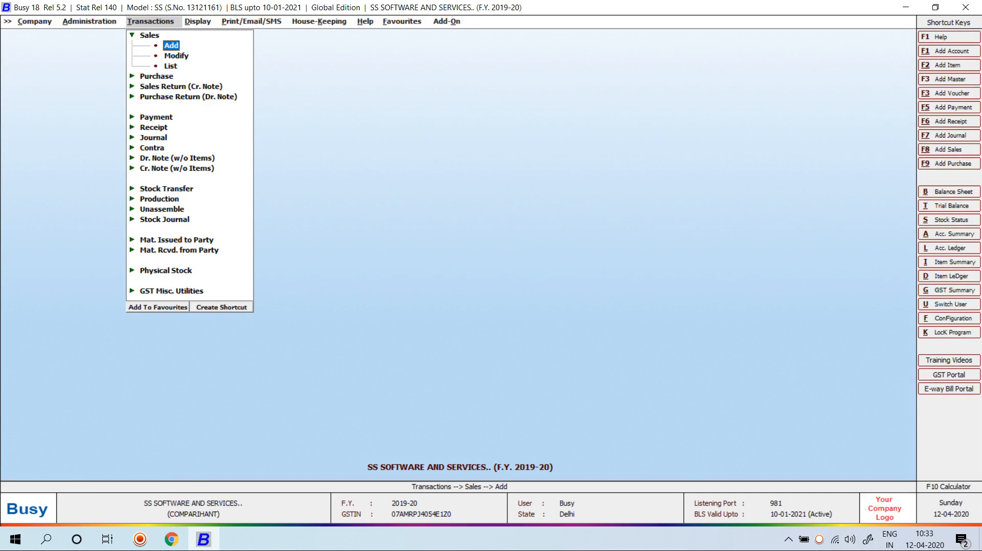
Step: Open a blank form for adding a new account master
key("Left")
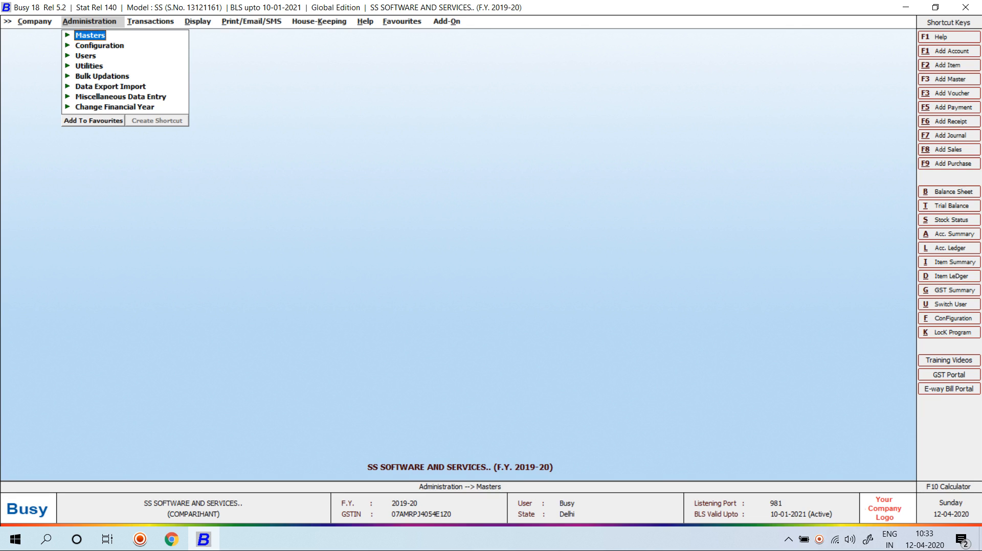
key("Return")
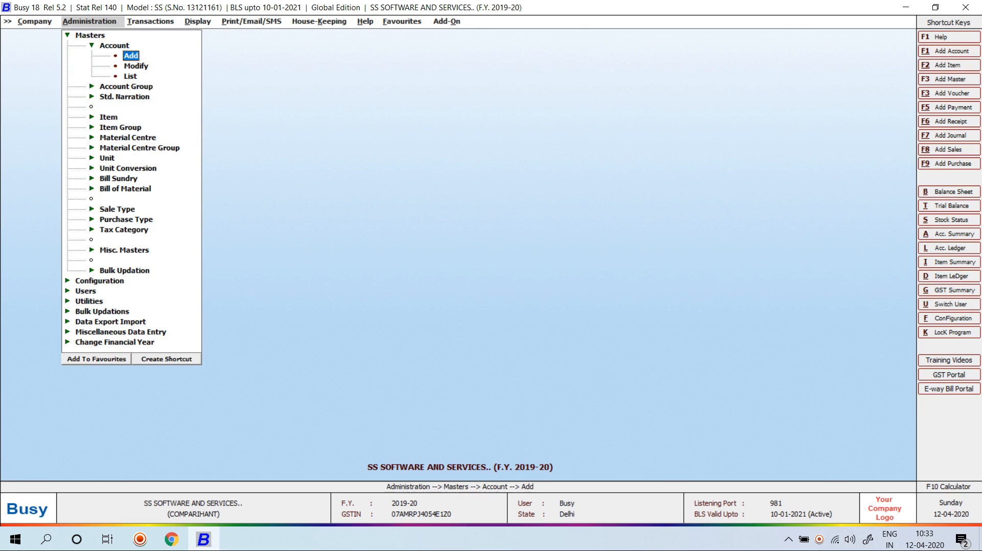
key("Escape")
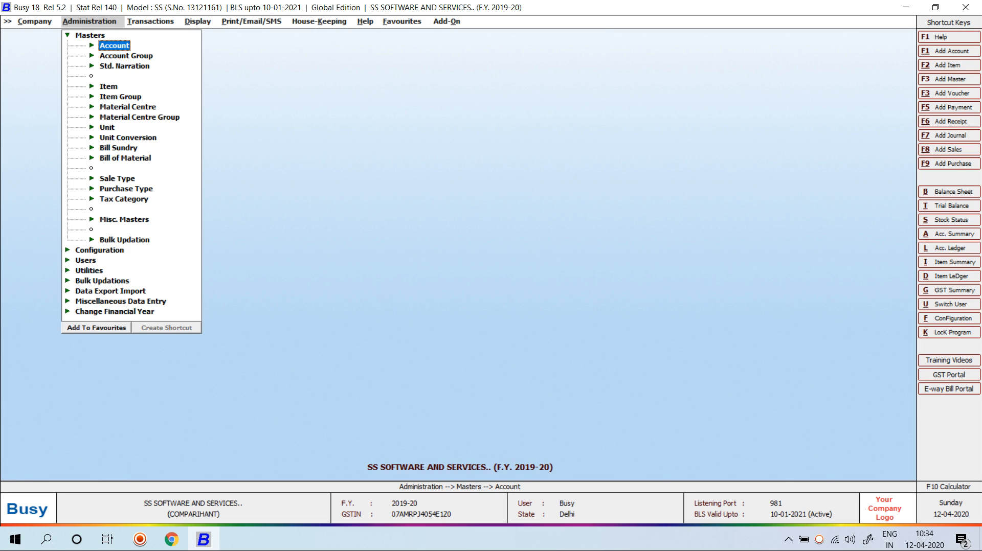
key("Return")
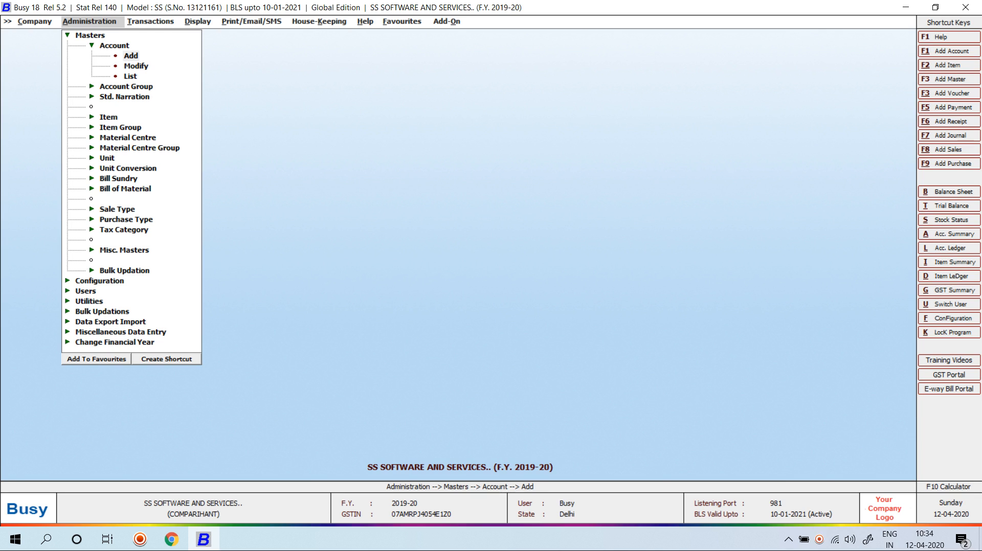
key("Return")
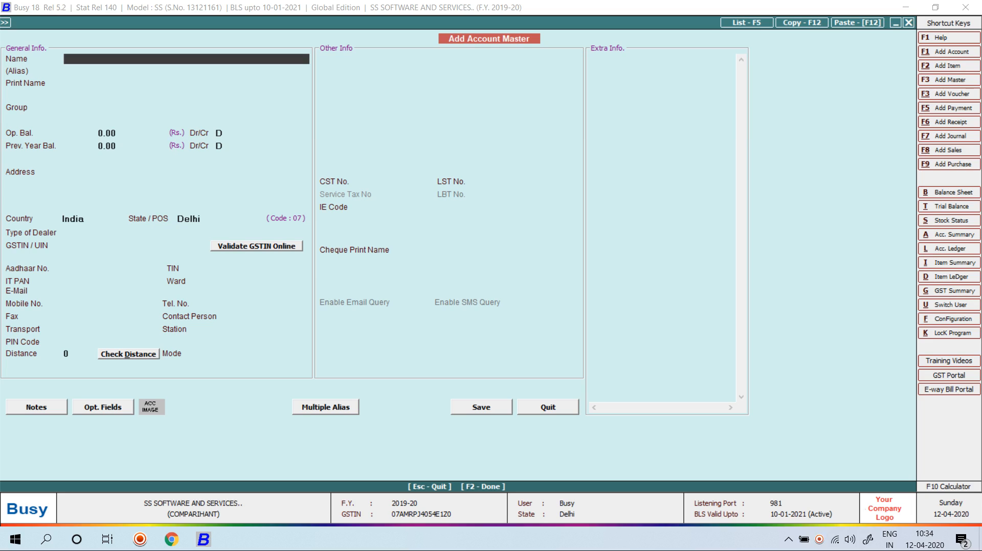
key("Escape")
key("Escape")
key("Escape")
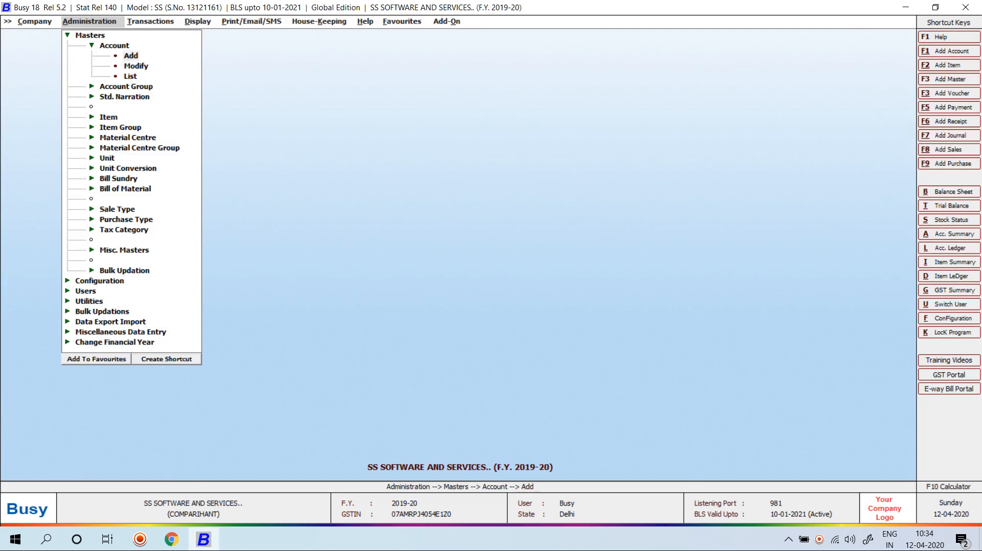
key("Return")
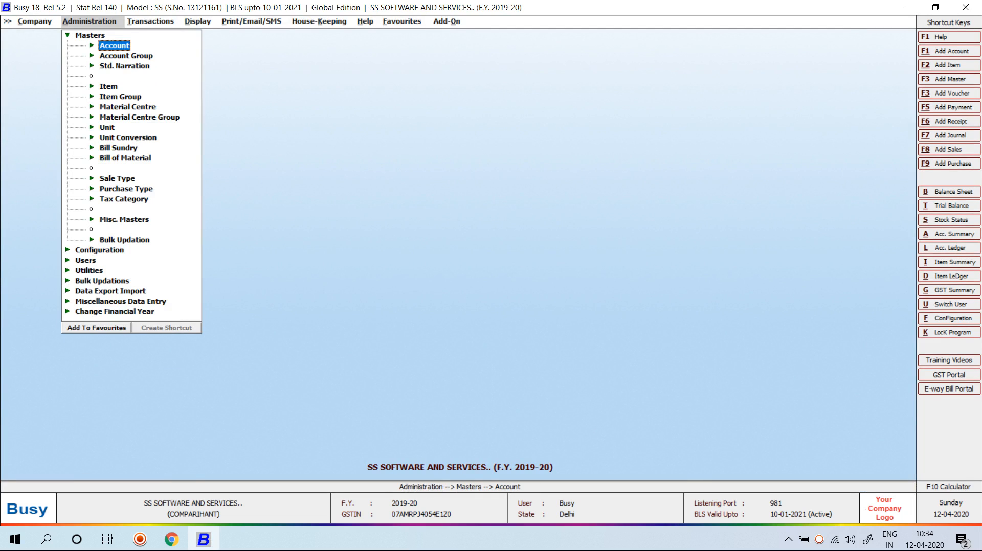
key("Return")
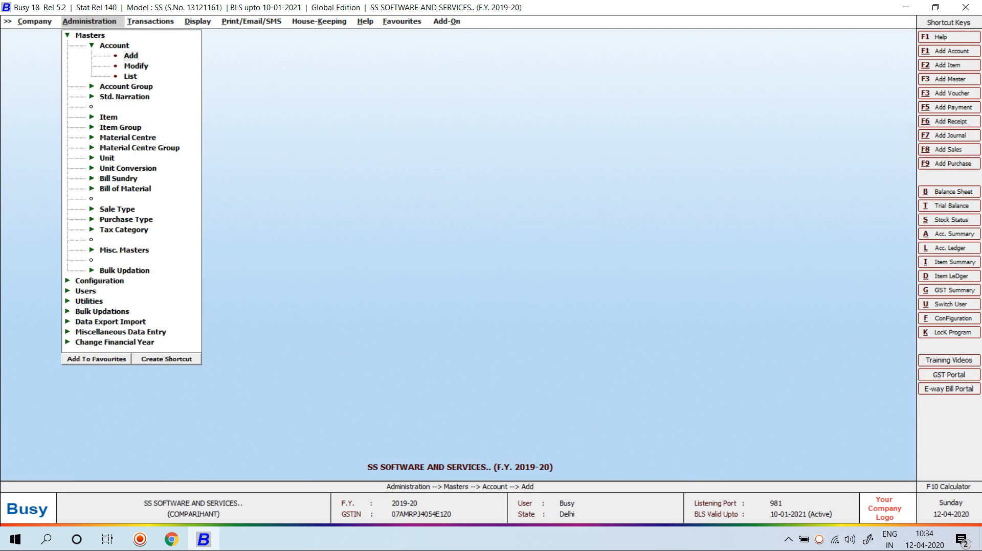
key("Return")
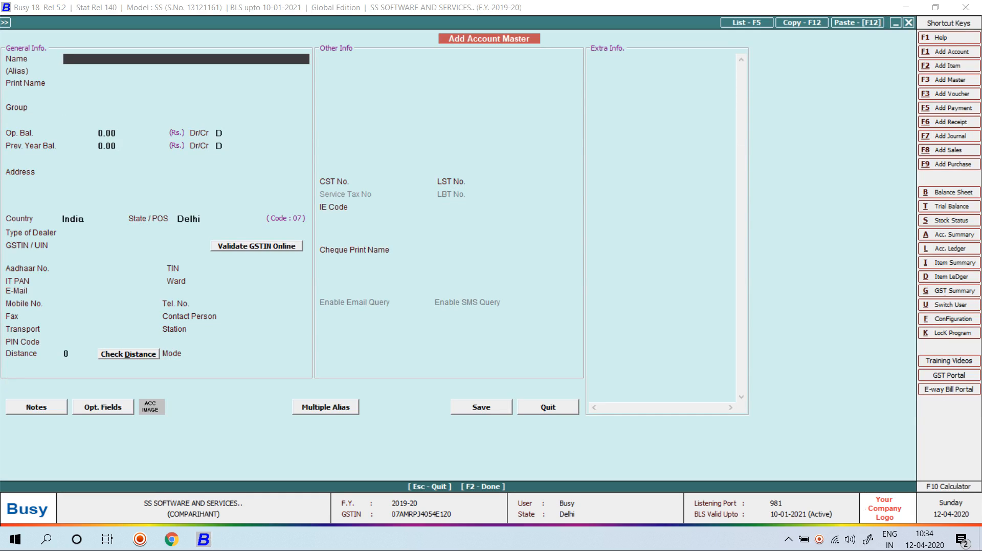
Step: Enter "Party Name" as the new account's name and "Party Aliash" as its alias
type("Party Name")
key("Return")
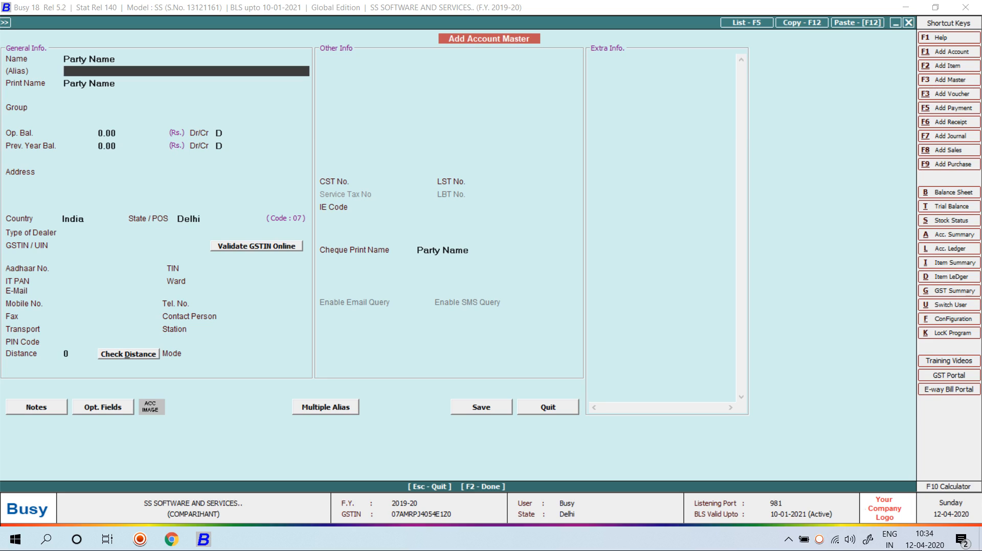
type("Party Aliash")
key("Return")
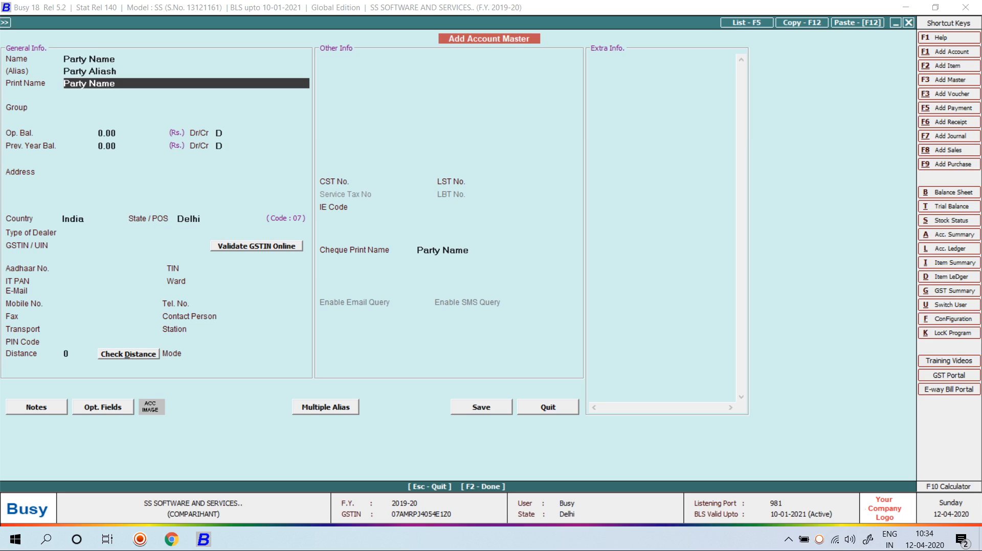
Step: Correct the spelling of the account's alias to "Party Alias"
key("Up")
key("End")
key("BackSpace")
key("Return")
key("Up")
key("Up")
key("Down")
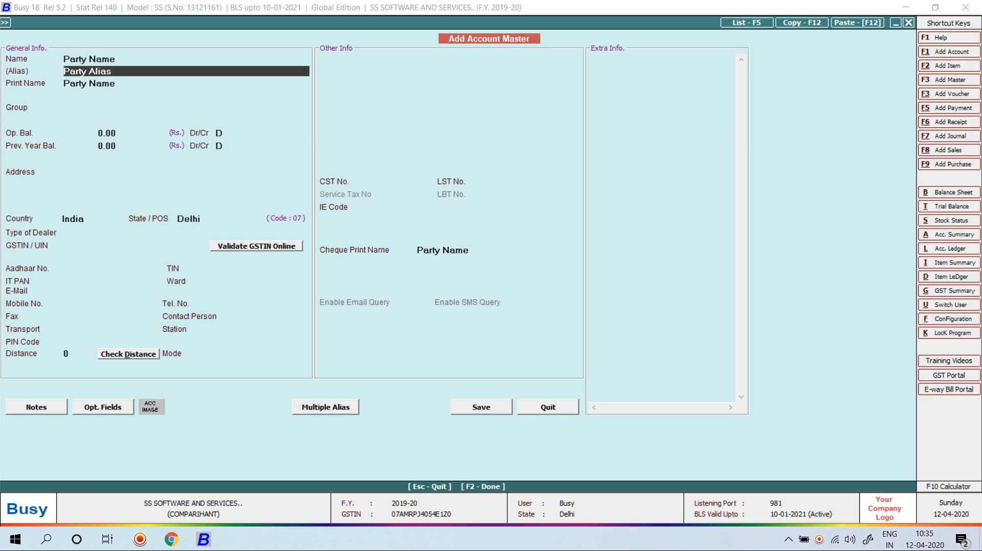
key("Return")
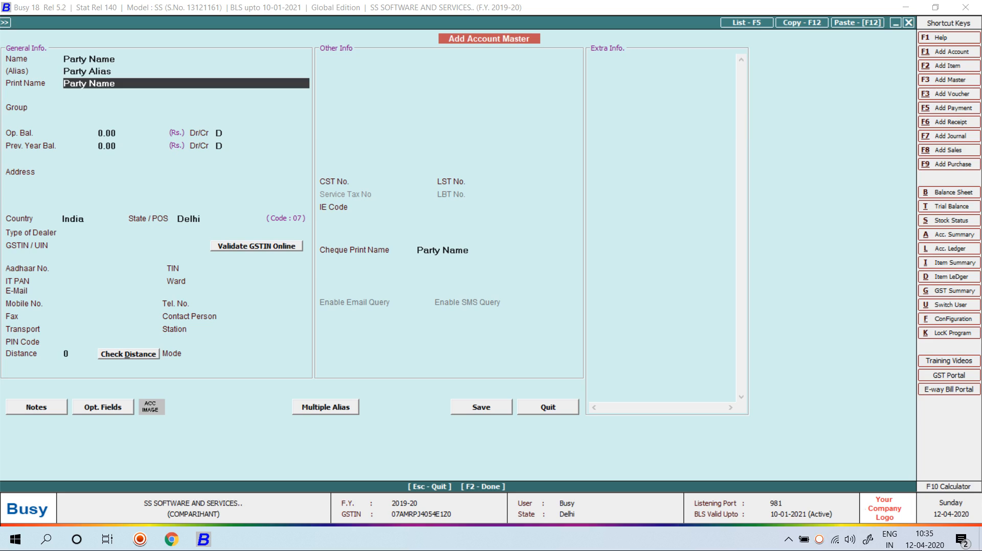
Step: Extend the account's name to "Party Name(abc garment) jaipur"
key("Up")
key("Up")
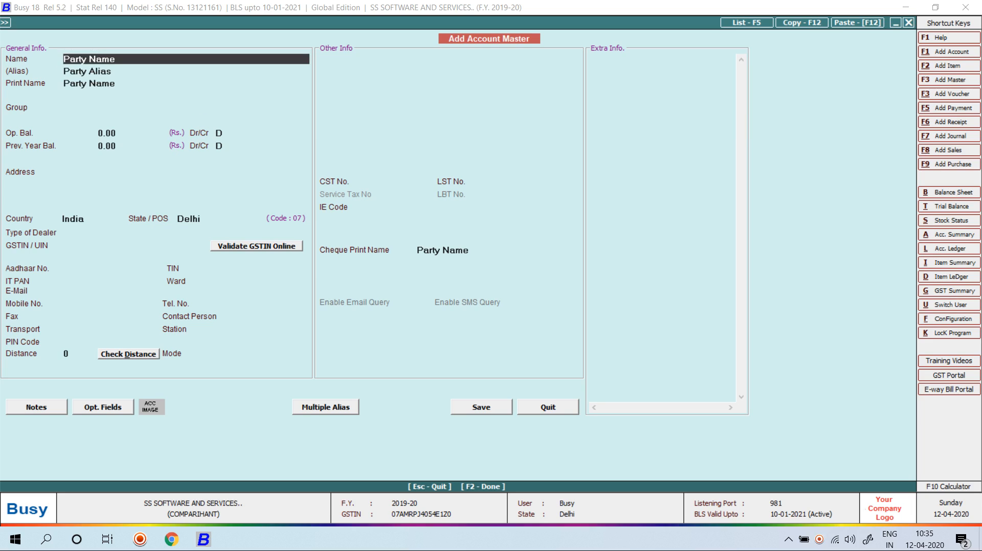
type("(abc garment) jaipur")
key("Return")
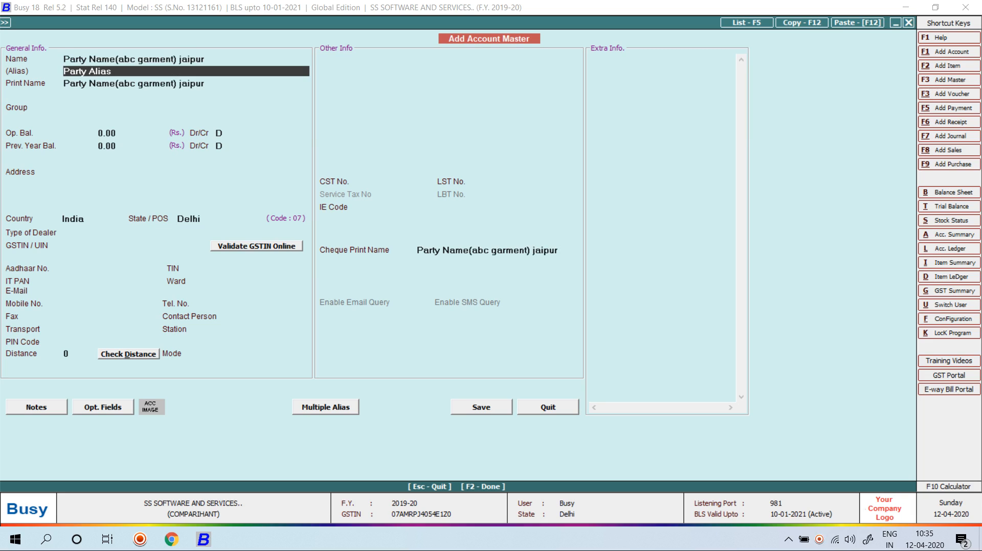
Step: Shorten the account's print name to "Party Name(abc garment", removing the city from its end
key("Return")
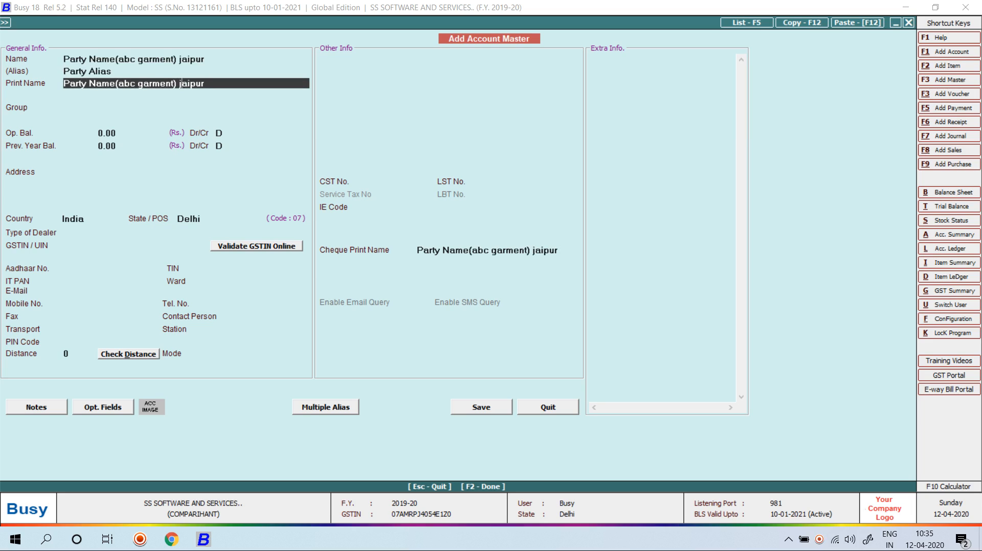
key("BackSpace")
key("BackSpace")
key("BackSpace")
key("BackSpace")
key("BackSpace")
key("BackSpace")
key("BackSpace")
key("BackSpace")
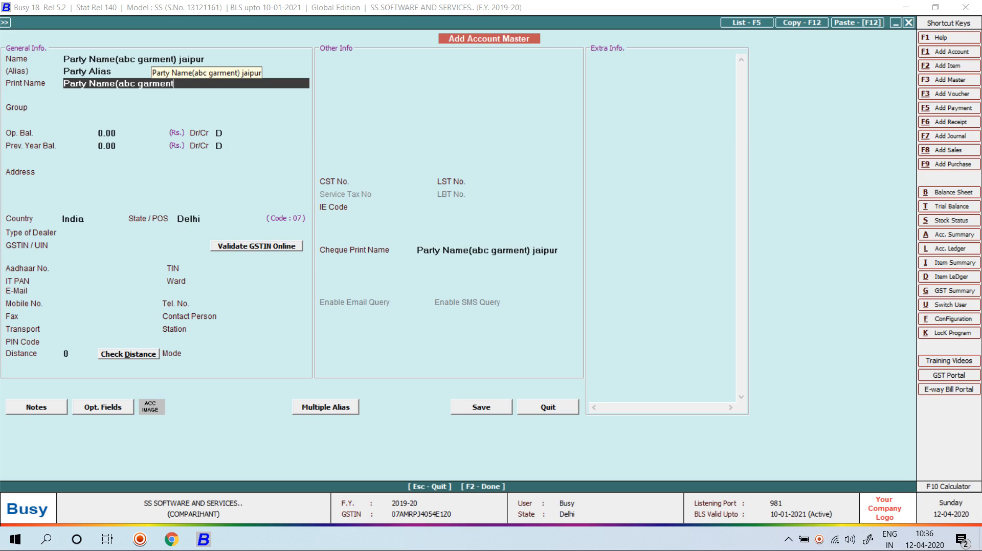
key("Return")
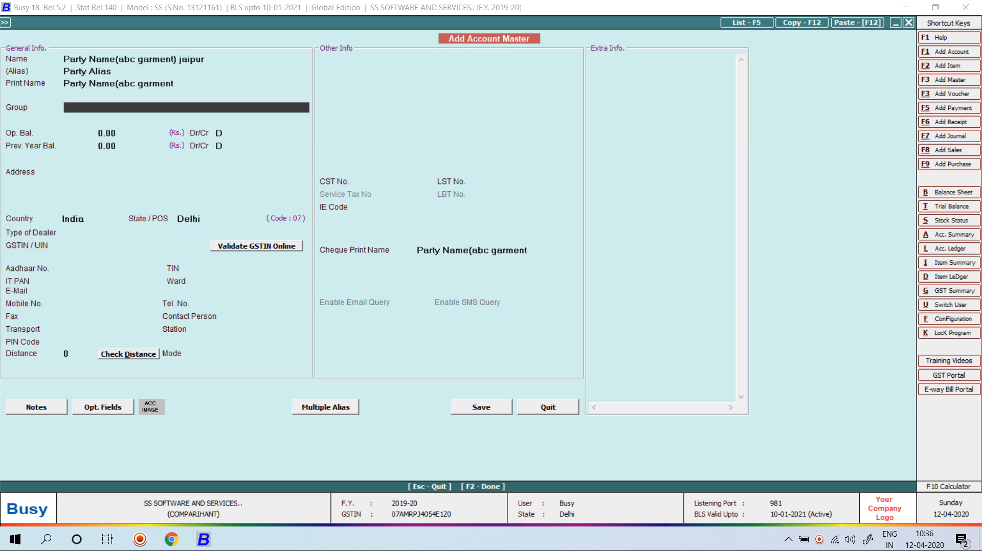
Step: Assign the new account to the Sundry Debtors group
type("sun")
key("Down")
key("Return")
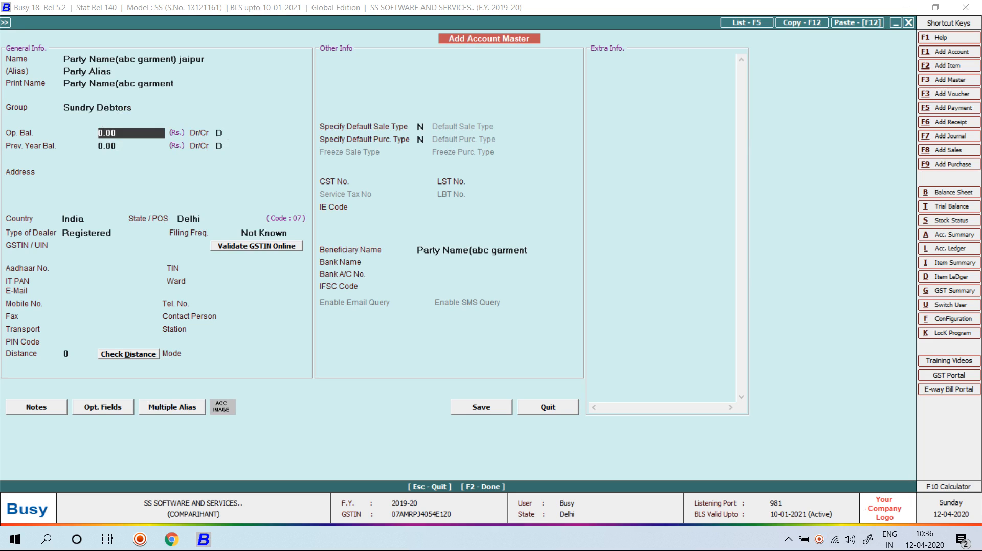
Step: Leave the balance, address, tax, contact and distance fields at their defaults and set the transport mode to Road
key("Return")
key("Return")
key("Return")
key("Return")
key("Return")
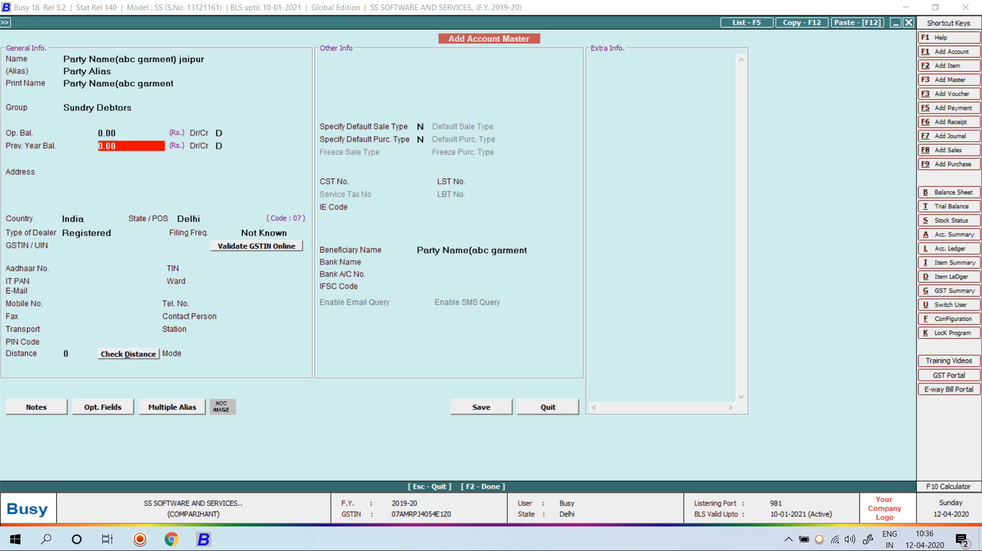
key("Return")
key("Return")
key("Return")
key("Return")
key("Return")
key("Return")
key("Return")
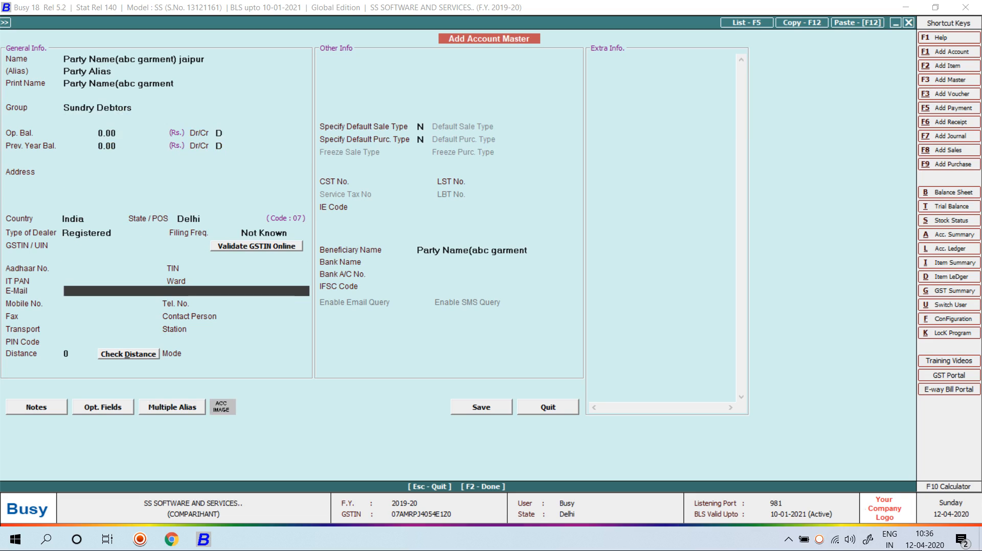
key("Return")
key("Return")
key("Return")
key("Return")
key("Return")
key("Return")
key("Return")
key("Return")
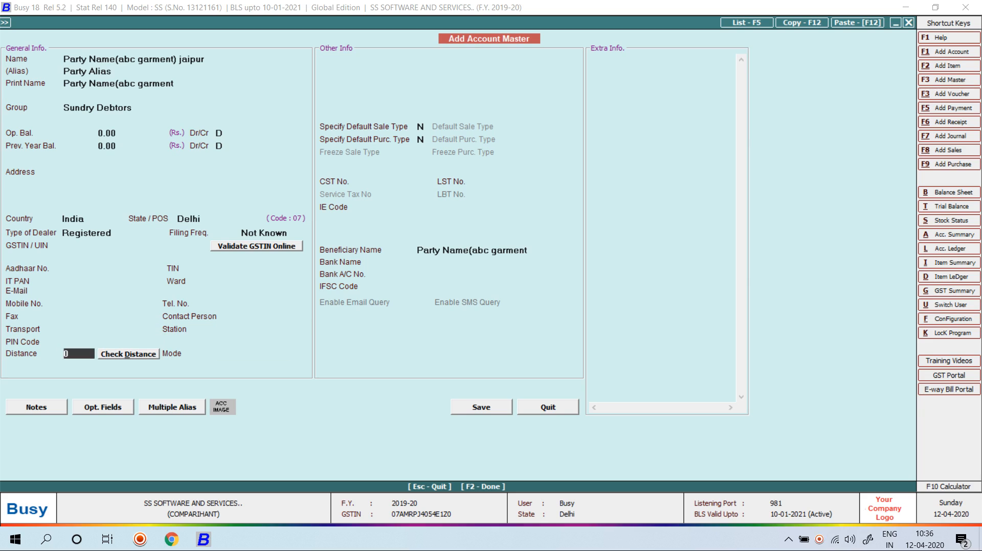
key("F2")
key("Return")
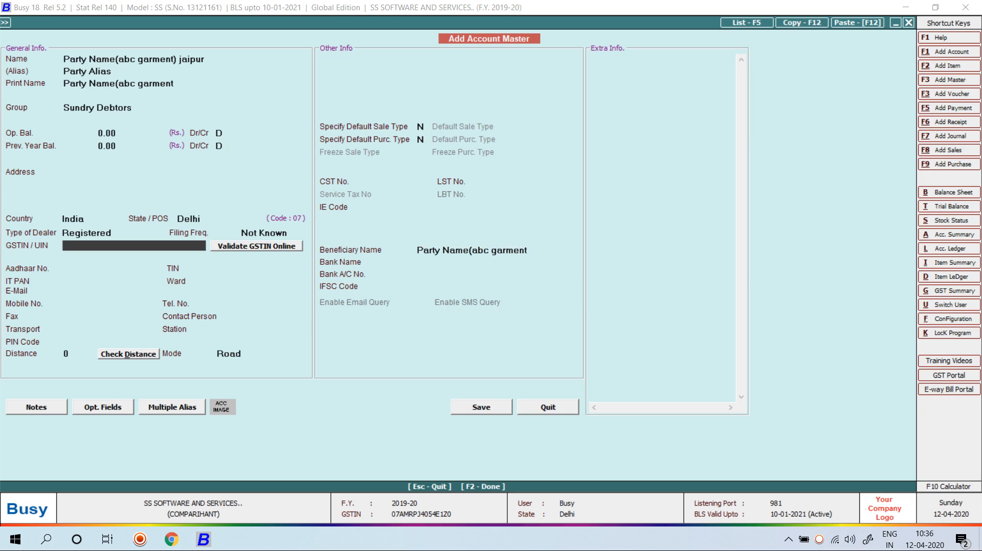
Step: Set the account's type of dealer to Un-Registered, save the master and close the form
key("F2")
key("Return")
key("shift+Tab")
key("shift+Tab")
key("Down")
key("Return")
key("F2")
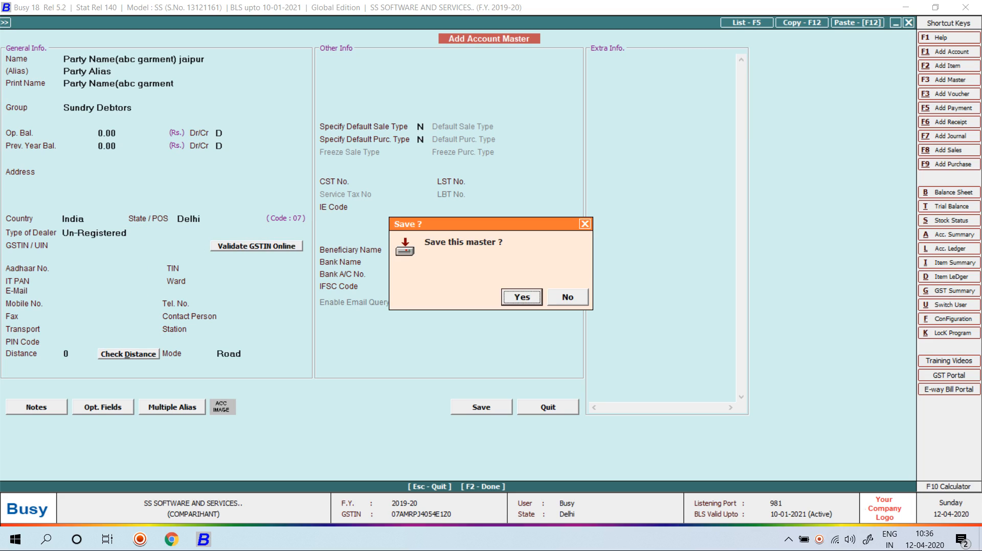
key("Return")
key("Escape")
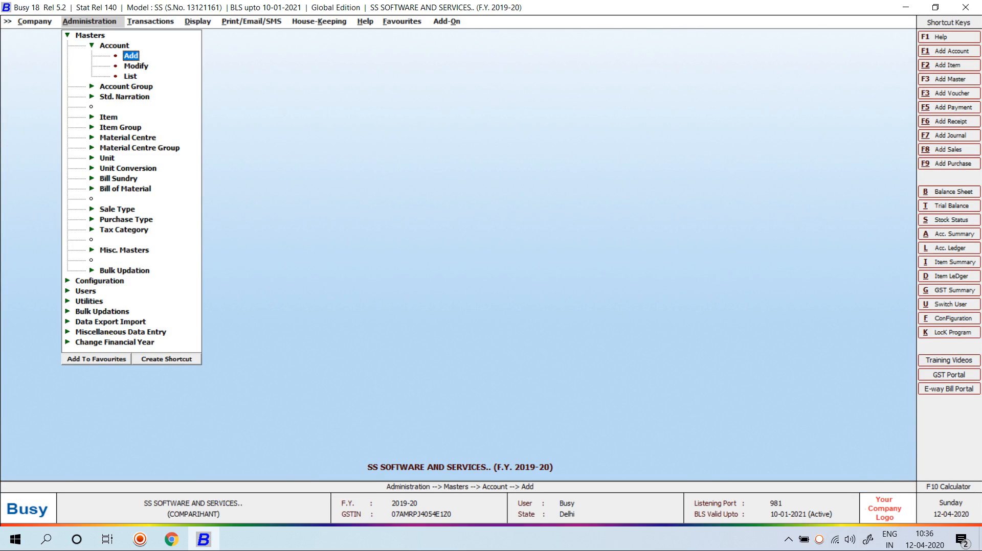
Step: Open the saved account "Party Name(abc garment) jaipur" for modification
key("Down")
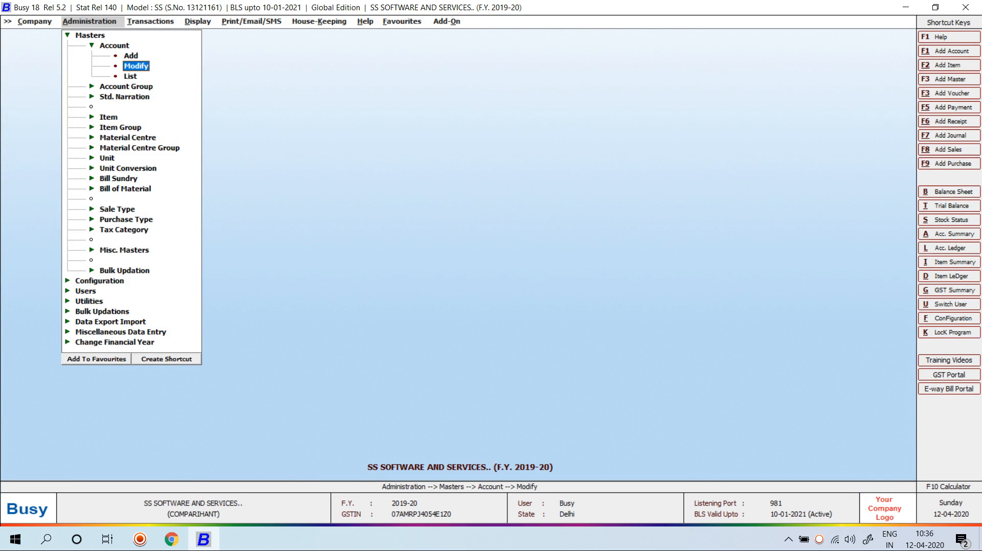
key("Return")
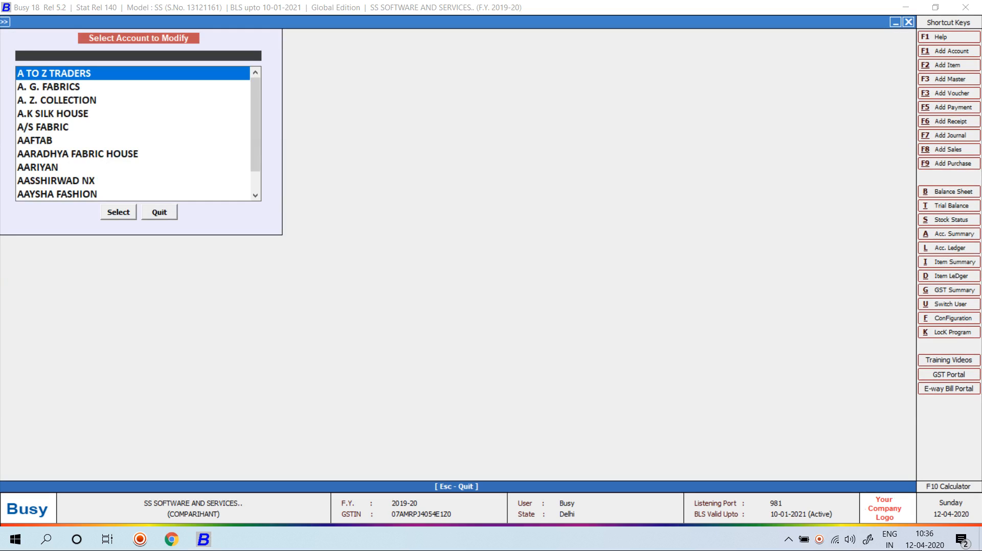
type("abc garment) jaipur")
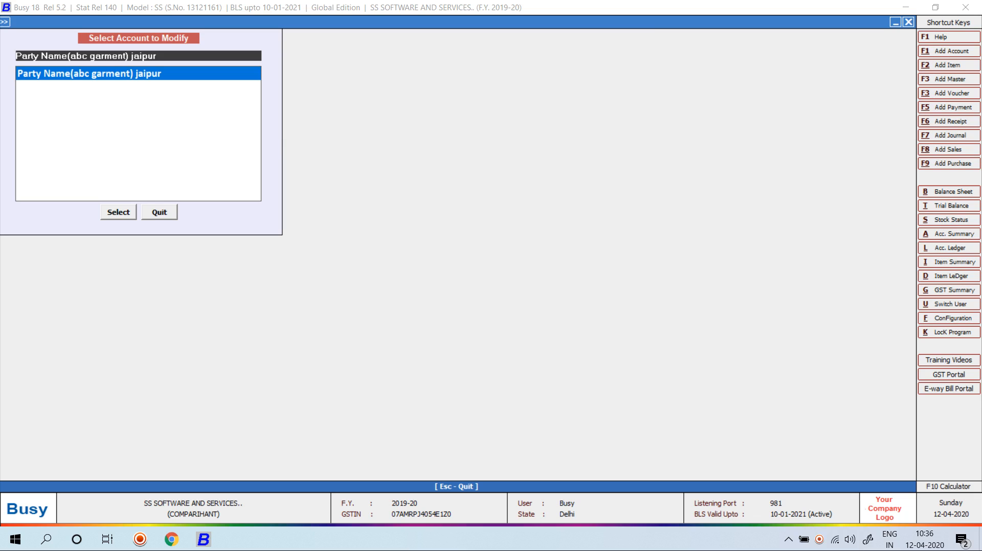
key("Return")
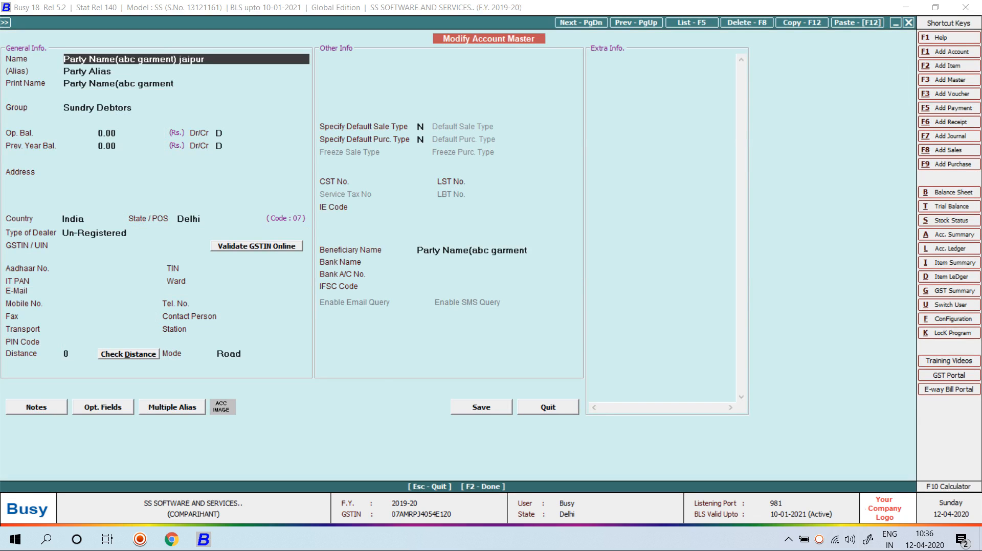
Step: Leave the account's modification form without changing anything
key("Escape")
key("Escape")
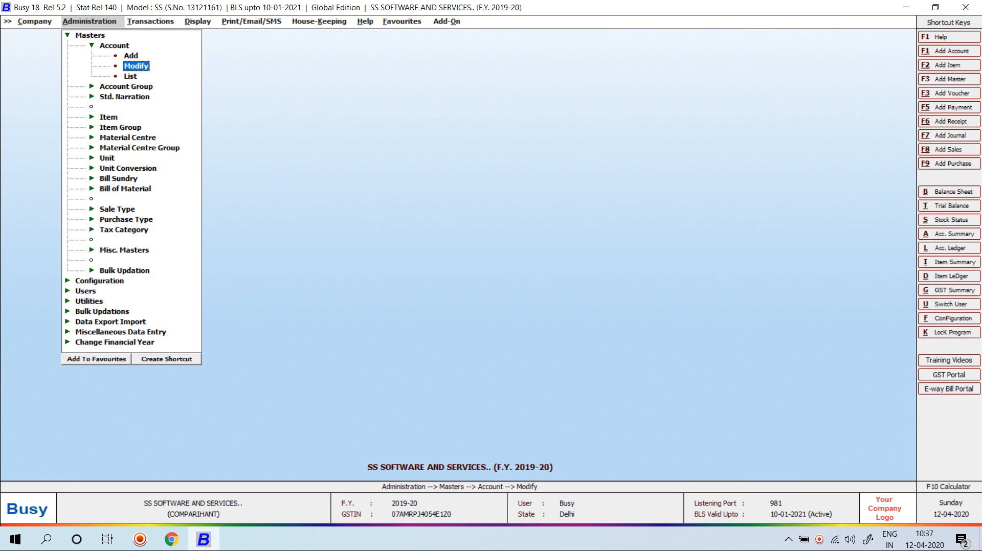
key("alt+l")
type("st")
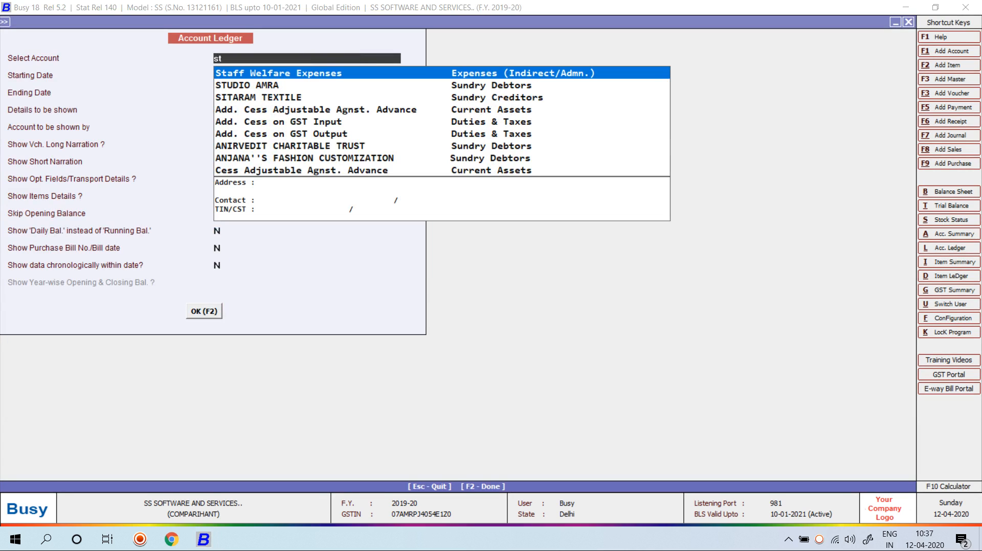
key("Escape")
Step: Open the Stock account for modification, review its master and close it unchanged
key("Return")
type("stock")
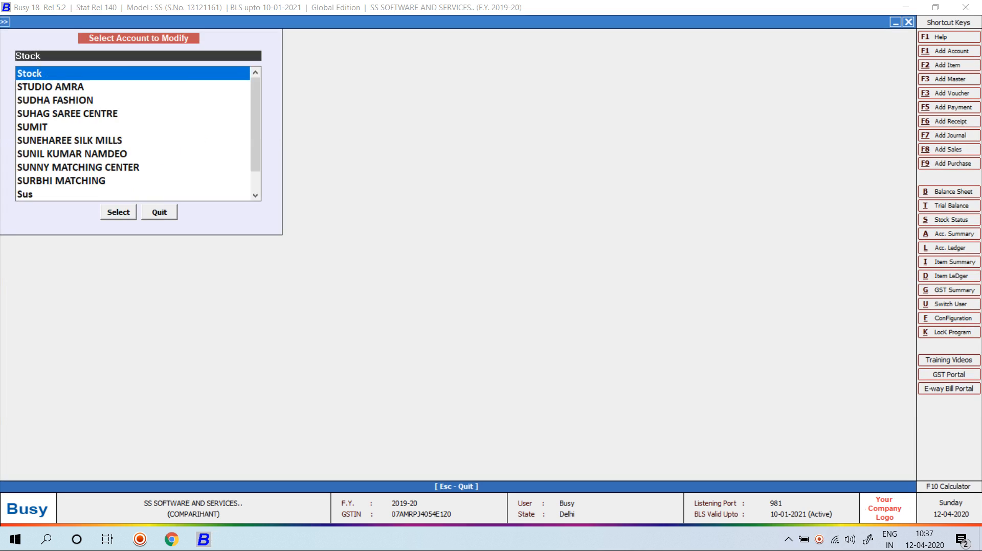
key("Return")
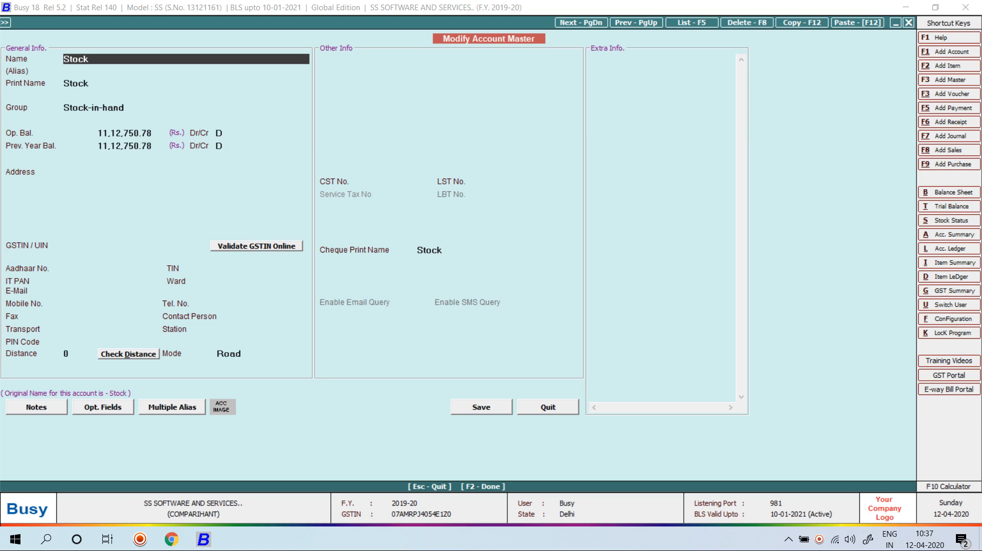
key("Escape")
key("Escape")
key("Escape")
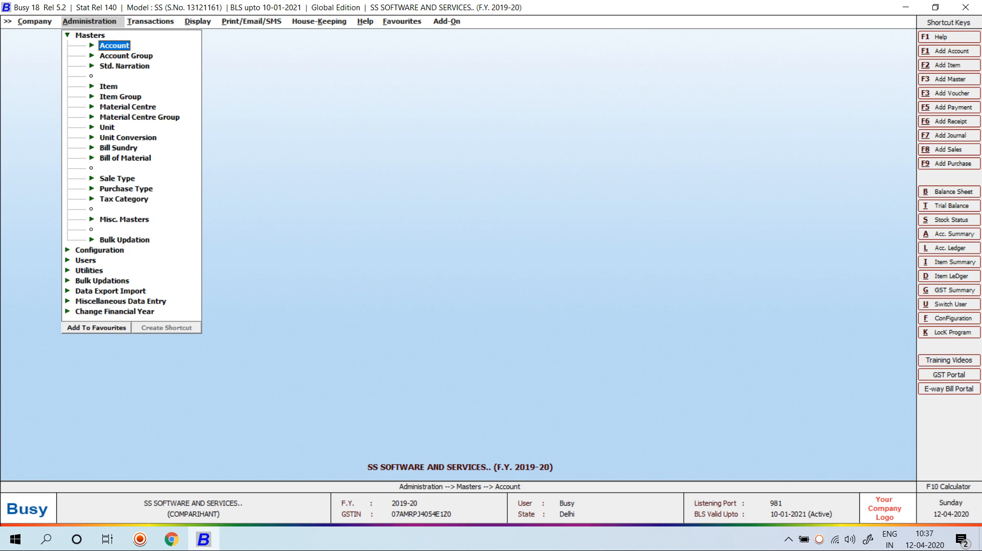
Step: Request the List of Accounts with output on the screen
key("Return")
key("Right")
key("Left")
key("Down")
key("Down")
key("Return")
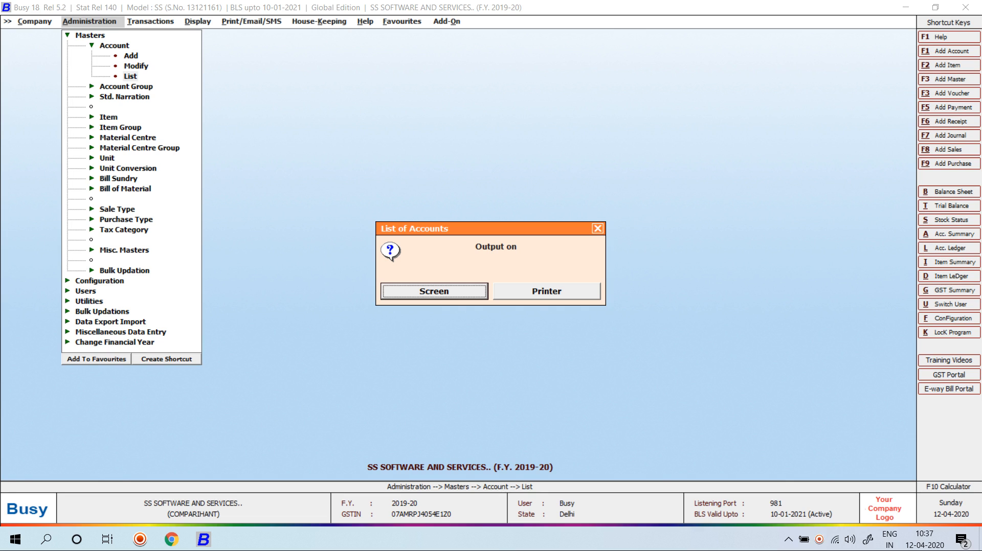
key("Right")
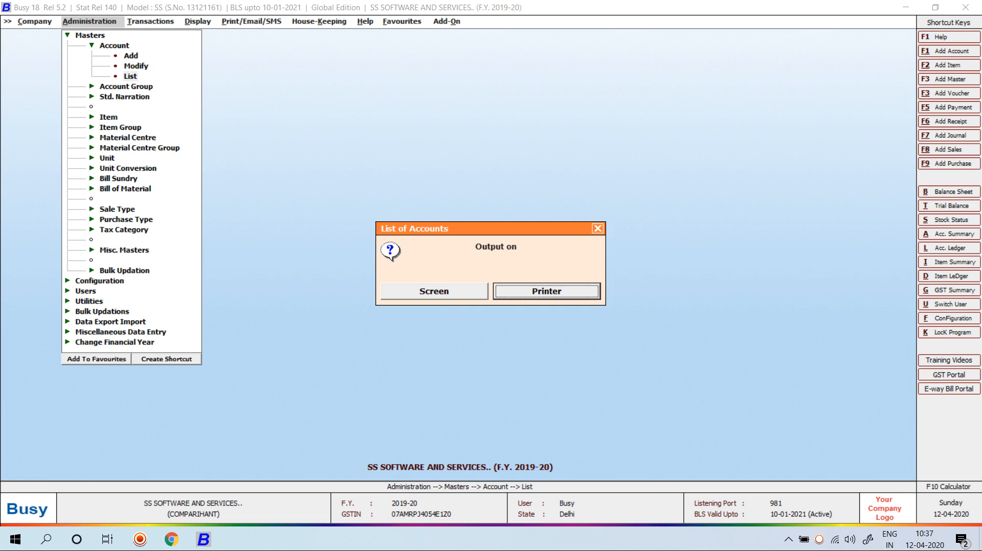
key("Left")
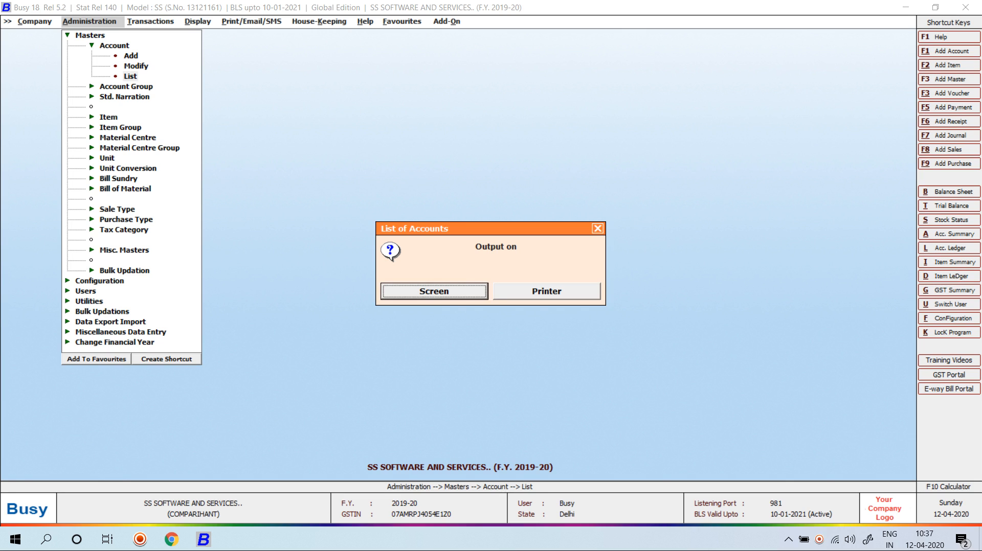
key("Return")
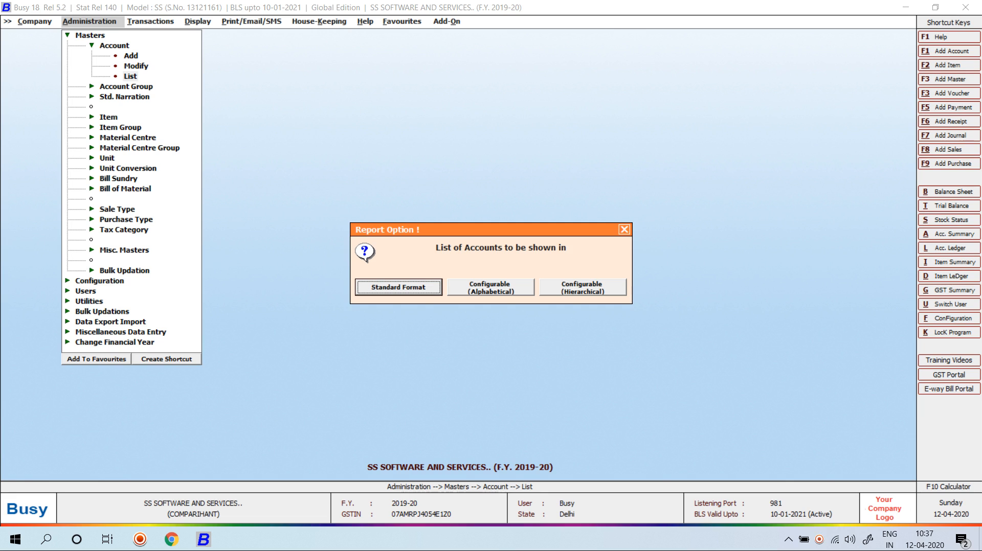
Step: Show the list in Standard Format for all accounts, review it and close it
key("Right")
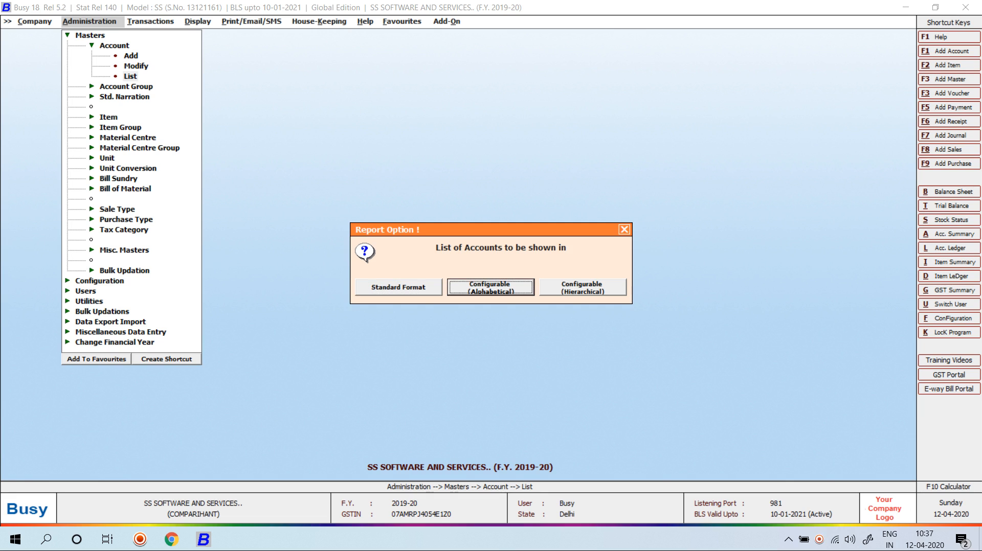
key("Right")
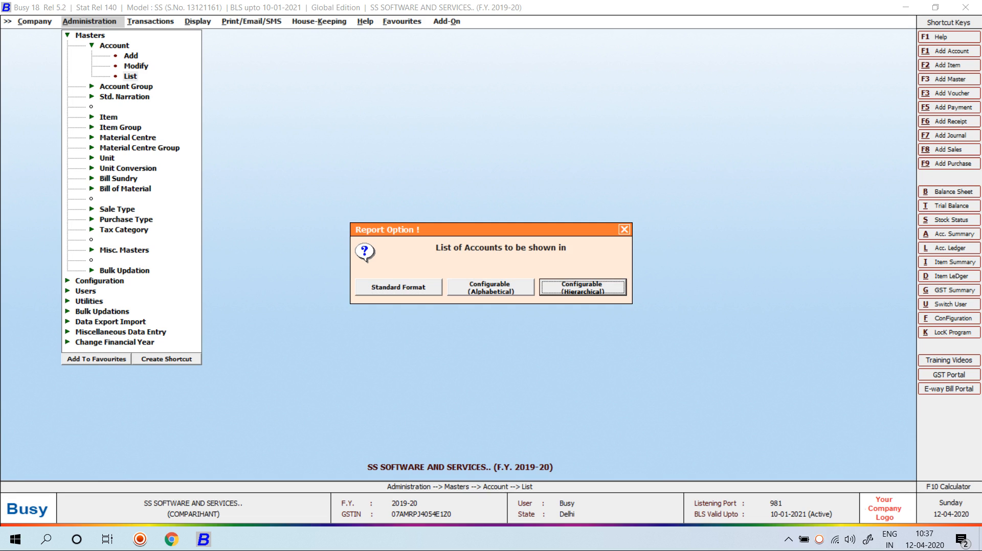
key("Left")
key("Left")
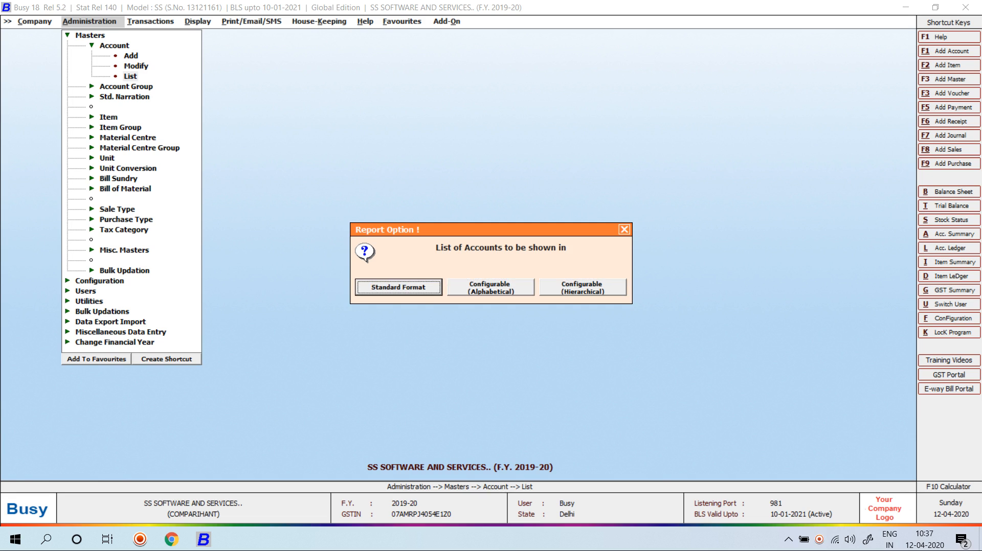
key("Return")
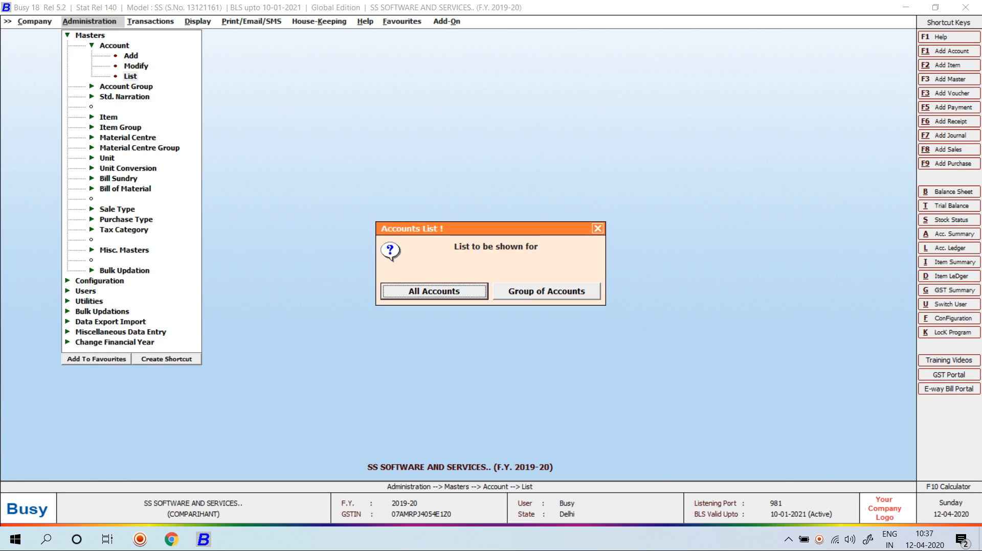
key("Return")
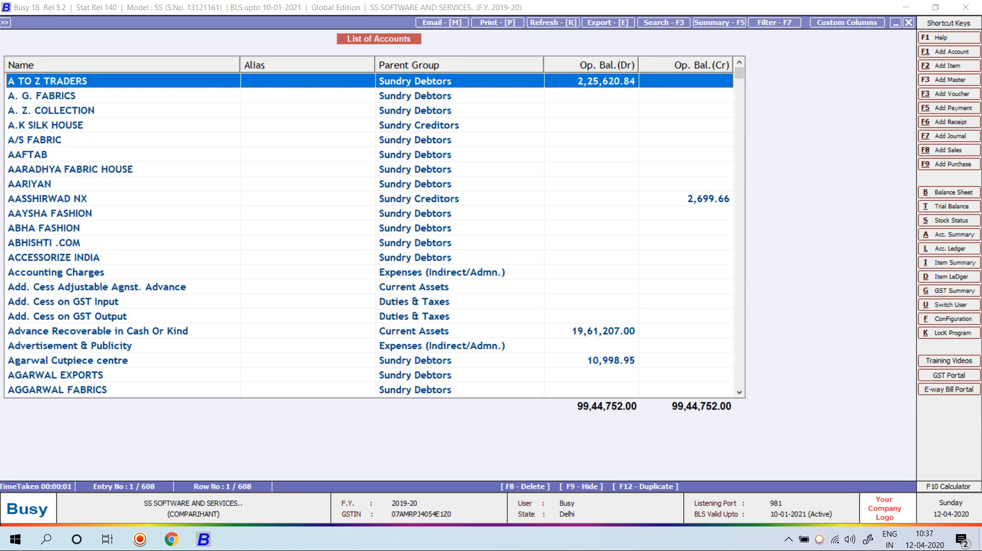
key("Escape")
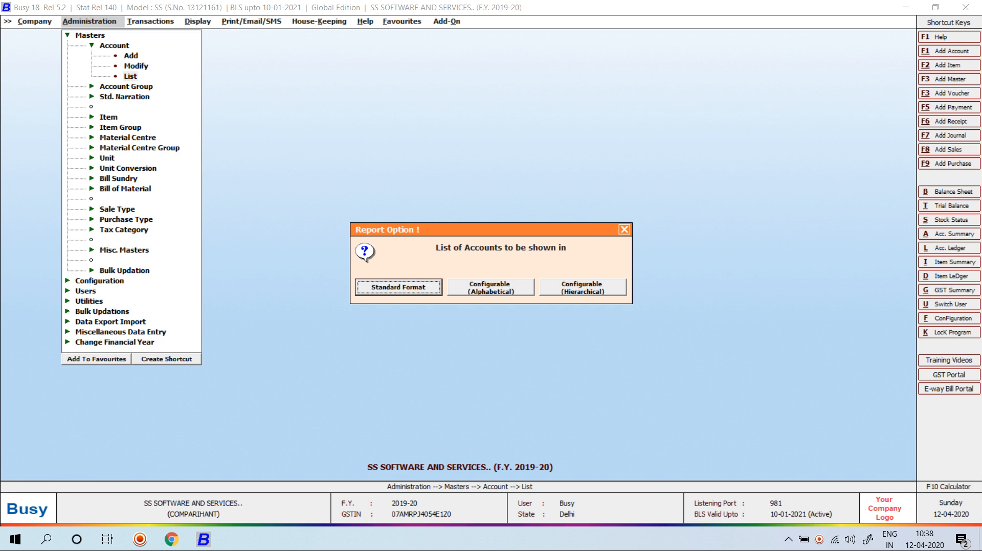
Step: Show the account list in Standard Format for the Sundry Debtors group only
key("Return")
key("Right")
key("Return")
type("Sund")
key("Down")
key("Return")
key("Return")
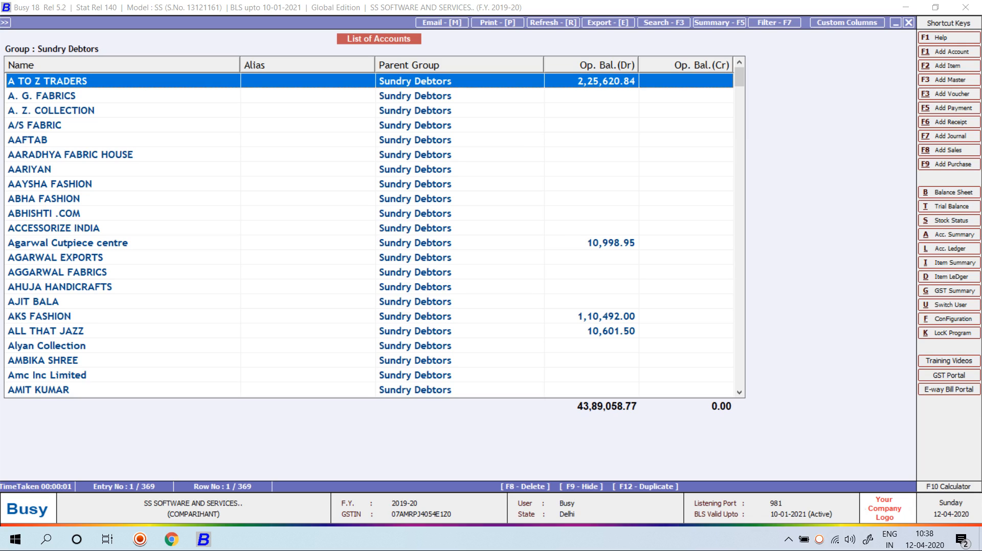
Step: Preview the printout of the Sundry Debtors account list and return to the list
key("alt+p")
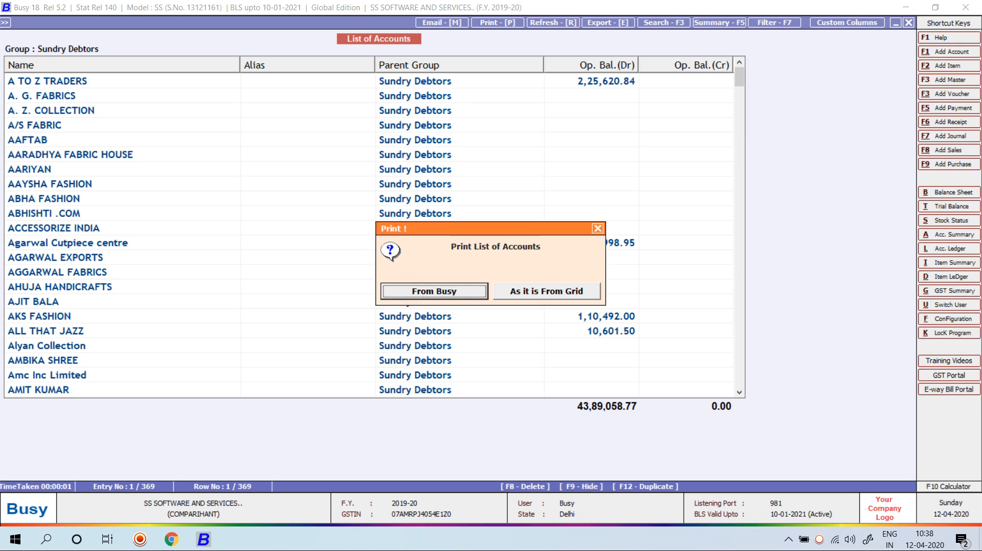
key("Escape")
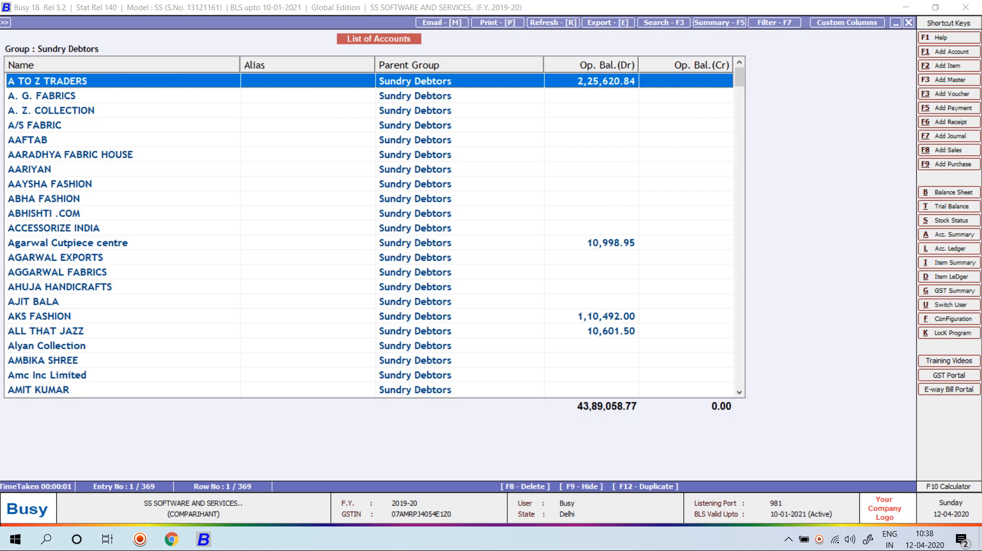
key("Escape")
key("alt+p")
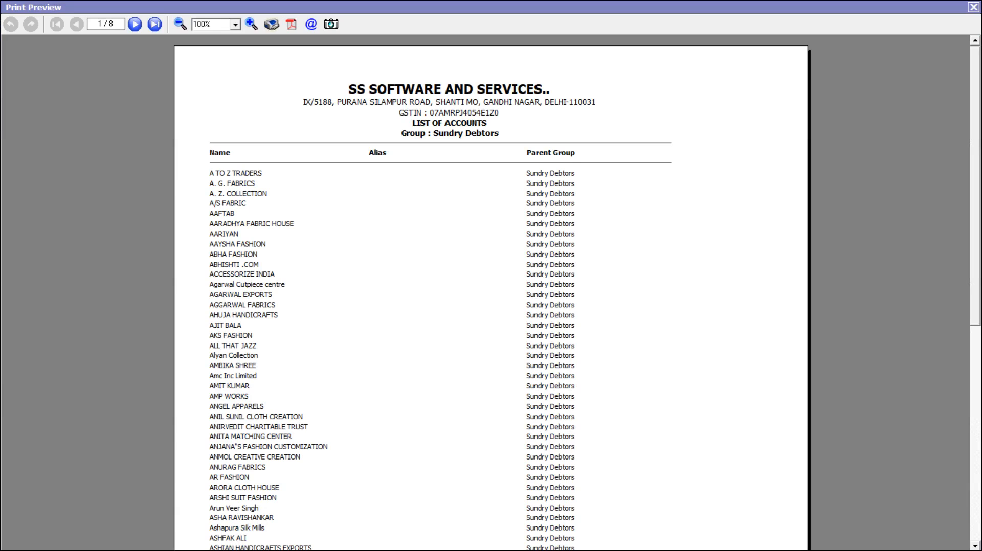
key("Escape")
key("Escape")
key("Escape")
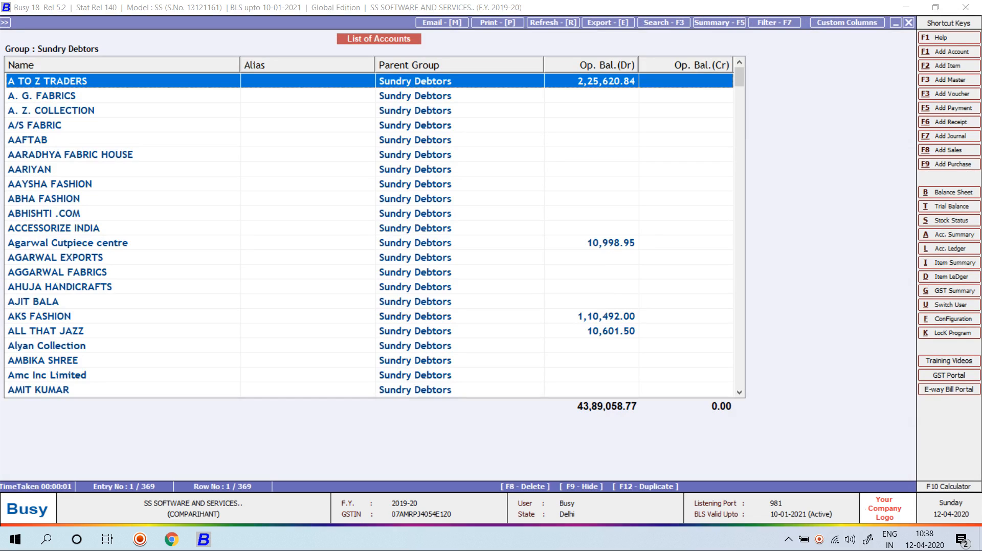
Step: Review the From Busy print options for the Sundry Debtors list and leave them unchanged
key("alt+p")
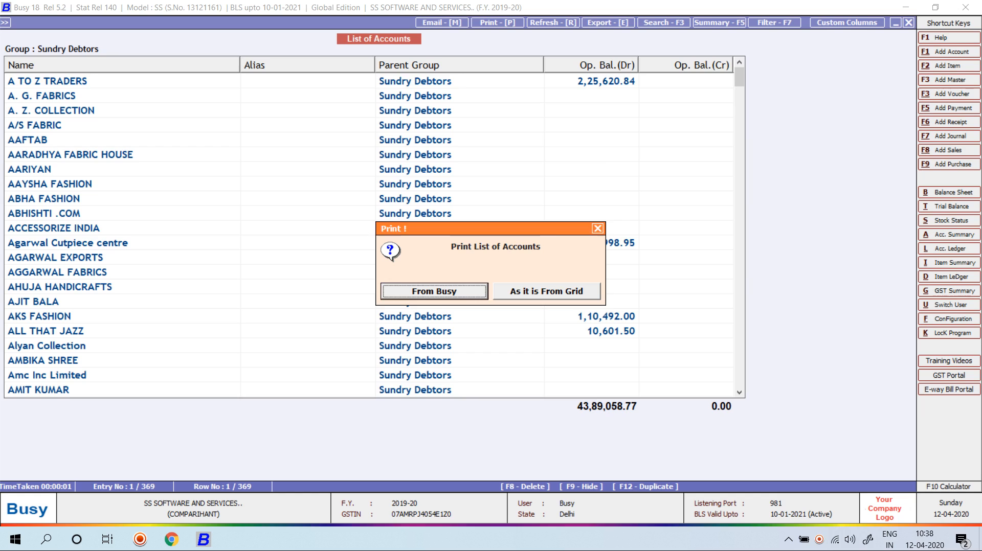
key("Escape")
key("alt+p")
key("Return")
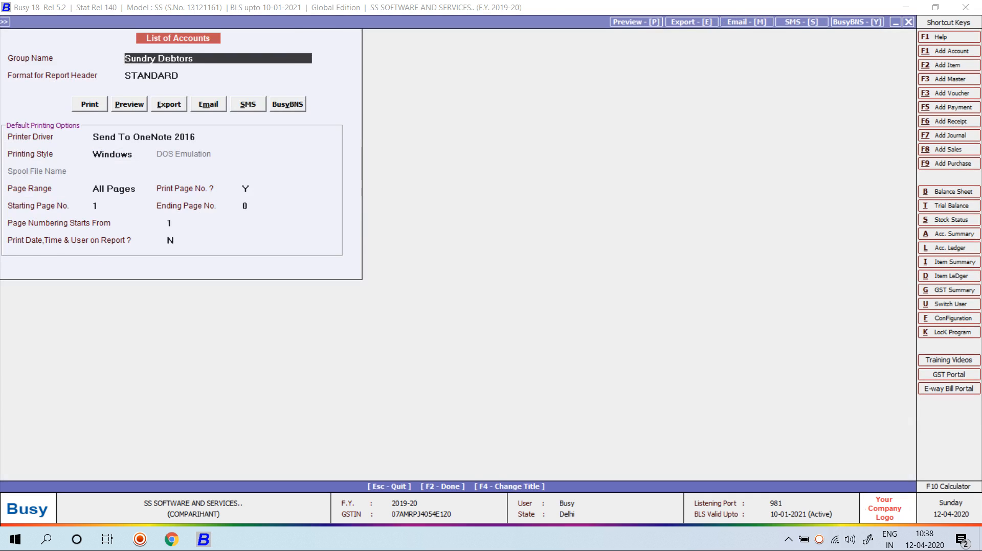
key("Escape")
Step: Generate the list's printout as it is from the grid with default fields and the STANDARD report header, and back out
key("Tab")
key("Return")
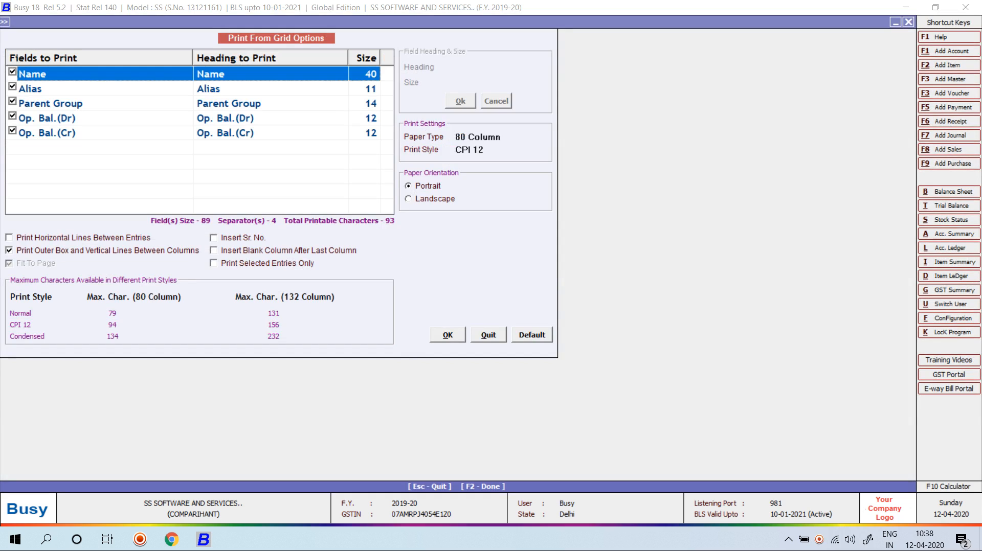
key("F2")
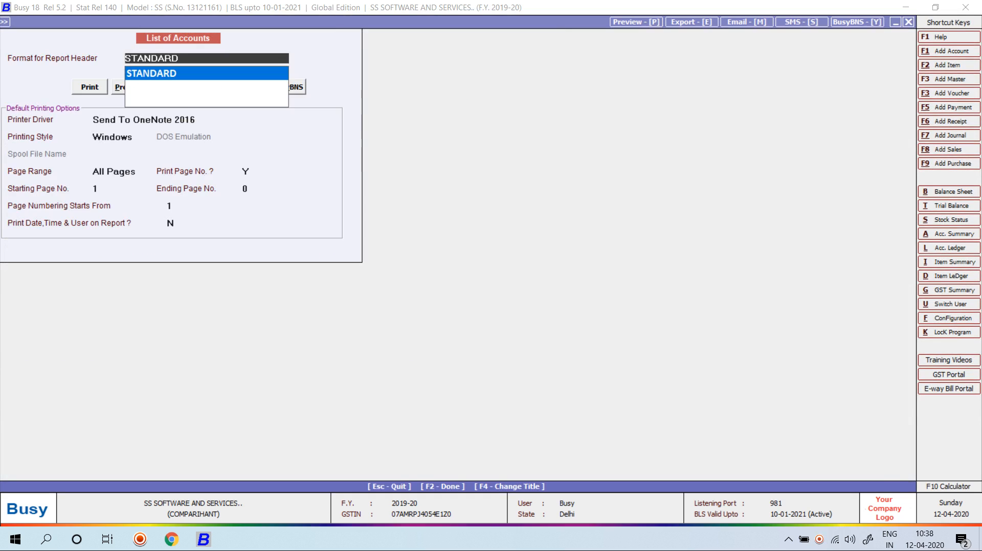
key("F2")
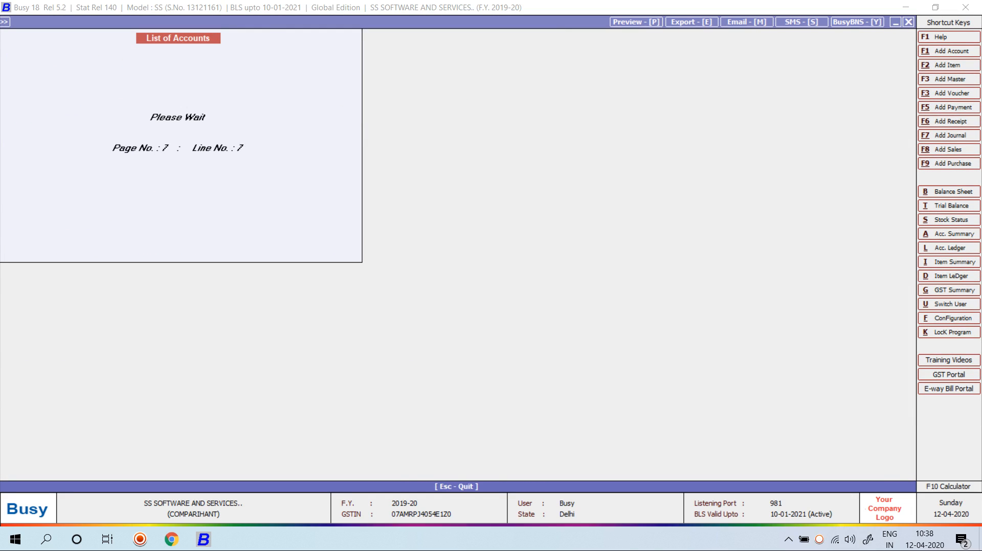
key("Escape")
key("Escape")
key("Escape")
key("Escape")
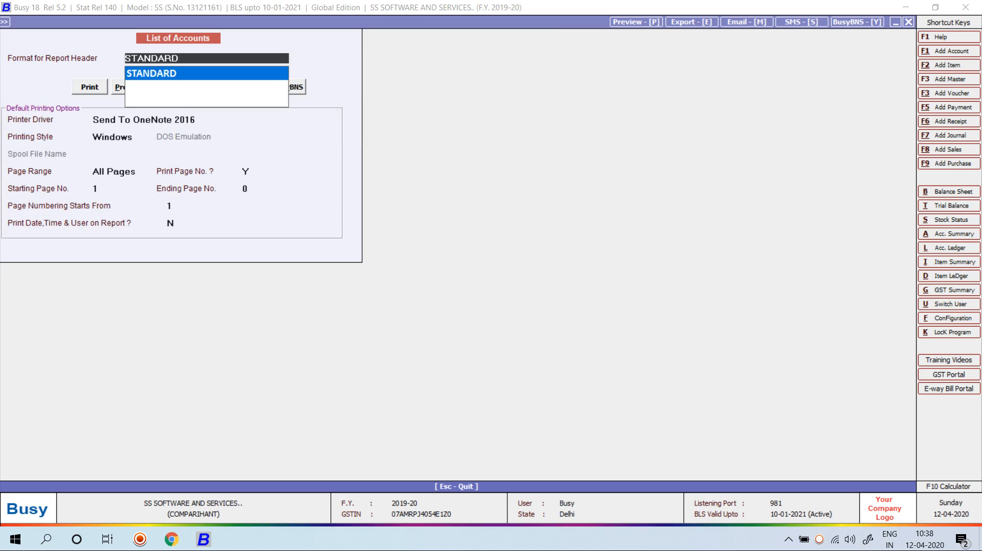
Step: Dismiss the print prompt and close the Sundry Debtors list and its report options
key("alt+p")
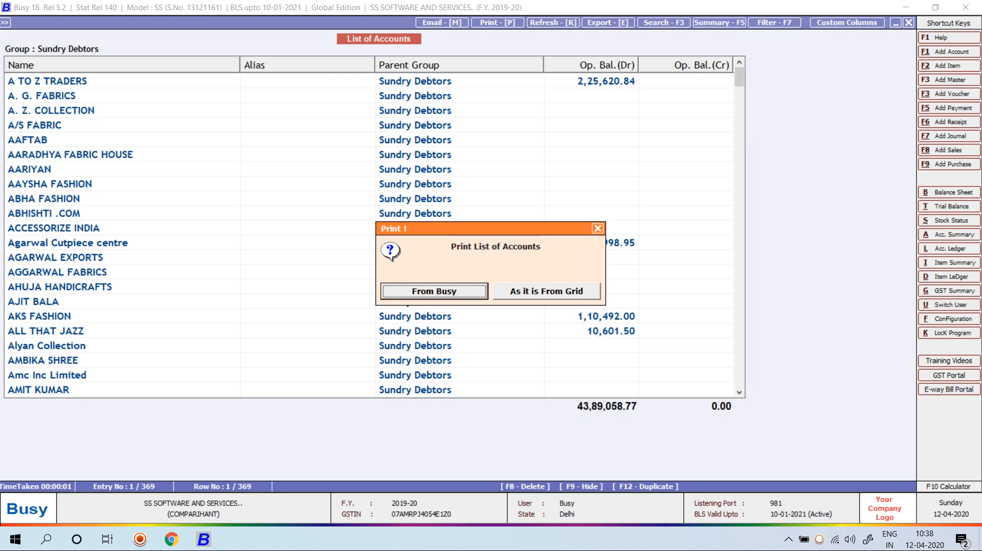
key("Escape")
key("Escape")
key("Escape")
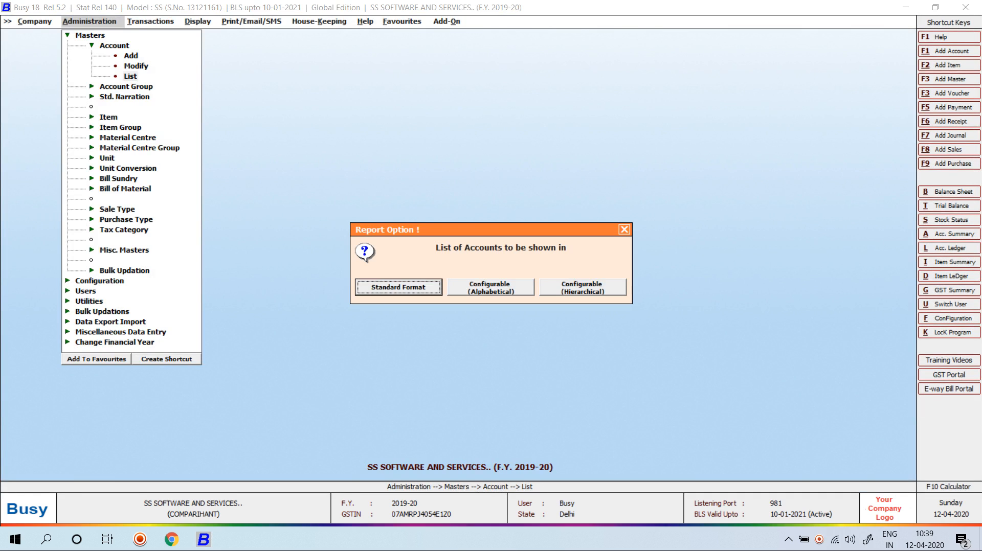
key("Return")
key("Escape")
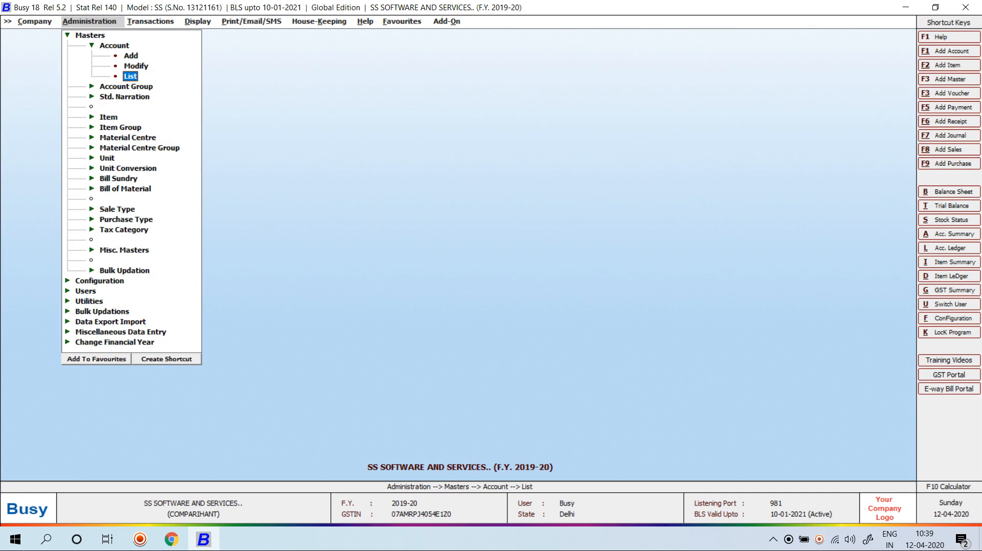
Step: Generate the on-screen account list in Configurable (Alphabetical) format for a group of accounts, looking up the group with "su"
key("Return")
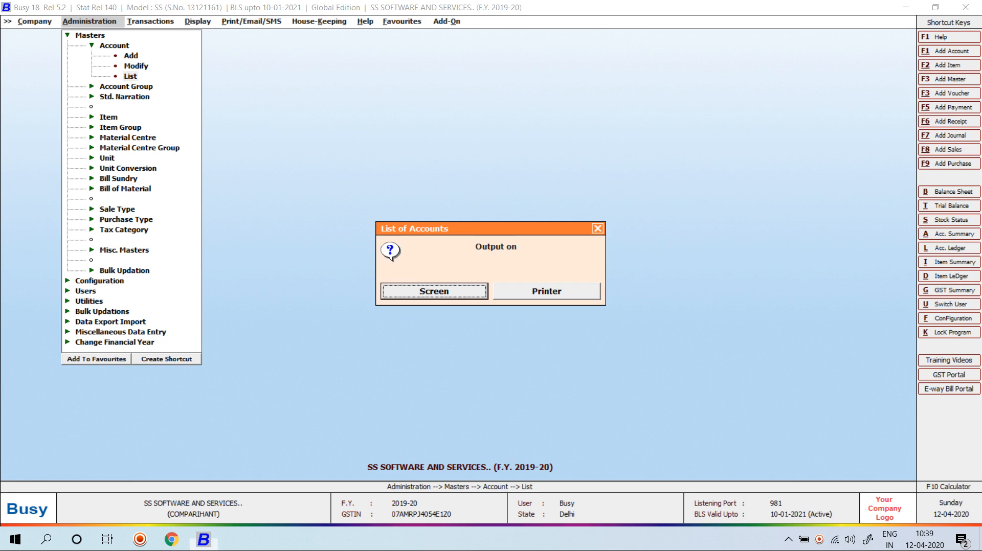
key("Return")
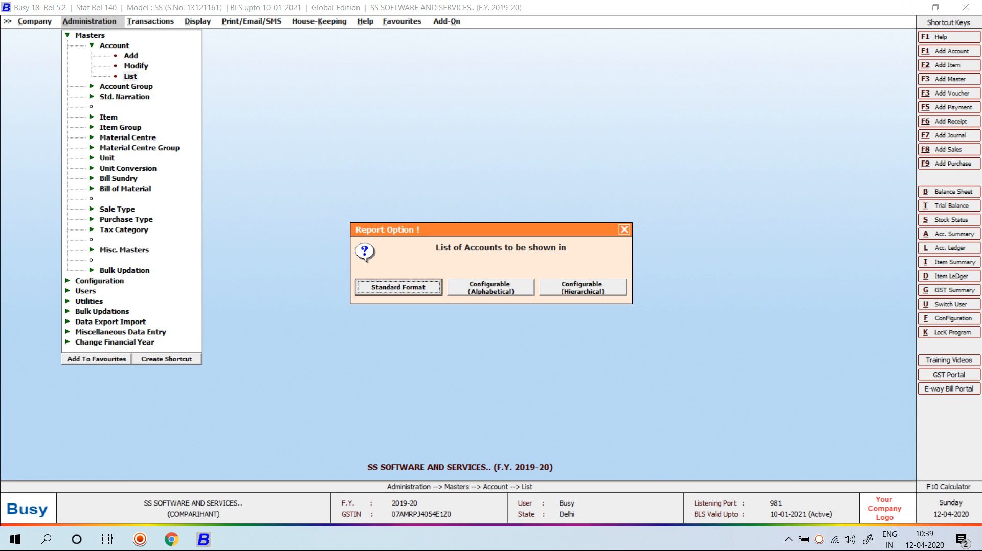
key("Right")
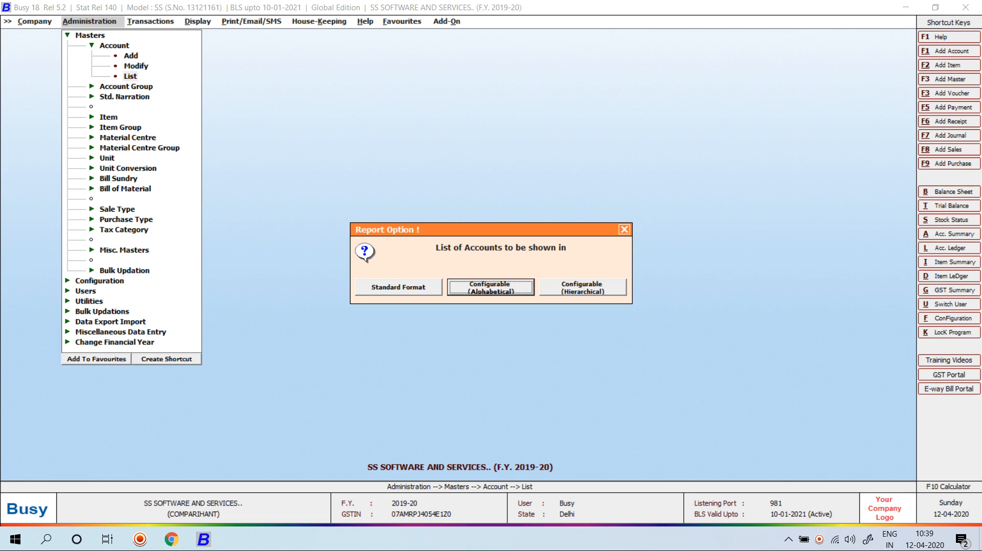
key("Return")
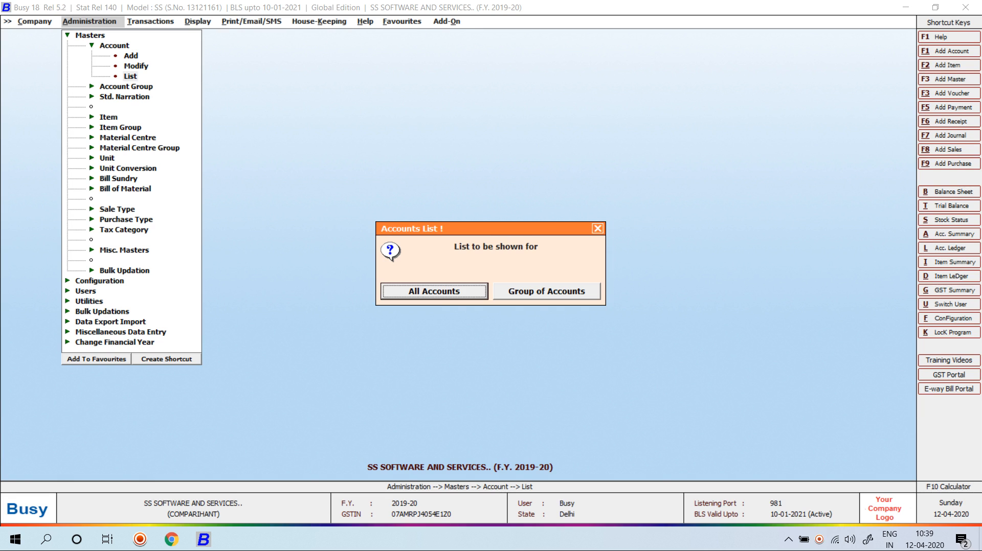
key("Right")
key("Return")
type("su")
key("Return")
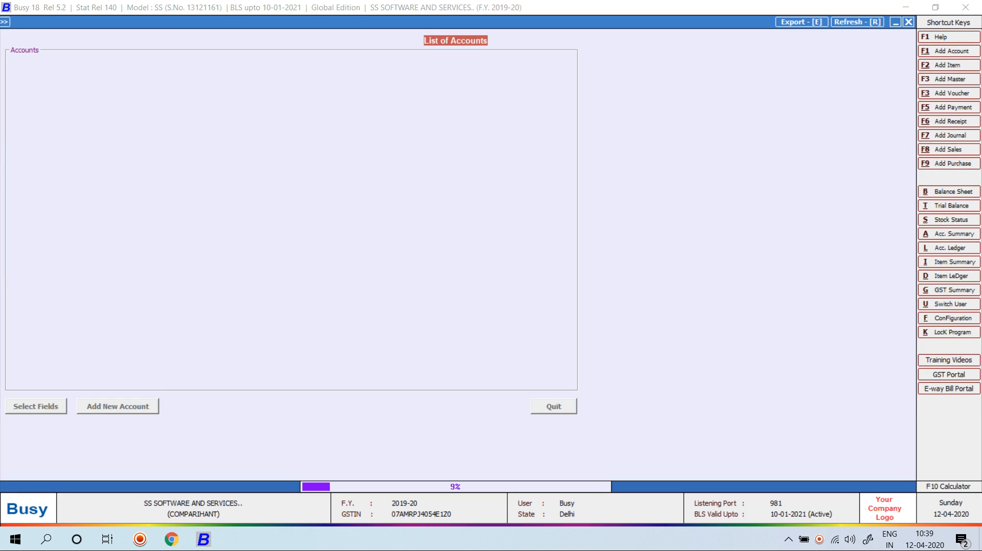
key("Escape")
key("Right")
key("Left")
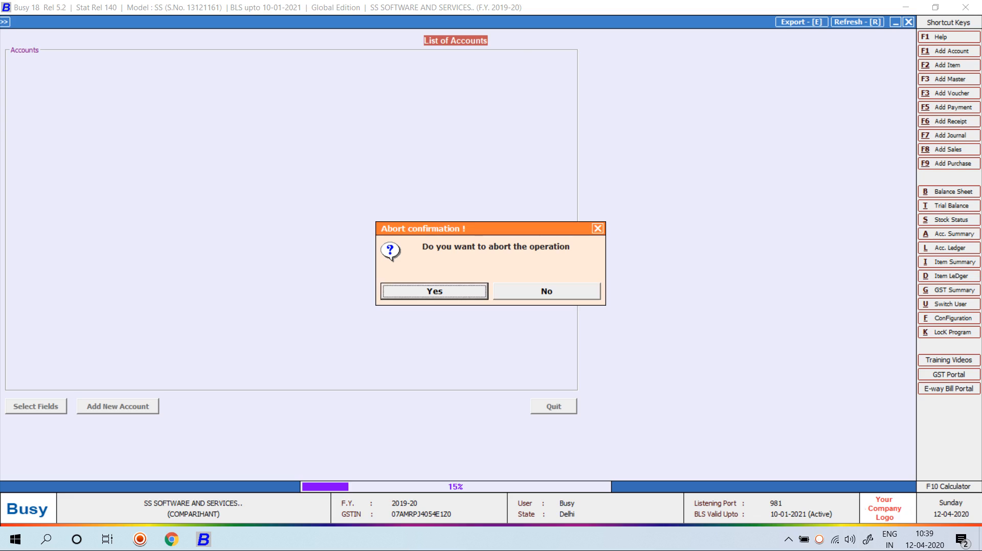
key("Return")
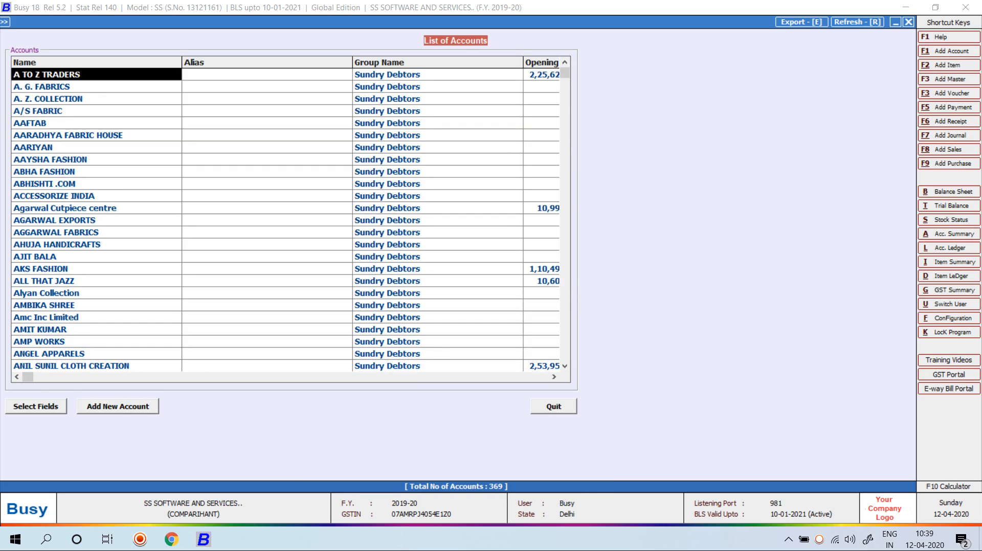
Step: Narrow the Alias column and remove ACC_ALIAS, ACC_GROUP, ACC_OP_BAL and ACC_PY_BAL from the list's selected fields
left_click_drag(352, 62, 211, 63)
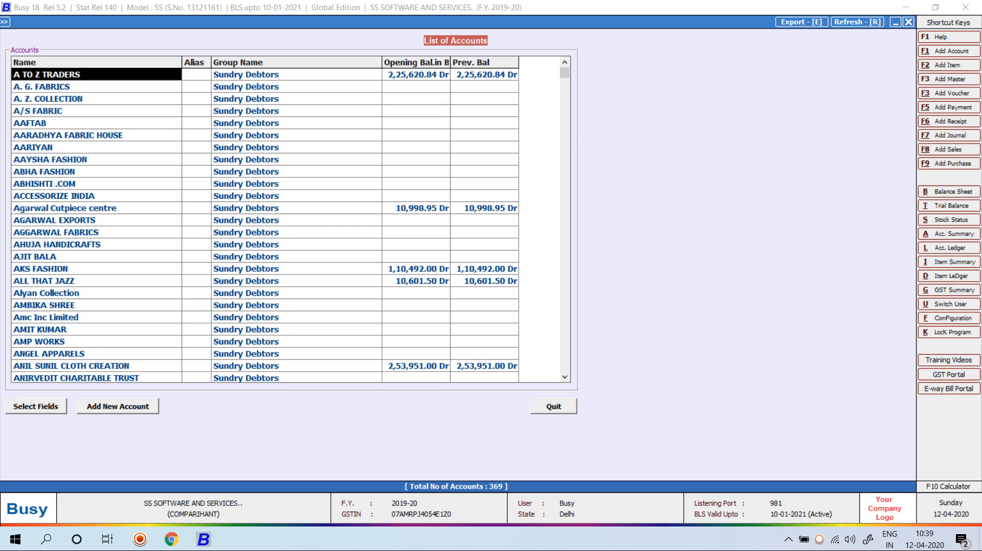
left_click(36, 407)
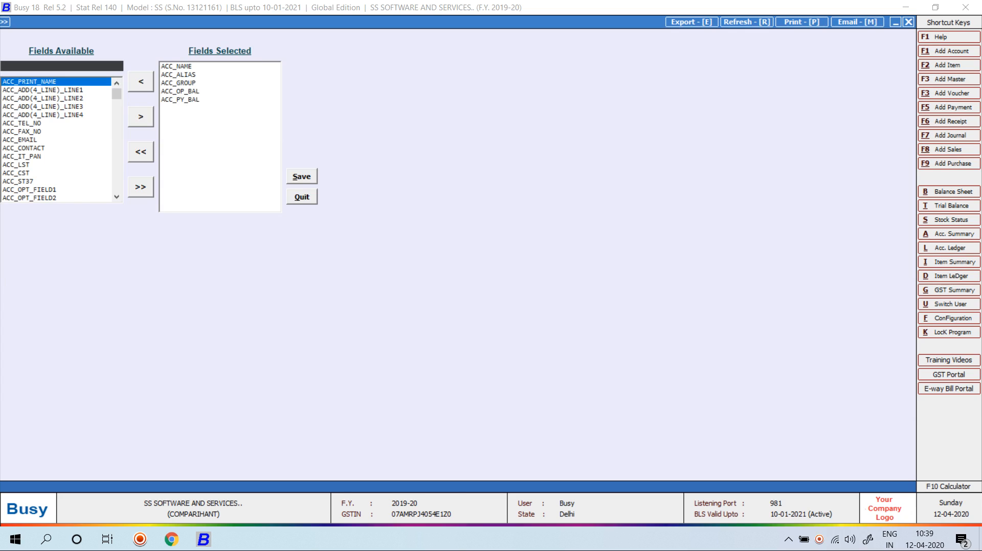
left_click(195, 75)
left_click(141, 81)
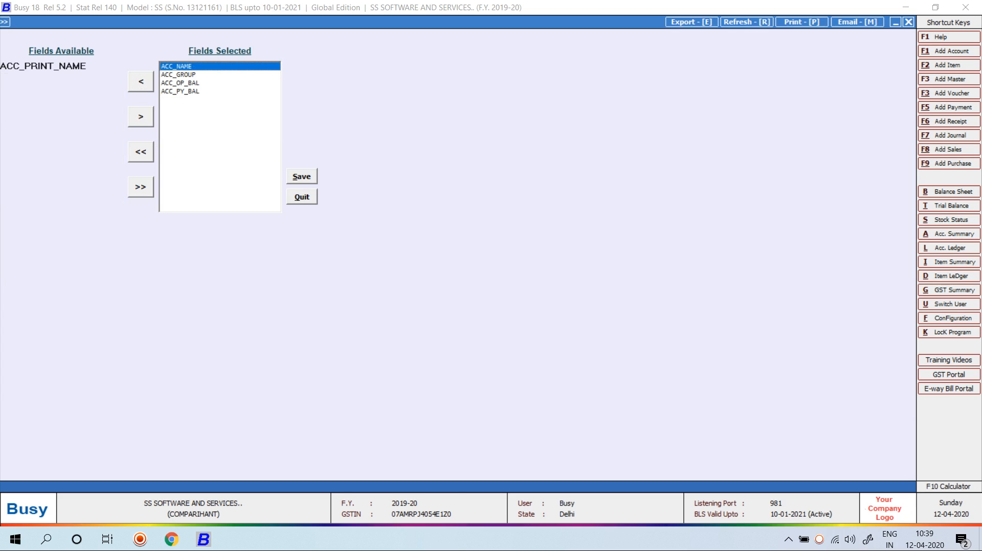
left_click(194, 75)
left_click(141, 82)
left_click(195, 74)
left_click(140, 81)
left_click(194, 75)
left_click(140, 81)
Step: Add the four address fields, ACC_ADD(4_LINE)_LINE1 through LINE4, to the account list's selected fields
left_click(83, 66)
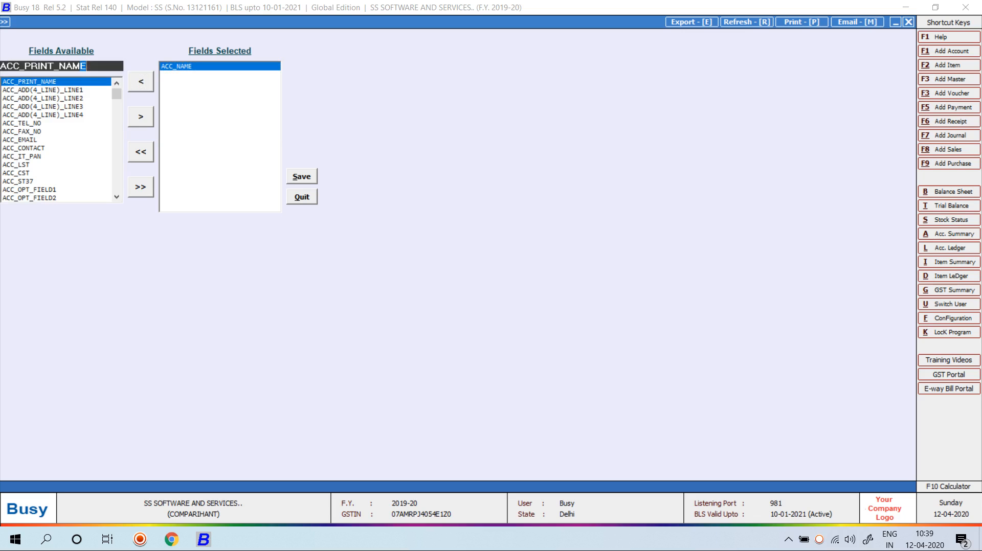
key("Down")
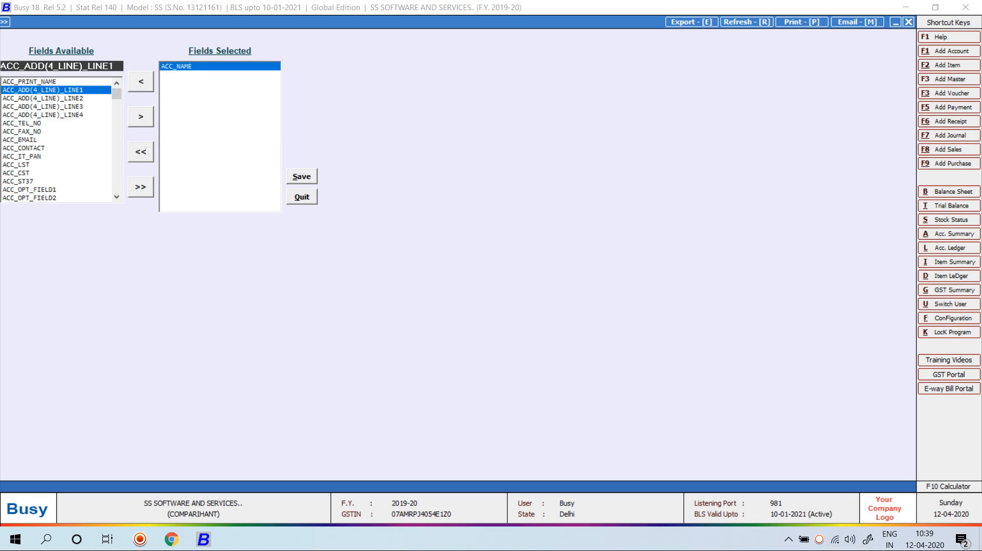
key("Return")
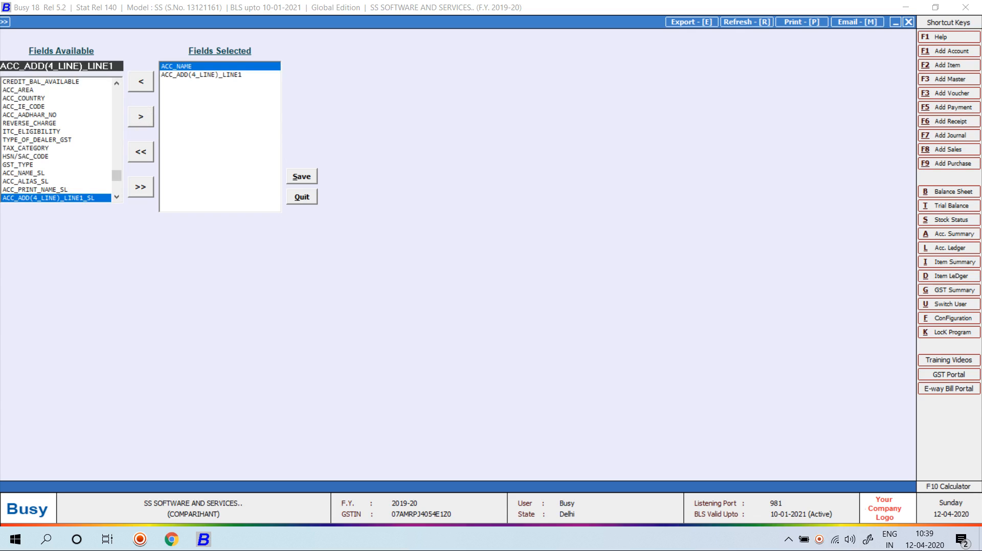
left_click_drag(117, 175, 116, 94)
left_click(56, 90)
key("Return")
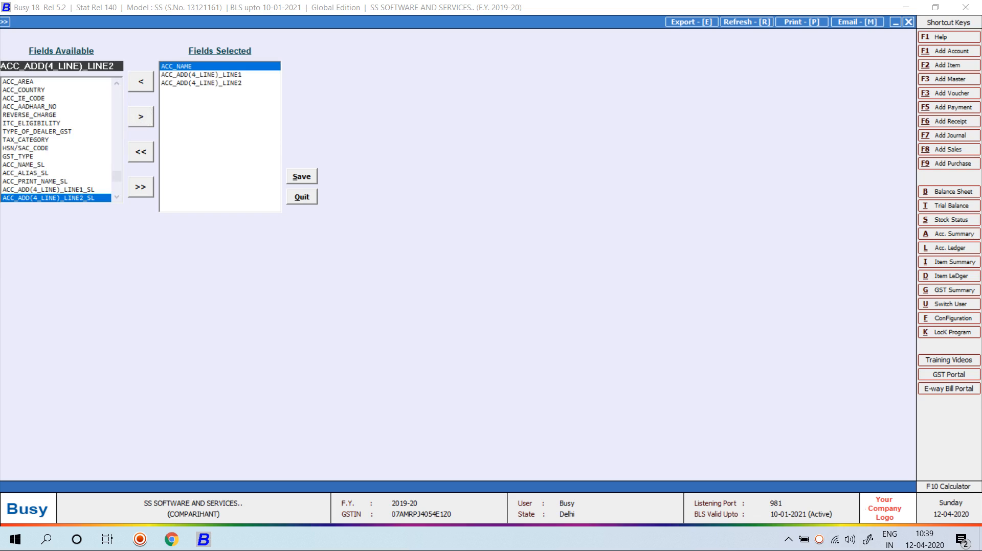
left_click_drag(117, 175, 117, 94)
left_click(56, 90)
key("Return")
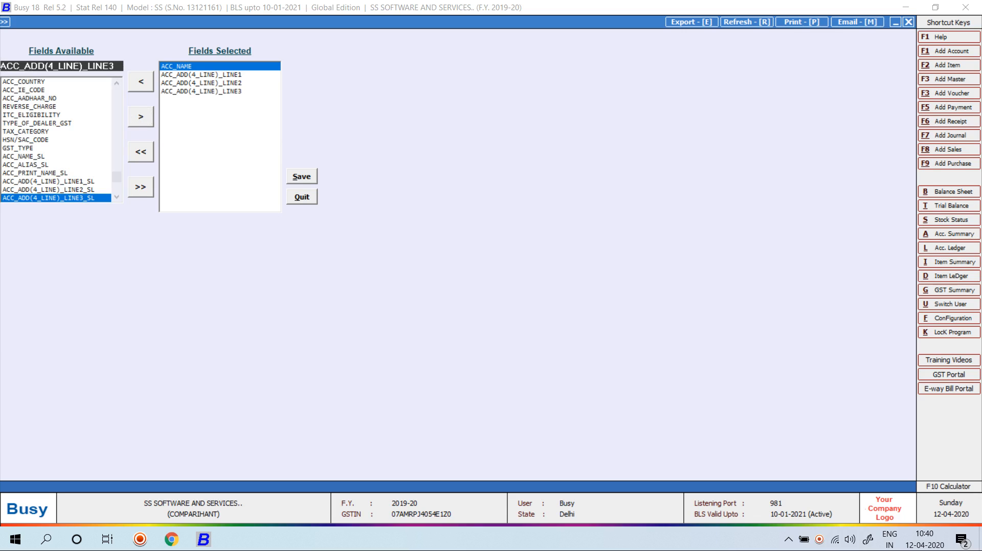
left_click_drag(117, 177, 117, 93)
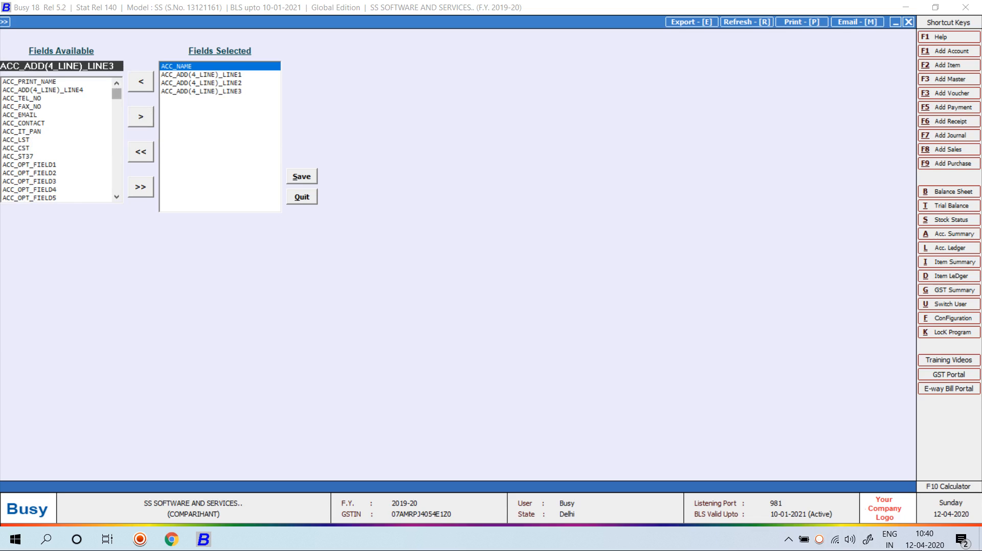
left_click(56, 90)
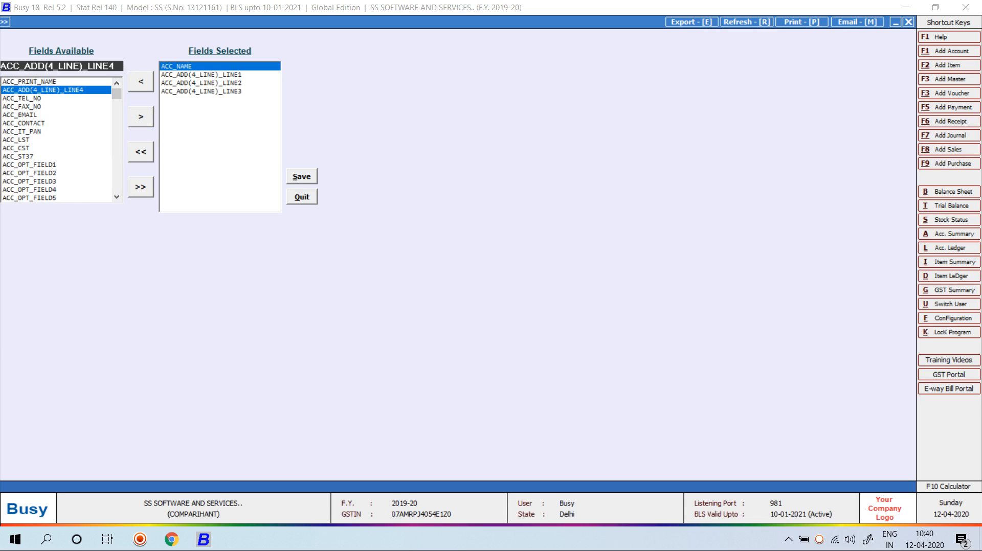
left_click(141, 116)
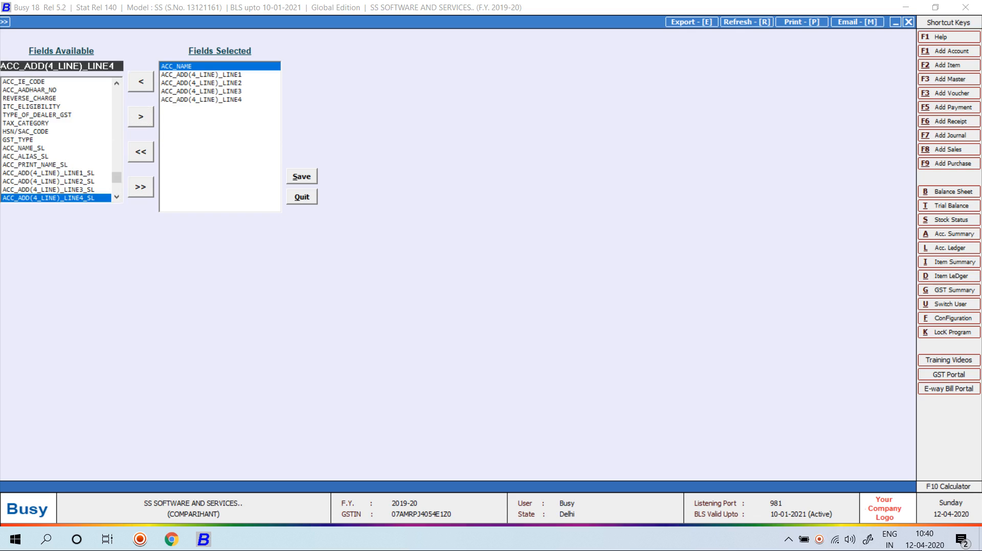
Step: Clear the field search text, look up "Acc_mo" and add ACC_MOBILE_NO to the selected fields
left_click_drag(117, 178, 1, 66)
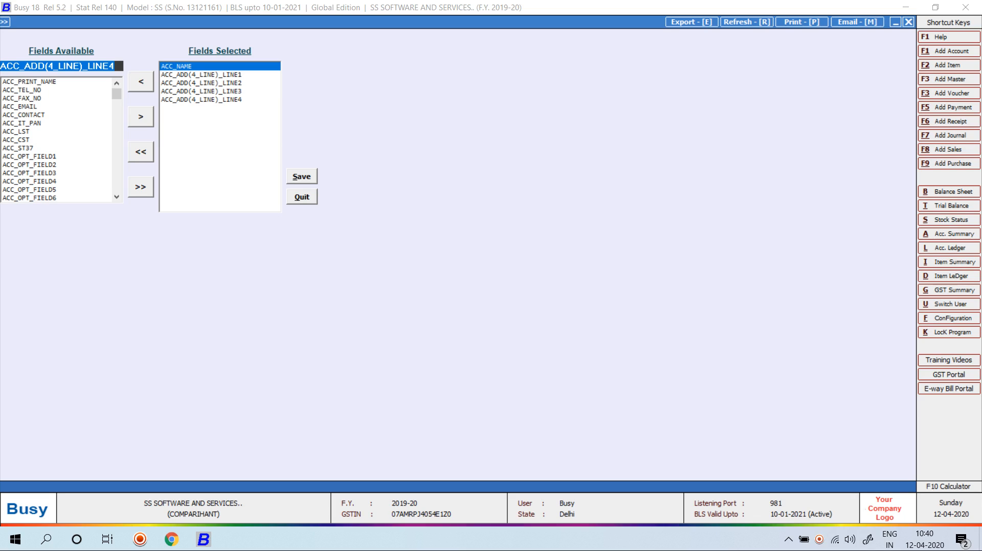
key("End")
type("_S")
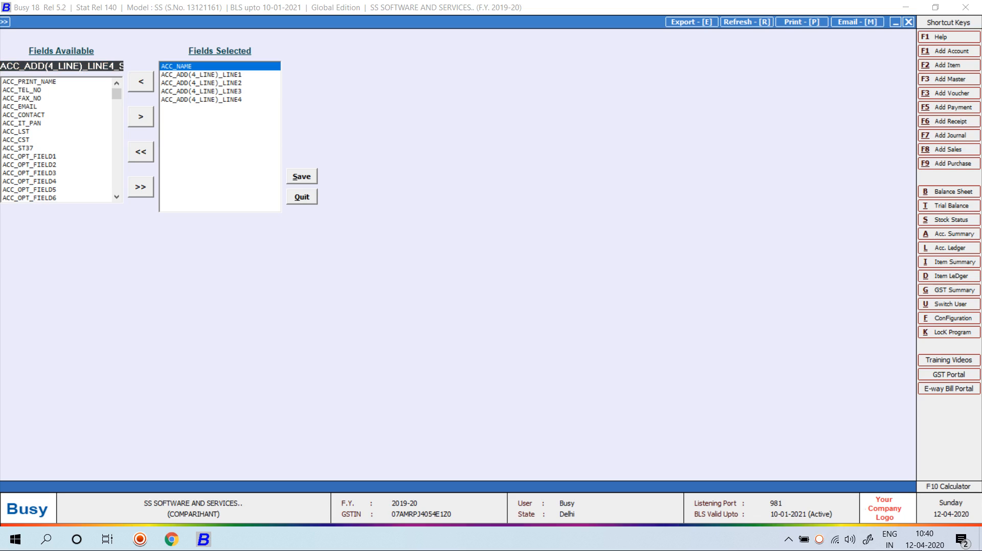
key("BackSpace")
key("BackSpace")
key("BackSpace")
key("BackSpace")
key("BackSpace")
key("BackSpace")
key("BackSpace")
key("BackSpace")
key("BackSpace")
key("BackSpace")
key("BackSpace")
key("BackSpace")
key("BackSpace")
key("BackSpace")
key("BackSpace")
key("BackSpace")
key("BackSpace")
key("BackSpace")
key("BackSpace")
key("BackSpace")
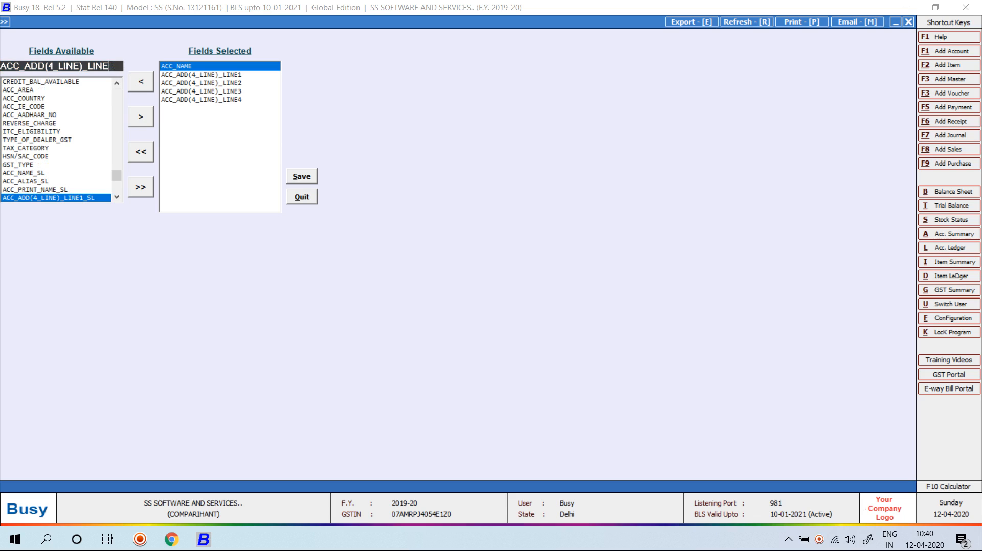
type("cc_mo")
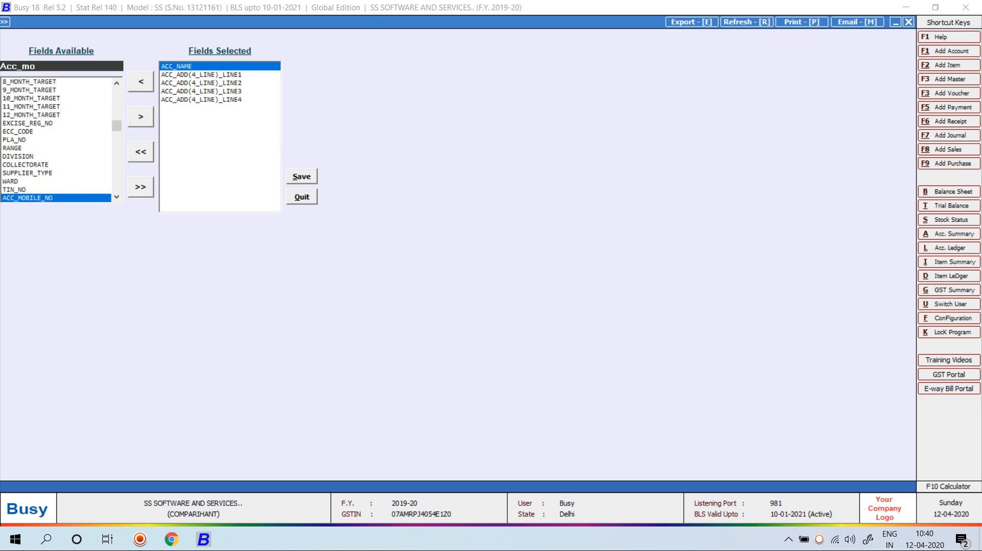
key("Return")
key("Tab")
key("Return")
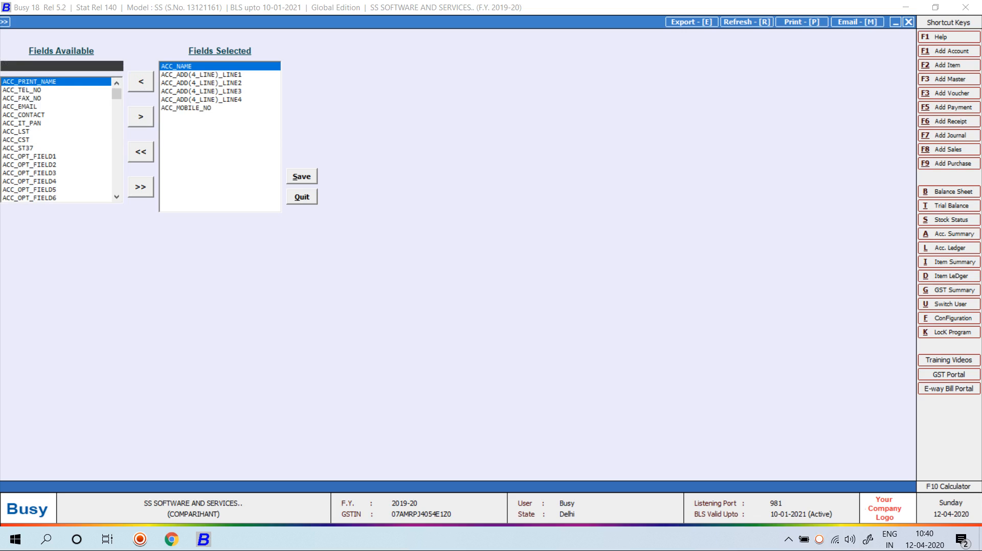
Step: Add GST_NO and ACC_STATE to the selected fields and save the field selection
type("gst")
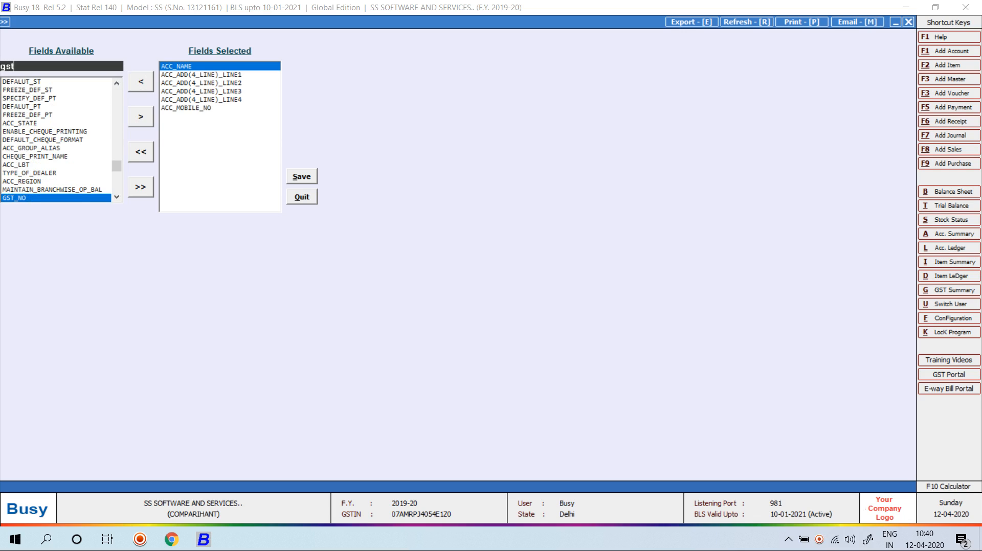
key("Return")
key("Tab")
key("Return")
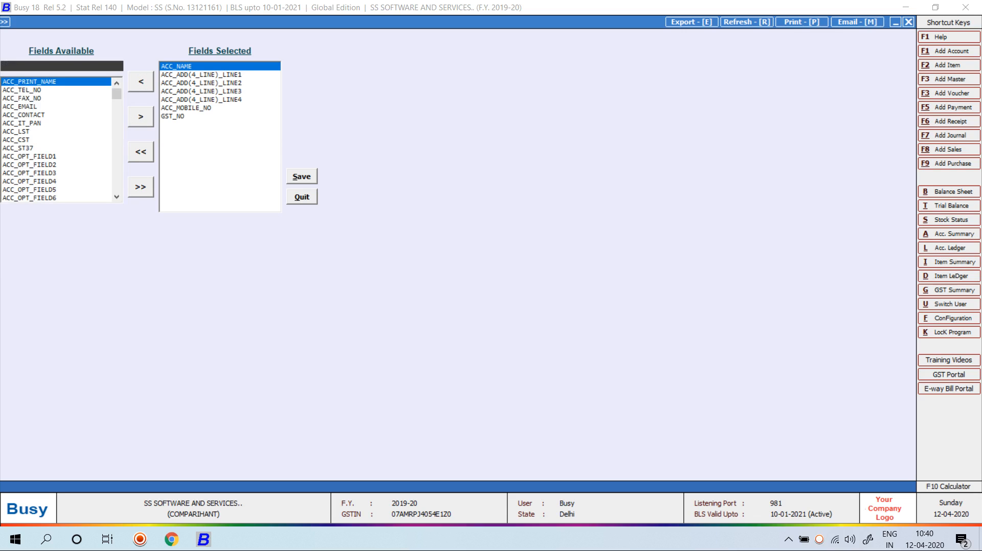
type("state")
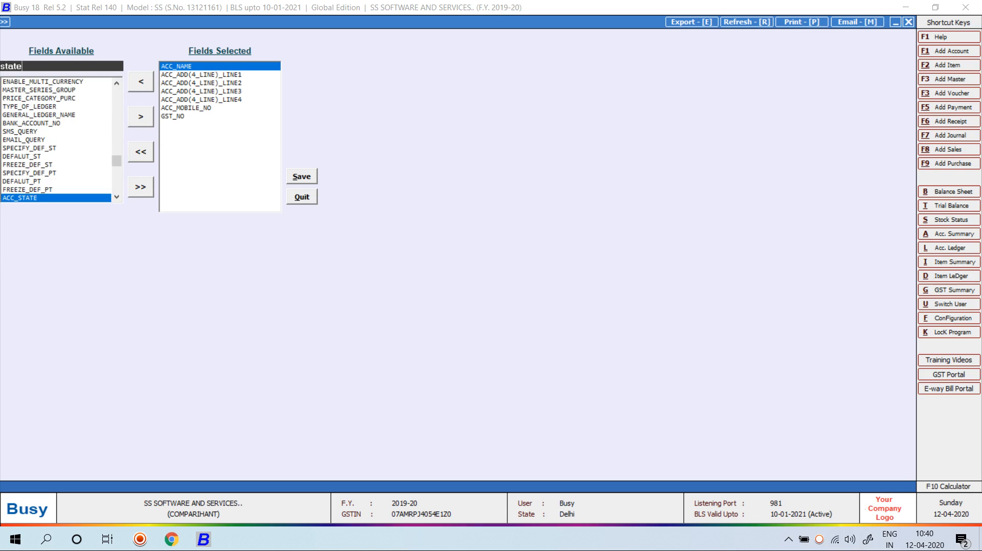
key("Return")
key("Down")
key("Down")
key("Up")
key("Return")
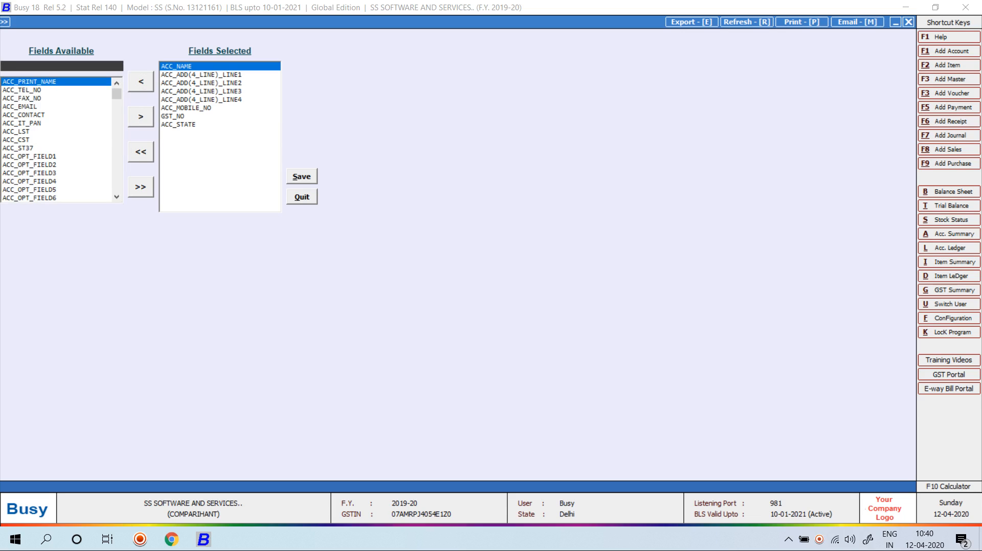
key("F2")
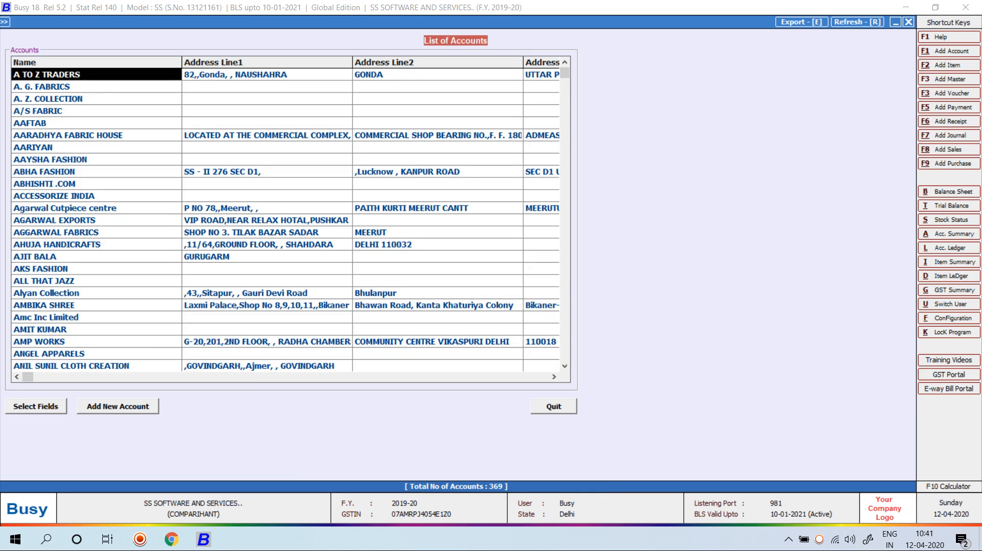
Step: Review the regenerated account list across its address, mobile number, GST number and state columns
key("Right")
key("Right")
key("Right")
key("Right")
key("Right")
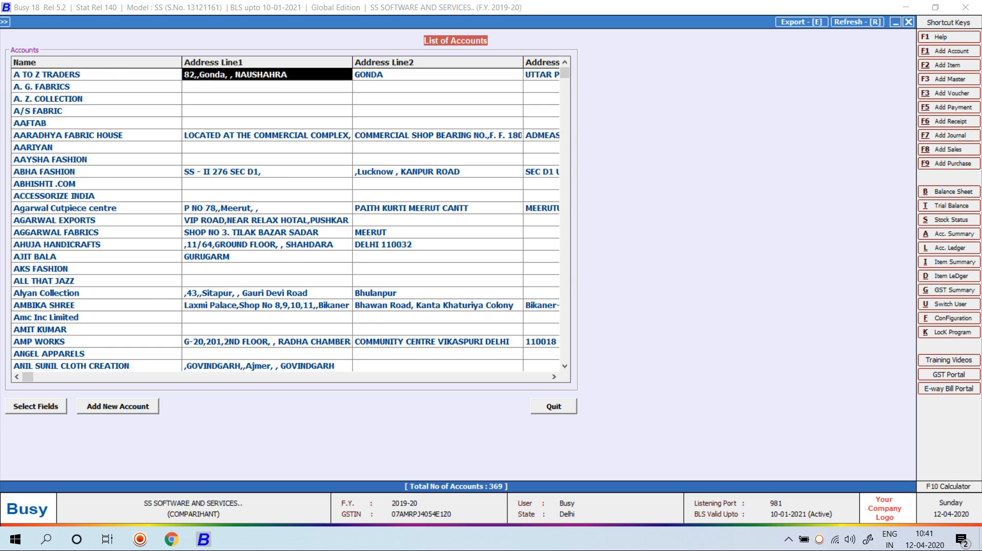
key("Right")
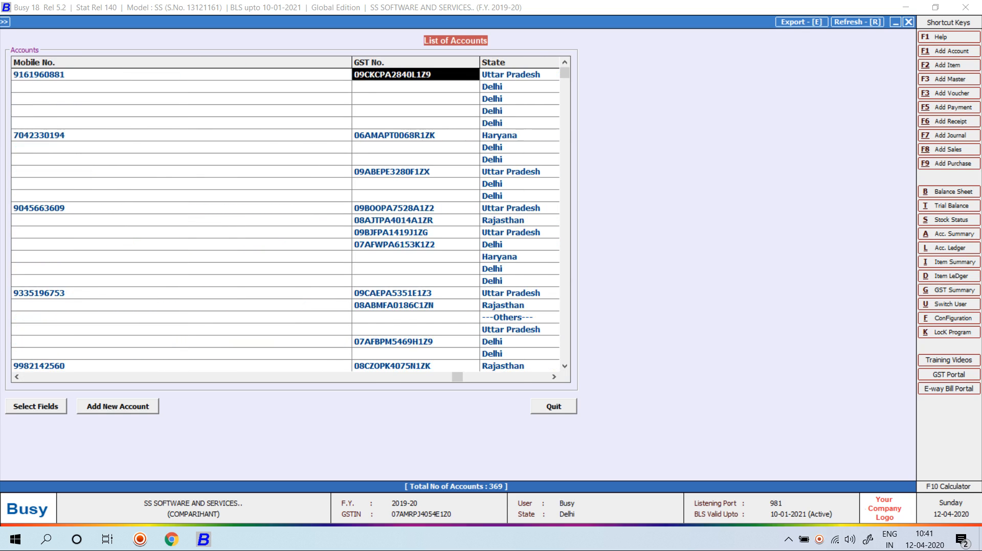
key("Right")
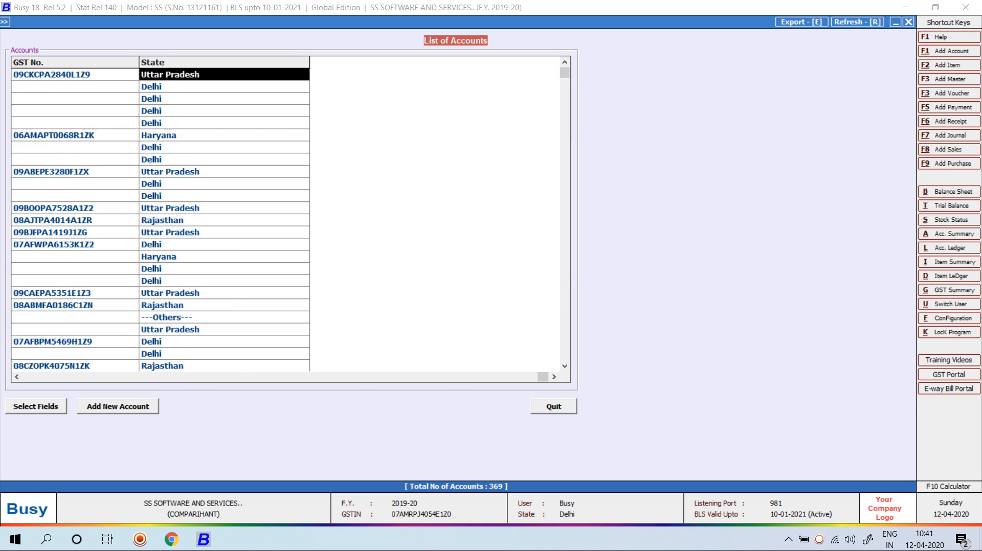
Step: Export the account list in Microsoft Excel format to the Desktop folder as List of Accounts.xlsx
key("e")
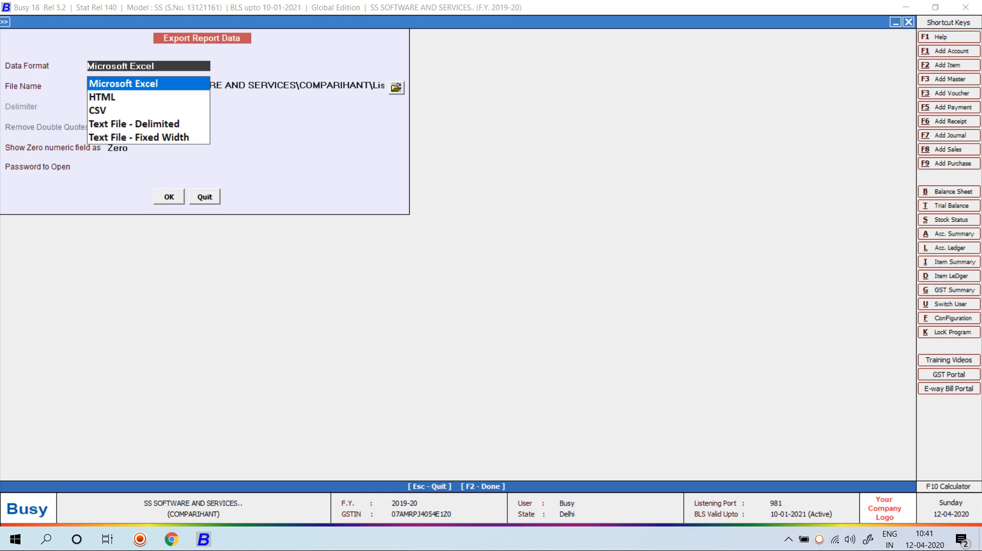
key("Return")
key("Return")
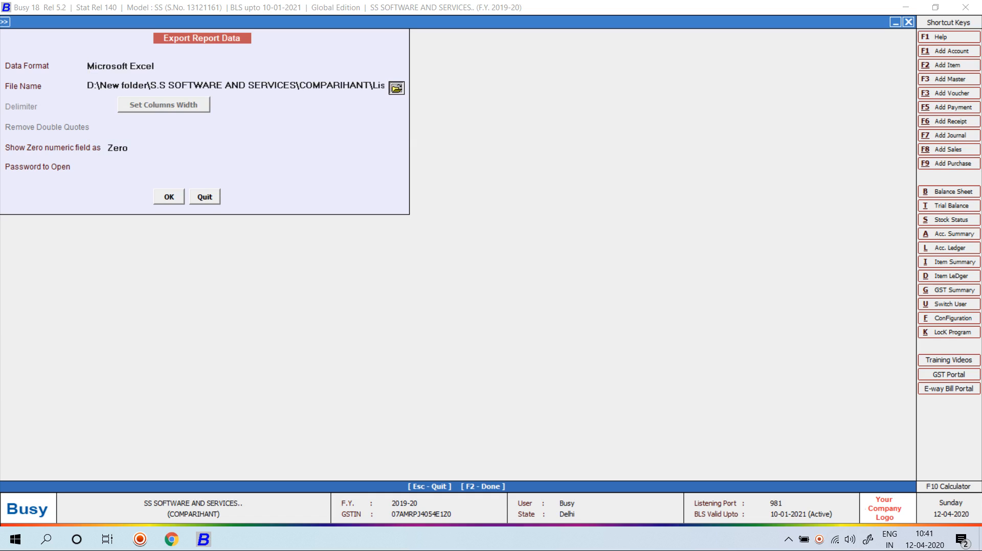
key("Return")
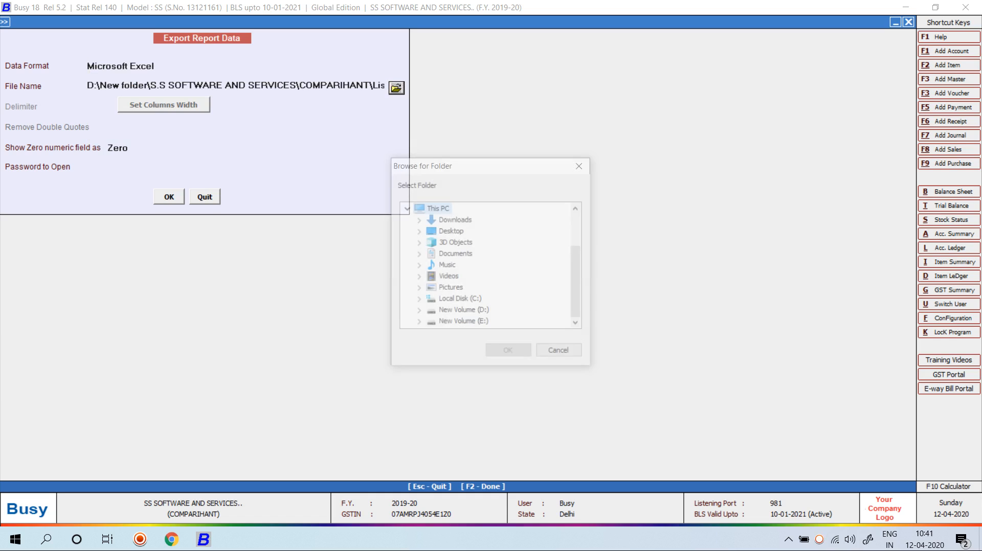
left_click(451, 231)
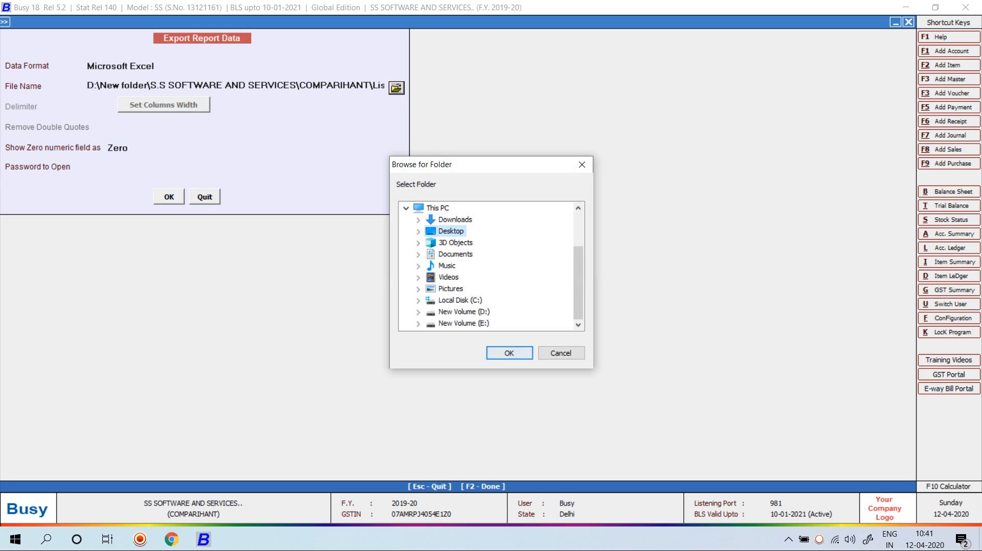
left_click(510, 353)
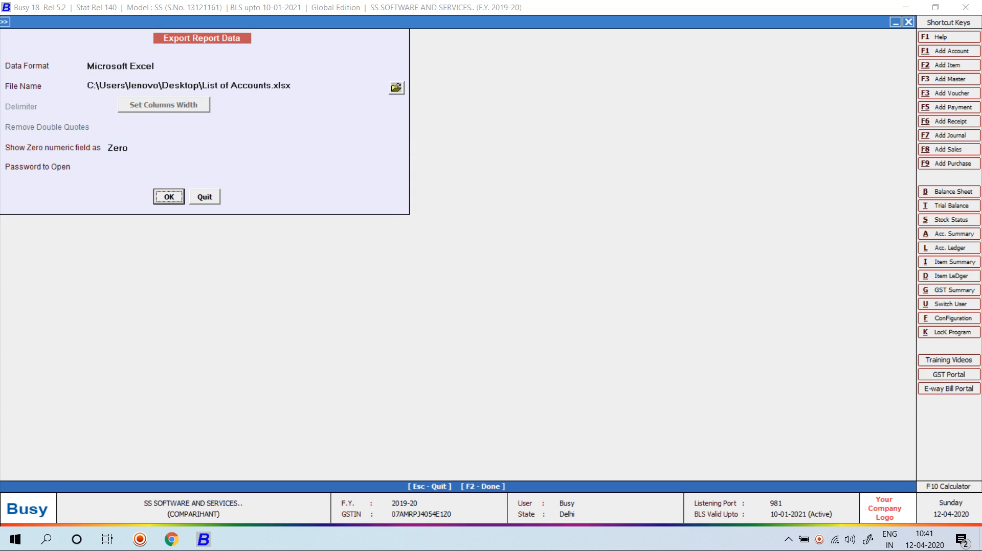
key("Return")
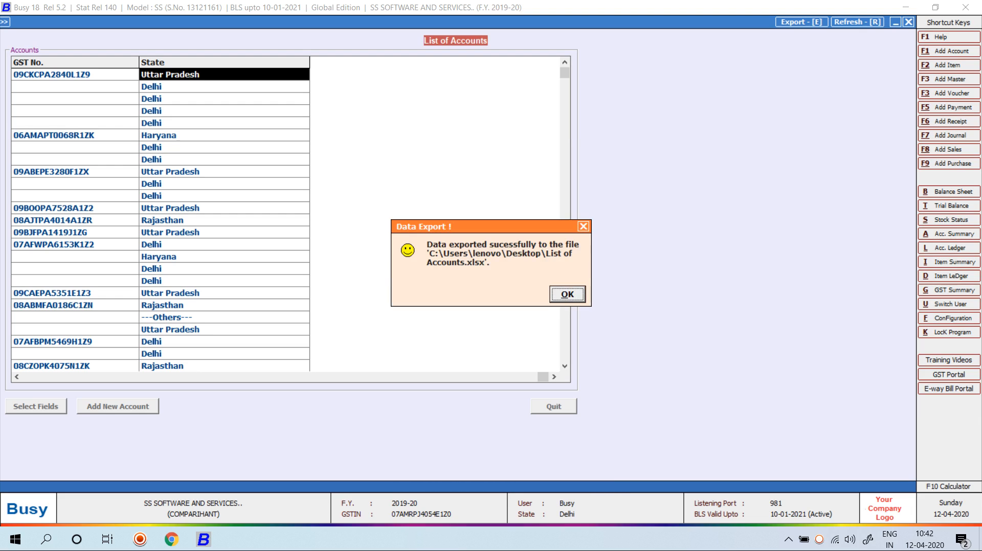
key("Return")
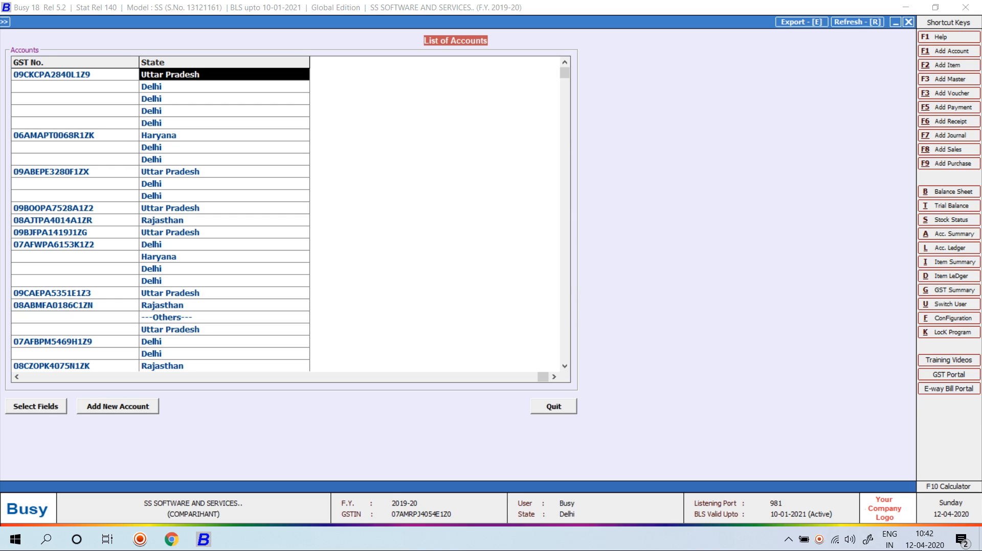
Step: Switch to the Windows desktop and show the desktop icons to locate the exported List of Accounts file
key("super+d")
right_click(362, 62)
mouse_move(394, 70)
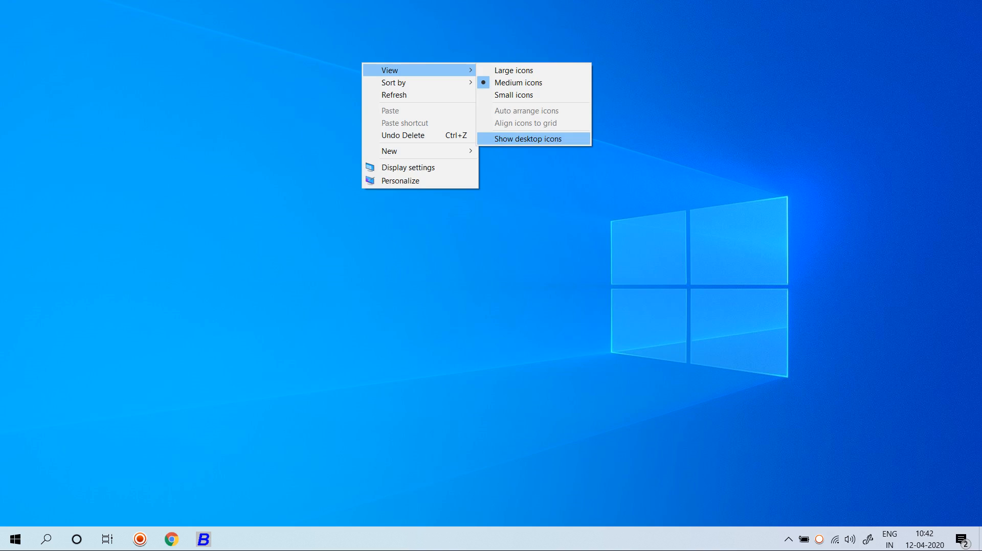
key("Return")
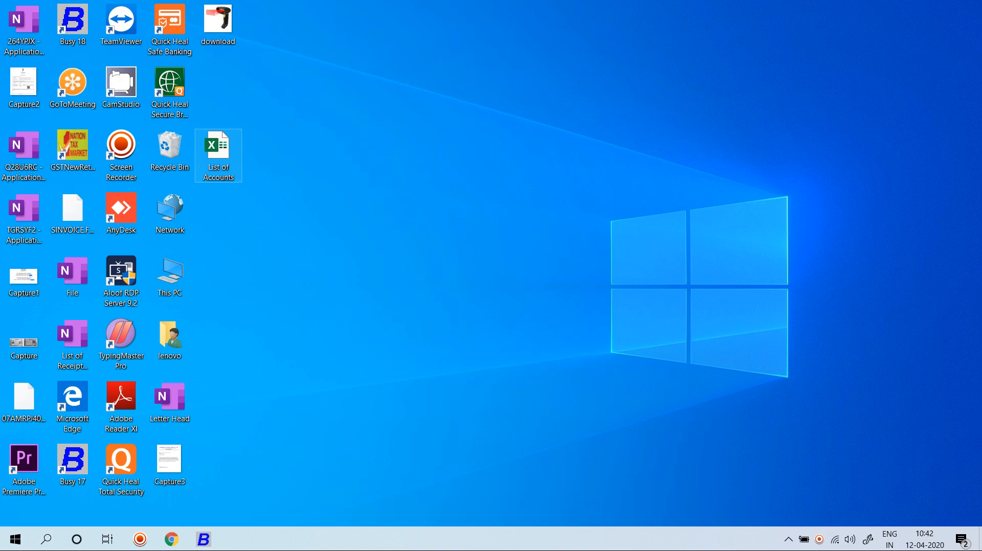
Step: Open the exported List of Accounts workbook in Excel and narrow the Name and Address Line1 to Address Line4 columns
double_click(219, 153)
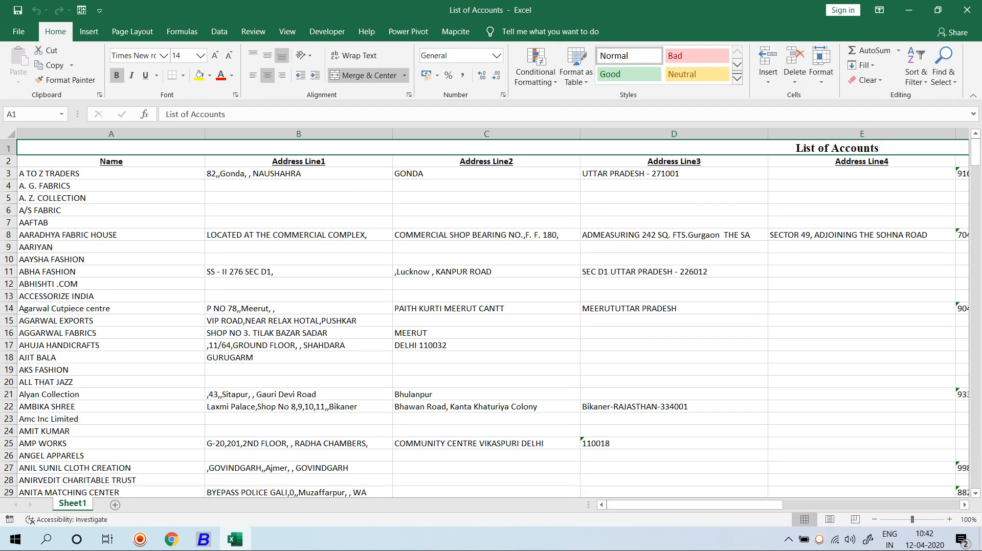
left_click_drag(204, 134, 132, 134)
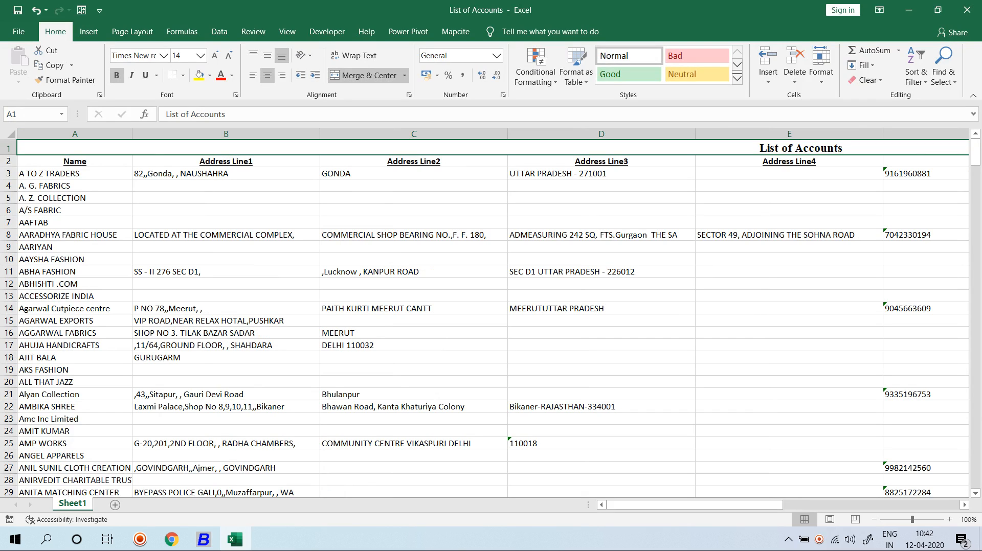
left_click_drag(320, 134, 233, 134)
left_click_drag(421, 134, 323, 134)
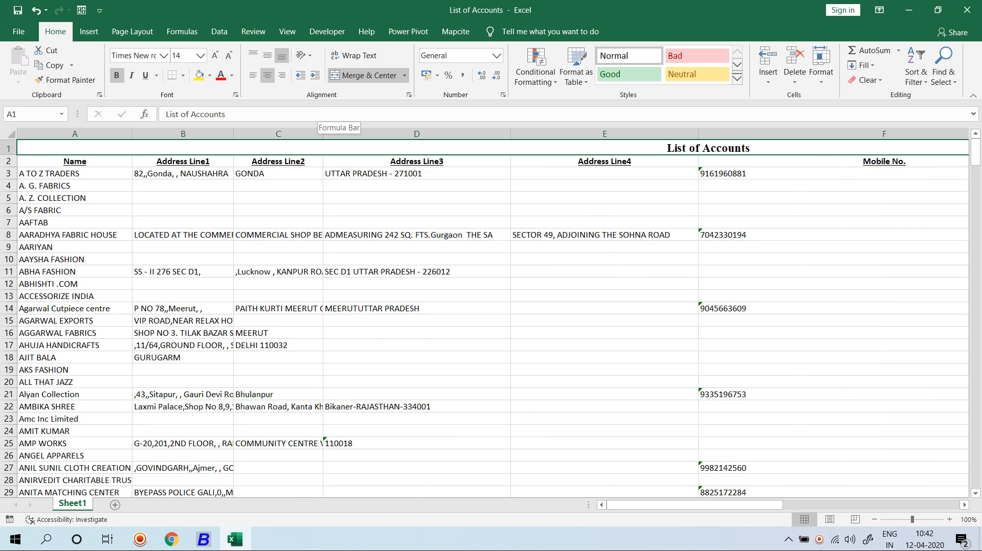
left_click_drag(511, 134, 462, 134)
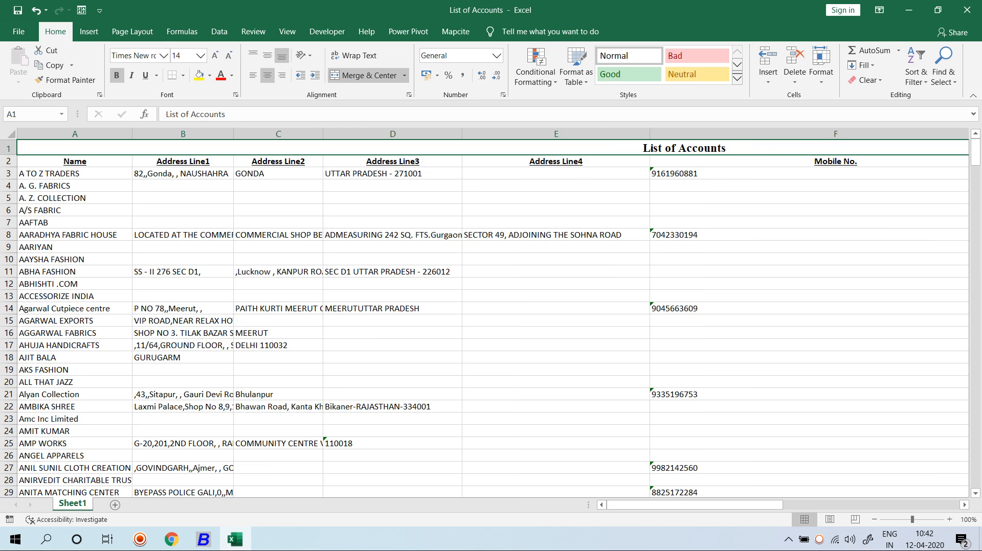
left_click_drag(649, 134, 556, 134)
Step: Insert a blank column between Address Line4 and Mobile No
left_click(576, 134)
right_click(576, 134)
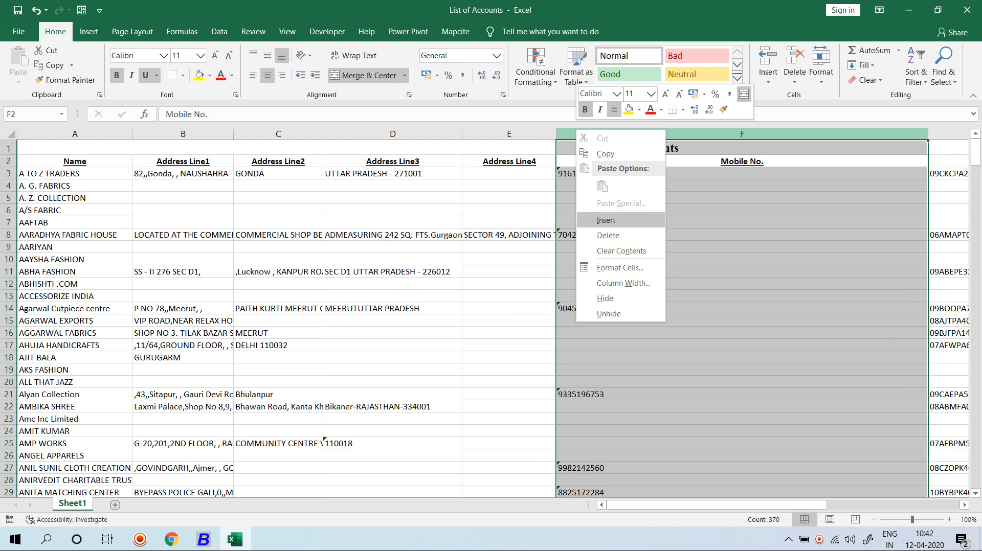
left_click(606, 221)
left_click(604, 161)
left_click(603, 185)
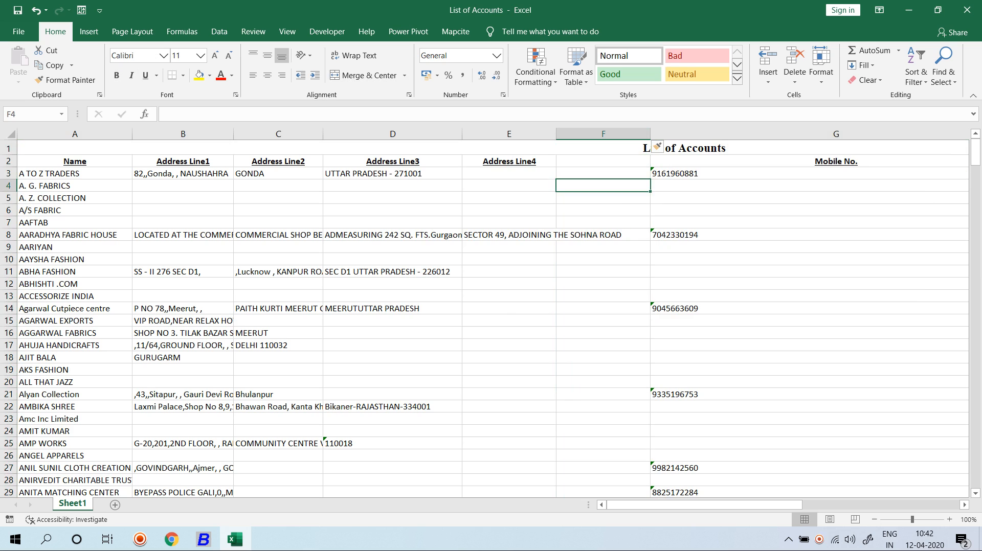
Step: Enter the formula =B3&" "&C3&" "&D3&" "&E3 in cell F3 to join the four address lines
key("Up")
type("=")
key("Left")
key("Left")
key("Left")
key("Left")
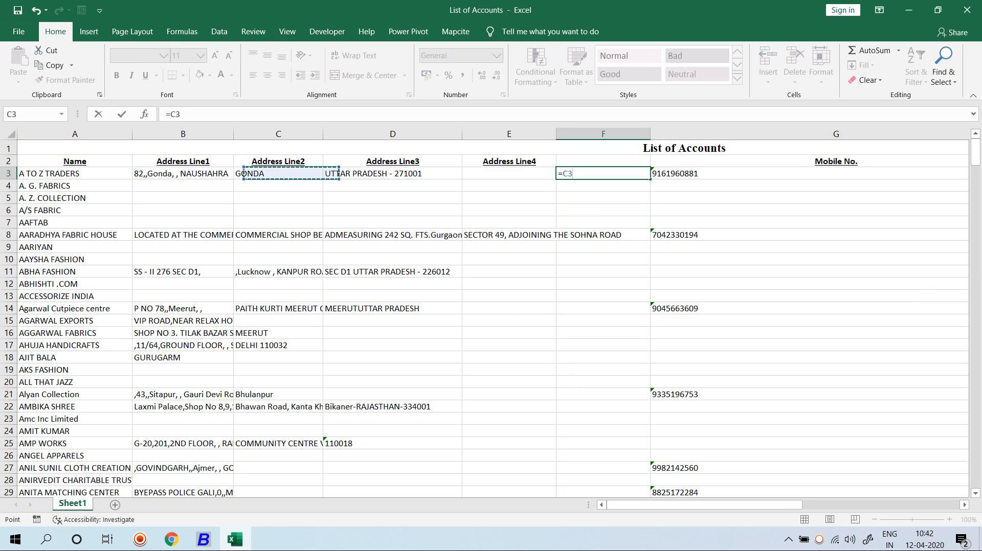
type("&\"")
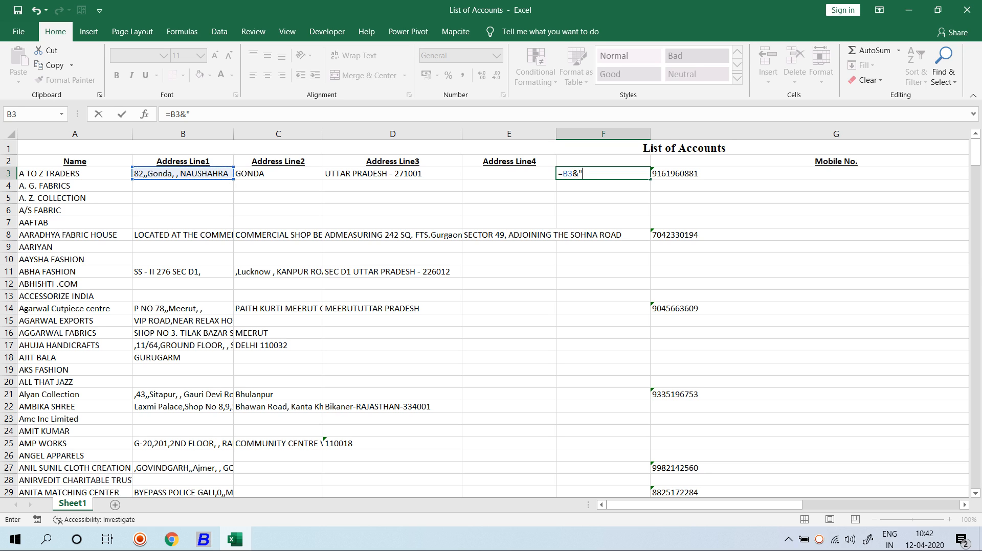
type(" \"&")
key("Left")
key("Left")
key("Left")
type("&\"\"&")
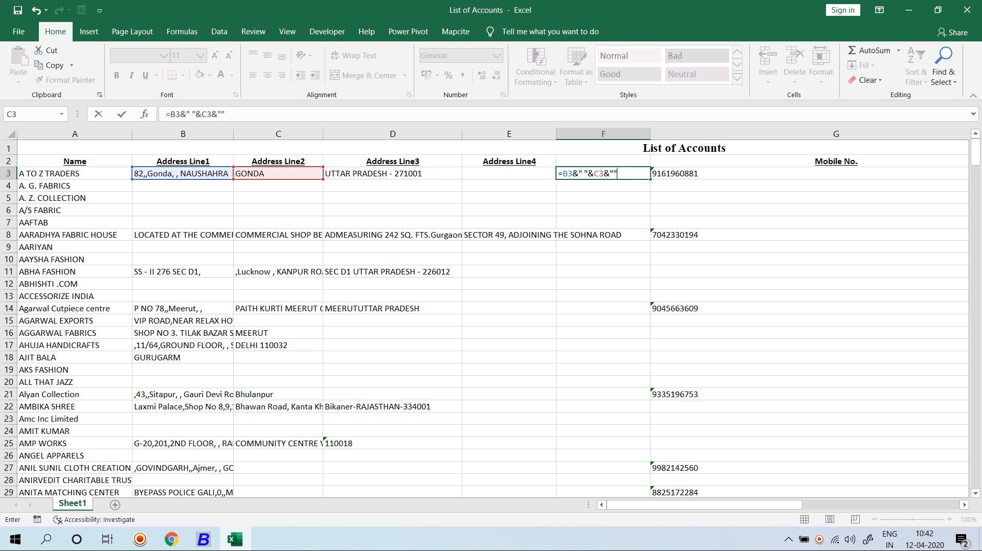
key("BackSpace")
key("BackSpace")
type("\"&")
key("Left")
key("Left")
type("&\" \"&")
key("Left")
key("Return")
Step: Fill the combined address formula down column F from row 3 to row 371
key("Left")
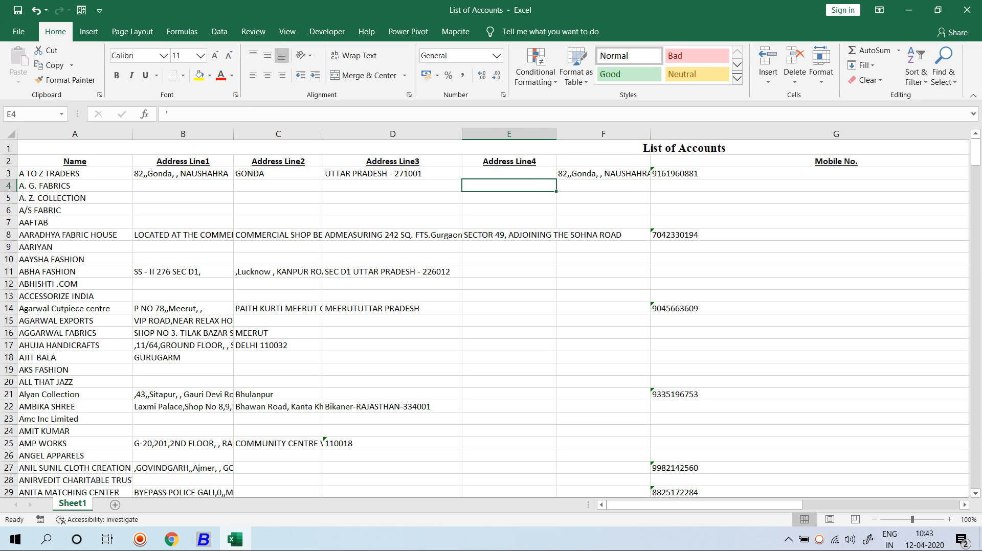
key("ctrl+Down")
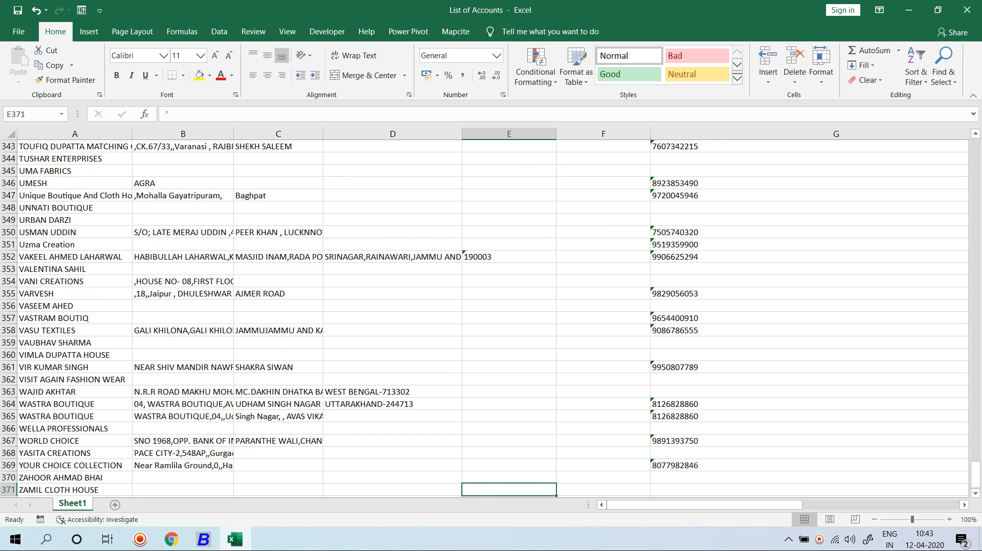
key("Right")
key("ctrl+shift+Up")
key("ctrl+d")
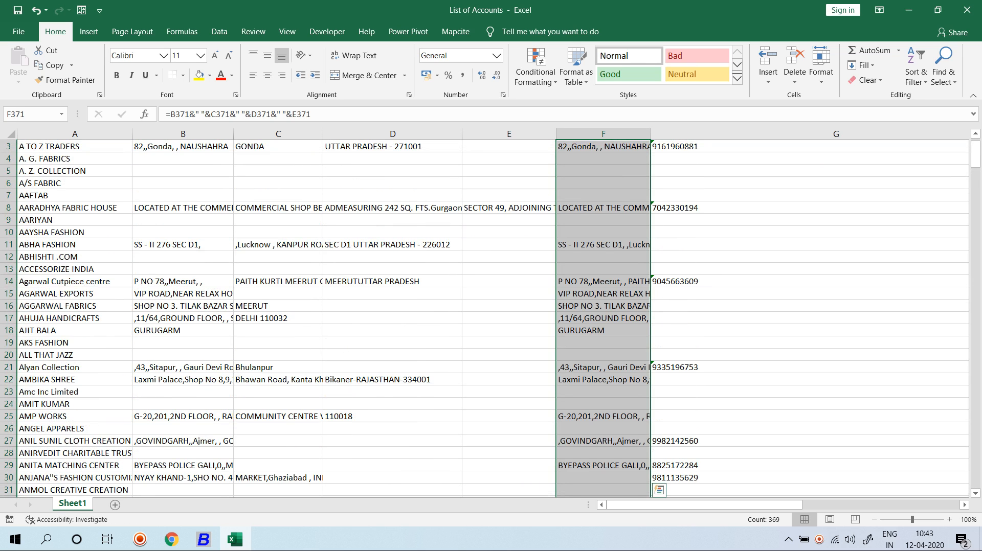
Step: Copy the combined addresses in column F and paste them over themselves as values
right_click(593, 210)
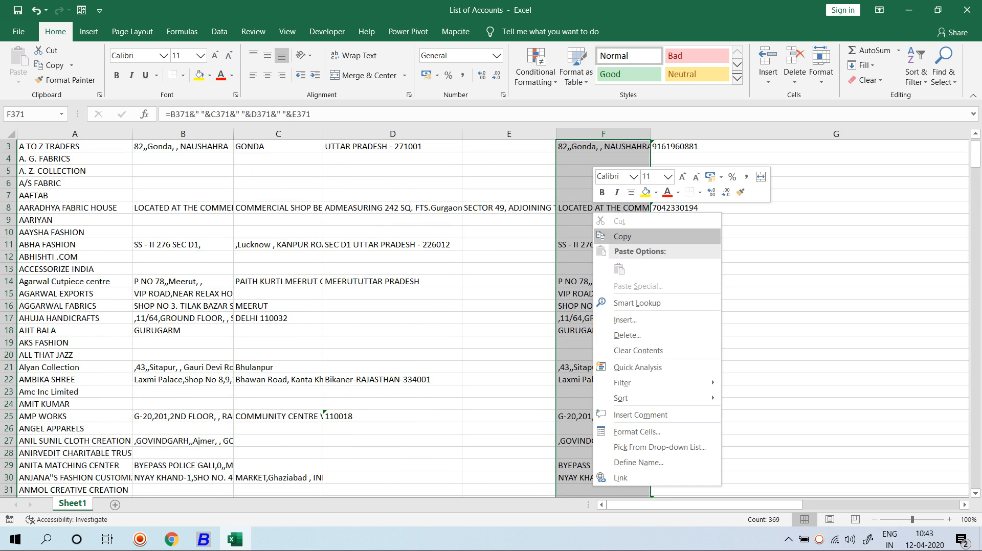
left_click(614, 236)
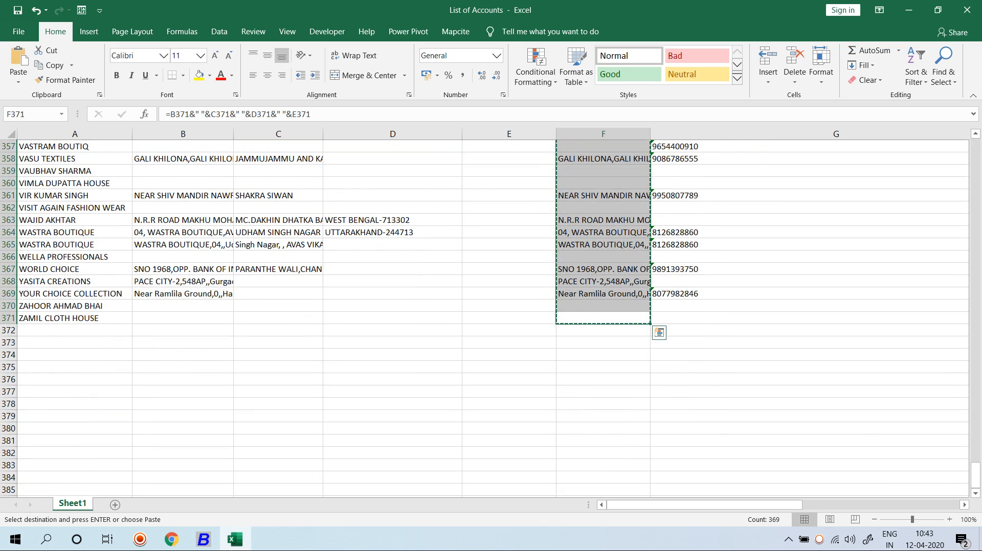
right_click(580, 177)
left_click(602, 247)
left_click(524, 202)
left_click(647, 340)
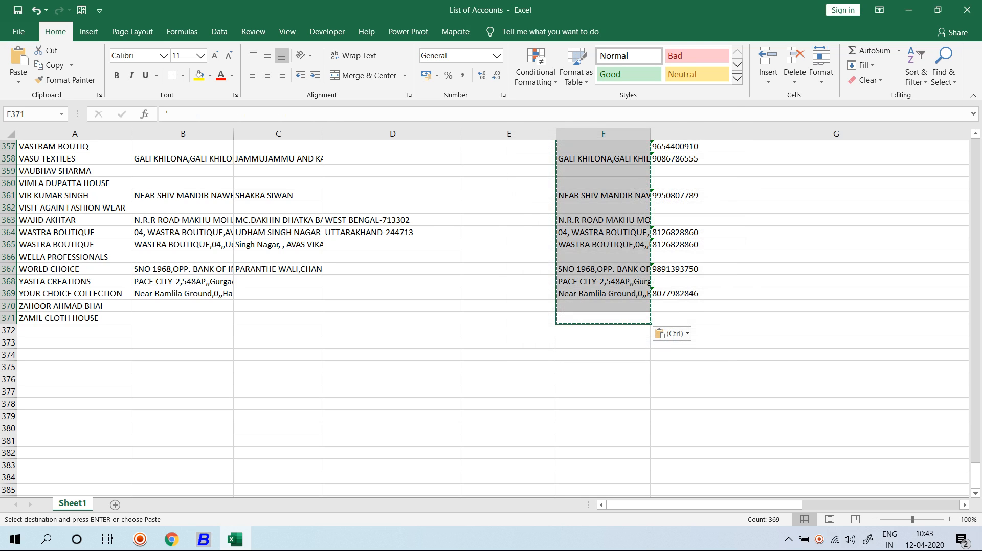
Step: Delete the Address Line1, Address Line2 and Address Line3 columns
left_click(183, 220)
key("ctrl+Up")
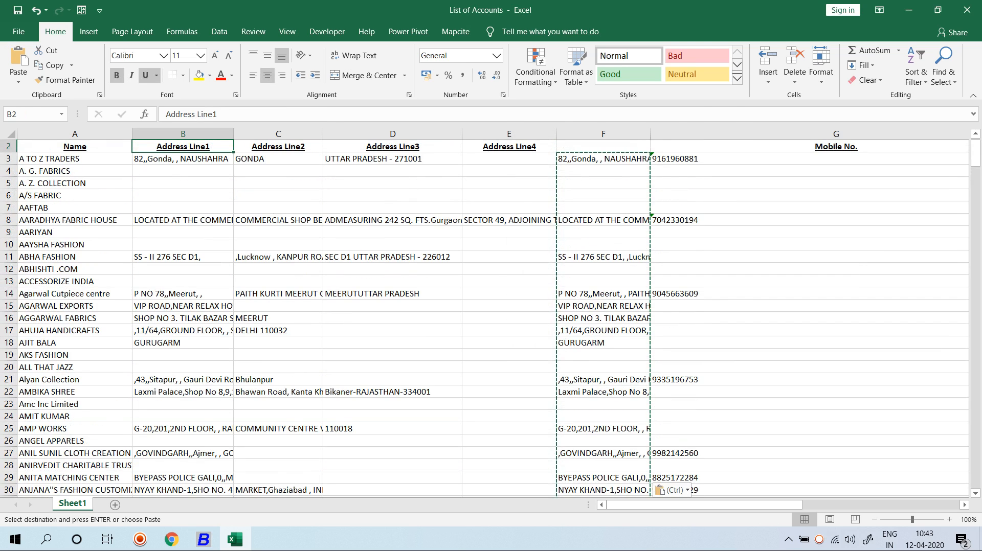
left_click(183, 134)
key("Escape")
key("ctrl+minus")
key("ctrl+minus")
key("ctrl+minus")
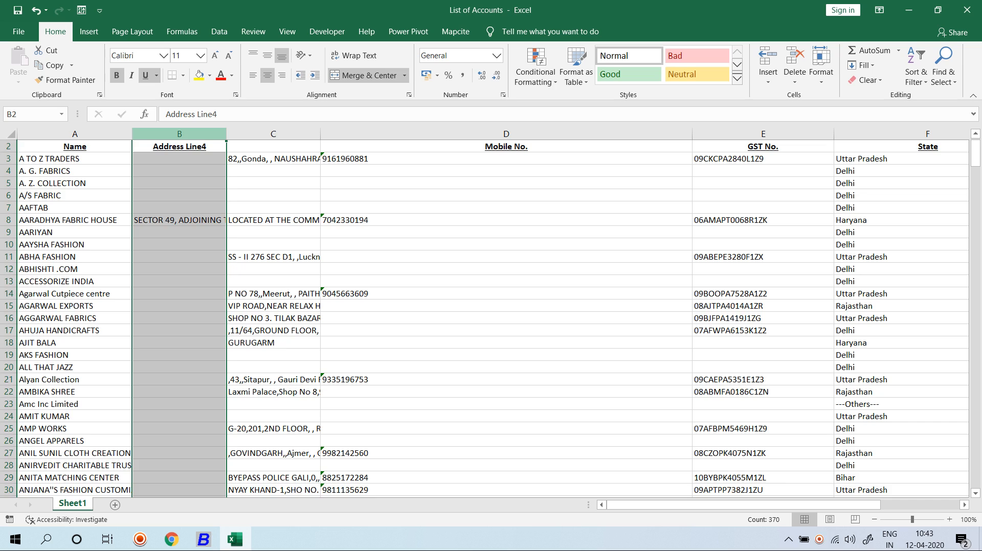
Step: Copy the Address Line4 heading onto the combined address column and delete the original Address Line4 column
key("Up")
key("Down")
key("shift+Right")
key("ctrl+r")
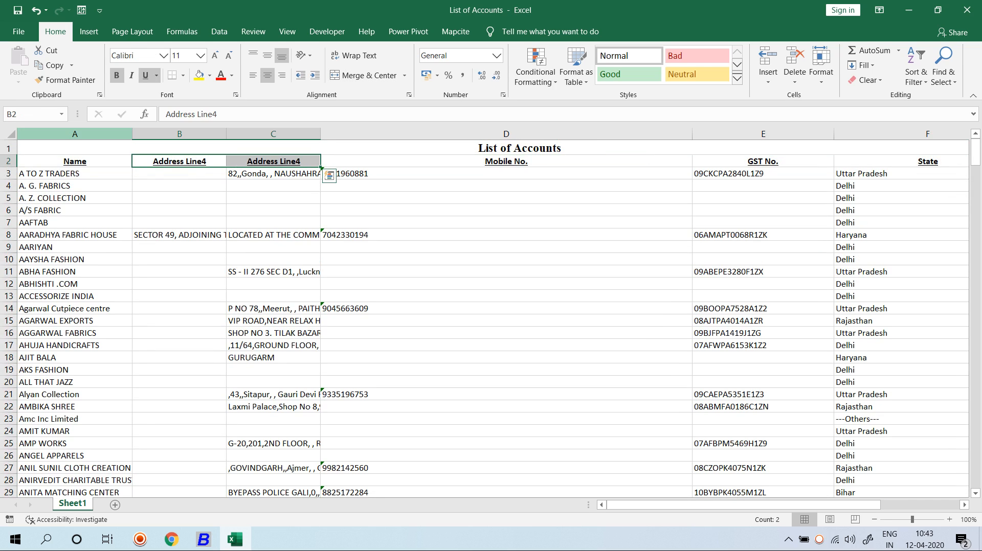
left_click(179, 134)
key("ctrl+minus")
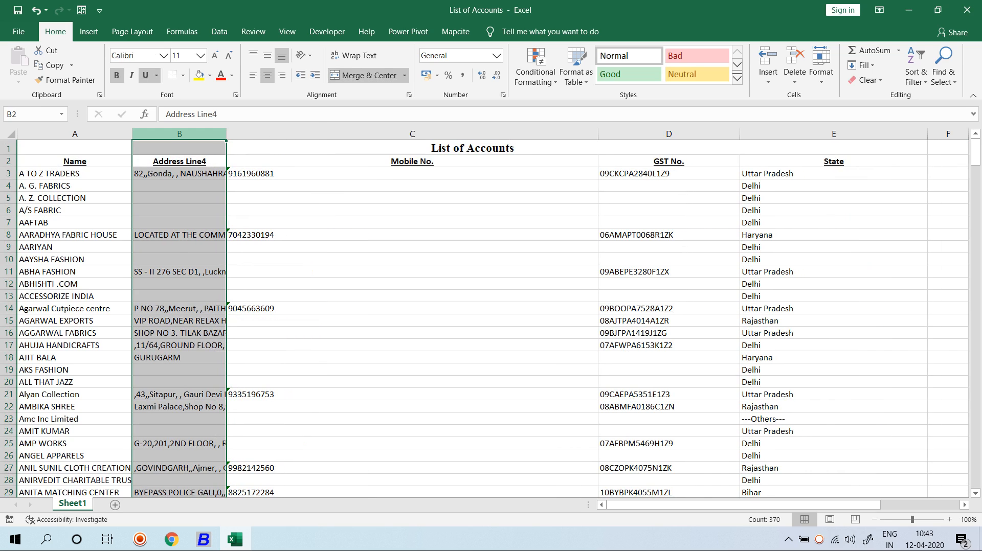
Step: Rename the combined column's heading in B2 to Address
left_click(179, 162)
key("F2")
key("BackSpace")
key("BackSpace")
key("BackSpace")
key("BackSpace")
key("BackSpace")
key("BackSpace")
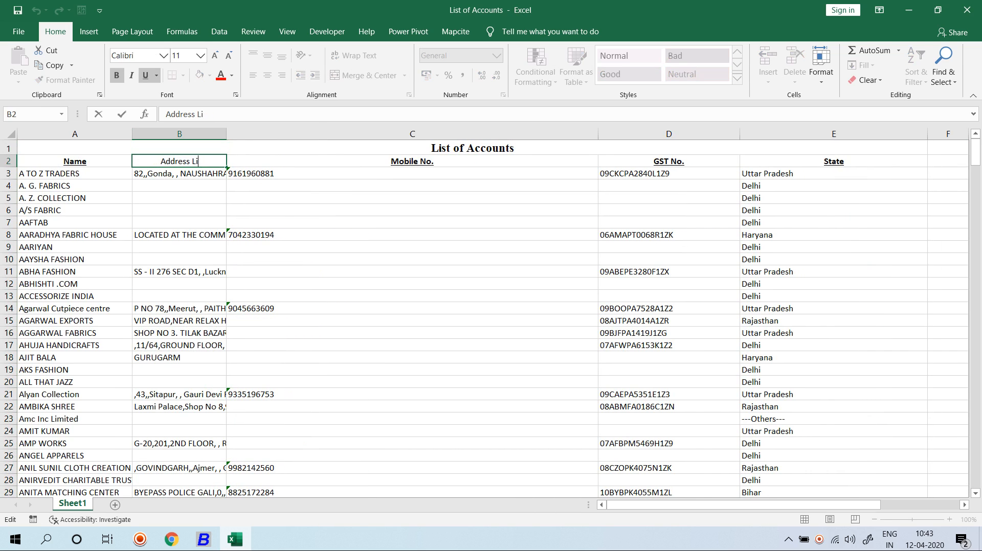
key("Return")
Step: Adjust the Address column to a moderate width and narrow the Mobile No. and GST No. columns to fit their entries
double_click(226, 134)
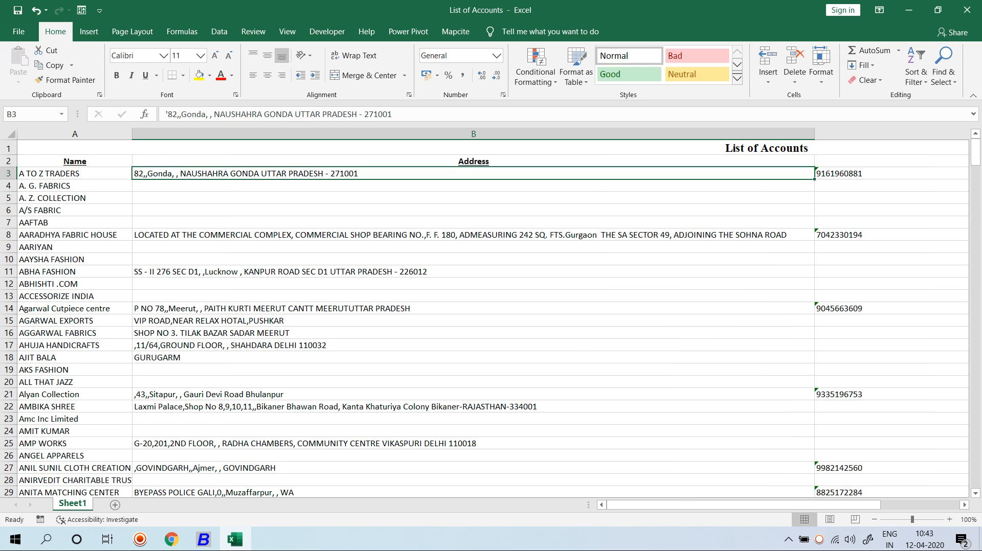
left_click_drag(815, 134, 513, 134)
scroll(491, 317, "down", 12)
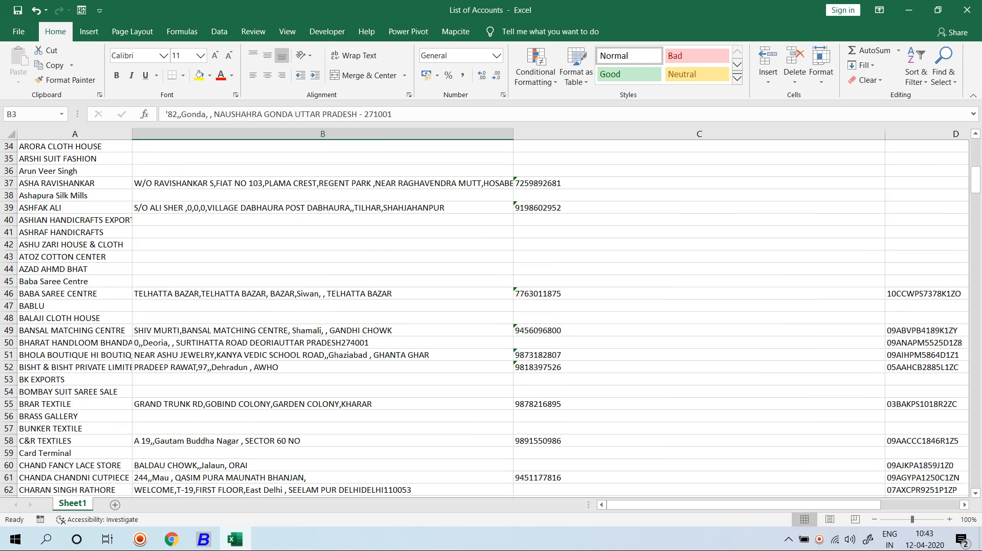
scroll(491, 317, "down", 20)
scroll(491, 317, "down", 20)
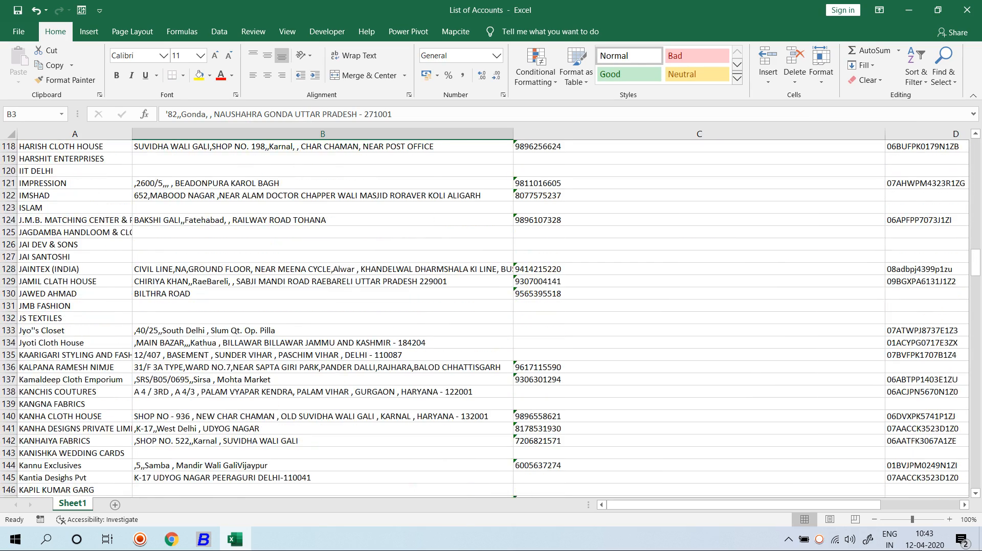
scroll(491, 317, "up", 20)
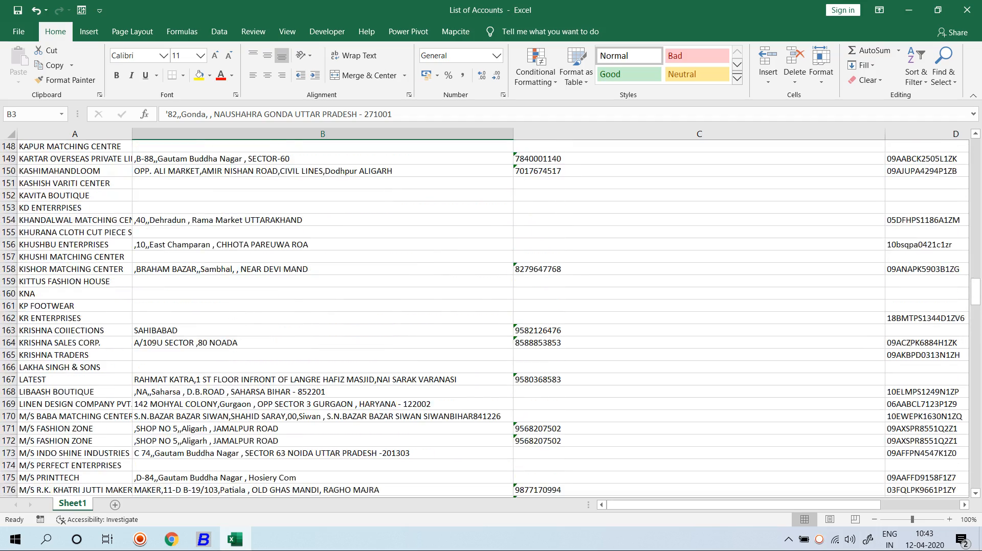
scroll(491, 318, "up", 10)
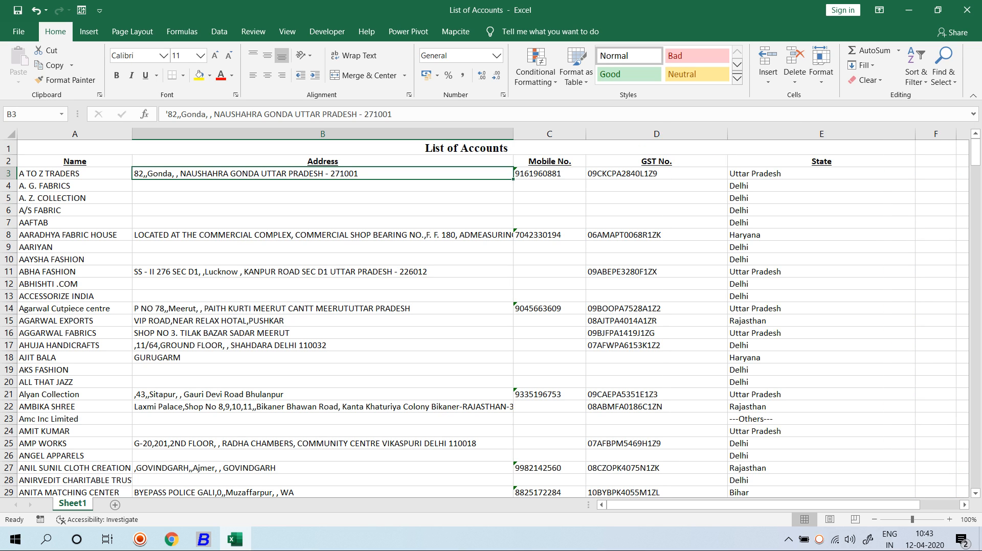
left_click_drag(728, 134, 669, 133)
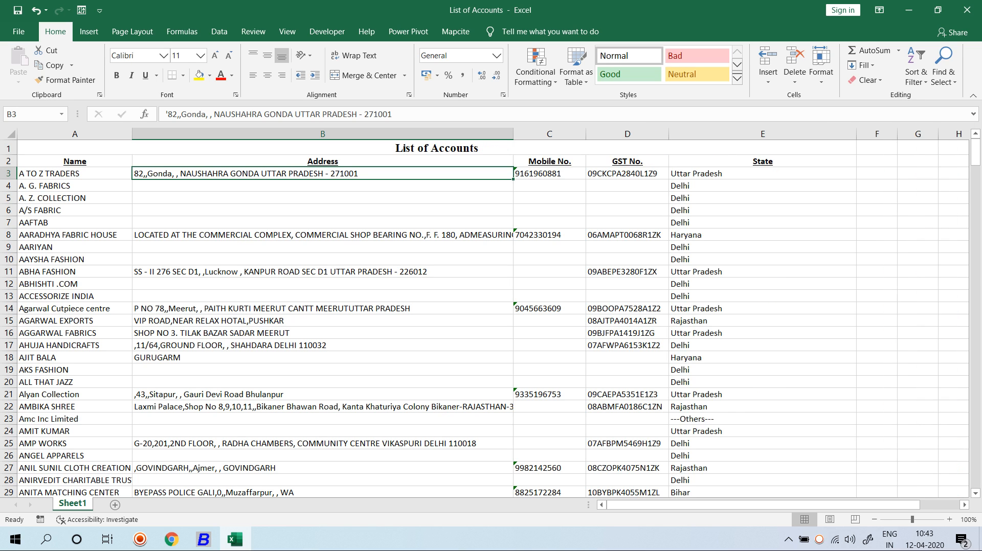
scroll(483, 317, "down", 3)
scroll(484, 317, "up", 3)
Step: Apply thick outside borders to the merged List of Accounts title cell
left_click(75, 161)
mouse_move(75, 148)
left_mouse_down()
mouse_move(75, 161)
mouse_move(75, 148)
left_mouse_up()
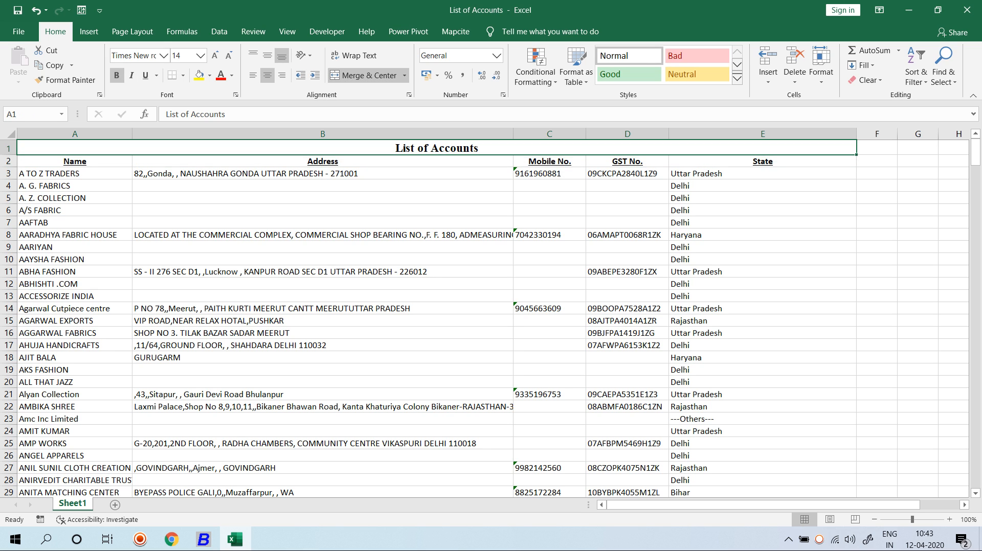
left_click(183, 75)
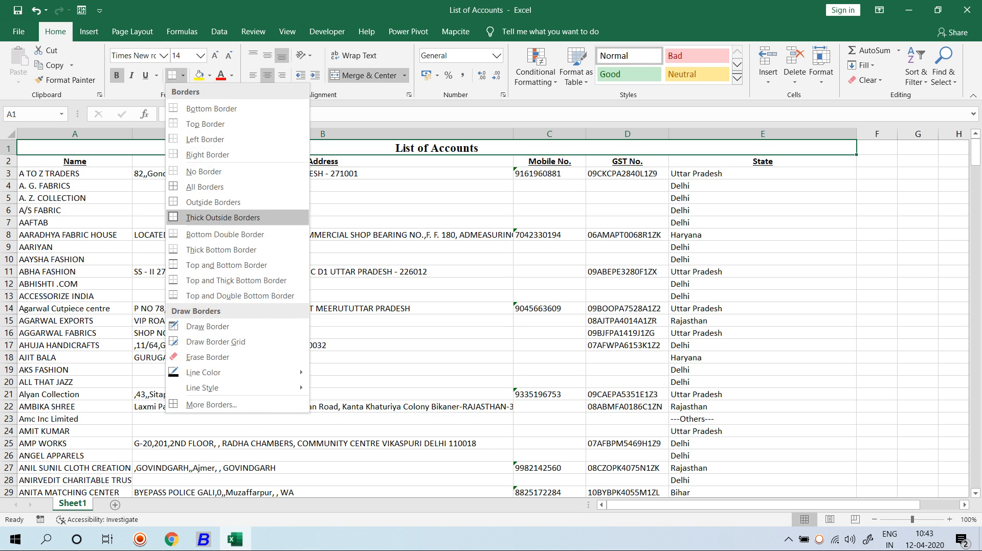
left_click(223, 218)
Step: Apply all borders to the account data from A3 to E371
left_click(75, 162)
key("ctrl+End")
key("ctrl+c")
key("ctrl+Home")
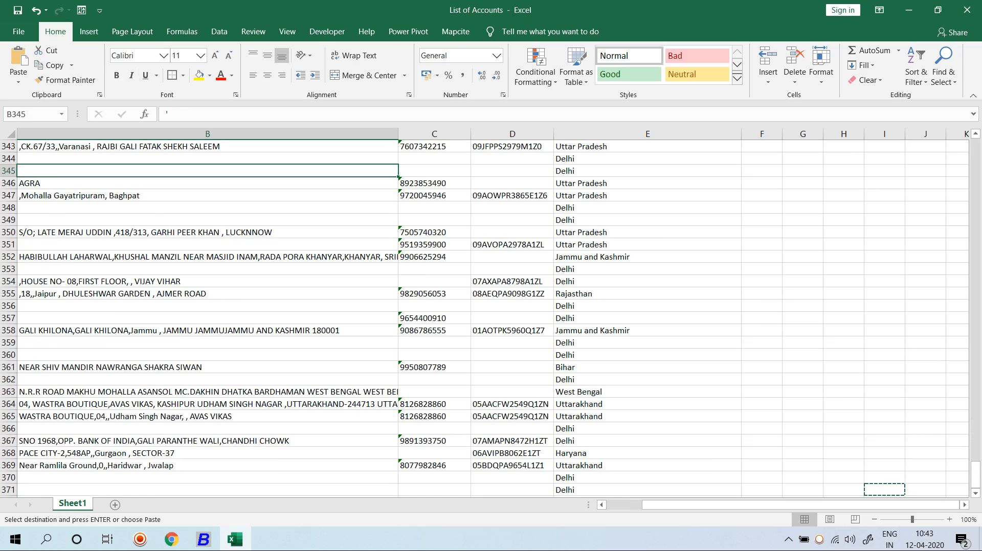
key("Down")
key("Down")
key("ctrl+shift+Right")
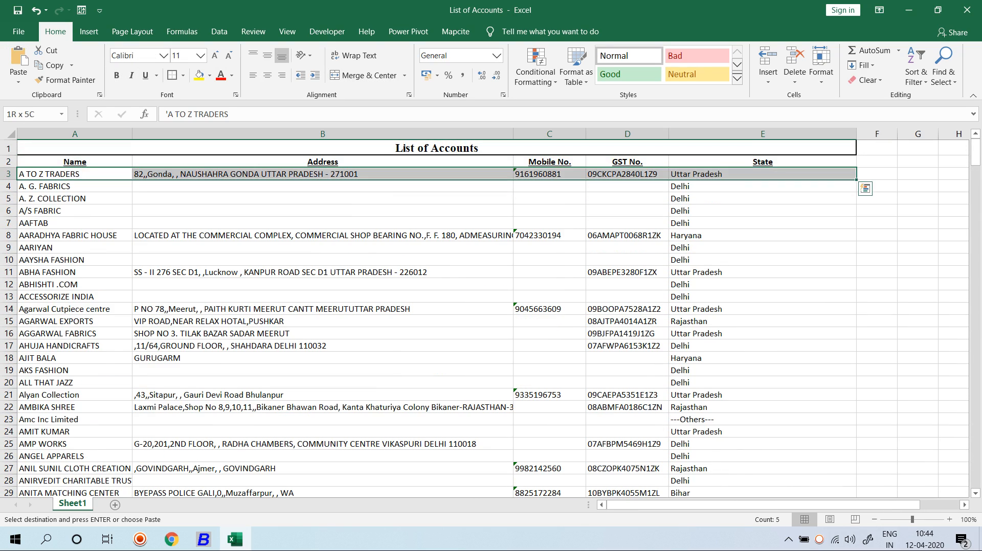
key("ctrl+shift+Down")
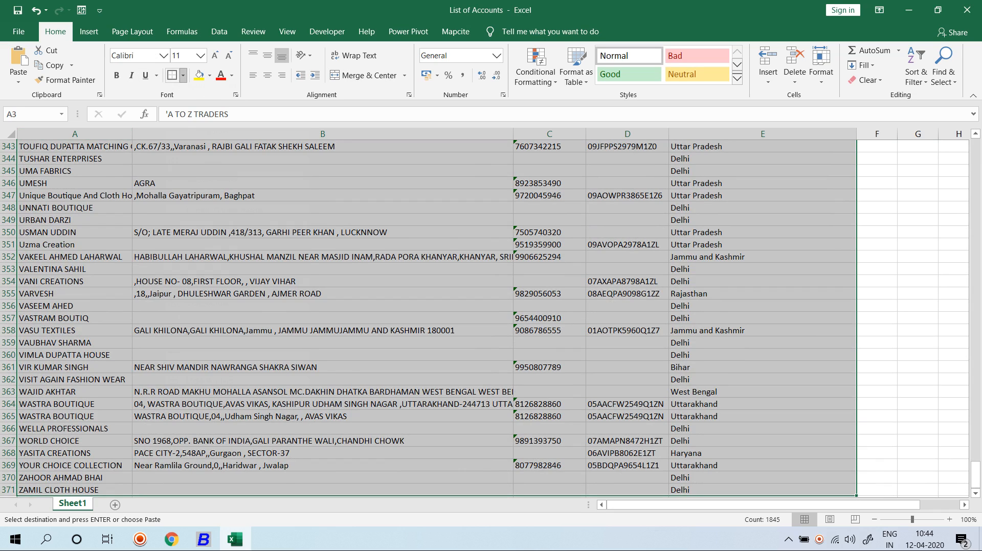
left_click(183, 75)
left_click(210, 186)
left_click(322, 211)
scroll(484, 319, "down", 1)
scroll(483, 319, "up", 1)
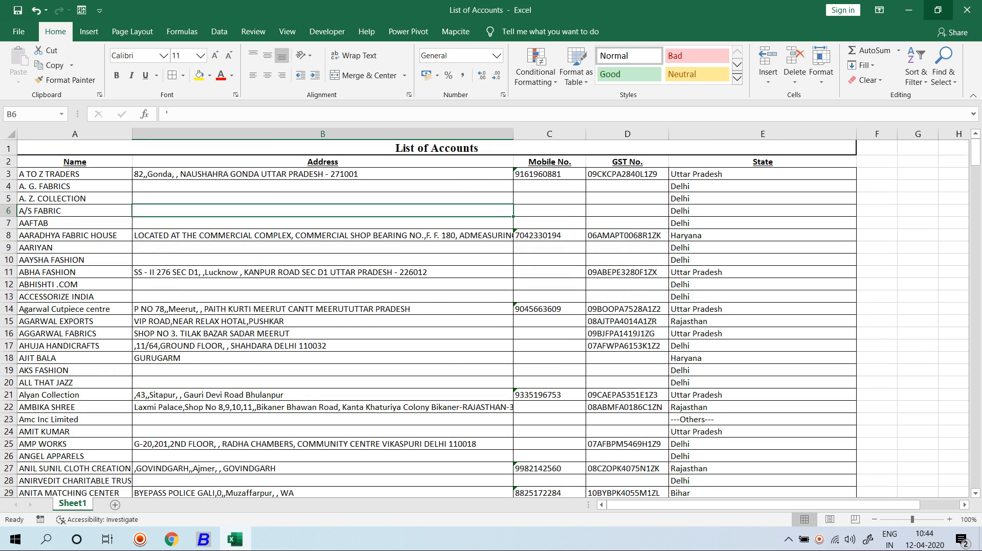
Step: Minimise Excel to return to Busy, close the account list and its format prompt, and move to the Account Group master
left_click(909, 9)
key("Escape")
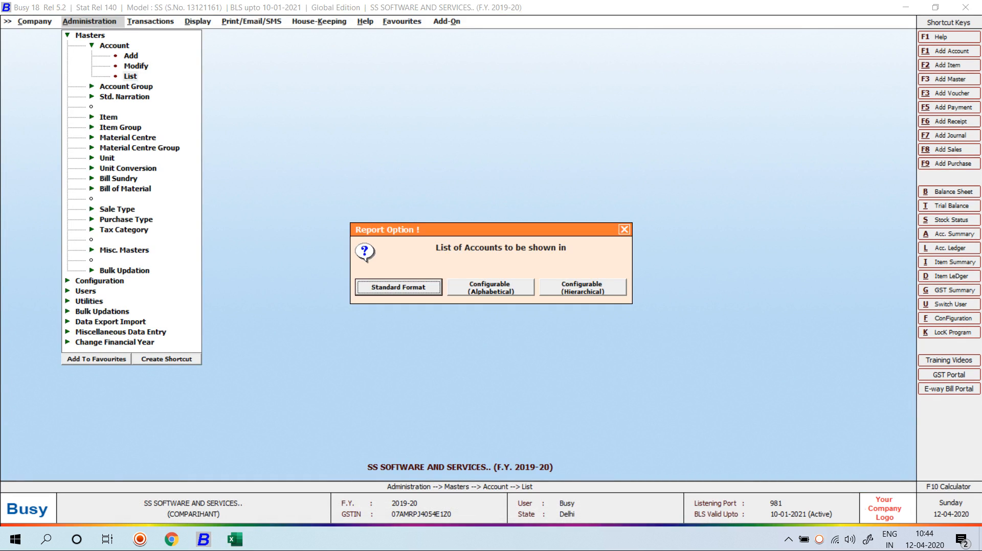
key("Right")
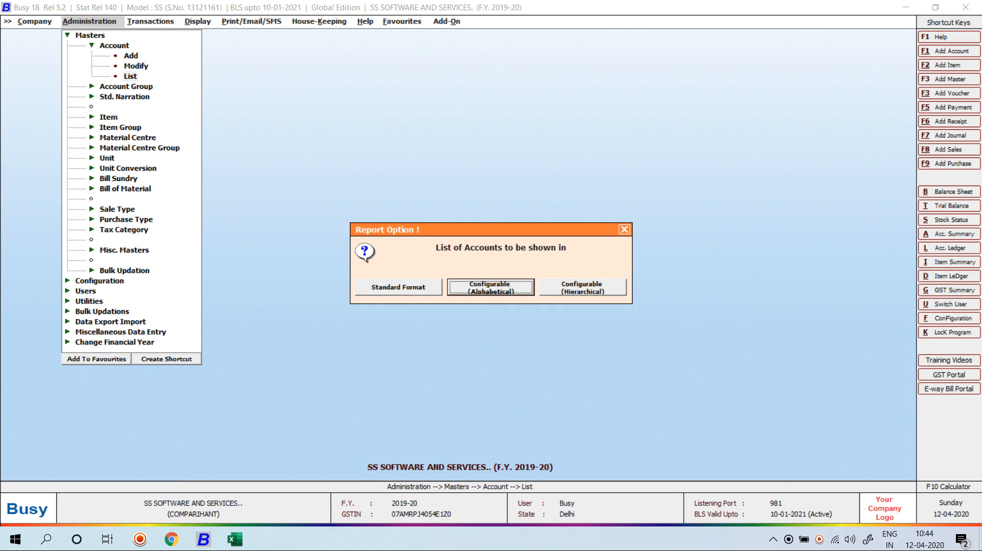
key("Escape")
key("Down")
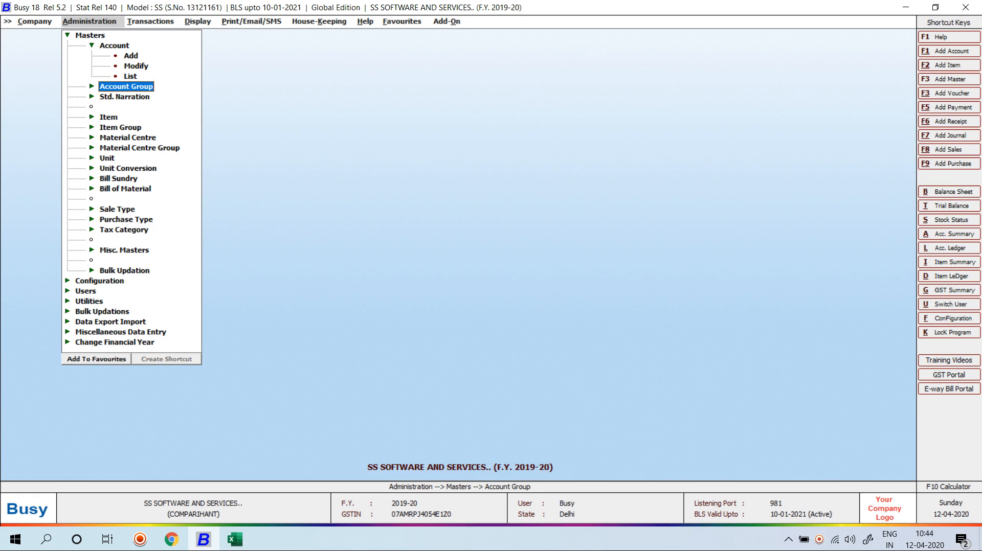
Step: Open the list of account groups from the Account Group master
key("Escape")
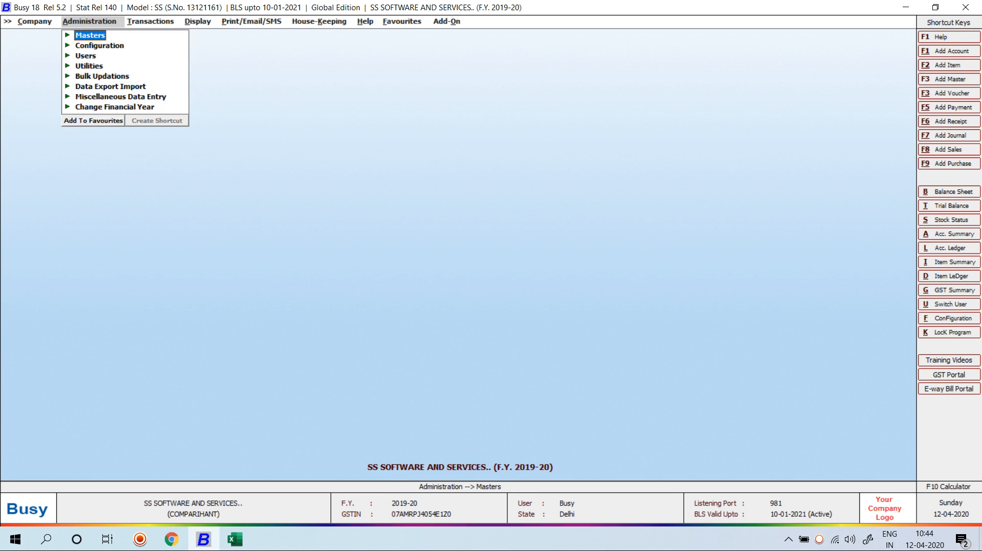
key("Return")
key("Left")
key("Down")
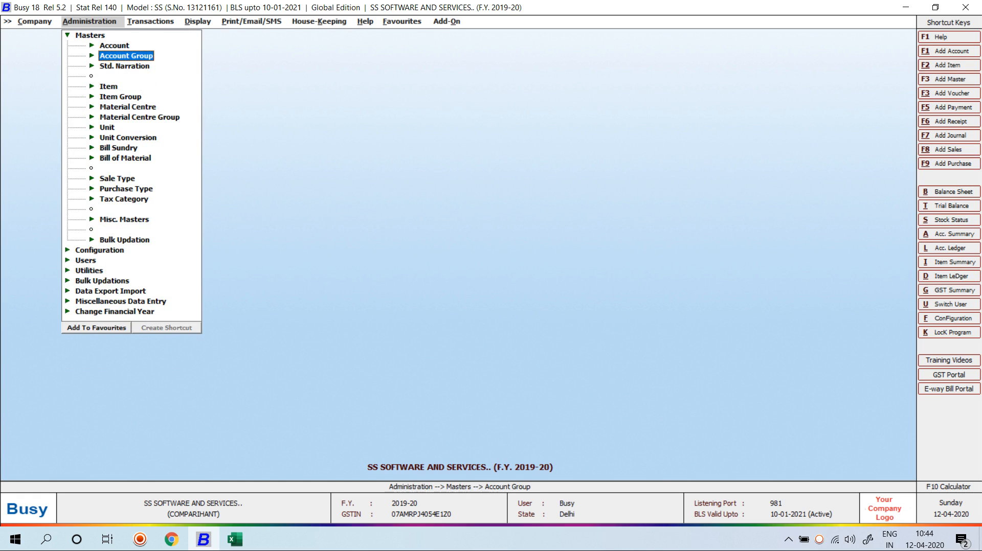
key("Return")
key("Down")
key("Down")
key("Down")
key("Return")
key("Escape")
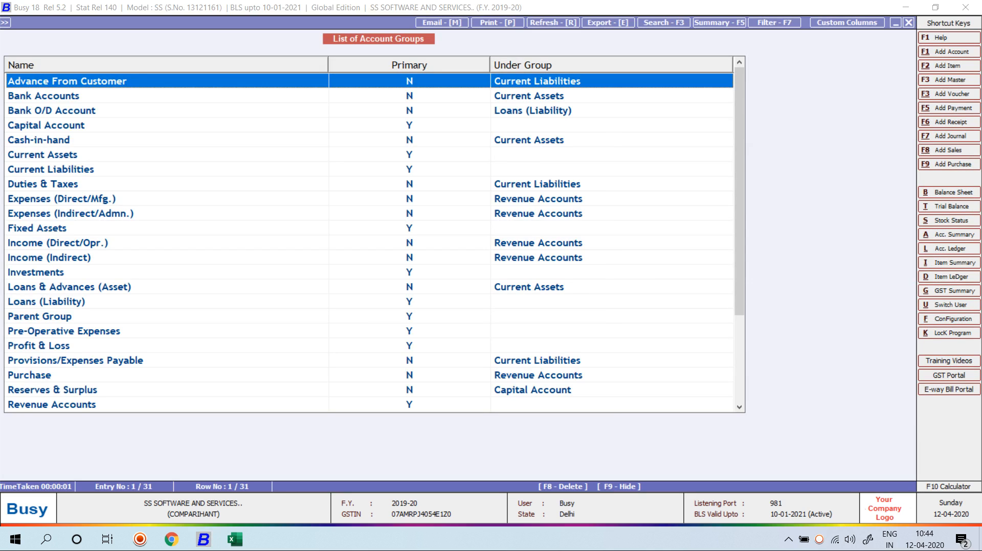
Step: Examine the names, primary status and parent groups of the entries in the account group list
key("Down")
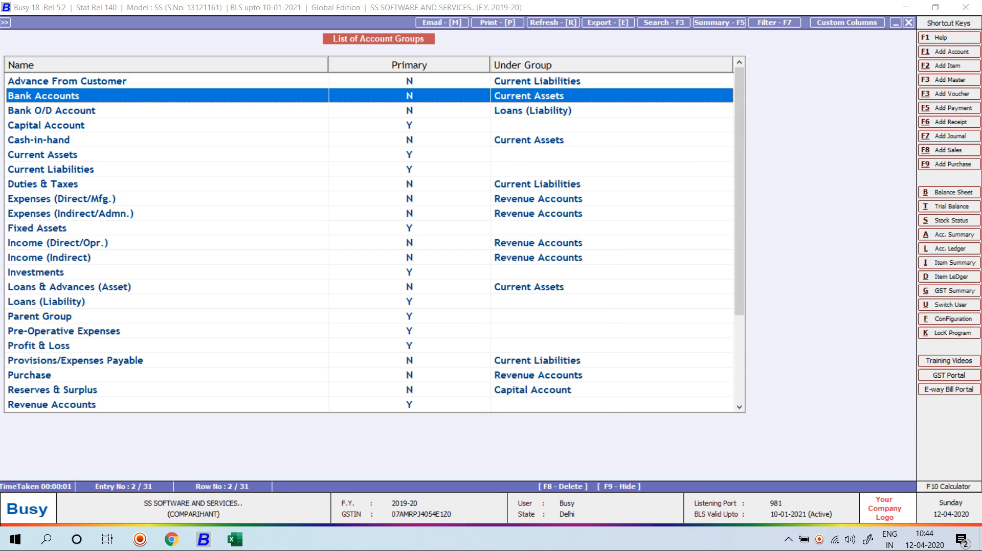
key("Down")
key("Down")
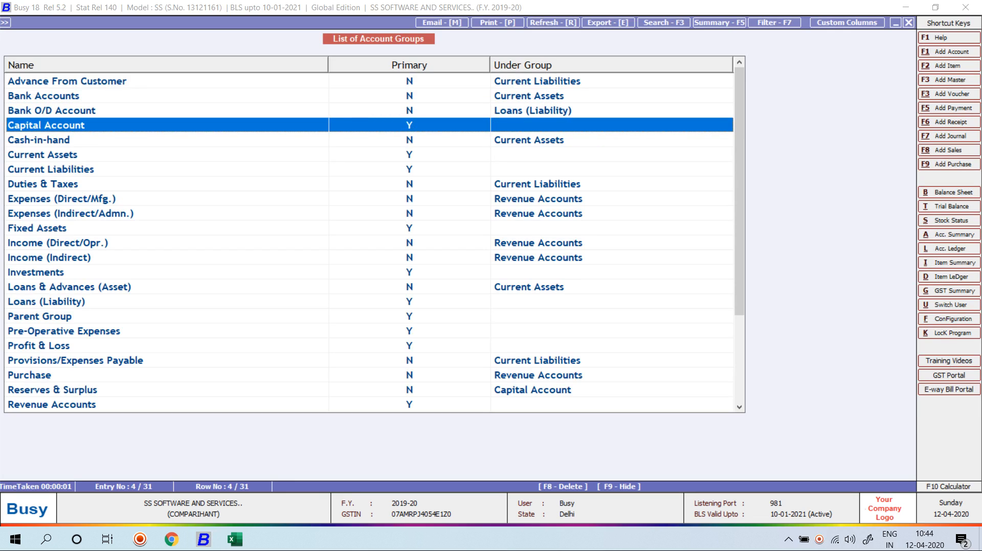
key("Down")
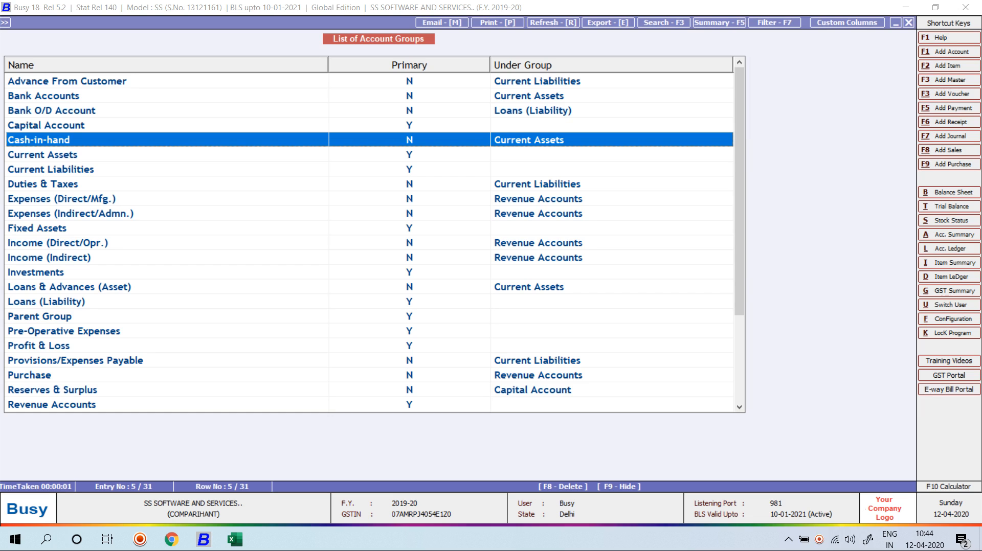
key("Down")
key("Down")
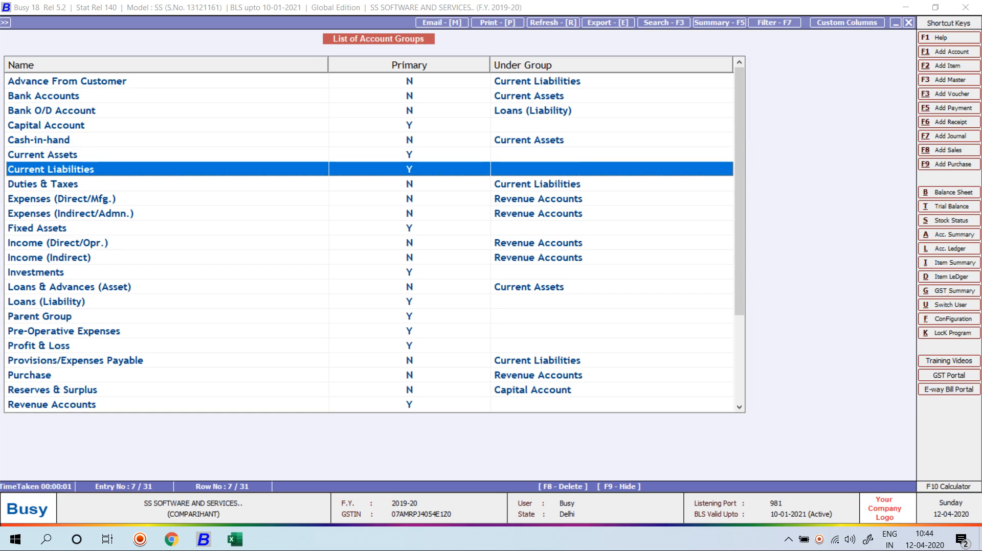
key("Down")
key("Down")
key("Down")
key("Down")
key("Down")
key("Down")
key("Down")
key("Down")
key("Down")
key("Down")
key("Down")
key("Down")
key("Down")
key("Down")
key("Down")
key("Down")
key("Down")
key("Down")
key("Down")
key("Down")
key("Down")
key("Up")
key("Up")
key("Up")
key("Up")
key("Up")
key("Up")
key("Up")
key("Up")
key("Up")
key("Up")
key("Up")
key("Up")
key("Up")
key("Up")
key("Up")
key("Up")
key("Up")
key("Up")
key("Up")
key("Up")
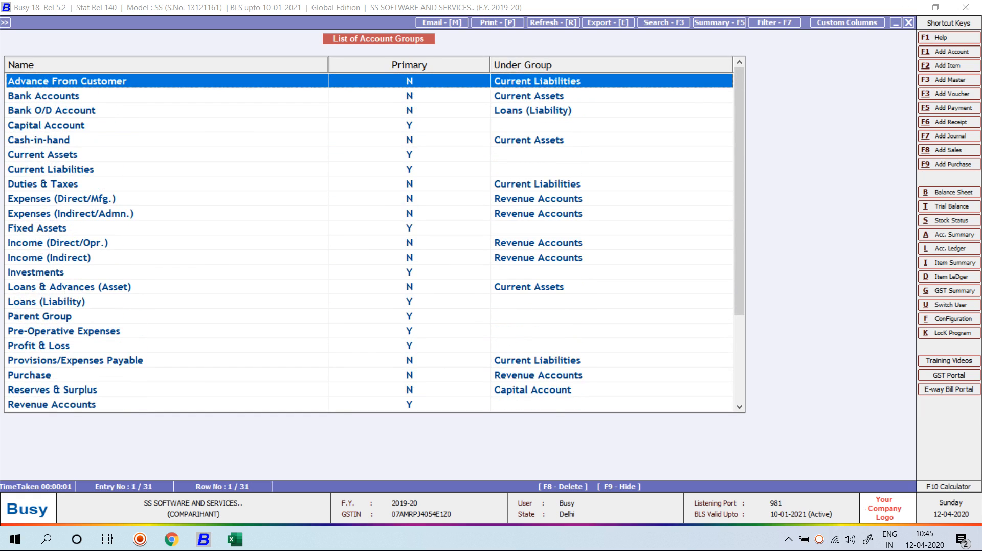
Step: Narrow the Name column in the account group list, view the Bank Accounts group master, and close both
left_click_drag(329, 65, 206, 65)
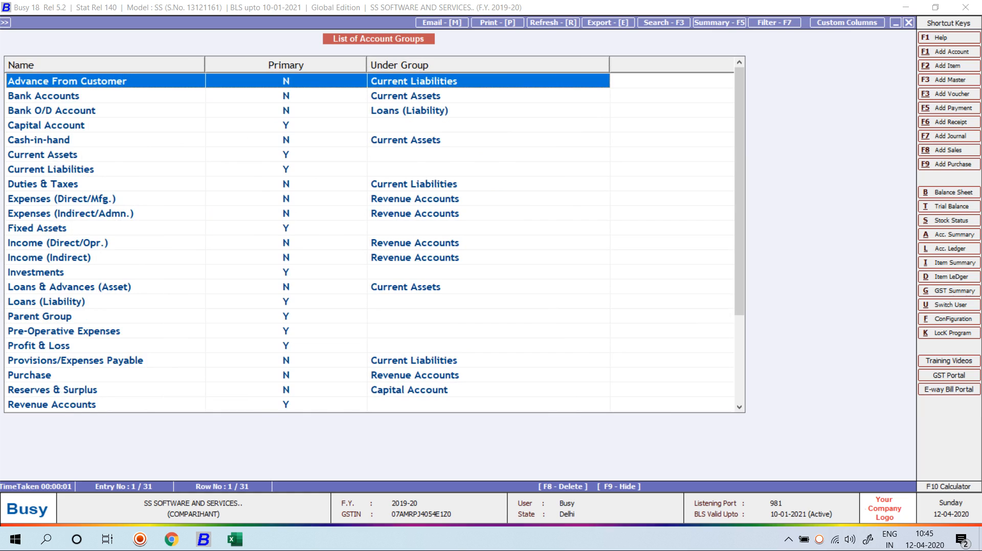
key("Down")
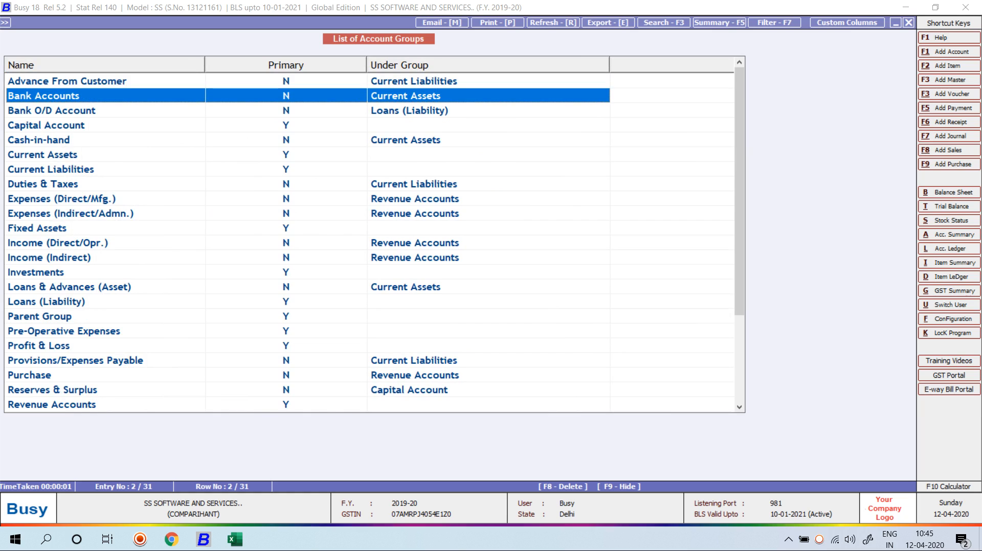
key("Return")
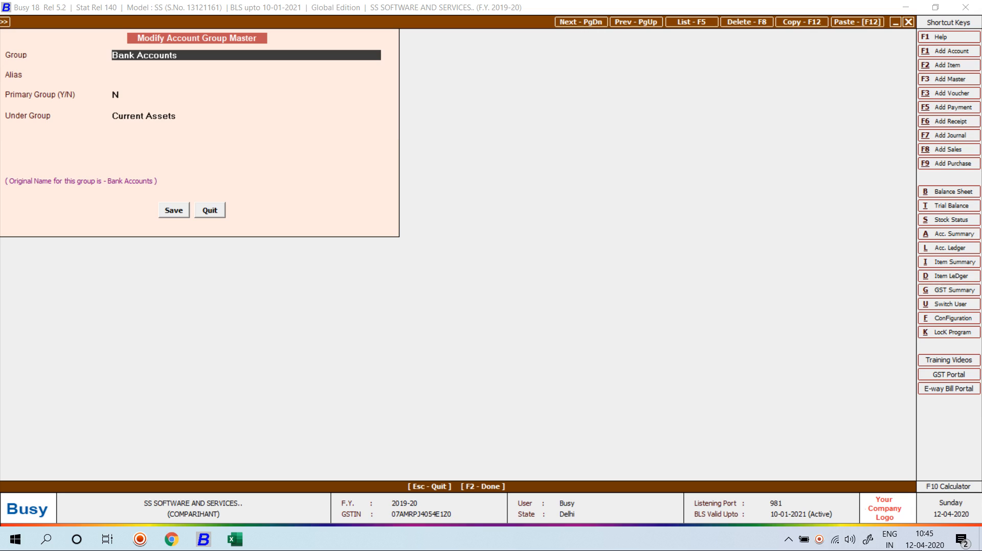
key("Escape")
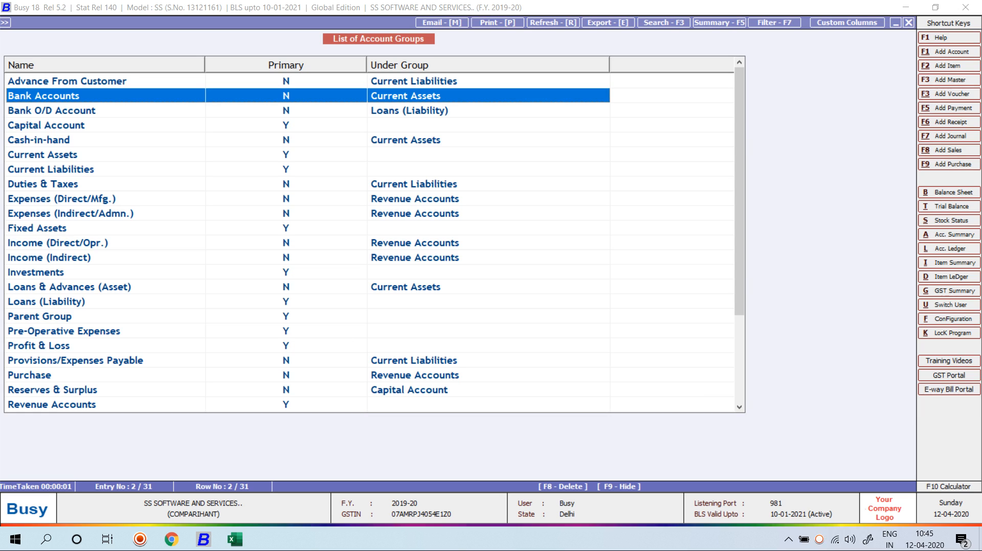
key("Escape")
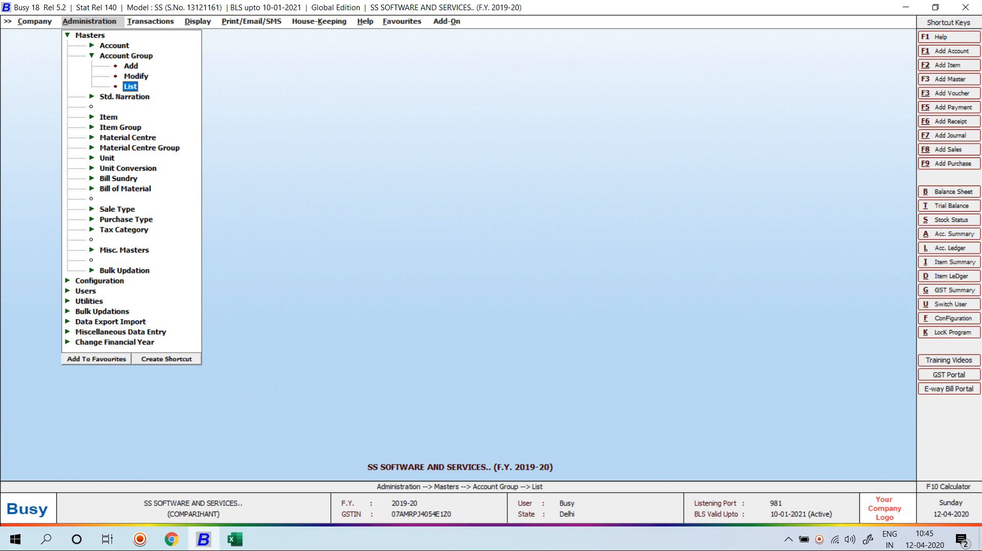
Step: Generate the balance sheet with both the starting and ending date set to 01-04-2019
key("Escape")
key("Escape")
key("Right")
key("Right")
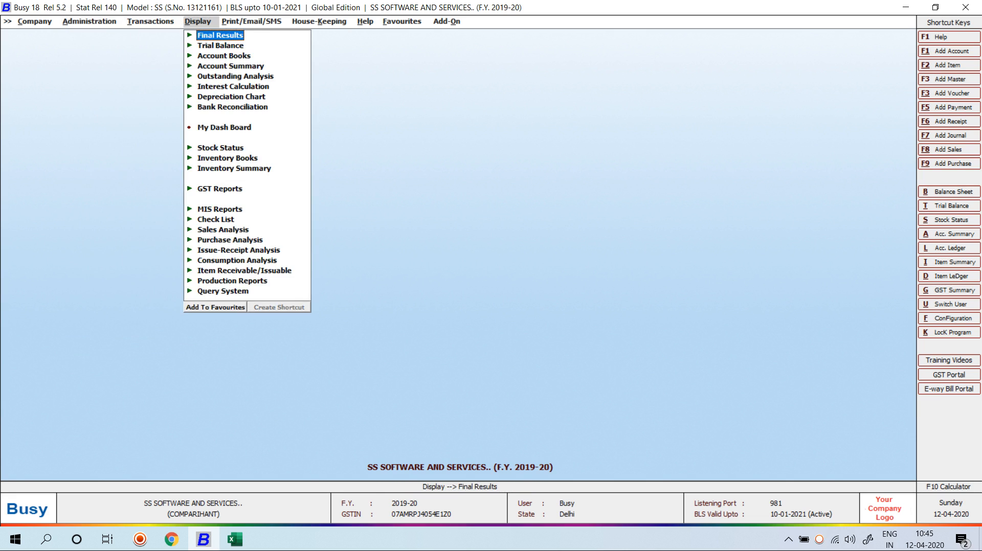
key("Return")
key("Down")
key("Return")
key("Down")
key("Return")
type("01-4")
key("Return")
type("01")
key("Return")
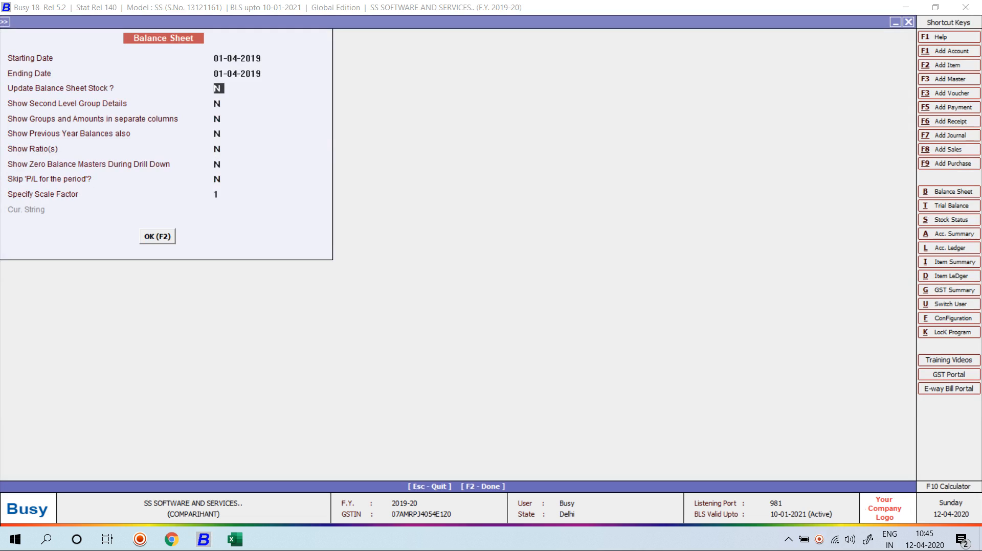
key("F2")
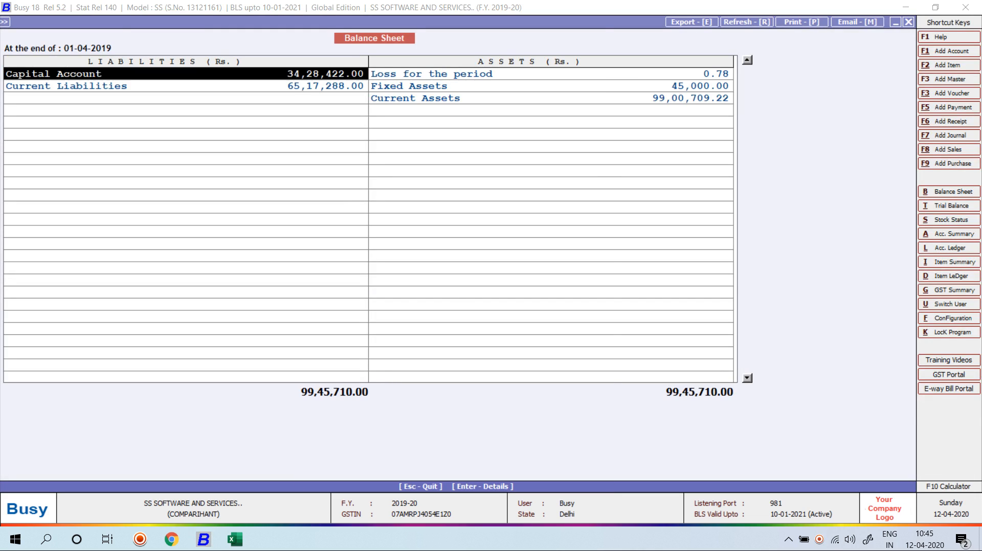
Step: Drill down from Current Liabilities to the Advance From Customer group balances, and close the balance sheet
key("Down")
key("Return")
key("Down")
key("Down")
key("Up")
key("Up")
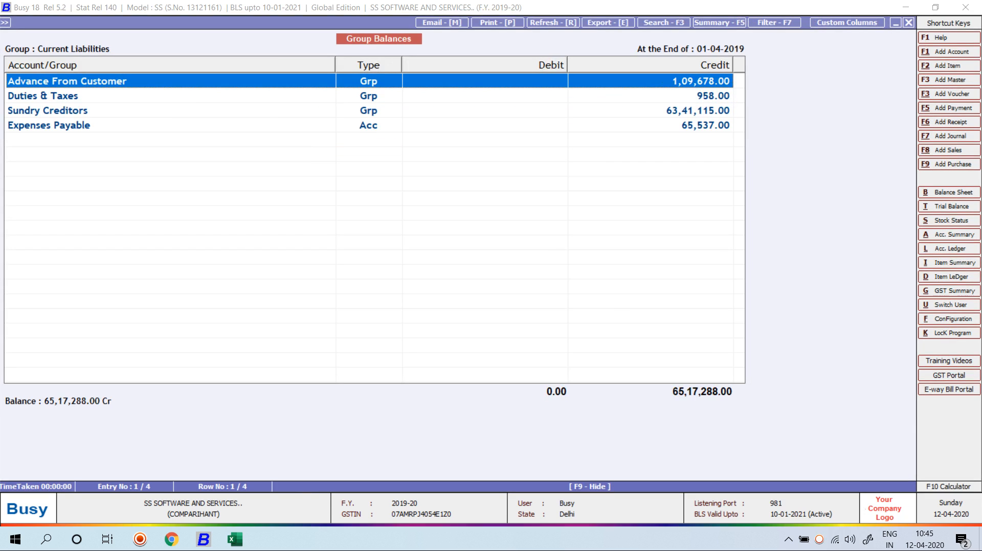
key("Return")
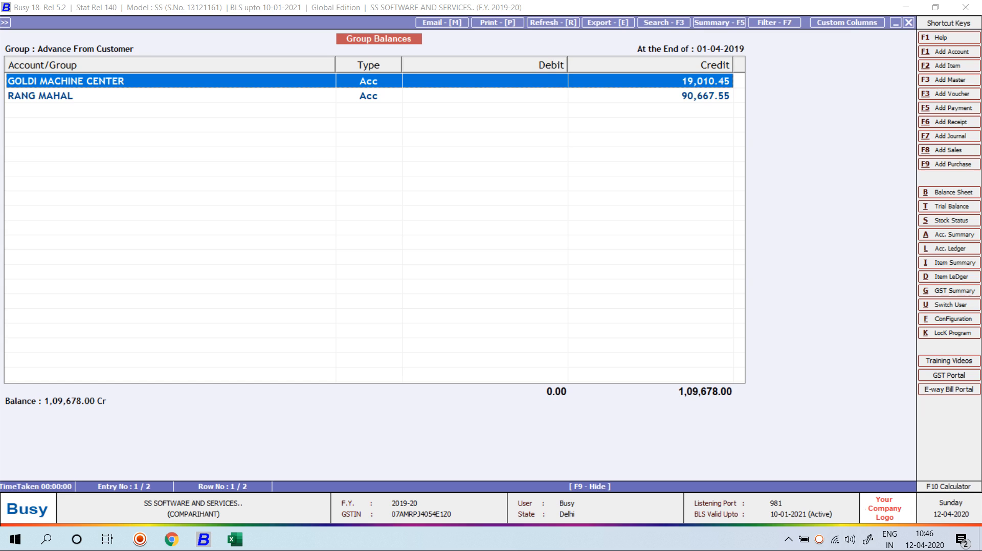
key("Escape")
key("Escape")
key("Escape")
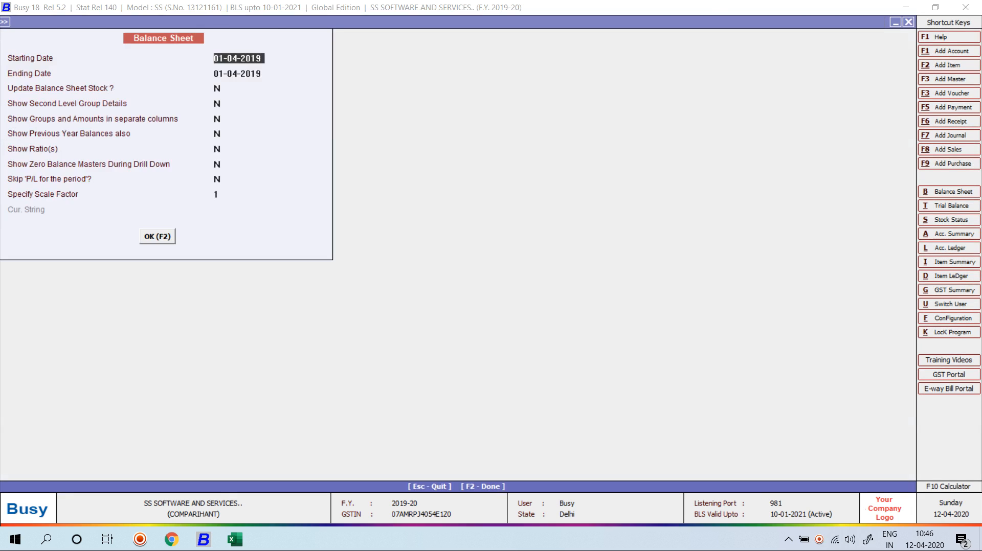
key("Escape")
Step: Start a new non-primary account group and enter the person's name as the group name
key("Left")
key("Left")
key("Left")
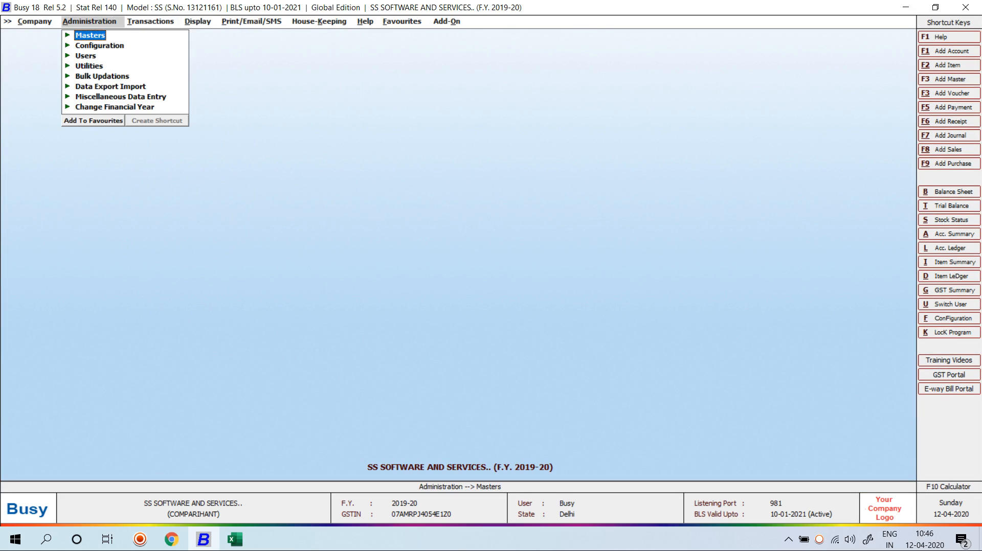
key("Right")
key("Down")
key("Down")
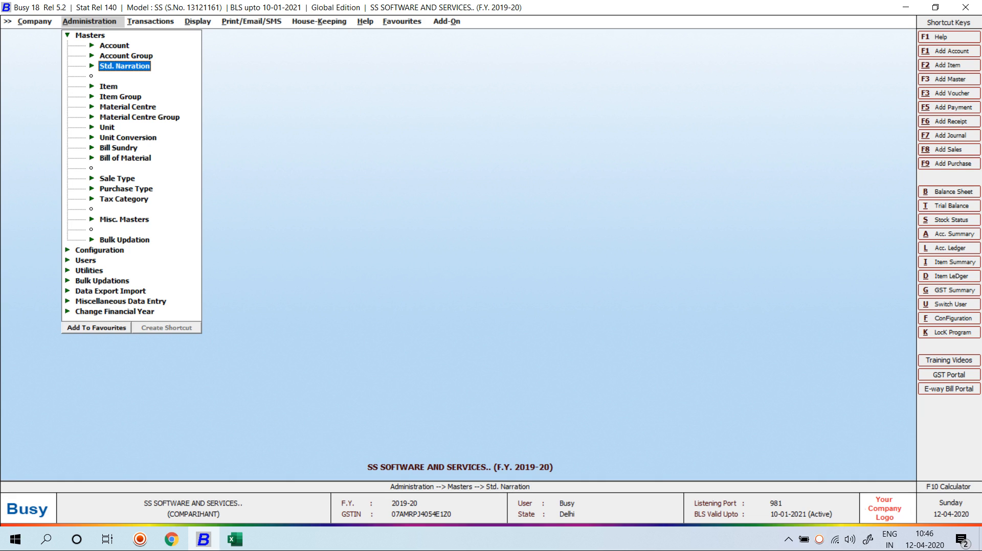
key("Up")
key("Return")
key("Return")
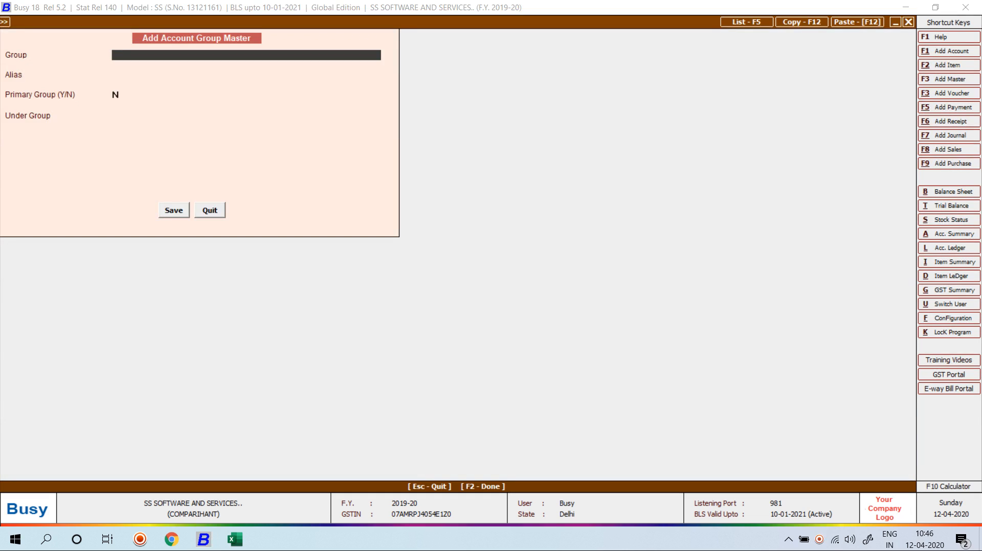
type("ROHIT JI")
key("Return")
key("Return")
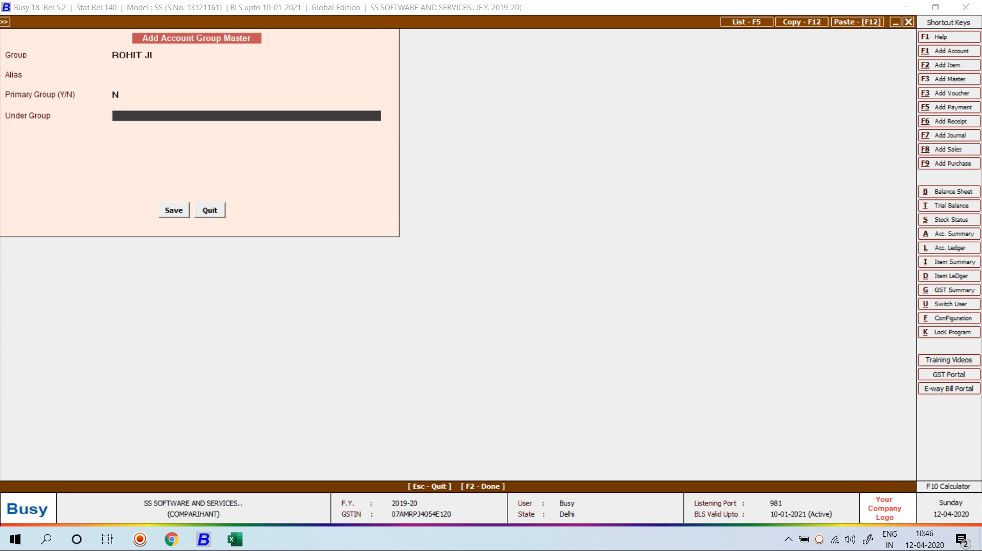
Step: Place the new account group under Sundry Debtors, save it, and close the form
type("SUN")
key("Down")
key("Return")
key("Return")
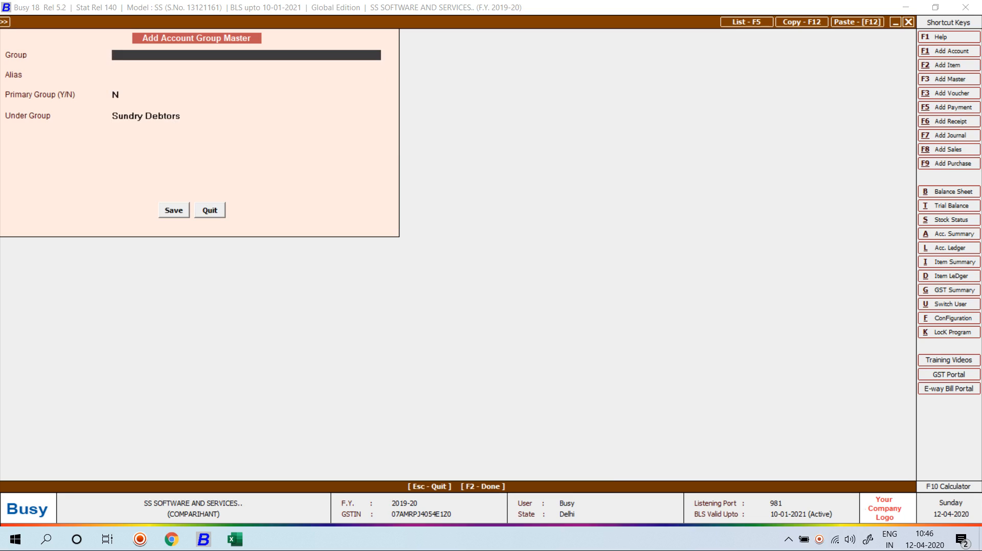
key("Escape")
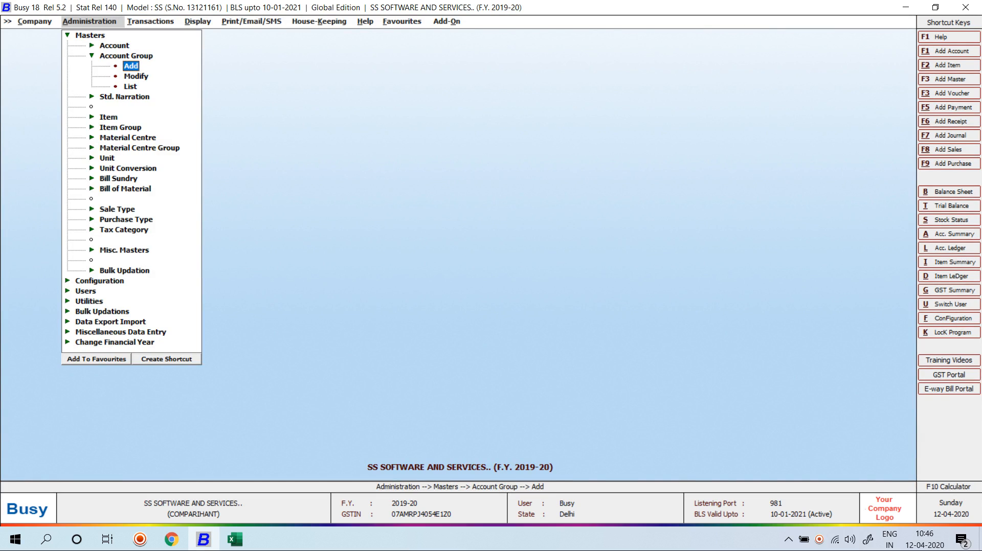
Step: Start a new account master named A1
key("Up")
key("Up")
key("Return")
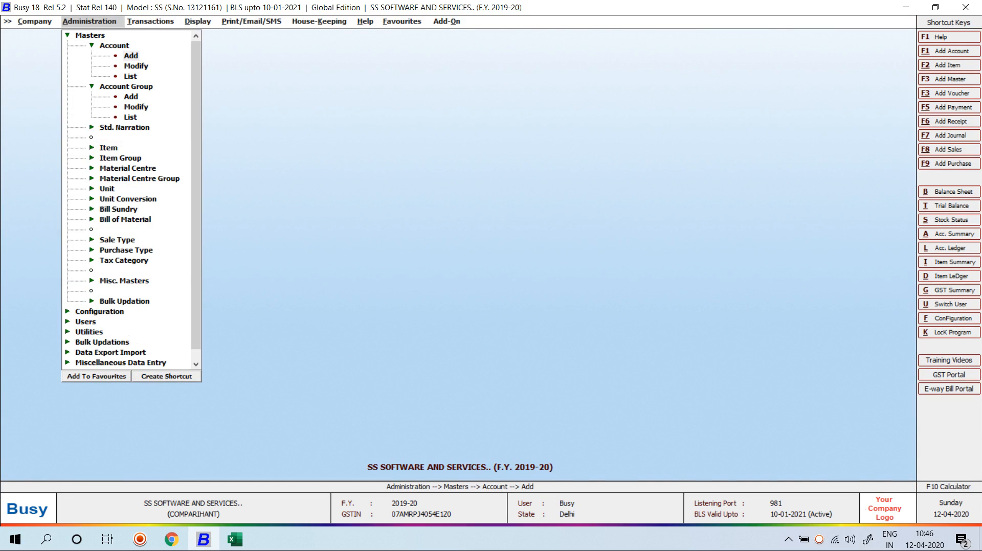
key("Return")
type("A1")
key("Return")
key("Return")
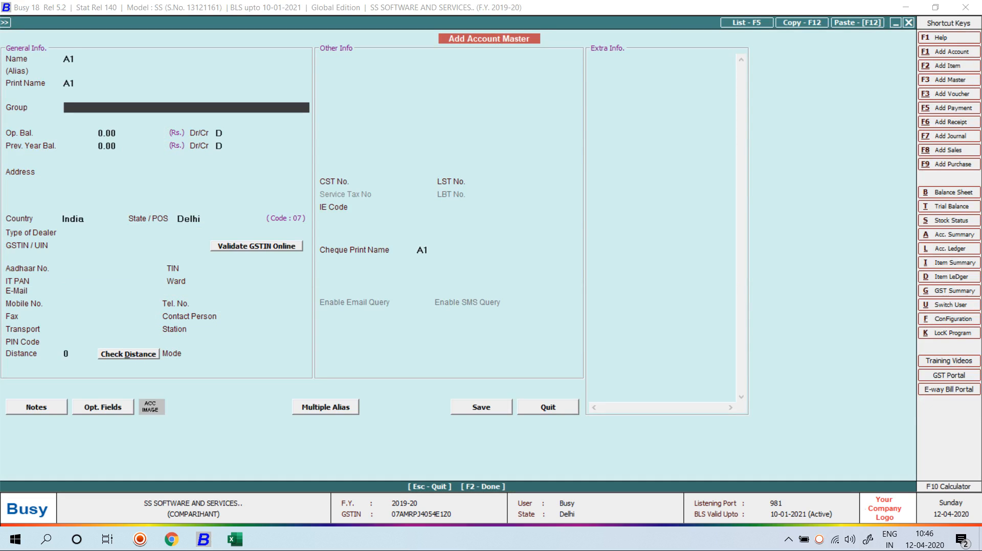
Step: Assign account A1 to the new person-named group with a debit opening balance of 12,000
type("roh")
key("Return")
key("Return")
type("12,000")
key("Return")
key("Return")
key("Return")
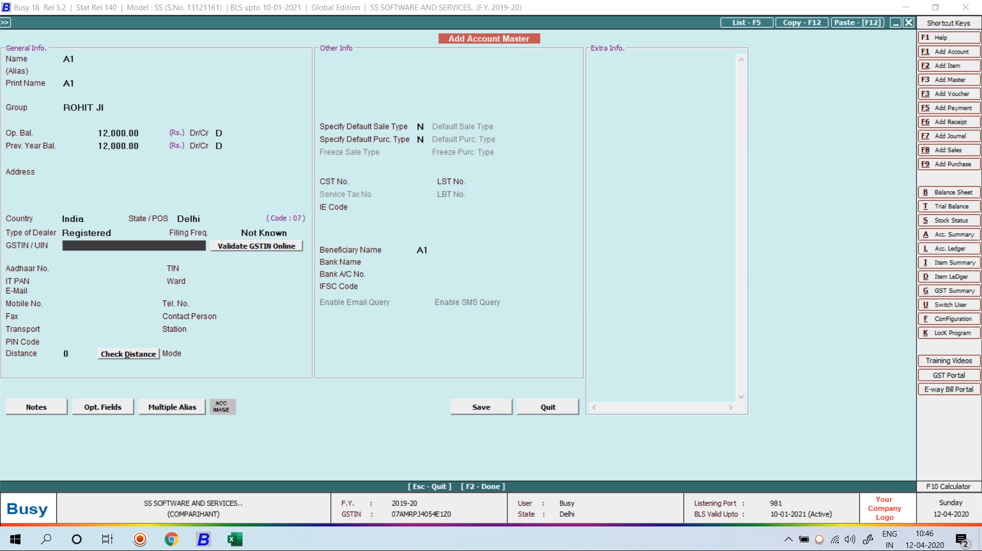
Step: Set A1's type of dealer to Un-Registered and save the account master
key("Return")
key("Left")
key("Return")
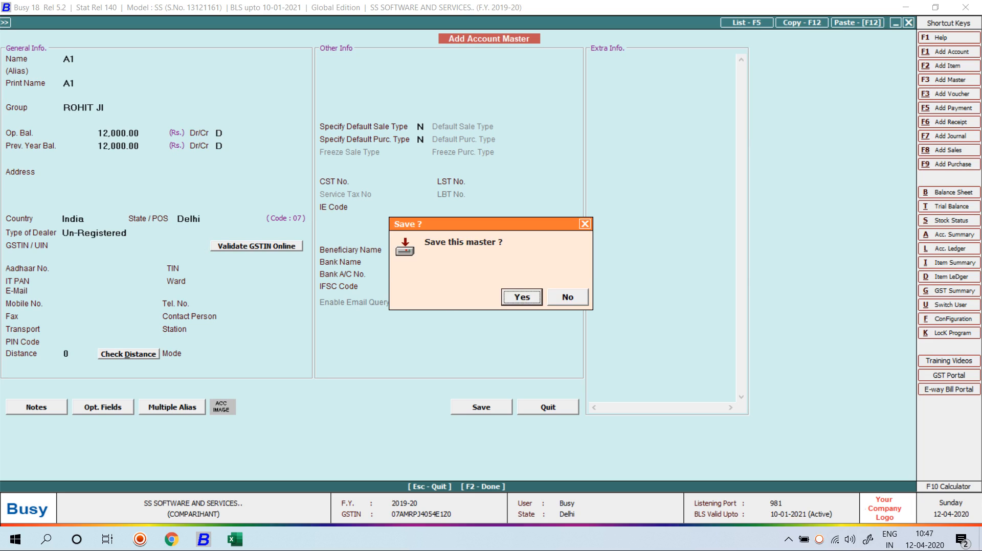
key("Return")
Step: Add account A2 to the same group with a debit opening balance of 30,000 and save it
type("A2")
key("Return")
key("Return")
key("Return")
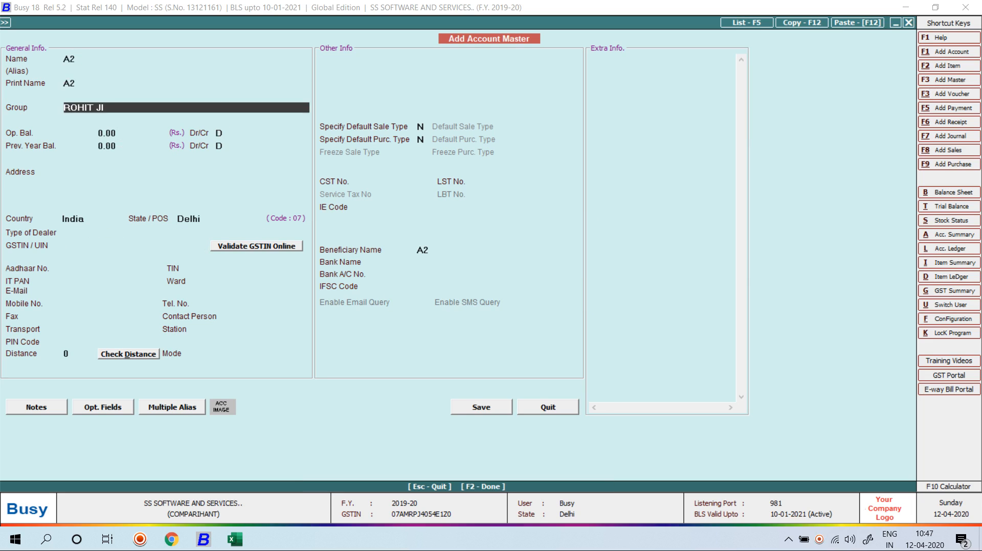
type("30000")
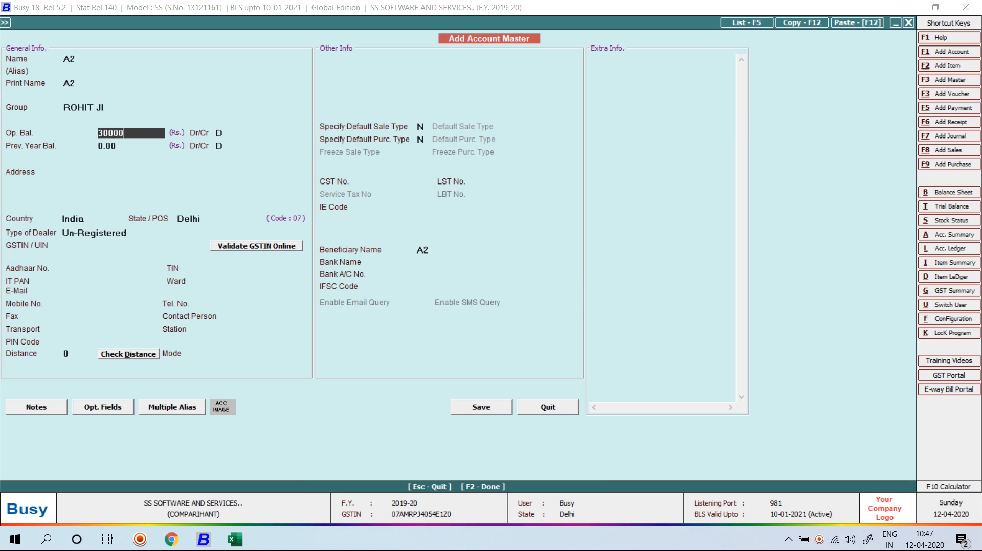
key("Return")
key("F2")
key("Return")
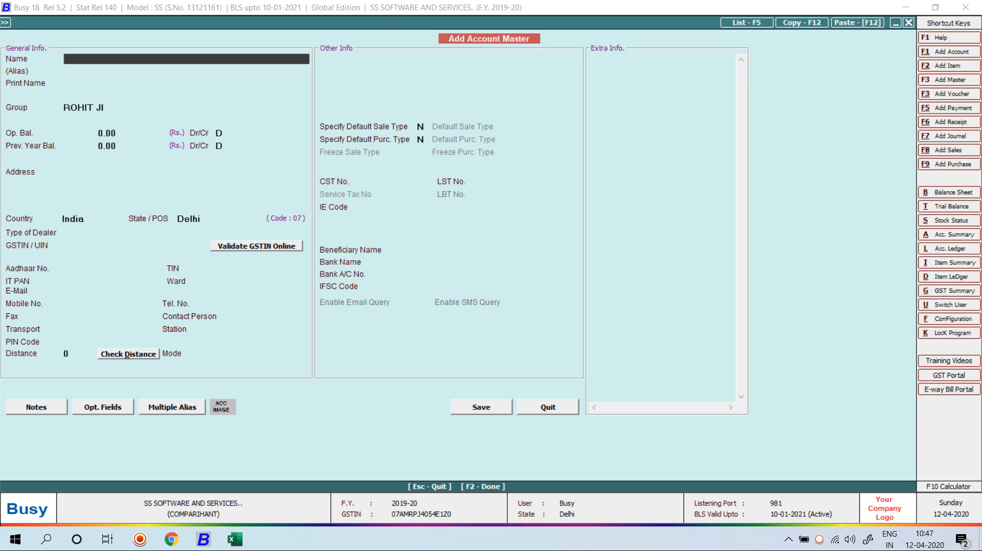
Step: Add account A3 to the same group with an opening balance of 65,000 and save it
type("A3")
key("Return")
key("Return")
key("Return")
type("65,000")
key("Return")
key("F2")
key("Return")
Step: Add account A4 to the same group with an opening balance of 9,700, save it, and close the form
type("A4")
key("Return")
key("Return")
key("Return")
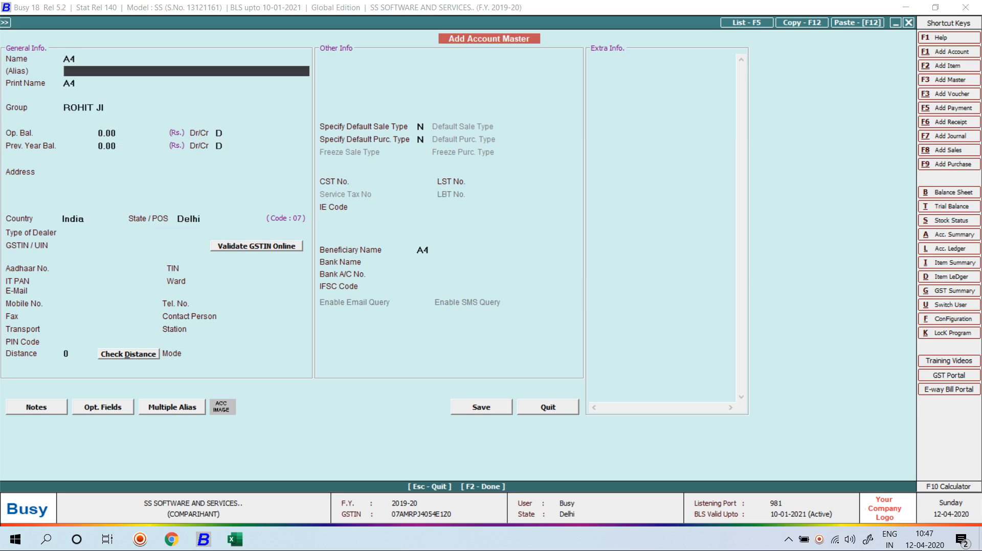
type("9700")
key("Return")
key("F2")
key("Return")
key("Escape")
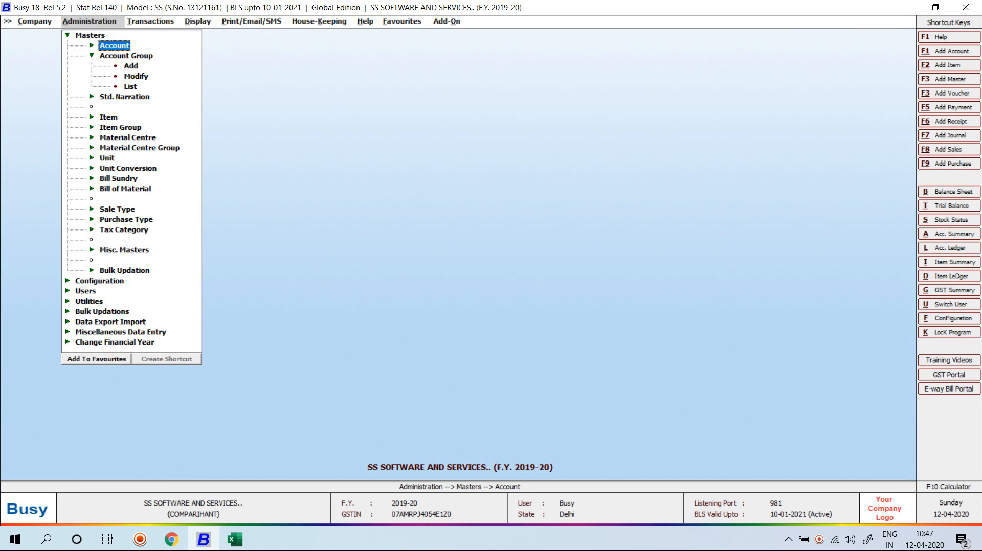
Step: Open the account-wise Consolidated Summary under the Account Summary reports
key("Right")
key("Right")
key("Escape")
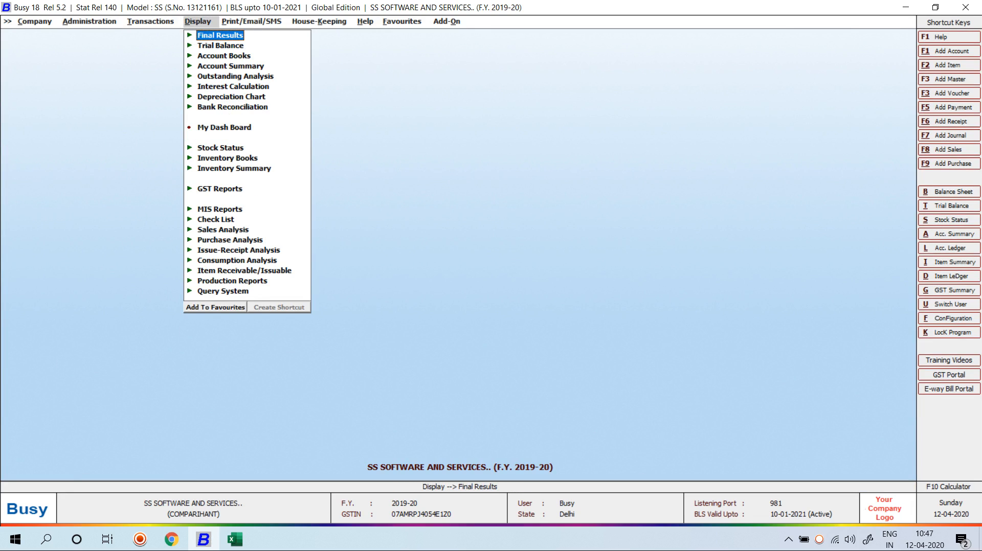
key("Down")
key("Down")
key("Down")
key("Right")
key("Down")
key("Down")
key("Down")
key("Right")
key("Down")
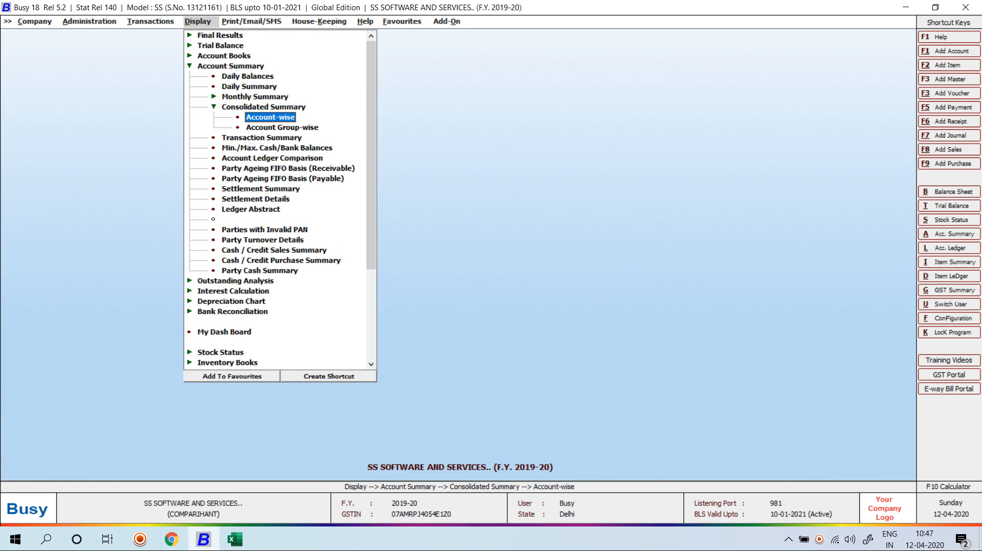
key("Return")
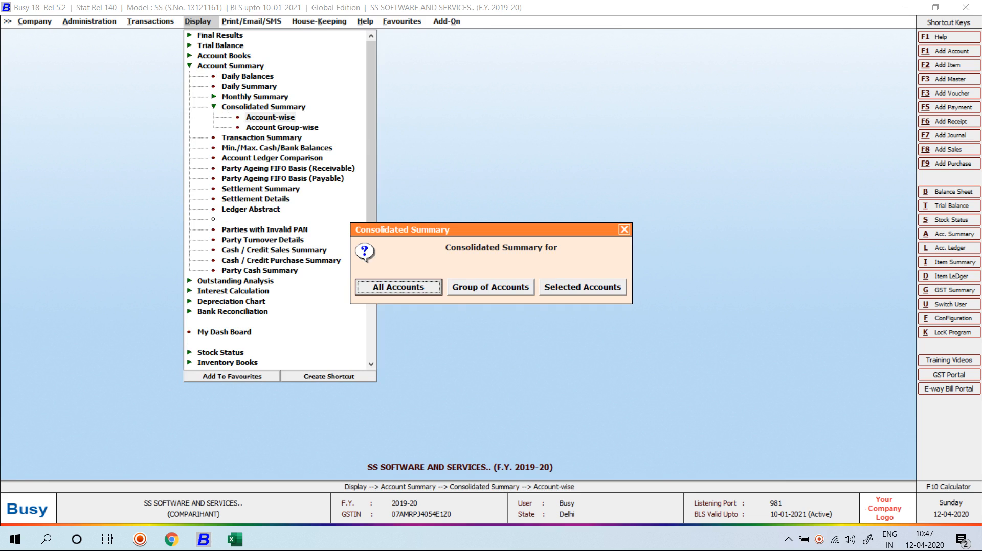
Step: Run the Consolidated Summary for a group of accounts, choosing the custom group that holds A1 to A4
key("Right")
key("Return")
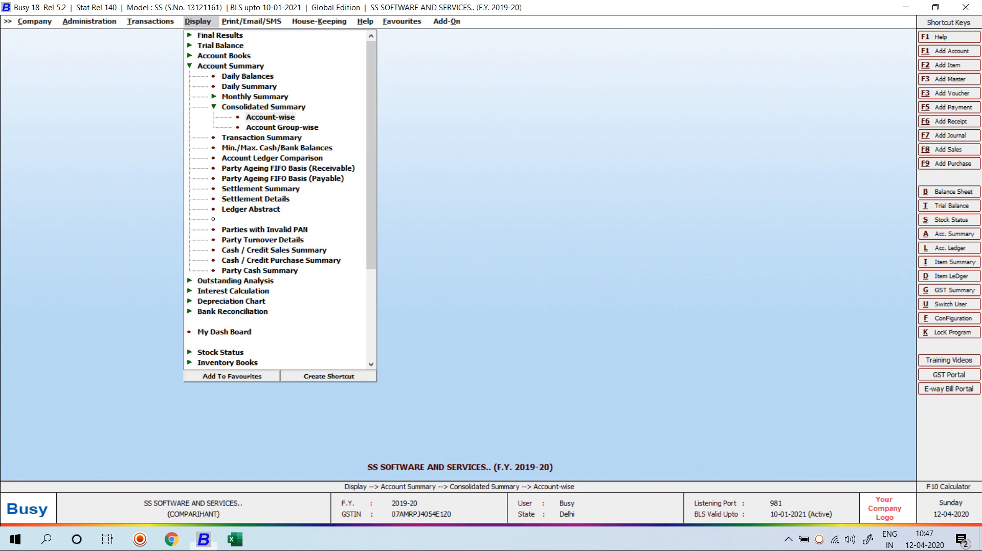
type("ro")
key("Return")
key("F2")
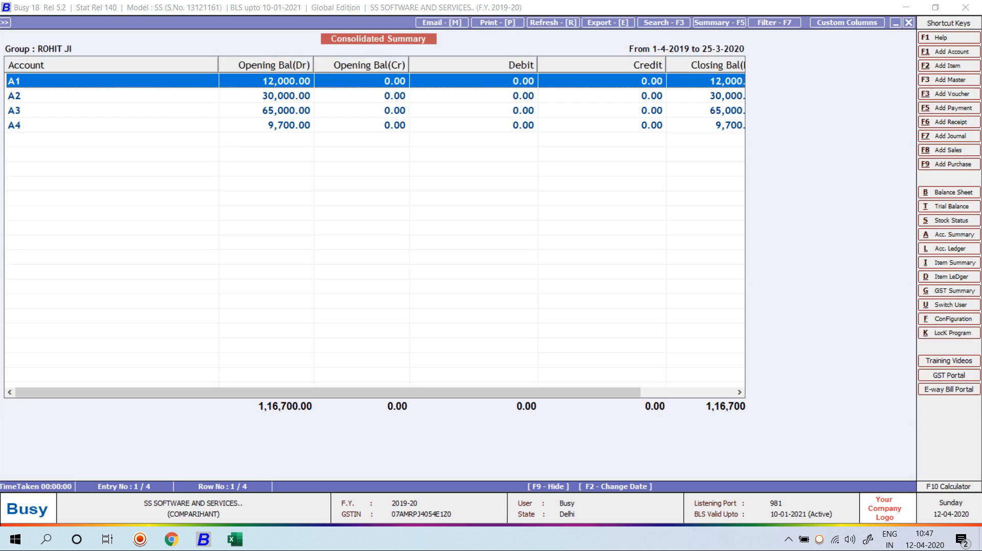
Step: Rerun the Consolidated Summary with the group changed to Sundry Debtors
key("Escape")
key("Return")
key("Up")
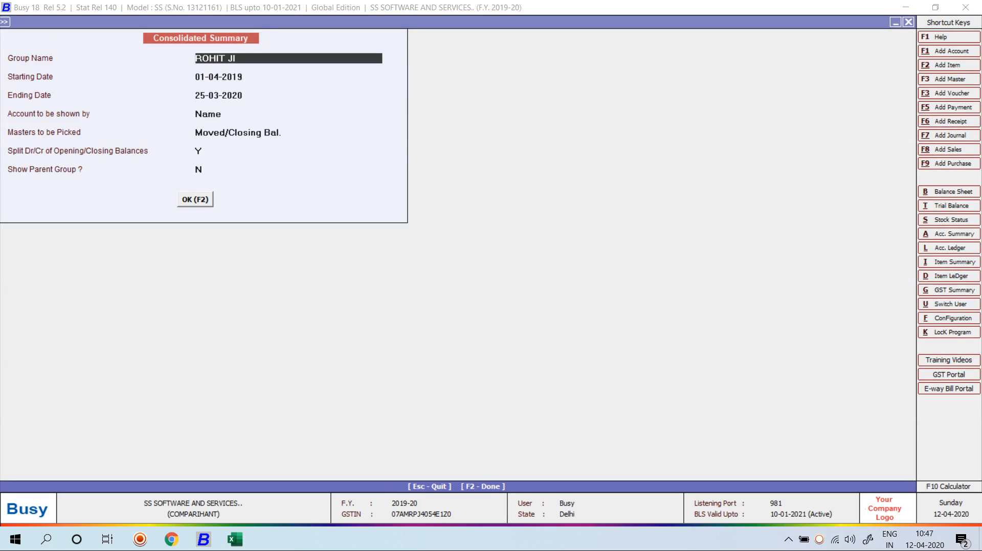
type("sun")
key("Down")
key("Return")
key("F2")
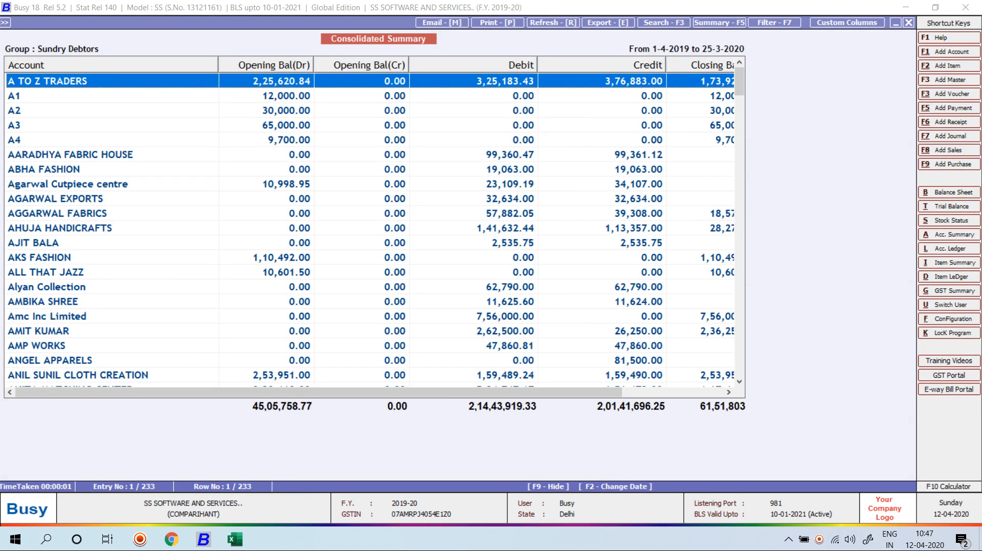
Step: Examine accounts A1 to A4 in the Sundry Debtors summary and close the report
scroll(373, 230, "down", 6)
scroll(374, 230, "up", 6)
left_click_drag(160, 98, 162, 155)
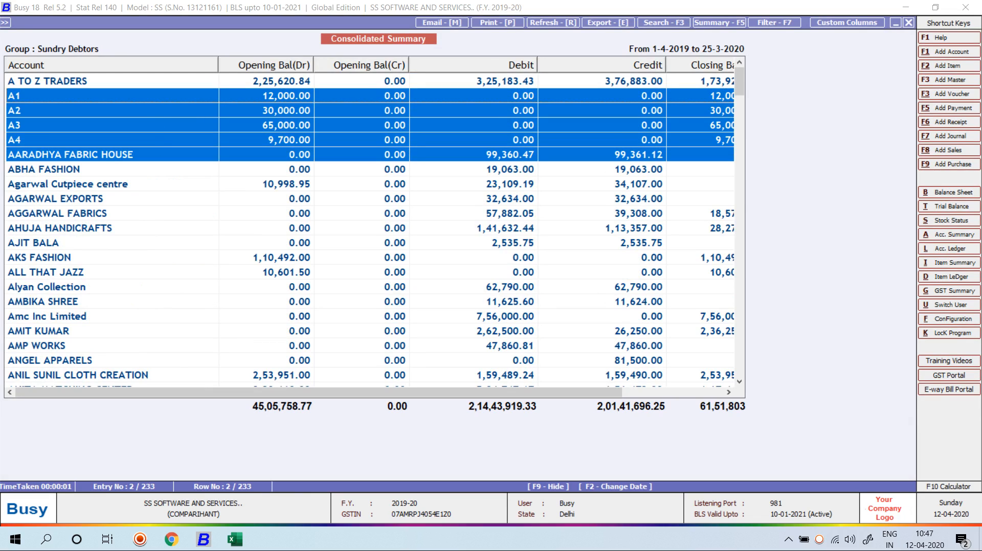
key("Escape")
key("Escape")
key("Escape")
key("Escape")
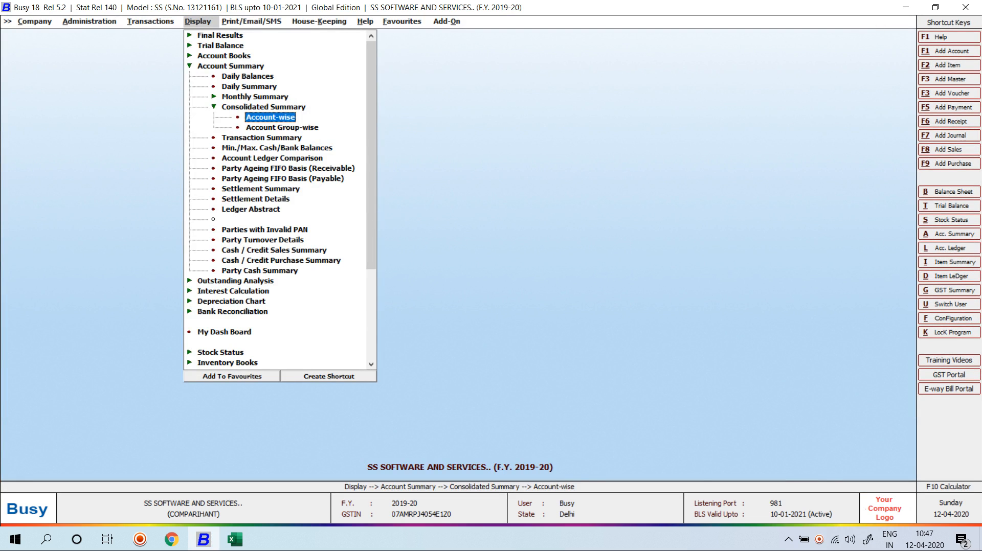
Step: View the blank Add Account Group Master form and close it without saving
key("Left")
key("Left")
key("Left")
key("Left")
key("Left")
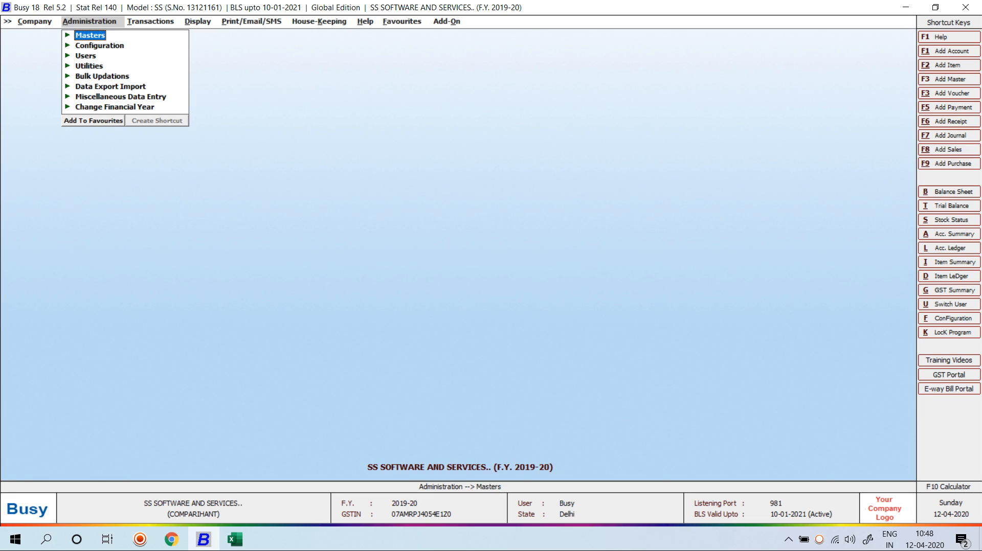
key("Return")
key("Down")
key("Down")
key("Down")
key("Down")
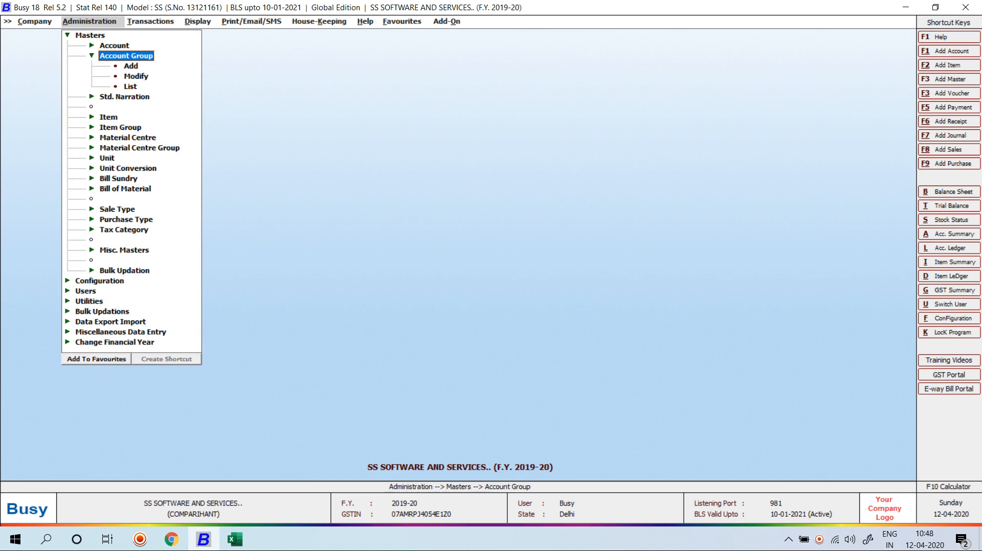
key("Up")
key("Up")
key("Return")
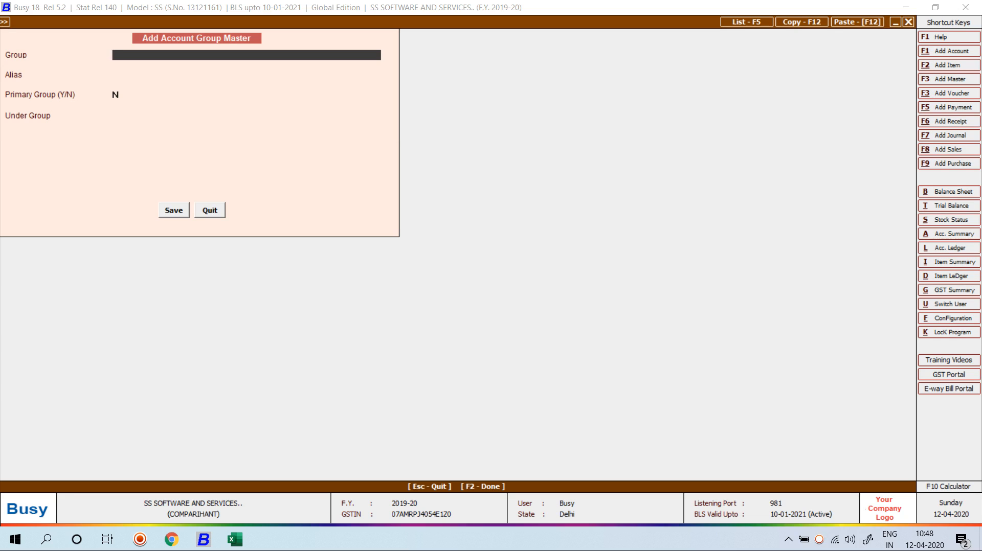
key("Escape")
key("Escape")
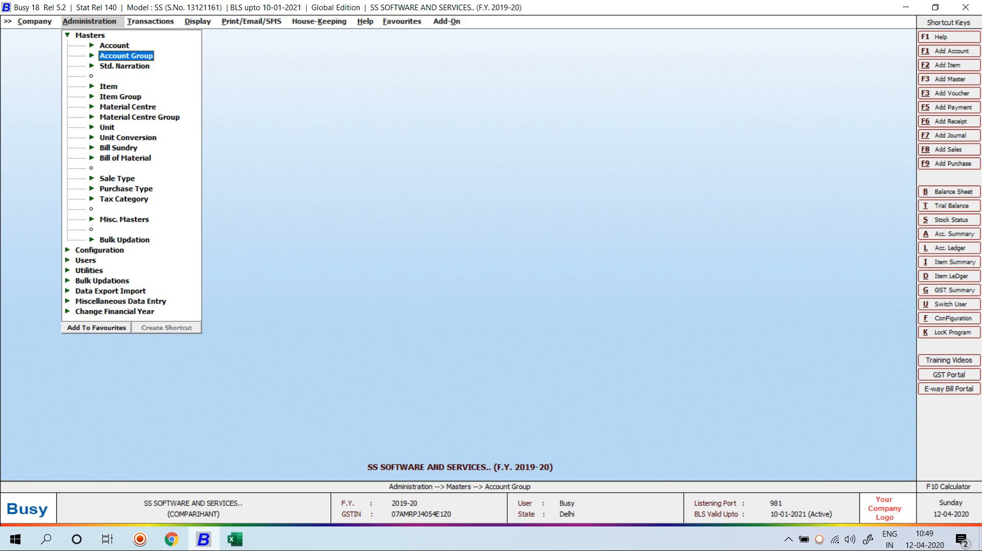
Step: Start a new sales voucher dated 01-04-2019 for the party A TO Z TRADERS with sale type LOCAL and Main Store
key("Down")
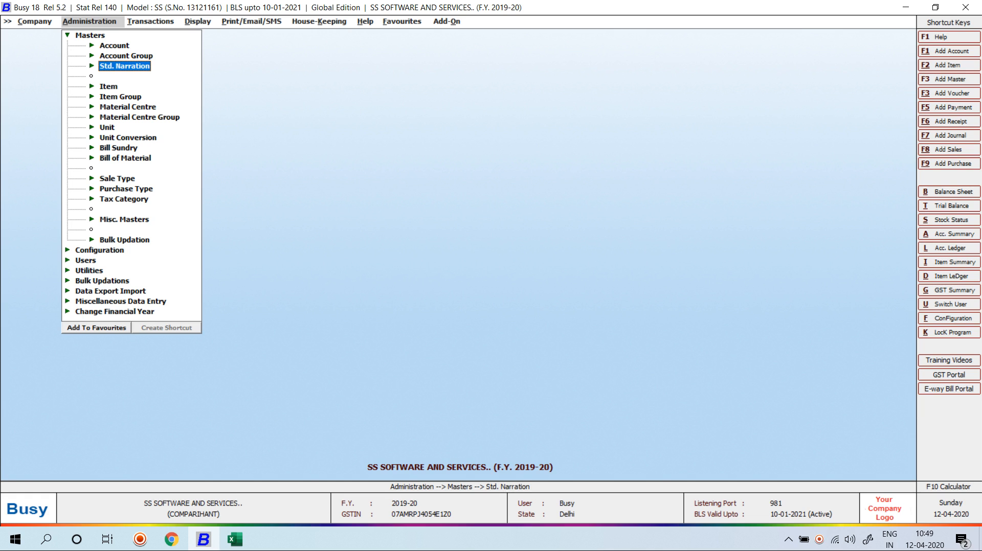
key("Right")
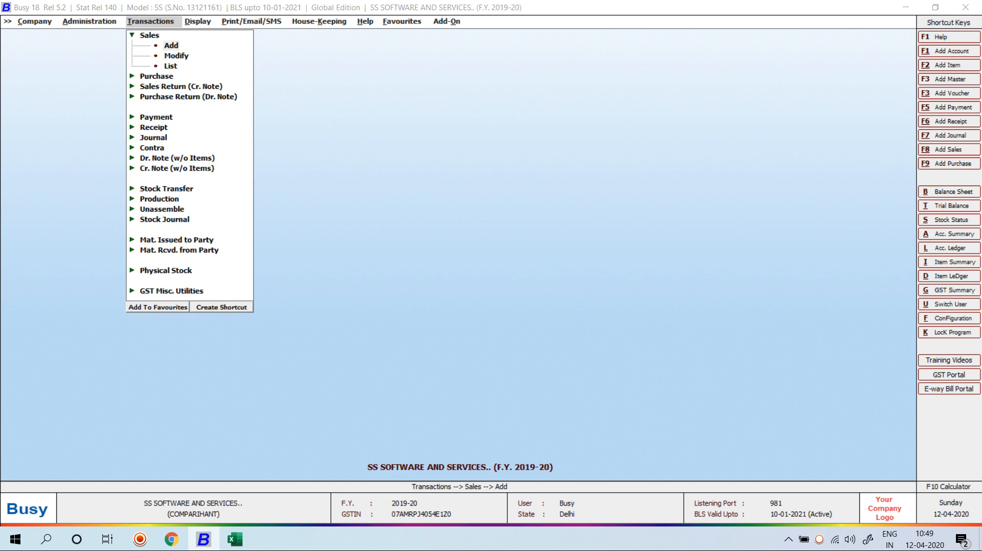
key("Return")
key("Return")
key("Return")
type("1-")
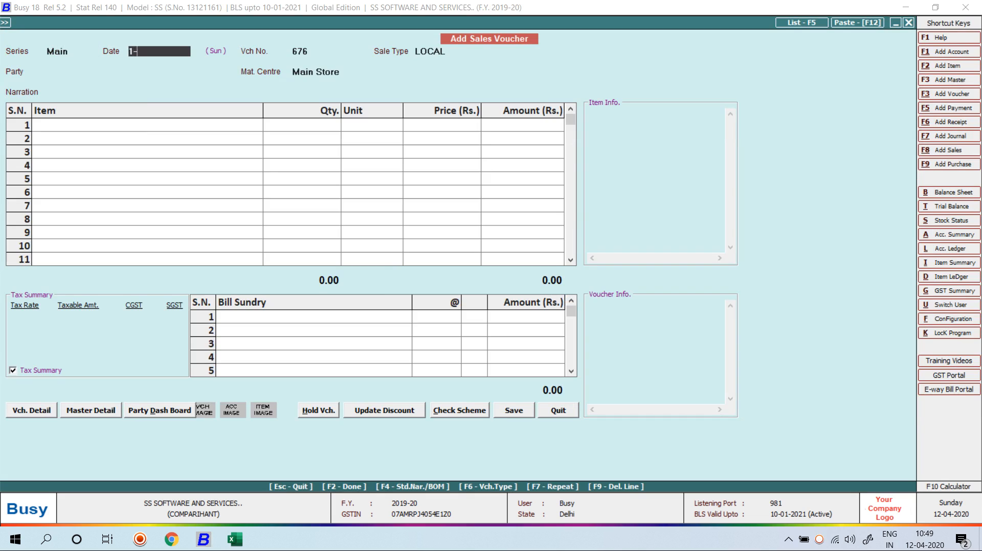
type("04")
key("Return")
key("Return")
key("Return")
key("Left")
key("Return")
key("Return")
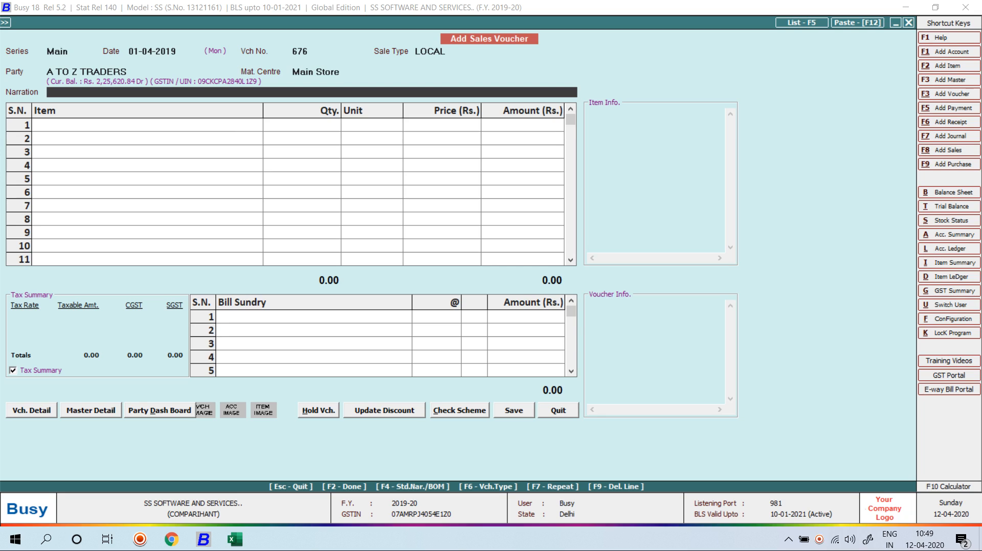
Step: Enter the voucher narration A TO Z AGENCY AND TRANSPORT JAY BALAJI ROAD LINE TRANSPORT, followed by the transporter's address
type("A TO Z AGENCY AND")
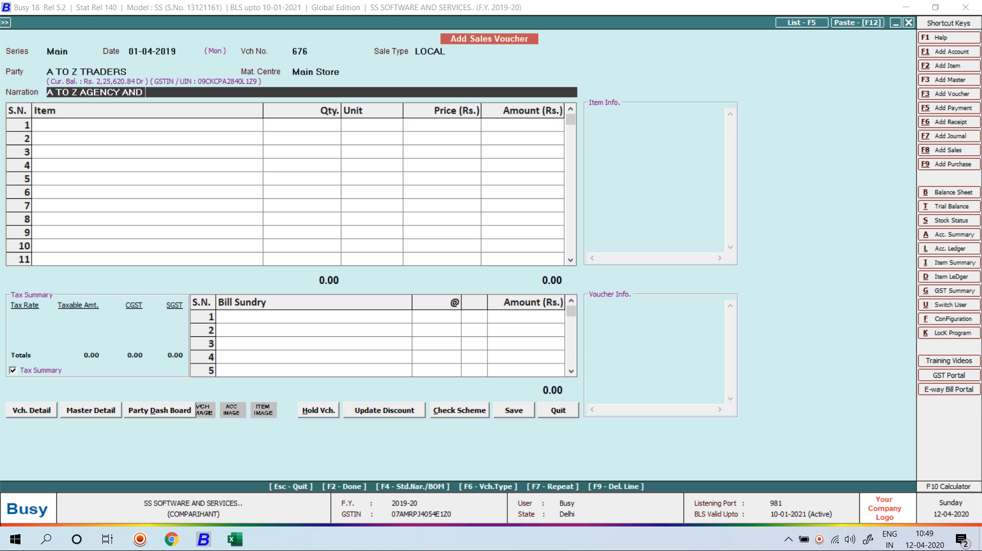
type(" TRANSPORT JAY")
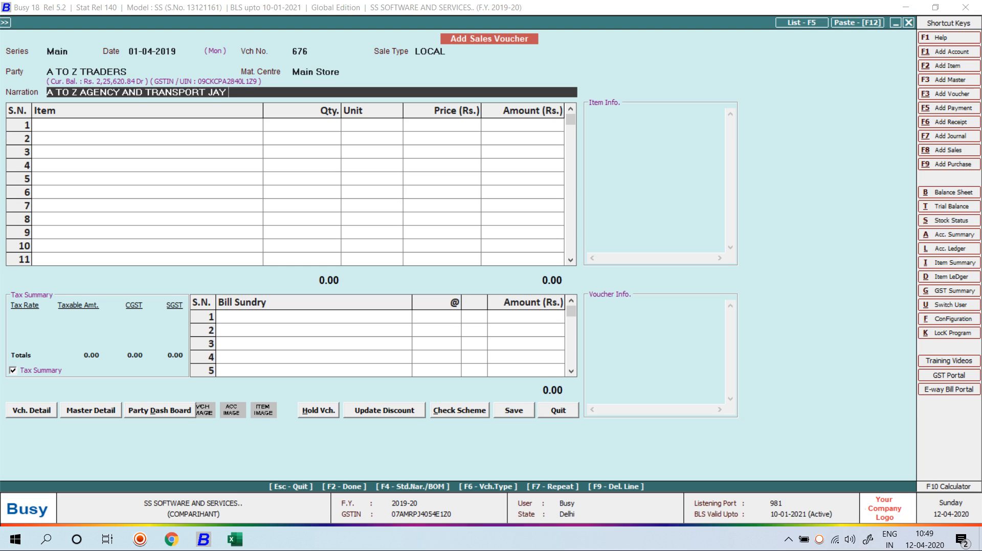
type(" BALAJI ROAD LINE TR")
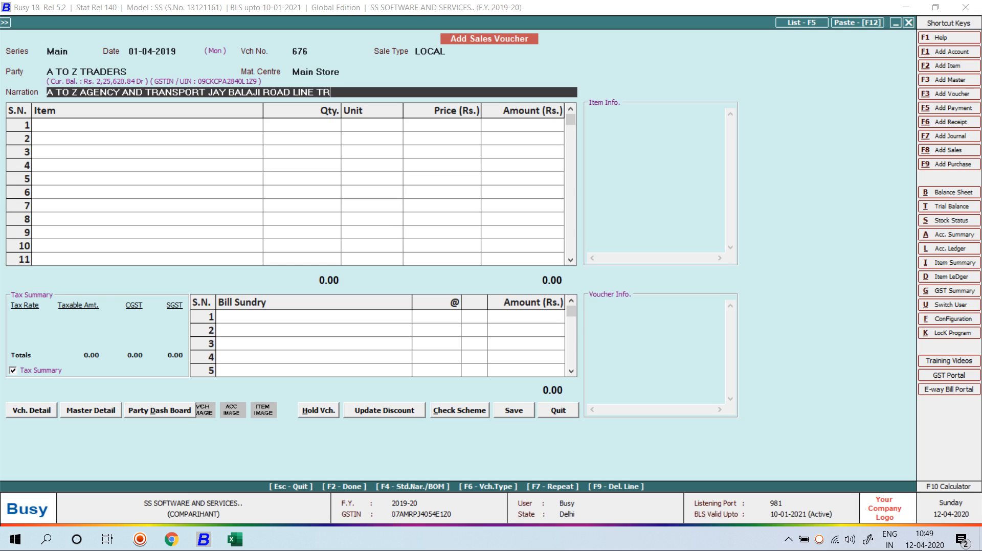
type("ANSPORT NEAR BY ASHOKA ")
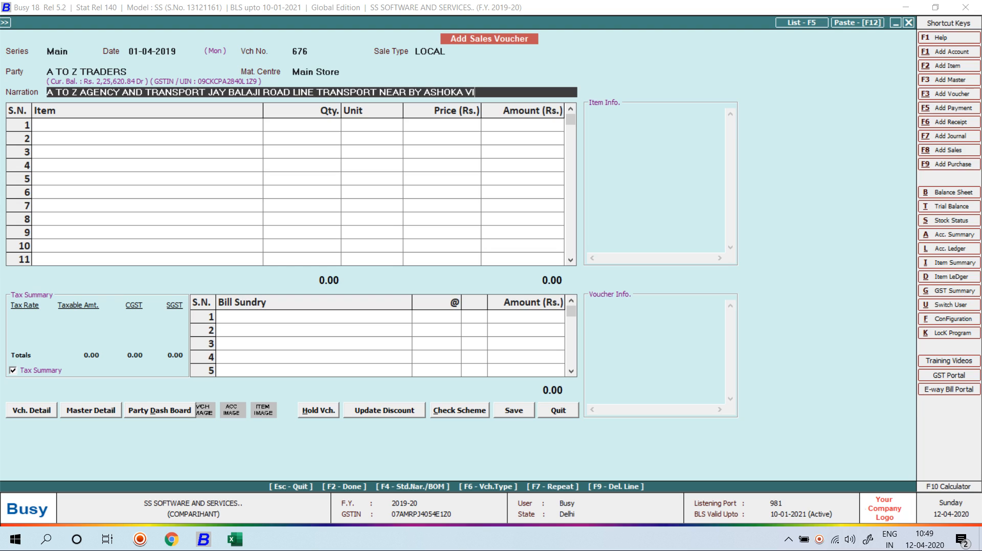
type("BAZAR DELHI-110055")
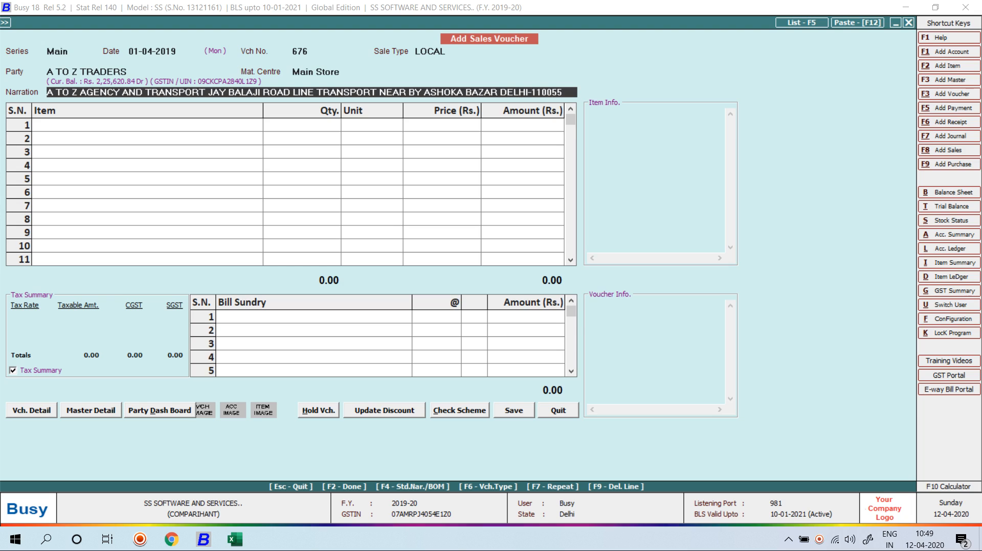
Step: Copy the voucher's narration text and save it as a standard narration for the Sales voucher type
key("shift+Home")
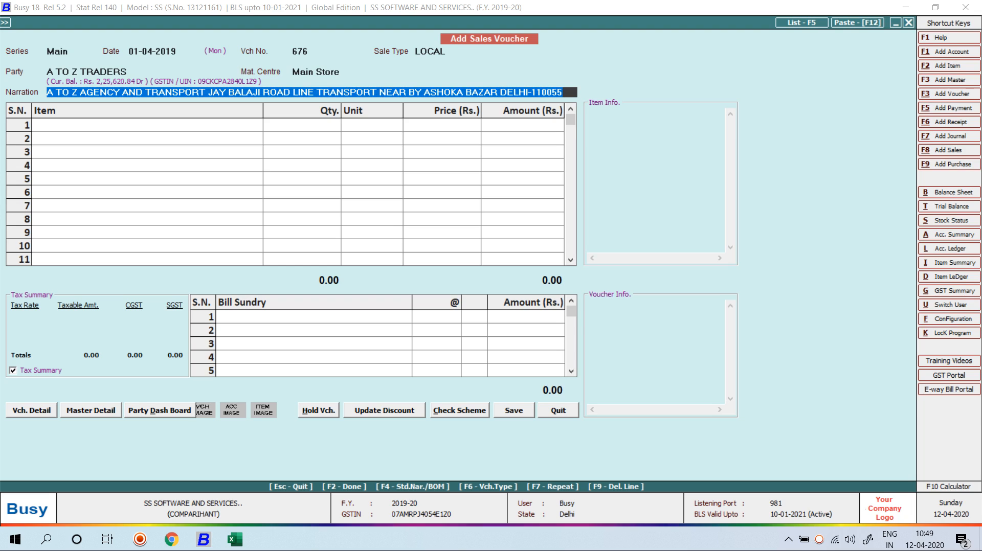
right_click(227, 93)
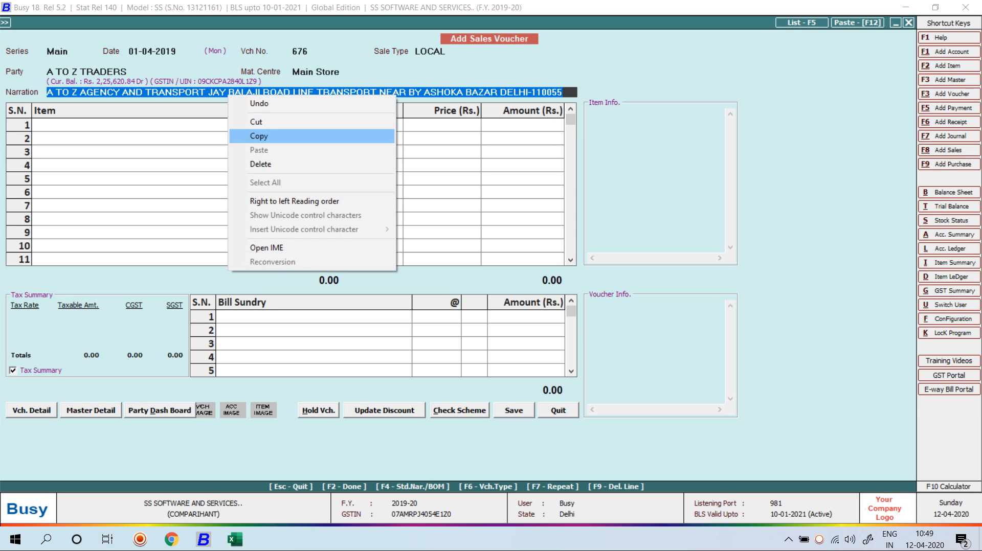
left_click(266, 139)
key("F4")
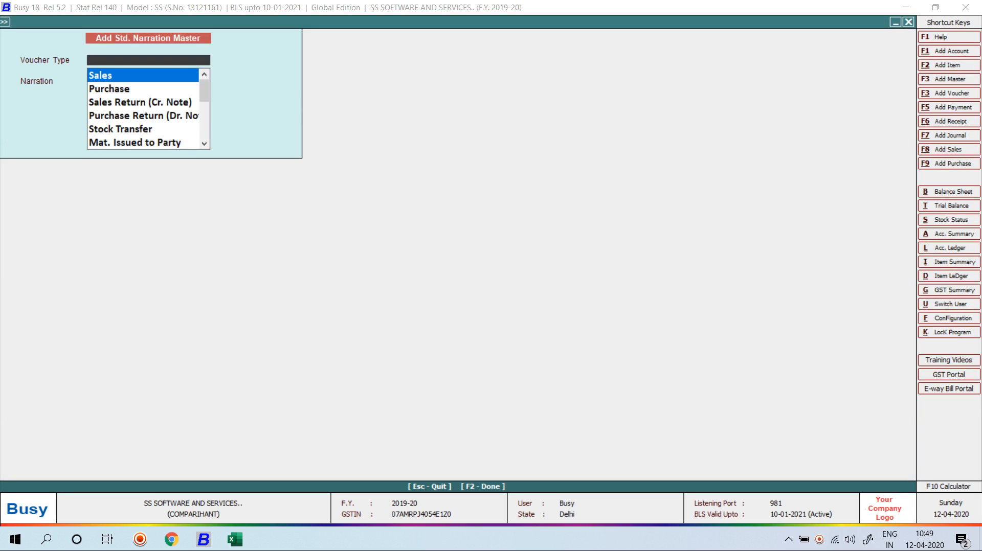
key("Return")
key("ctrl+v")
key("Return")
key("Return")
key("Return")
key("Up")
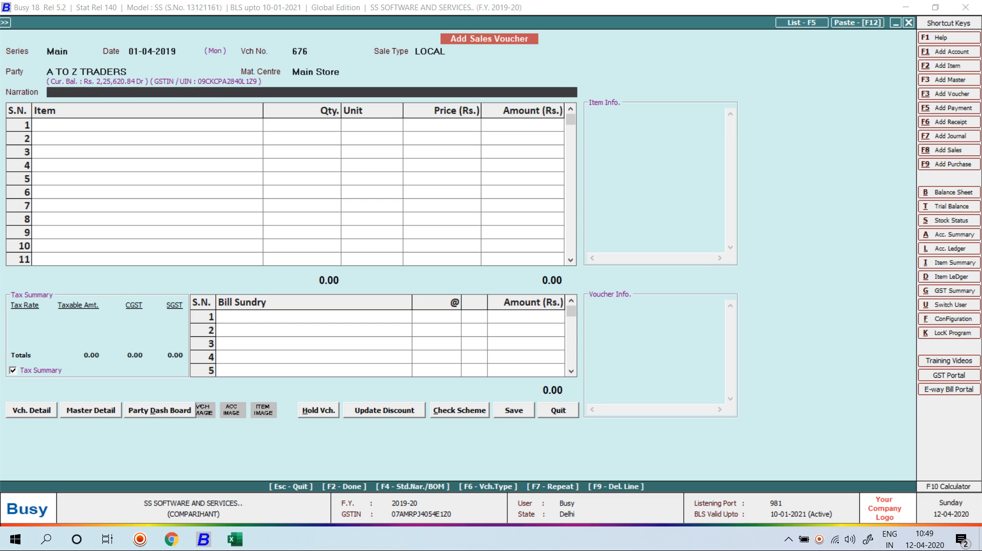
Step: Fill the voucher's narration from the saved standard narration and quit the voucher without saving
key("F4")
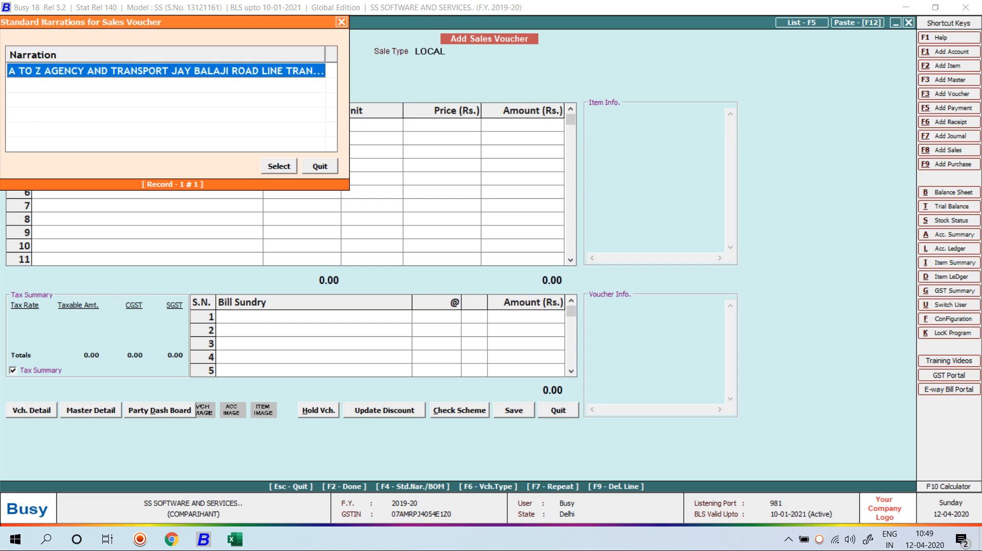
key("Return")
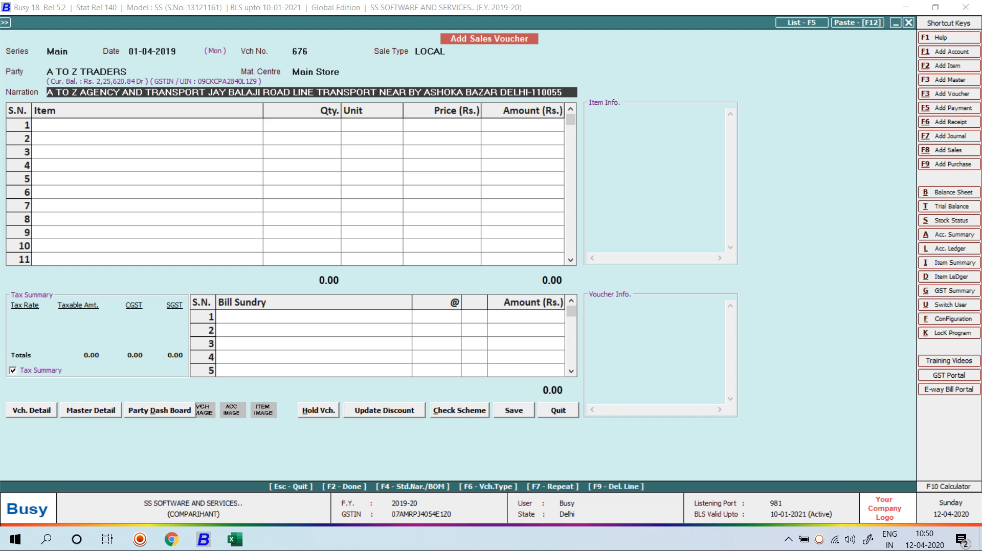
key("Escape")
key("Return")
Step: View the Add Std. Narration Master form with voucher type Sales and close it without saving
key("Left")
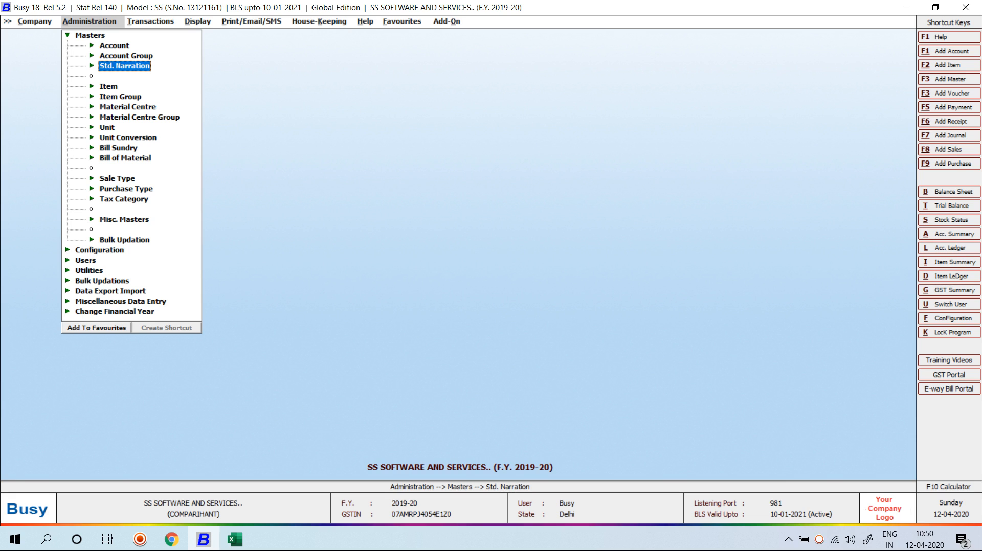
key("Return")
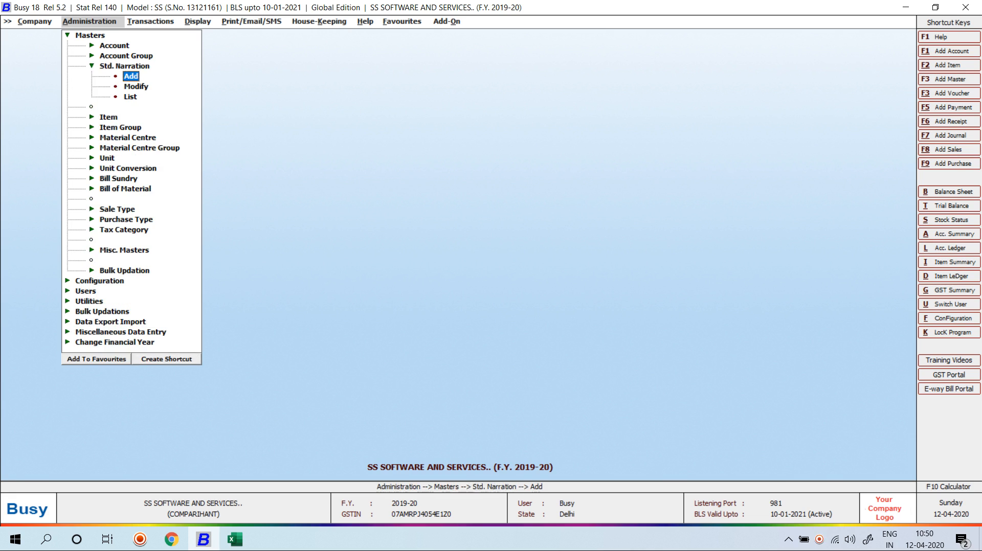
key("Return")
key("Return")
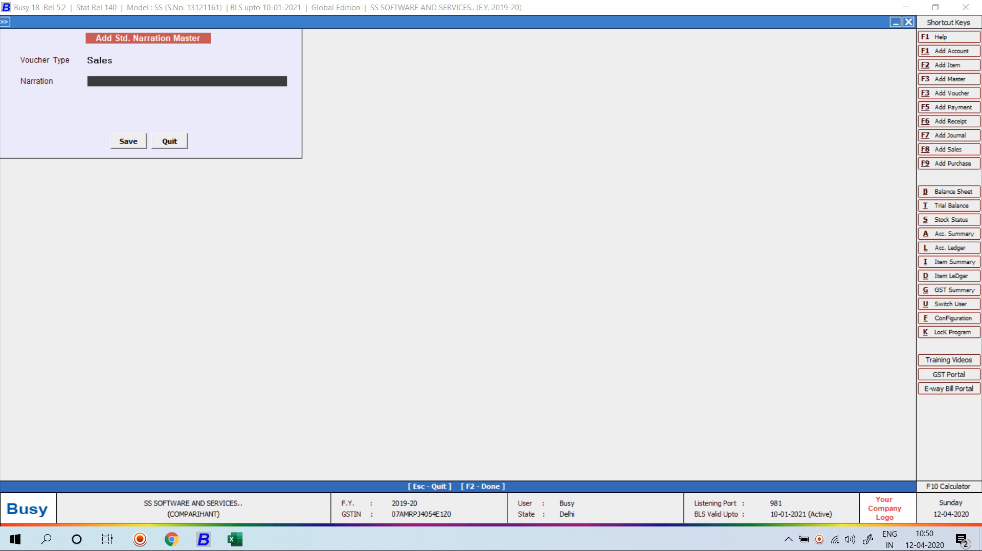
key("Escape")
key("Return")
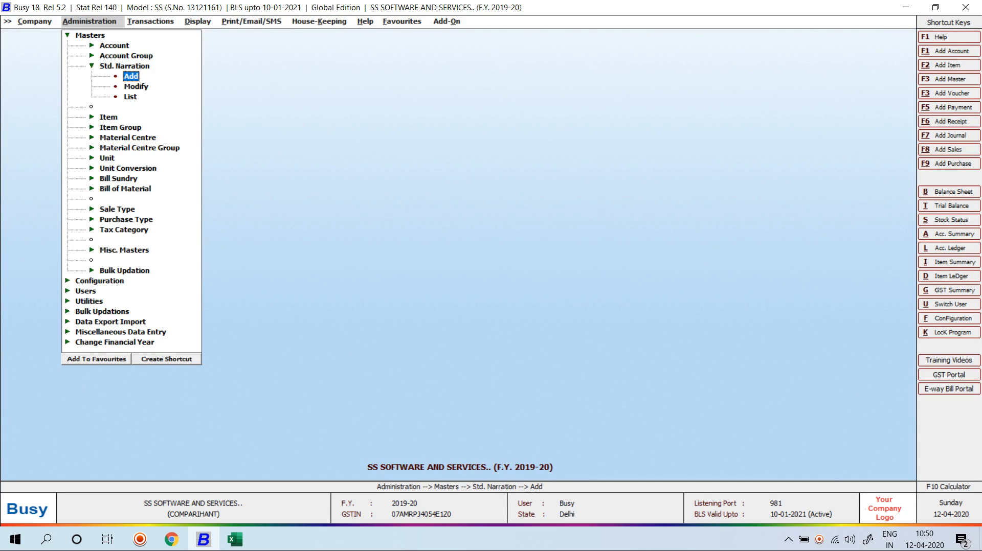
Step: Start another sales voucher dated 01-04-2019 for A TO Z TRADERS, up to its narration
key("Right")
key("Down")
key("Up")
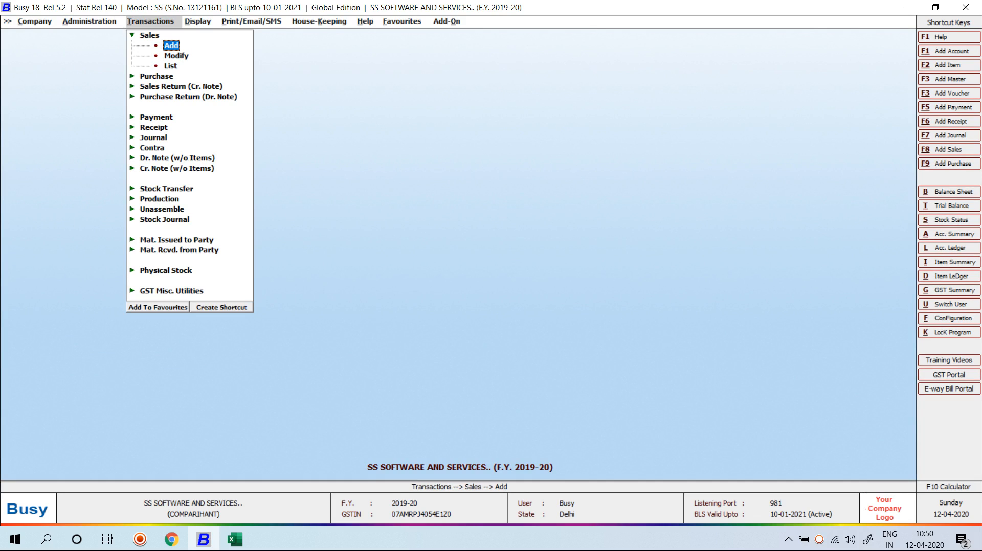
key("Return")
key("Return")
type("01-04-2019")
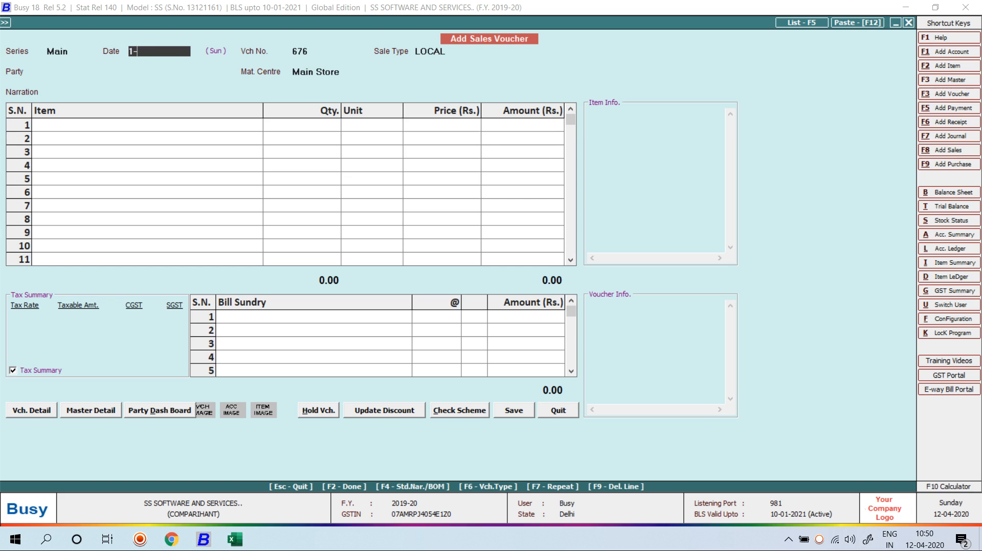
key("Return")
key("Return")
key("Return")
key("Return")
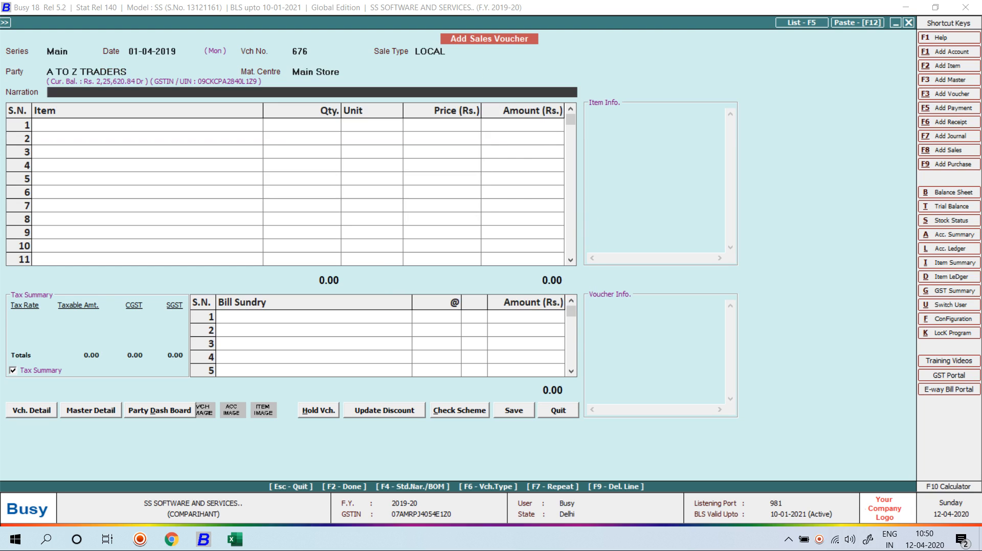
Step: Insert the saved standard narration into the A TO Z TRADERS sales voucher and quit the voucher without saving
key("F4")
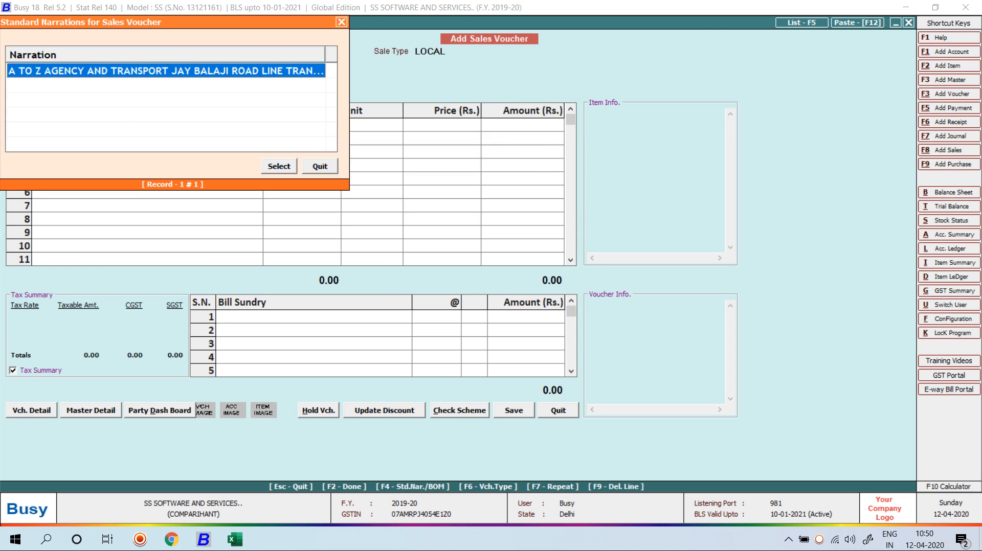
key("Return")
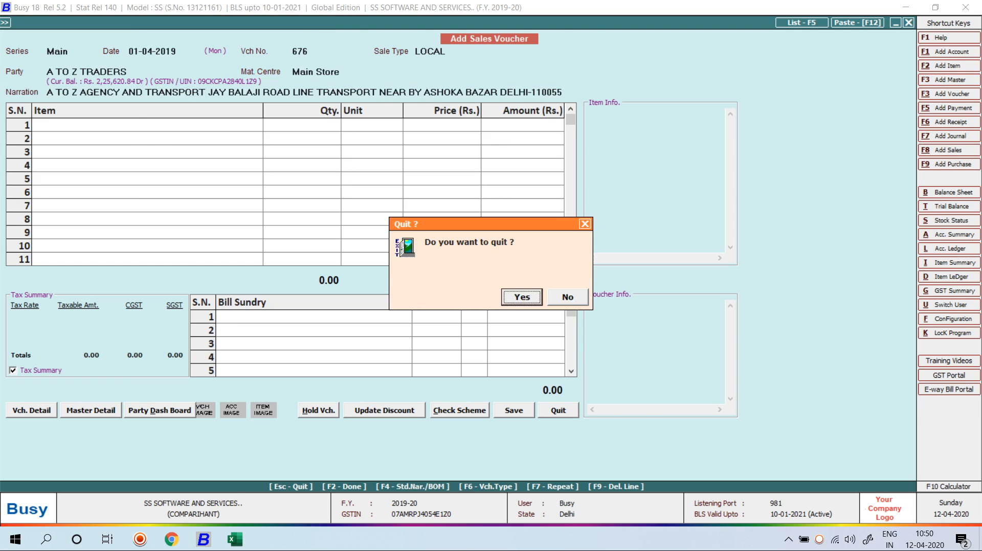
key("Escape")
key("Return")
Step: Delete the saved Sales standard narration from the list of standard narrations and close the list
key("Left")
key("Return")
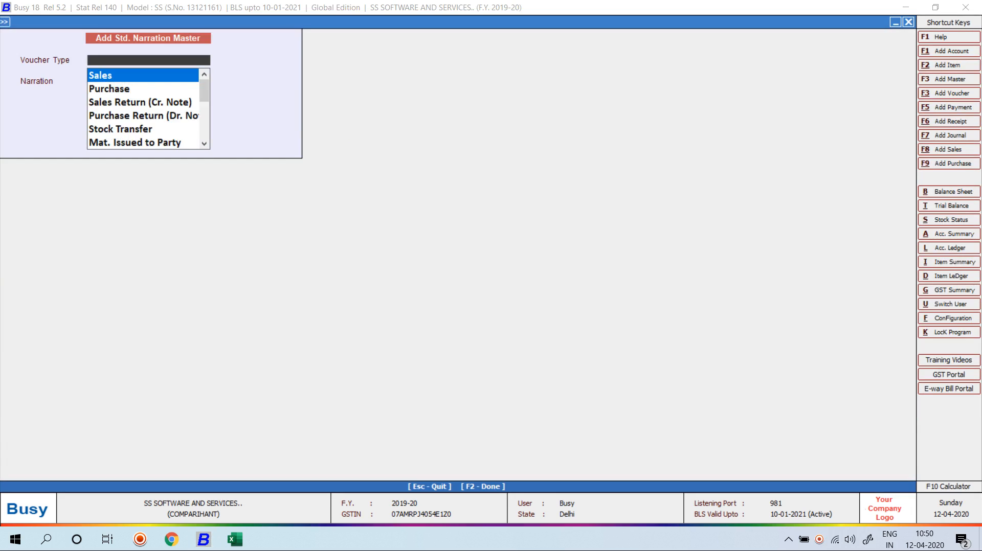
key("Escape")
key("Escape")
key("Down")
key("Down")
key("Return")
key("Return")
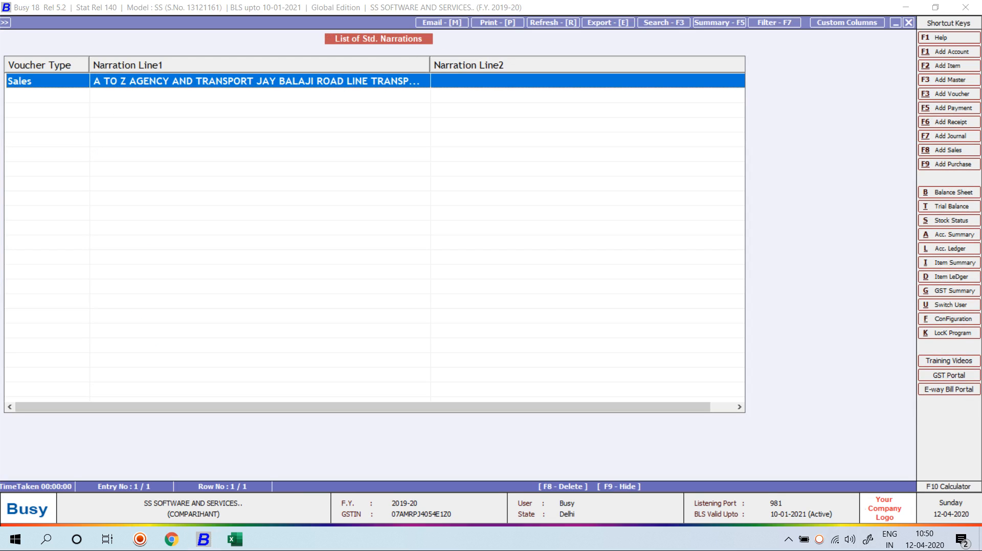
key("Return")
key("Return")
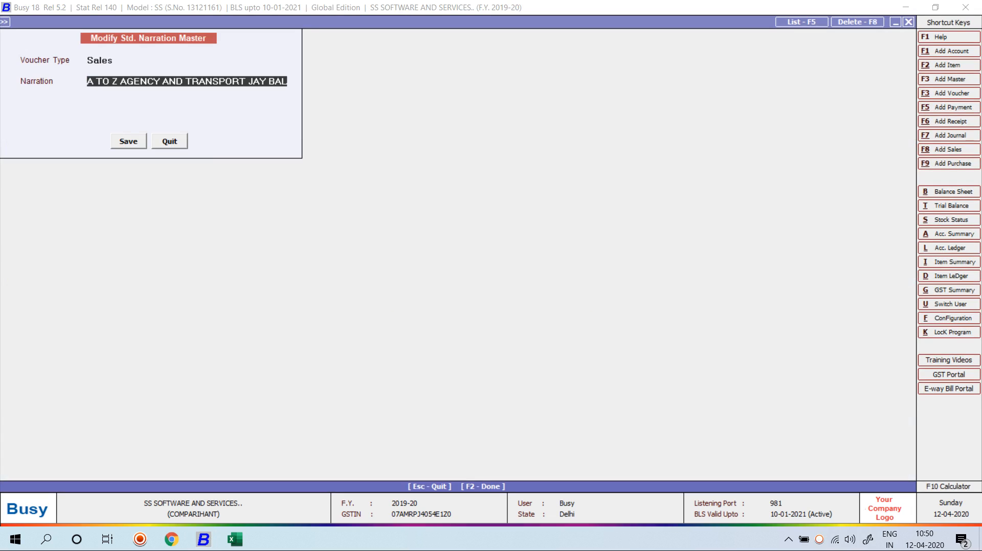
key("F8")
key("Return")
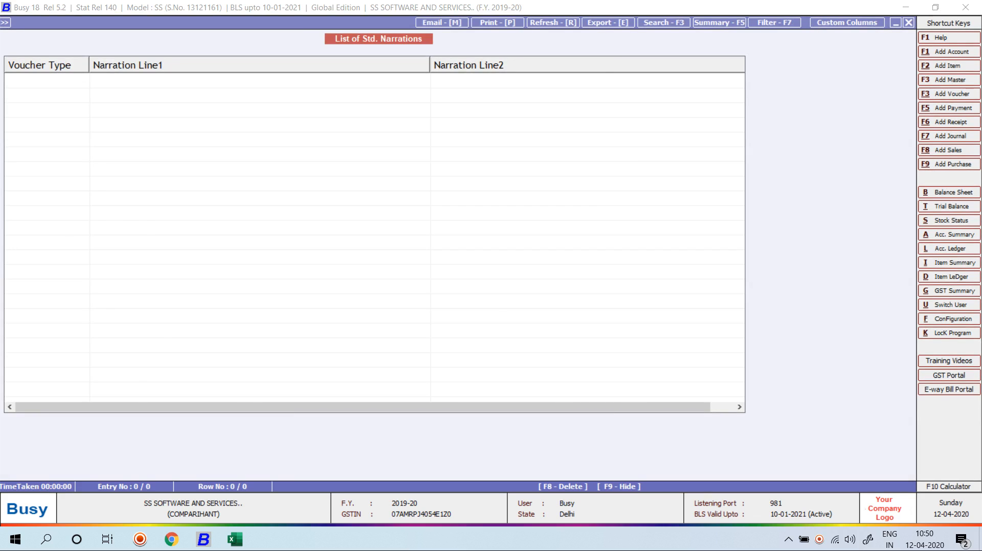
key("Escape")
key("Escape")
key("Escape")
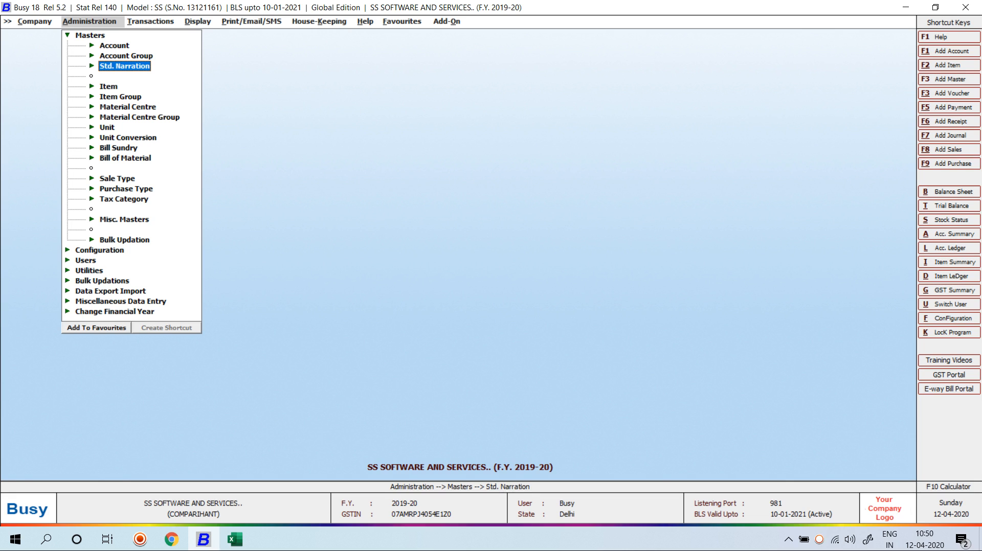
Step: Start a new item master named A1 in the General group
key("Down")
key("Down")
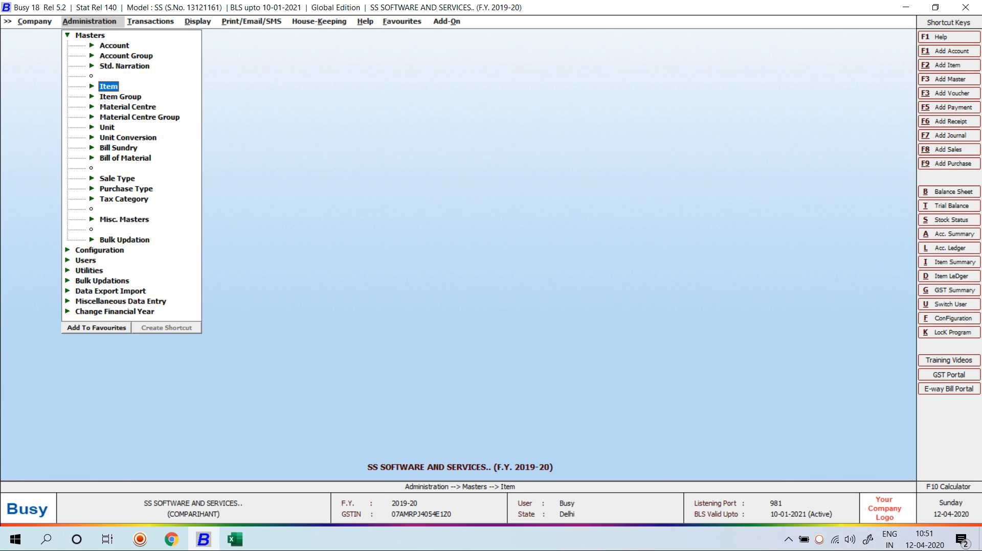
key("Return")
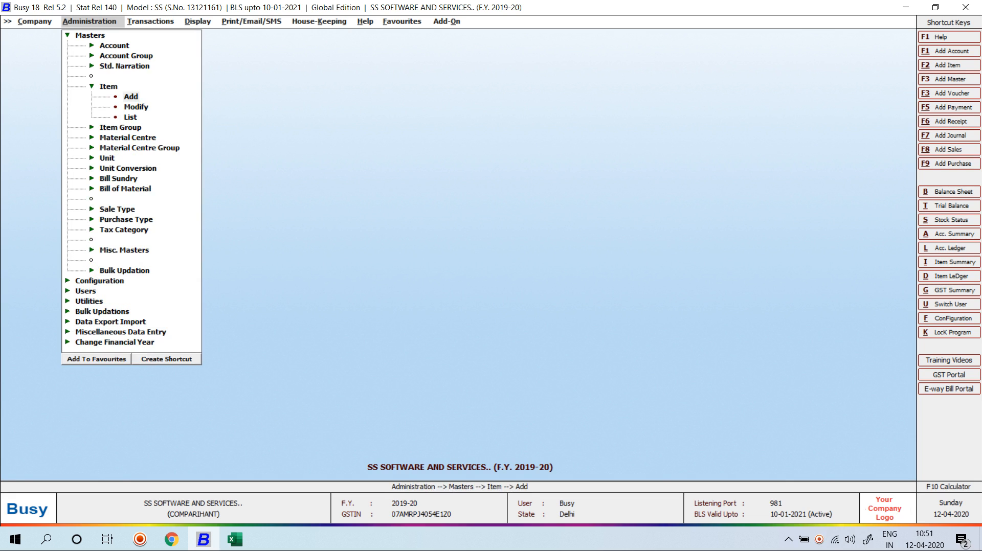
key("Return")
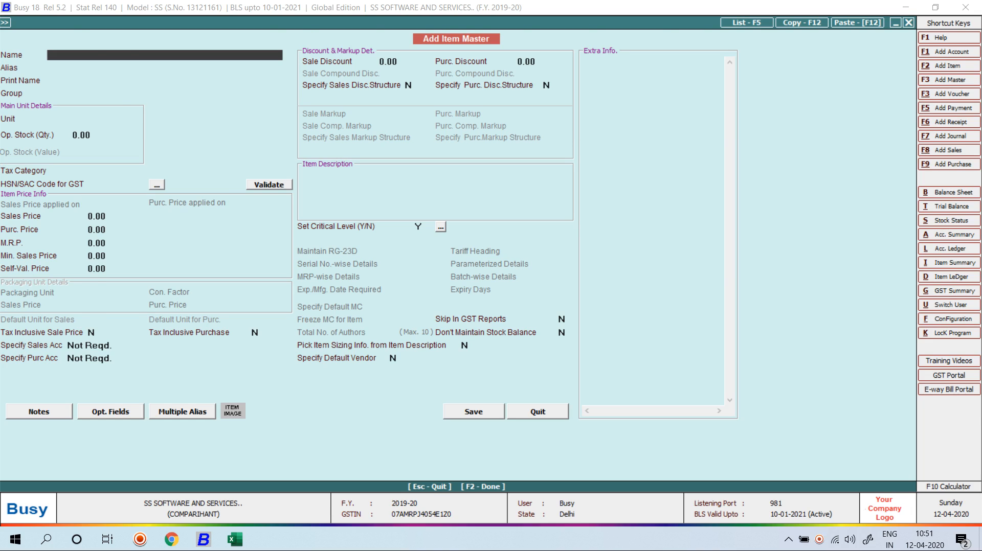
key("Escape")
key("Return")
type("A1")
key("Return")
key("Return")
key("Return")
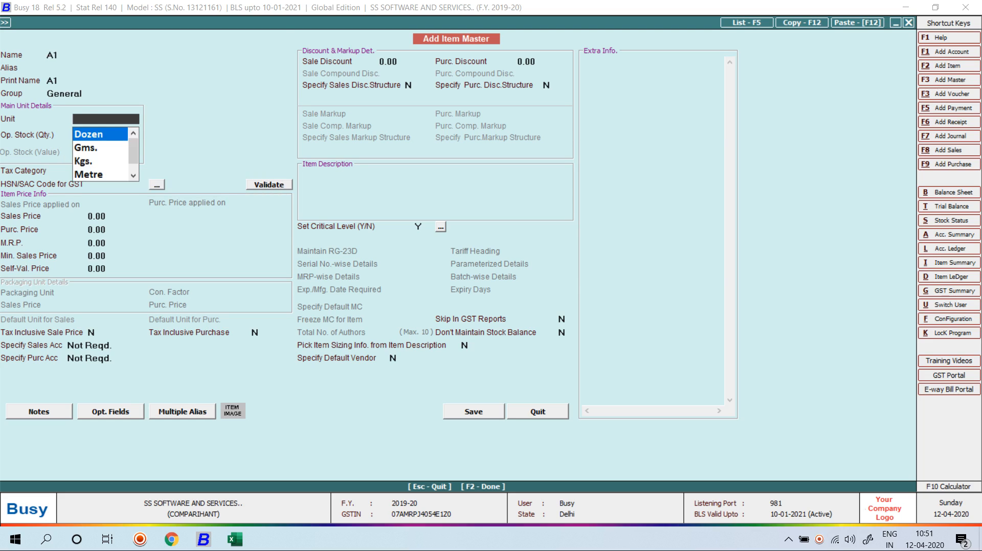
Step: Set the item's unit to Pcs. and leave its opening stock at zero and its tax category at None
type("P")
key("Return")
key("Return")
key("Return")
key("Return")
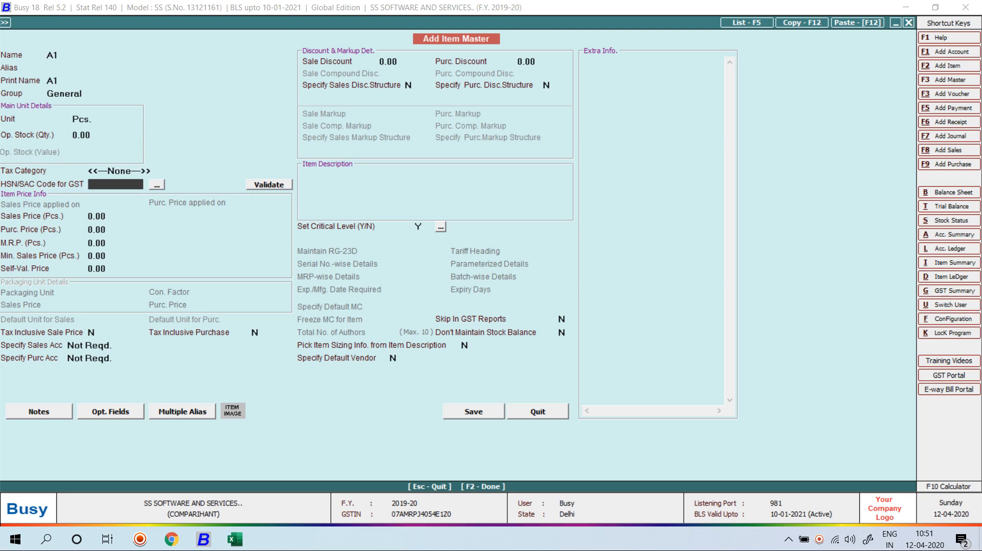
Step: Accept the default HSN, price, discount and description entries of item A1, up to its critical level setting
key("Return")
key("Return")
key("Return")
key("Return")
key("Return")
key("Return")
key("Return")
key("Return")
key("Return")
key("Return")
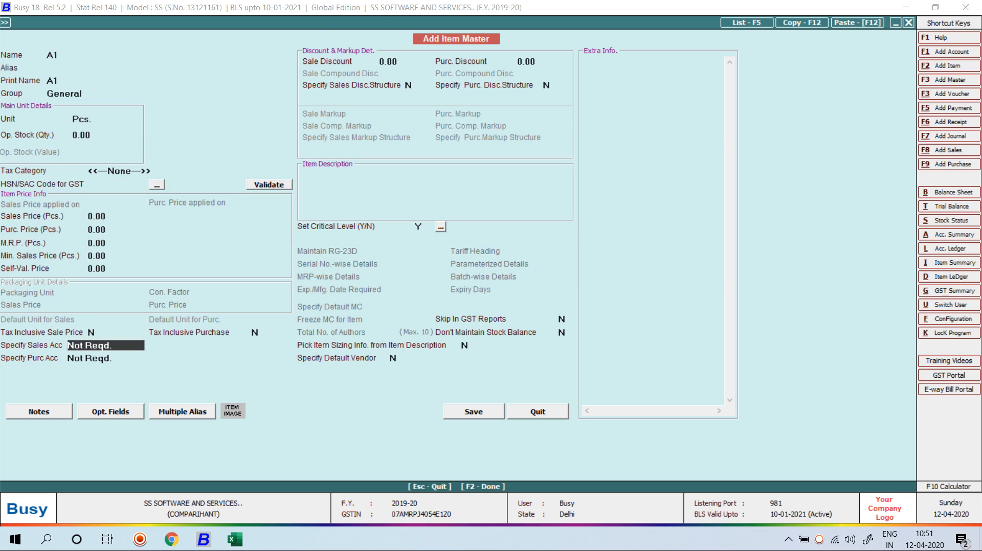
key("Return")
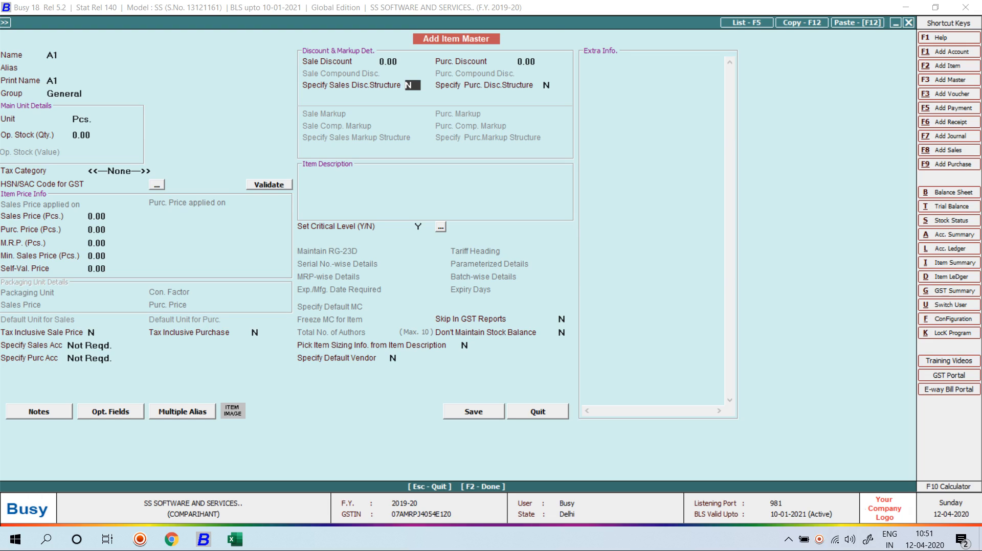
key("Return")
key("Return")
key("Return")
key("Return")
key("Return")
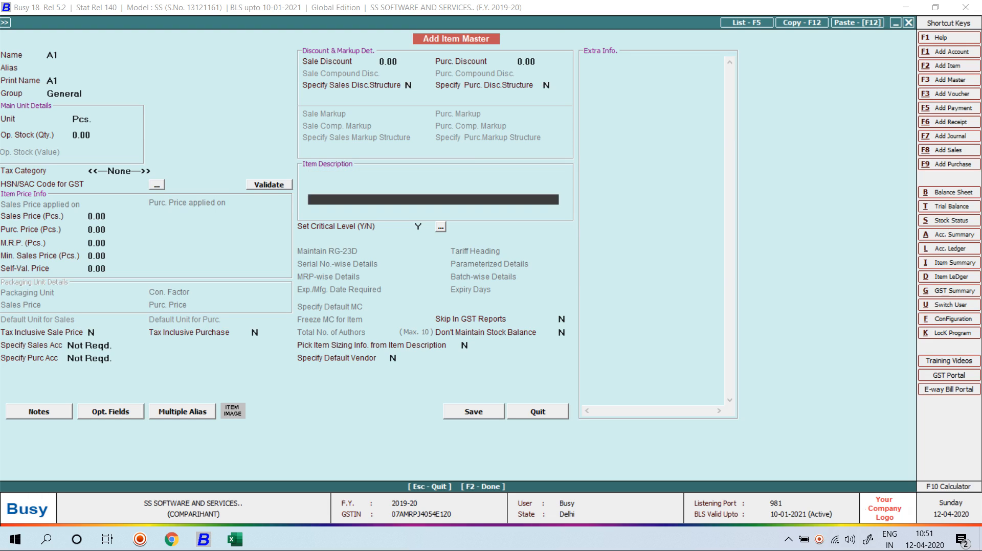
key("Return")
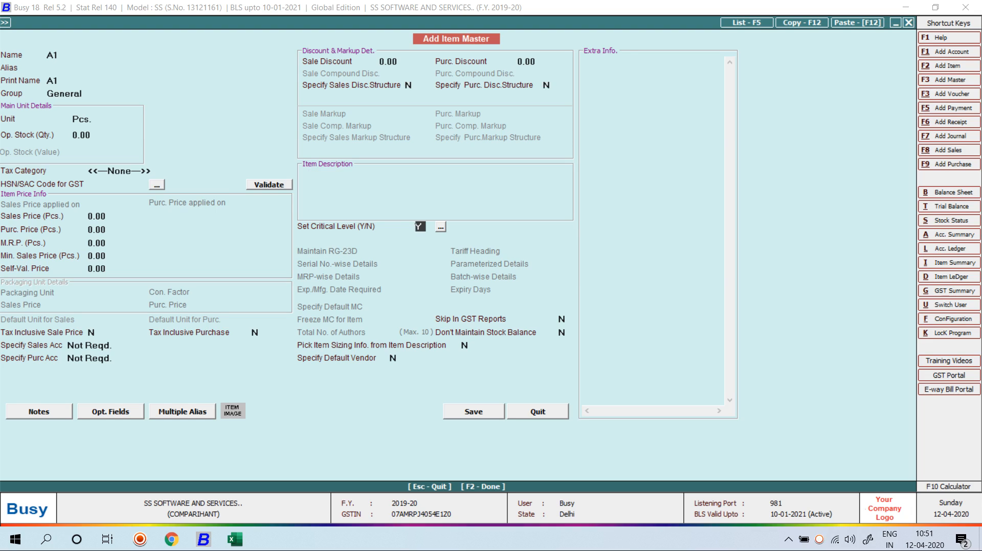
Step: Define critical quantities of minimum 500, reorder 800 and maximum 10,000 for item A1, and quit the item without saving
key("Return")
key("Return")
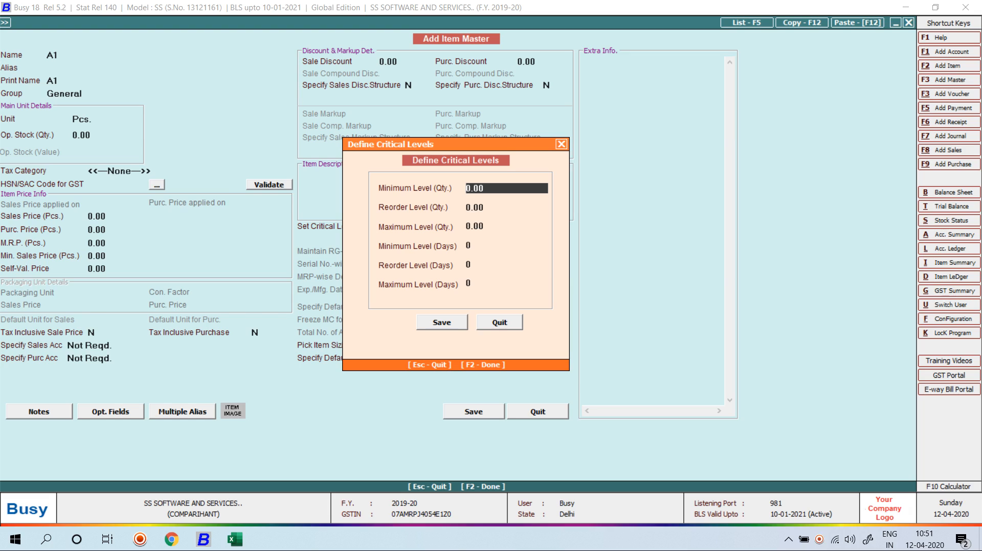
type("500")
key("Return")
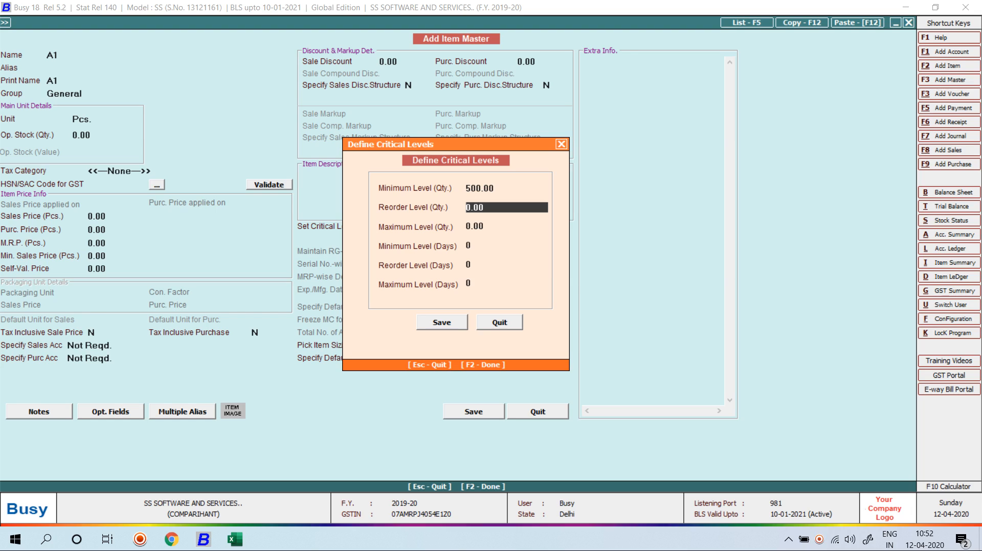
type("800")
key("Return")
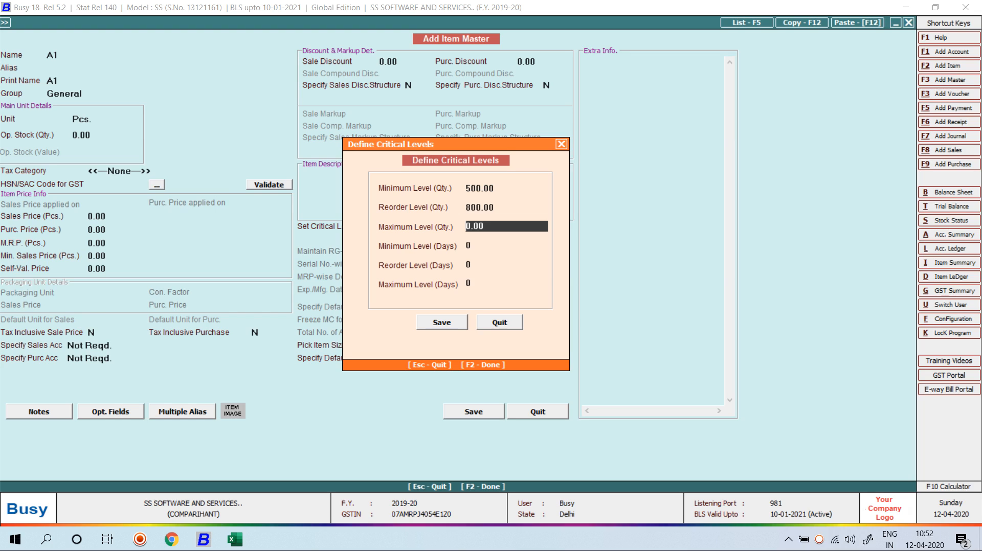
type("10000")
key("Return")
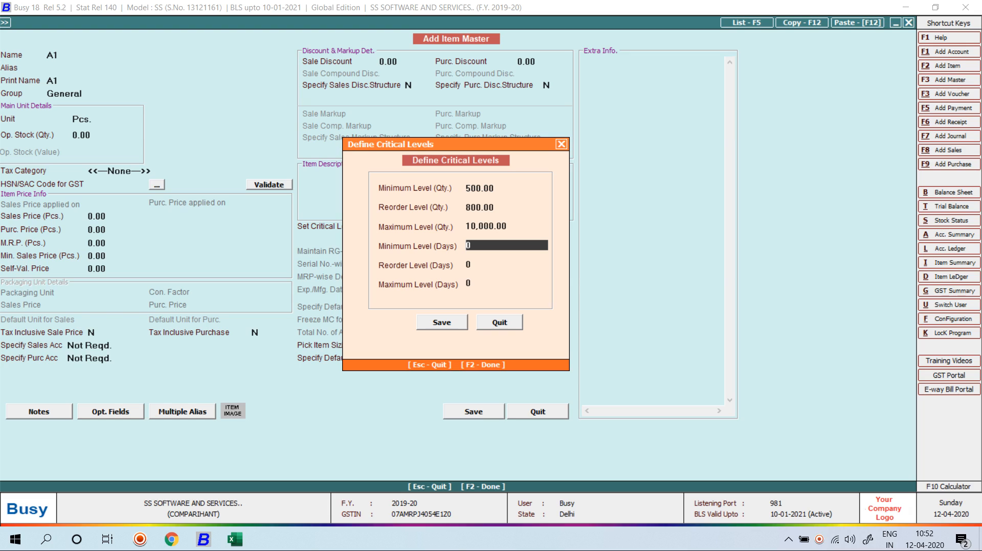
key("F2")
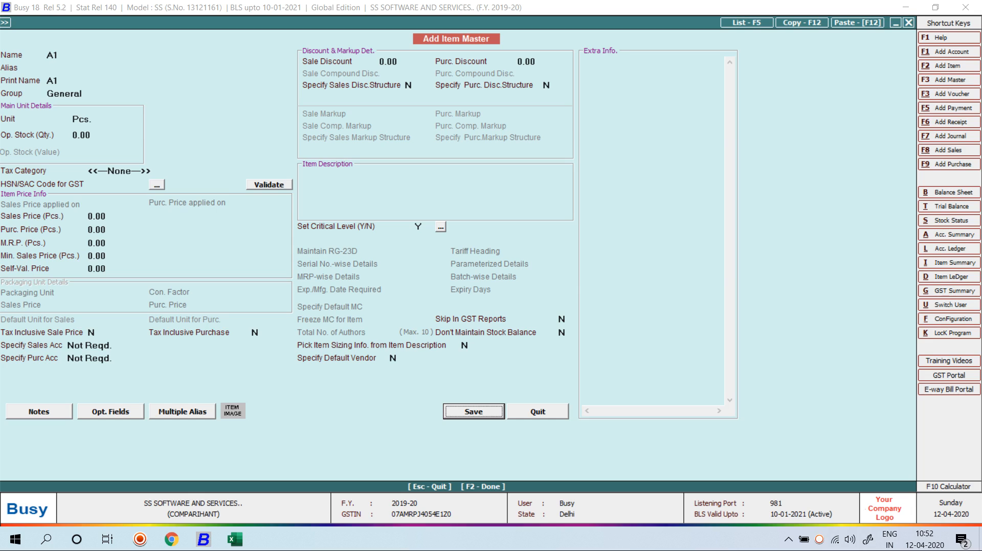
key("Escape")
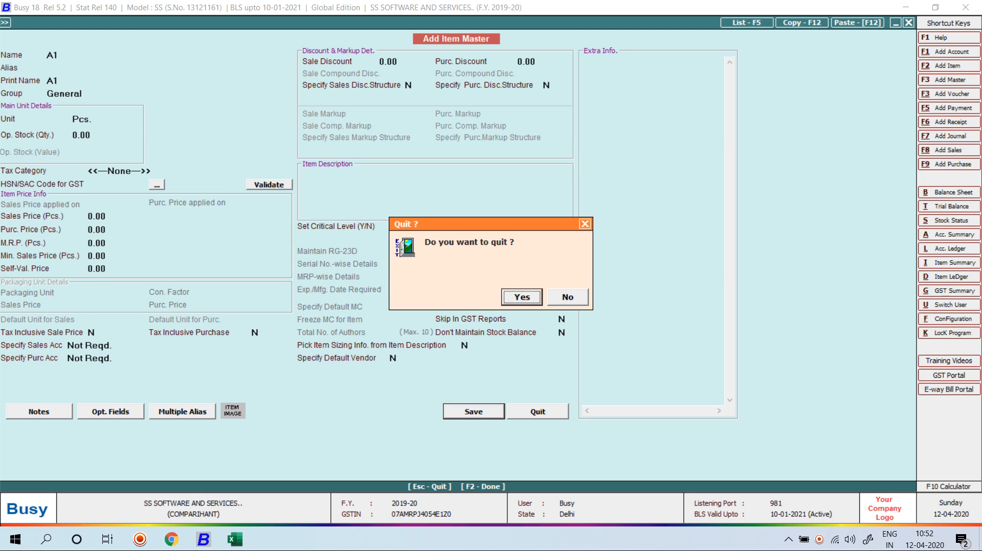
key("Return")
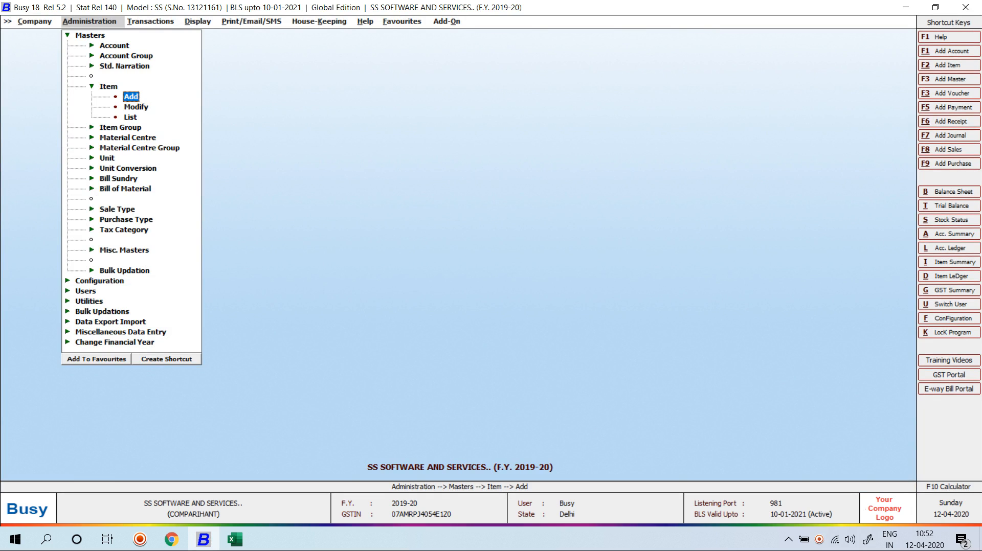
Step: Create and save a primary item group named FABRIC, and close the item group form
key("Left")
key("Down")
key("Right")
key("Down")
key("Return")
key("Escape")
key("Up")
key("Return")
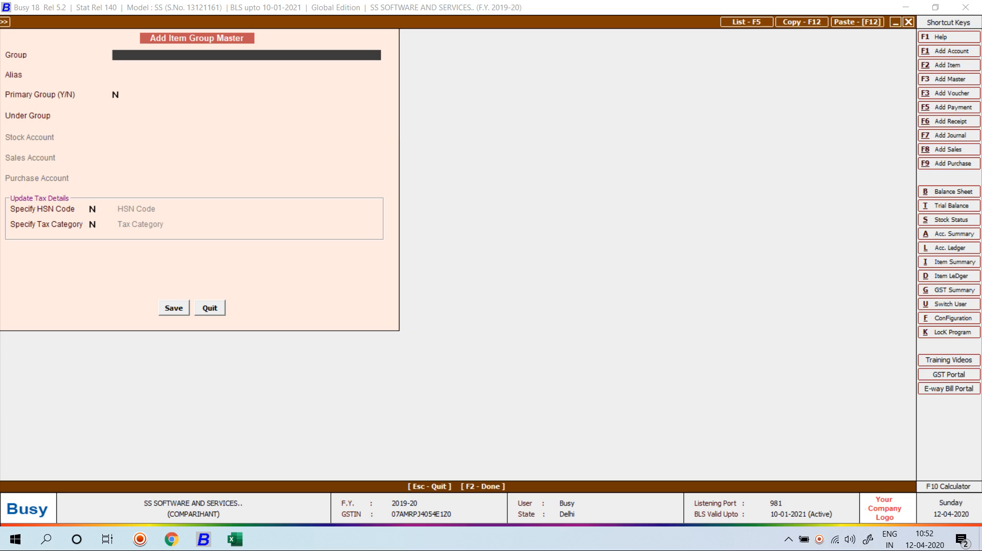
type("FABRIC")
key("Return")
key("Return")
type("Y")
key("F2")
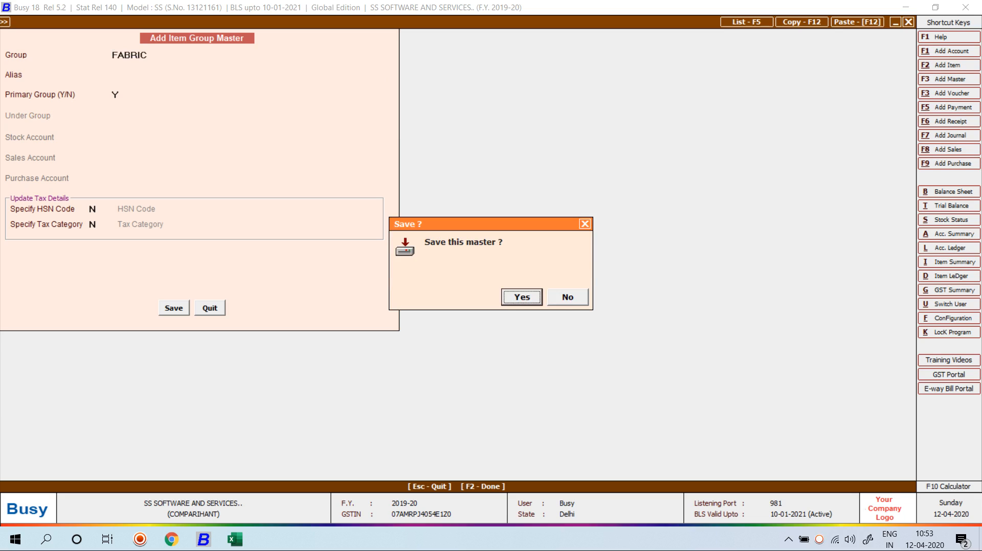
key("Return")
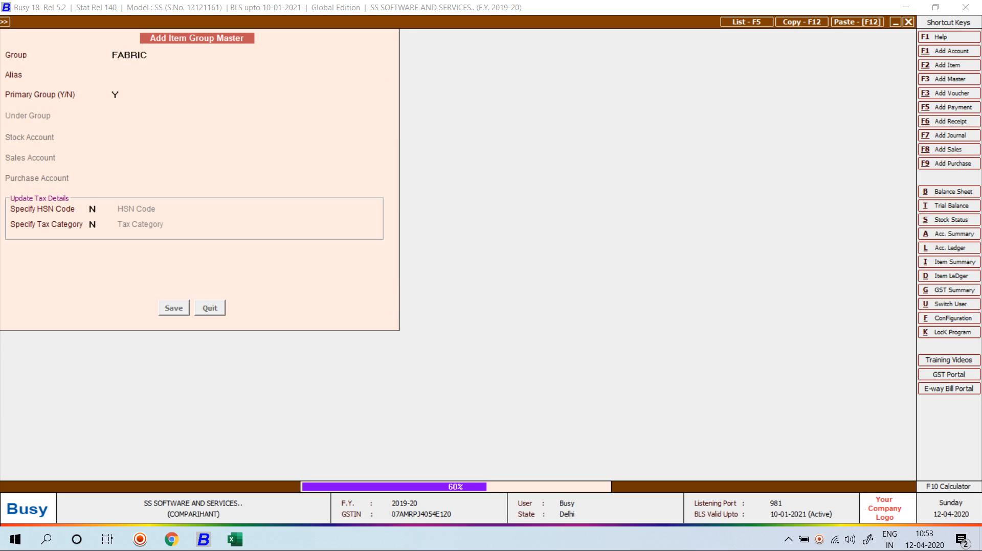
key("Escape")
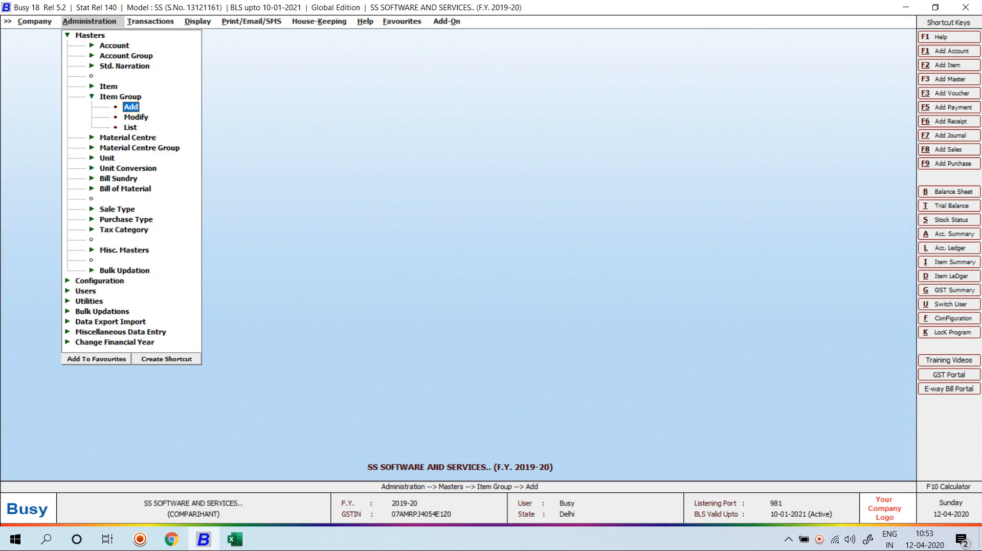
Step: Open the grouped closing stock report from the stock status reports
key("Right")
key("Right")
key("Down")
key("Down")
key("Down")
key("Down")
key("Down")
key("Down")
key("Down")
key("Up")
key("Return")
key("Down")
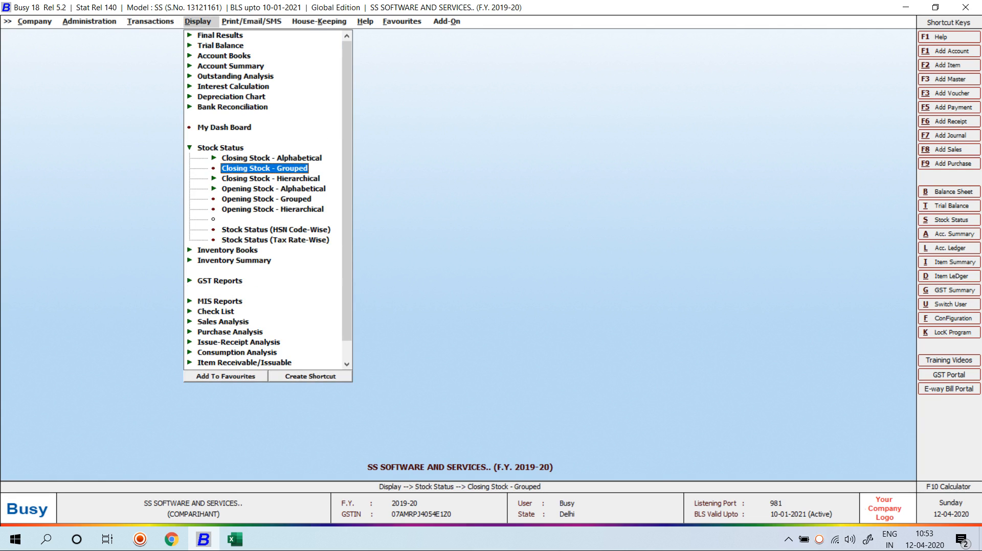
key("Return")
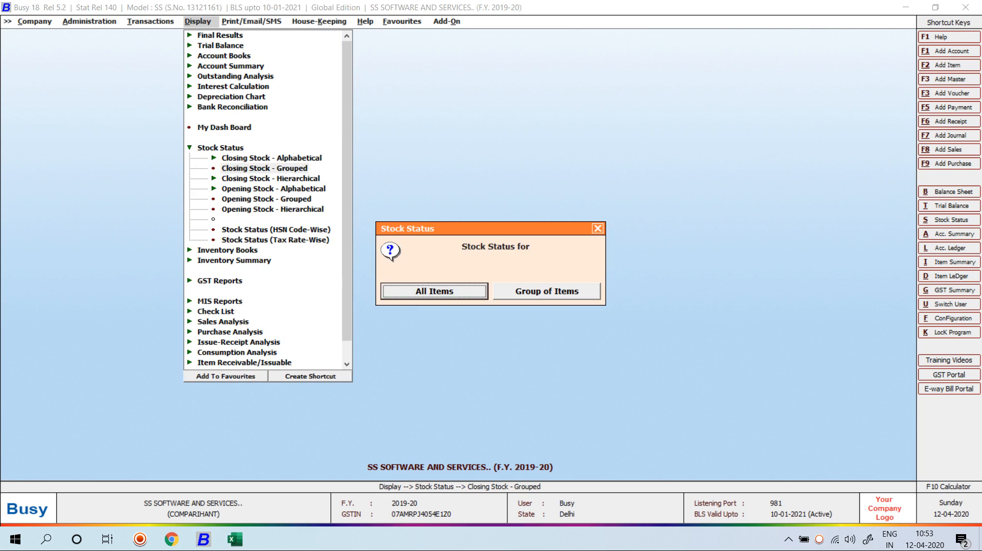
Step: View the closing stock status for the FABRIC item group and close the report
key("Right")
key("Return")
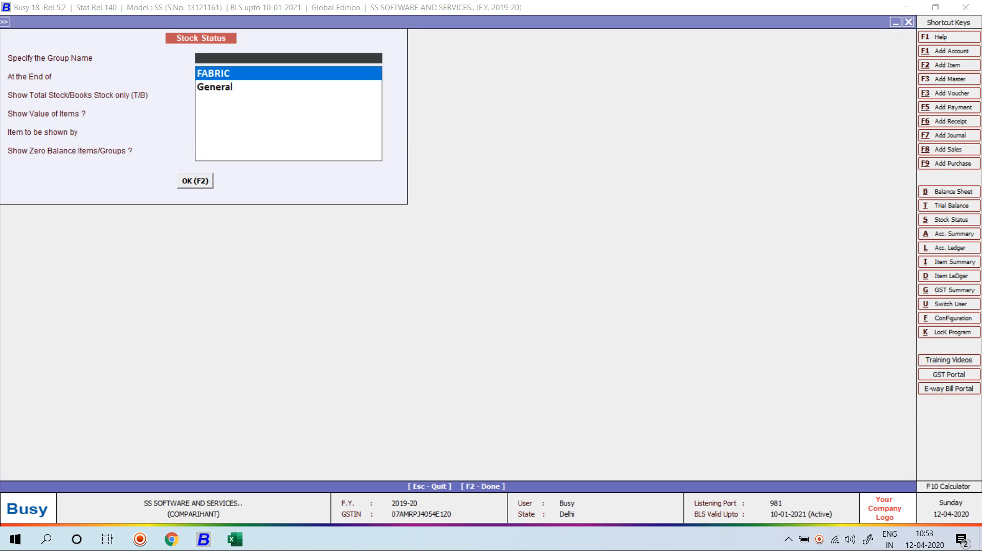
key("Return")
key("F2")
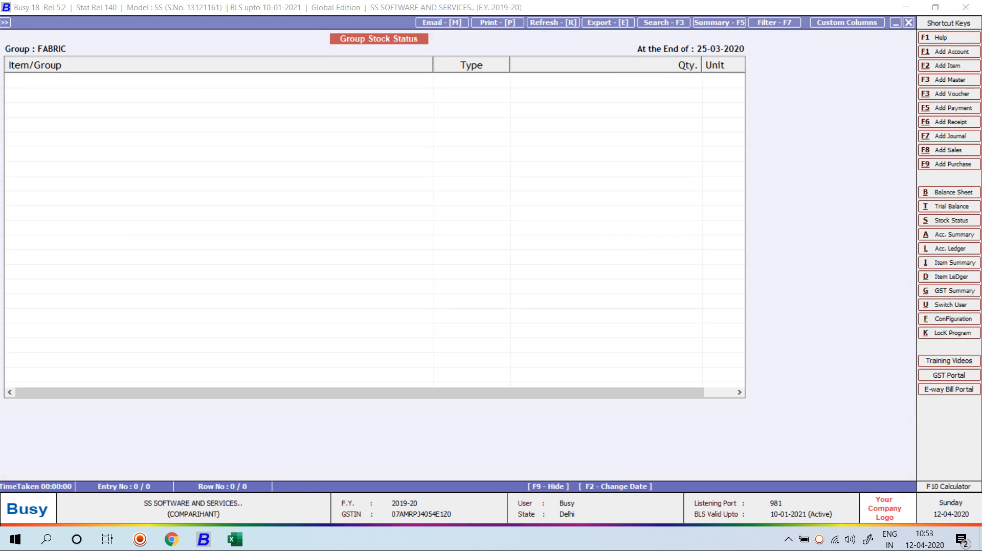
key("Escape")
key("Escape")
key("Escape")
key("Escape")
key("Escape")
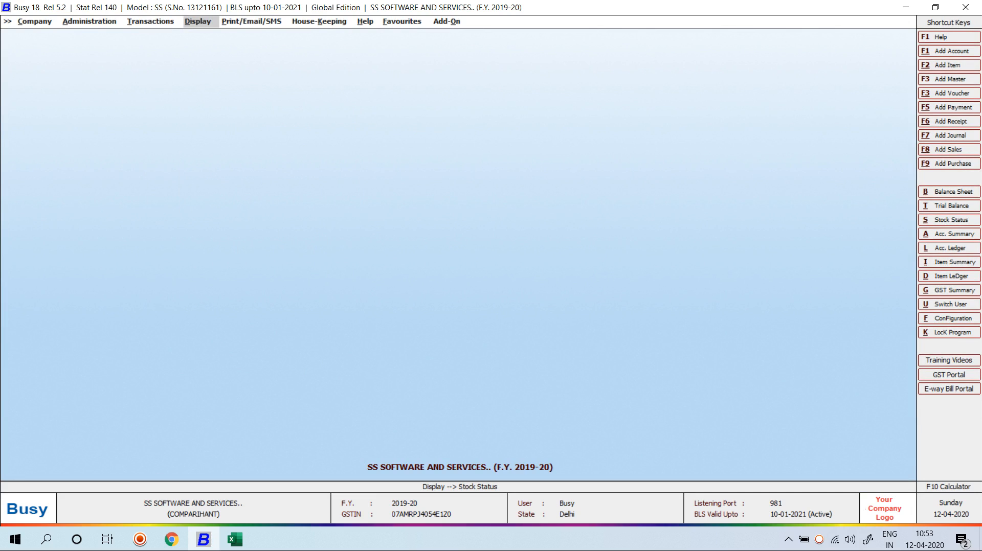
Step: Start a new material centre master and name it 1ST FLOOR
key("Left")
key("Left")
key("Left")
key("Right")
key("Return")
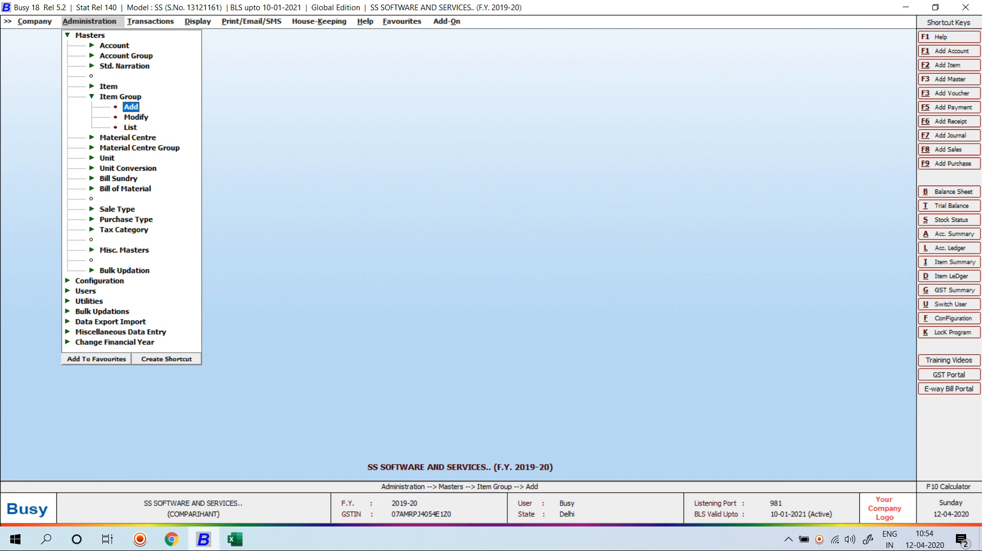
key("Escape")
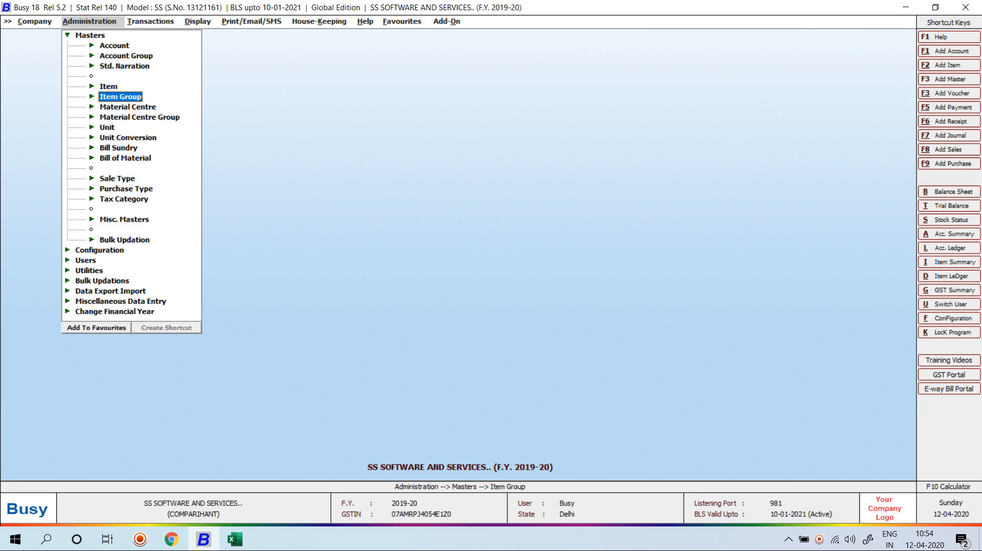
key("Down")
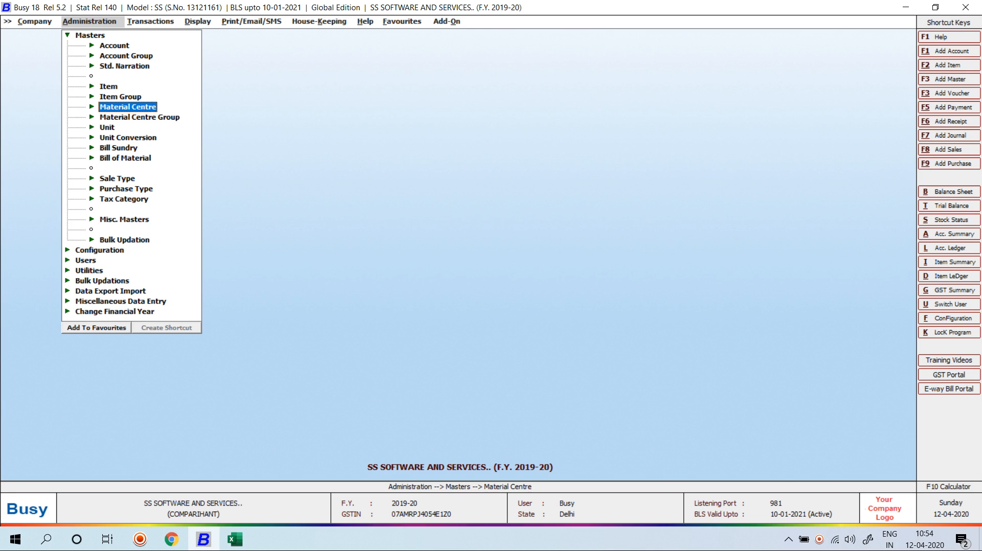
key("Return")
key("Down")
key("Return")
type("1ST")
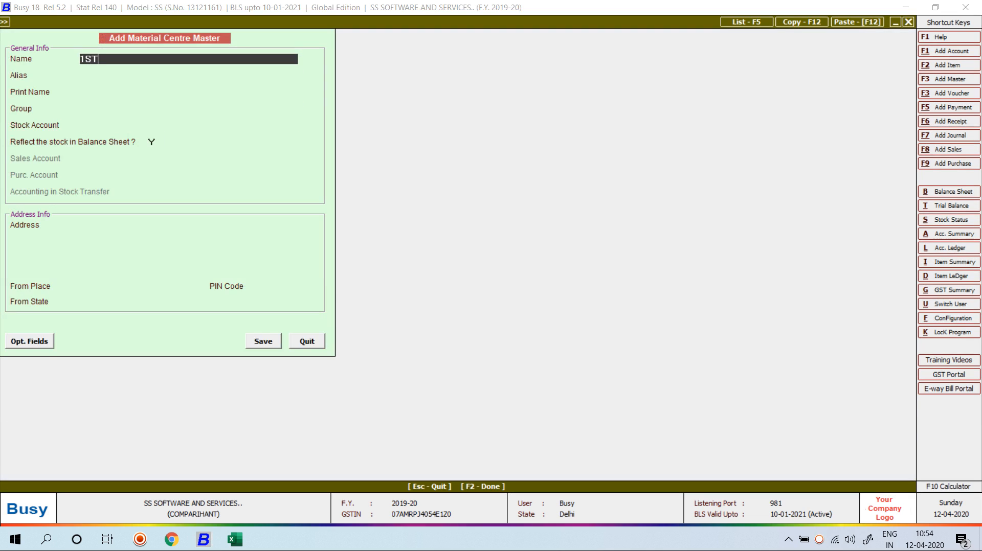
type(" FLOOR")
key("Return")
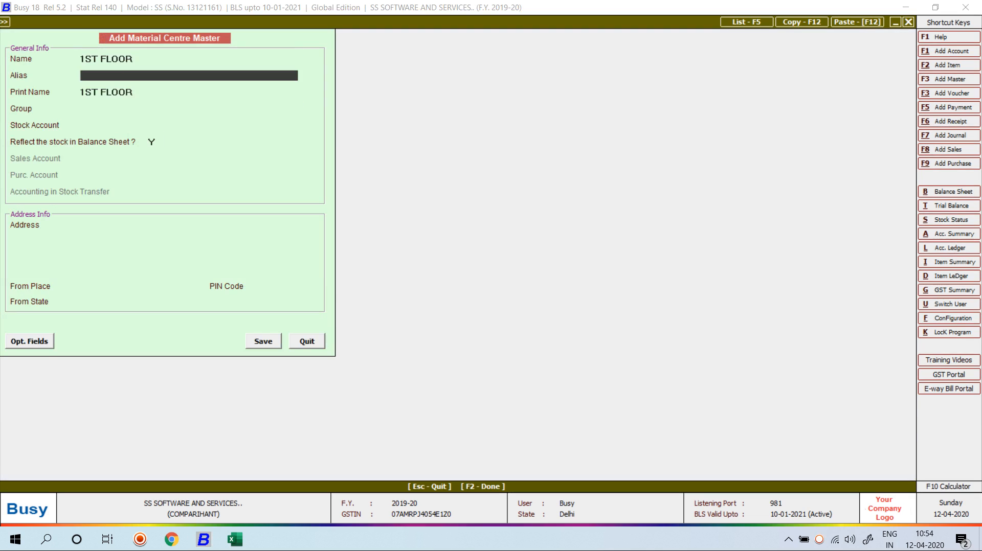
Step: Assign the Godowns group and Stock account to the 1ST FLOOR material centre, save it, and close the form
key("Return")
key("Return")
key("Up")
key("space")
key("Return")
key("space")
key("Return")
key("Return")
key("F2")
key("Return")
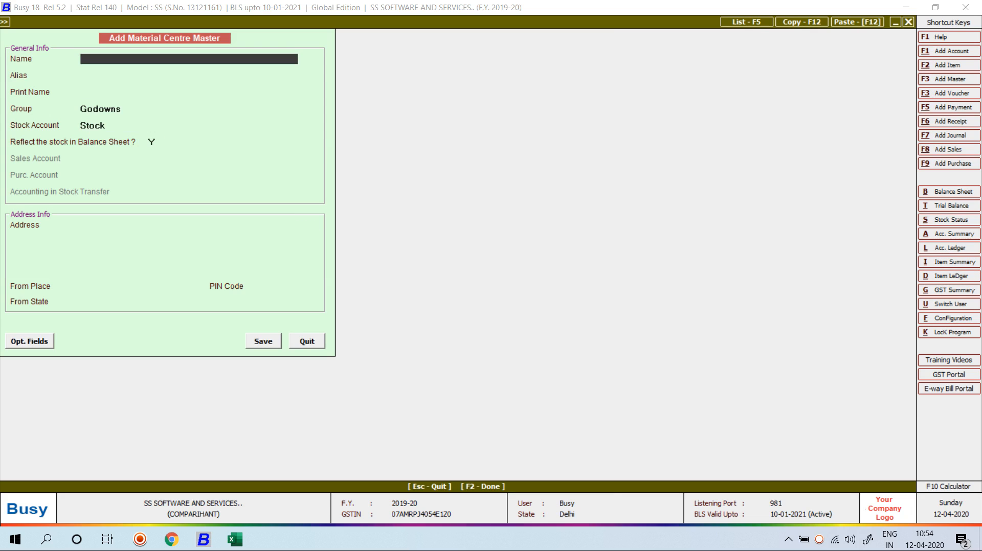
key("Escape")
Step: Start a new item master and name it ITEM-1
key("Up")
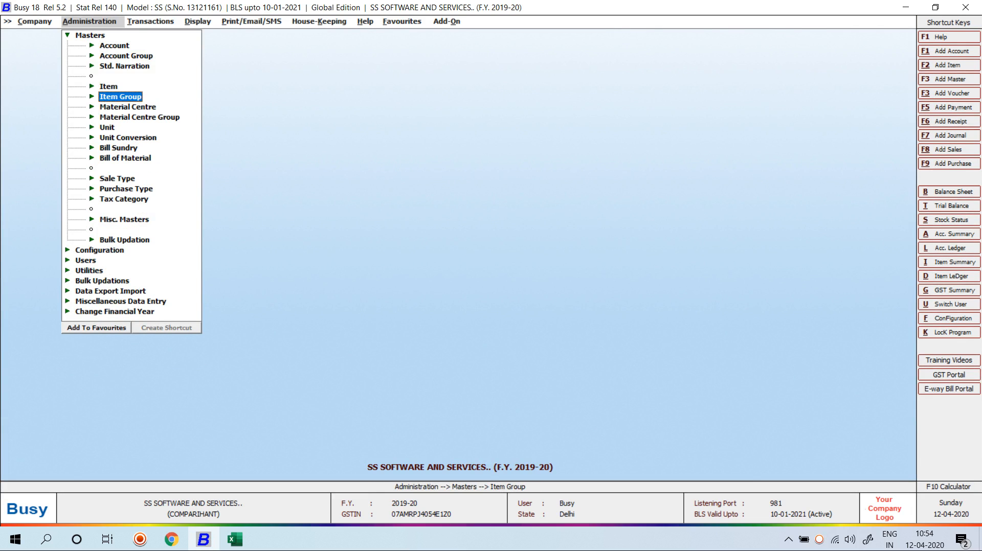
key("Up")
key("Return")
key("Return")
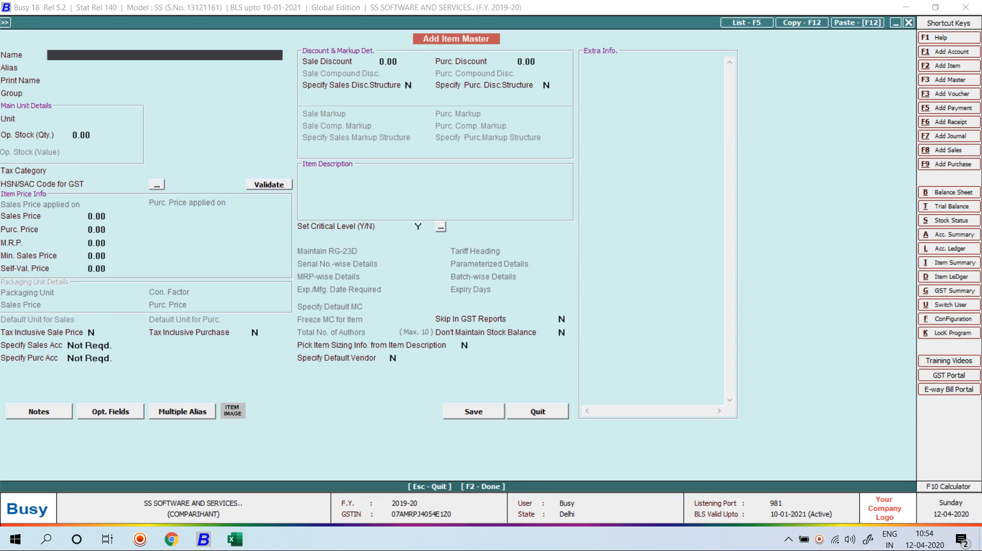
type("ITEM-1")
key("Return")
key("Return")
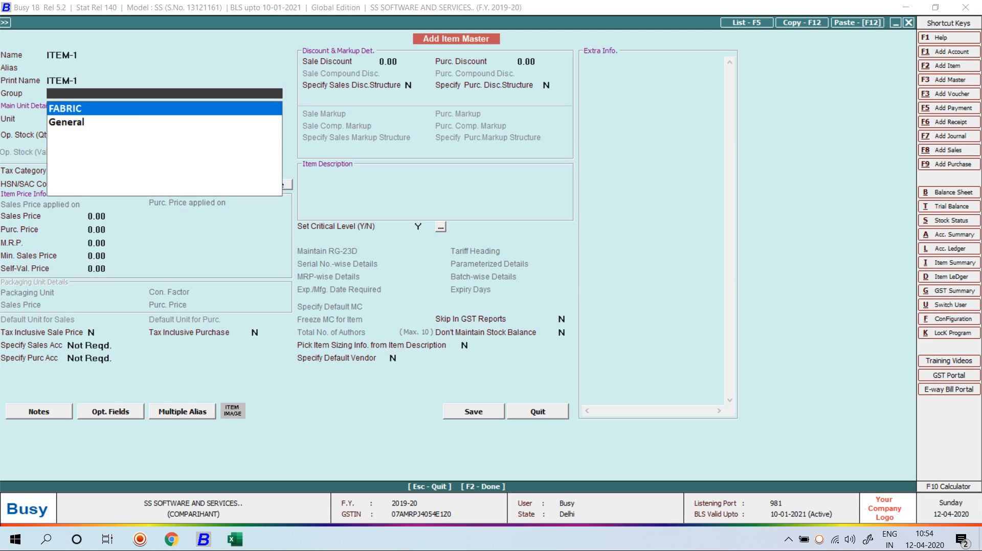
Step: Give ITEM-1 the FABRIC group, unit MTS and an opening stock quantity of 1,200, and continue without an HSN/SAC code
key("Return")
key("space")
key("p")
key("Return")
key("Up")
type("M")
key("Return")
key("Return")
key("Up")
type("1200")
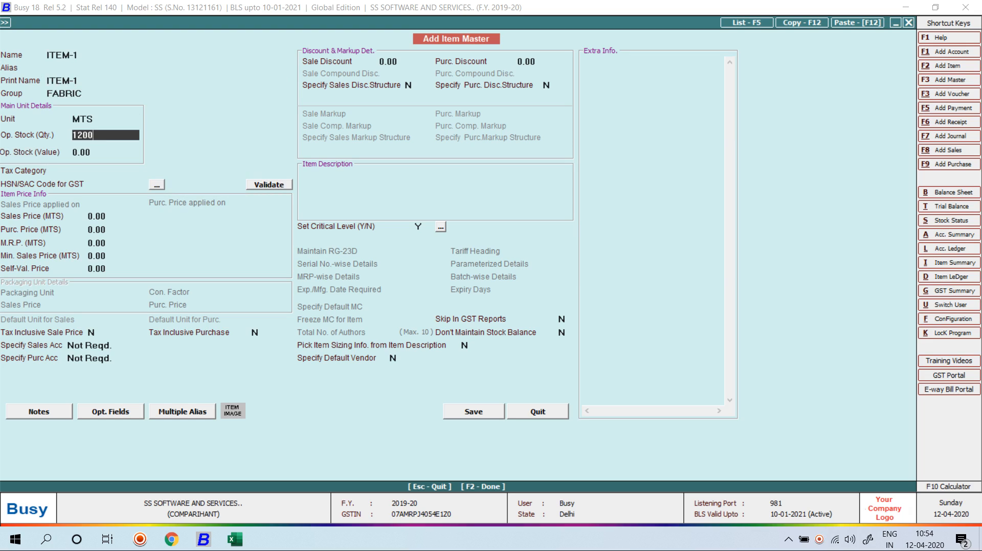
key("Return")
key("F2")
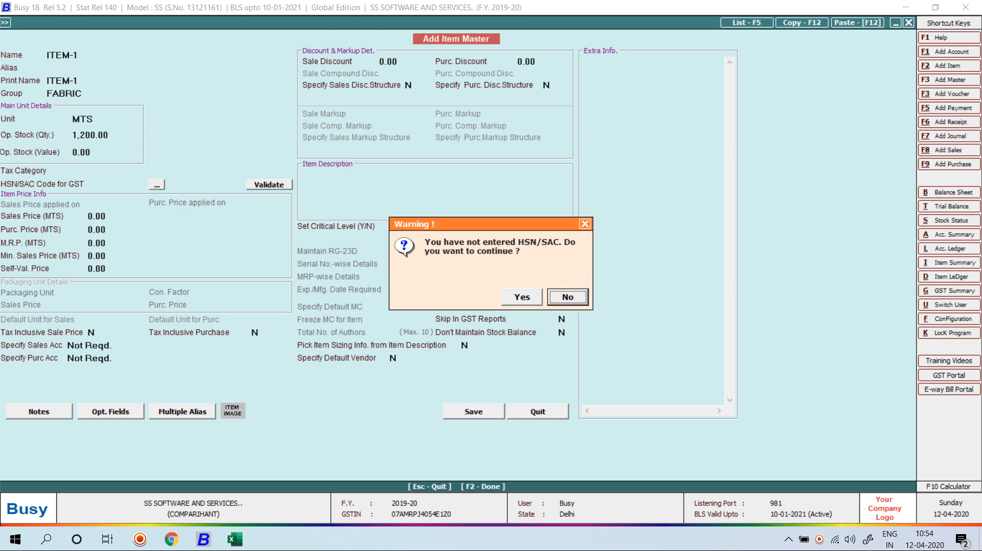
key("Left")
key("Return")
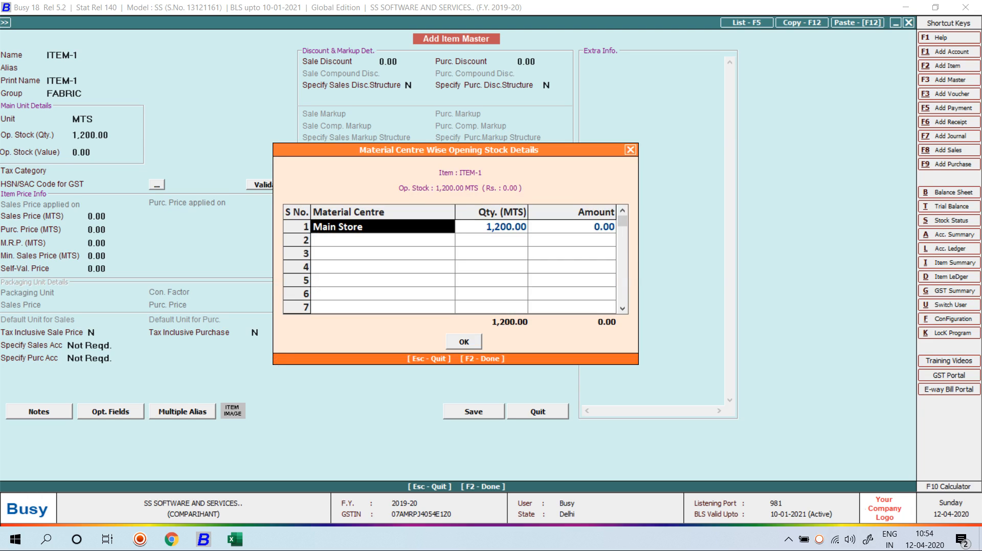
Step: Allocate opening stock of 6,000 MTS with an amount of 6,00,000 to 1ST FLOOR, and add a Main Store row
key("space")
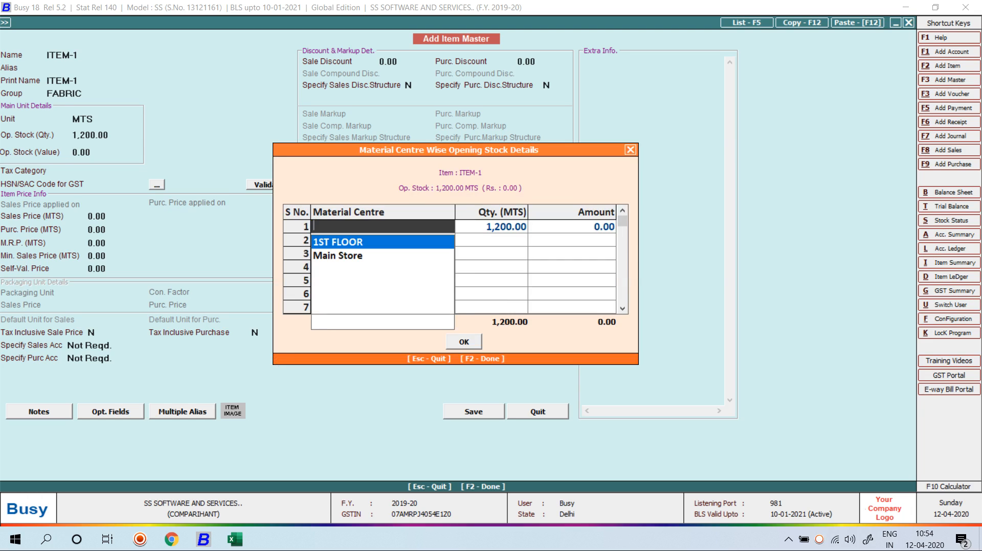
key("Return")
type("6000")
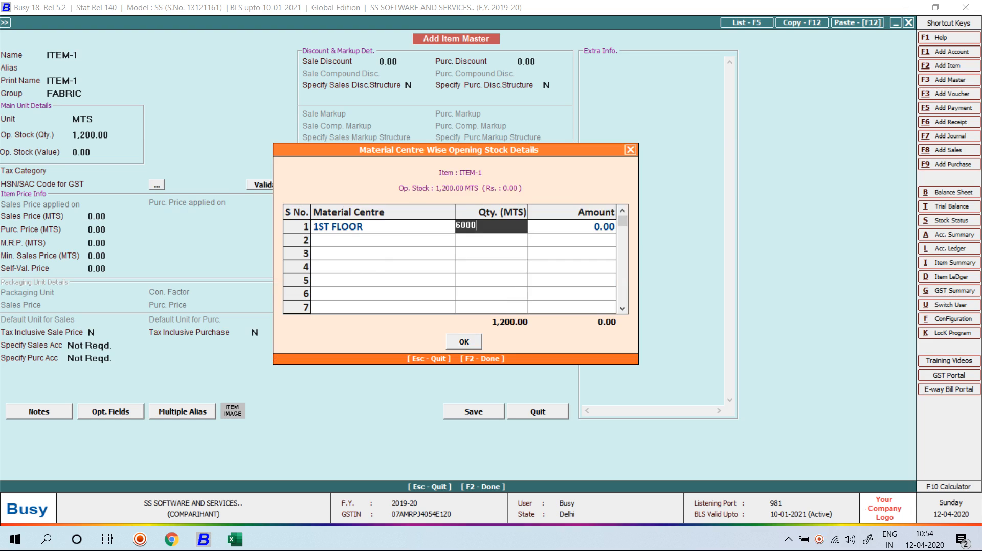
key("Return")
type("600000")
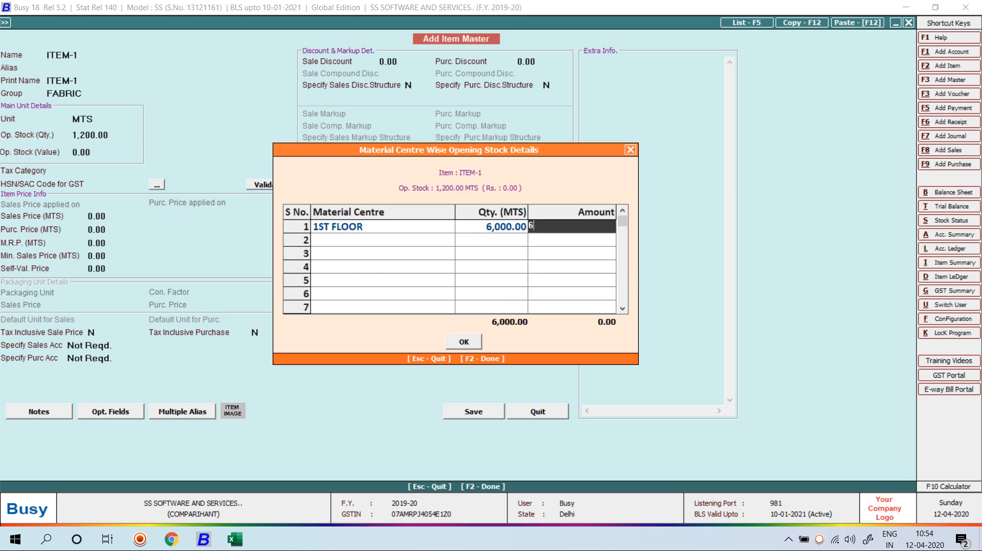
key("Return")
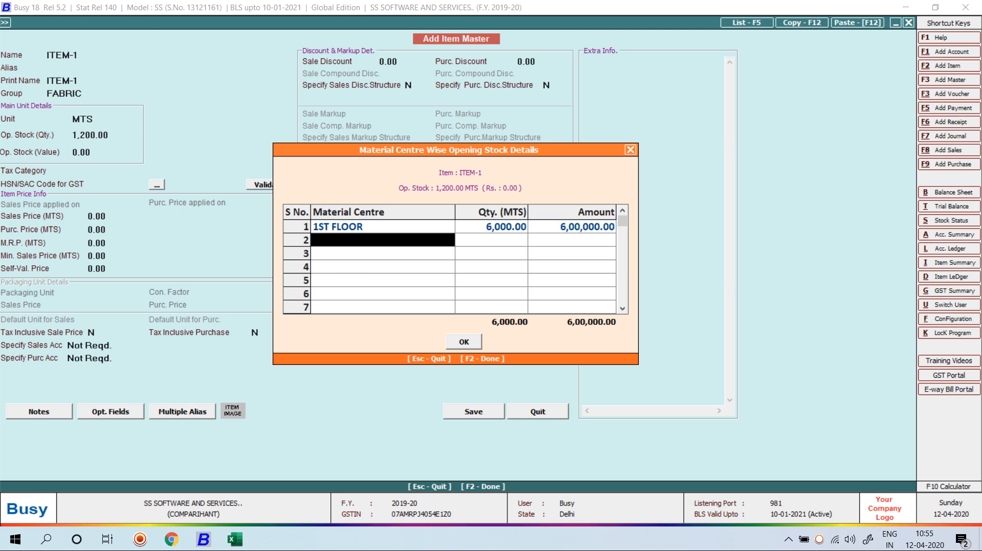
key("space")
key("Down")
key("Return")
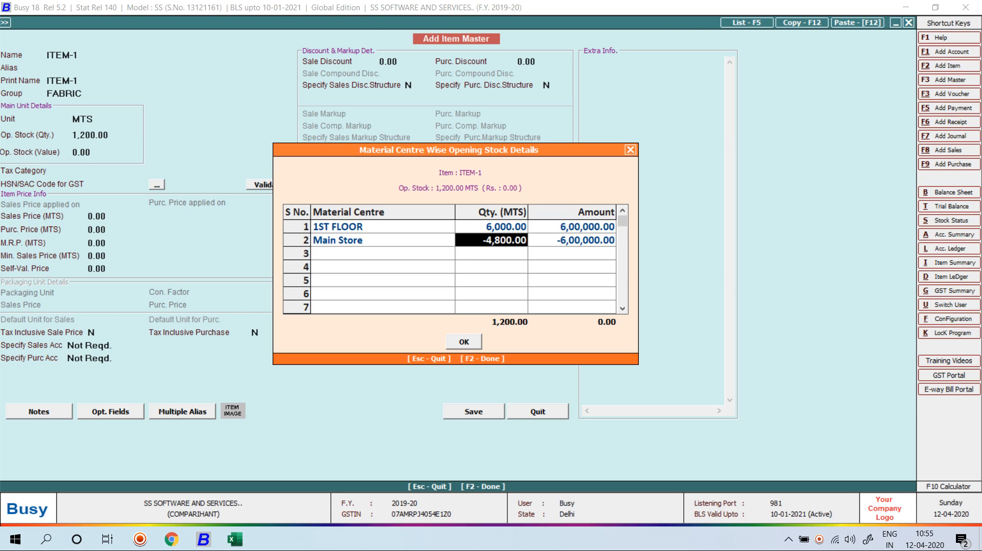
Step: Set the opening stock of 1ST FLOOR and Main Store to 600 MTS each, with a Main Store amount of 60,000
key("Up")
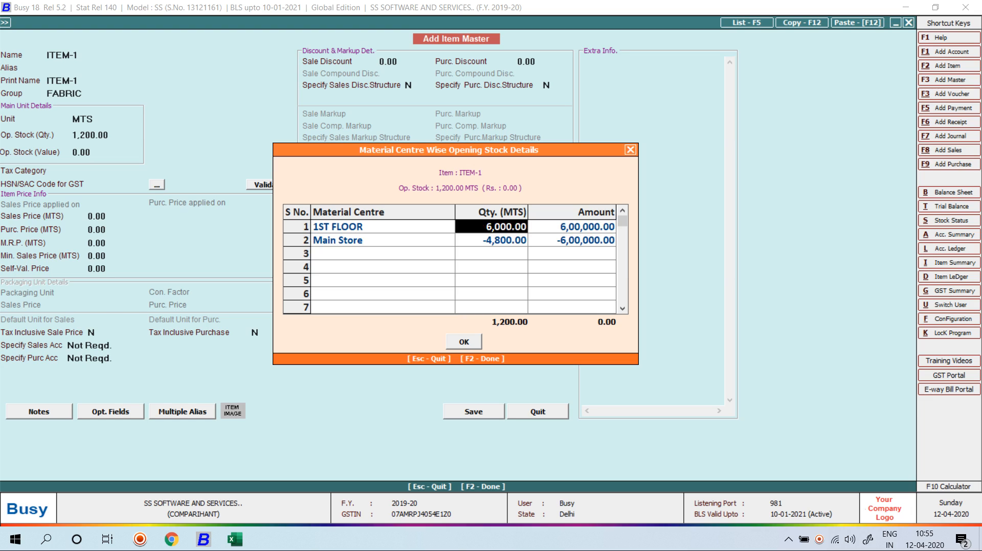
type("600")
key("Return")
type("6,00,000")
key("Return")
key("Return")
type("6000")
key("Return")
type("6")
key("BackSpace")
key("BackSpace")
type("6000")
key("BackSpace")
key("Return")
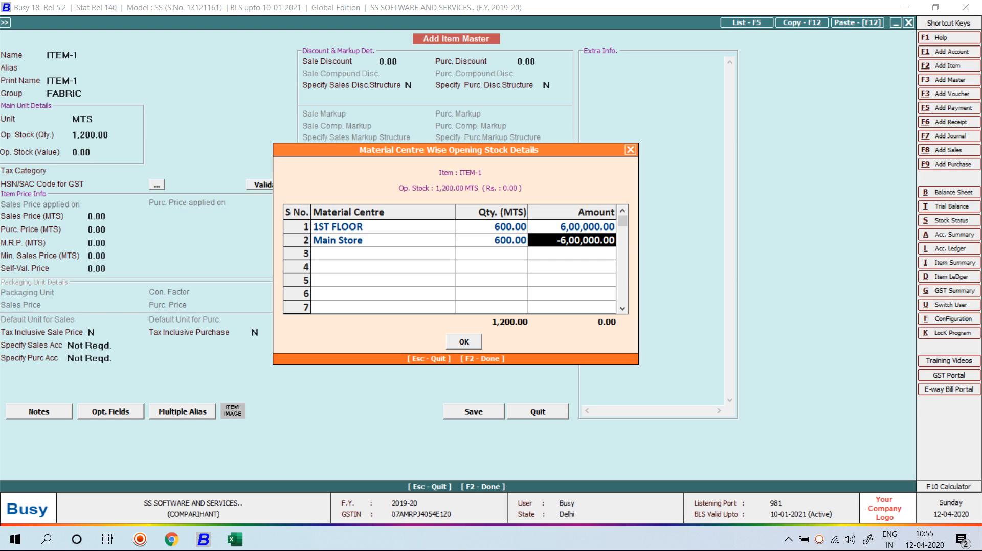
type("60000")
key("Return")
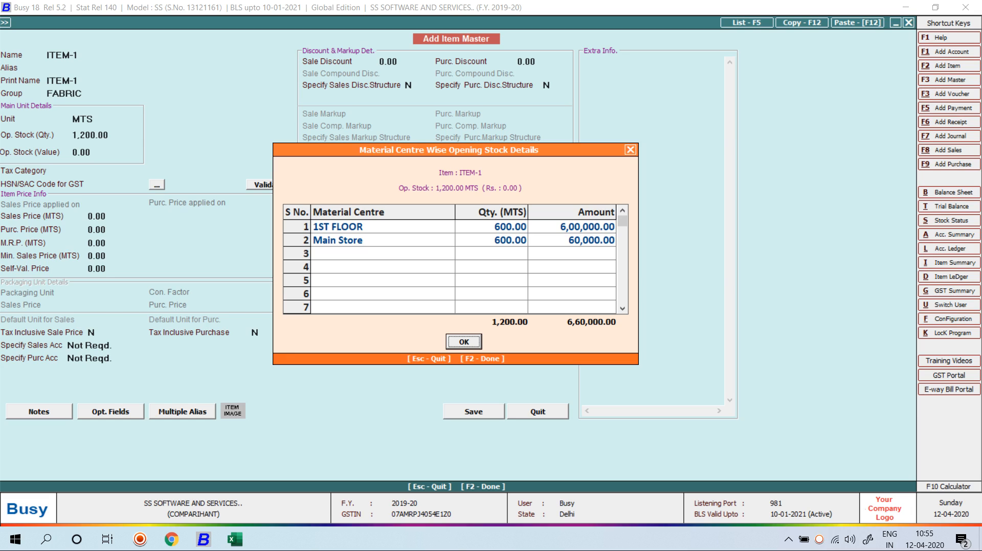
Step: Re-enter the 1ST FLOOR amount, close the material centre stock details, and quit the item without saving
key("Up")
key("Up")
key("Return")
key("Return")
type("600000")
key("Return")
key("Return")
key("Right")
key("Return")
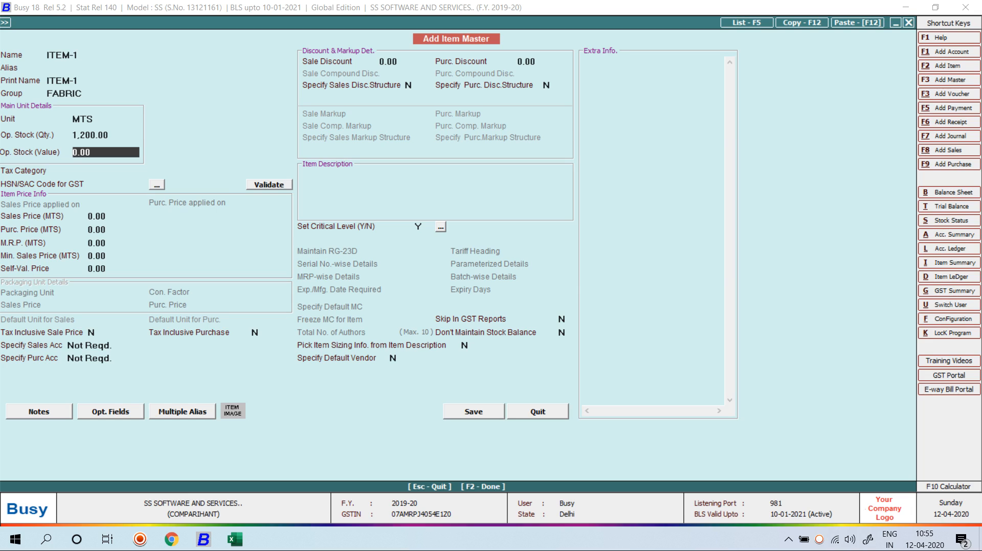
key("Escape")
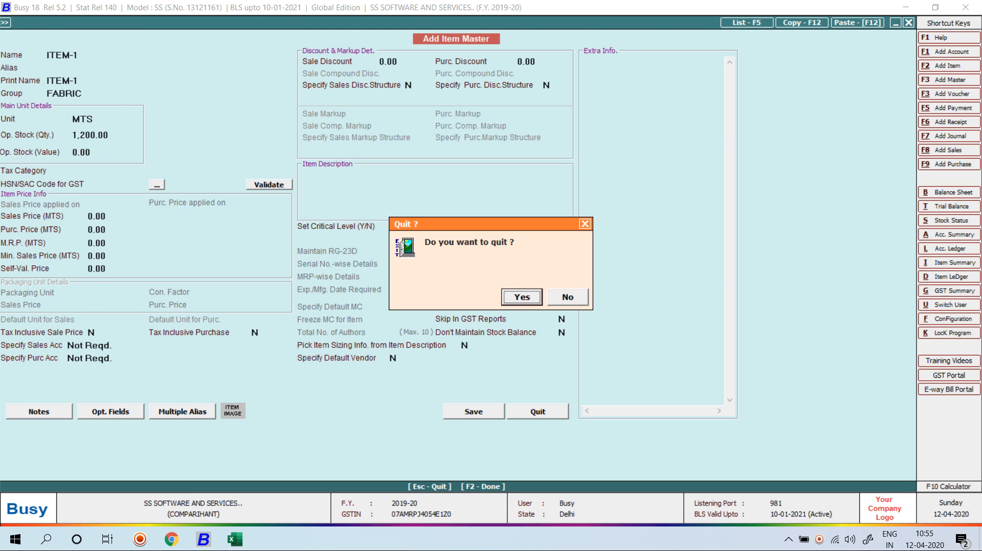
key("Return")
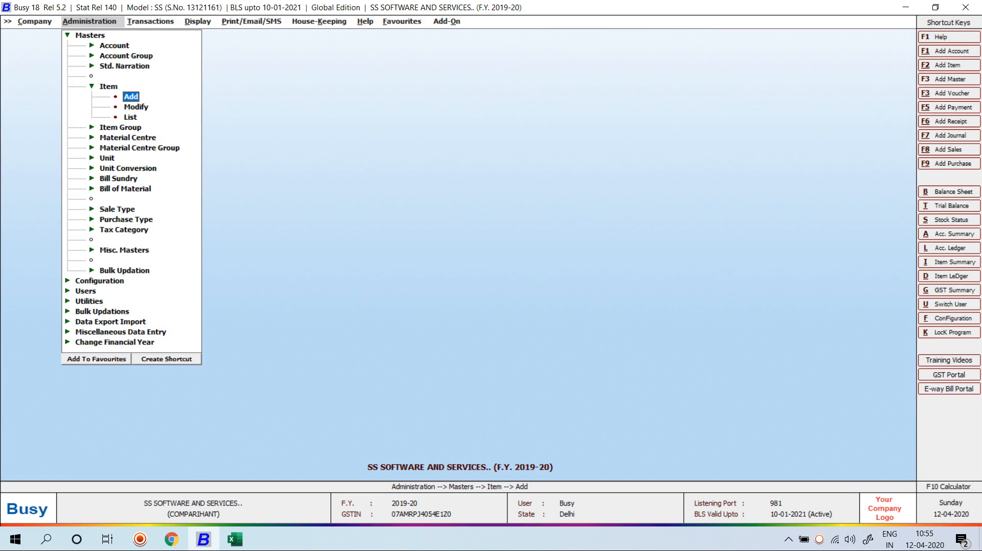
Step: Open the material centre groups available for modification, look through them, and leave the selection without modifying any
key("Escape")
key("Down")
key("Down")
key("Down")
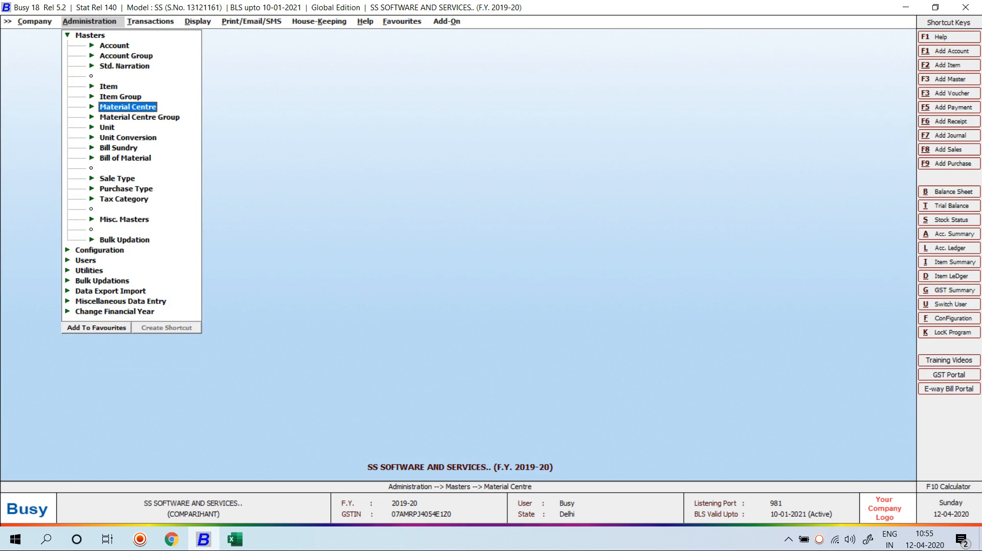
key("Return")
key("Down")
key("Return")
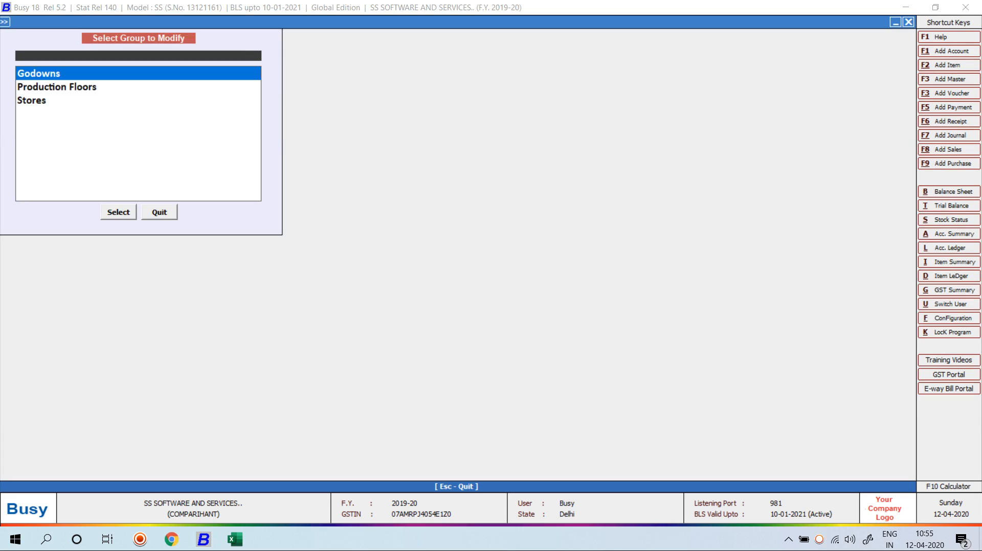
key("Down")
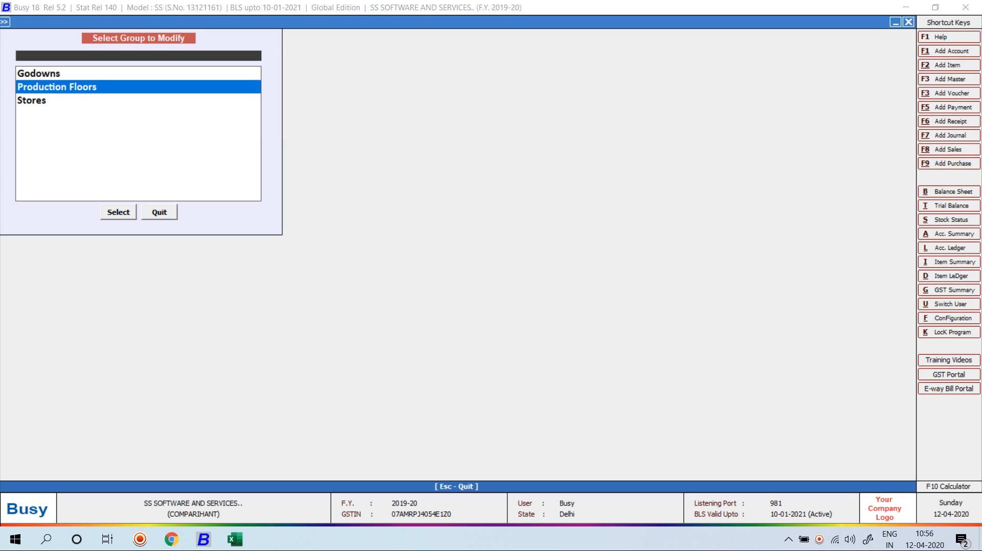
key("Escape")
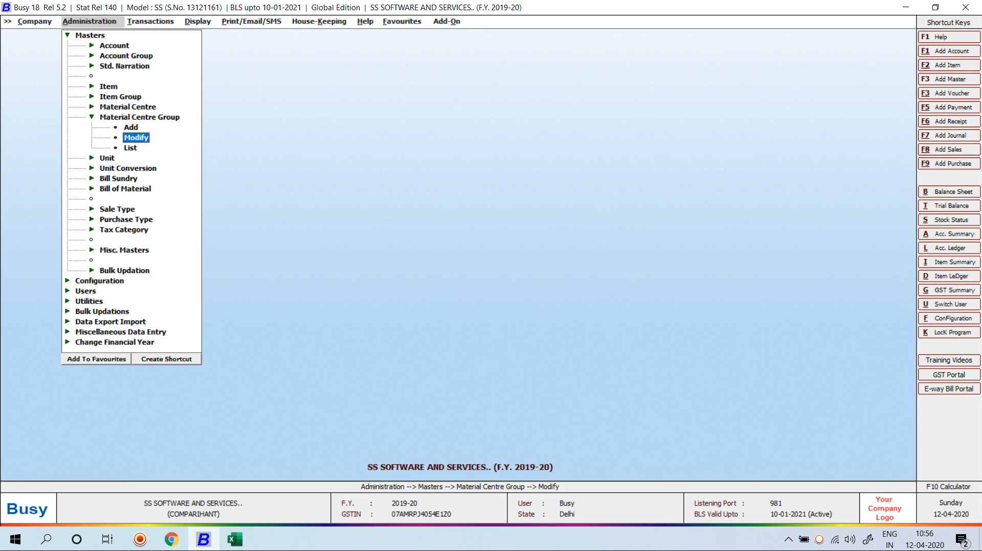
Step: Open the list of units, go through its entries down to Units, and close the list
key("Left")
key("Down")
key("Right")
key("Down")
key("Down")
key("Down")
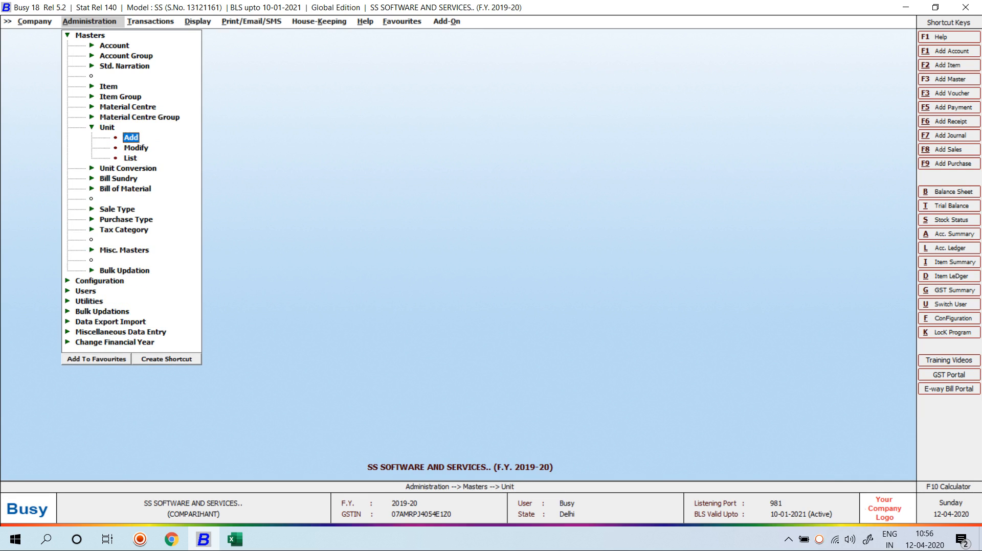
key("Return")
key("Return")
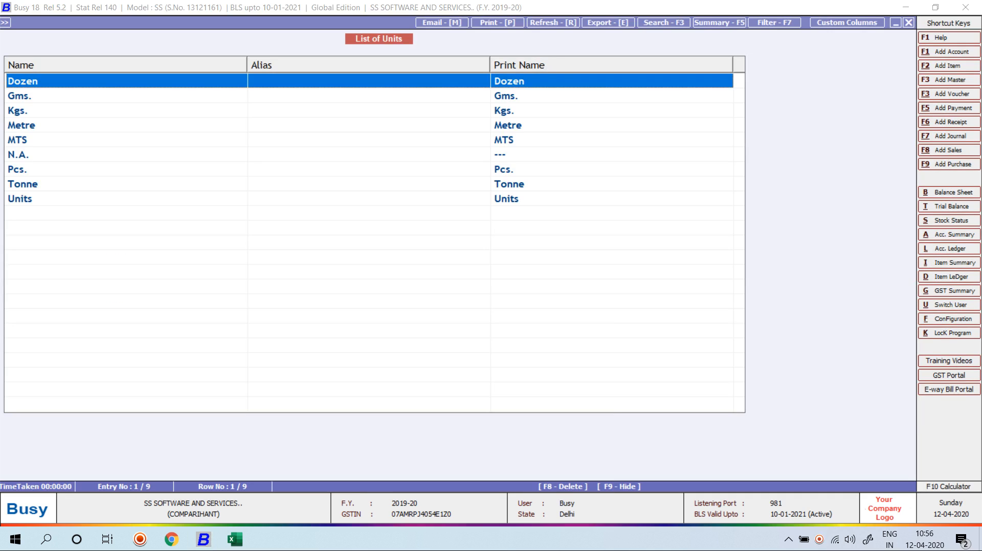
key("Down")
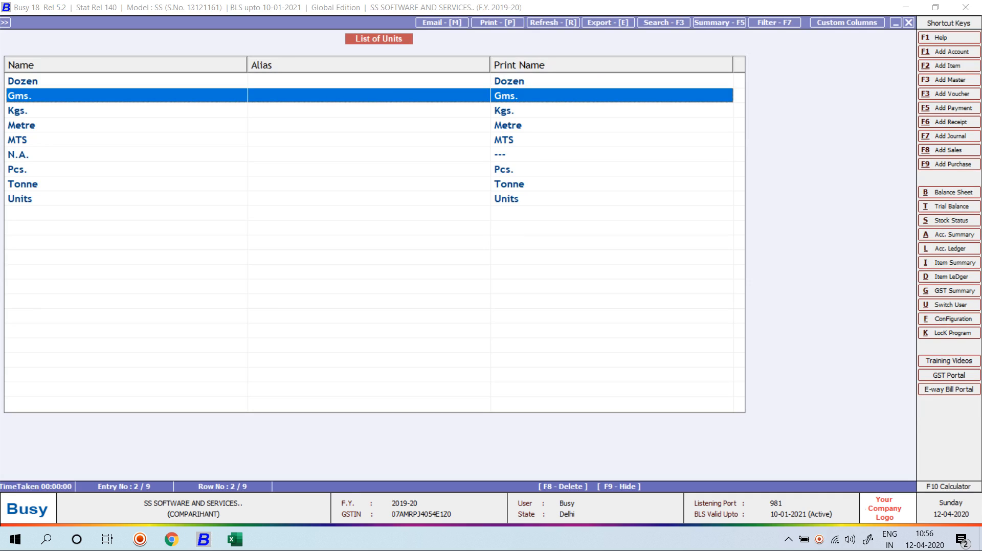
key("Down")
key("Down")
key("Down")
key("Down")
key("Down")
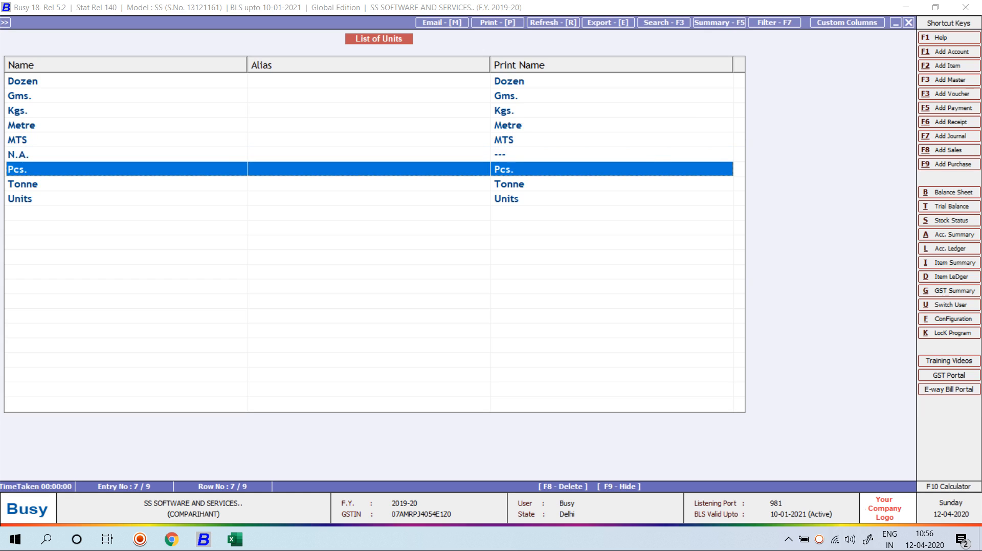
key("Down")
key("Down")
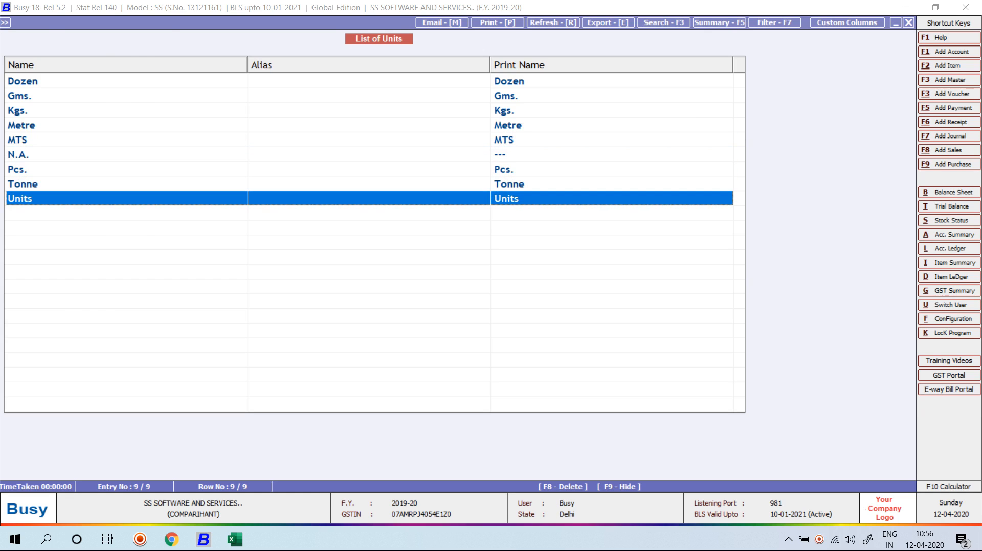
key("Escape")
key("Escape")
Step: Start a new unit named ROLL with no alias and ROL-ROLLS as its UQC for the GST e-Return
key("Up")
key("Up")
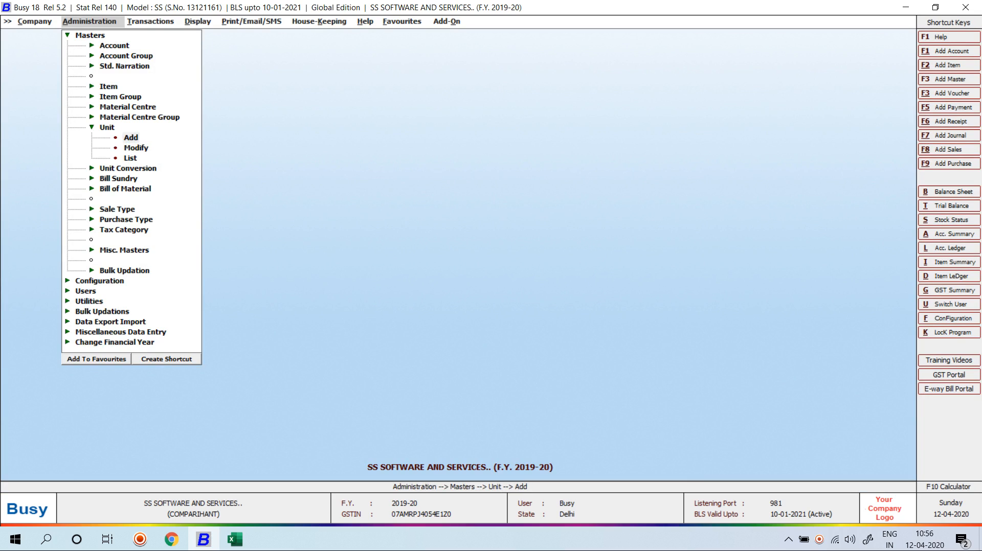
key("Return")
type("ROLL")
key("Return")
key("Return")
key("Return")
type("ROL")
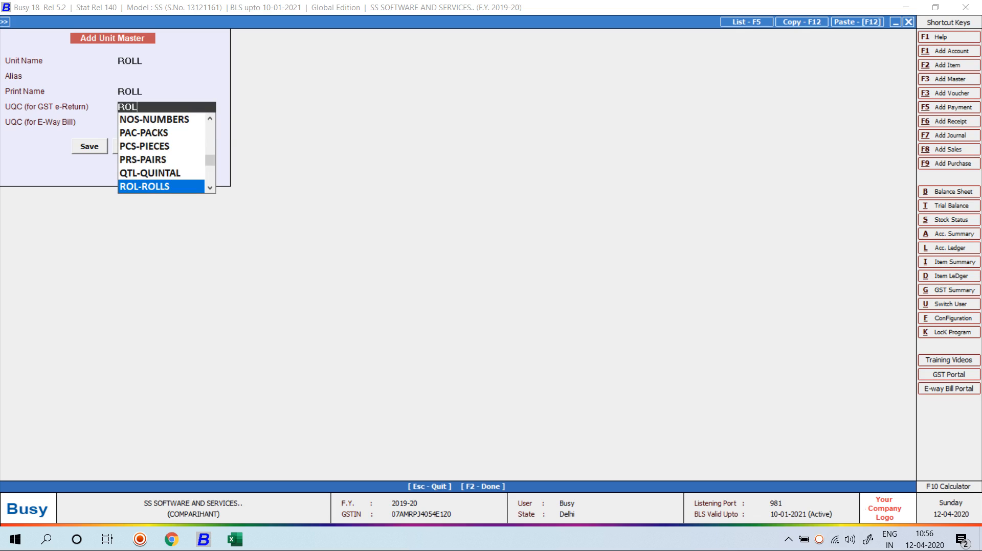
key("Return")
Step: Choose the rolls UQC for the E-Way Bill and save the ROLL unit
key("Return")
key("Up")
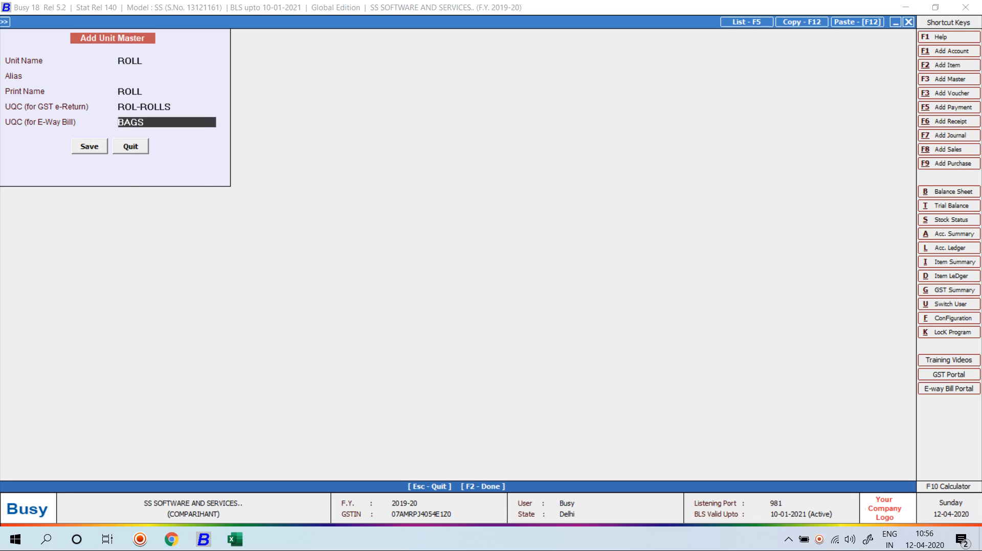
type("ROL")
key("Return")
key("Return")
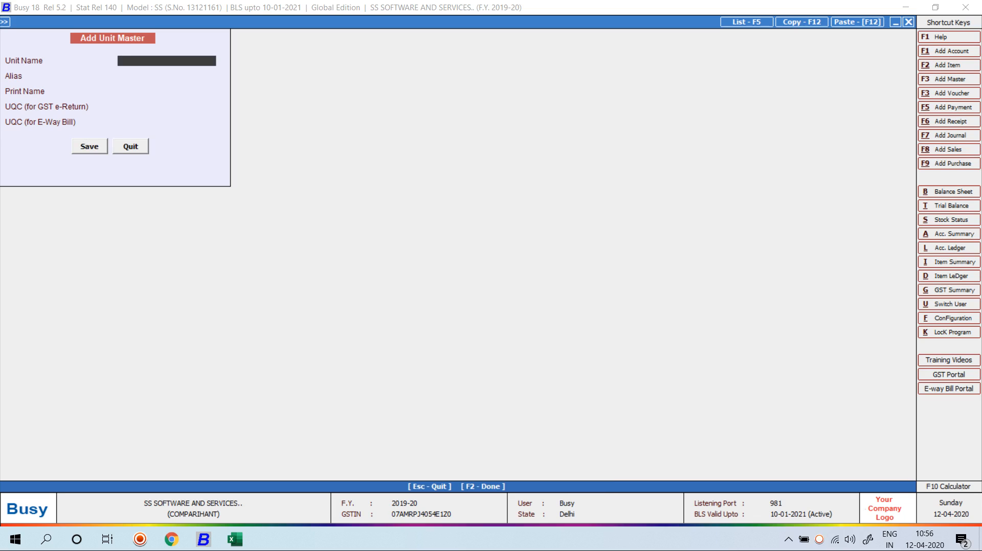
Step: Add a unit named BAGS with GST e-Return UQC BAG-BAGS and E-Way Bill UQC BAGS, save it, and quit unit entry
type("BAGS")
key("Return")
key("Return")
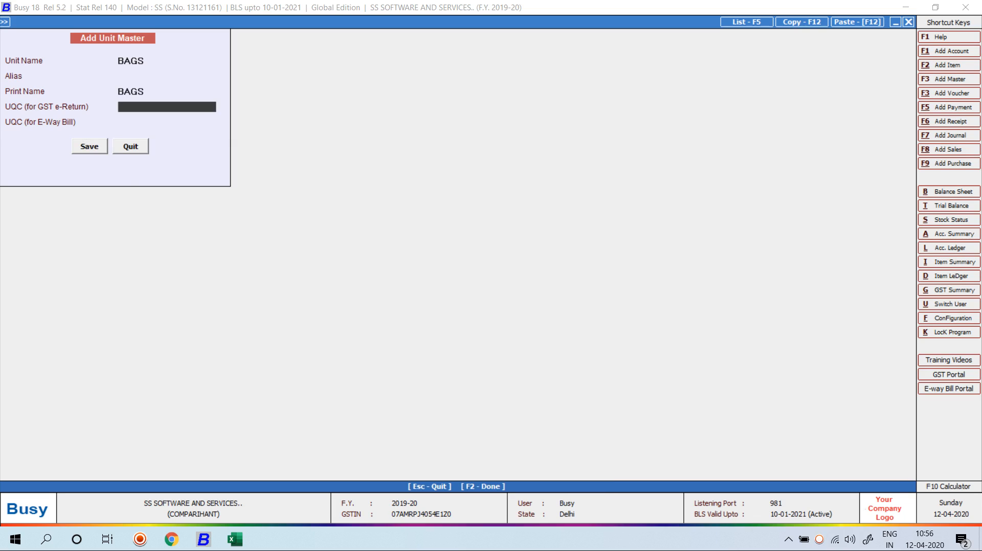
type("BAG")
key("Return")
type("BAGS")
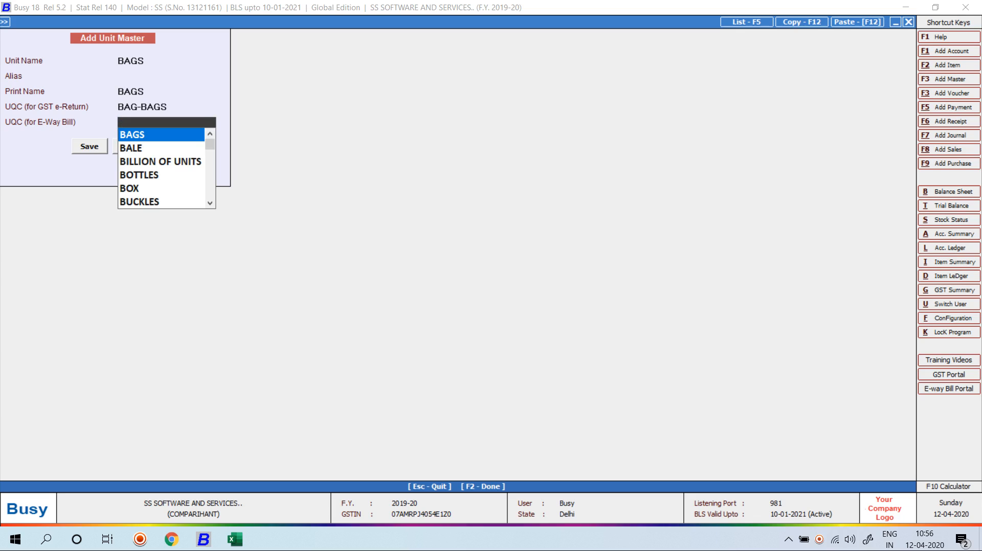
key("Return")
key("Return")
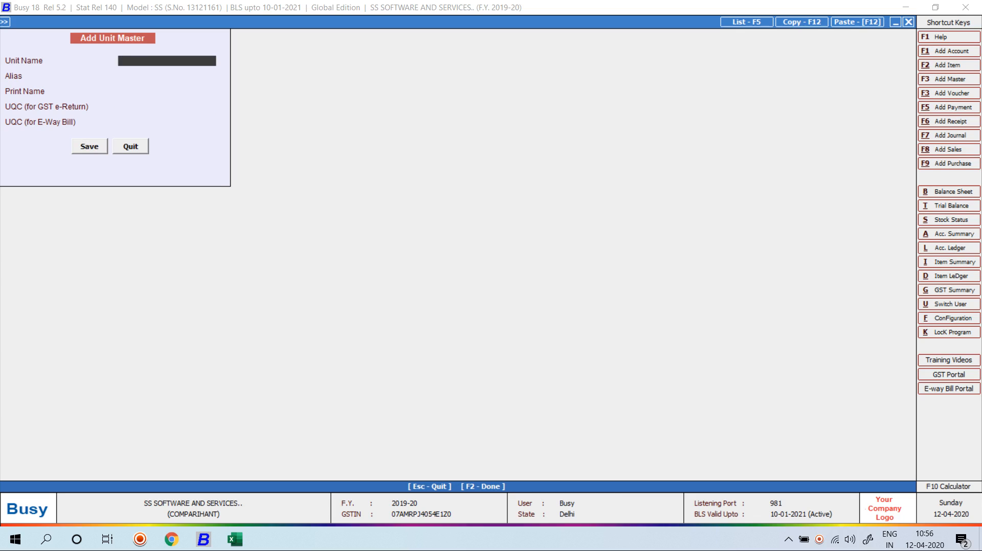
key("Escape")
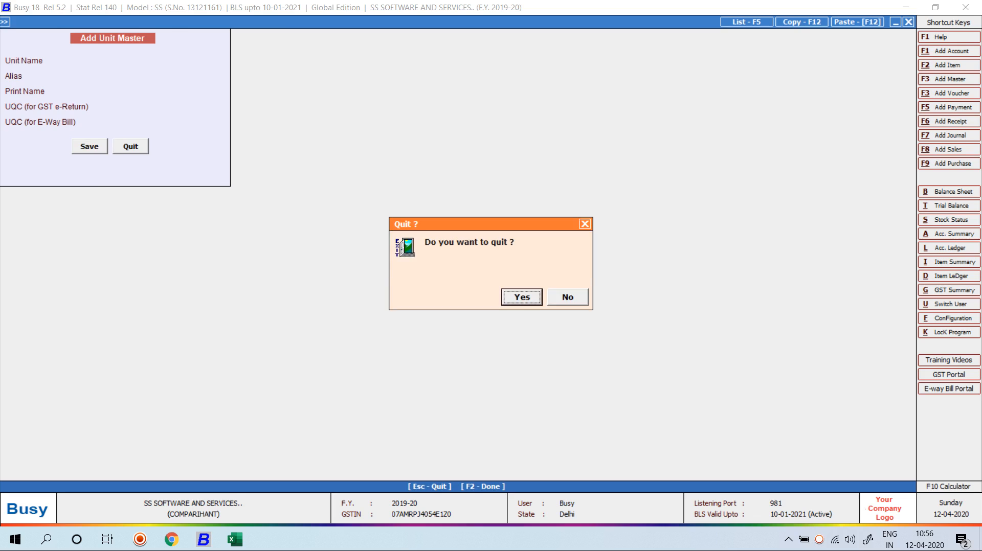
key("Return")
key("Escape")
Step: Display the list of unit conversions on screen, go through its entries down to Tonne, and close the list
key("Down")
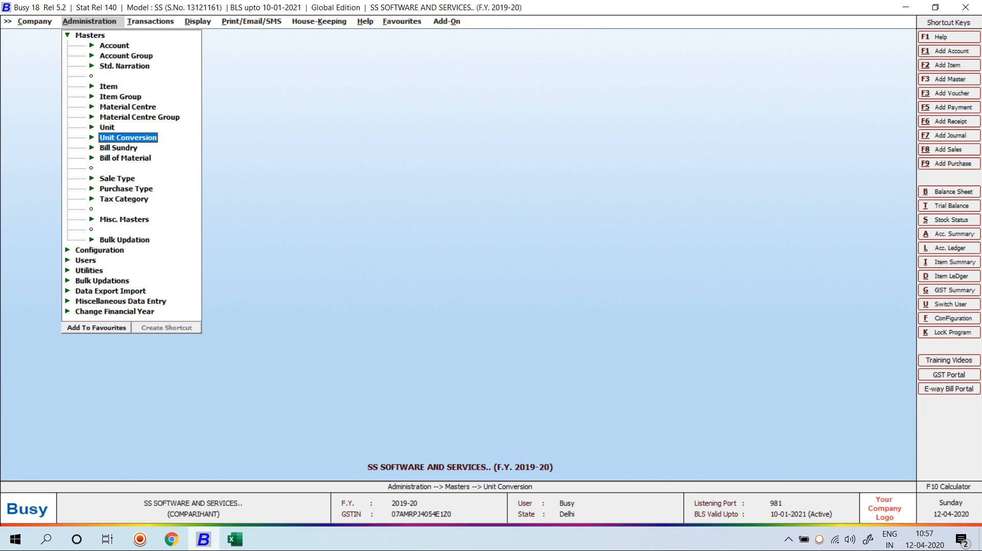
key("Down")
key("Up")
key("Return")
key("Down")
key("Down")
key("Return")
key("Return")
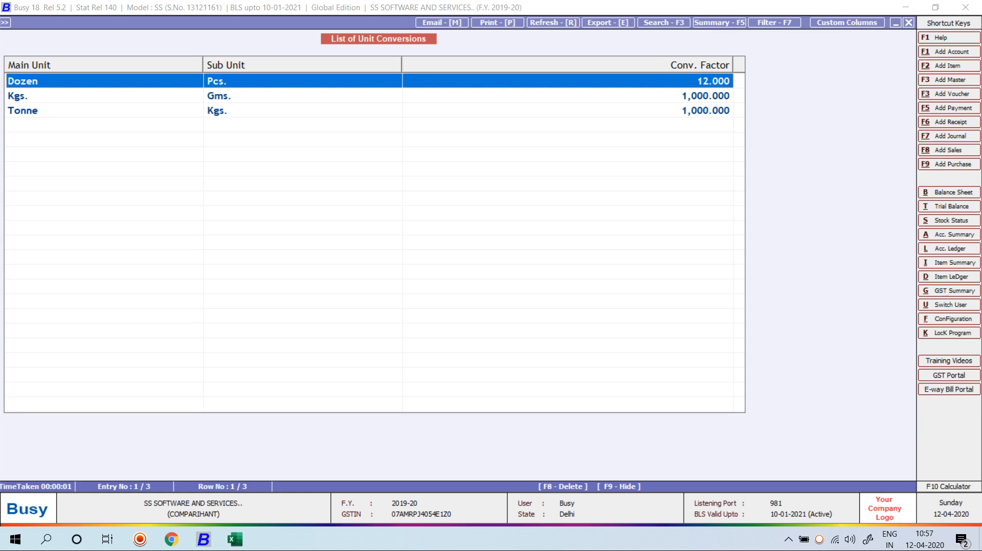
key("Down")
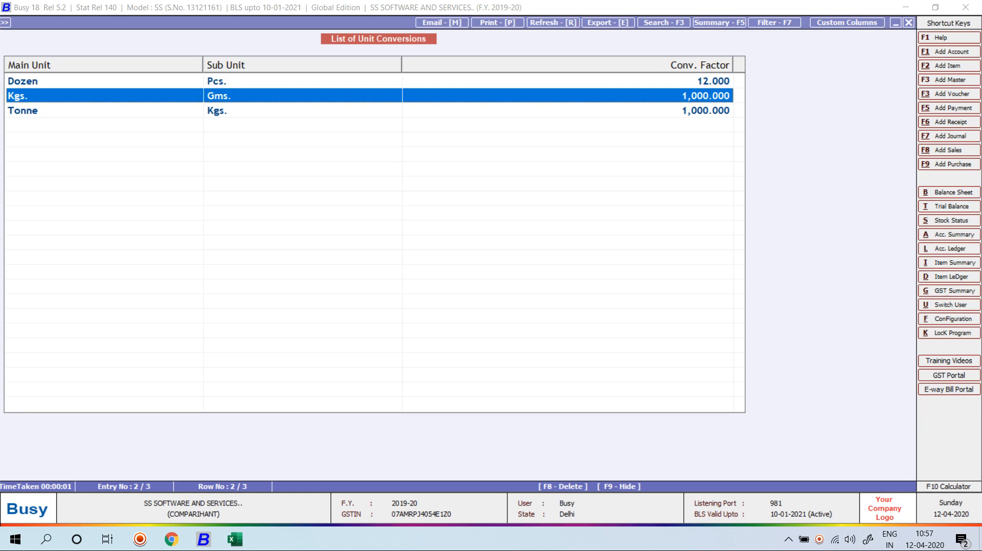
key("Down")
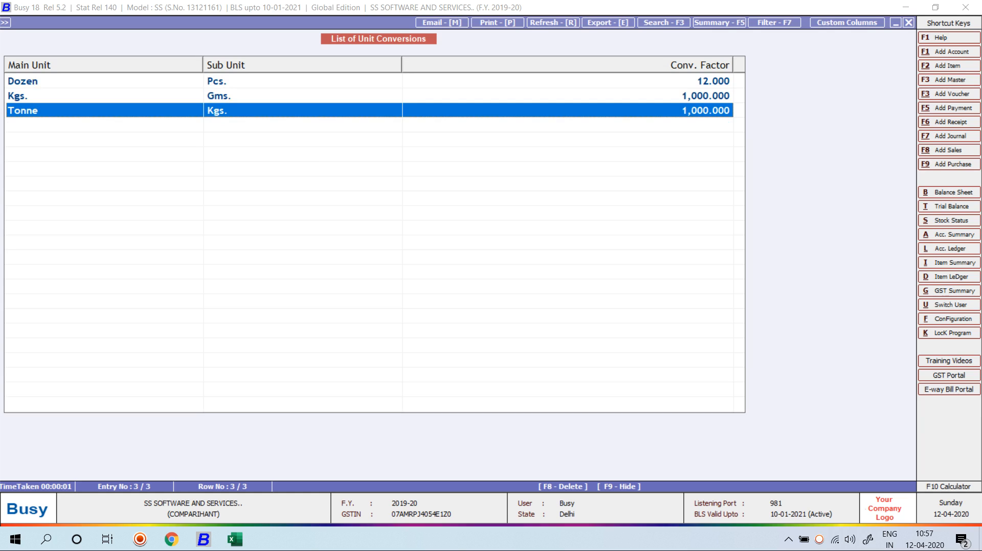
key("Escape")
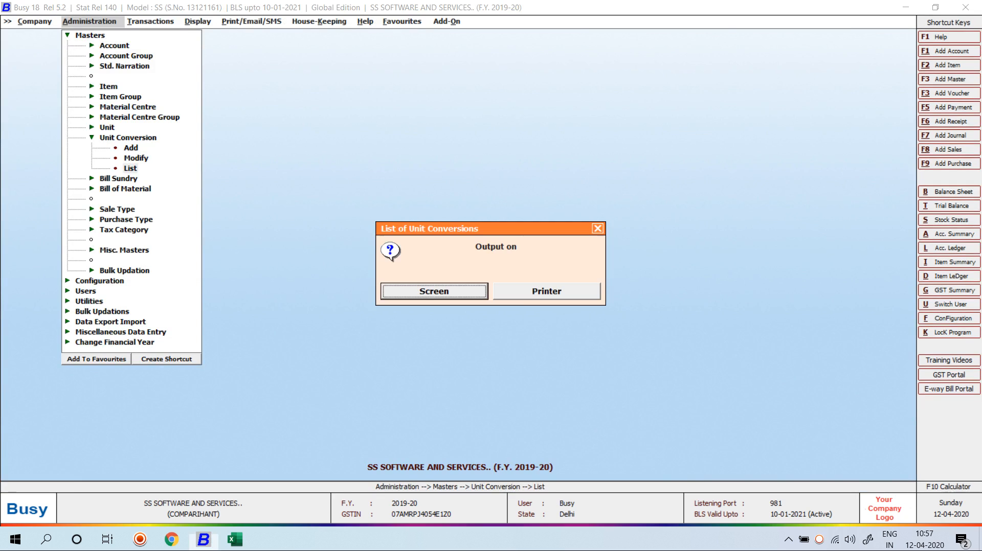
key("Escape")
Step: Add a unit conversion with main unit BAGS, sub unit ROLL and conversion factor 25, save it, and leave the form
key("Up")
key("Up")
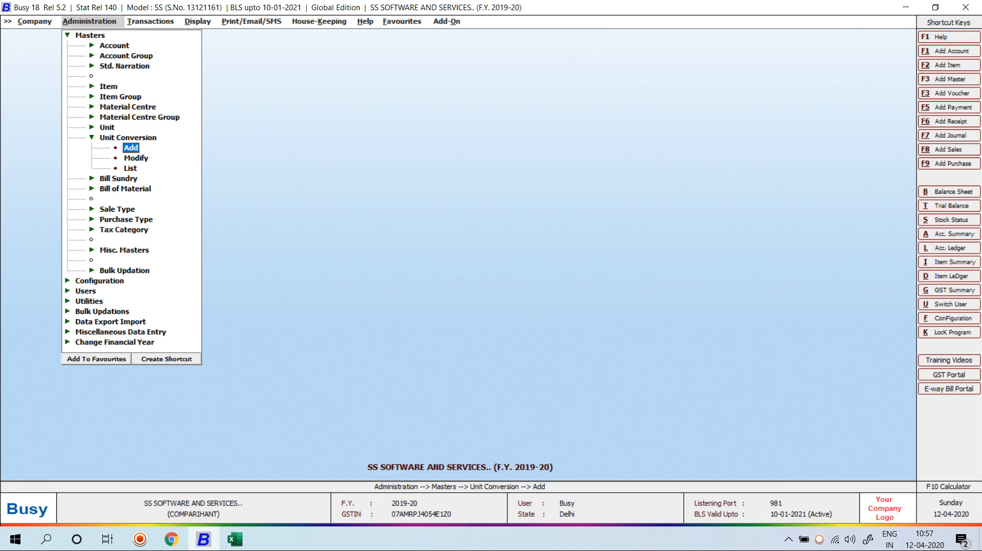
key("Return")
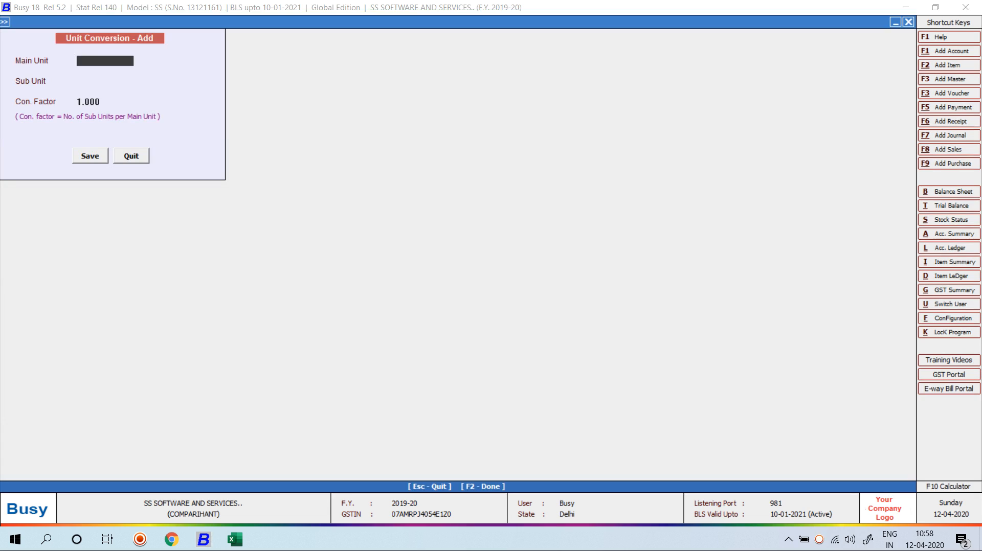
type("BAG")
key("Return")
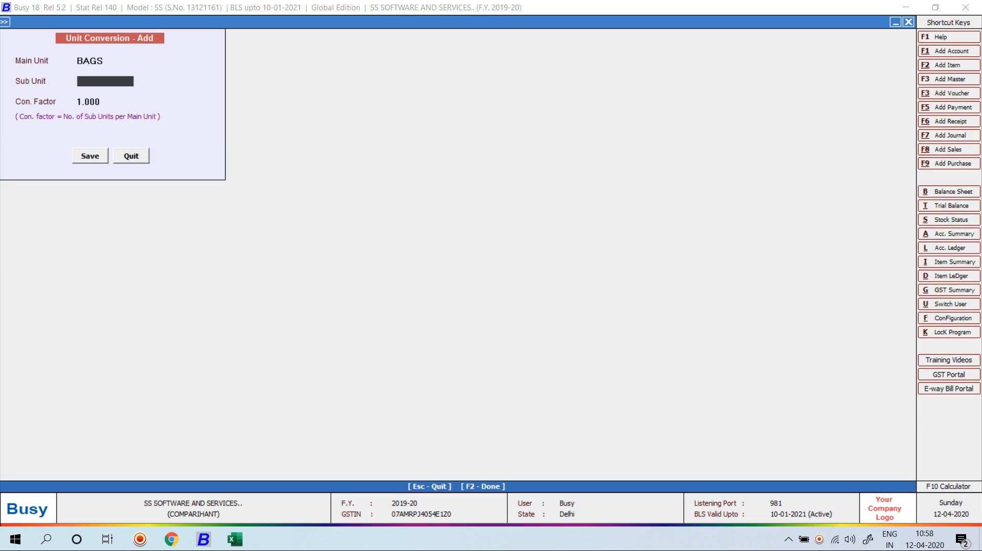
type("ROL")
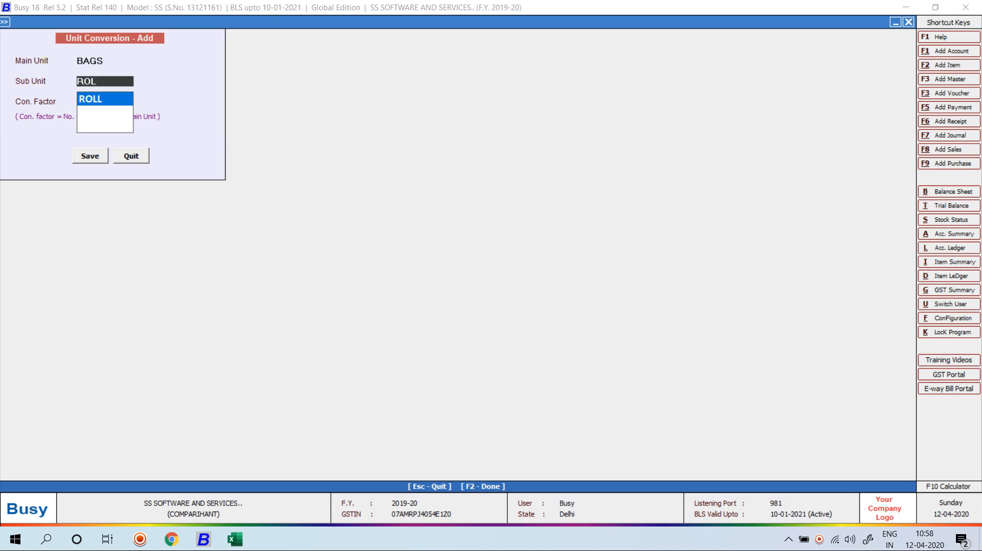
key("Return")
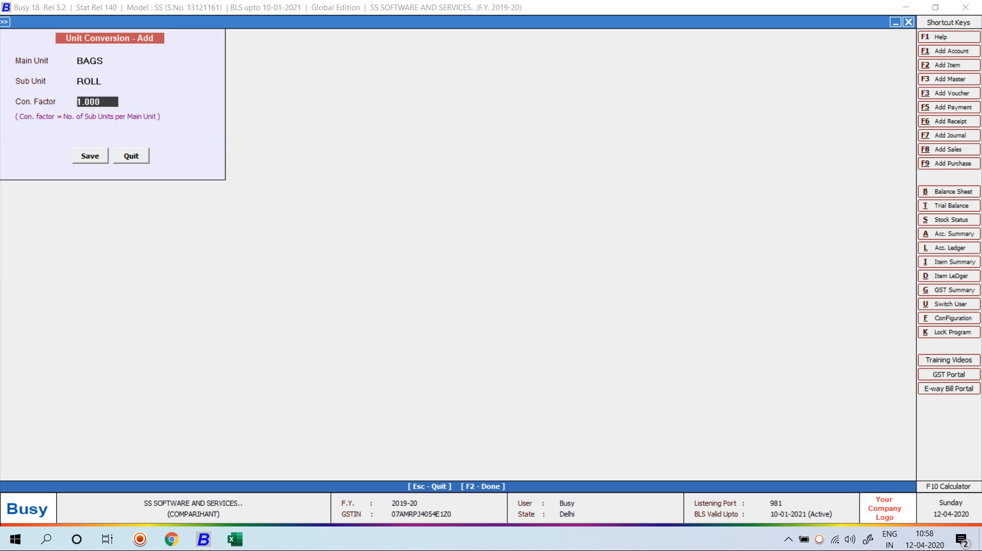
type("25")
key("Return")
key("Return")
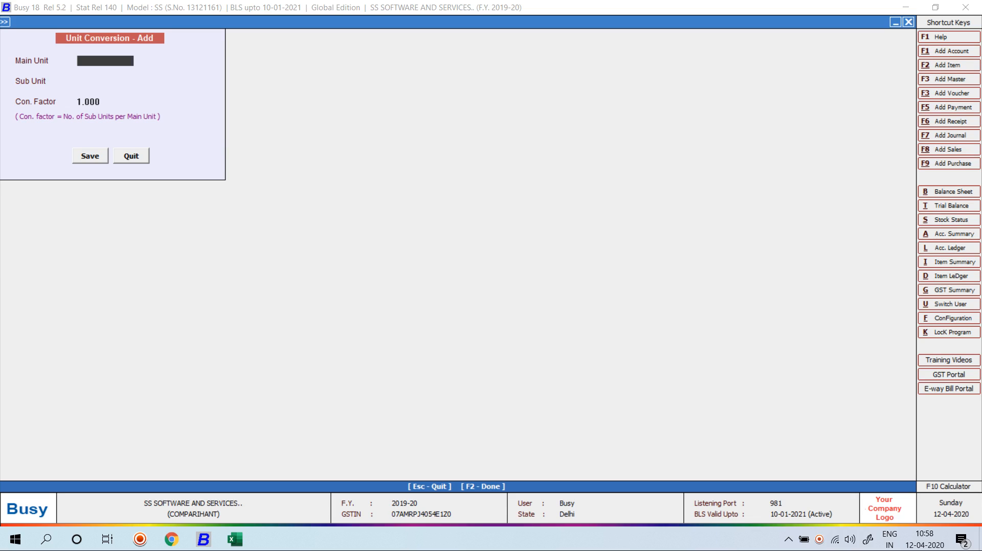
key("Escape")
Step: Display the list of unit conversions again and locate the BAGS to ROLL entry
key("Down")
key("Down")
key("Return")
key("Down")
key("Down")
key("Down")
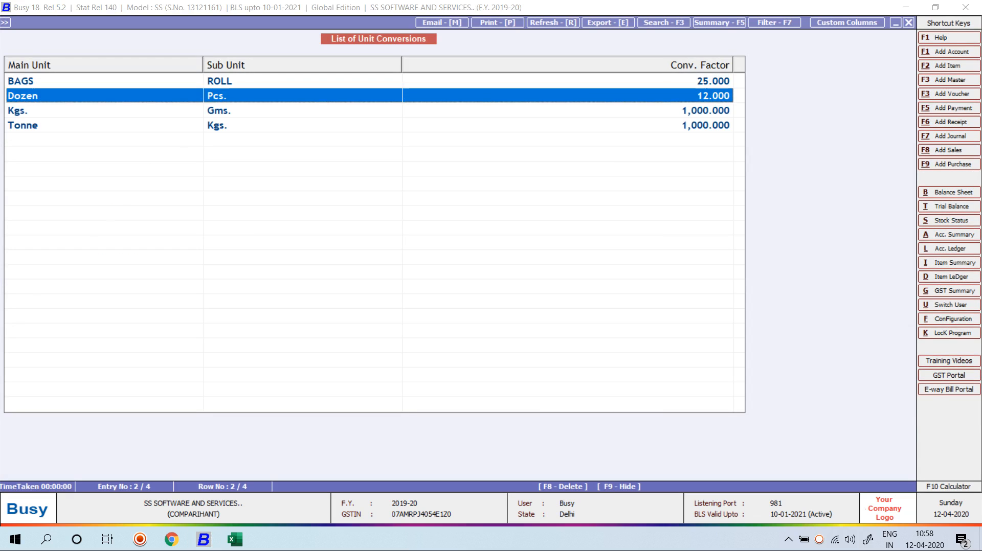
key("Up")
key("Up")
key("Up")
key("Down")
key("Up")
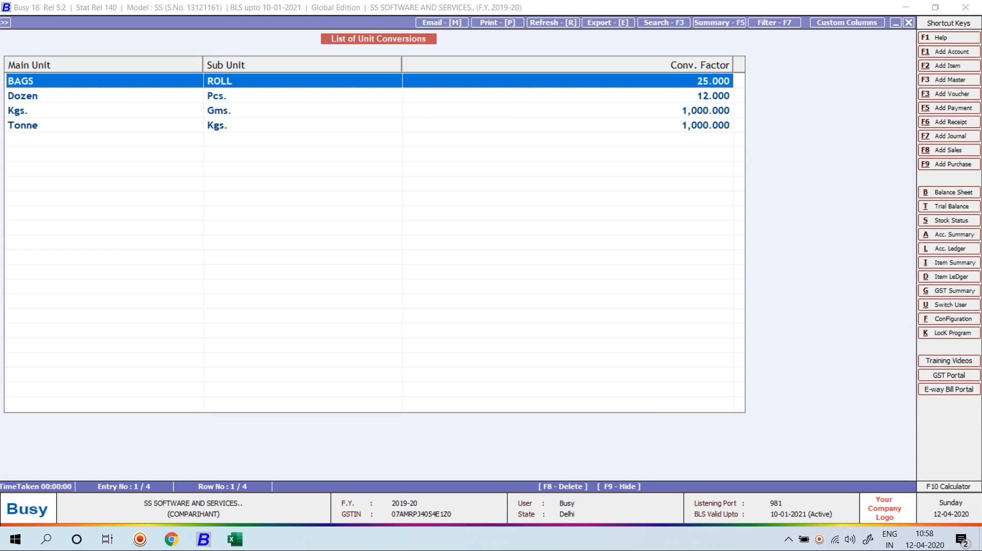
Step: Open the BAGS to ROLL conversion for modification, go through its fields without changing them, and close the conversion list
key("Return")
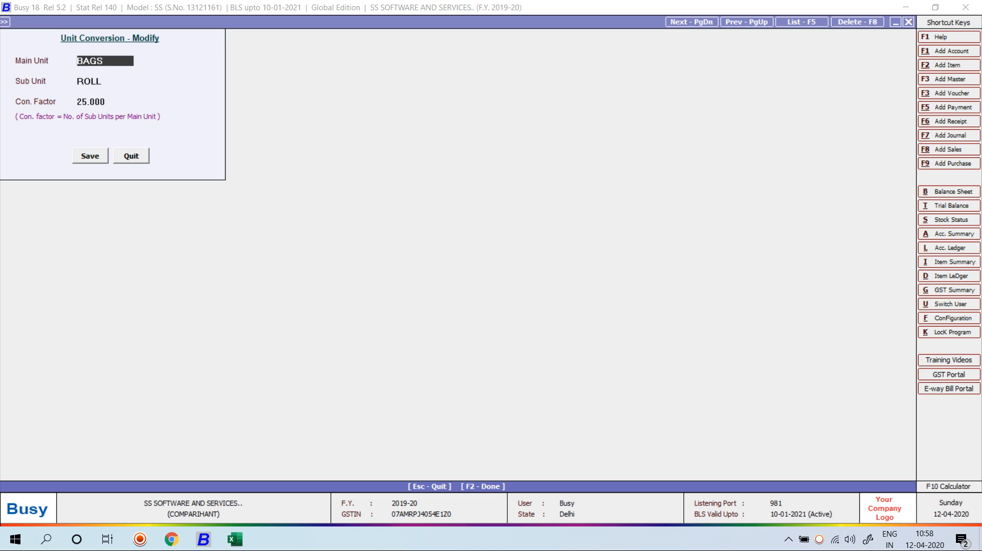
key("Return")
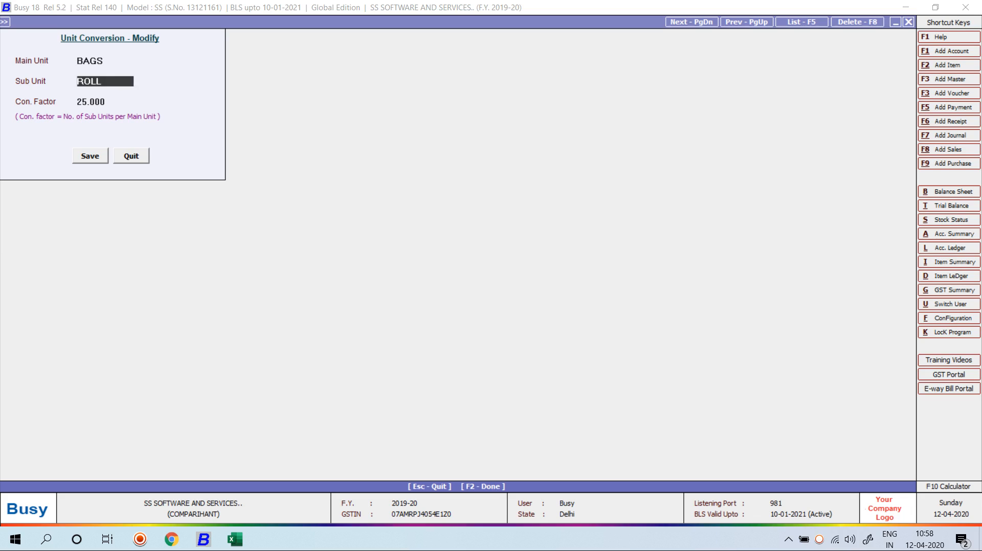
key("Return")
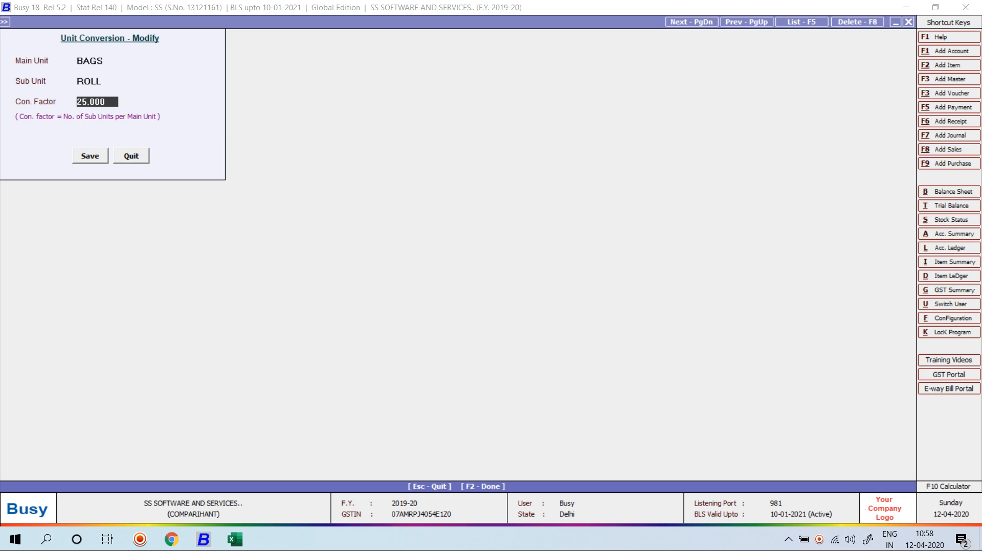
key("Return")
key("Return")
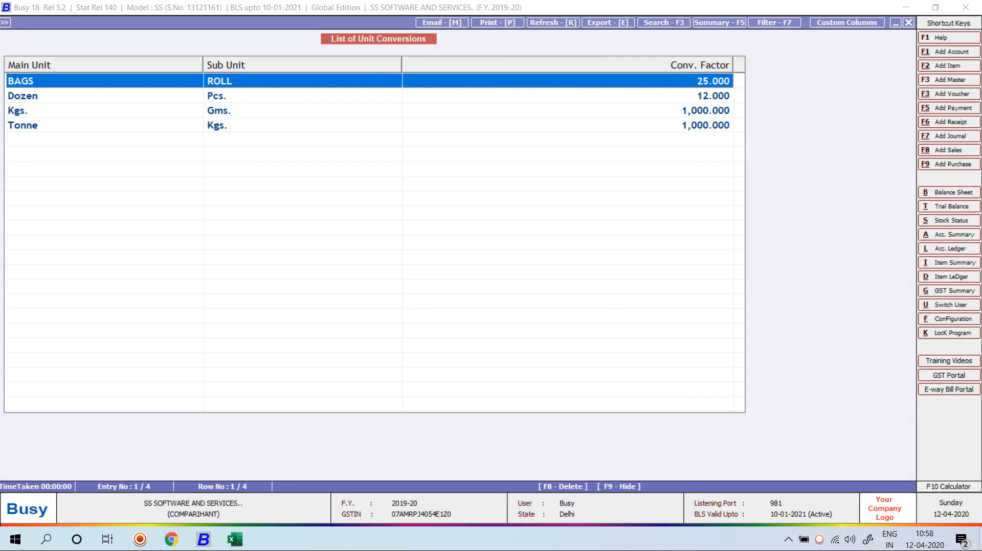
key("Escape")
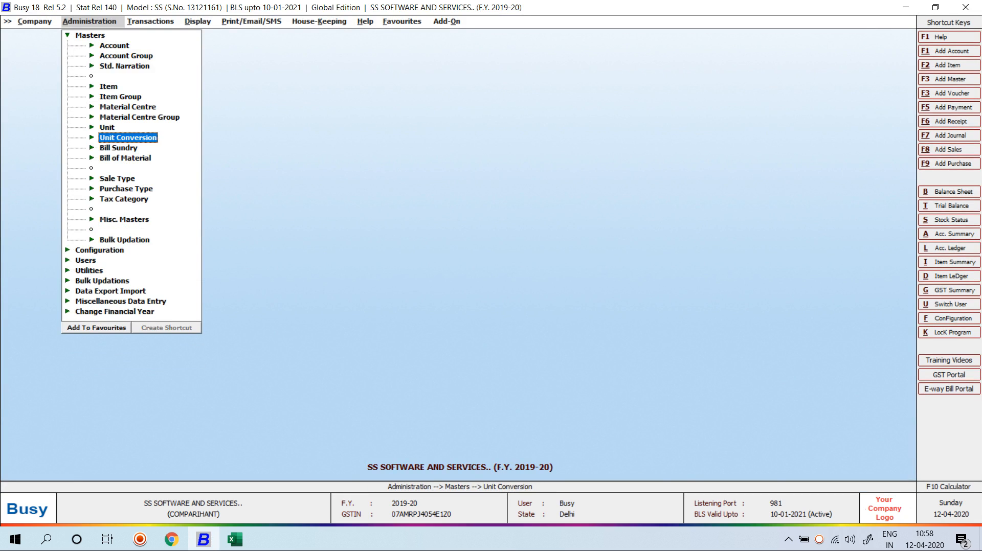
Step: Start a new purchase voucher dated 02-03-2020 with voucher number 7879 and purchase type L/GST-18%
key("Right")
key("Down")
key("Down")
key("Down")
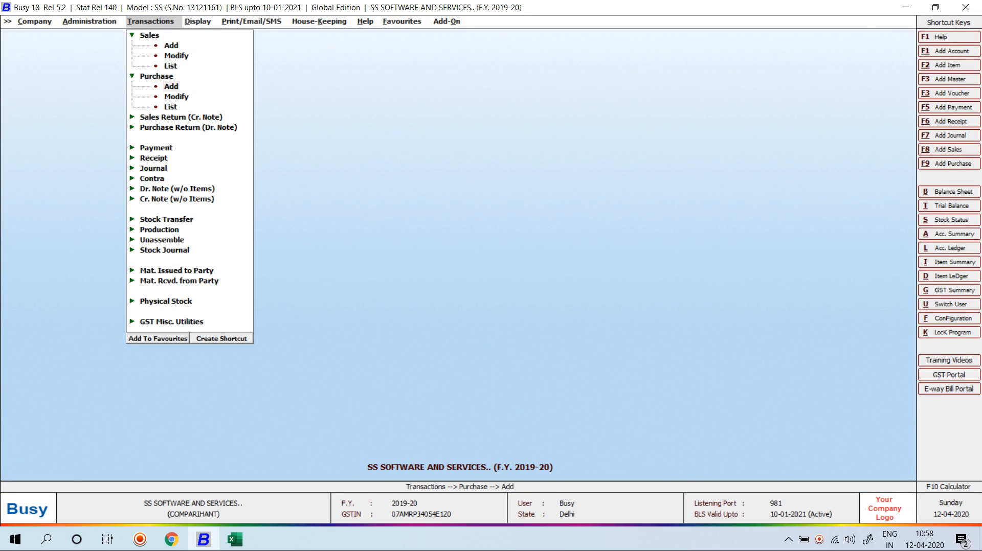
key("Return")
key("Return")
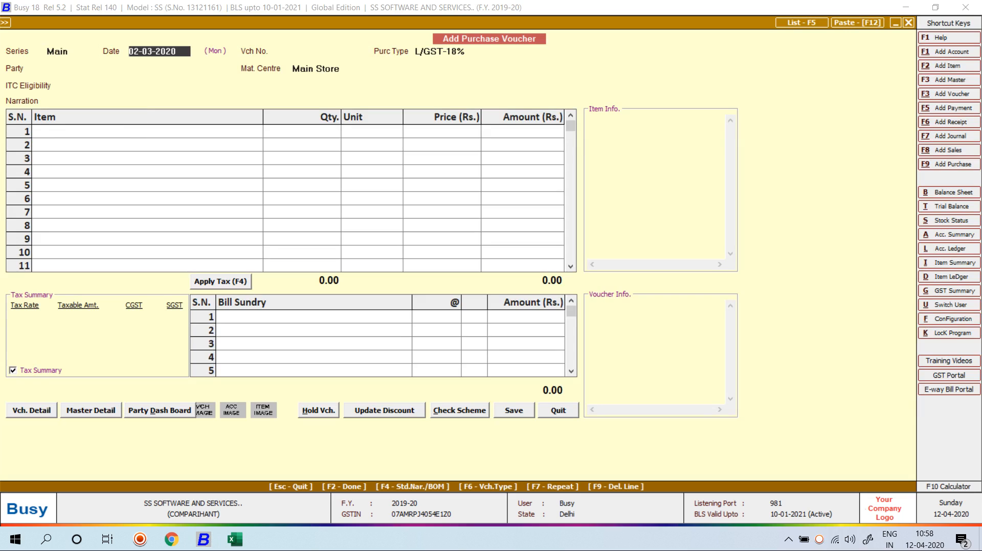
key("Return")
type("7879")
key("Return")
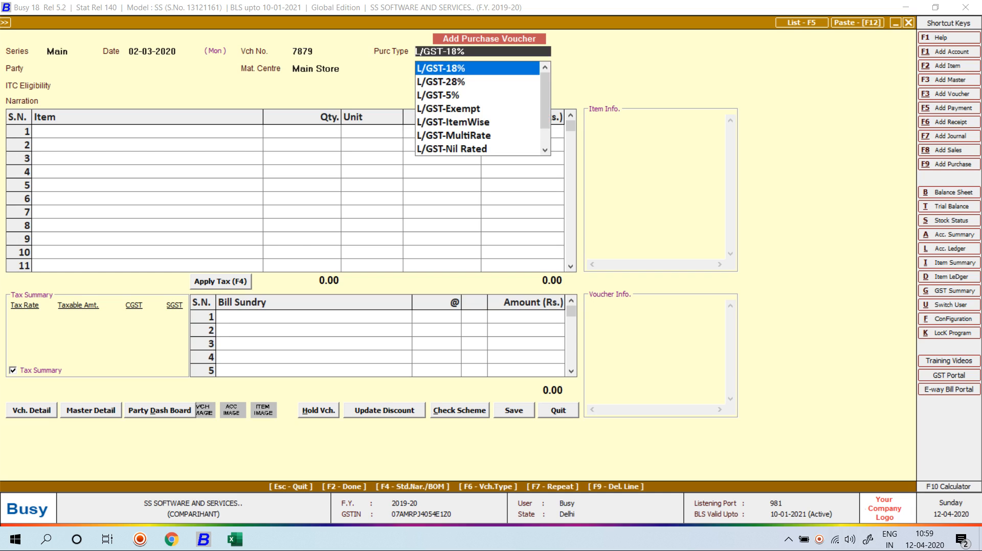
key("Return")
Step: Set the voucher's party to Busy Infotech Pvt. Ltd. and agree to continue with a tax invoice for an unregistered party
type("S")
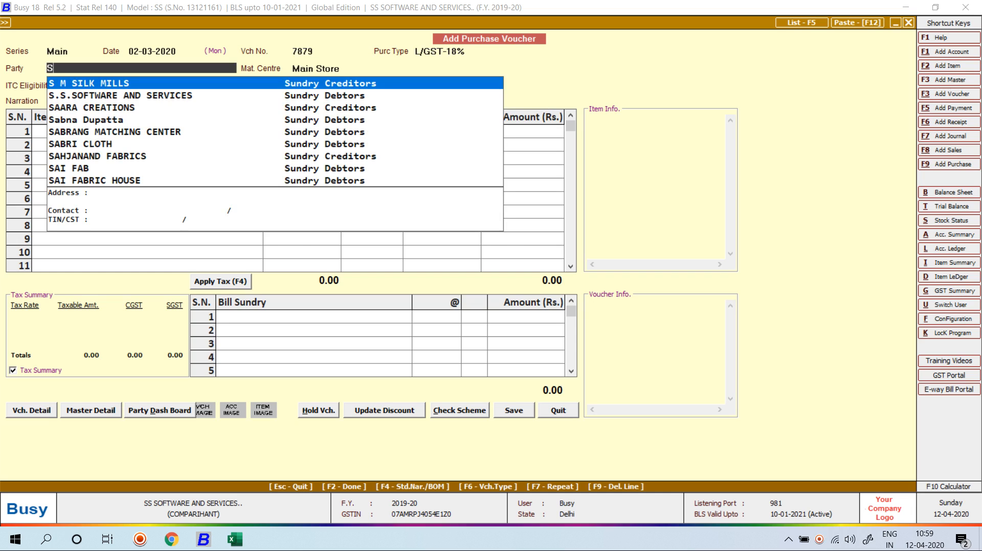
key("BackSpace")
type("BUSY")
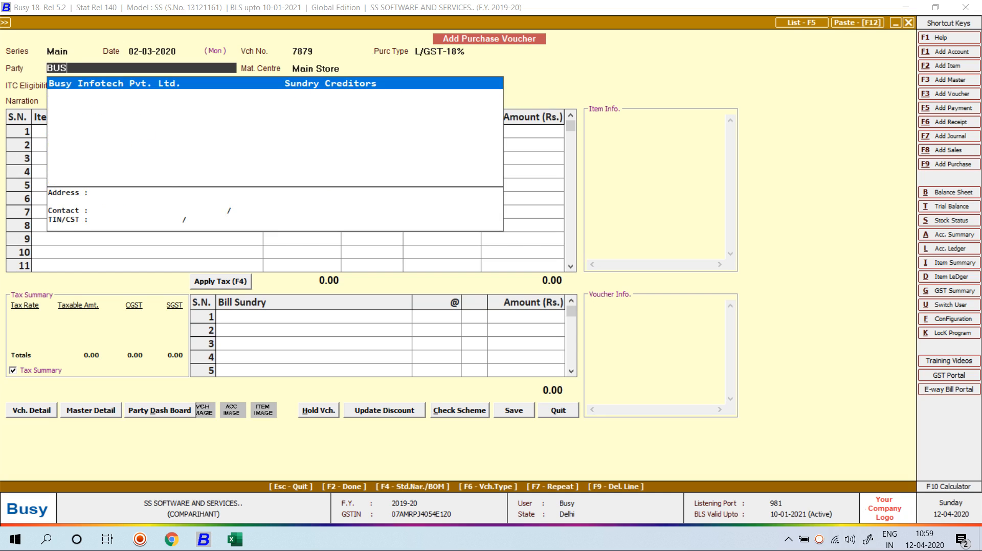
key("Return")
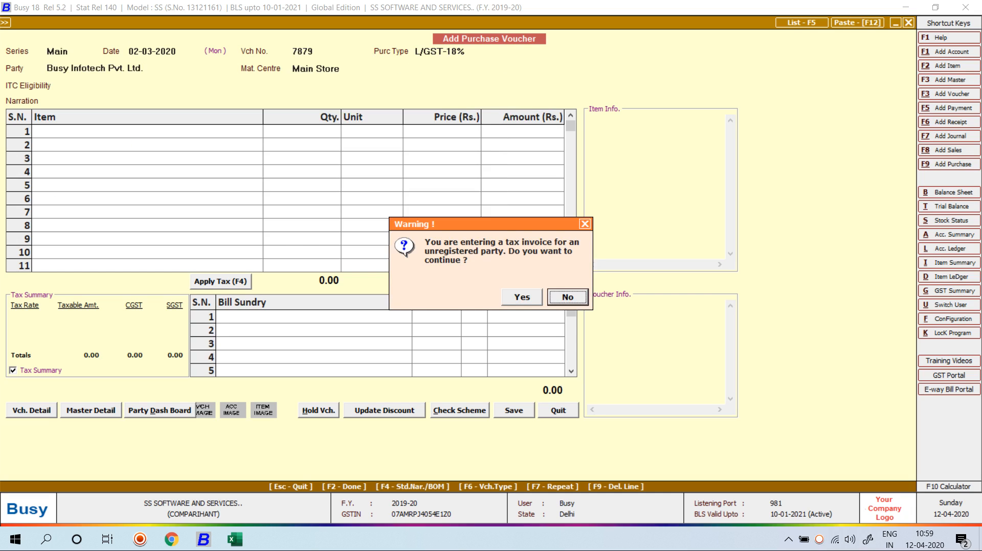
key("Left")
key("Return")
key("Return")
Step: Create a new item master named 5NO SLIDER FASTNERS in the General group with BAGS as its main unit
key("F2")
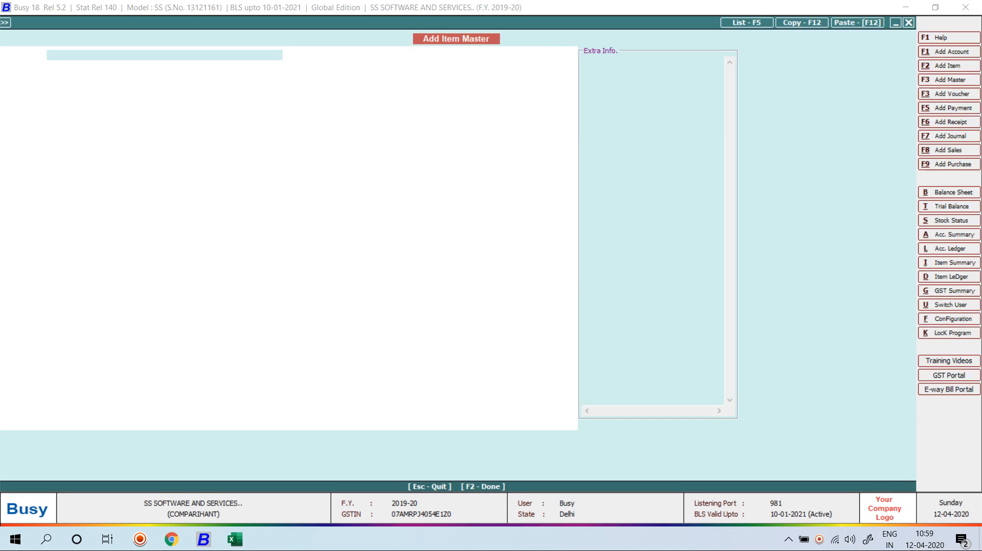
type("5NO")
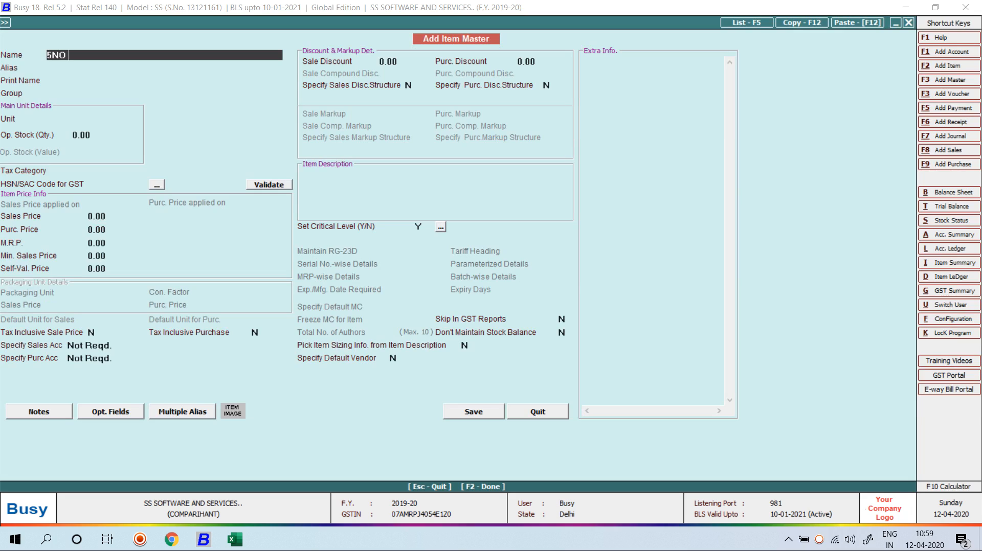
type(" SLIDER FASTNERS")
key("Return")
key("Return")
key("Return")
key("Down")
key("Return")
type("B")
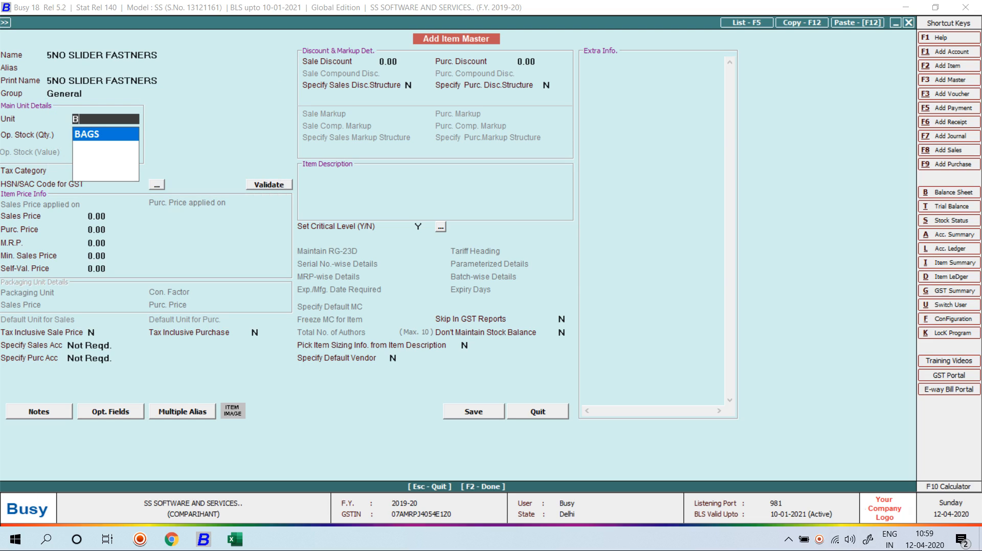
key("Return")
key("Return")
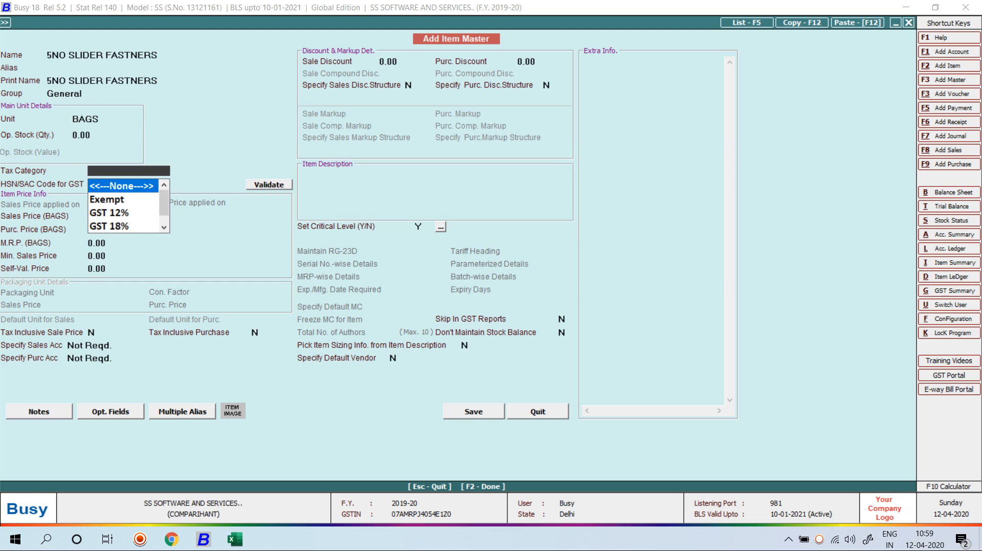
Step: Assign the GST 5% tax category and HSN code 9607 to the item
type("5")
key("Return")
key("Return")
key("Up")
type("9607")
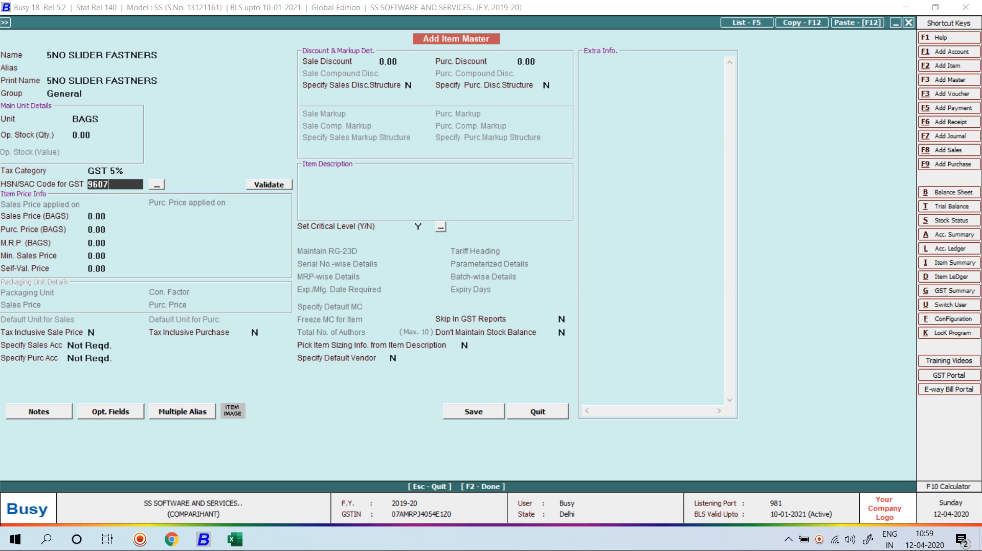
key("Return")
Step: Work out 750/25 in the built-in calculator and close it without changing the item
key("F10")
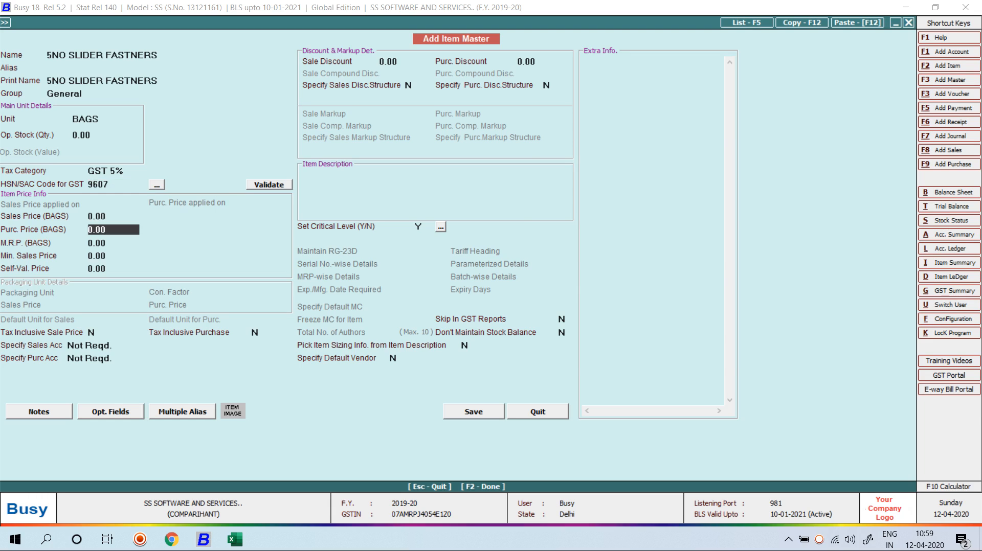
type("750/25")
key("Return")
key("Escape")
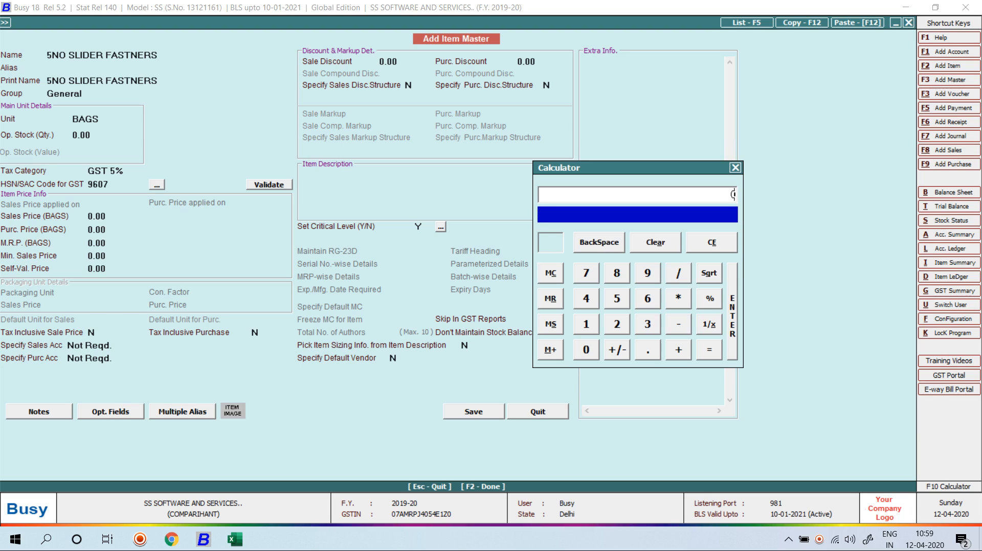
key("Escape")
Step: Set the item's purchase price to 750 and its sales price to 1250 per bag
type("7")
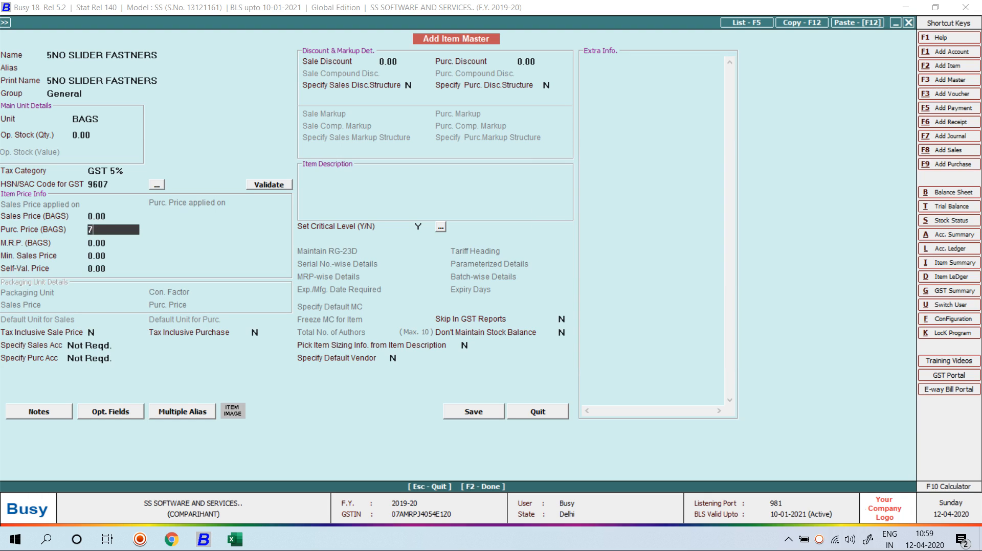
type("50")
key("Return")
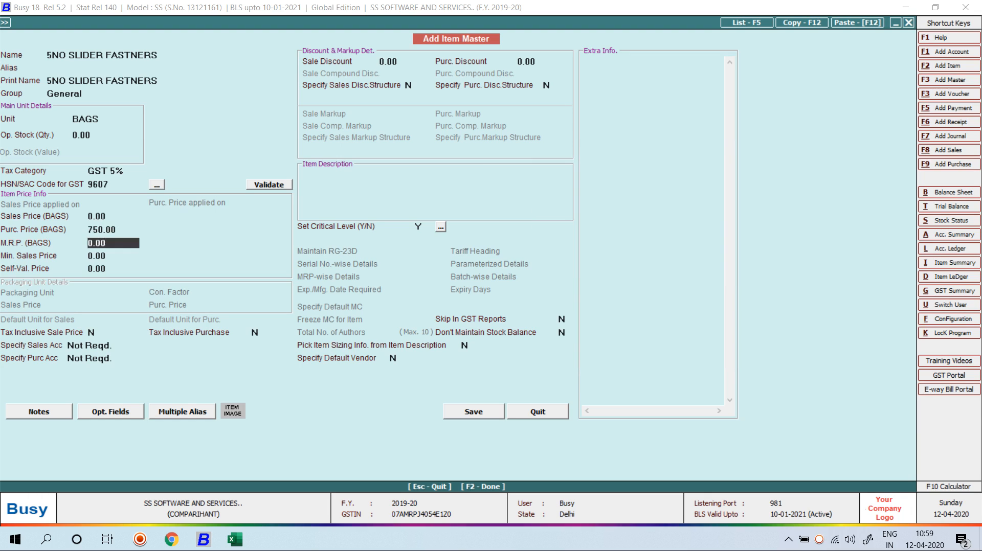
key("Up")
key("Up")
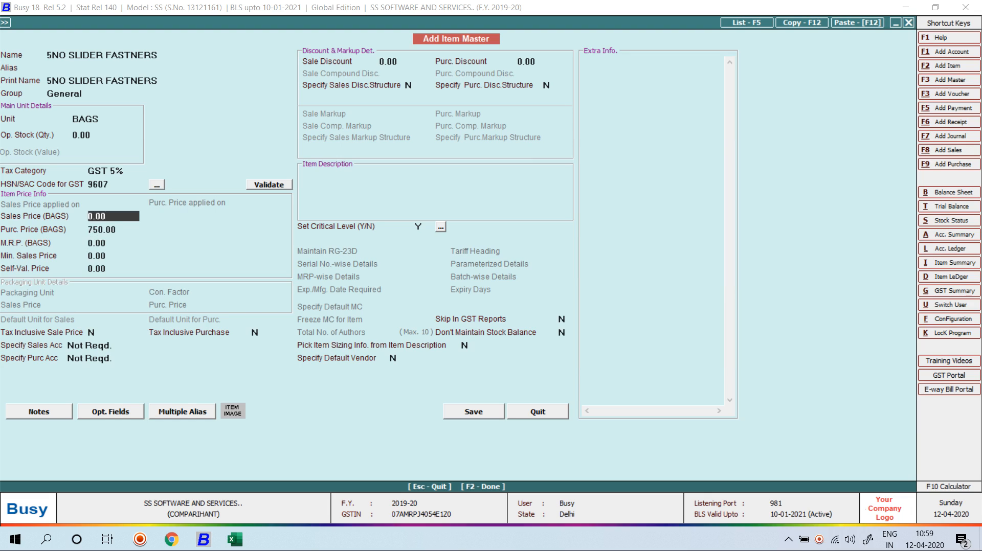
key("F10")
type("1250")
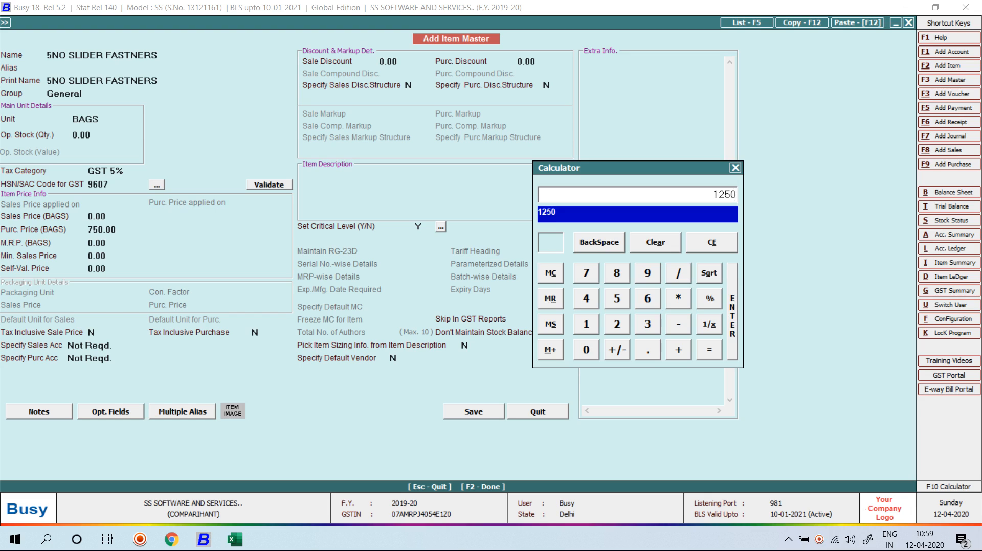
key("Return")
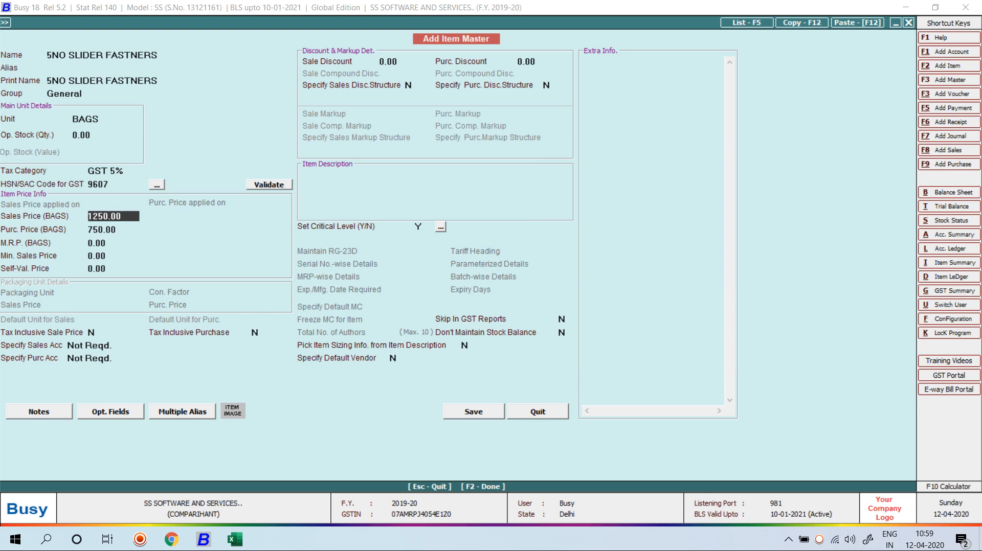
Step: Work out 1250/25 and then 1250/50 in the built-in calculator, and close it
key("F10")
type("12")
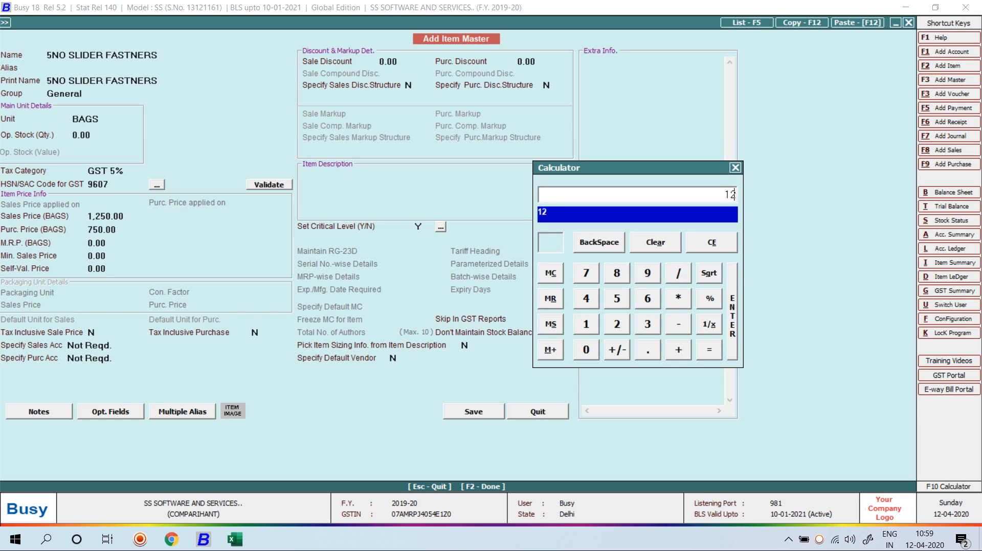
type("50/25")
key("Escape")
type("1250/50")
key("Escape")
key("Escape")
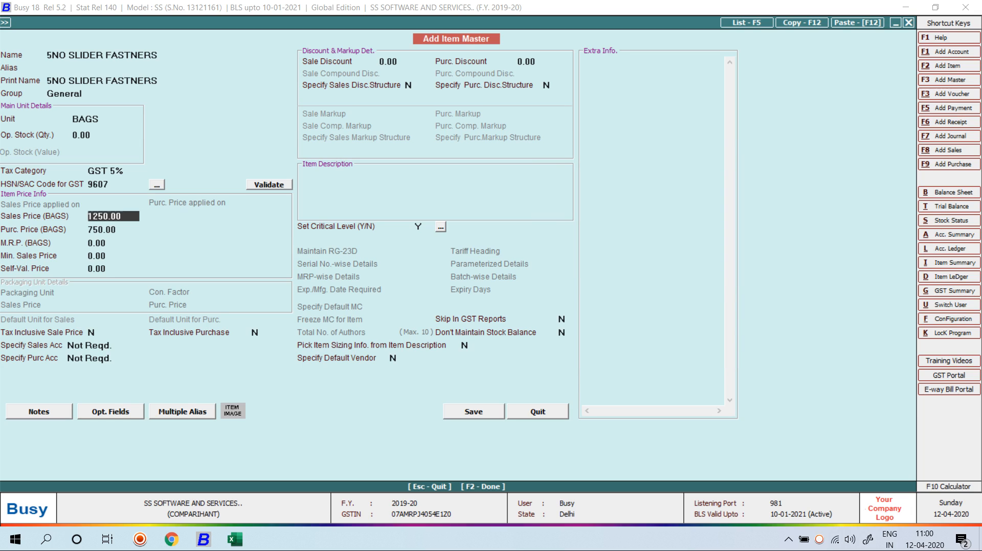
Step: Save the item and enter 10 BAGS of it at a price of 750 in the purchase voucher's first line
key("F2")
key("Return")
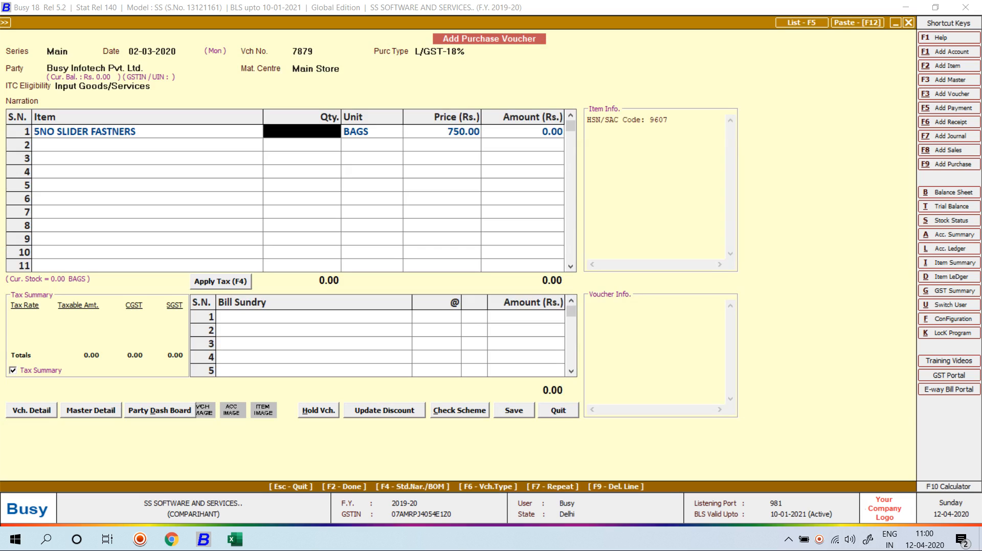
type("10")
key("Return")
key("Return")
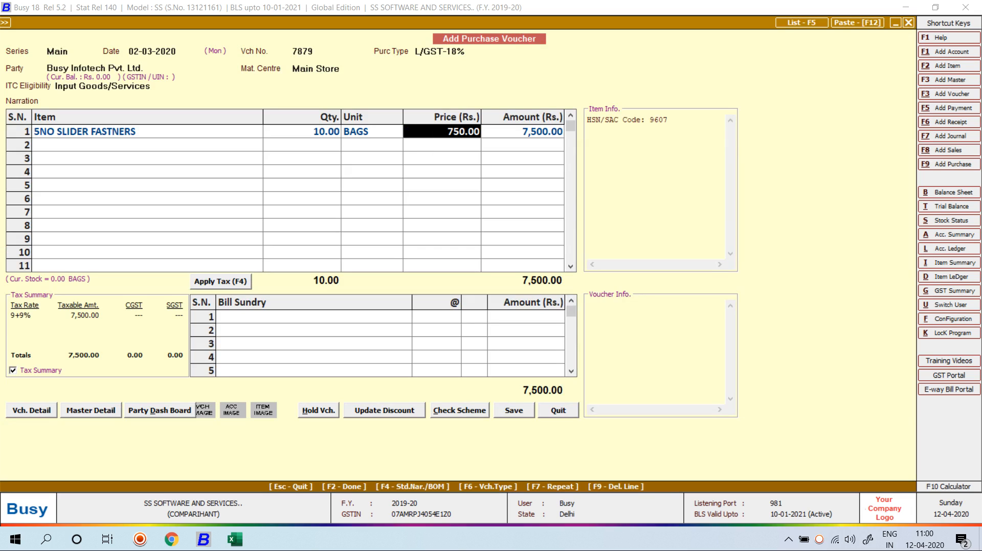
key("Return")
Step: Save the purchase voucher, agreeing to continue without charging CGST/SGST, and leave purchase entry
key("F2")
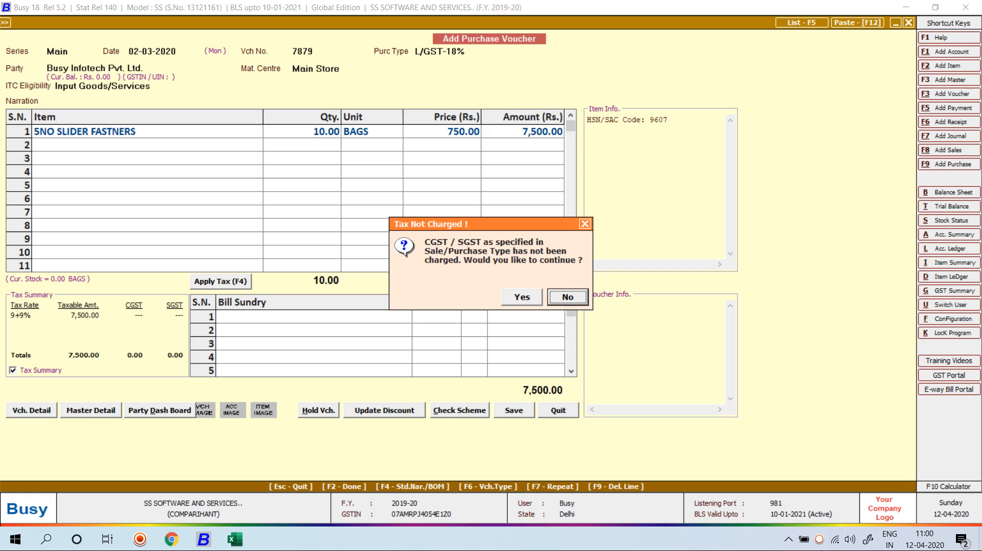
key("Left")
key("Return")
key("Left")
key("Return")
key("Left")
key("Return")
key("F2")
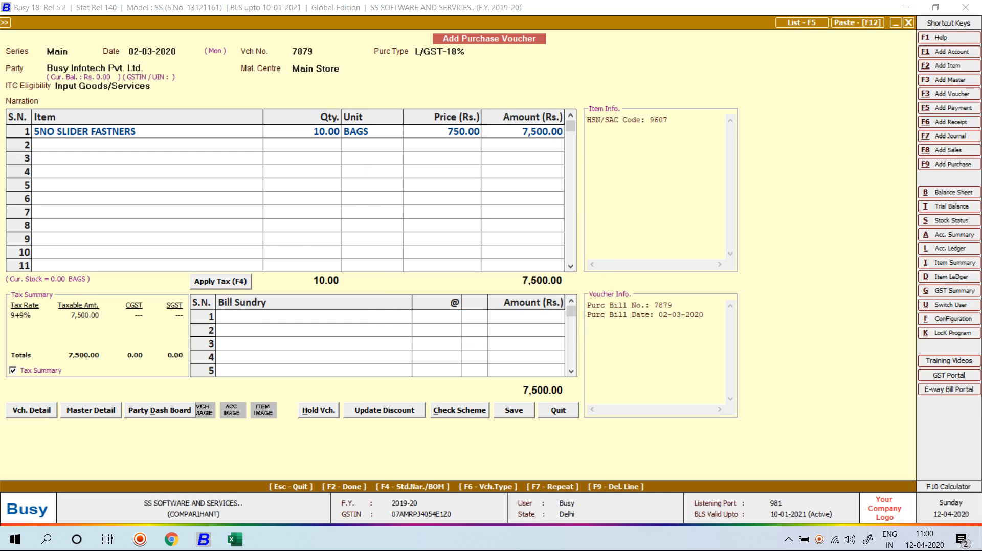
key("Escape")
Step: Start a new sales voucher dated 31-01-2020 and set Cash as its party
key("Up")
key("Up")
key("Up")
key("Up")
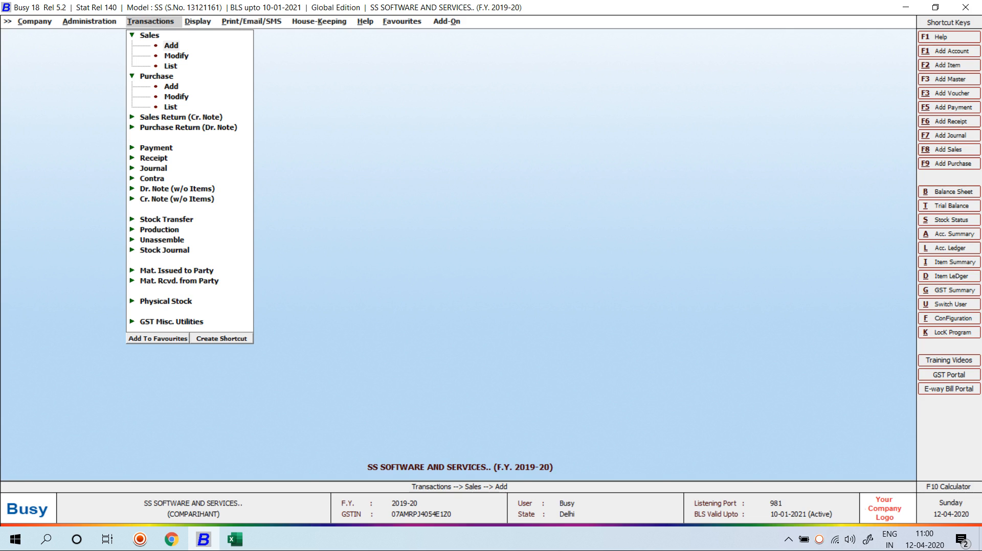
key("Return")
key("Return")
key("Return")
key("Return")
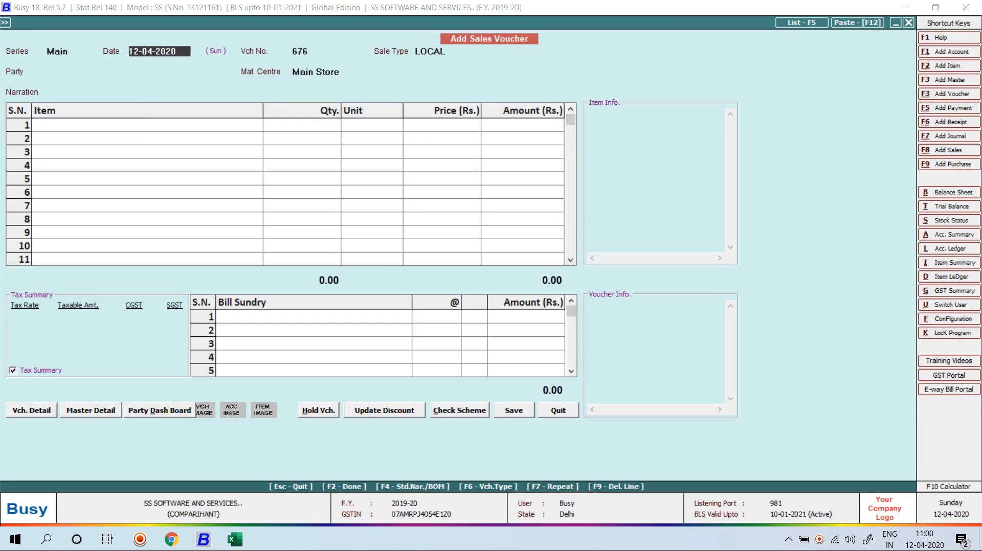
type("32")
key("BackSpace")
type("1-1")
key("Return")
key("Return")
type("CAS")
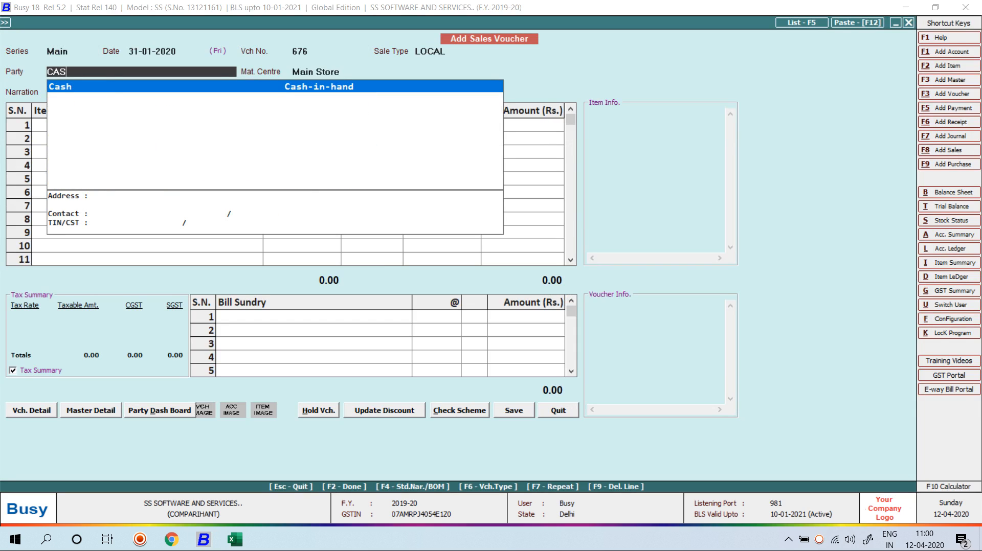
key("Return")
Step: Change the sales voucher's date to 31-03-2020 and proceed to the first item line, keeping Cash and Main Store
key("F2")
key("Escape")
key("Escape")
key("Escape")
key("Escape")
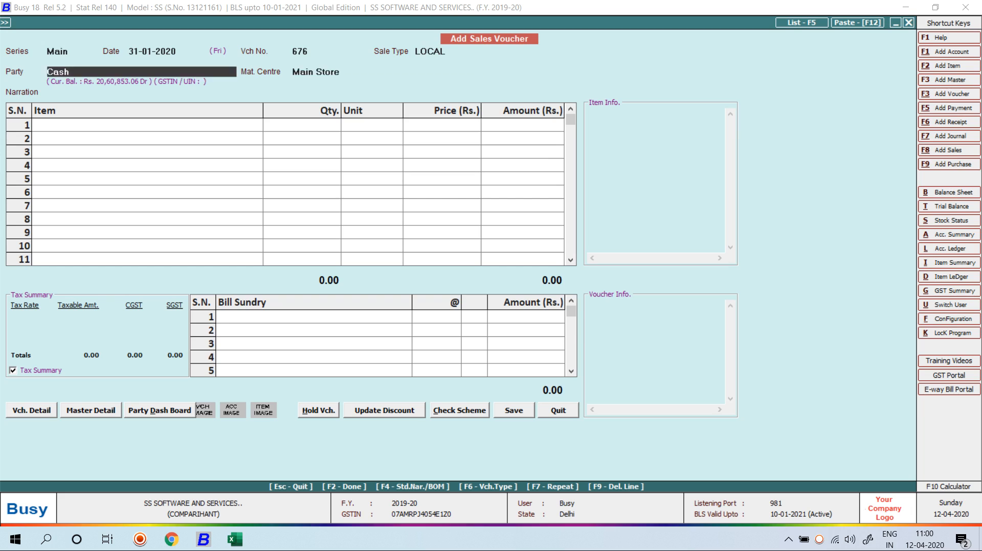
key("Return")
type("31-03")
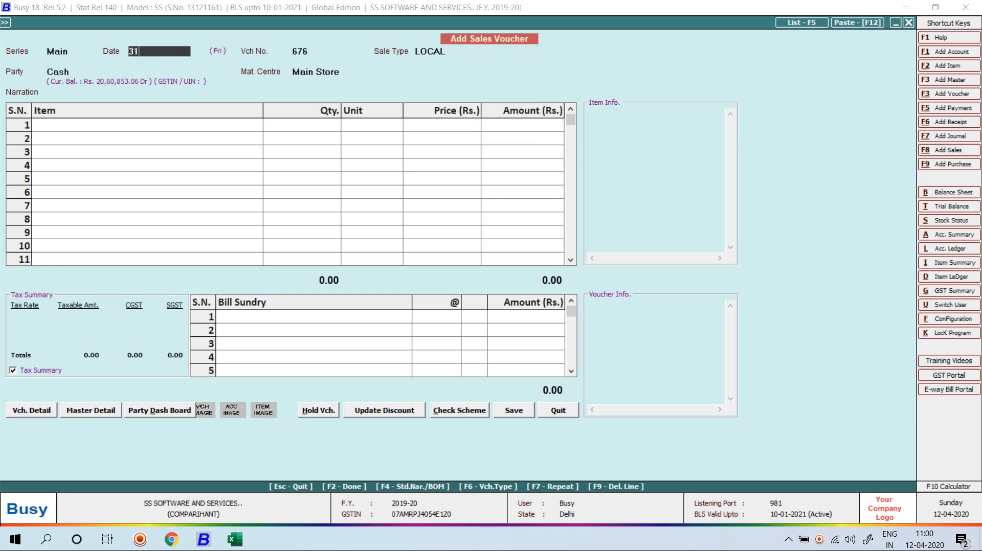
key("Return")
key("Return")
key("Return")
key("F2")
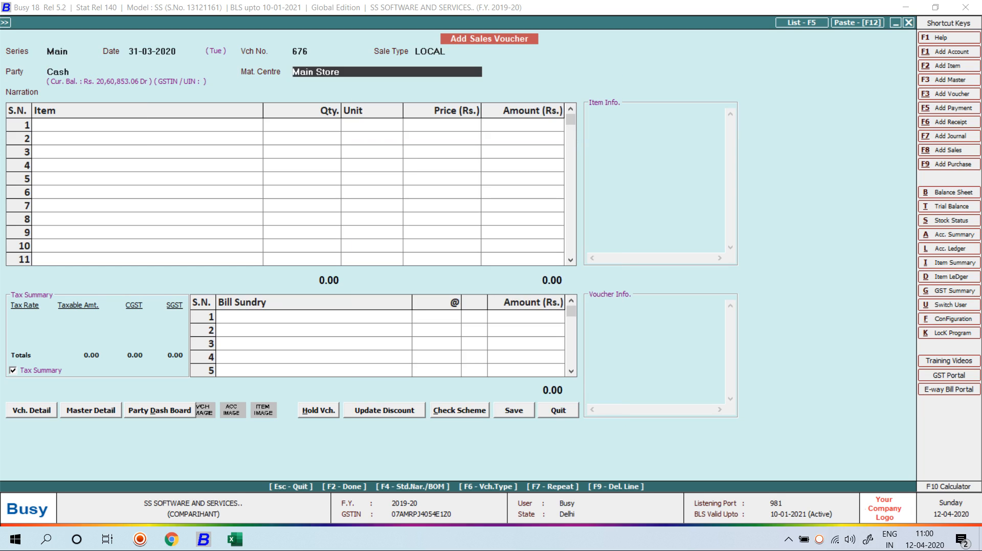
key("Return")
key("Return")
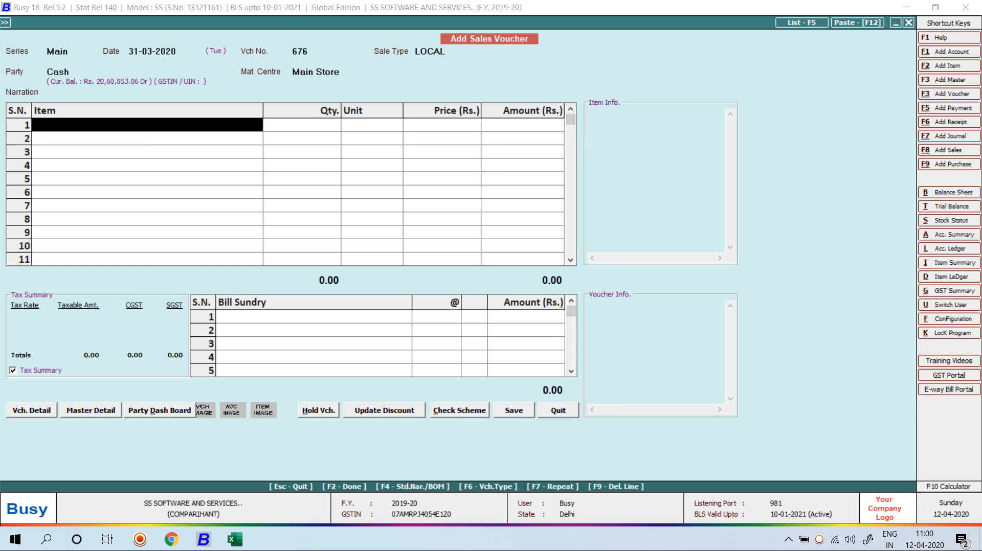
Step: Enter 5NO SLIDER FASTNERS with quantity 3 in the first line, trying Pcs. as the unit and then choosing ROLL
type("sLI")
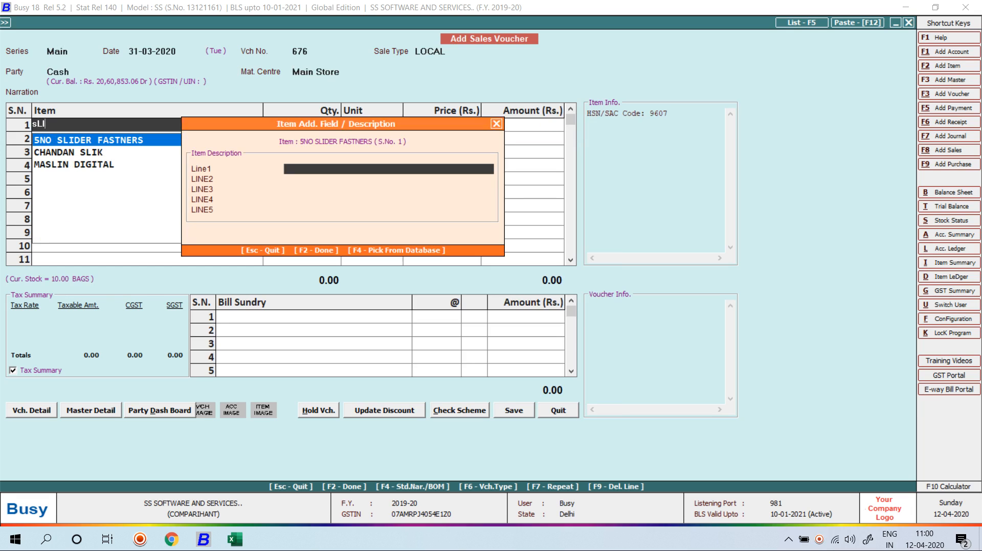
key("Return")
key("F2")
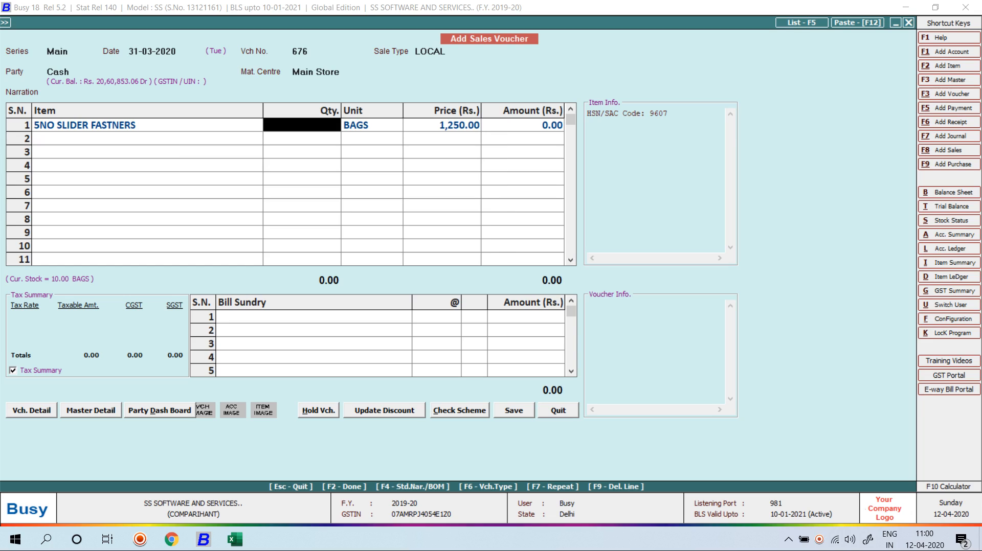
type("3")
key("Return")
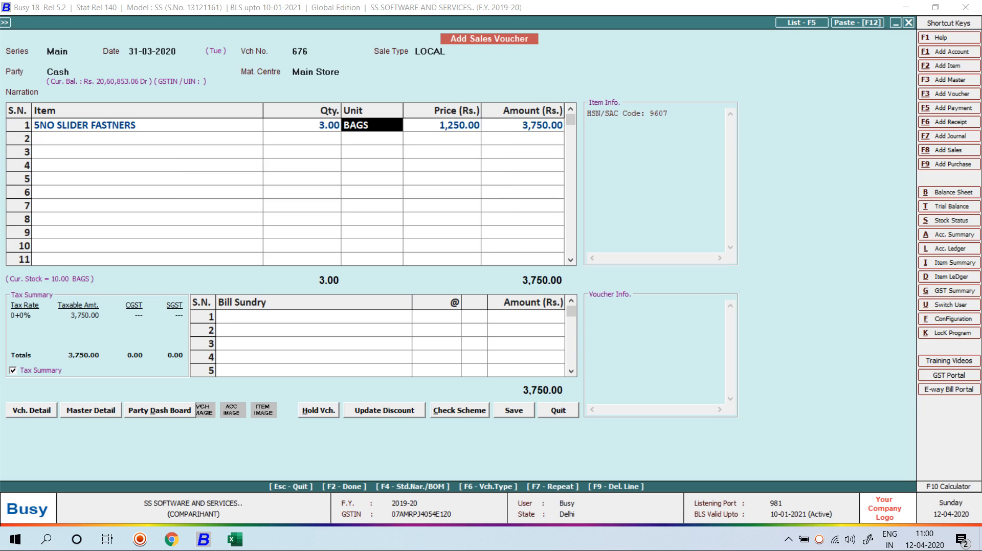
type("pCS")
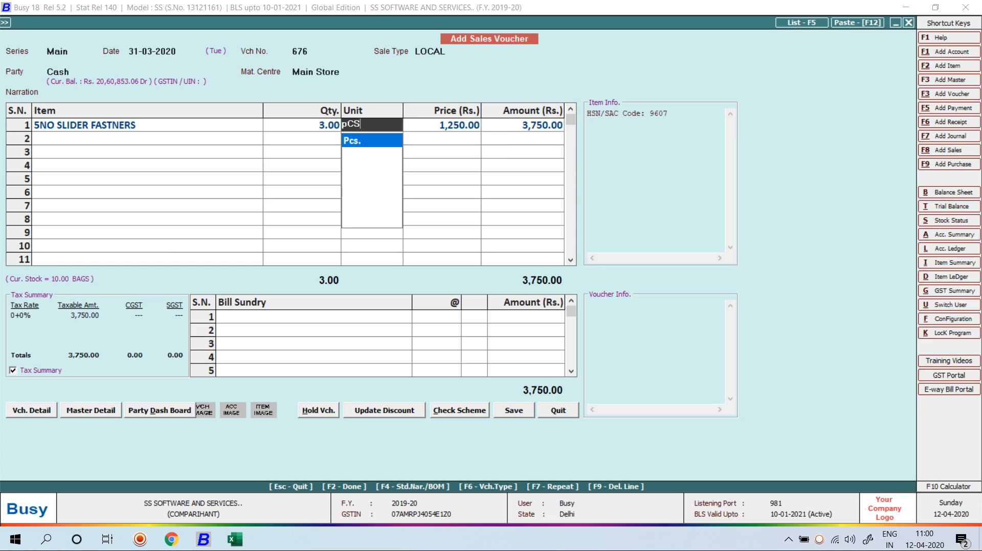
key("Return")
key("Return")
type("ROLL")
key("Return")
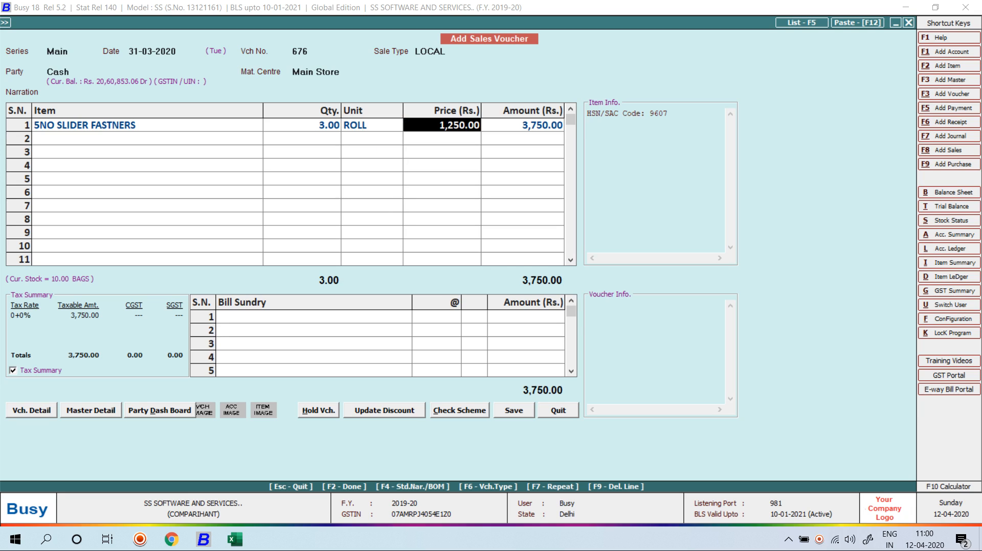
Step: Delete the 5NO SLIDER FASTNERS line from the sales voucher
key("Left")
key("Left")
key("Left")
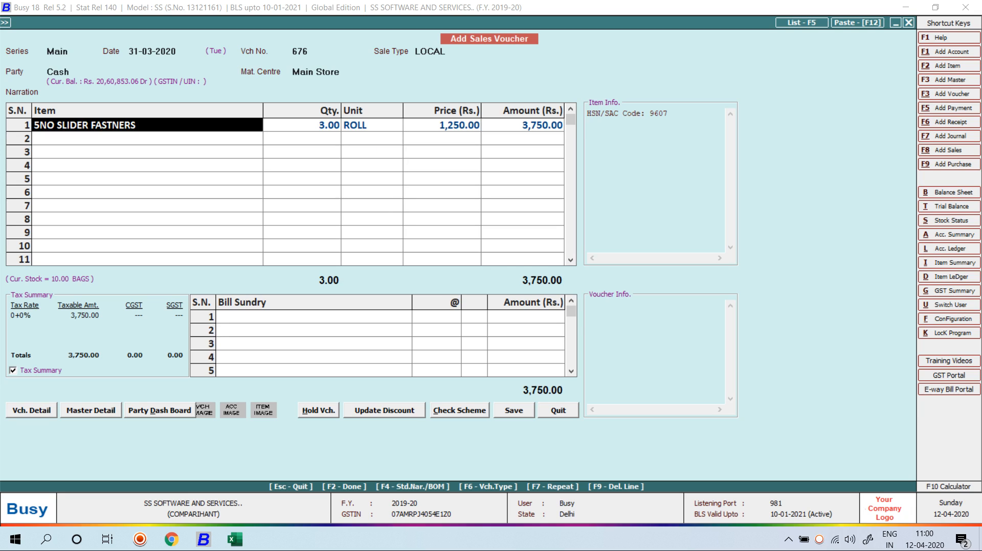
key("F9")
Step: Enter 5NO SLIDER FASTNERS again in the first line with quantity 3 and ROLL as the unit
type("5NO")
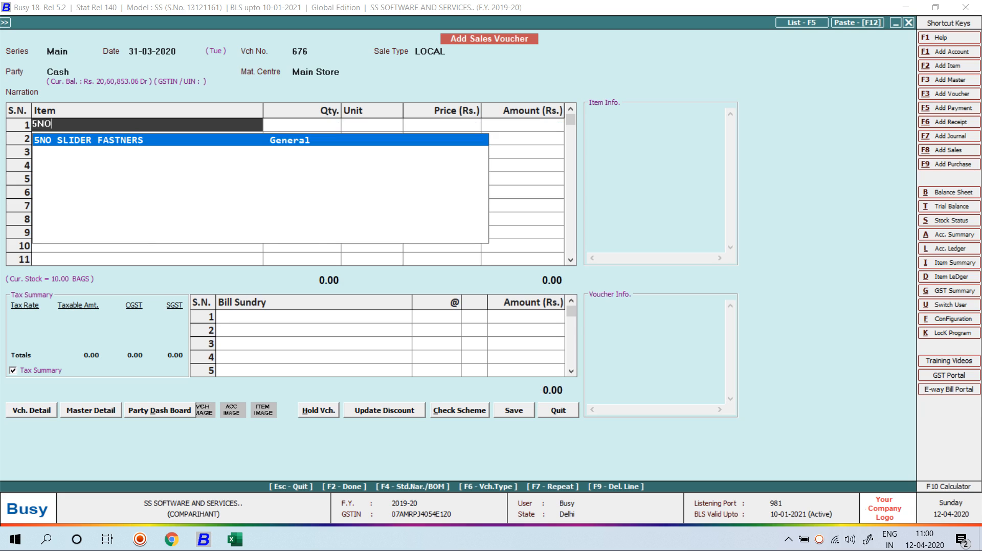
key("Return")
key("Return")
type("3")
key("Return")
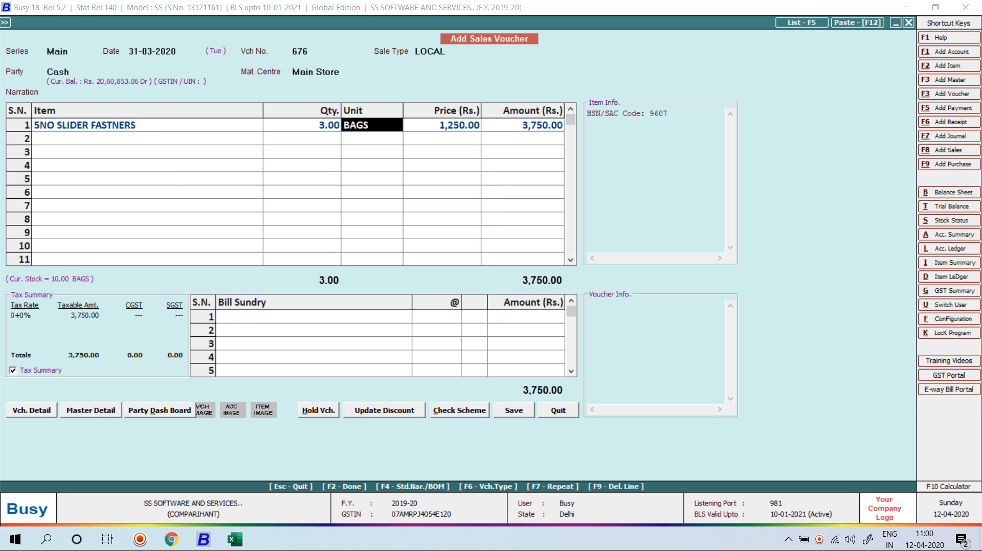
type("R")
key("Return")
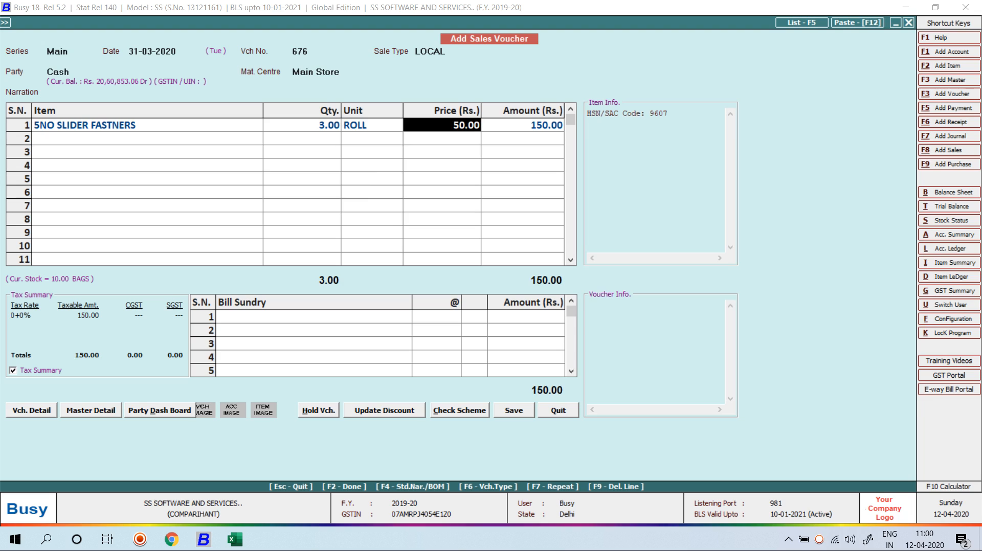
Step: Set the quantity of the 5NO SLIDER FASTNERS line to 25
key("Left")
key("Left")
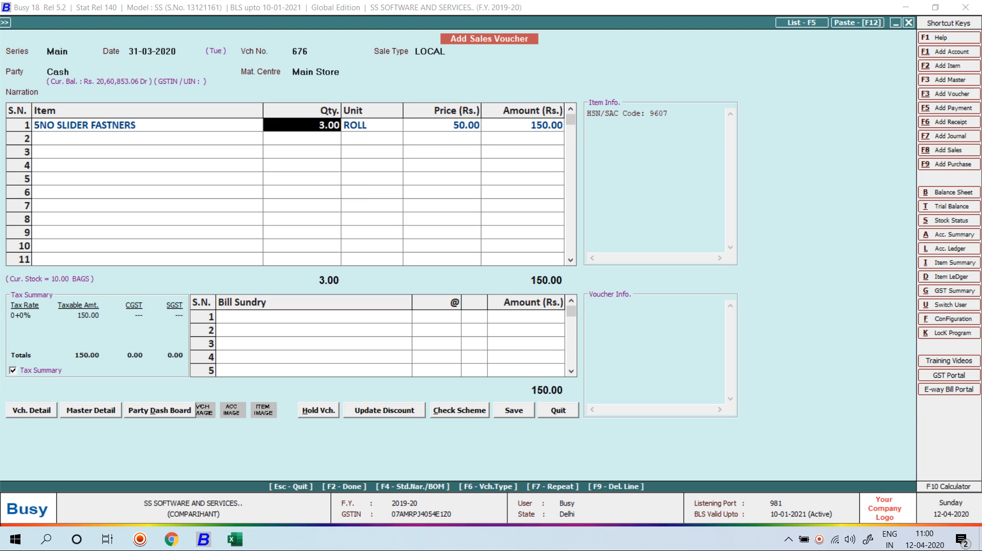
type("25")
key("Return")
key("Left")
key("Right")
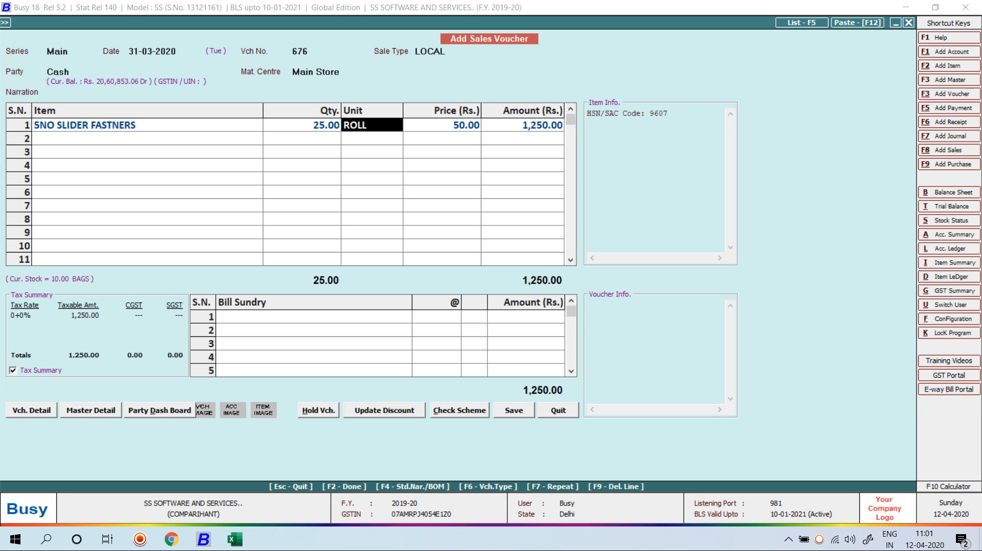
Step: Quit the sales voucher without saving it
key("Escape")
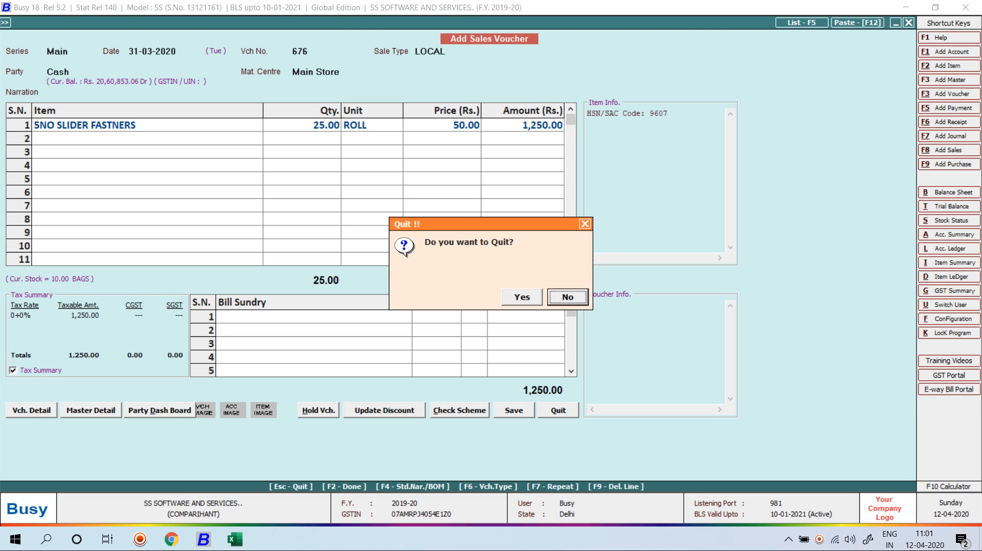
key("Left")
key("Return")
Step: Open a blank form for adding a new bill sundry master
key("Left")
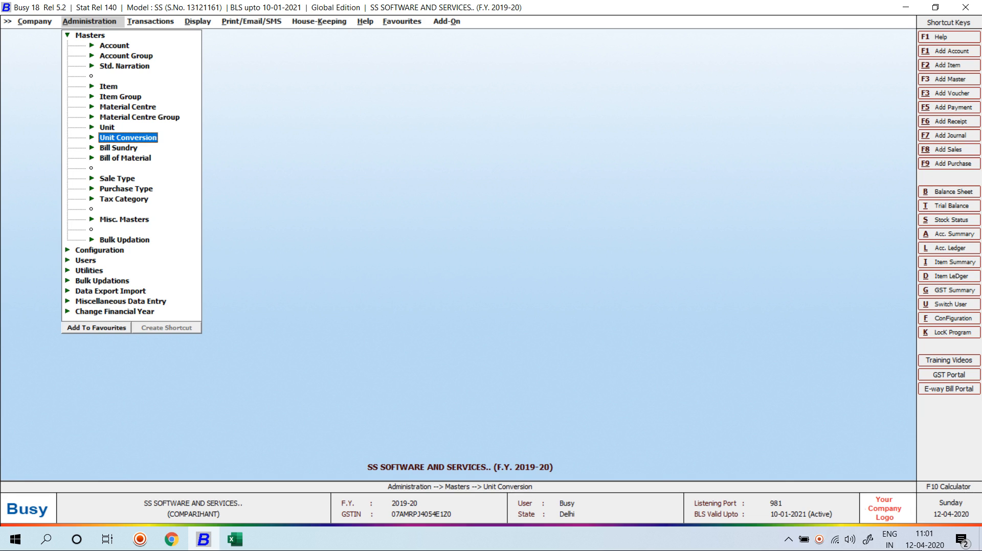
key("Down")
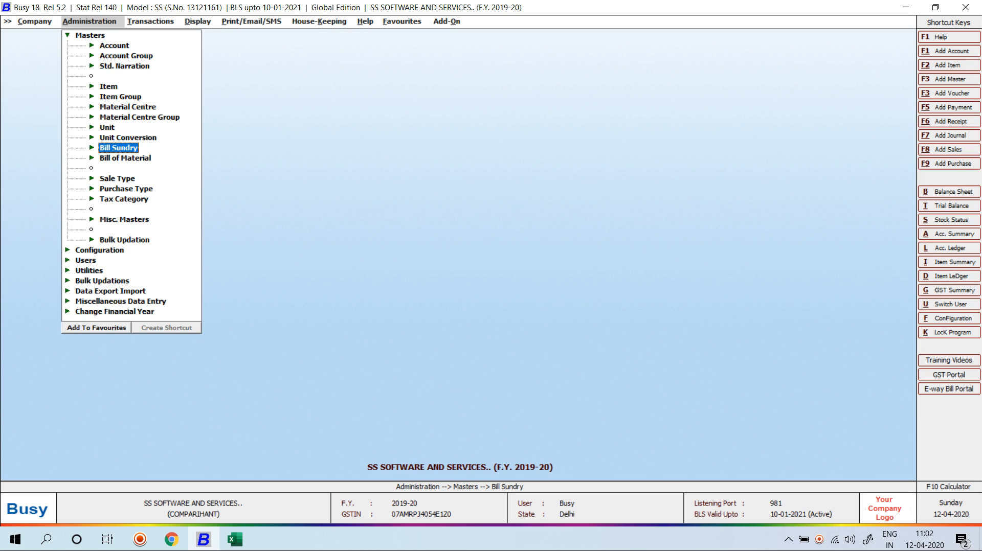
key("Return")
key("Down")
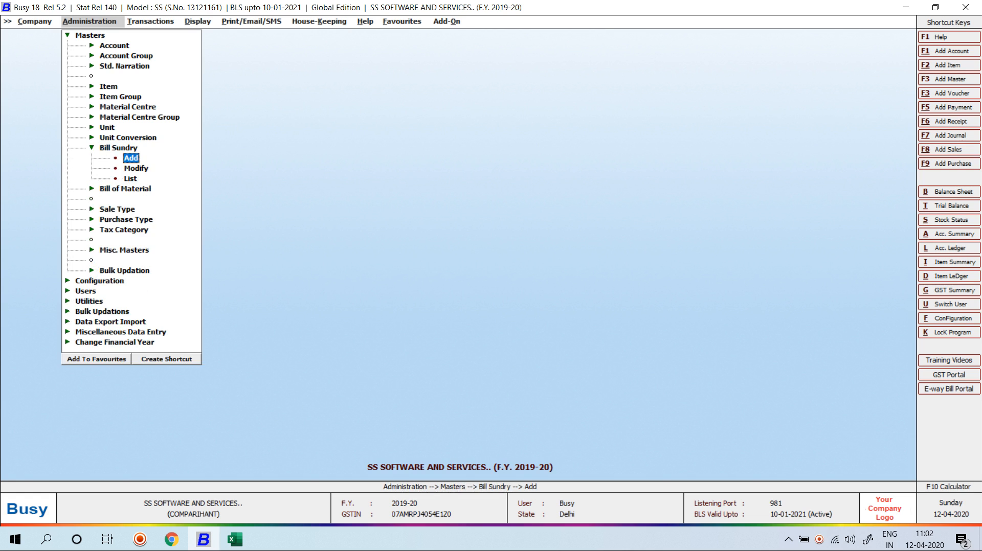
key("Return")
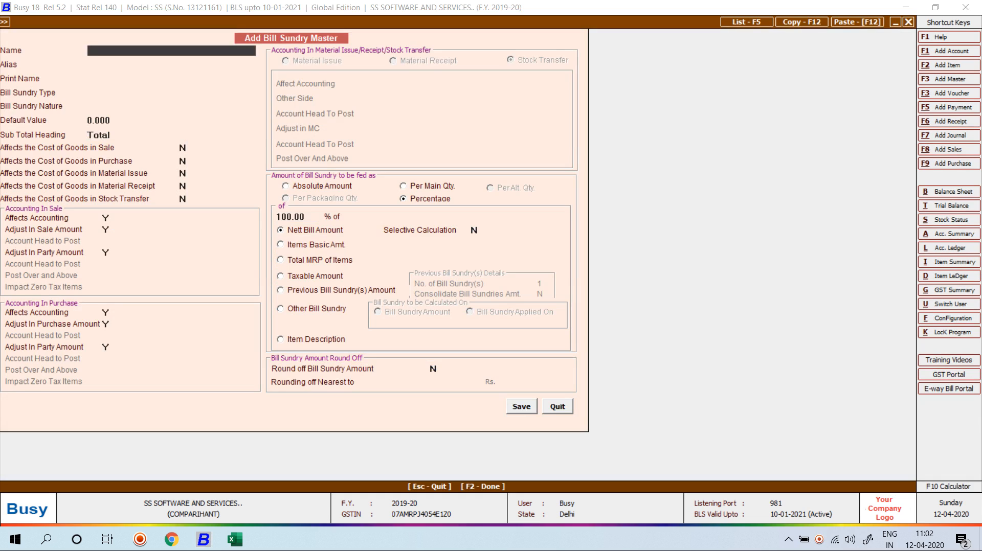
Step: Name the bill sundry OTHER EXP, keep the same print name and set its type to Additive
type("OTHER EXP")
key("Return")
key("Return")
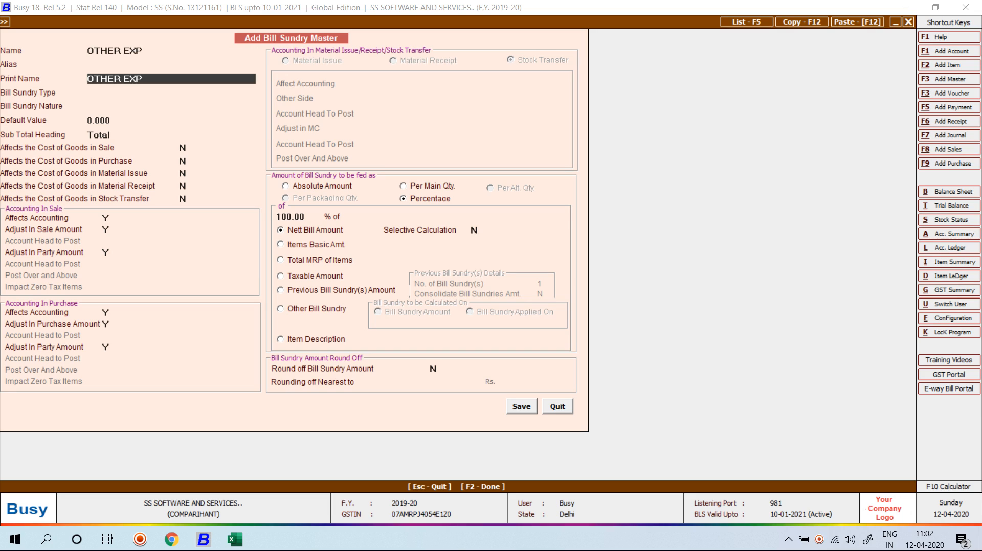
key("Return")
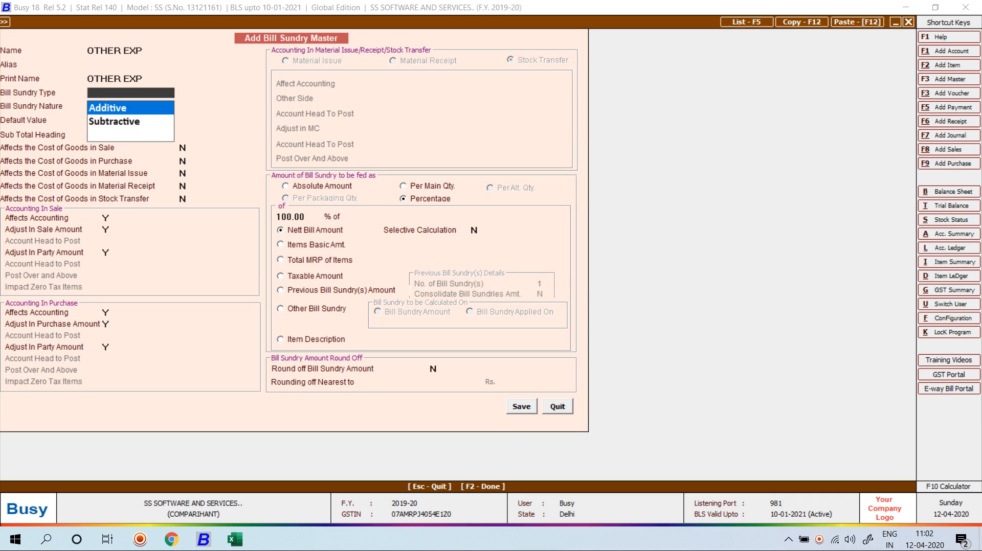
key("Return")
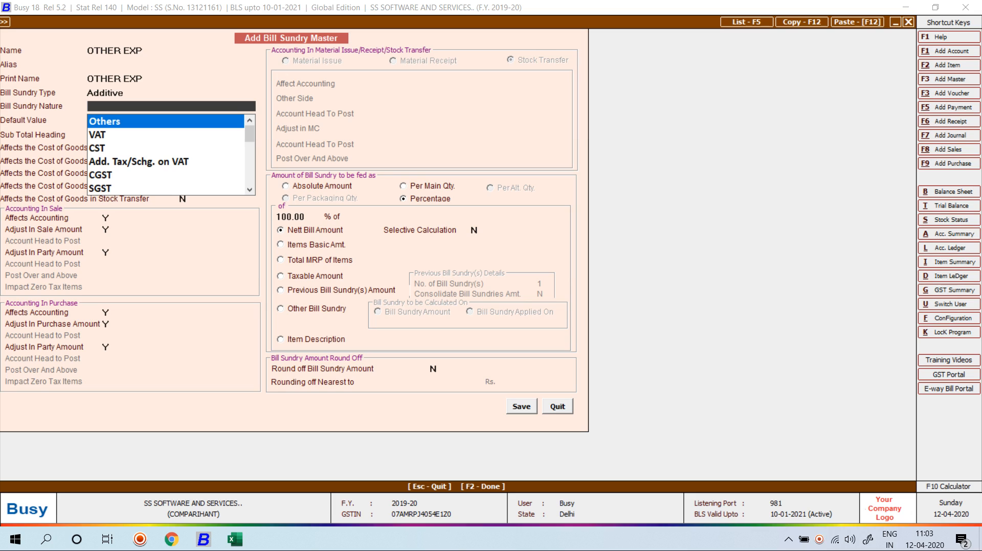
Step: Set the bill sundry nature to Others
type("SG")
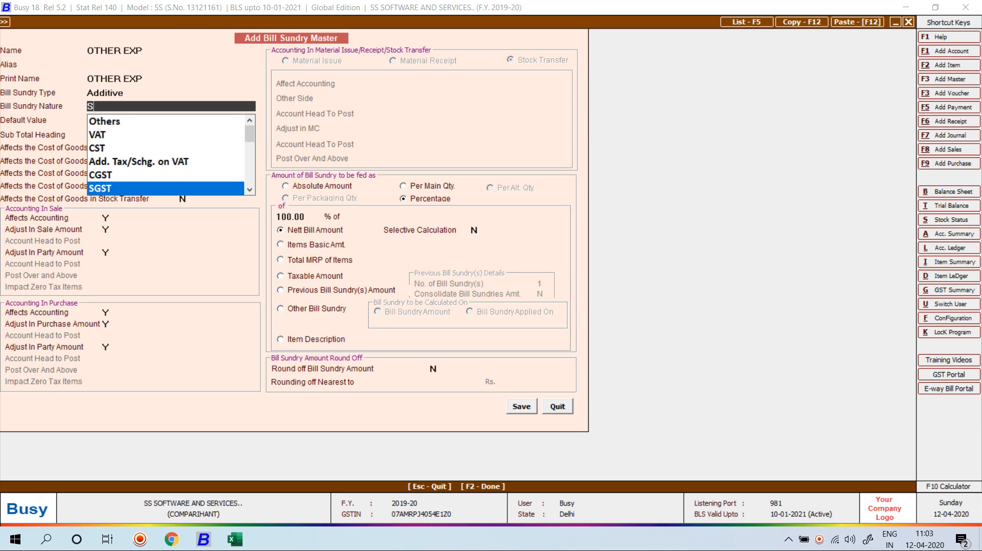
key("Return")
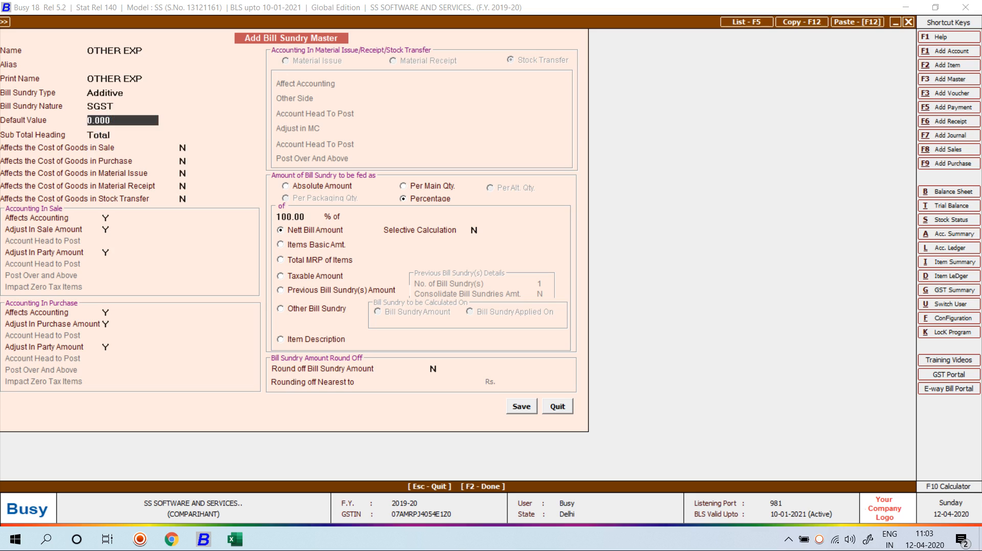
key("Up")
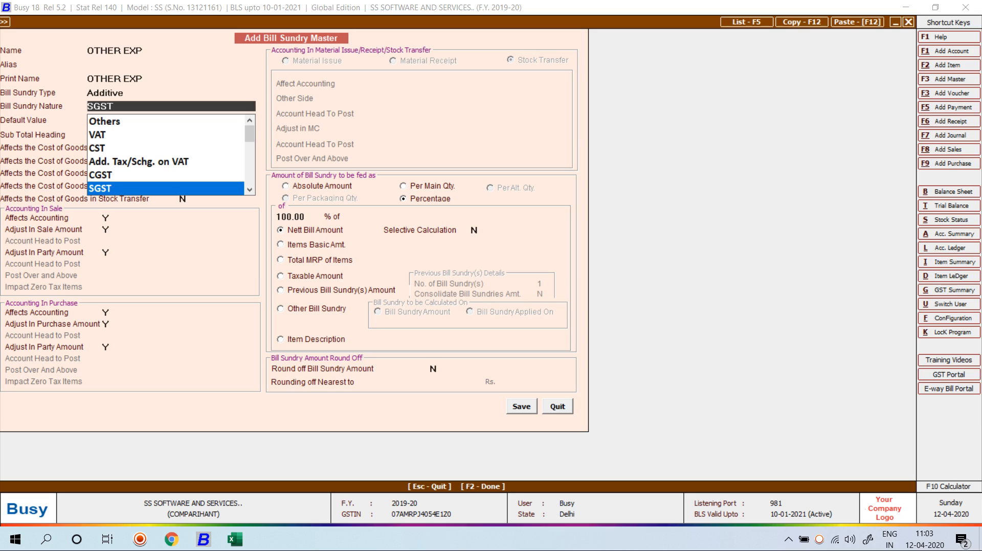
type("OTH")
key("Return")
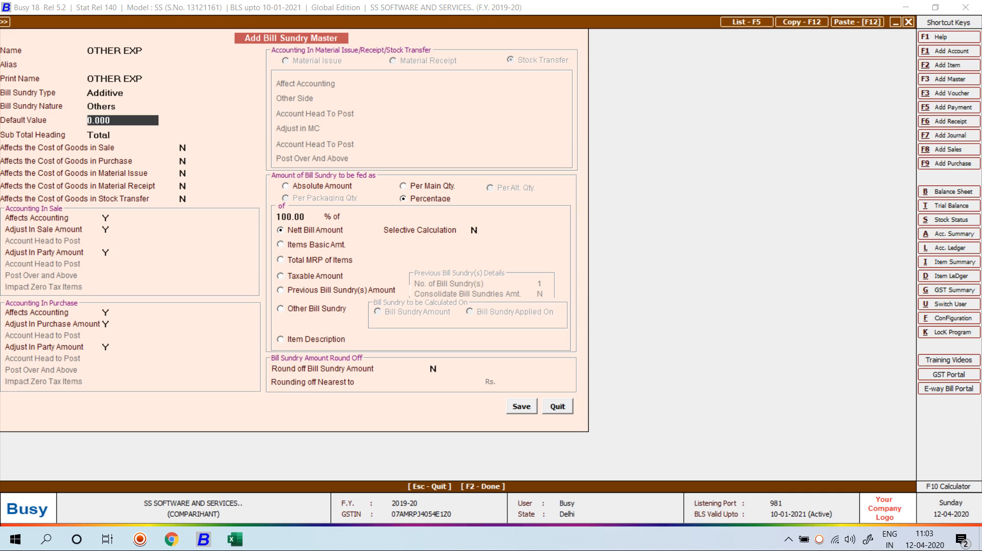
Step: Set the bill sundry's default value to 500 and save the master
type("5000")
key("Return")
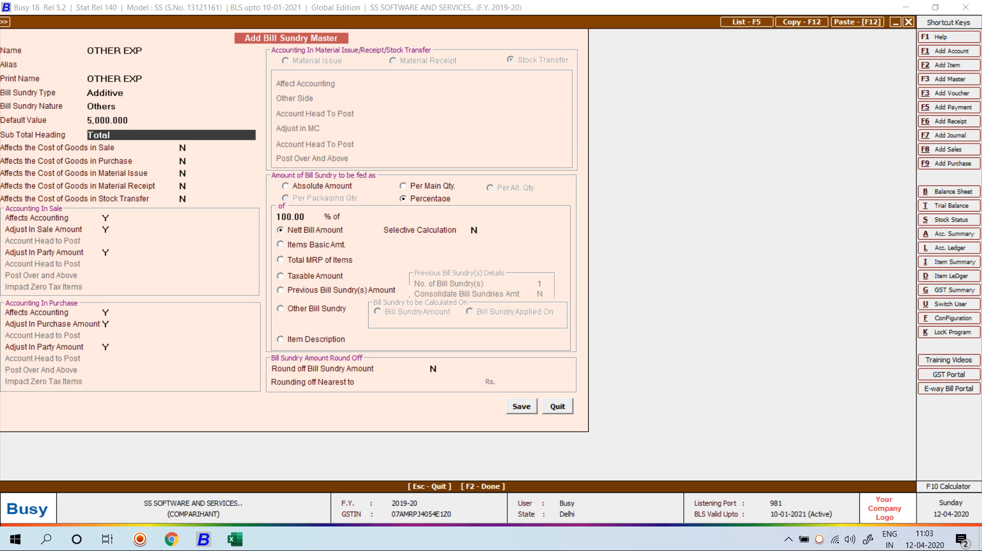
key("Up")
type("500")
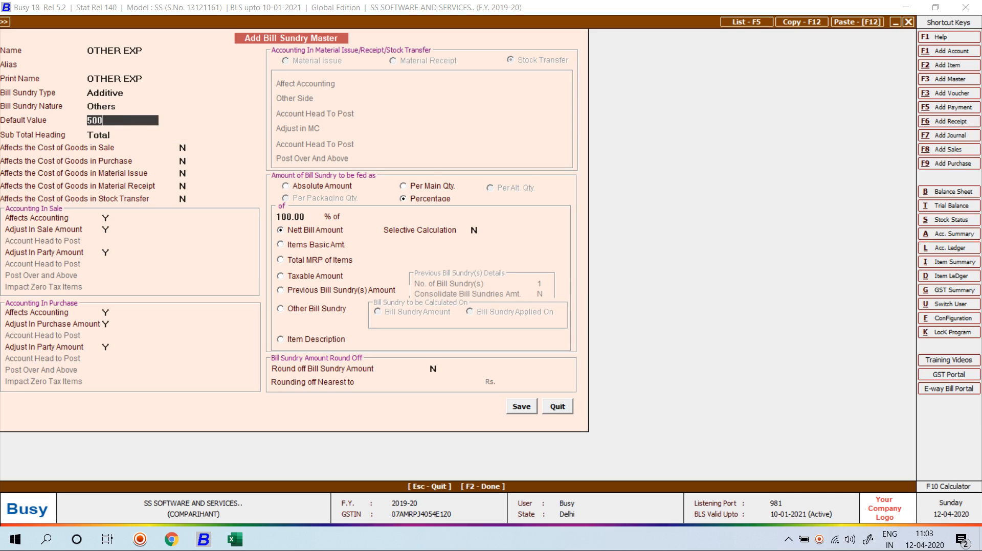
key("Return")
key("F2")
key("Return")
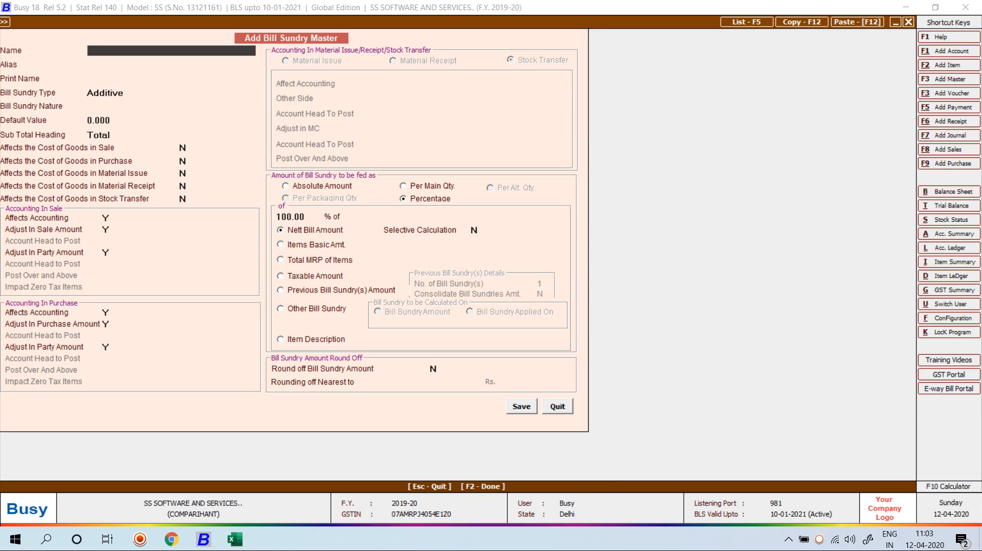
Step: Start a new sales voucher in the Main series dated 01-04-2019 with Cash as the party
key("Escape")
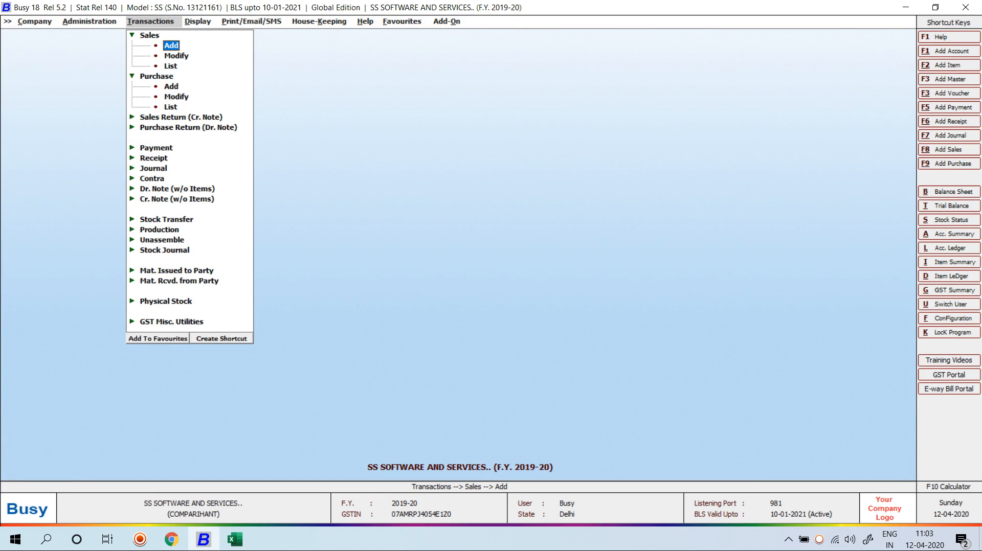
key("Return")
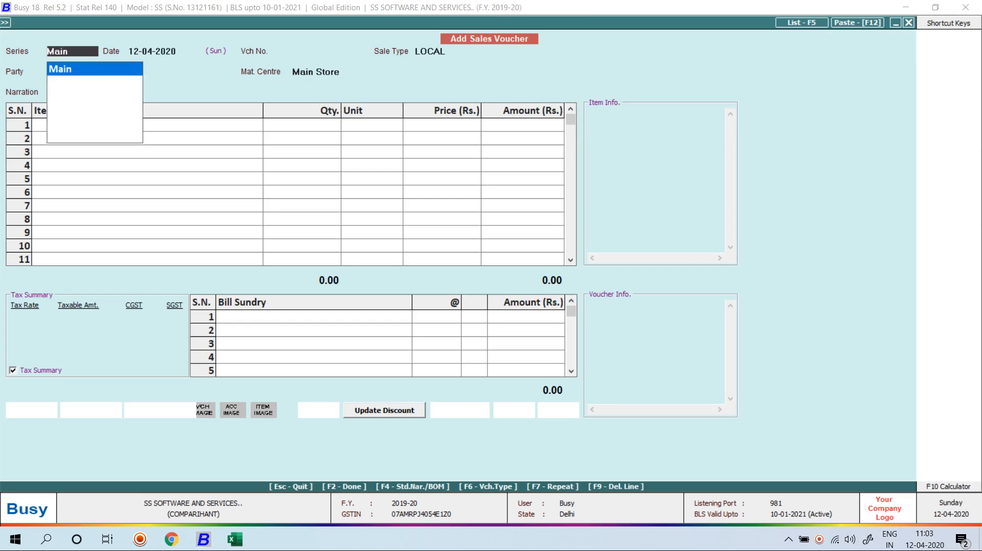
key("Return")
type("01-04-2019")
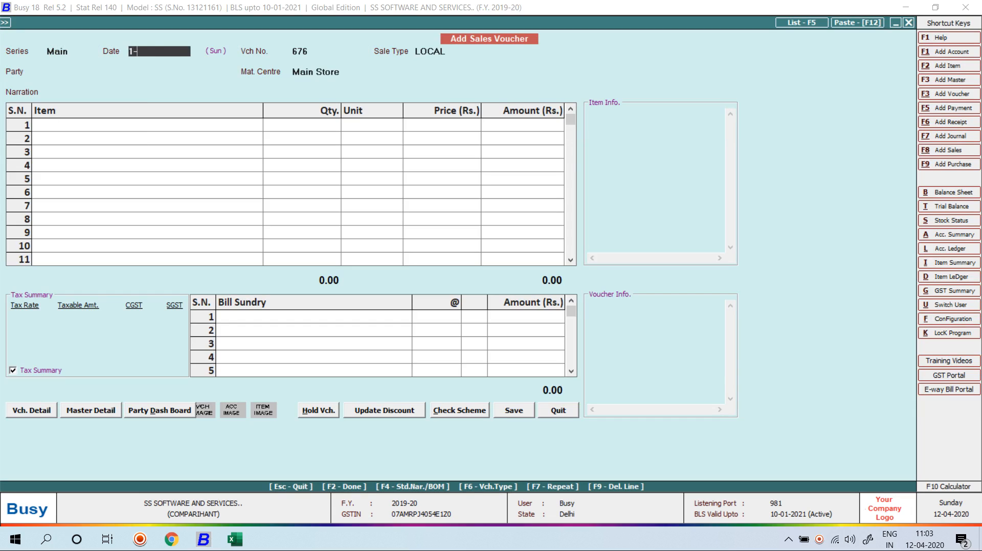
key("Return")
key("Return")
type("cash")
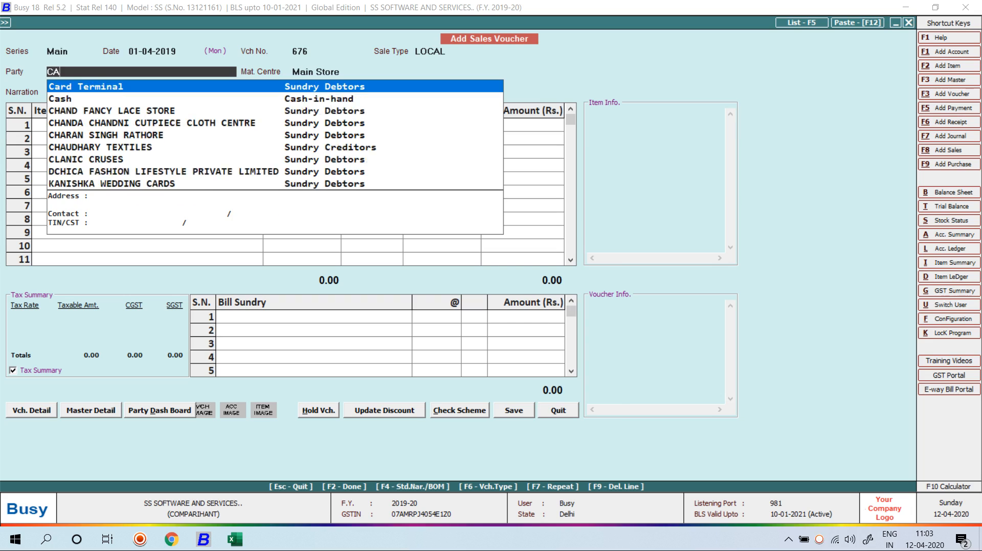
key("Return")
key("Return")
key("Return")
key("Return")
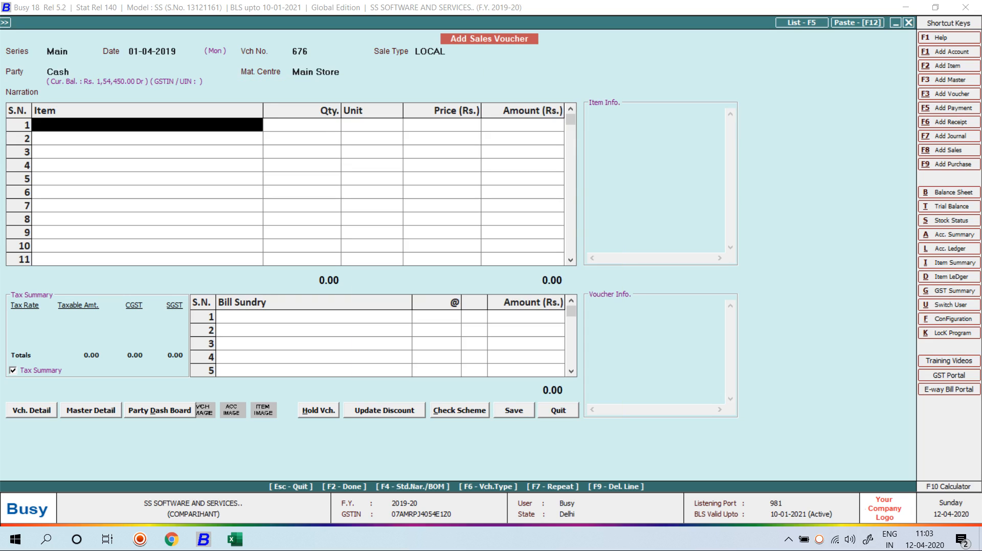
Step: Add the OTHER EXP bill sundry to the voucher and change its master so the amount is fed as Absolute Amount
type("ot")
key("Return")
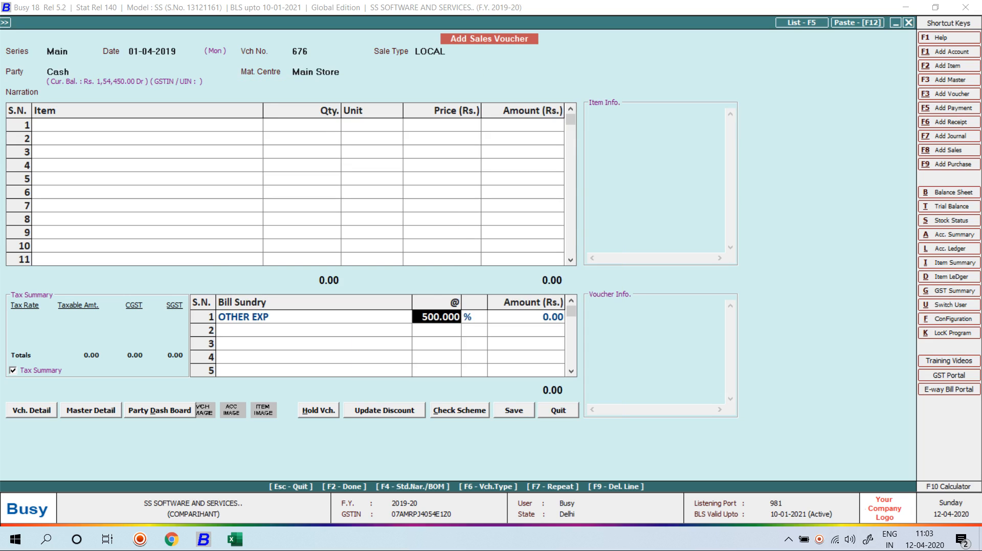
key("Left")
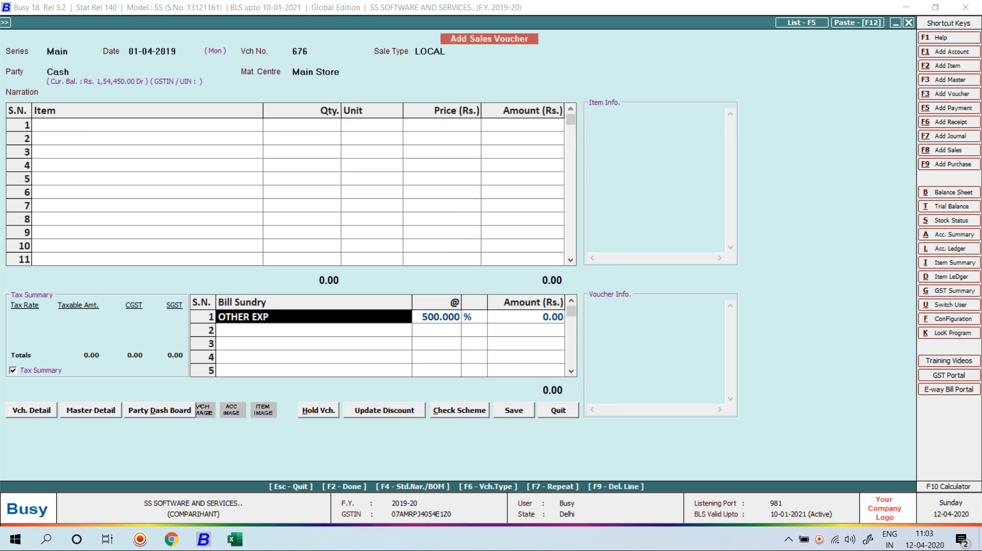
key("alt+m")
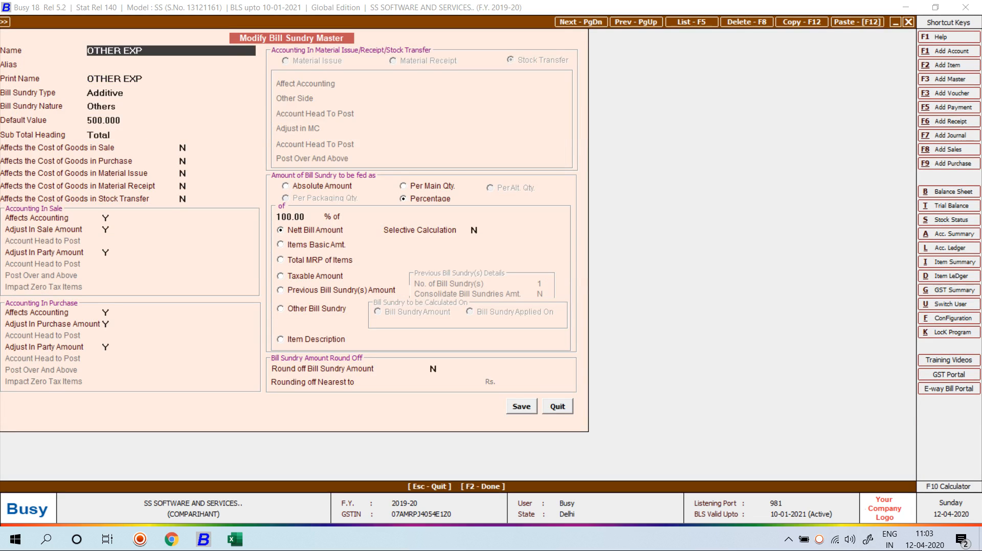
left_click(307, 187)
key("F2")
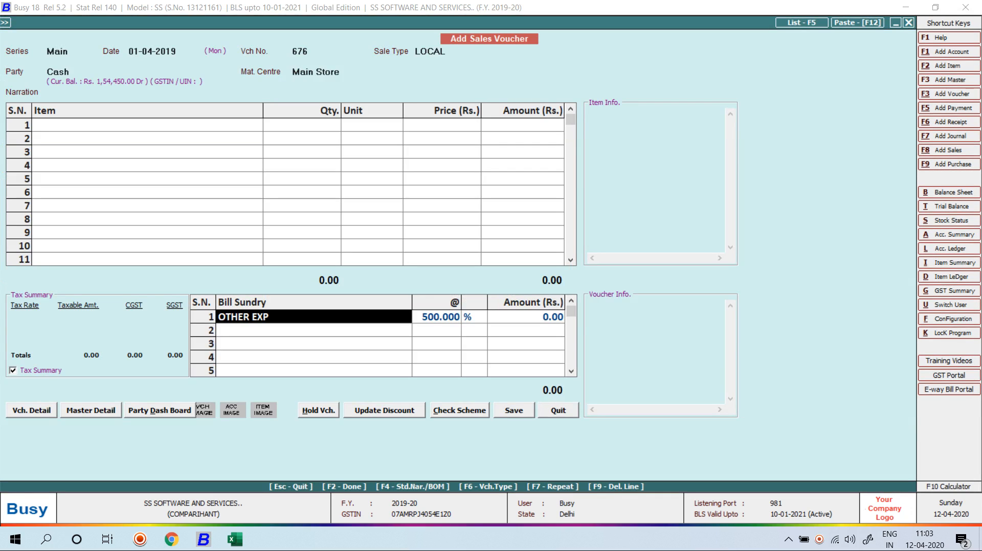
Step: Delete the OTHER EXP bill sundry line from the voucher and add it again
key("F9")
type("othe")
key("Return")
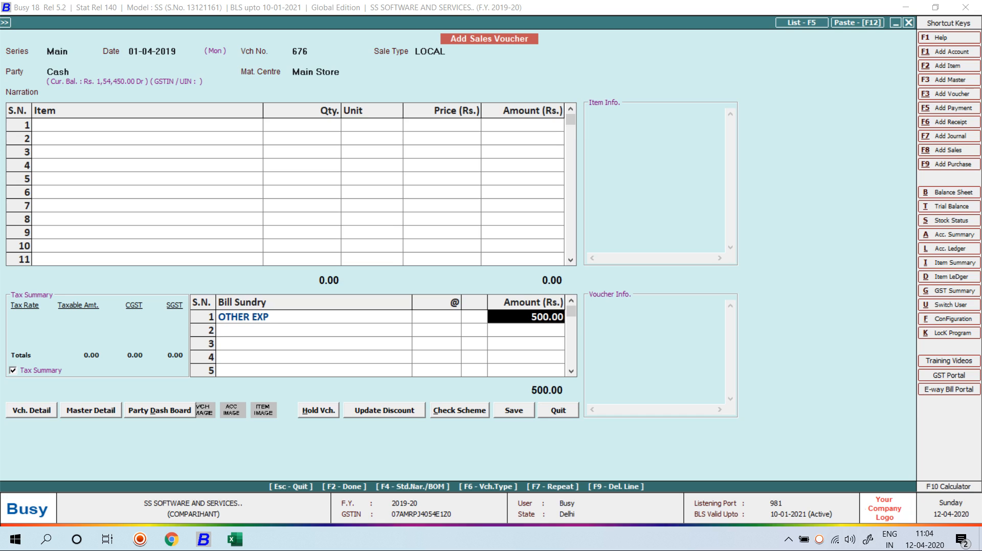
Step: Open the OTHER EXP bill sundry master from the voucher for modification and set its default value to 0
left_click(313, 317)
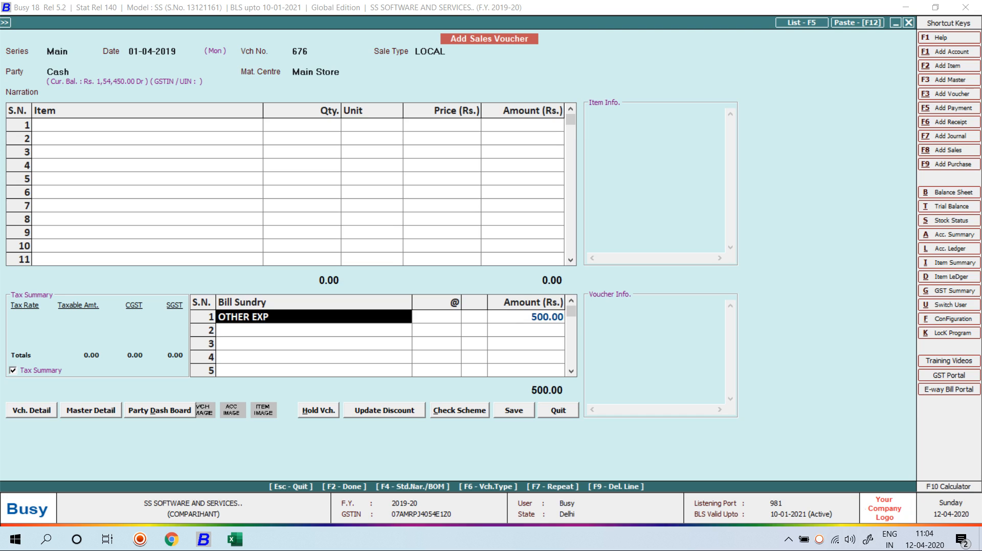
key("ctrl+Return")
key("Return")
key("Return")
key("Return")
key("Return")
key("Return")
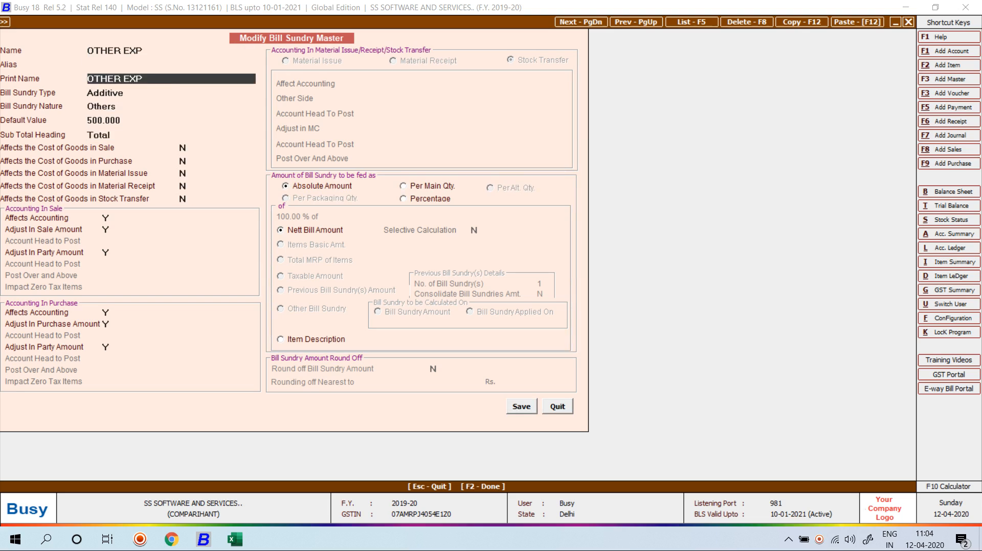
type("0")
key("Return")
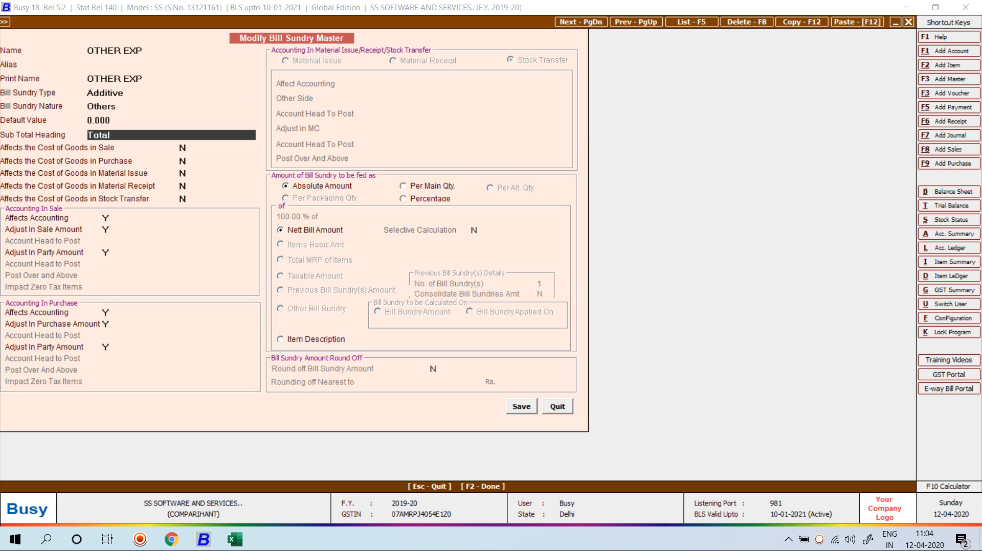
Step: Set OTHER EXP to affect the cost of goods in sale, purchase, material issue, material receipt and stock transfer
key("Return")
key("Return")
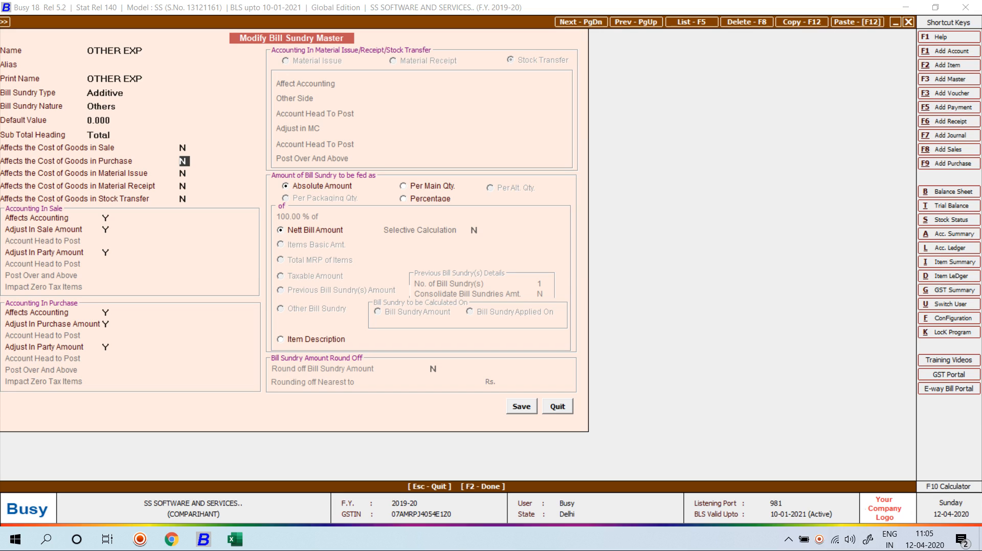
type("Y")
key("Down")
key("Up")
key("Up")
key("y")
key("Down")
key("Down")
key("y")
key("Down")
key("y")
key("Down")
key("y")
key("Down")
Step: Set Adjust In Sale Amount to N under sale accounting and choose Specify Acc. Here
key("Return")
key("n")
key("Return")
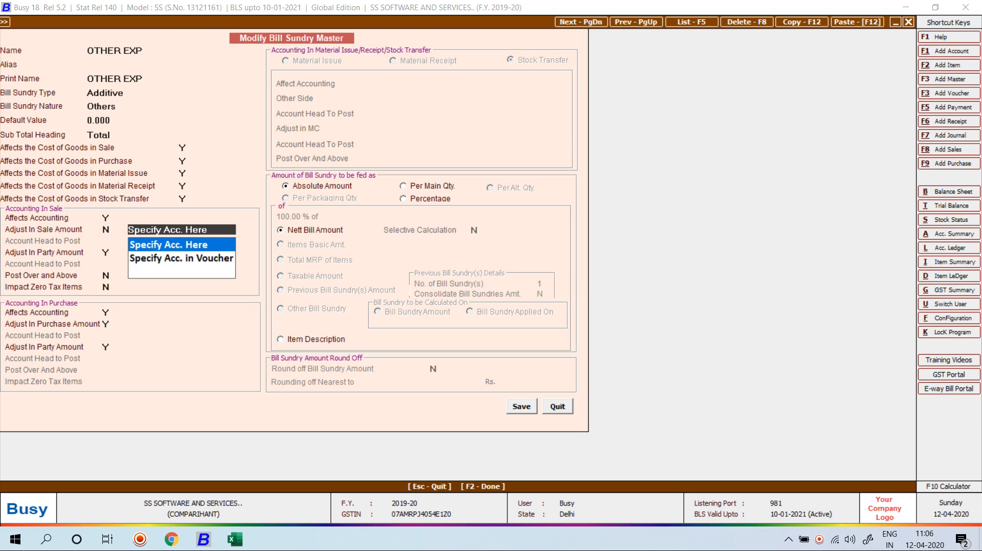
key("Return")
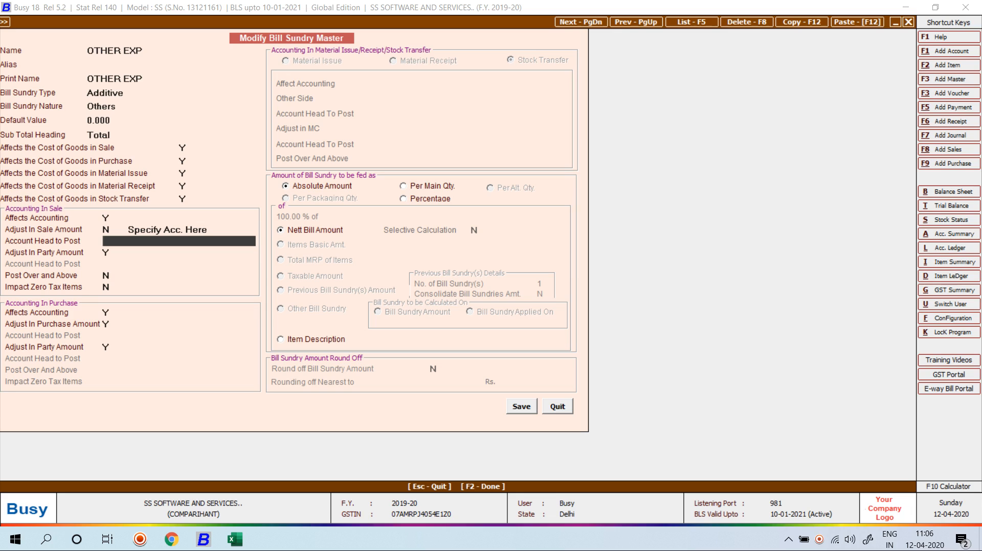
Step: Create an OTHER EXP account in the group matched by DIR, save it, and use it as the sale Account Head to Post
key("F3")
type("OT")
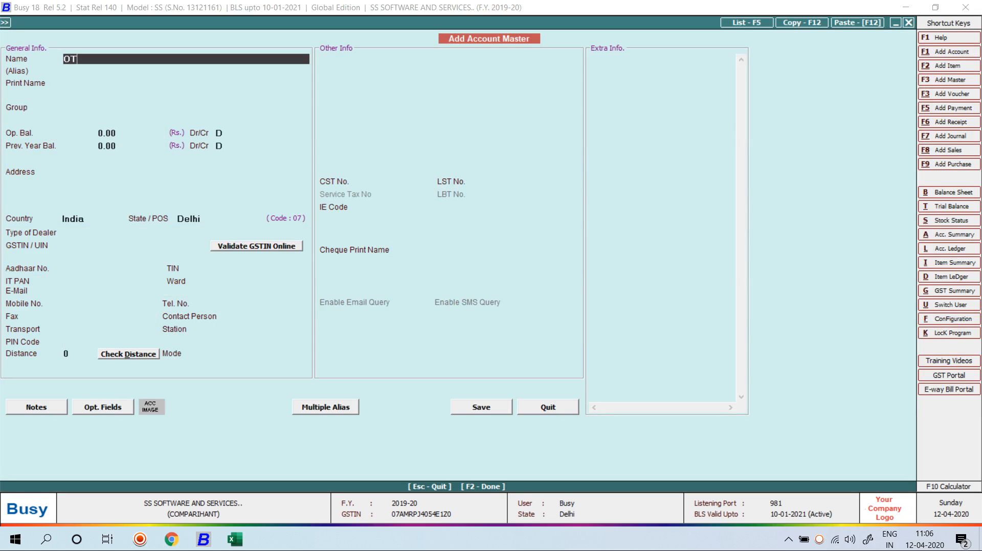
type("HER EXP")
key("Return")
key("Return")
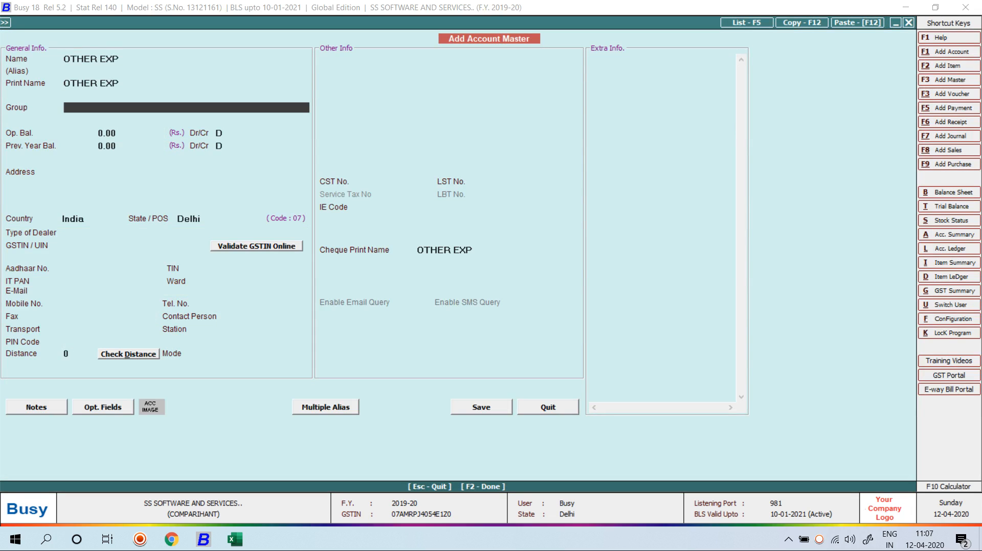
type("DIR")
key("Down")
key("Up")
key("Return")
key("F2")
key("Return")
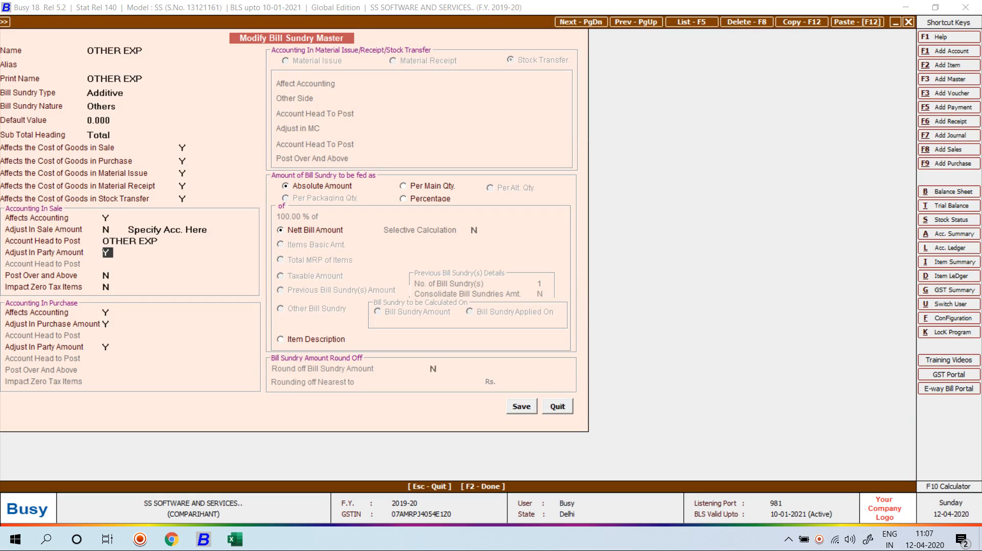
Step: Set Adjust In Party Amount to N under sale accounting with Specify Acc. Here, post to Sales, and save the bill sundry
key("Return")
key("Up")
type("N")
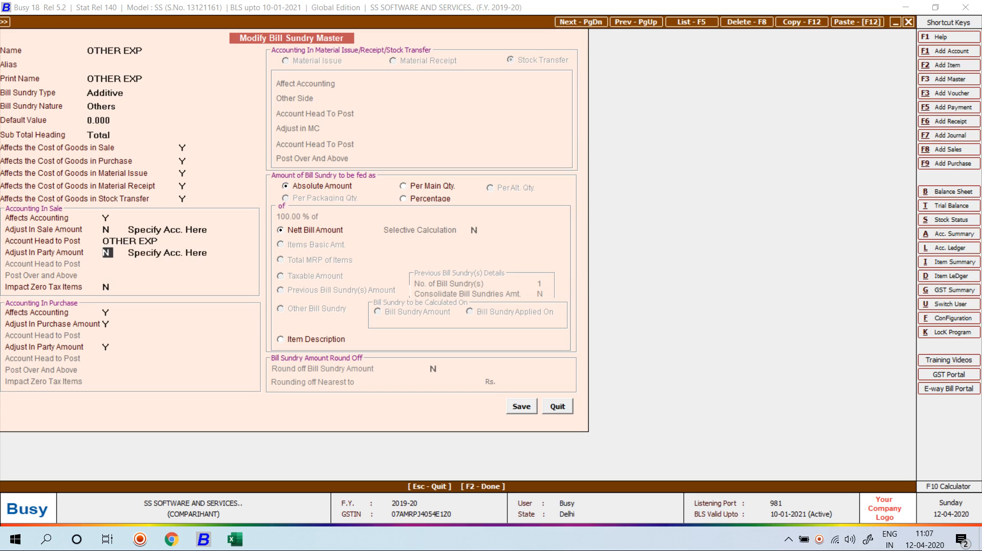
key("Return")
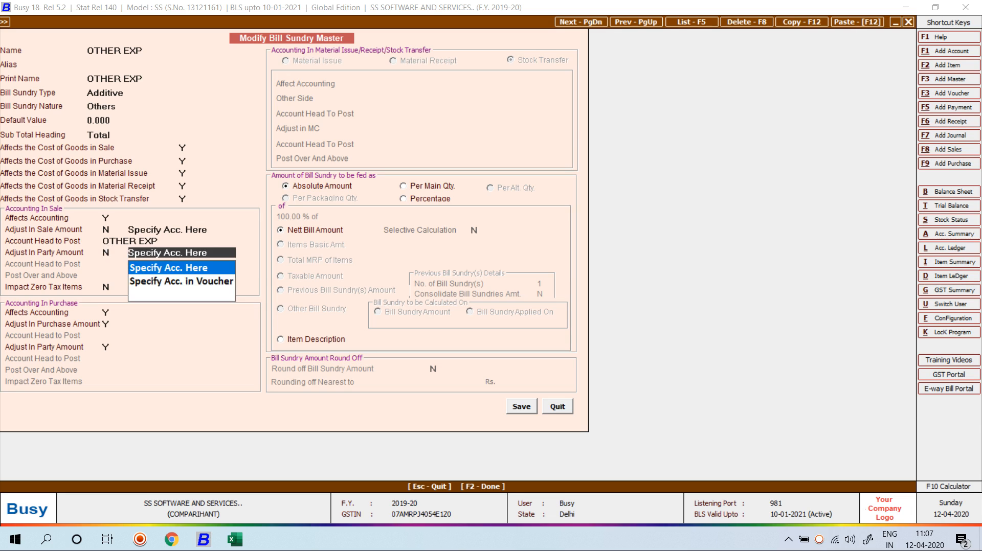
key("Return")
type("OTH")
key("BackSpace")
key("BackSpace")
key("BackSpace")
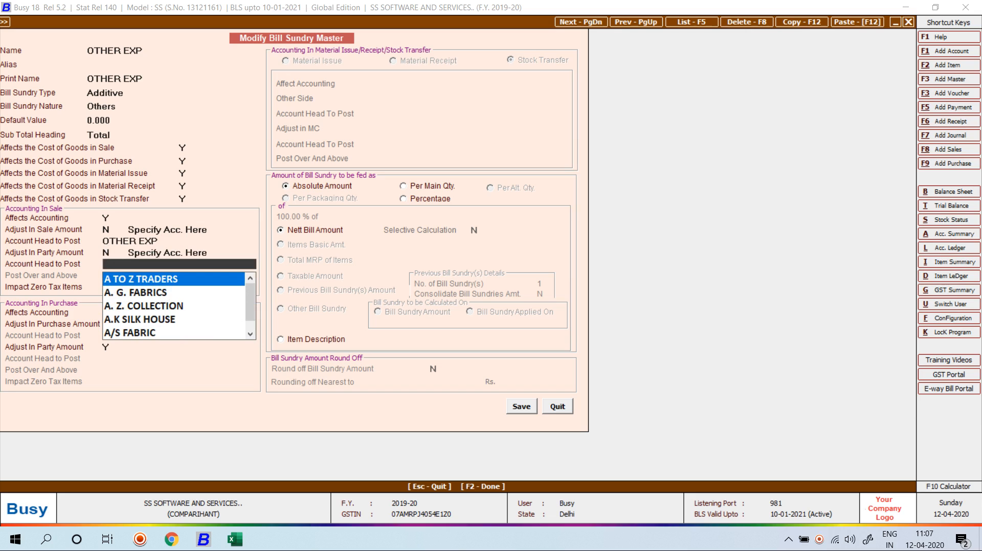
type("SALES")
key("Return")
key("F2")
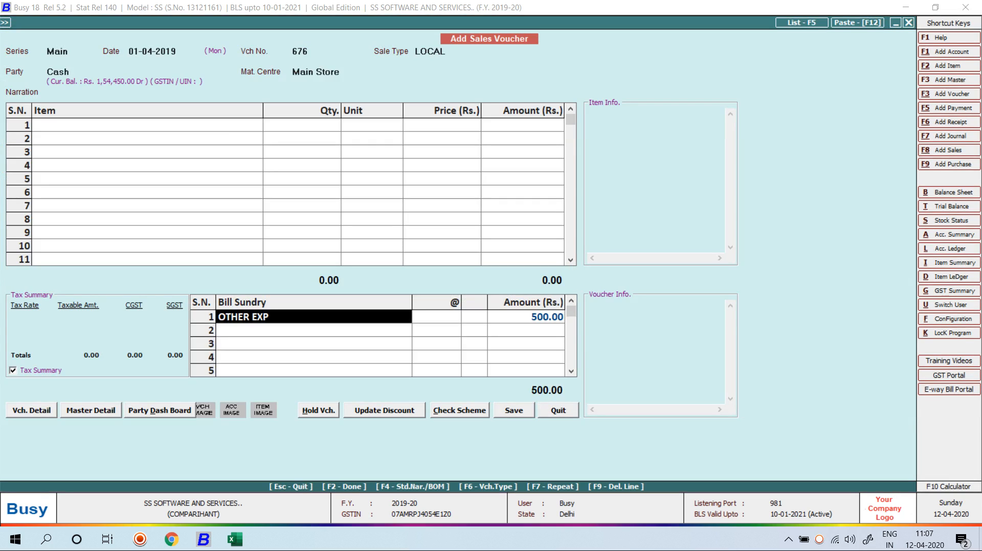
Step: Enter OTHER EXP again on the first bill sundry line and add item CHAIN STICH with quantity 100 Metre at price 100
type("OTH")
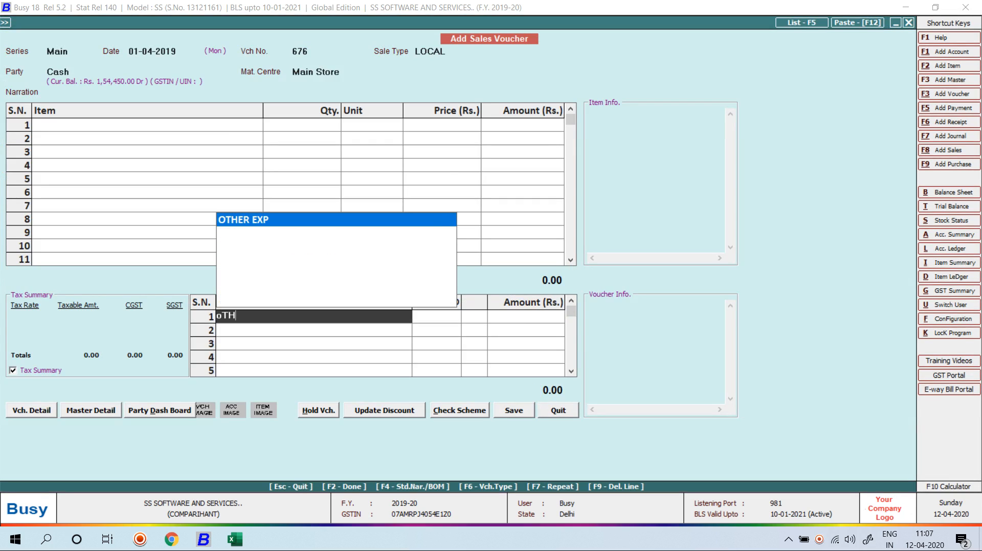
key("Return")
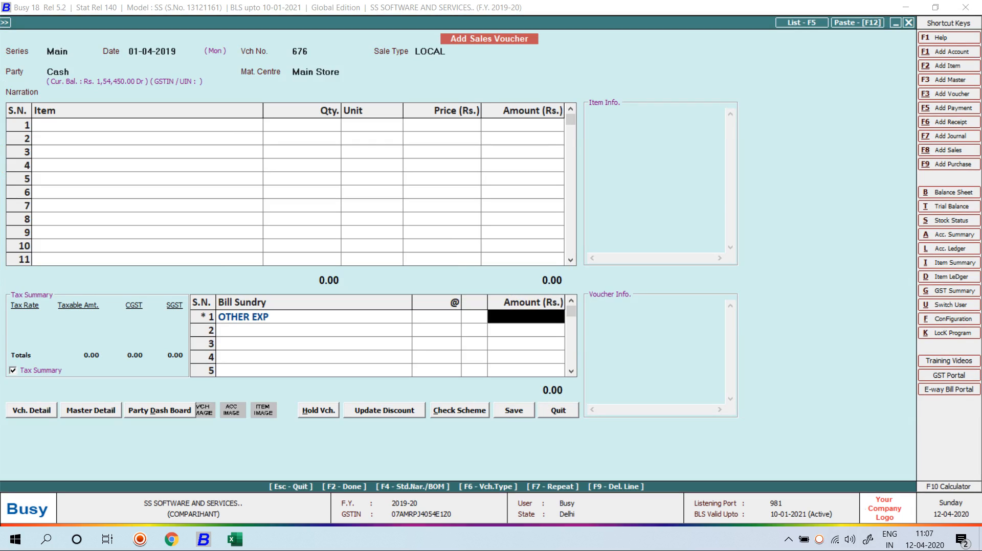
left_click(147, 124)
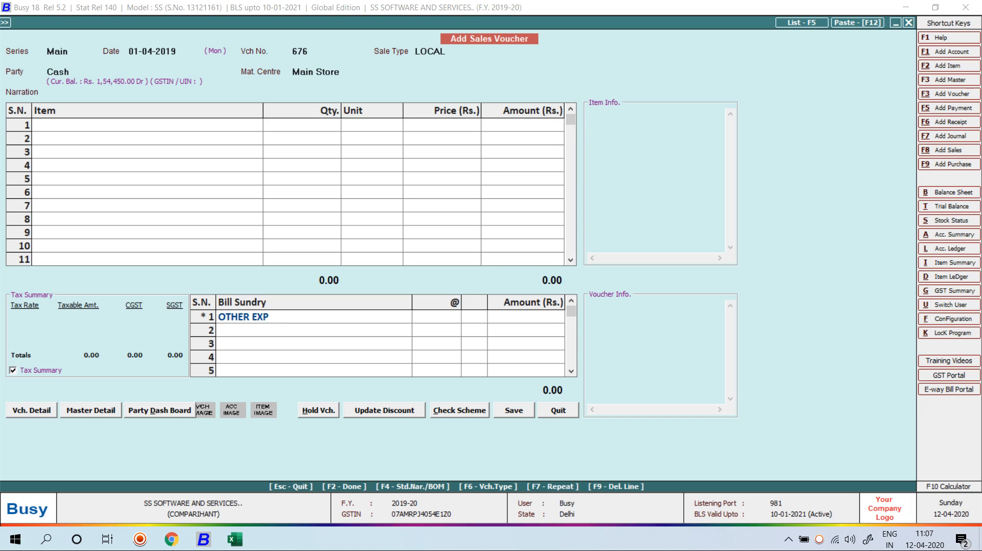
type("c")
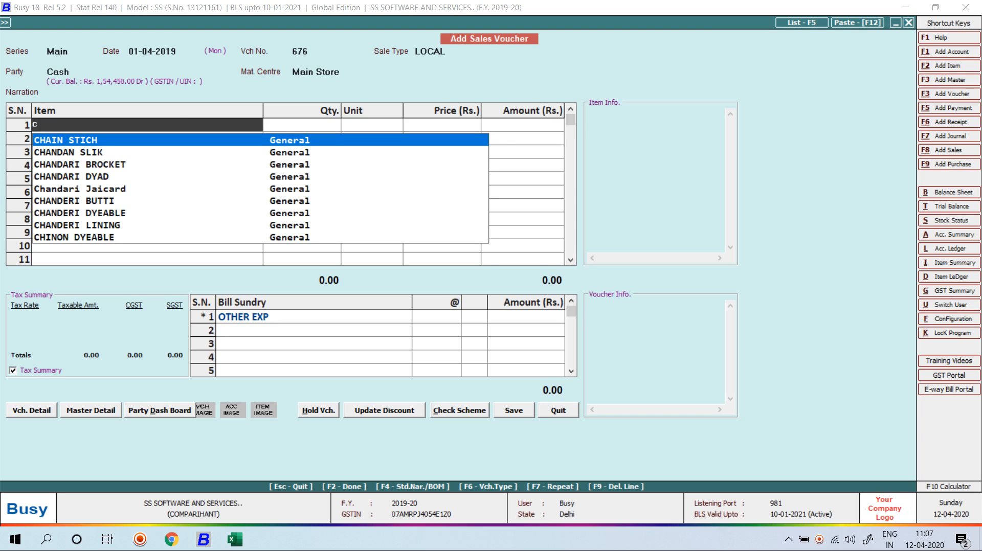
key("Return")
key("Return")
type("100")
key("Return")
key("Return")
type("100")
key("Return")
Step: Set the OTHER EXP bill sundry amount in the voucher to 500
key("Return")
type("500")
key("Return")
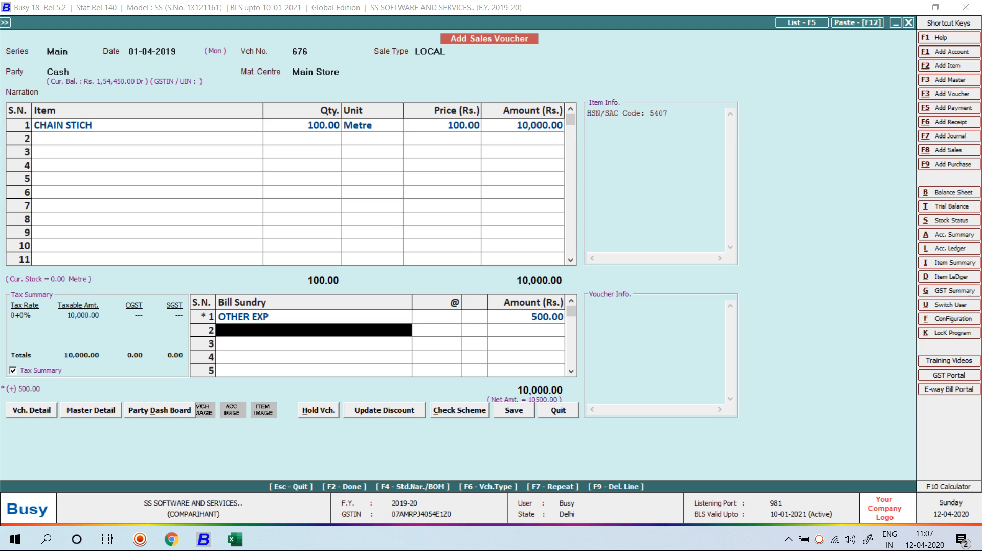
Step: Open the OTHER EXP master from the voucher for modification and set Adjust In Party Amount to Y under sale accounting
left_click(314, 317)
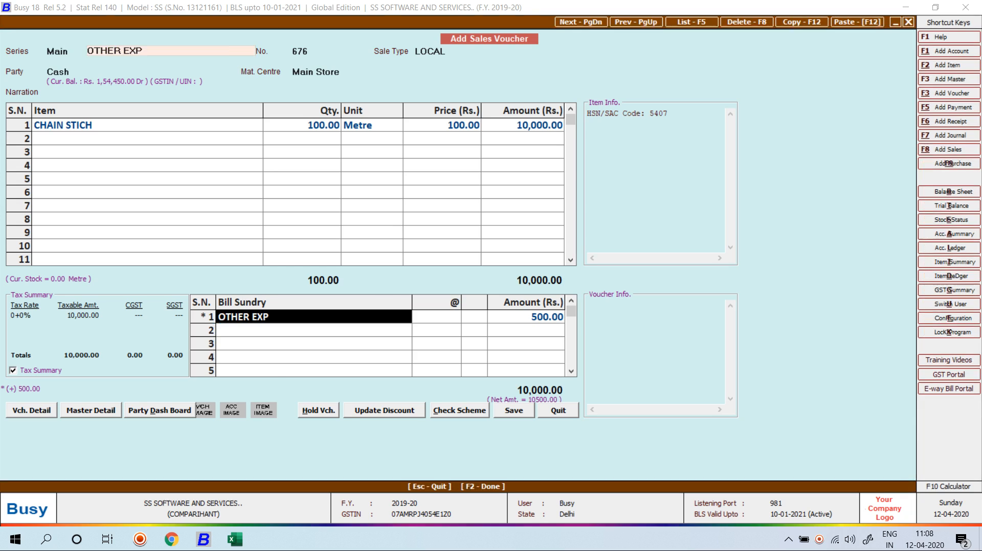
key("alt+m")
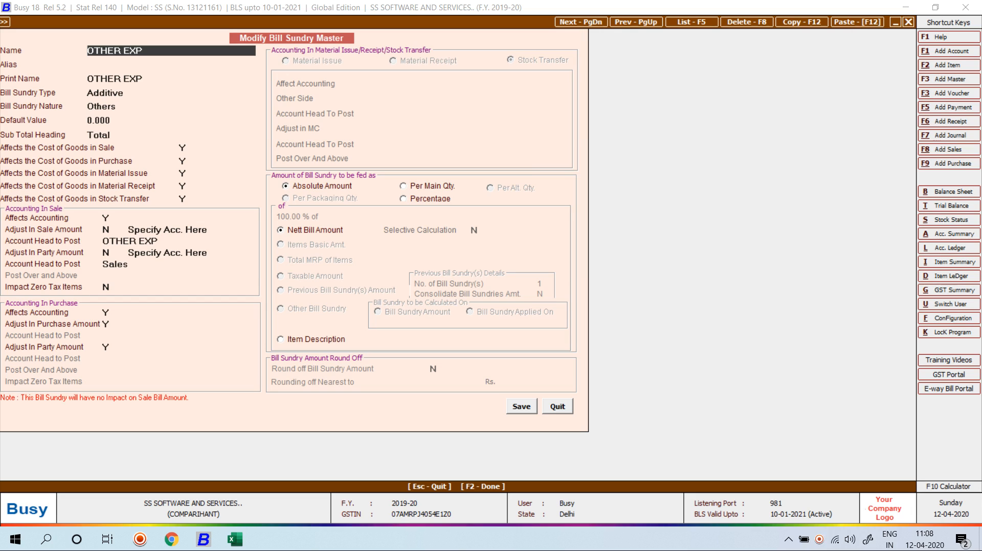
left_click(148, 264)
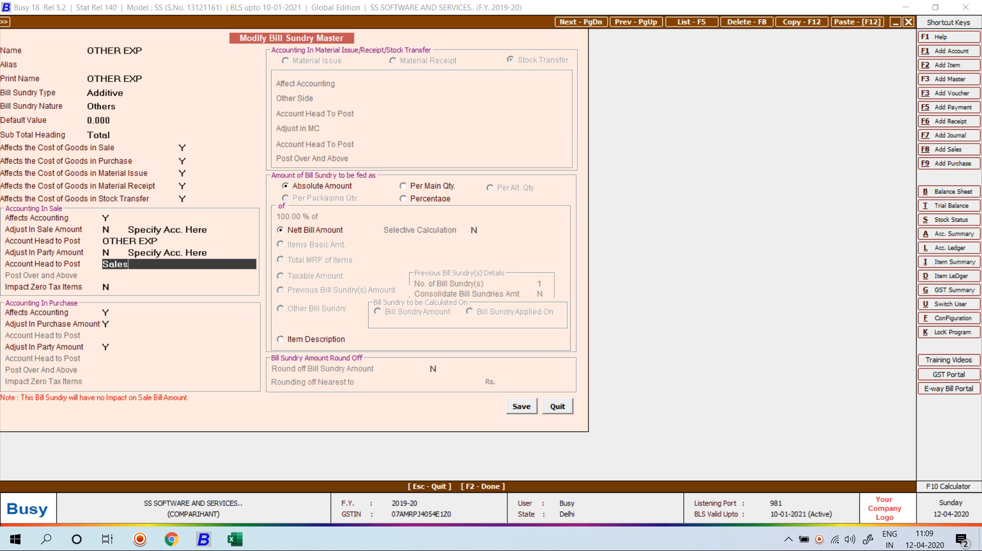
key("Return")
key("Return")
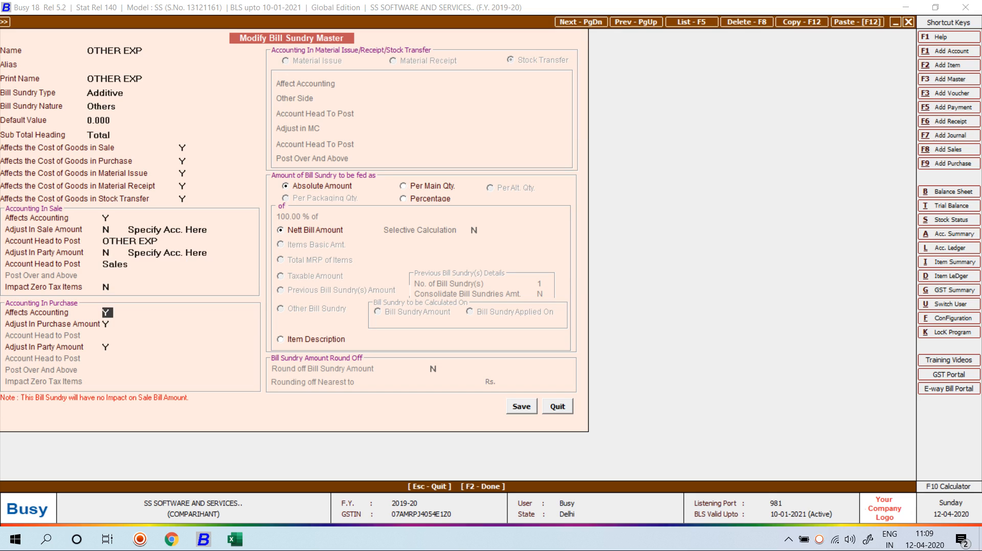
left_click(107, 253)
type("Y")
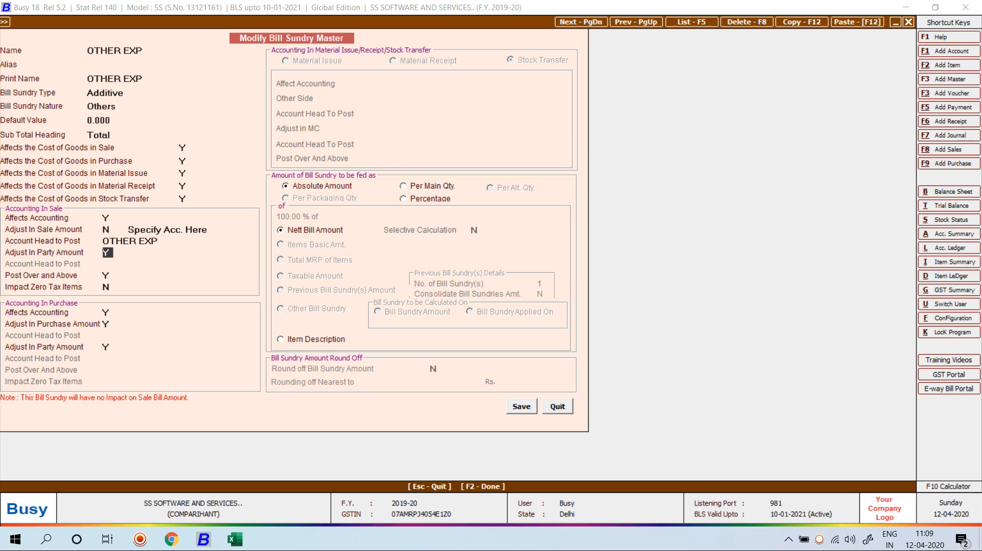
Step: Try the Absolute Amount and Per Main Qty. bases for OTHER EXP and choose Percentage as the way its amount is fed
left_click(107, 325)
left_click(430, 198)
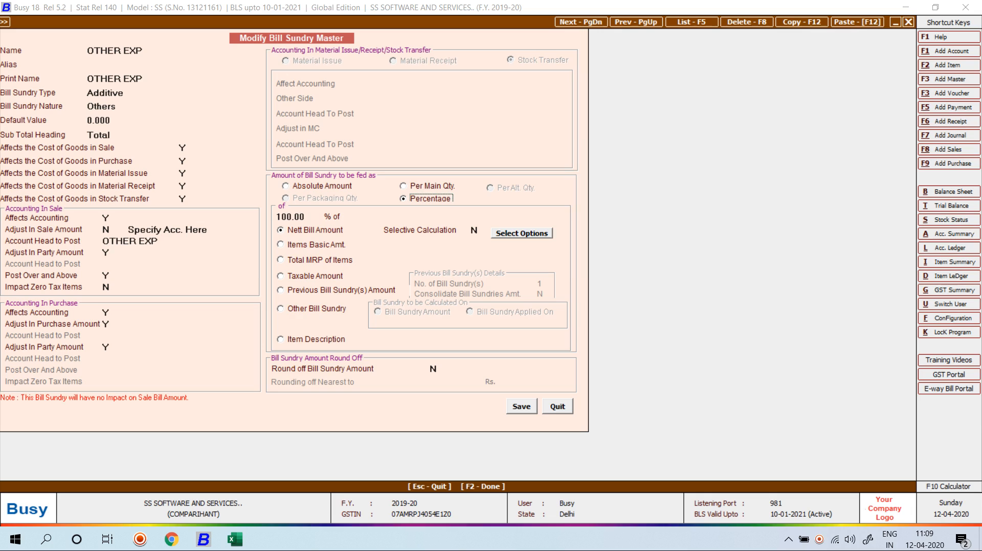
left_click(322, 187)
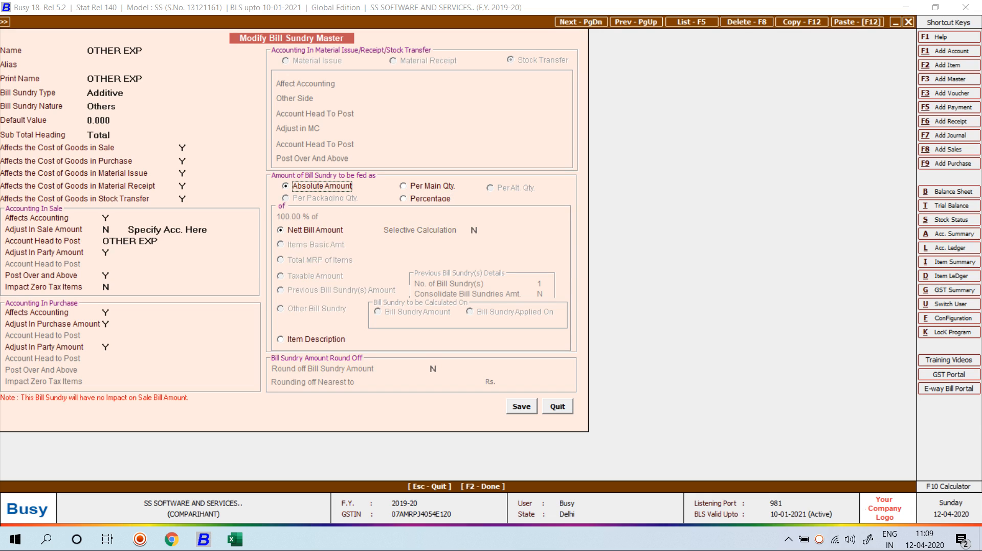
left_click(432, 186)
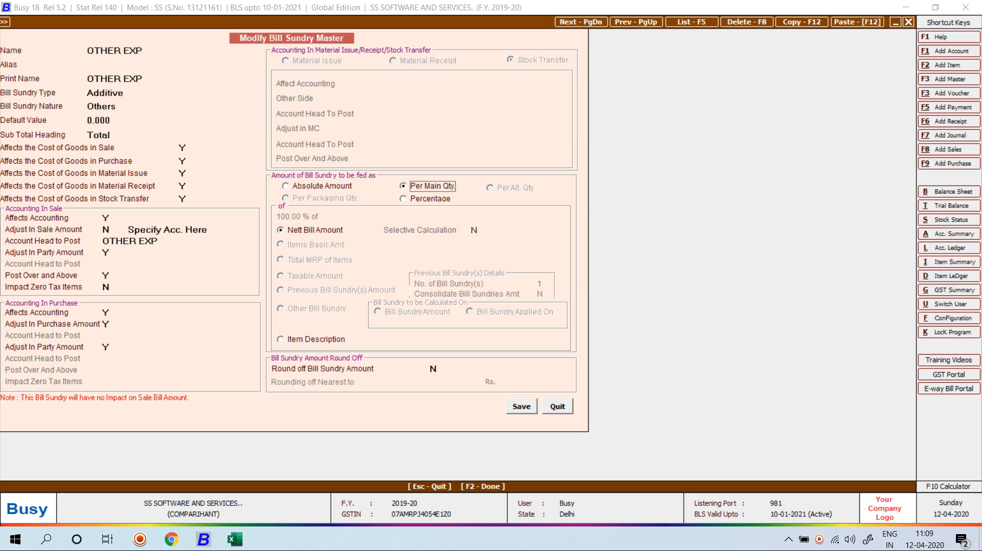
key("Down")
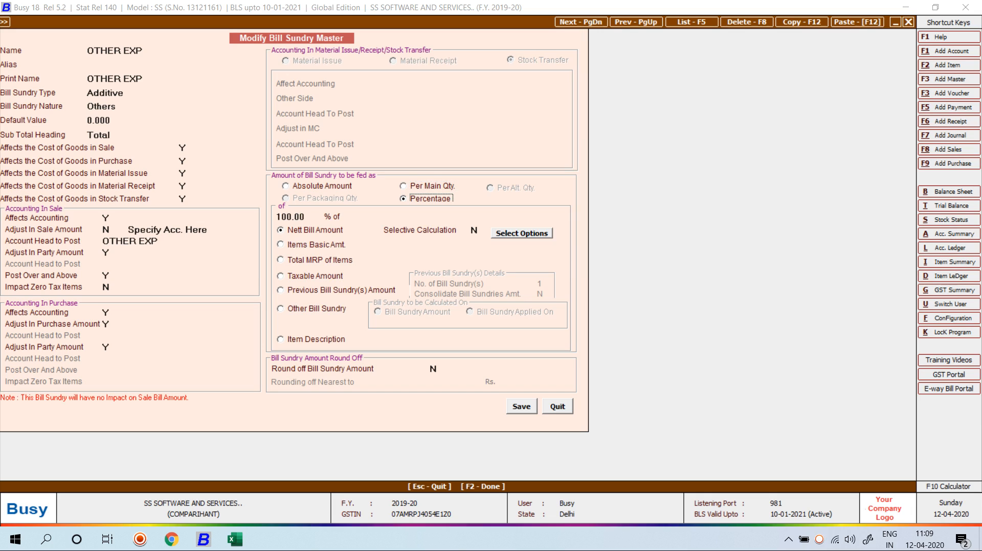
key("Return")
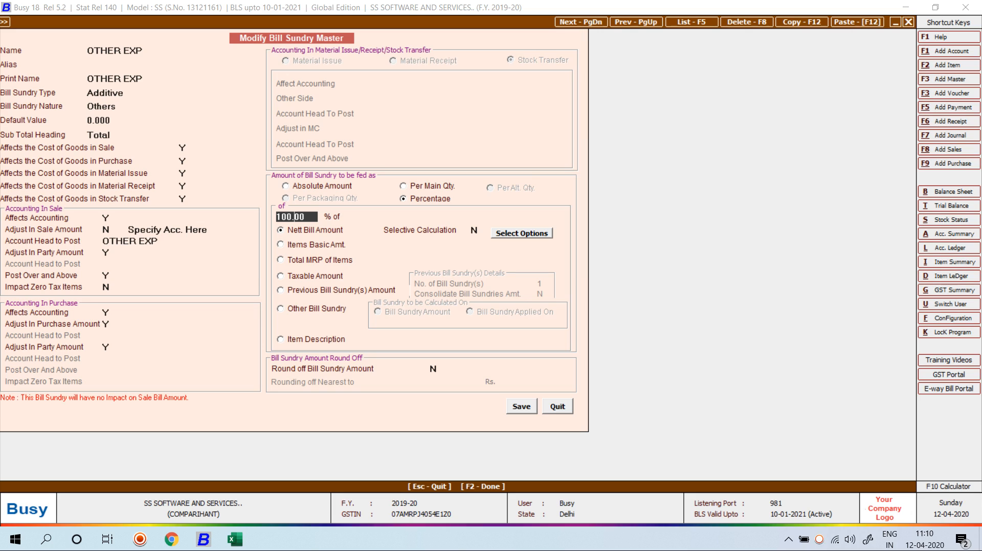
Step: Set the percentage basis of OTHER EXP to 70% of Nett Bill Amount and save the master
key("BackSpace")
key("BackSpace")
key("BackSpace")
type("70")
key("Return")
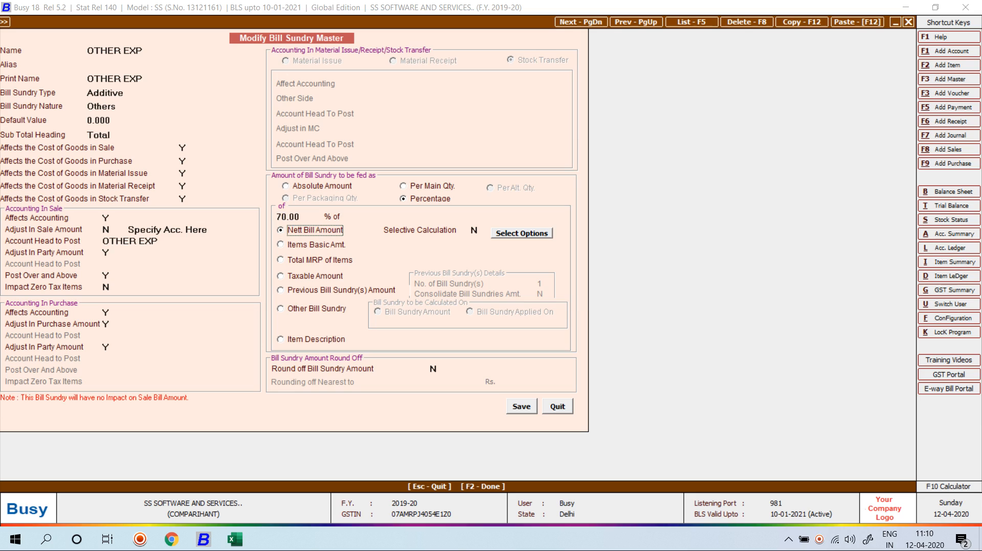
key("F2")
key("Return")
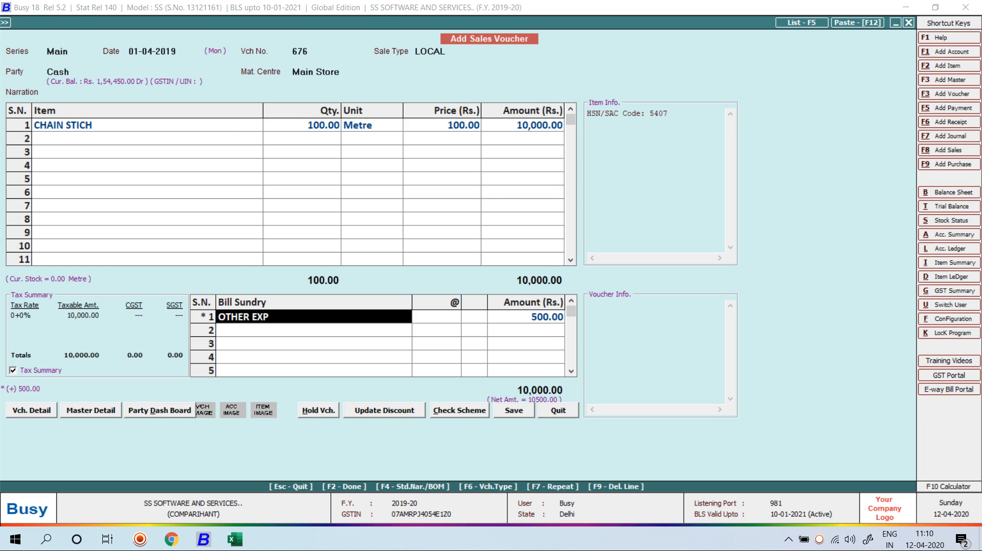
Step: Delete the OTHER EXP line from the voucher and re-enter it at a rate of 10%
key("F9")
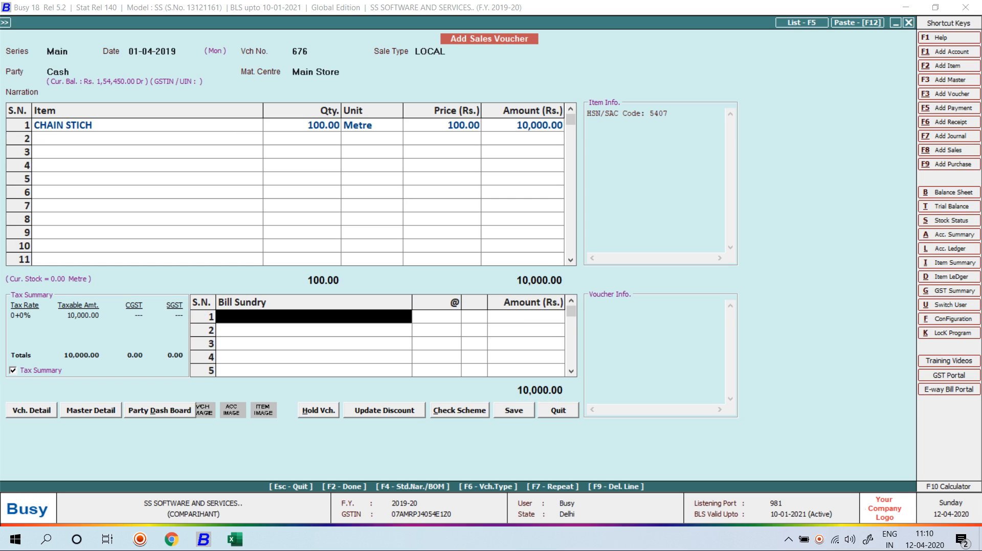
type("oth")
key("Return")
type("10")
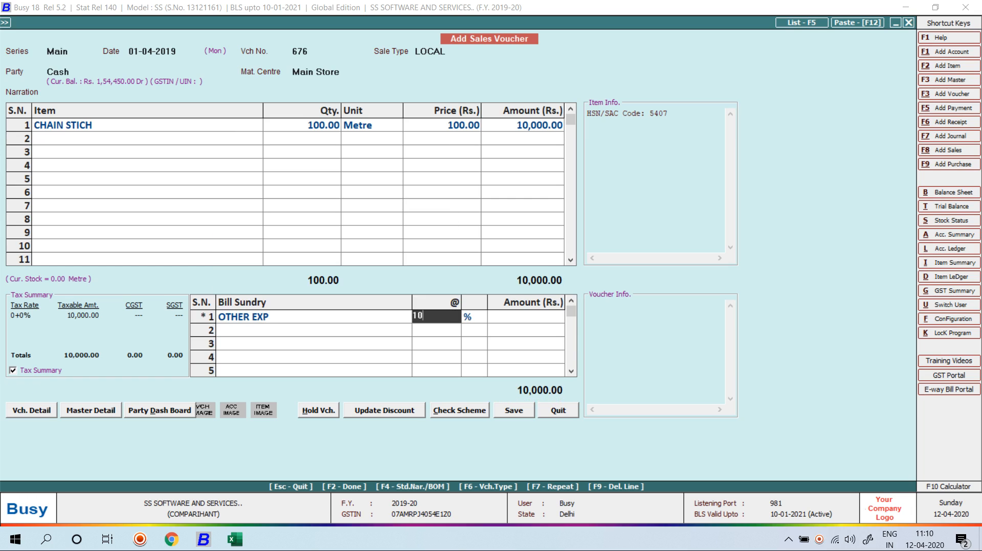
key("Return")
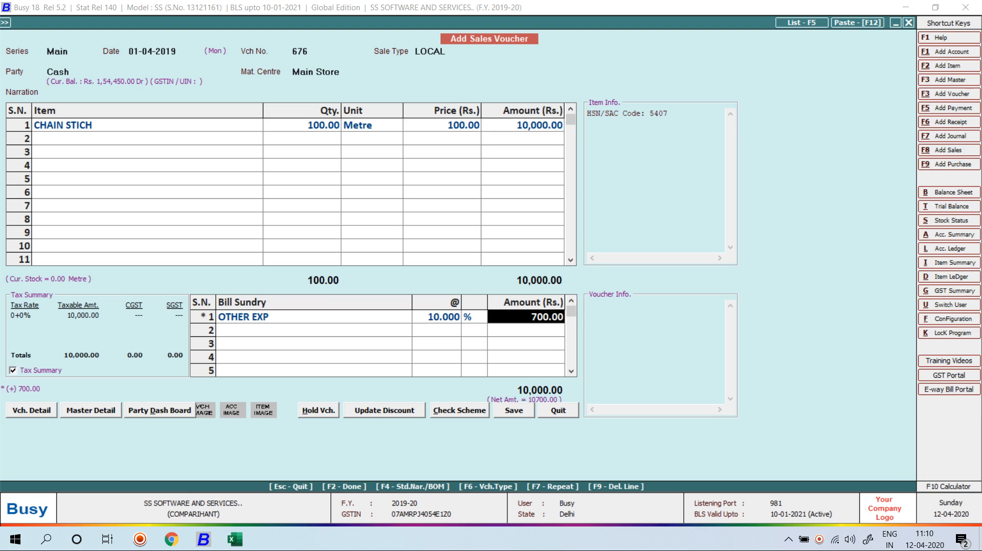
Step: Delete the OTHER EXP line once more and add it again at 10% on the first bill sundry line
key("F9")
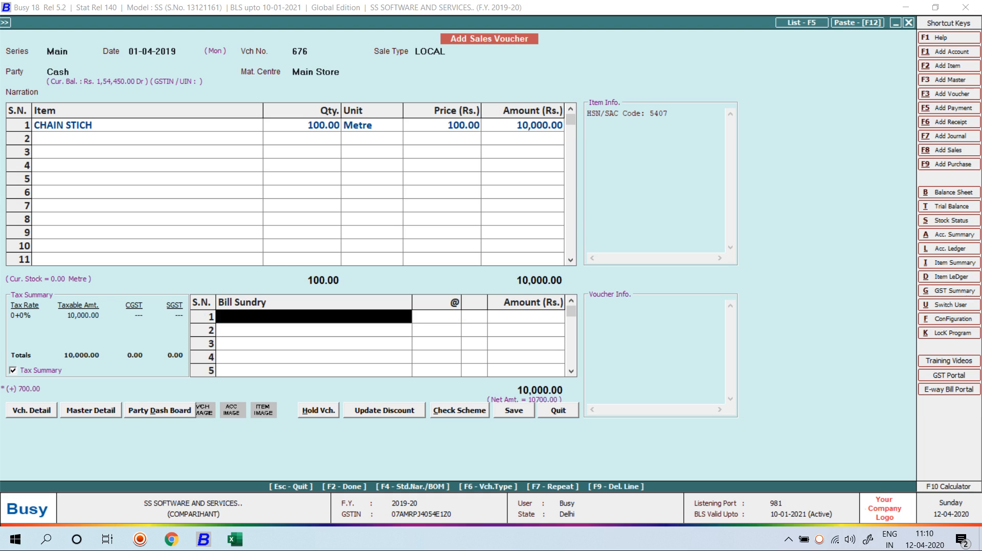
type("oth")
key("Return")
key("space")
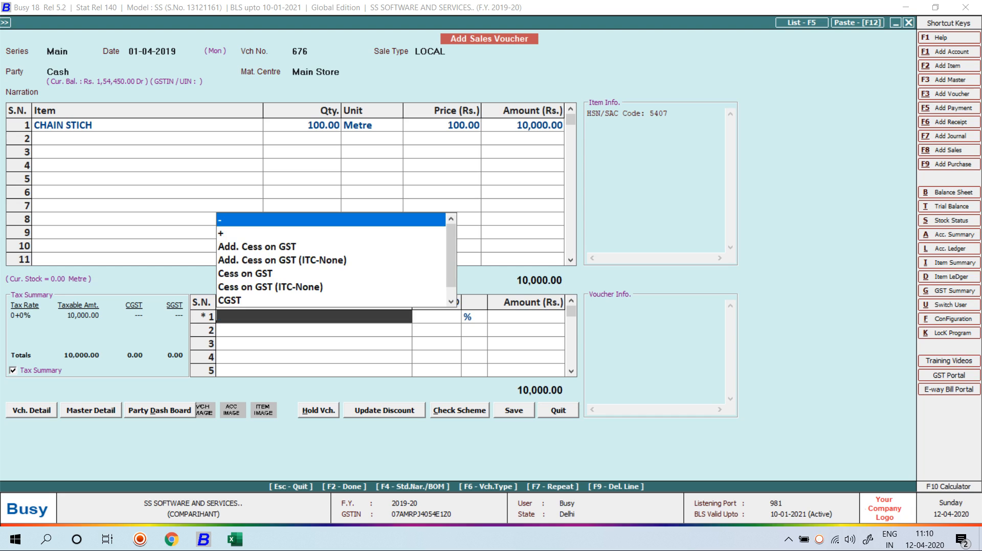
type("oth")
key("Return")
type("10")
key("Return")
key("Return")
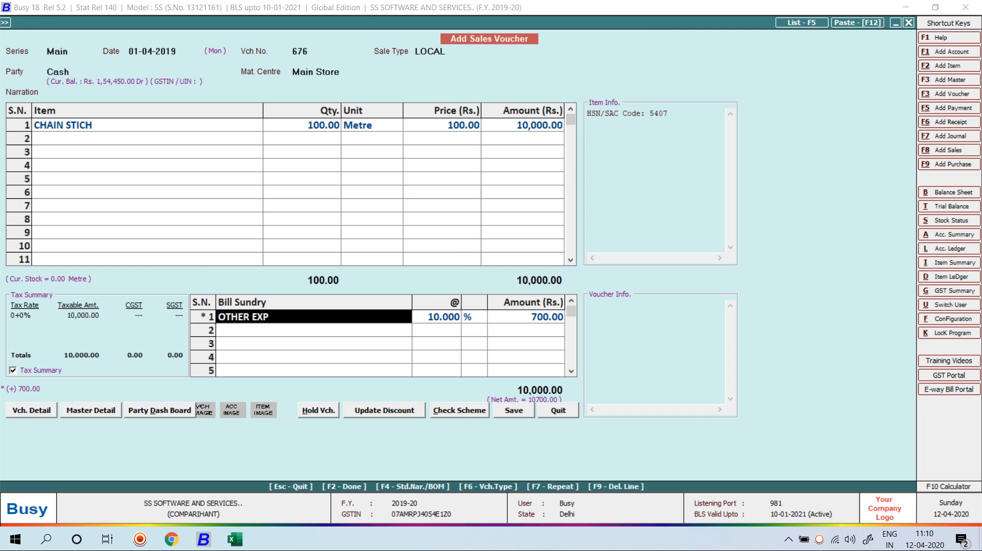
Step: Reopen the OTHER EXP master to review its sale accounting and percentage settings, and return to the voucher
key("alt+m")
left_click(107, 252)
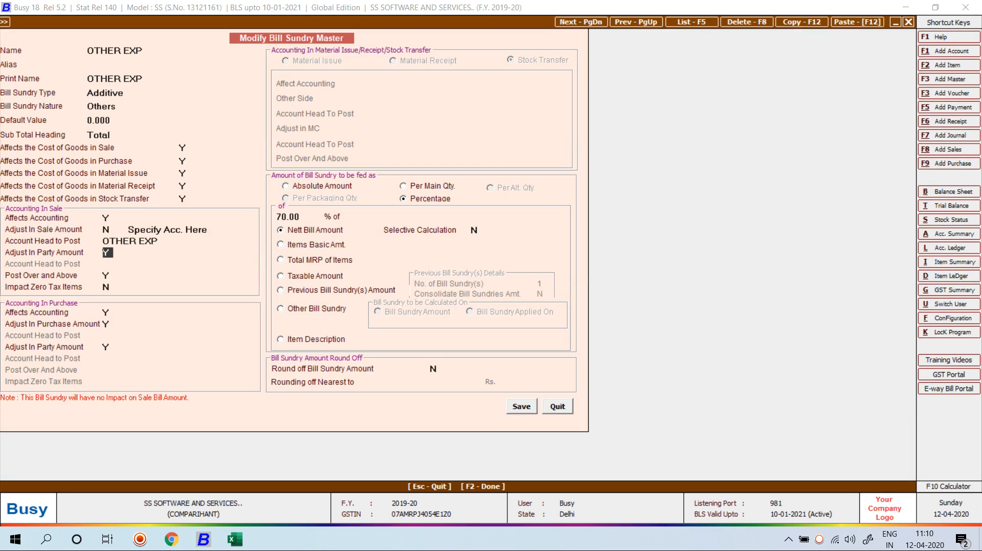
key("F2")
key("Return")
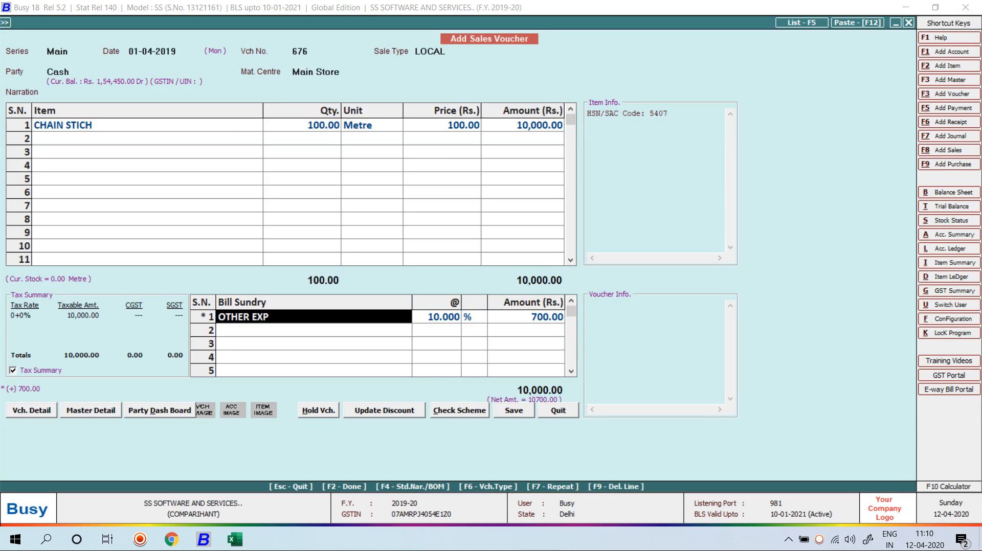
key("alt+m")
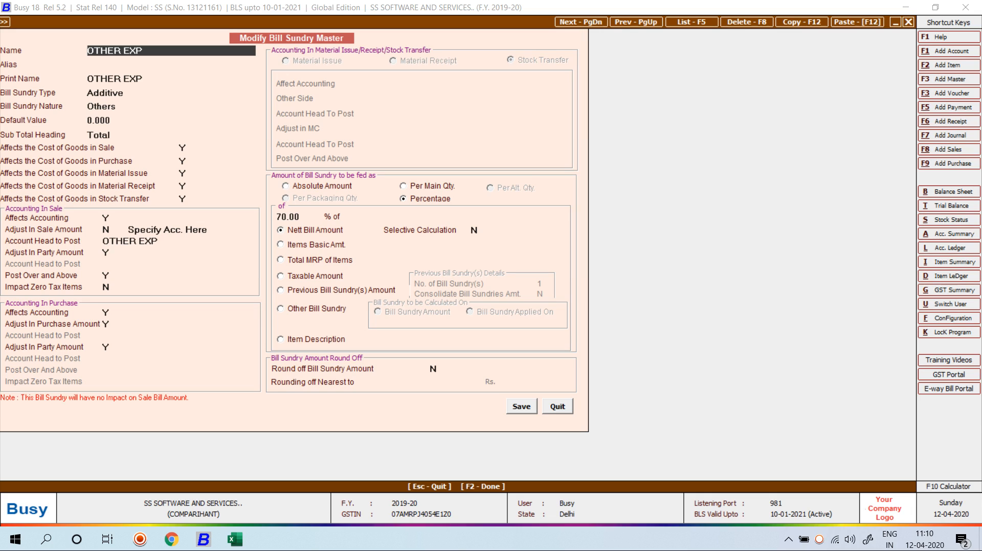
key("F2")
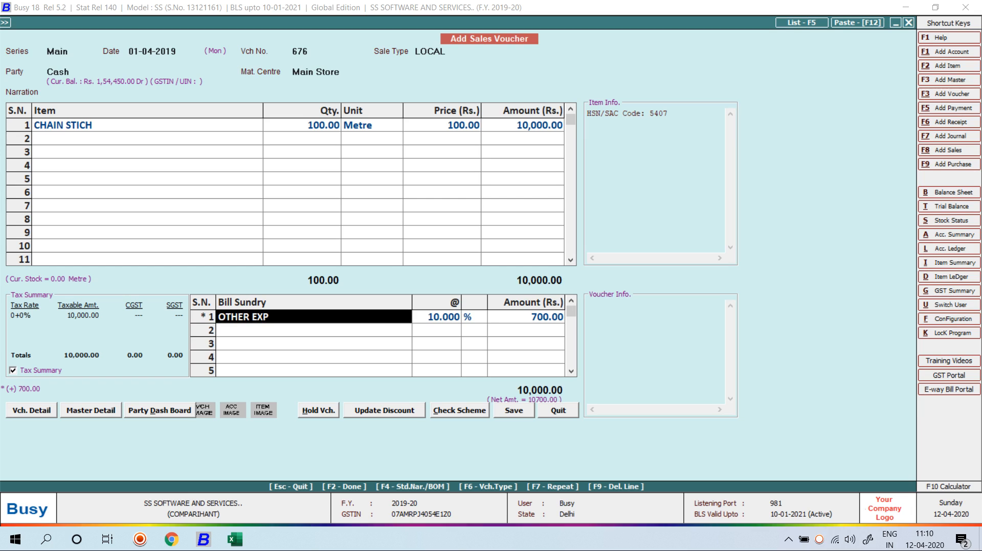
Step: Apply 2.5+2.5% tax to the CHAIN STICH item line, bringing its amount to 10,500
left_click(523, 126)
key("Return")
key("Return")
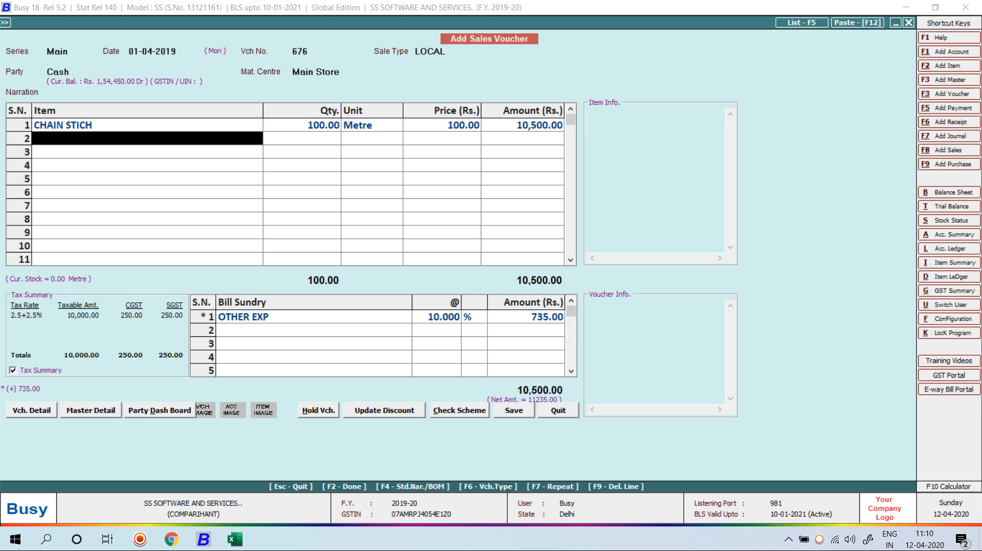
Step: Base the OTHER EXP bill sundry's percentage on the Taxable Amount and save the master
key("Return")
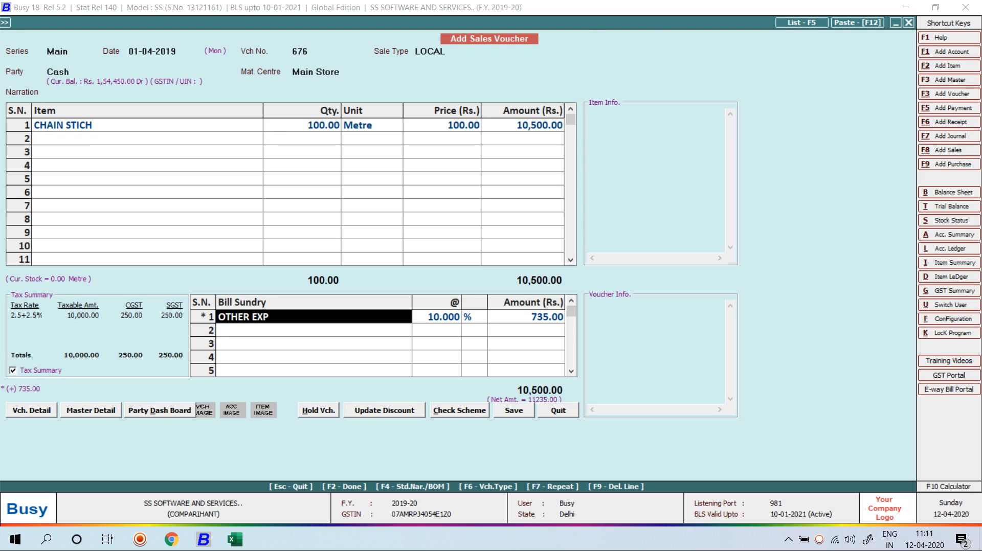
key("alt+m")
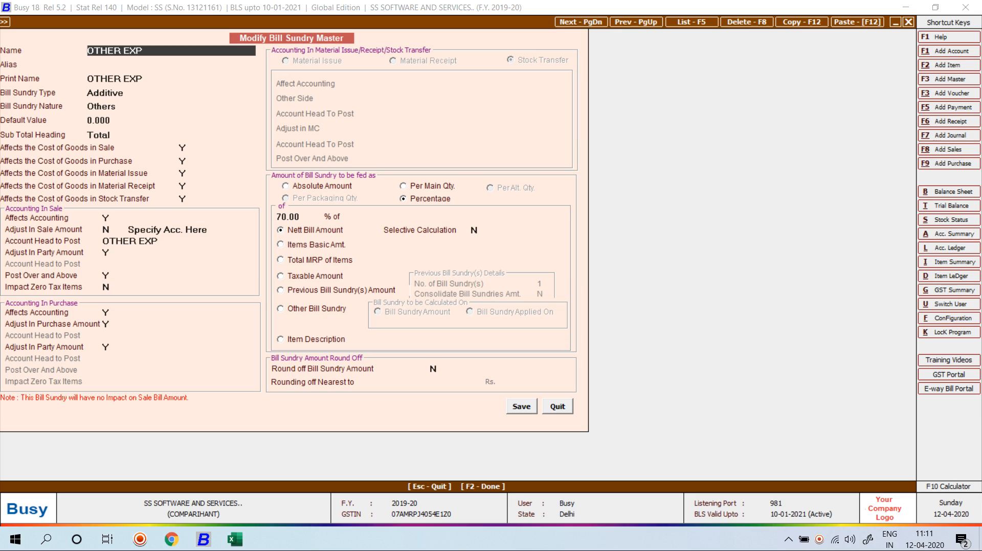
left_click(307, 245)
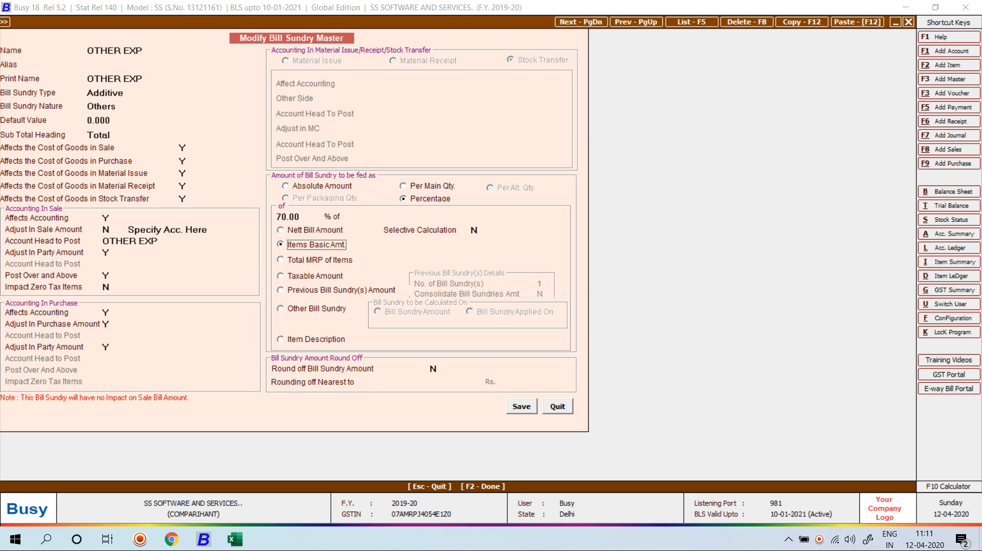
left_click(341, 290)
left_click(315, 276)
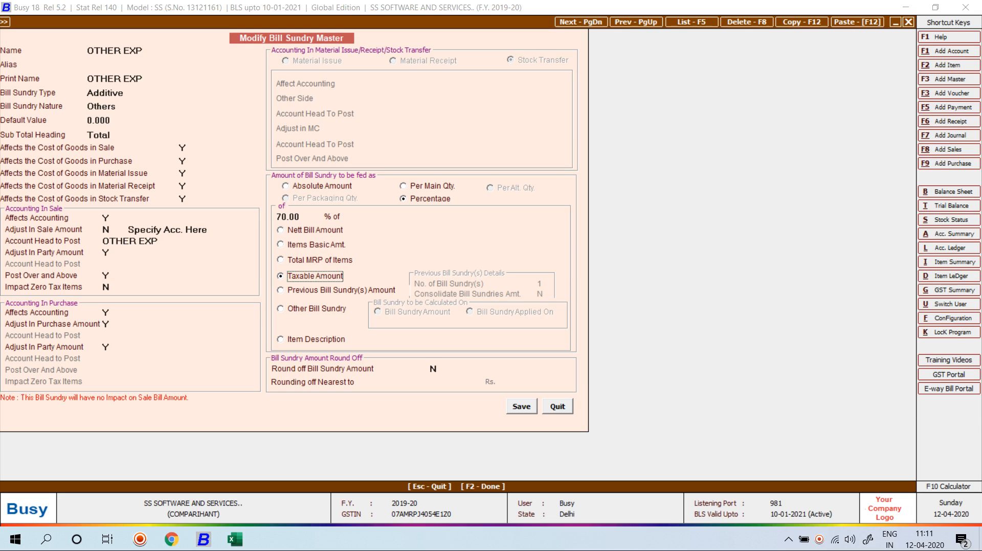
key("F2")
key("Return")
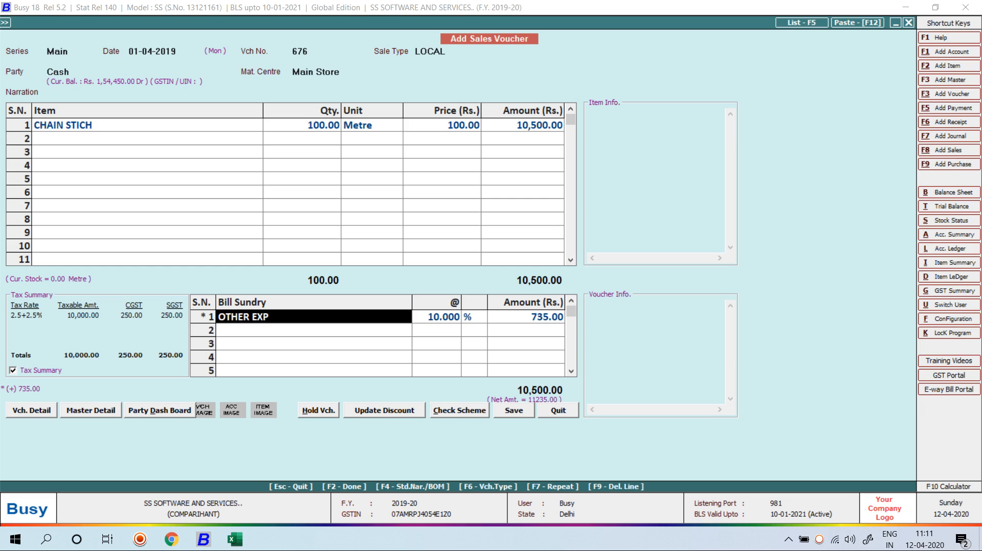
Step: Delete the OTHER EXP line from the voucher and add it again at 10%
key("F9")
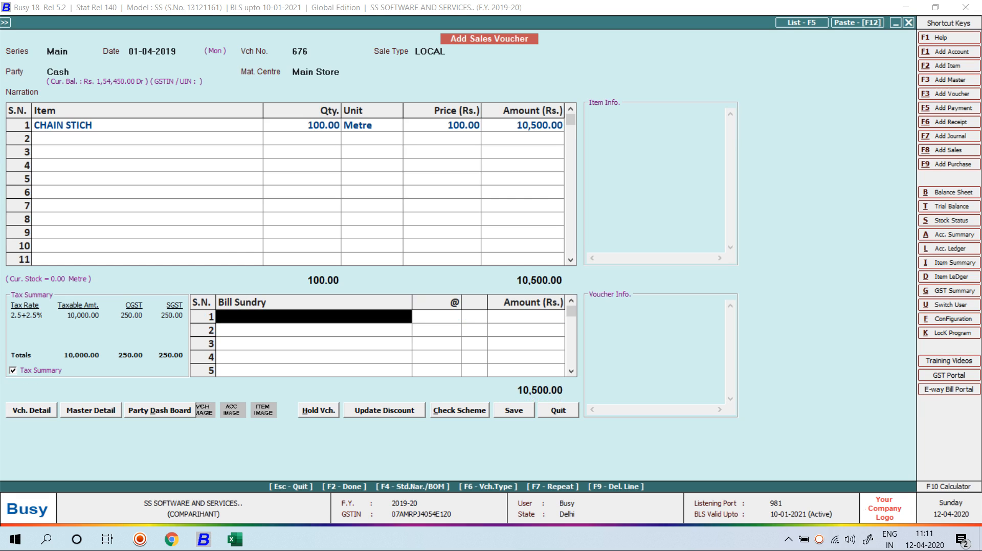
key("Return")
type("D")
key("BackSpace")
type("I")
key("BackSpace")
type("T")
key("BackSpace")
type("OT")
key("Return")
key("Return")
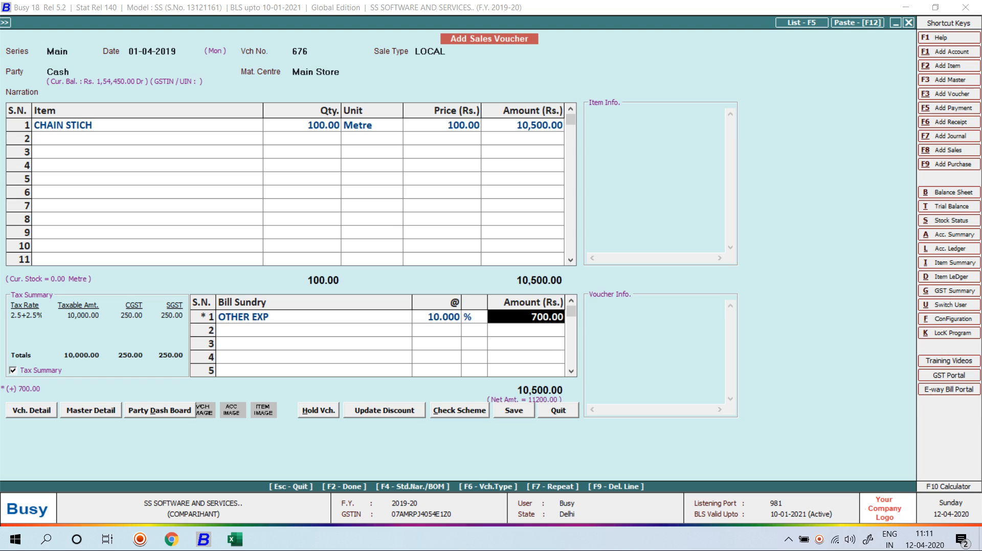
Step: Change the OTHER EXP master's percentage basis to Previous Bill Sundry(s) Amount and save it
key("Left")
key("Left")
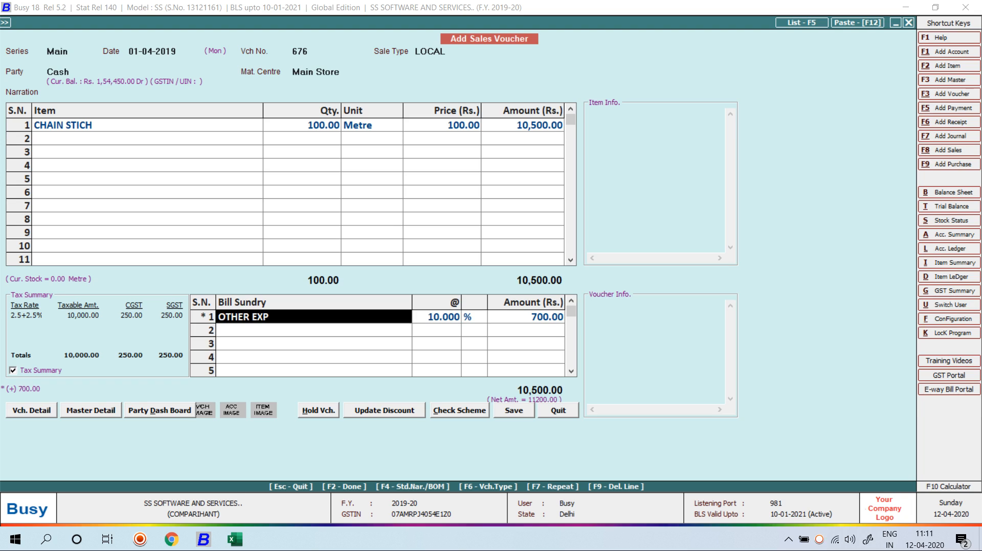
key("alt+m")
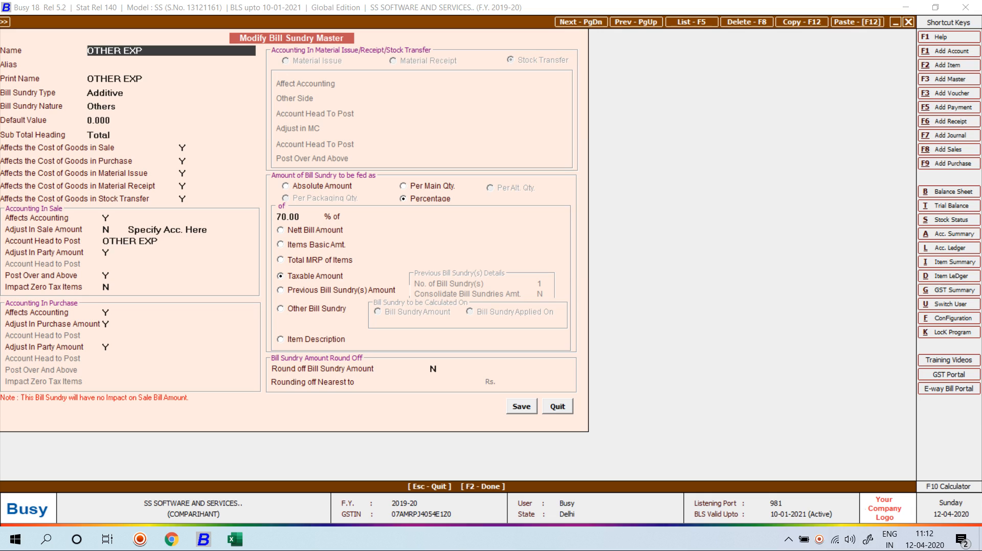
left_click(280, 290)
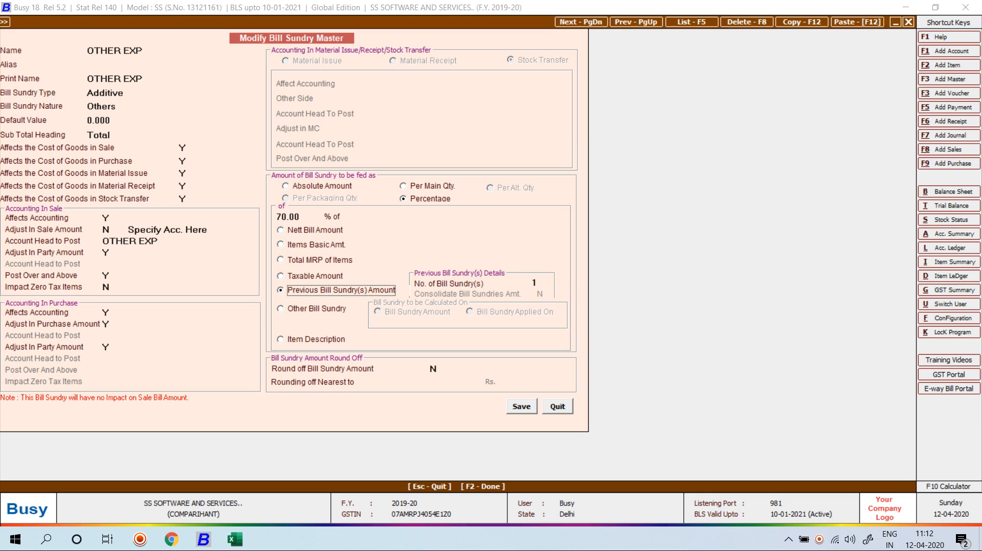
key("F2")
key("Return")
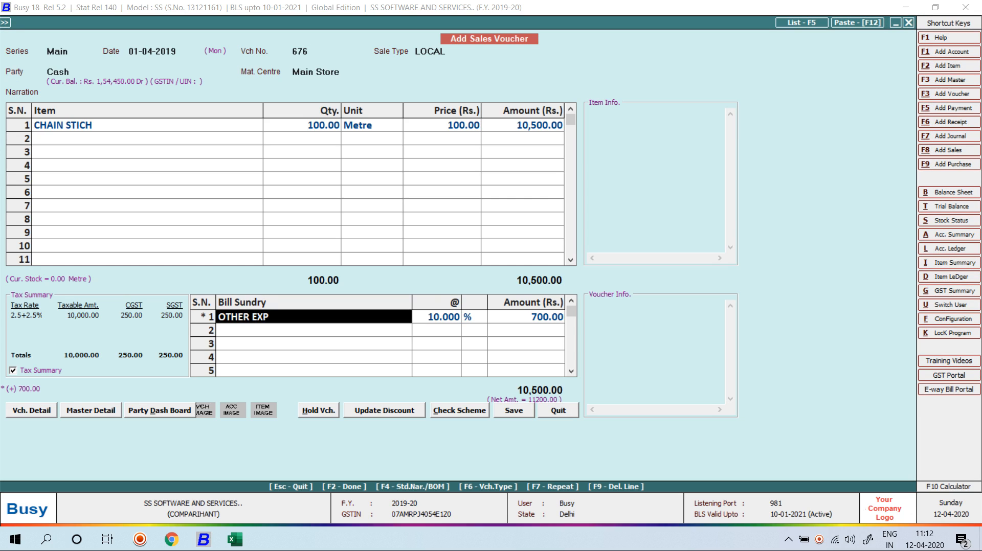
Step: Replace the voucher's OTHER EXP line with Freight & Forwarding Charges of 500
key("F9")
type("fr")
key("Return")
type("500")
key("Return")
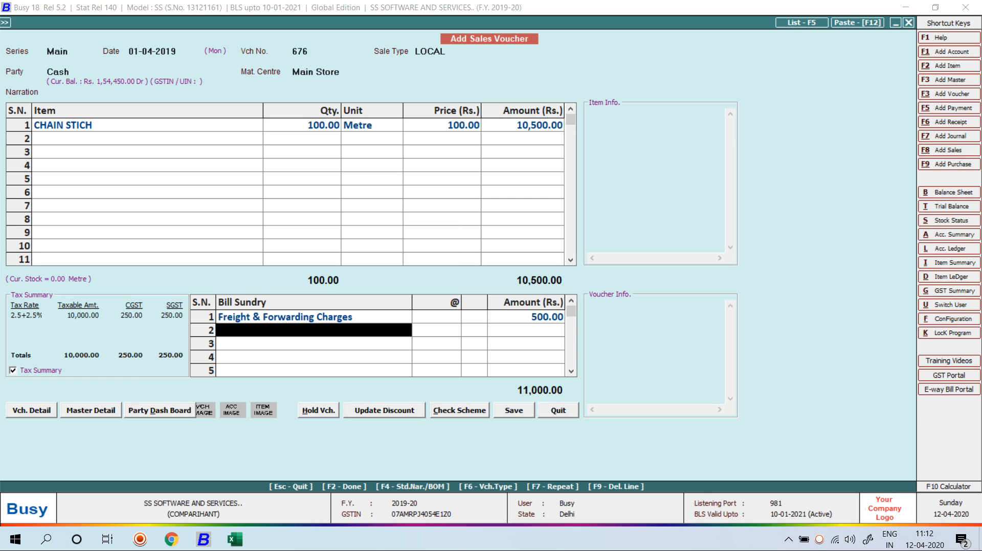
Step: Add OTHER EXP at 10% on the second bill sundry line, below the freight charges
type("oth")
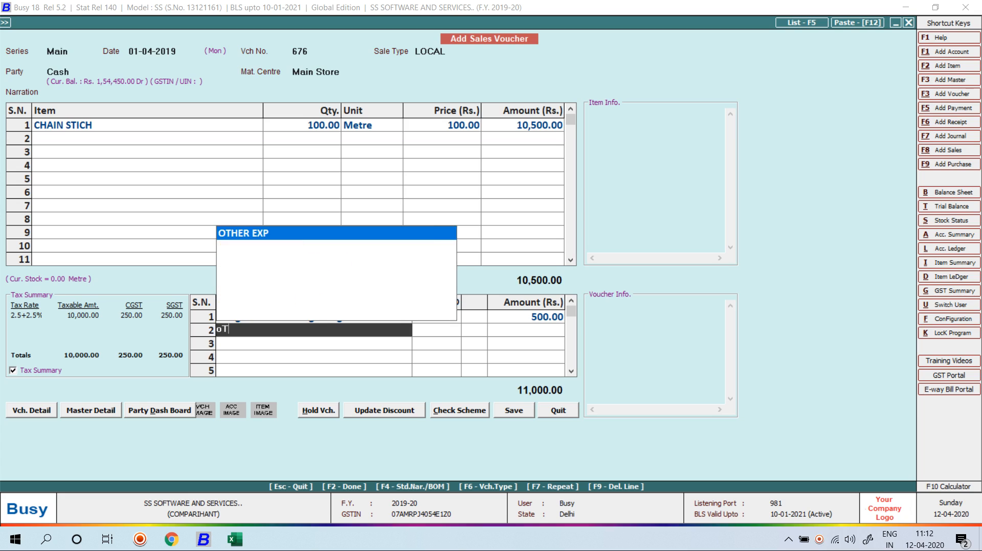
key("Return")
type("10")
key("Return")
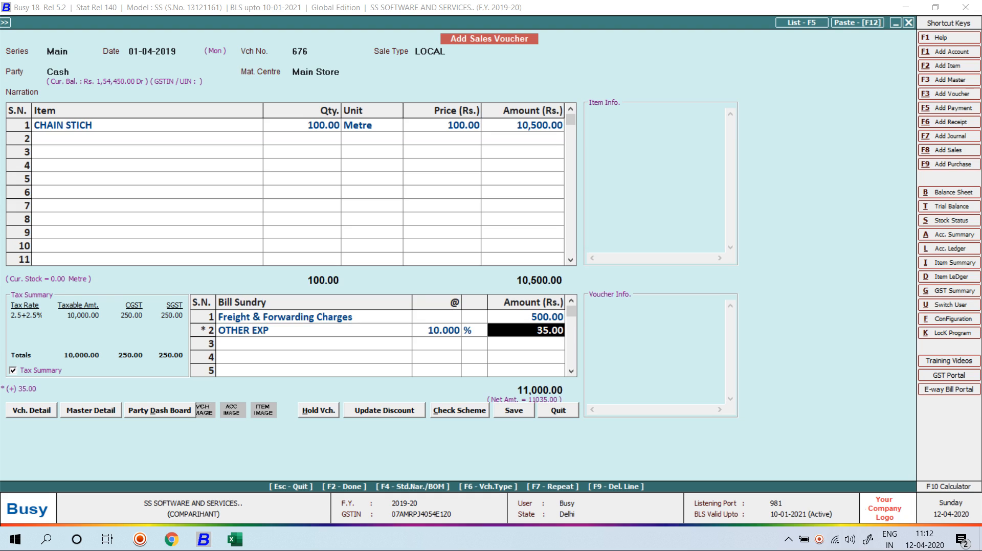
Step: Check the OTHER EXP amount by calculating 500*7/10 in the built-in calculator, and close the calculator
key("F10")
type("500")
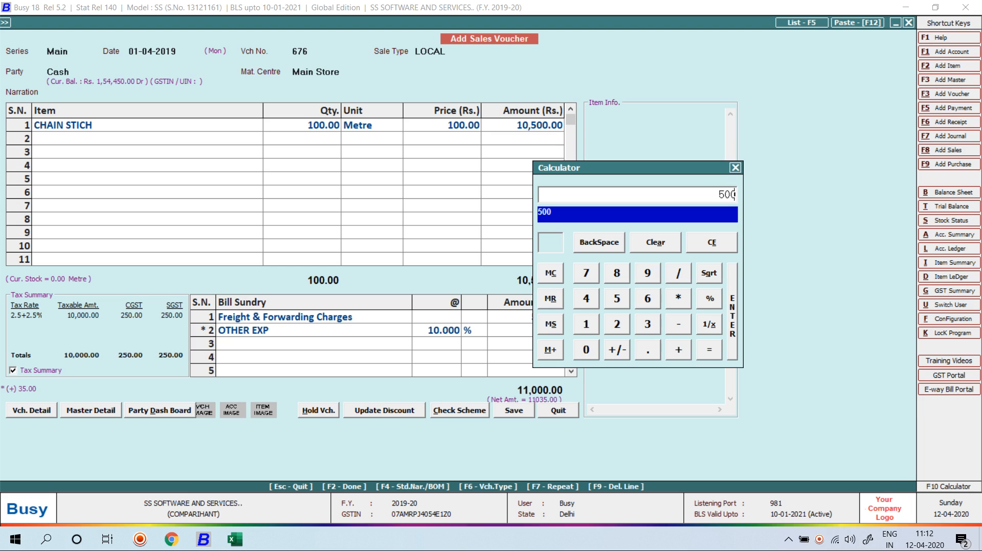
type("*7/10")
key("Return")
key("Escape")
key("Escape")
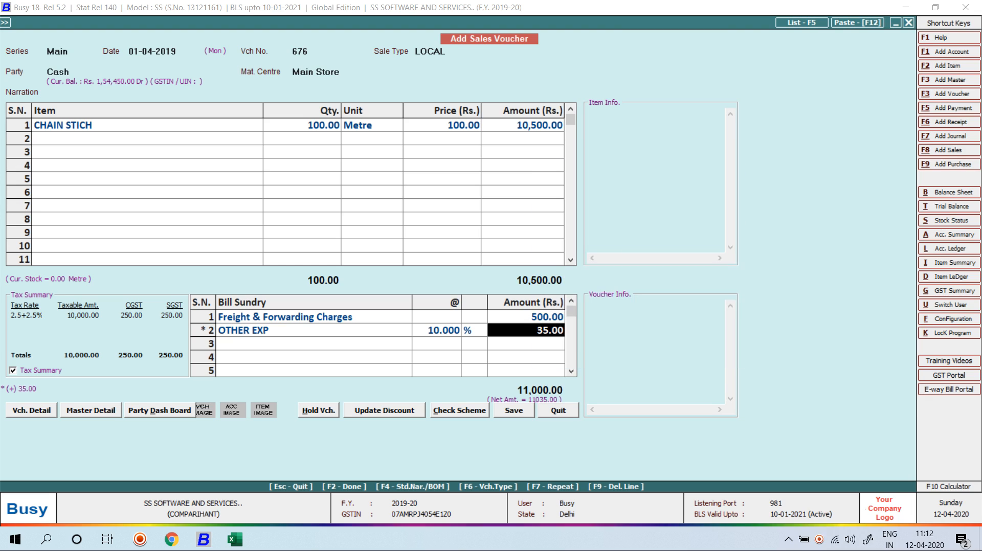
Step: Reopen the OTHER EXP master to review its previous bill sundry settings, and return to the voucher
left_click(313, 317)
left_click(313, 330)
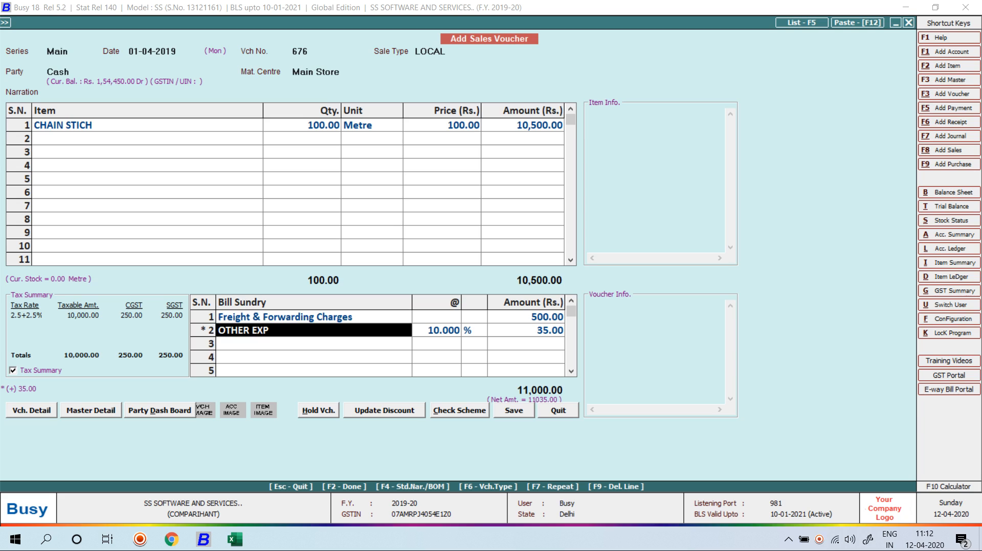
key("alt+m")
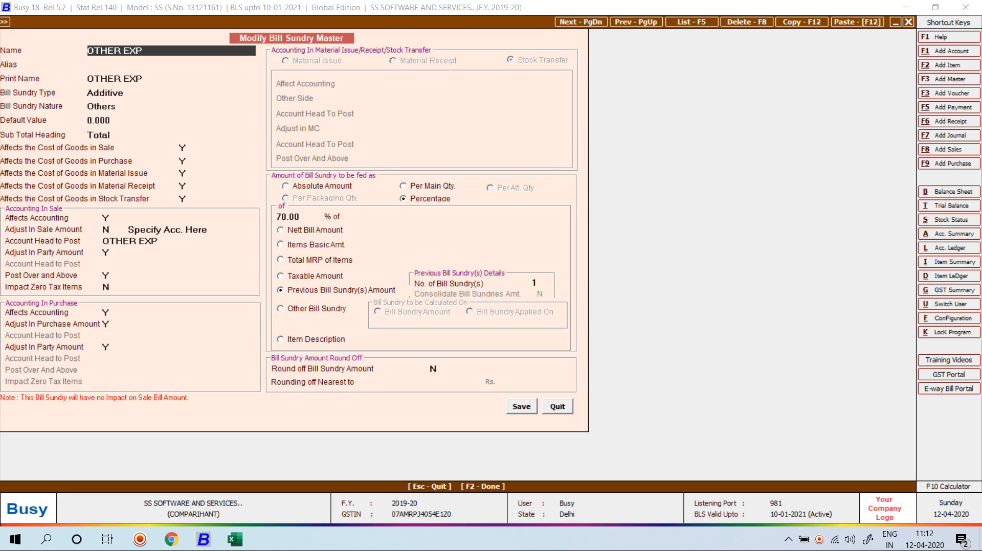
key("F2")
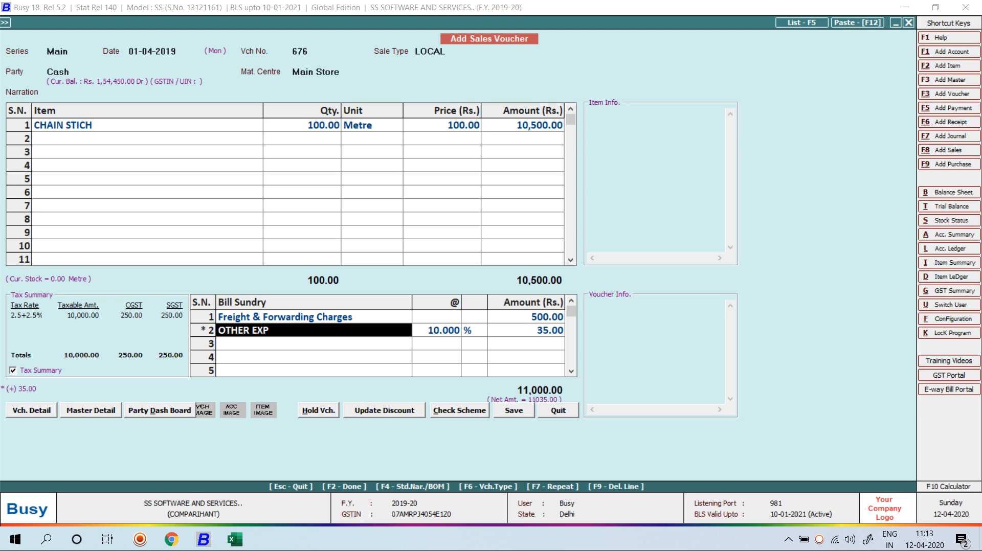
Step: Open the OTHER EXP master, try basing its percentage on Other Bill Sundry, and dismiss the formula entry
key("alt+m")
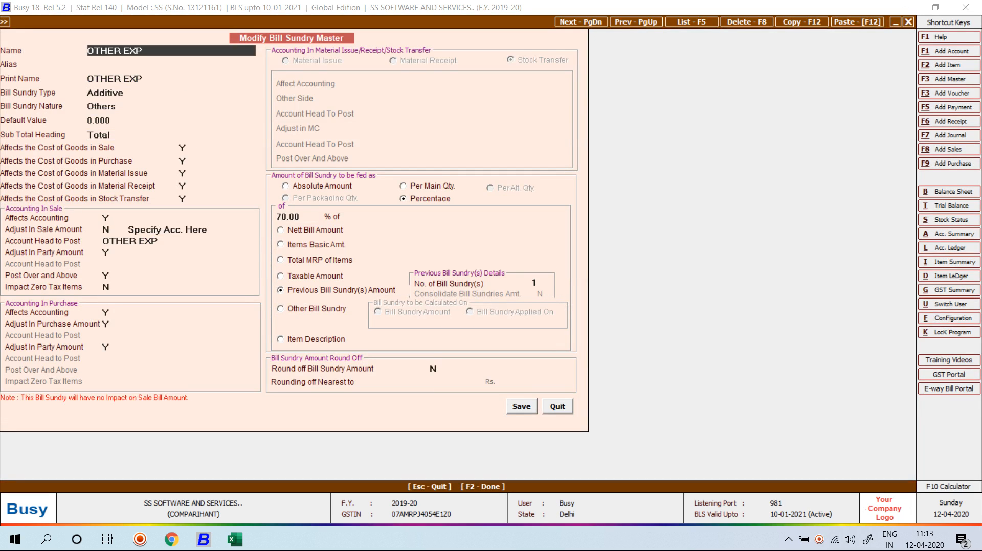
left_click(317, 309)
key("Return")
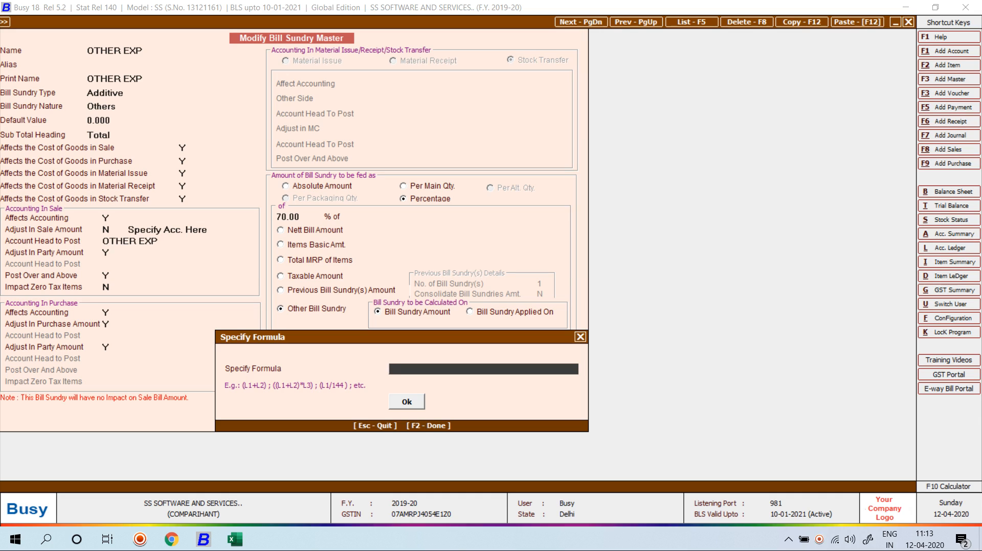
key("Escape")
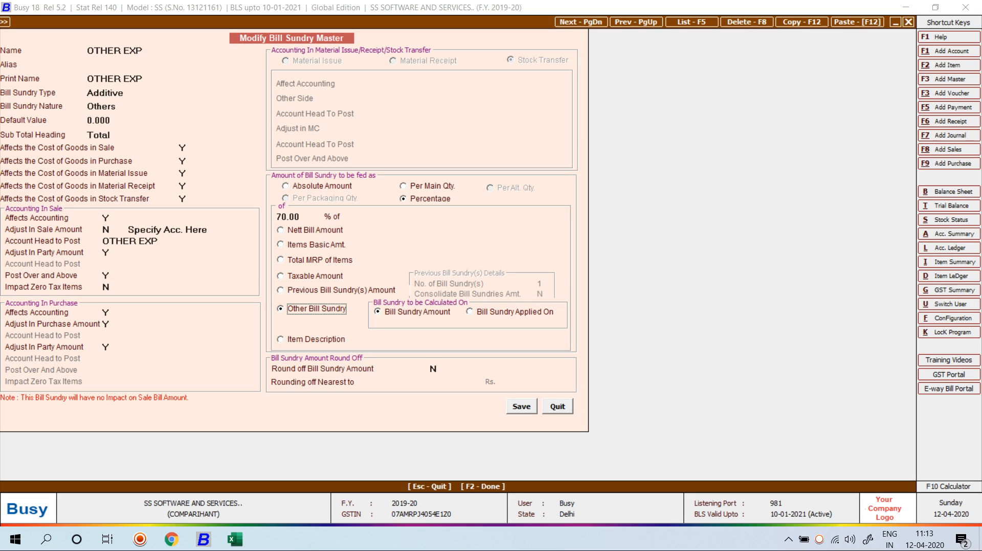
Step: Turn on rounding of the OTHER EXP amount with the Automatic method, to the nearest 1 Rs
key("Return")
type("Y")
key("Return")
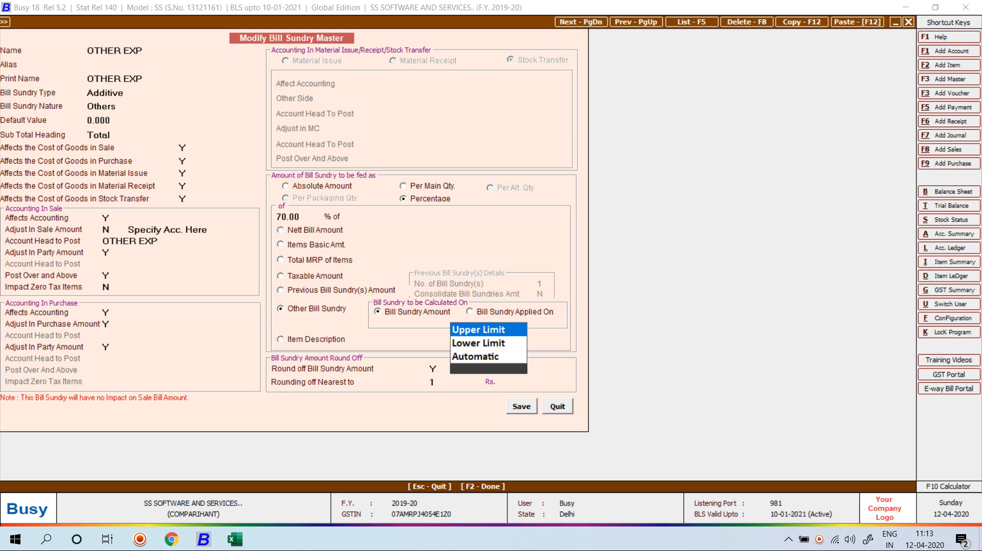
key("Down")
key("Down")
key("Return")
key("Return")
key("Return")
key("Return")
key("Return")
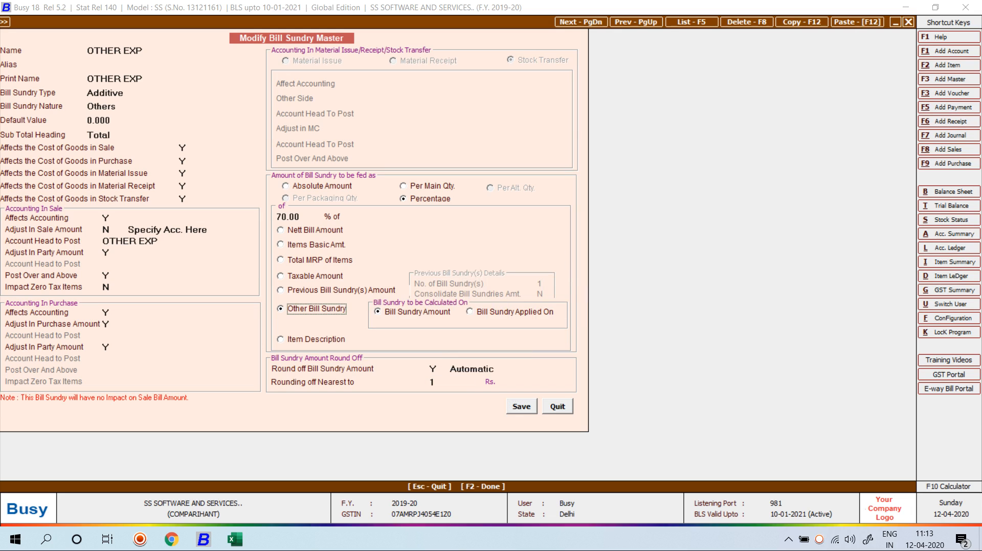
Step: Set the OTHER EXP percentage basis to 100% of the Nett Bill Amount and save the master
key("Down")
key("Down")
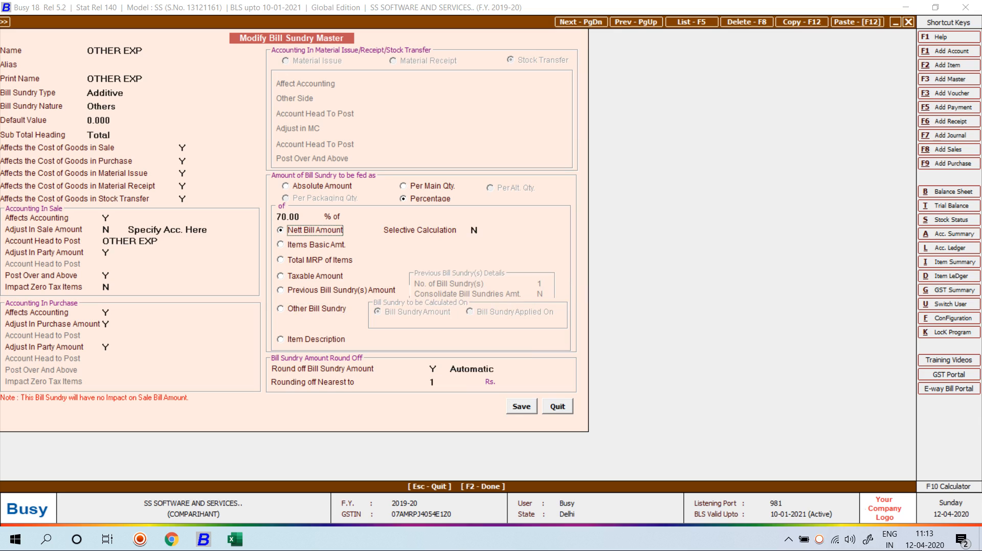
left_click(287, 217)
key("BackSpace")
key("BackSpace")
type("100")
key("Return")
key("F2")
key("Return")
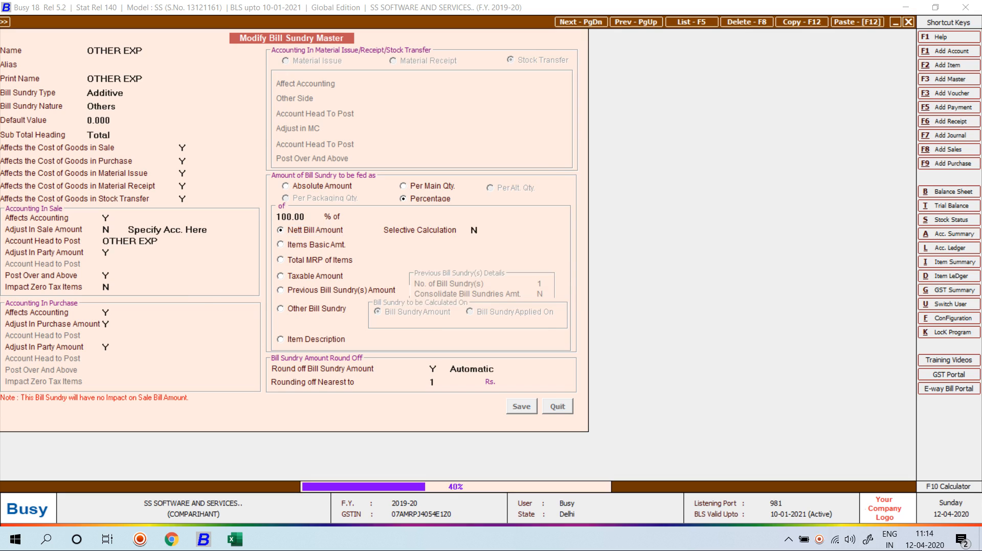
Step: Quit the sales voucher without saving and go to the list of administration masters
key("Escape")
key("y")
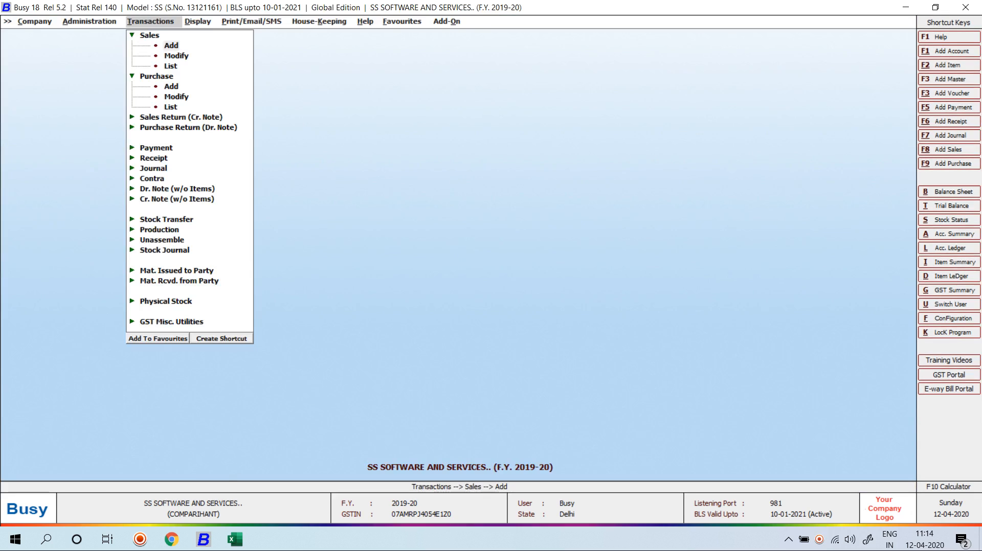
key("Left")
key("Escape")
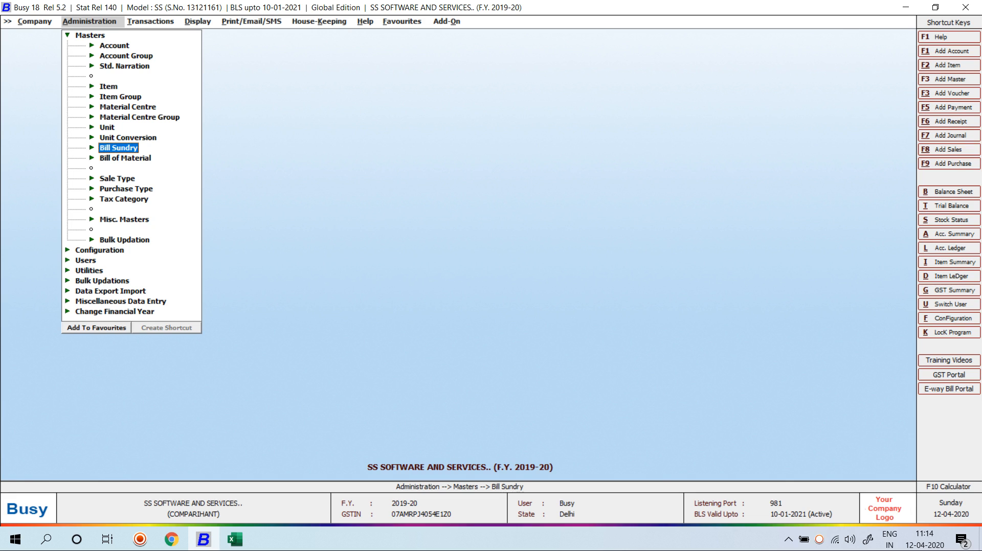
Step: Open a blank bill of material master to view its fields, and close it without saving
key("Down")
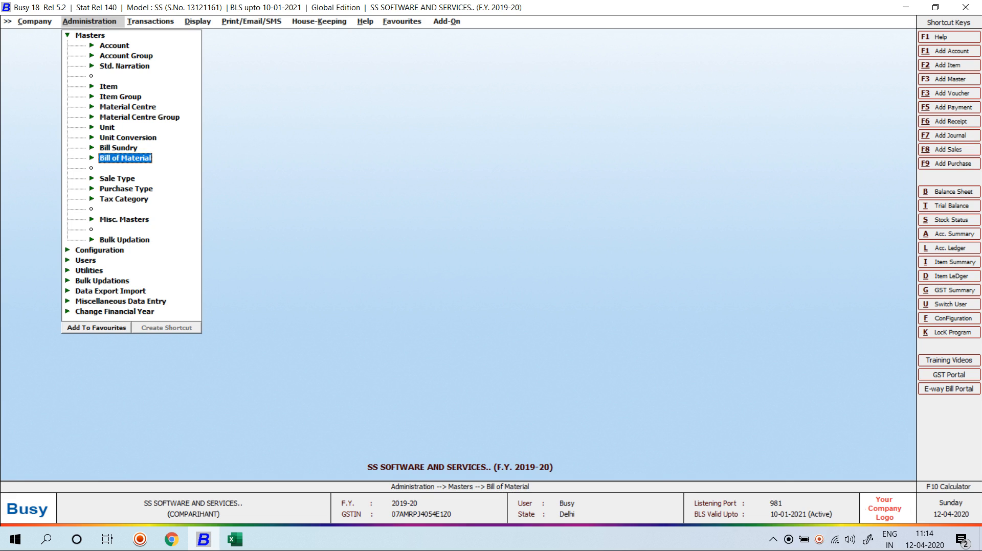
key("Return")
key("Return")
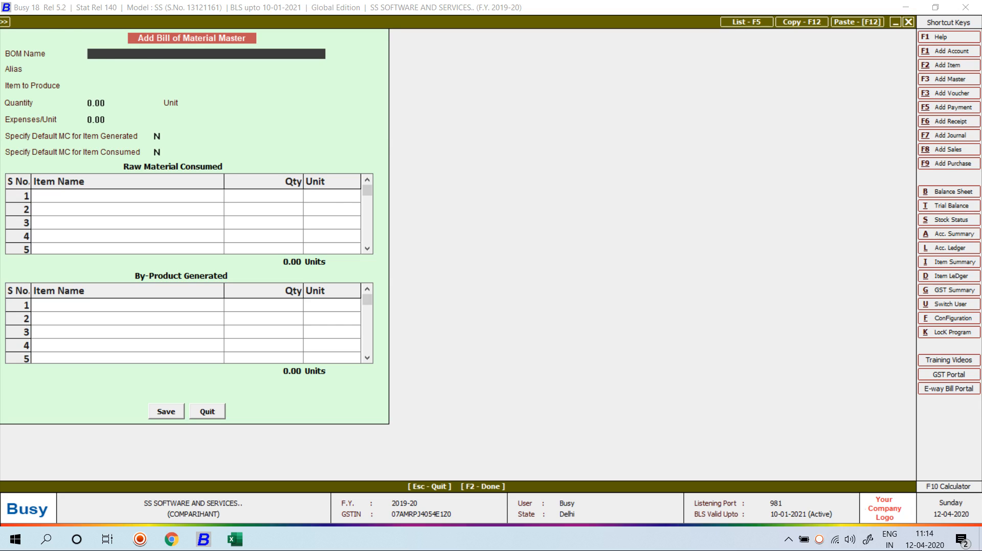
key("Escape")
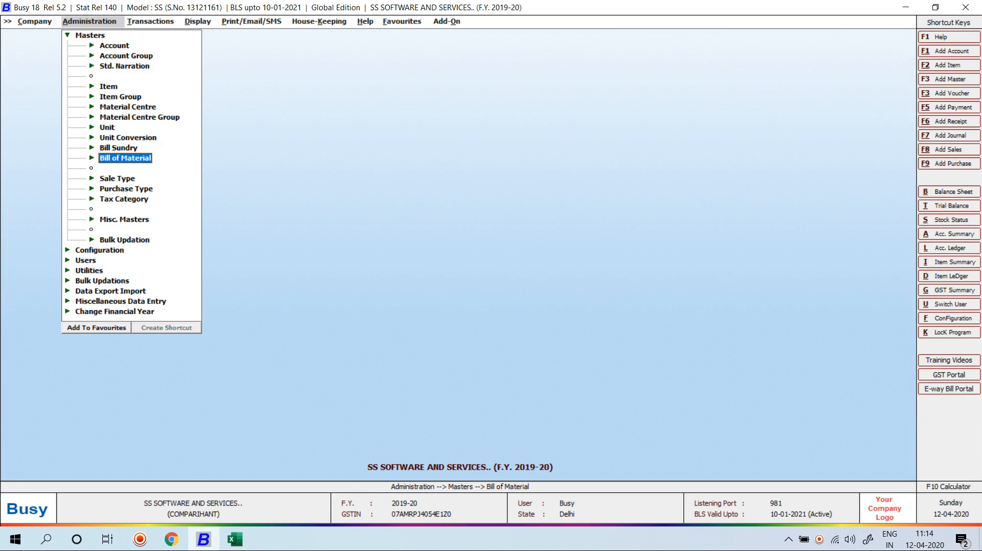
Step: Open a new sales voucher to view its Sale Type field, and close it without saving
key("Down")
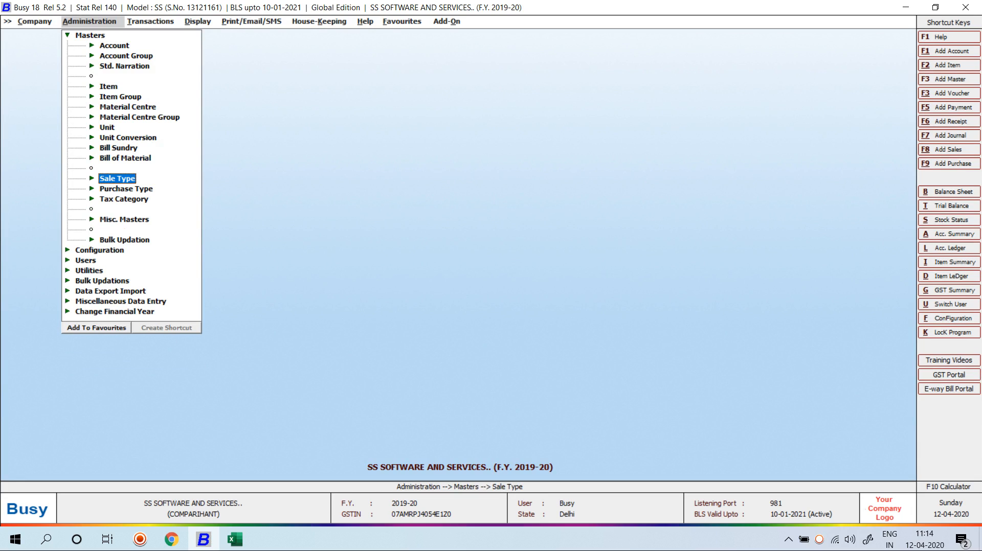
key("Right")
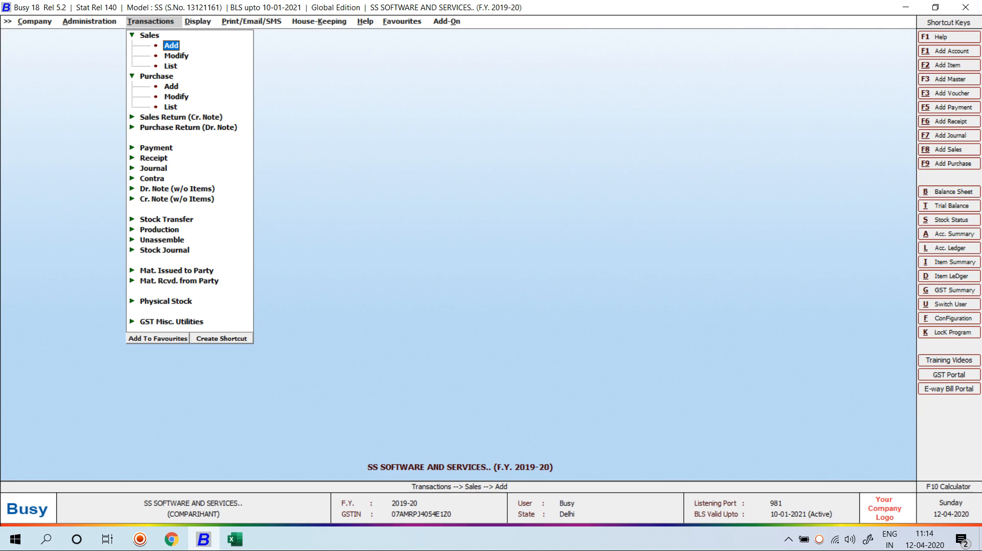
key("Return")
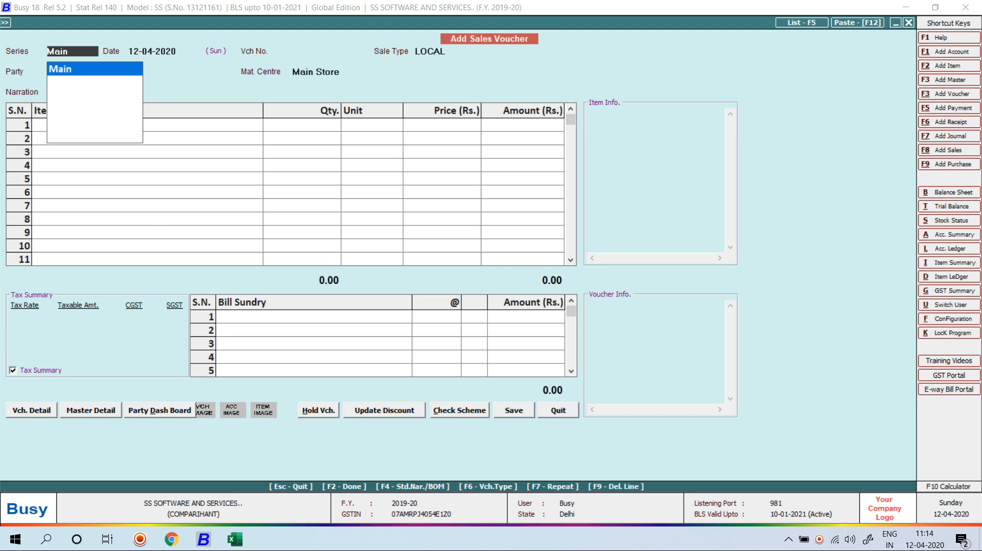
key("Escape")
key("Escape")
Step: Display the list of sale types on screen, view the inter-state and local entries, and close it
key("Left")
key("Return")
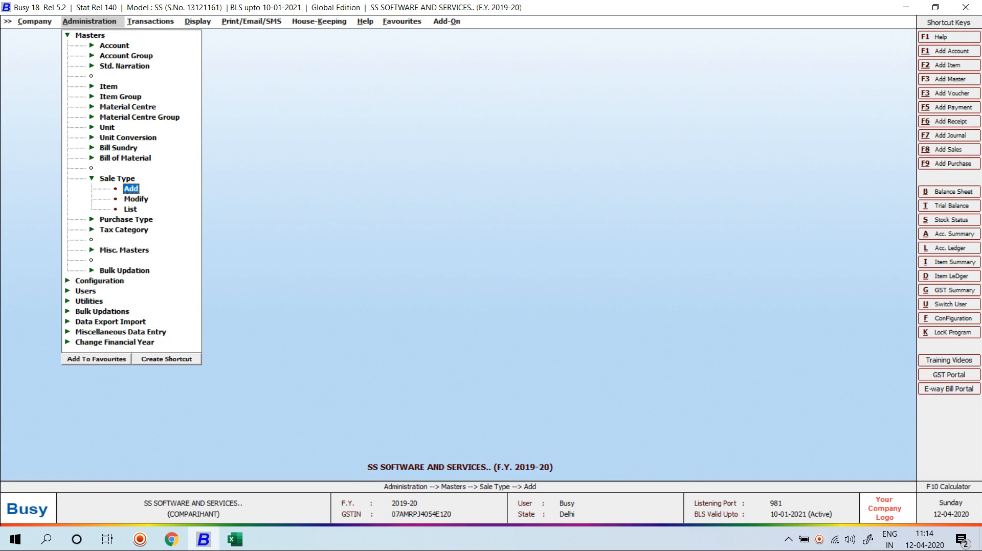
key("Down")
key("Return")
key("Escape")
key("Down")
key("Return")
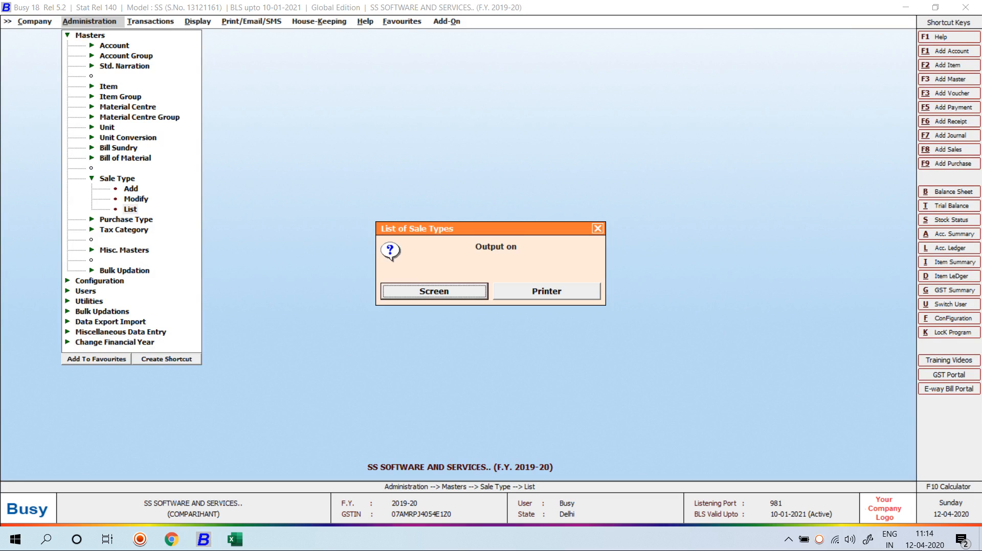
key("Return")
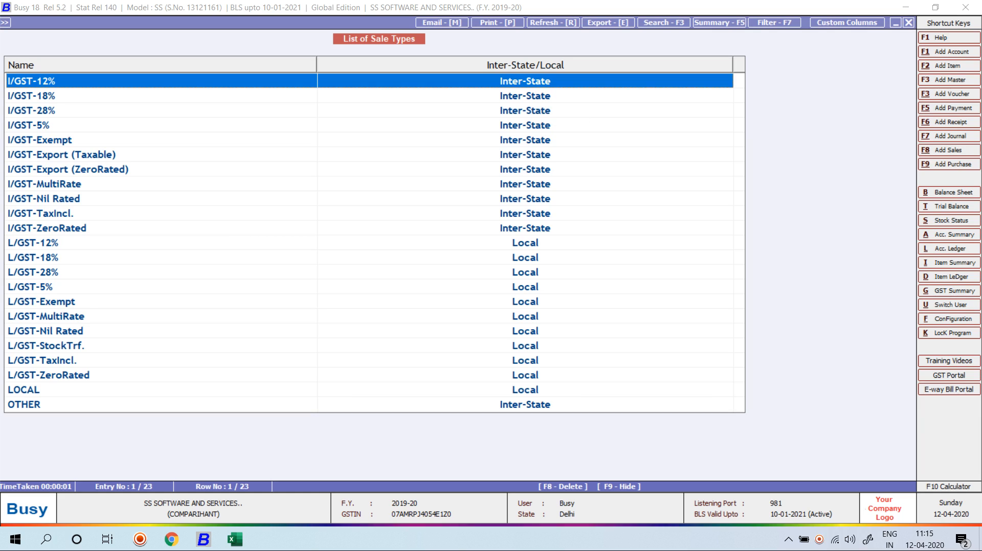
left_click(369, 287)
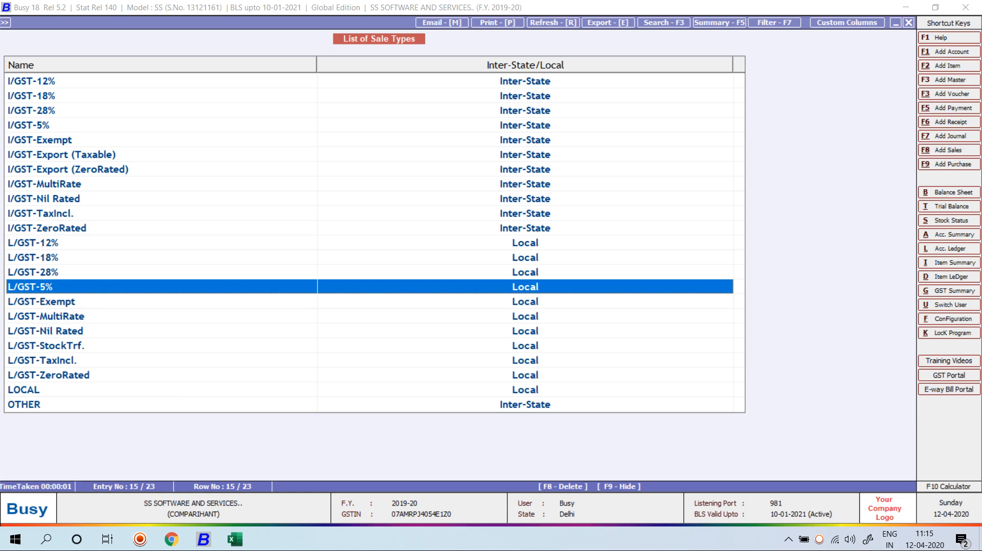
left_click(370, 140)
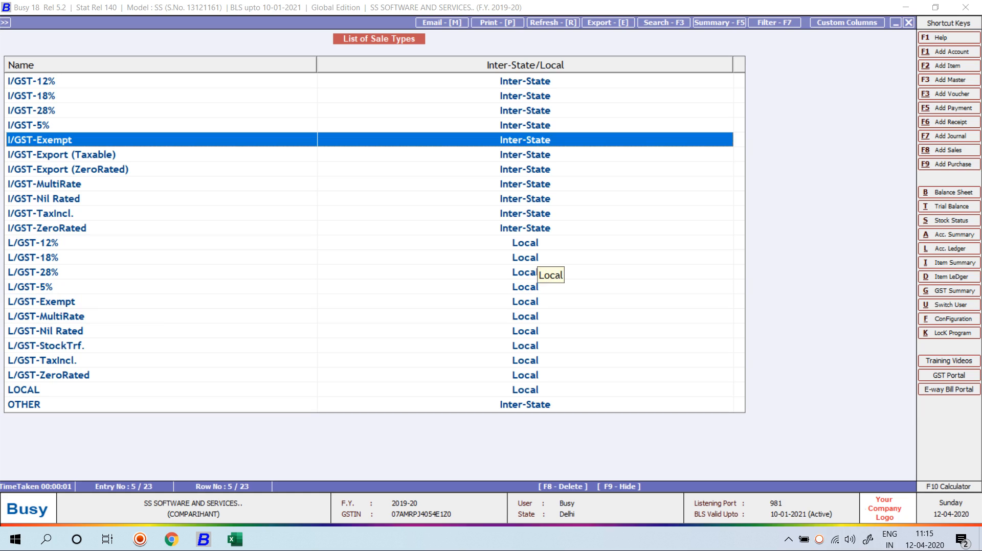
key("Escape")
key("Escape")
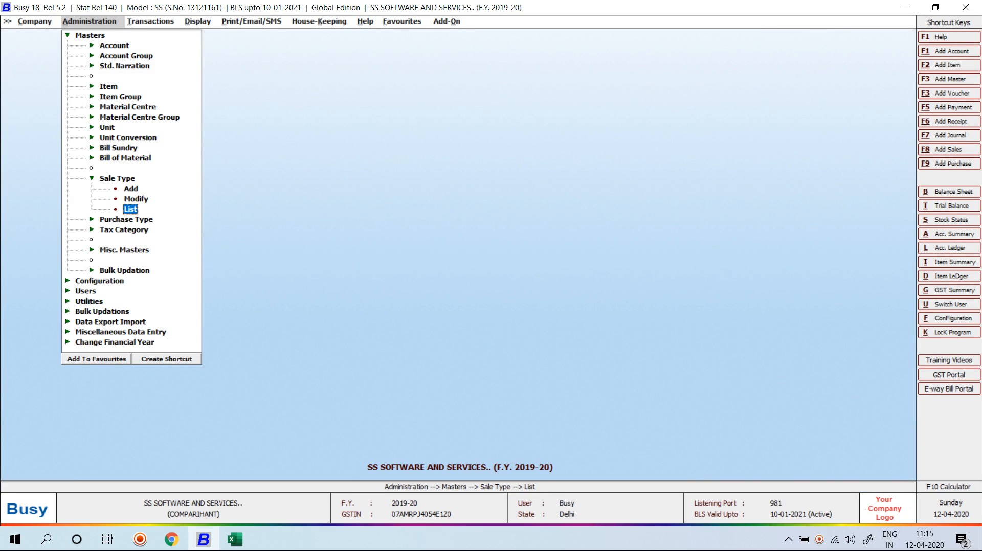
Step: Start a new sale type master named NEW SALE TYPE with its sales account set to Specify in voucher
key("Up")
key("Up")
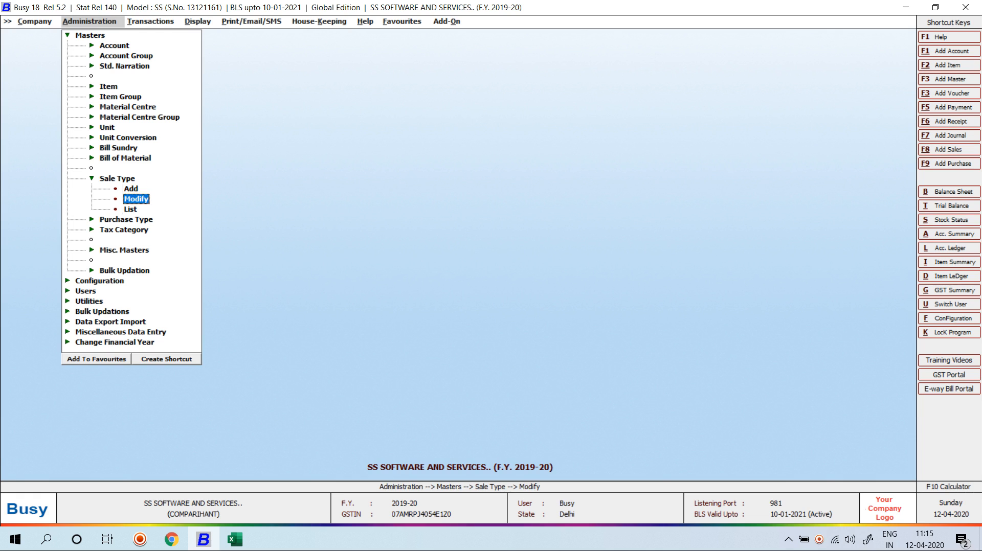
key("Return")
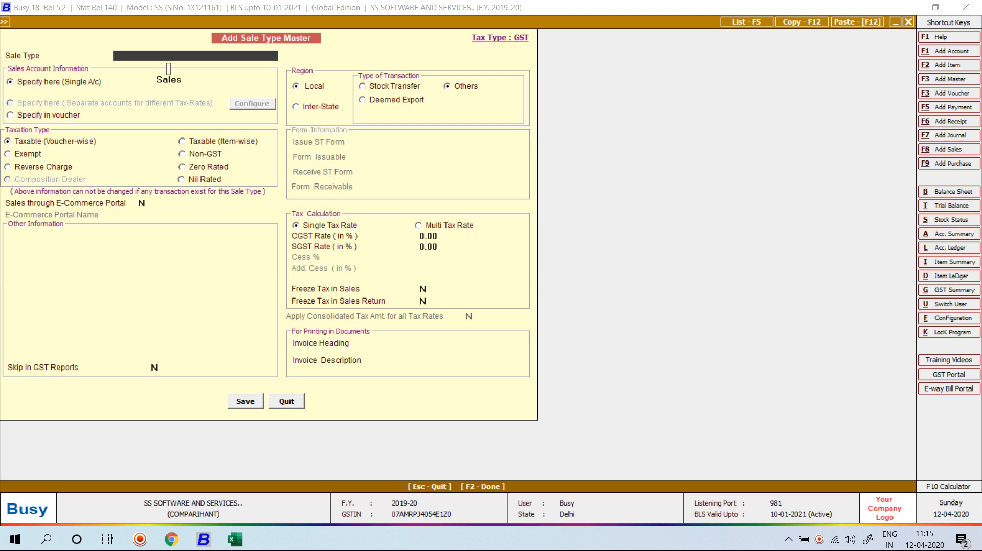
type("NEW SALE TYP")
type("E")
key("Return")
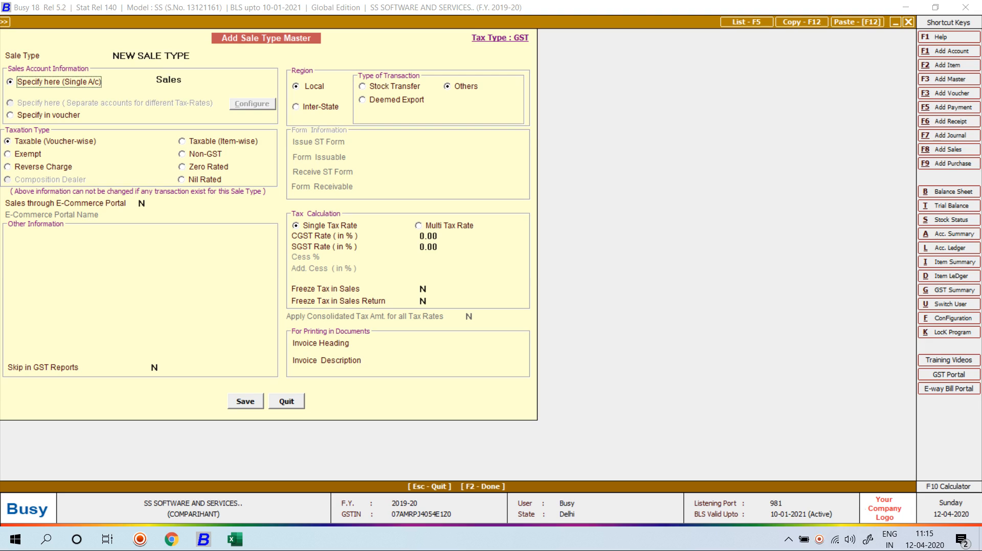
key("Return")
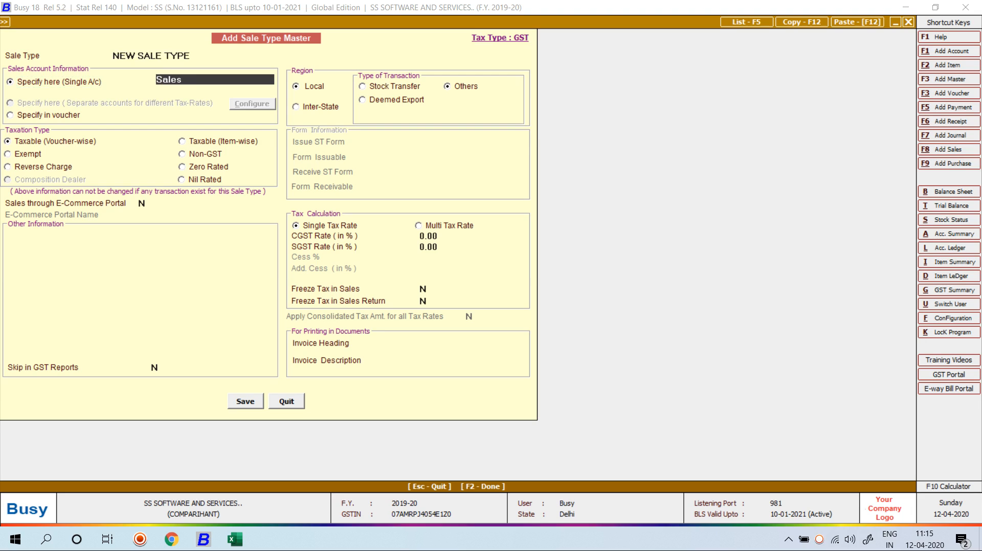
left_click(49, 116)
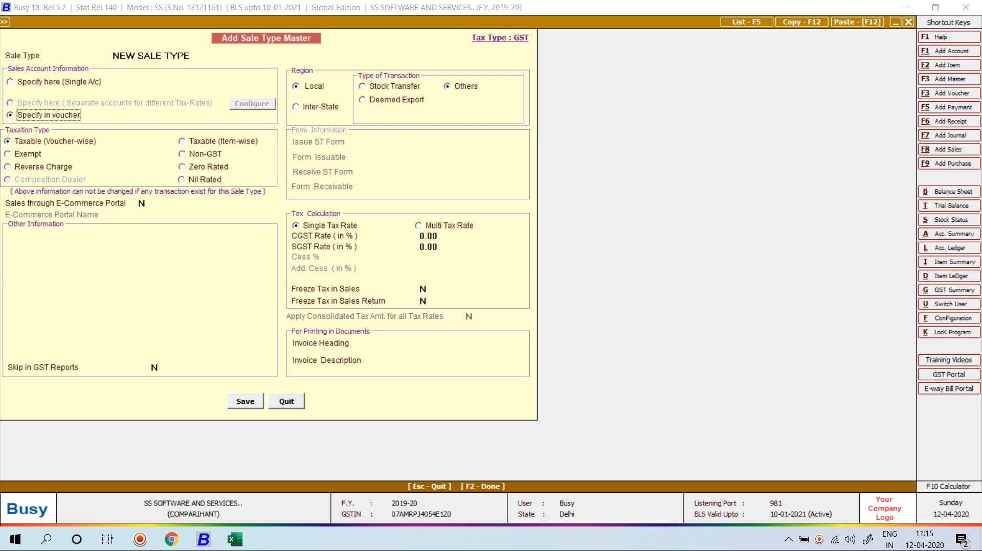
left_click(59, 82)
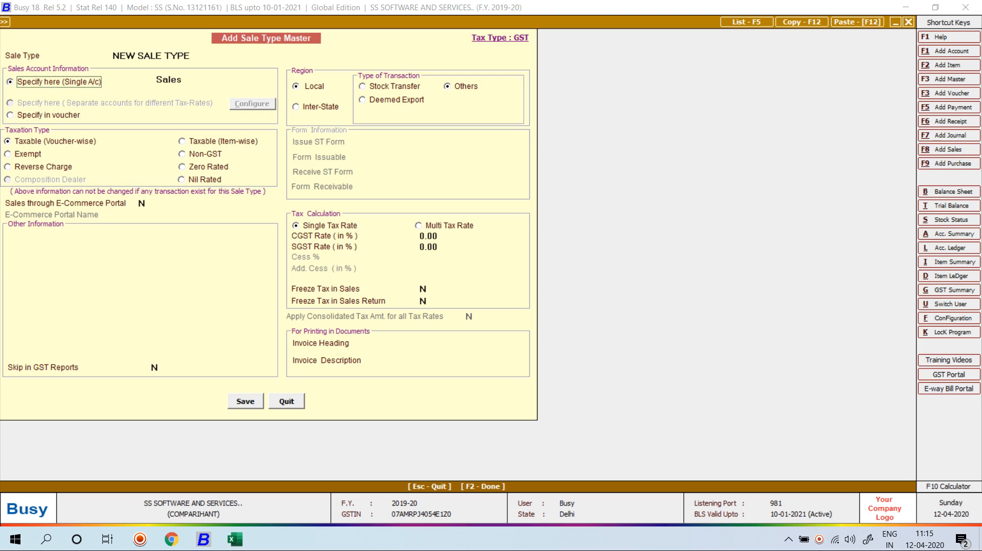
left_click(49, 115)
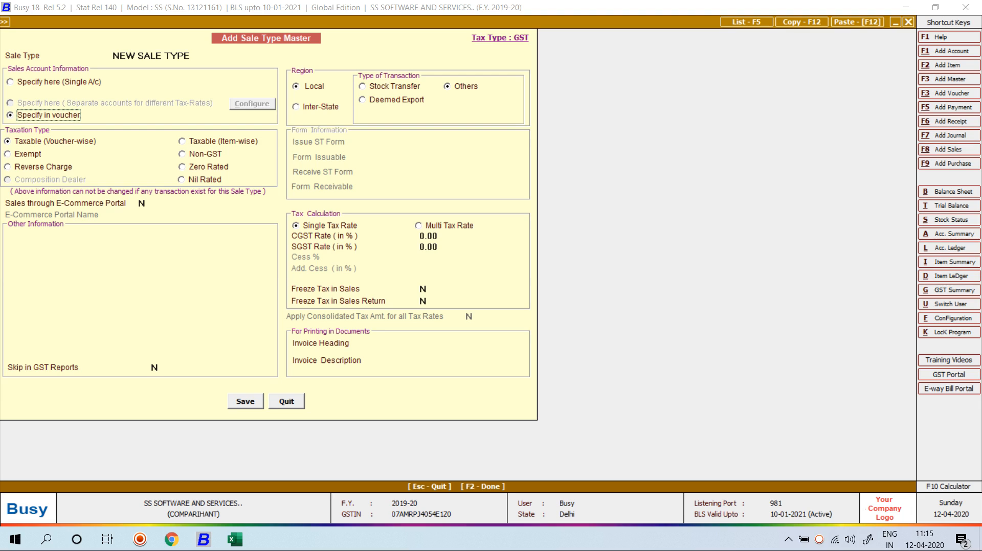
Step: Set the single-rate CGST and SGST of the new sale type to 6% each and save the master
key("F2")
key("Return")
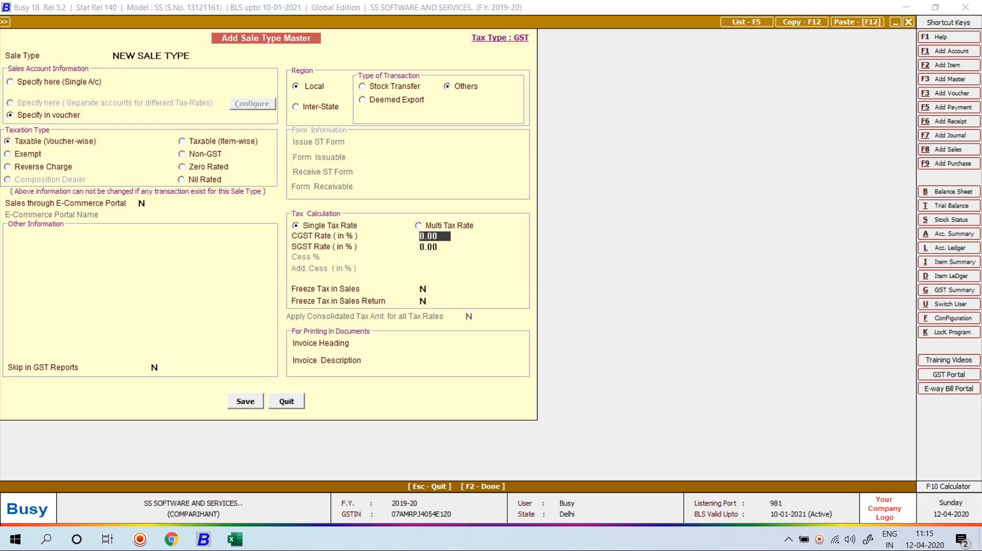
type("6")
key("Return")
type("6")
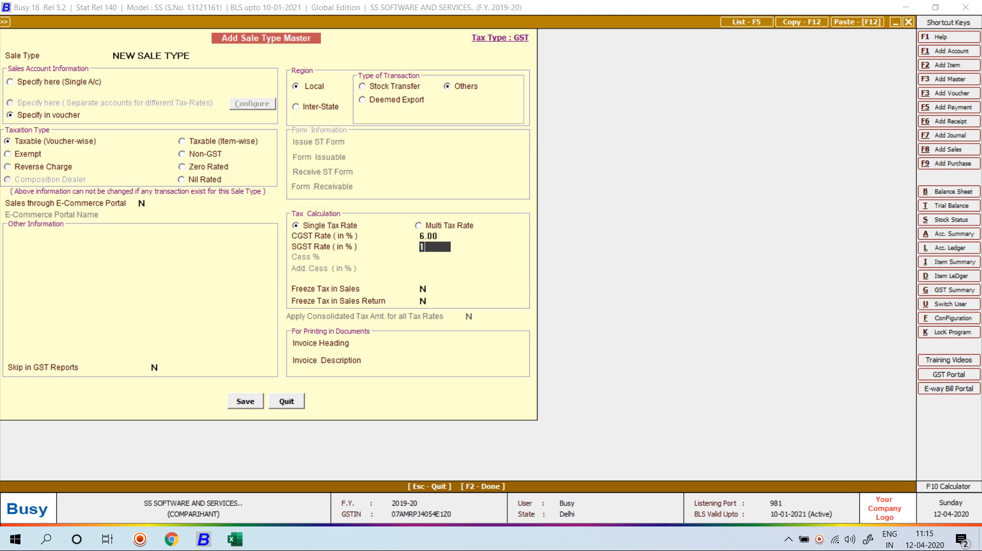
key("Return")
key("F2")
key("Return")
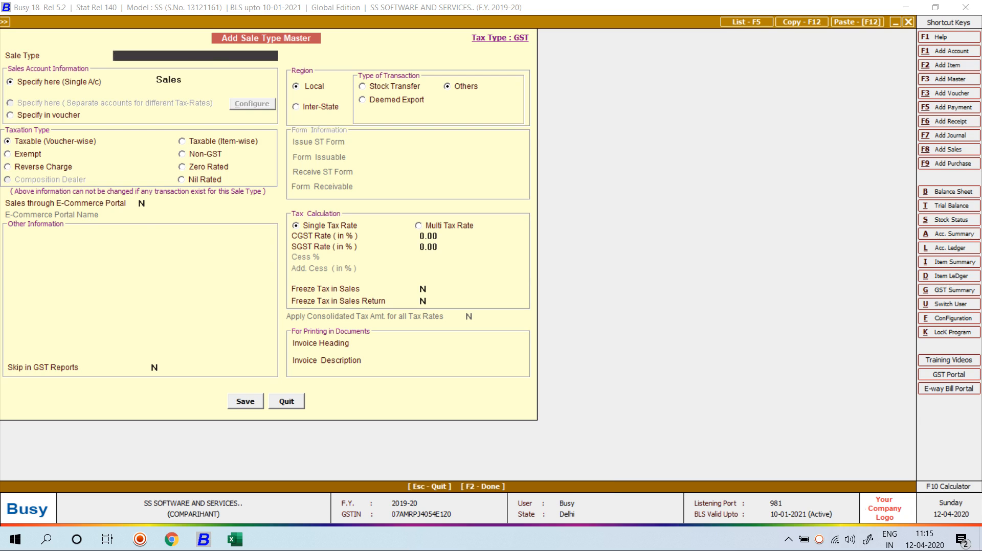
Step: Start a sales voucher dated 04-04-2019 in the Main series using the sale type NEW SALE TYPE
key("Escape")
key("Return")
key("Return")
key("Return")
key("Return")
type("4")
key("Return")
key("Down")
key("Return")
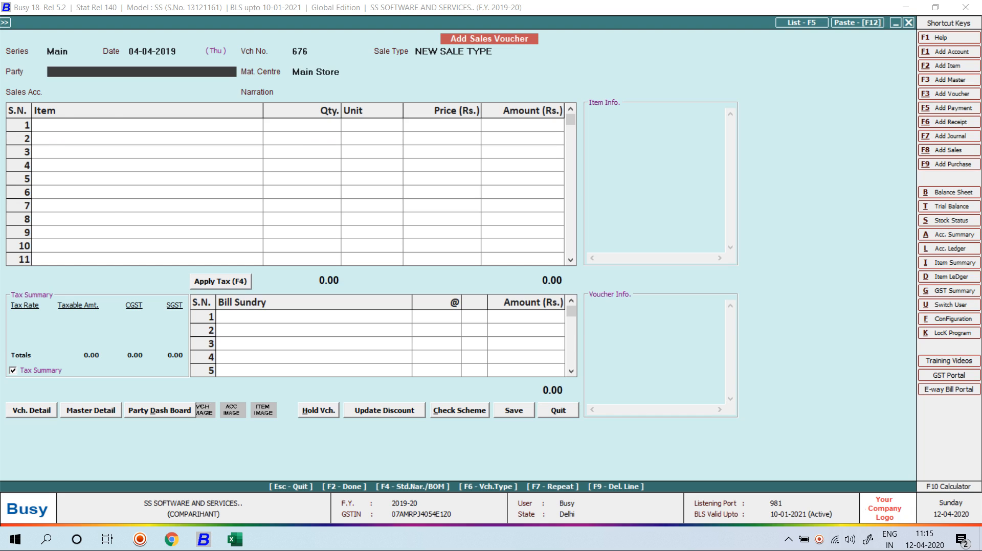
Step: Choose A TO Z TRADERS as the party and pick an account for Sales Acc., then quit the voucher without saving
key("Return")
key("Left")
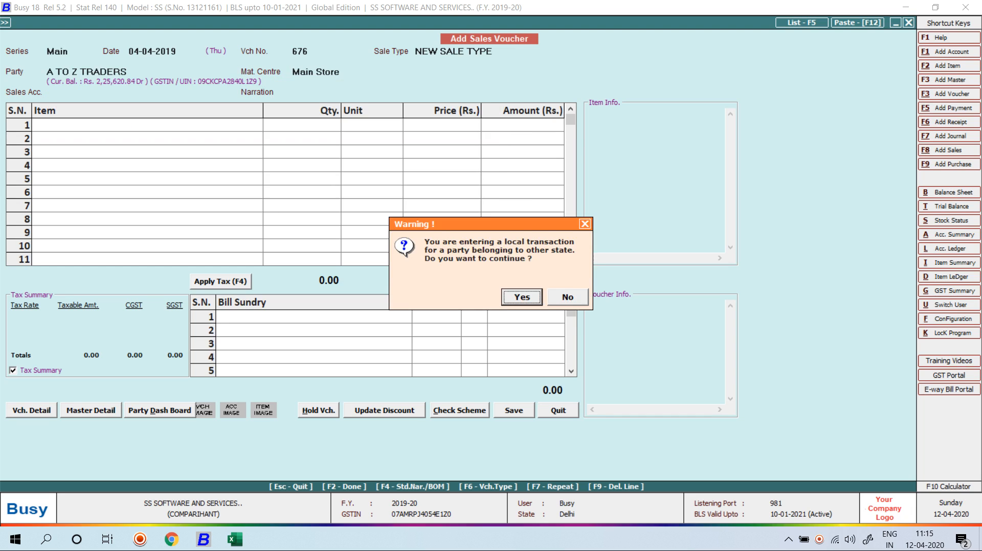
key("Return")
key("Return")
key("Down")
key("Down")
key("Down")
key("Down")
key("Down")
key("Down")
key("Down")
key("Down")
key("Down")
key("Down")
key("Down")
key("Down")
key("Down")
key("Down")
key("Down")
key("Down")
key("Down")
key("Down")
key("Down")
key("Down")
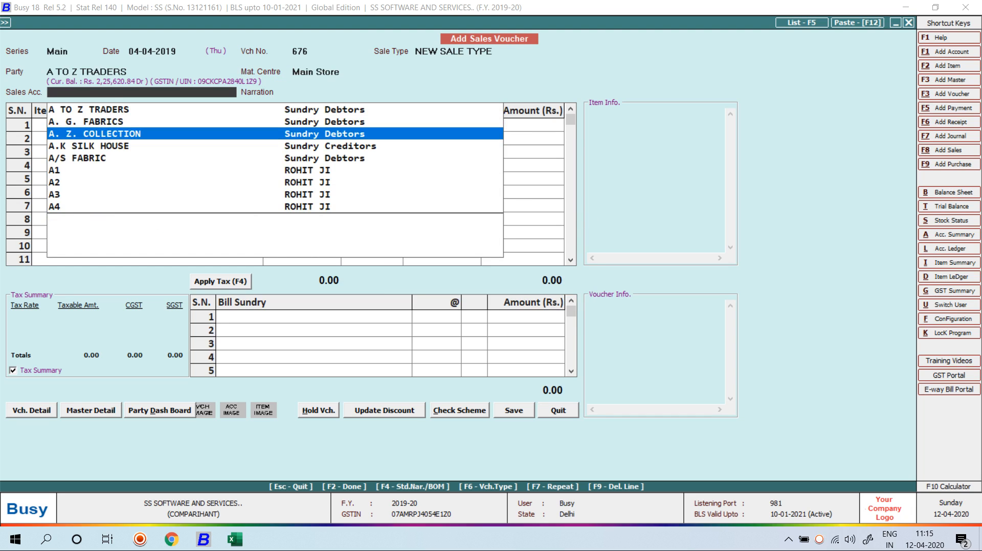
key("Return")
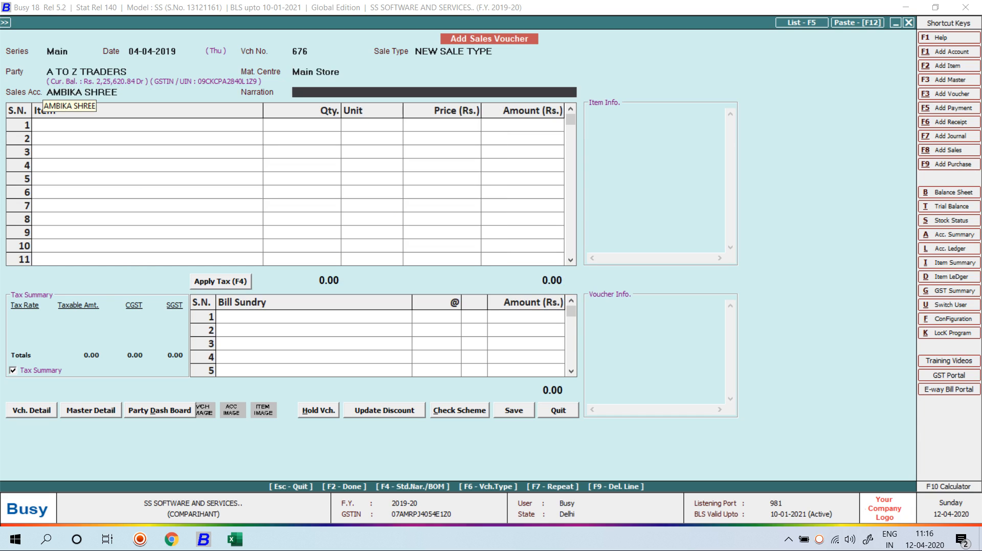
key("Escape")
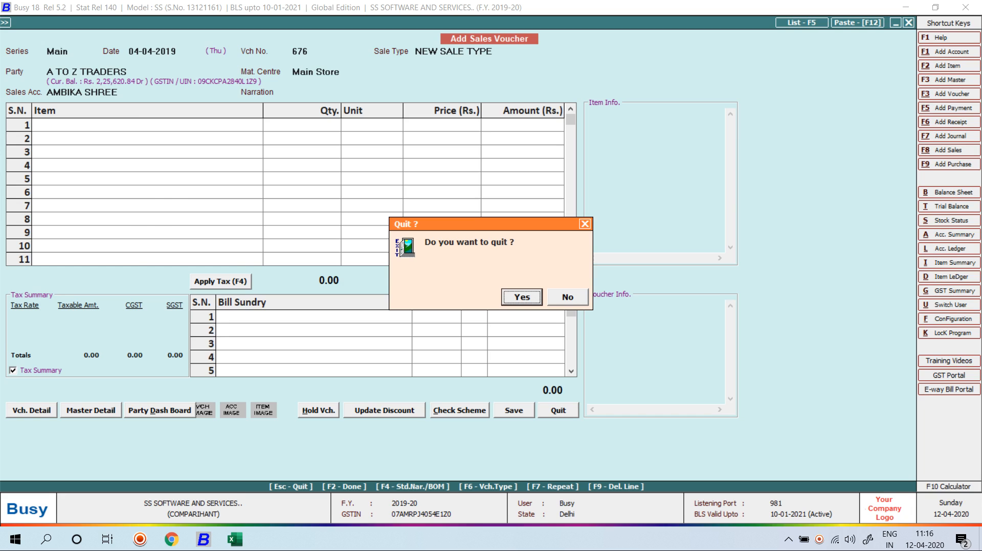
key("Return")
Step: Open the NEW SALE TYPE master for modification and set its sales account to Specify here (Single A/c)
key("Left")
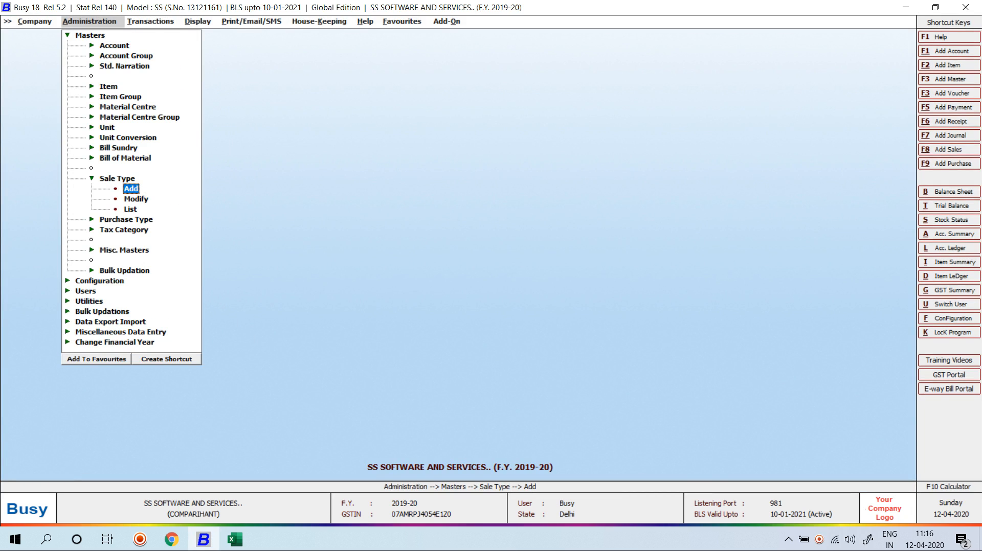
key("Down")
key("Return")
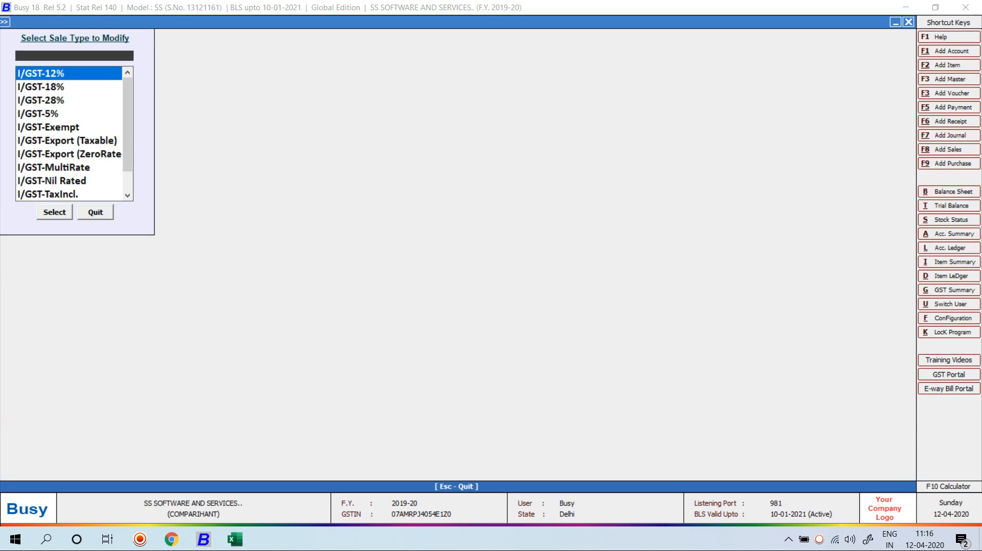
type("NEW SALE TYPE")
key("Return")
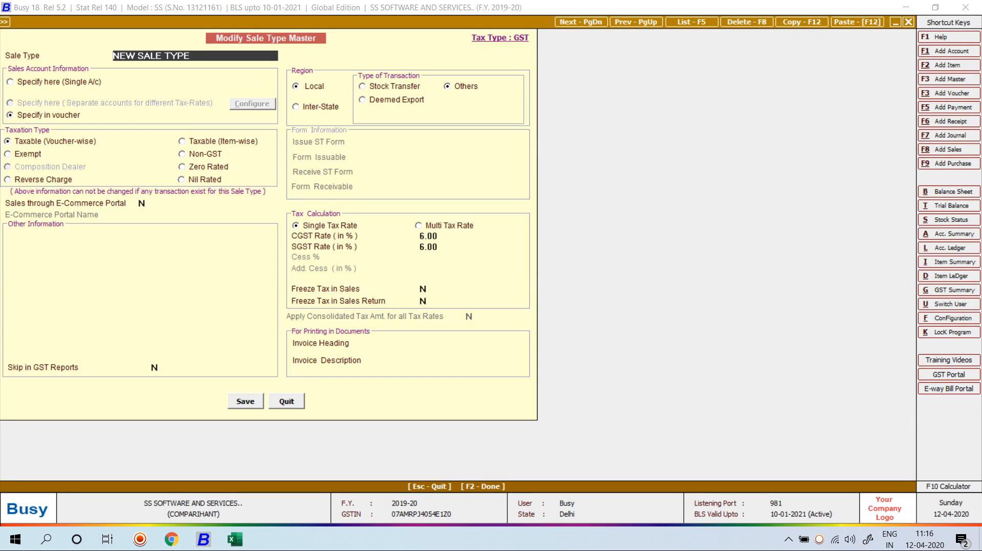
key("Return")
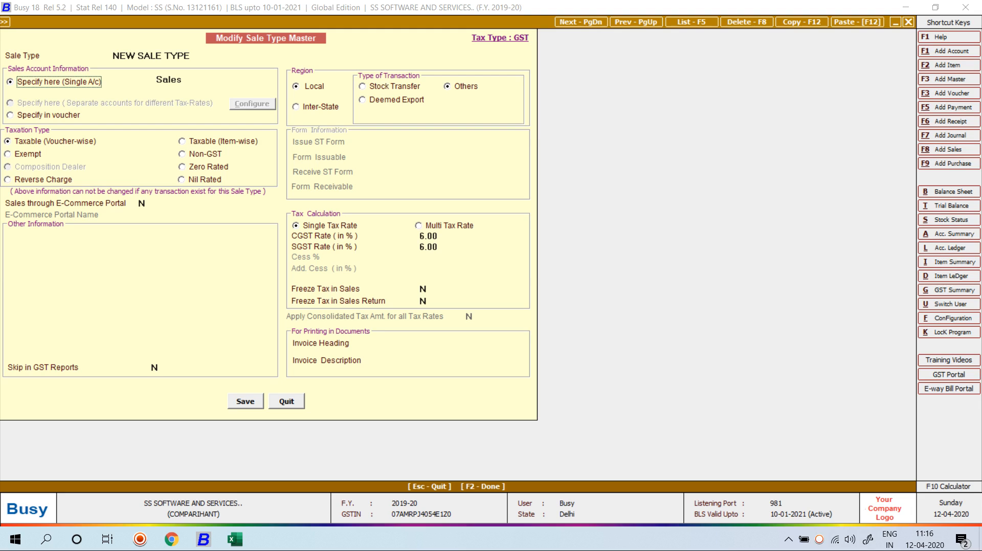
Step: Try the Voucher-wise, Exempt, Reverse Charge and Nil Rated taxation types to compare their fields, ending on Taxable (Item-wise)
left_click(223, 141)
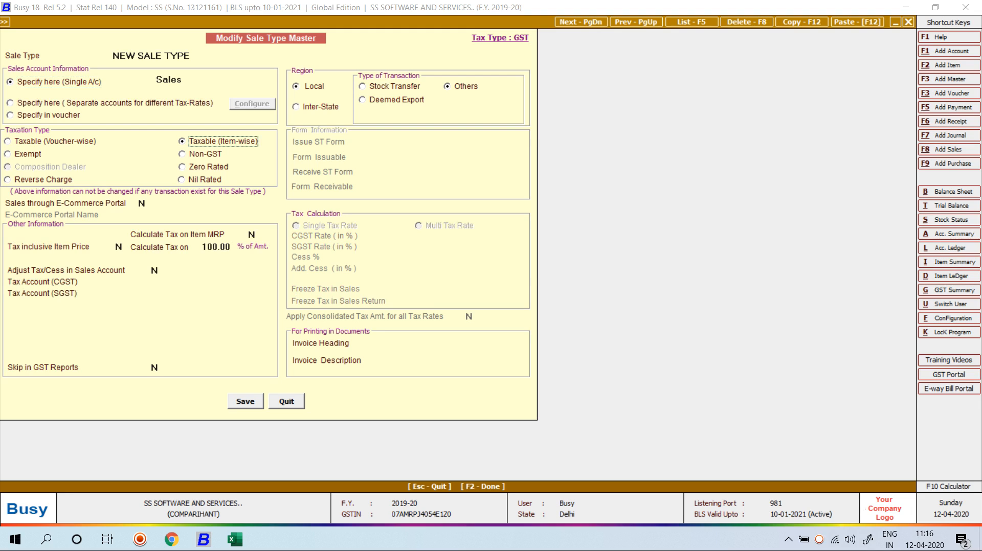
left_click(55, 142)
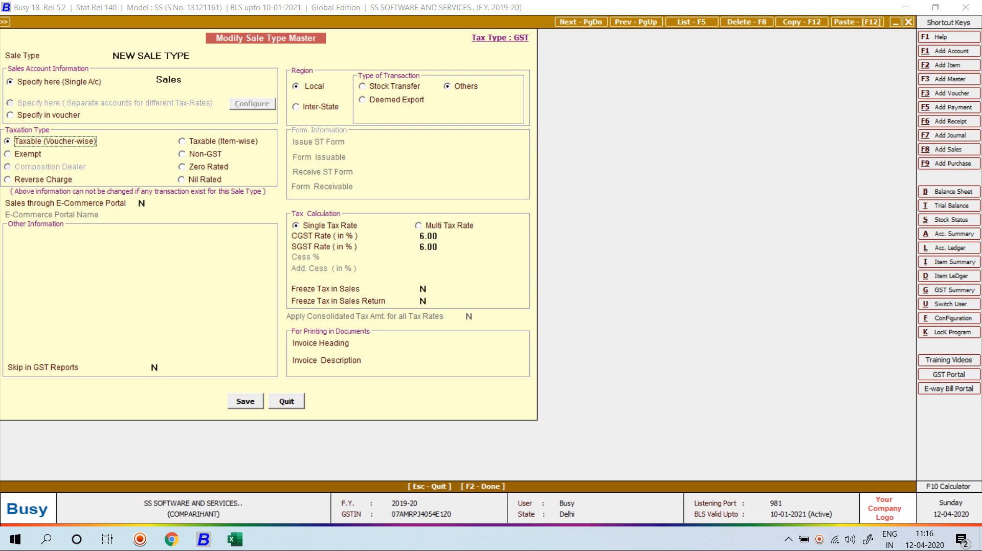
key("Right")
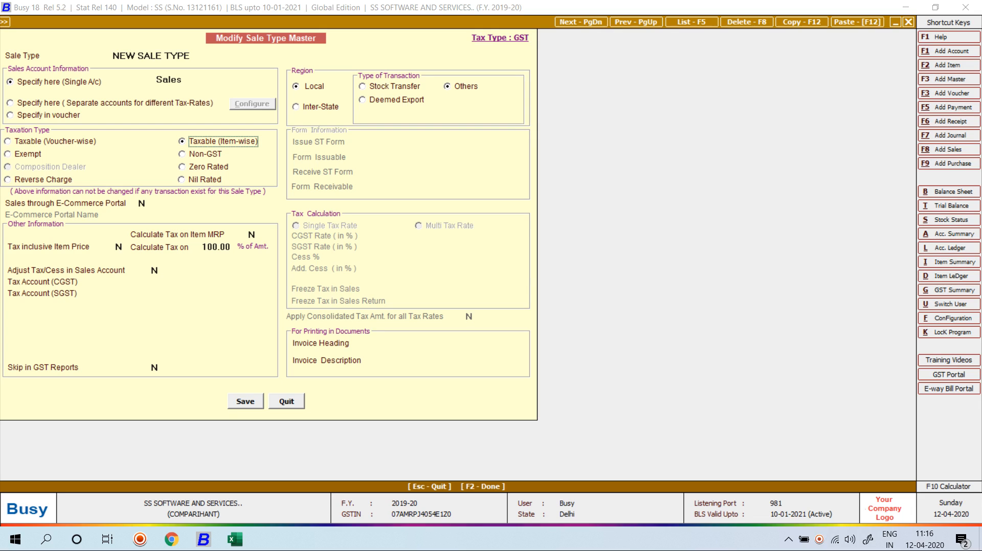
left_click(28, 154)
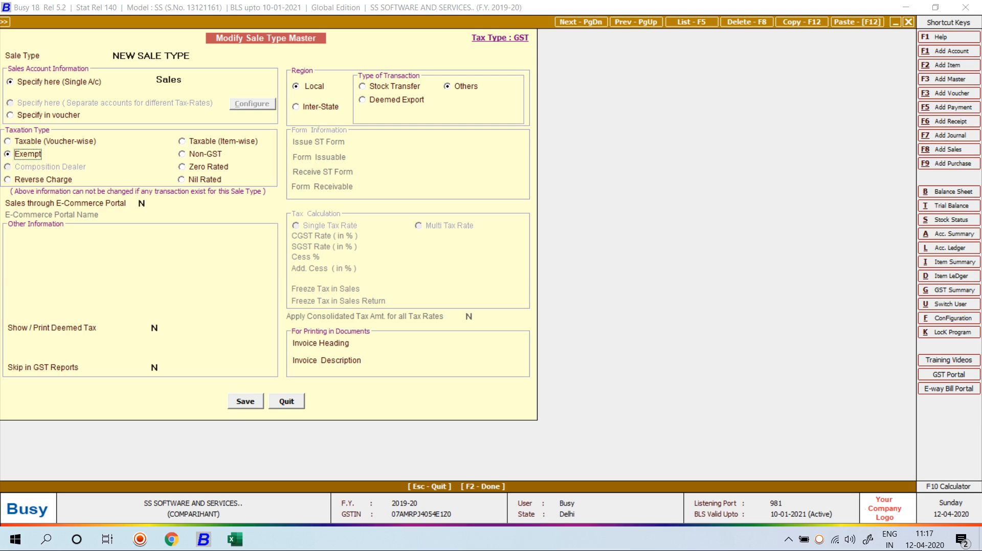
key("Down")
key("Down")
key("Down")
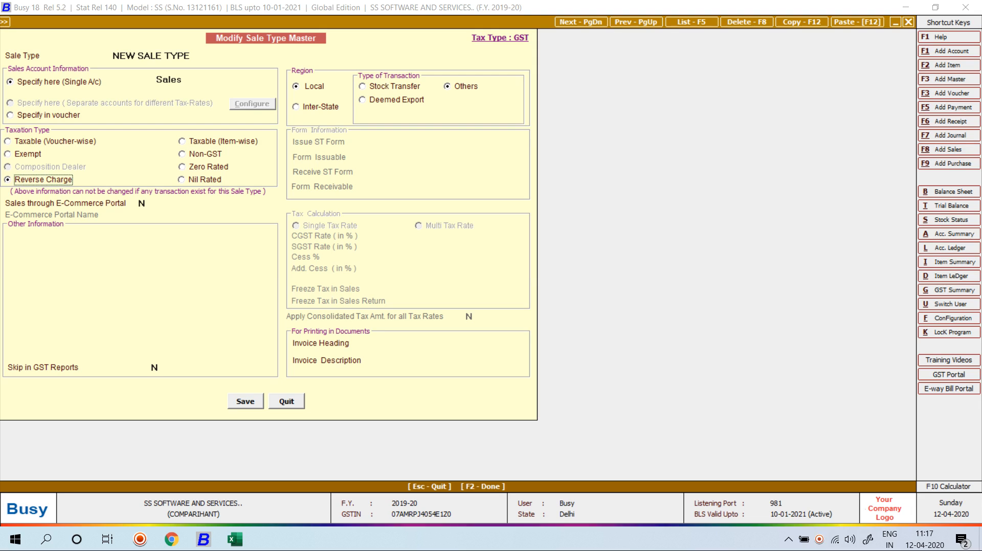
key("Down")
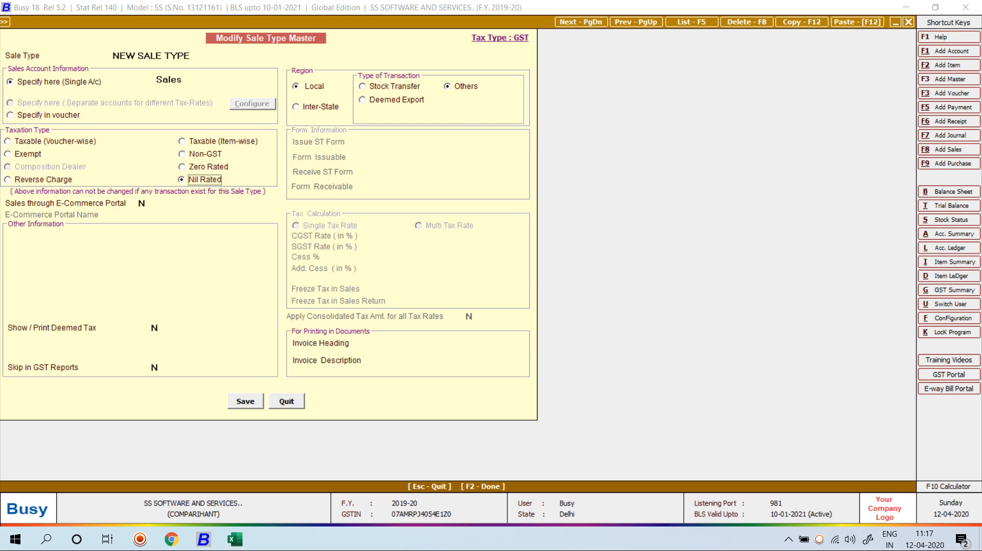
key("Down")
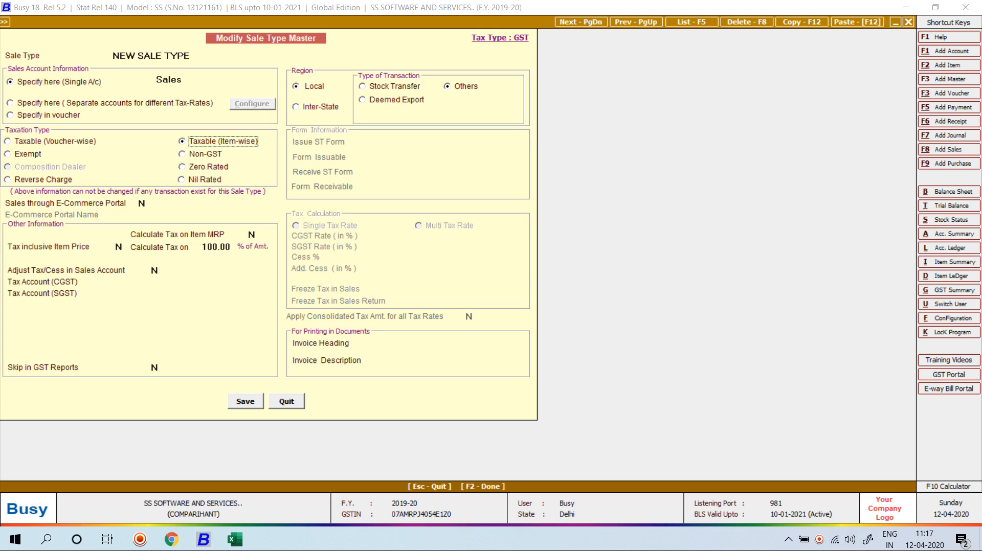
Step: Set Sales through E-Commerce Portal to Y and start adding a new account for the portal name
key("Return")
type("Y")
key("Return")
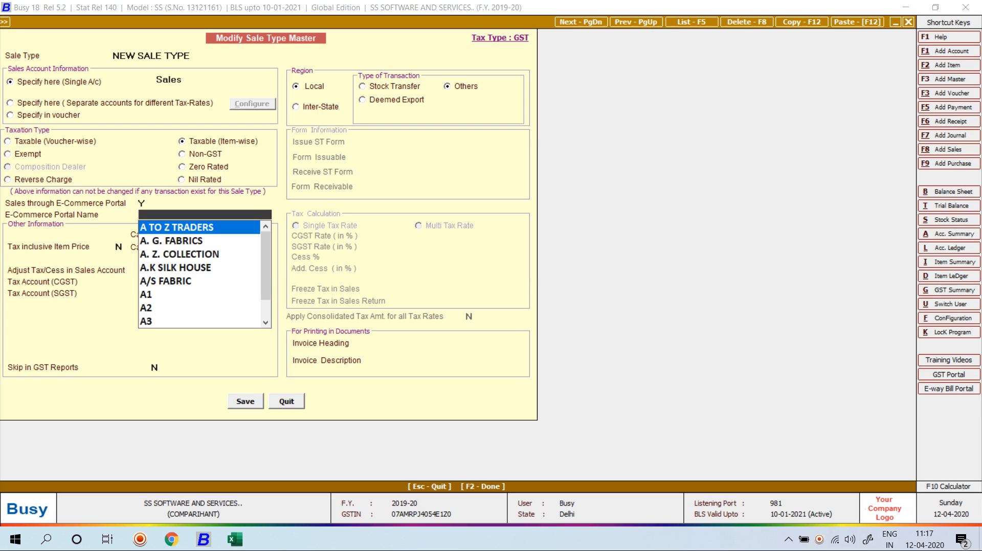
key("F1")
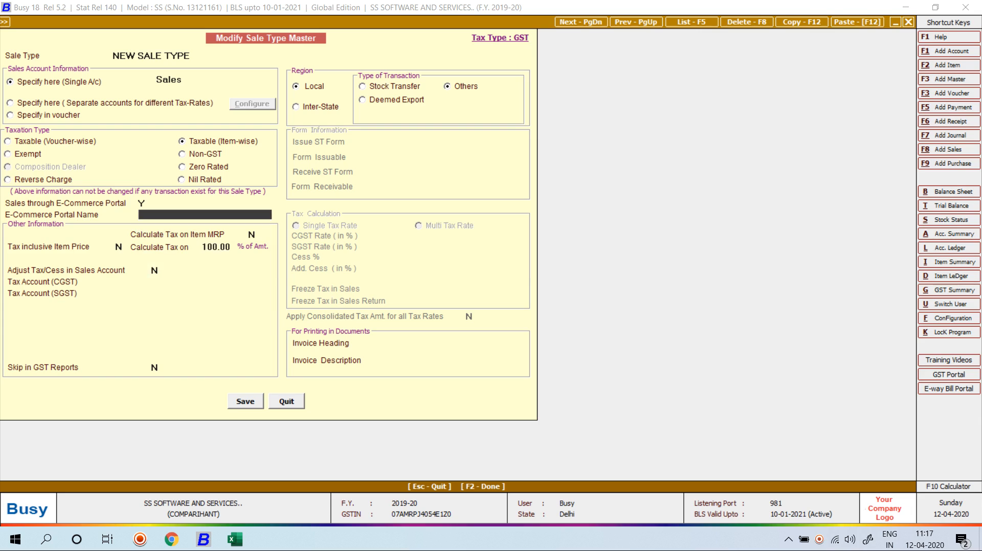
Step: Create the account FLIPKART under Sundry Debtors, choose its type of dealer, and save it as the e-commerce portal name
type("FLIPKART")
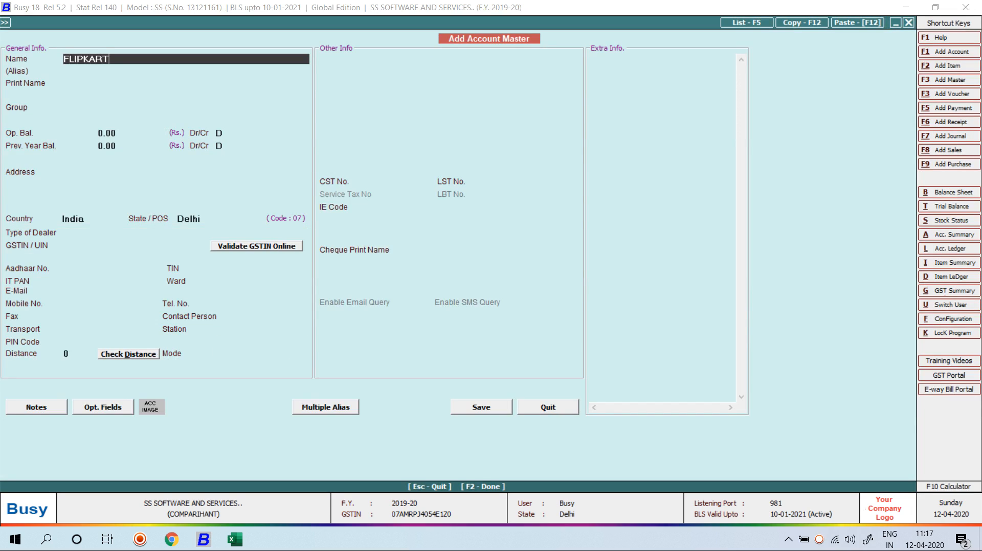
key("Return")
key("Return")
type("SUN")
key("Down")
key("Return")
key("F2")
key("Return")
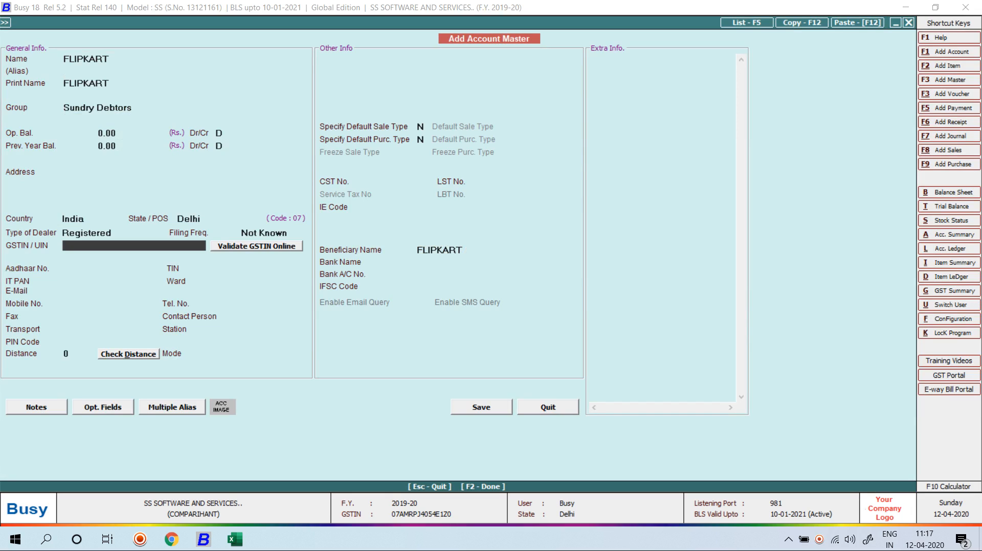
key("Up")
key("Up")
key("Down")
key("Return")
key("F2")
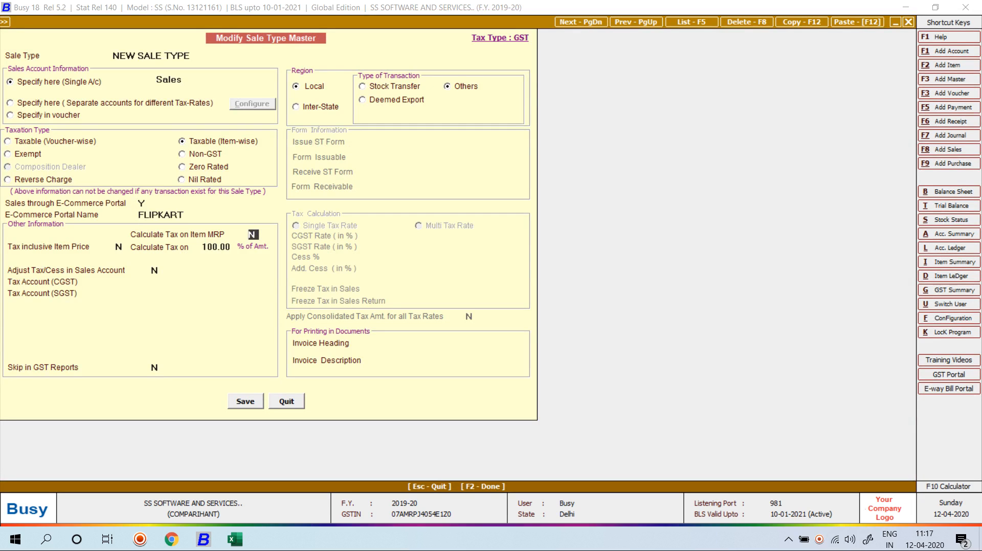
Step: Set Sales through E-Commerce Portal back to N for the sale type
key("Up")
key("Up")
type("N")
key("F2")
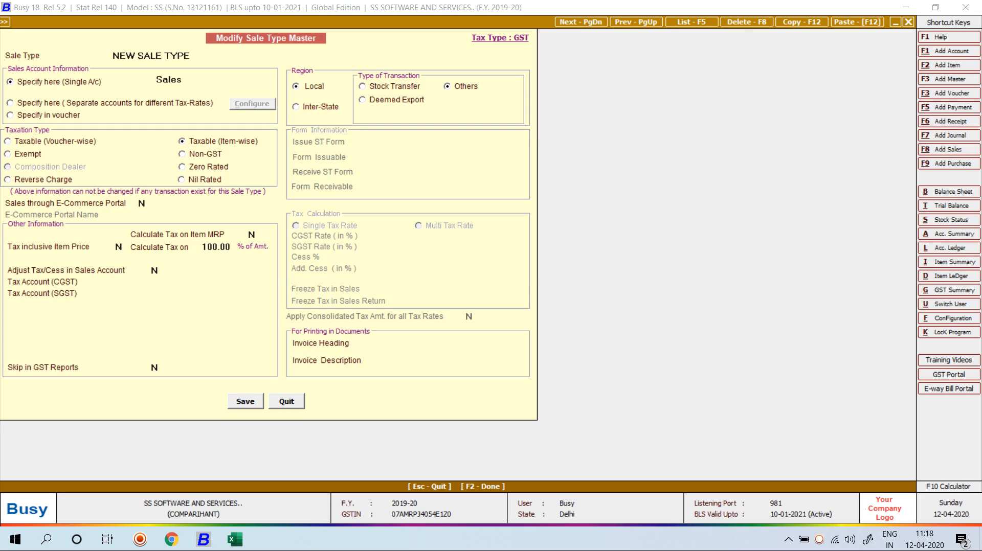
Step: Set Tax inclusive Item Price to Y and, after trying Y, keep Hide Item Tax Rate Window at N
left_click(121, 247)
key("y")
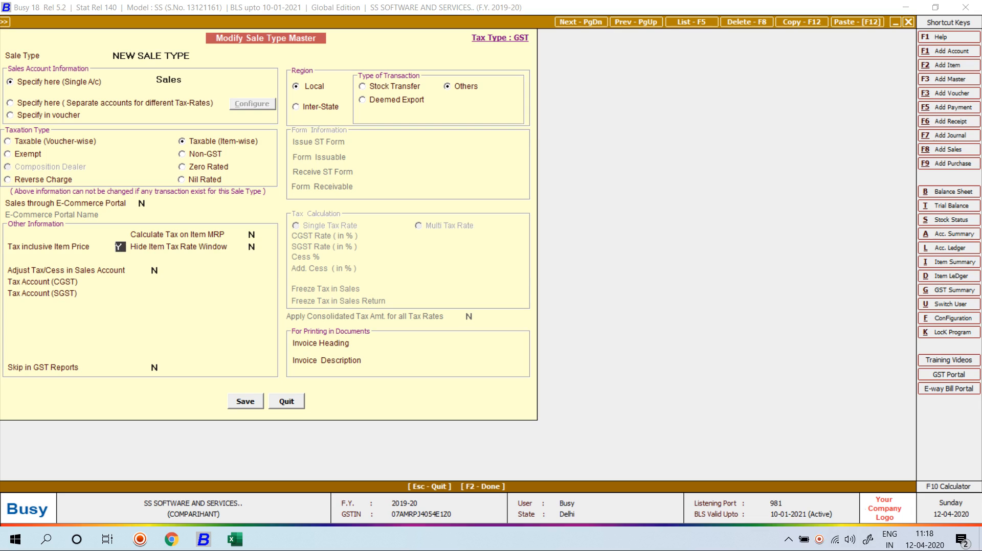
key("n")
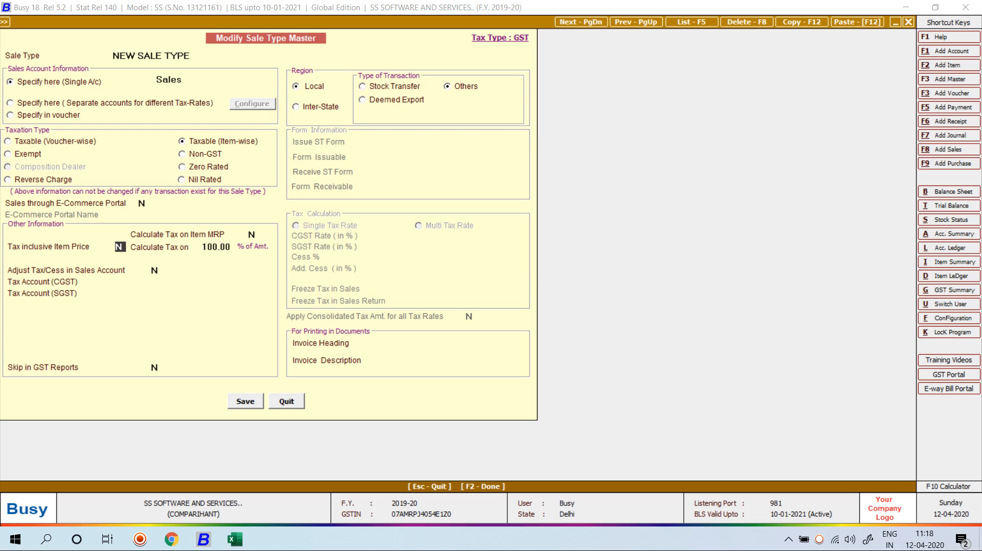
key("y")
key("Return")
key("y")
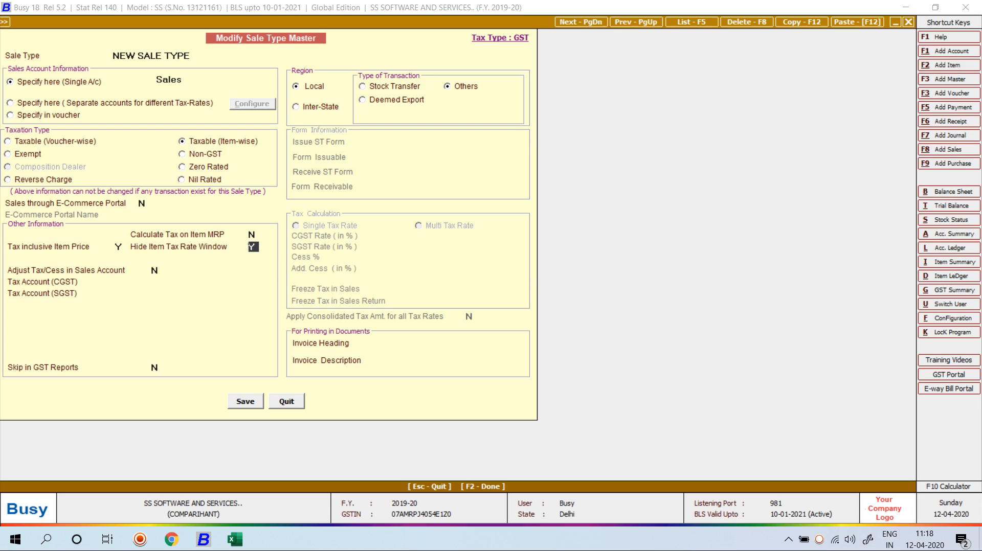
key("n")
key("Return")
key("Return")
Step: Assign CGST Output as the CGST tax account and SGST Output as the SGST tax account
type("CGST")
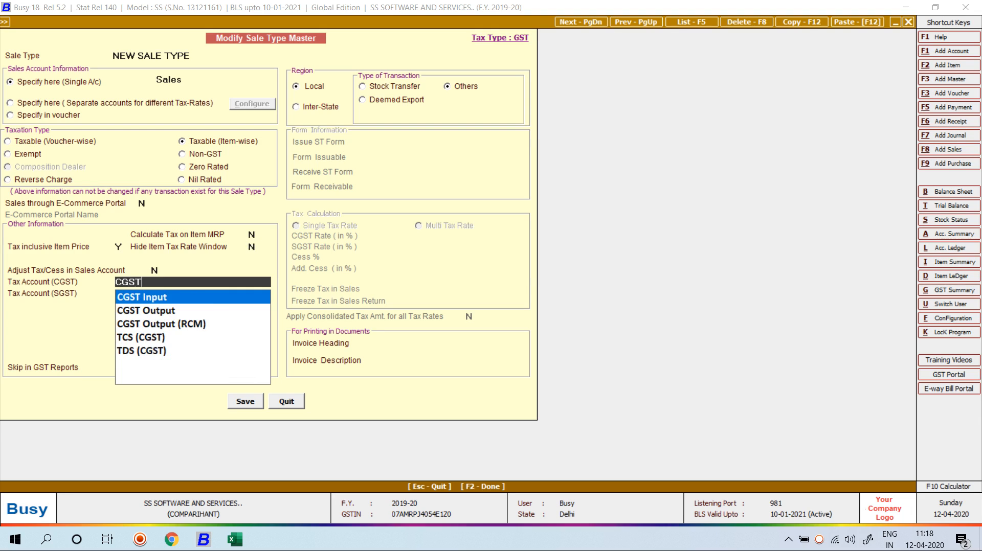
key("Down")
key("Return")
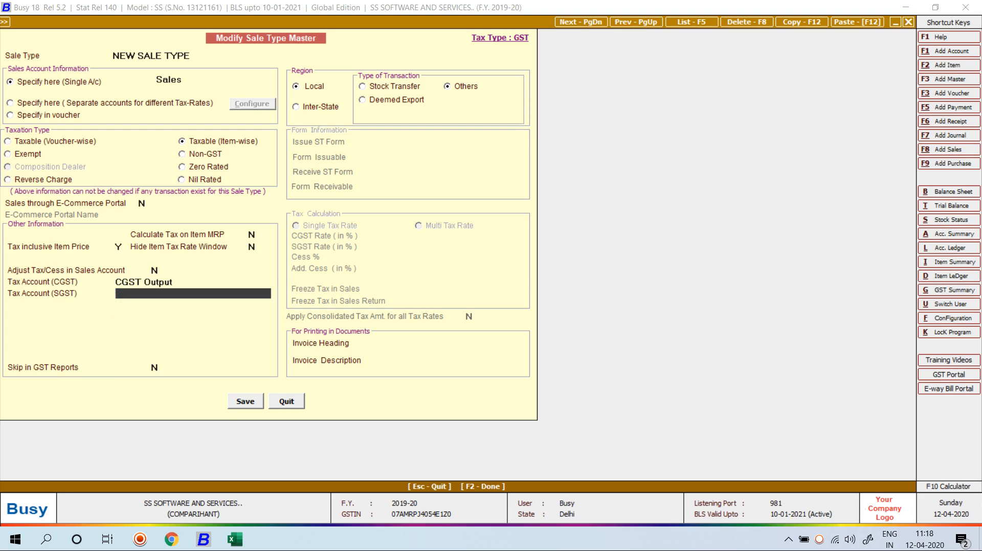
type("SGST")
key("Down")
key("Return")
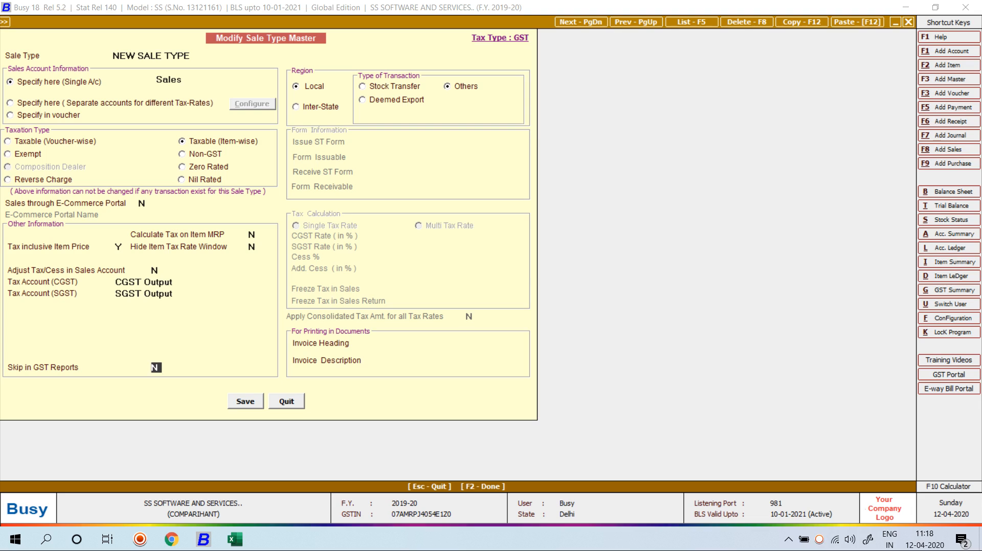
Step: Switch the region between Inter-State and Local to compare their transaction types and tax accounts, ending on Local
left_click(320, 107)
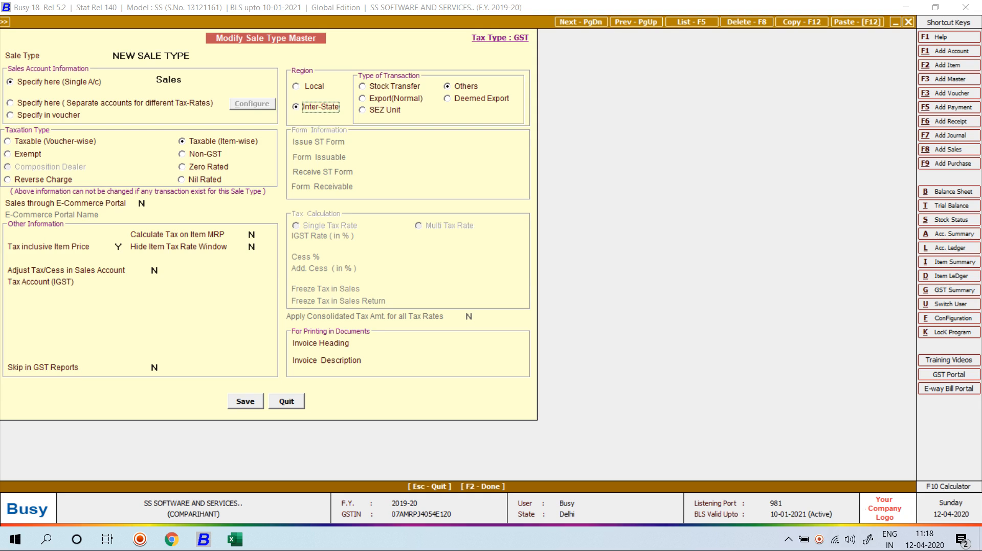
left_click(313, 86)
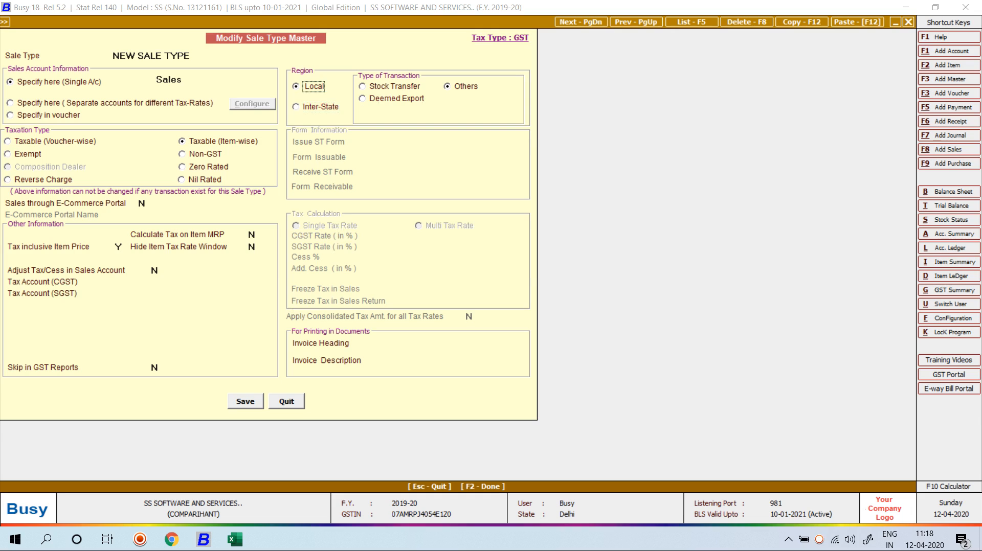
left_click(320, 107)
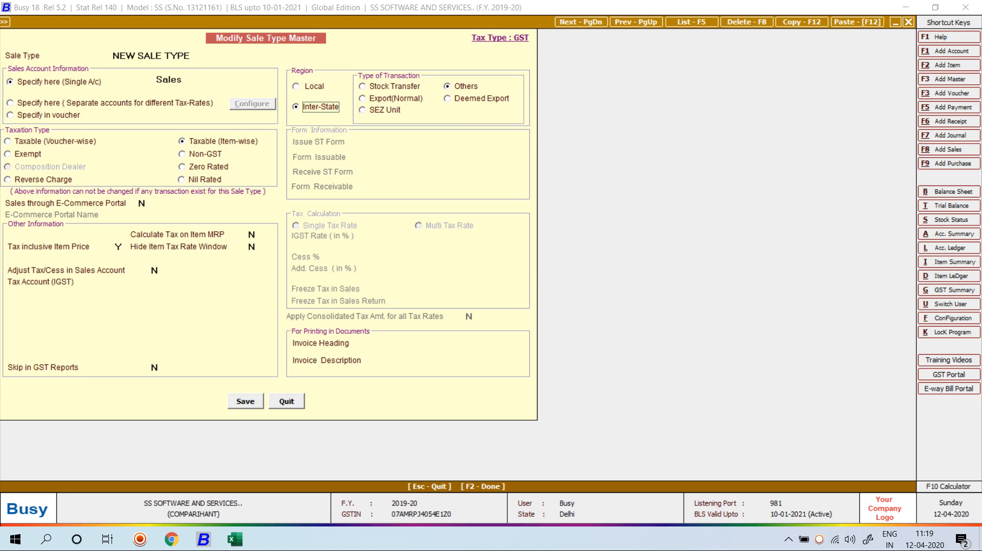
key("Up")
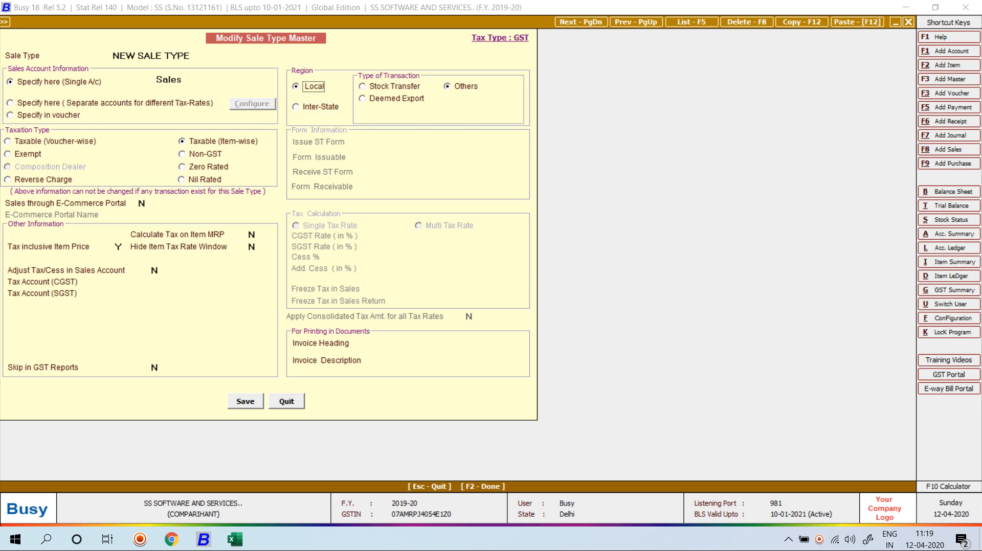
key("Down")
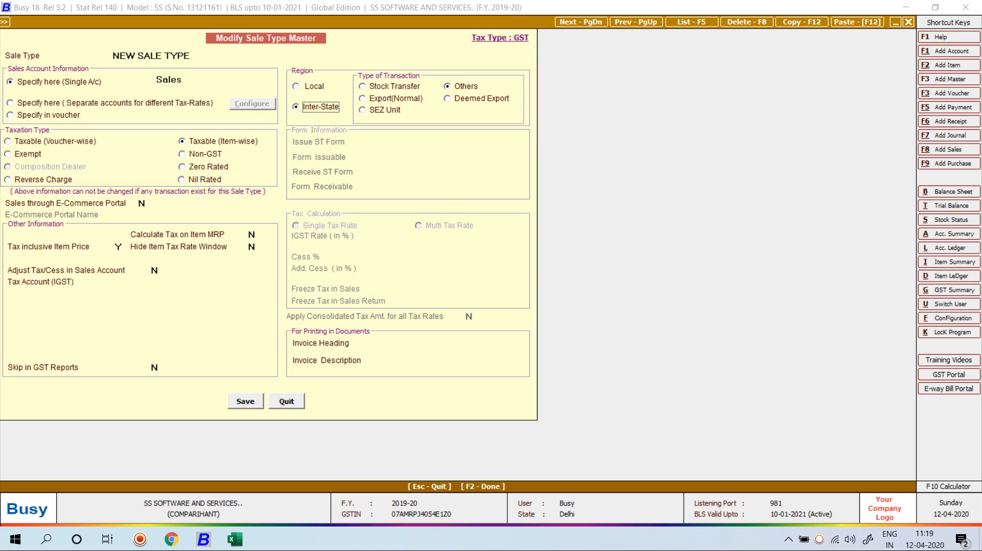
key("Up")
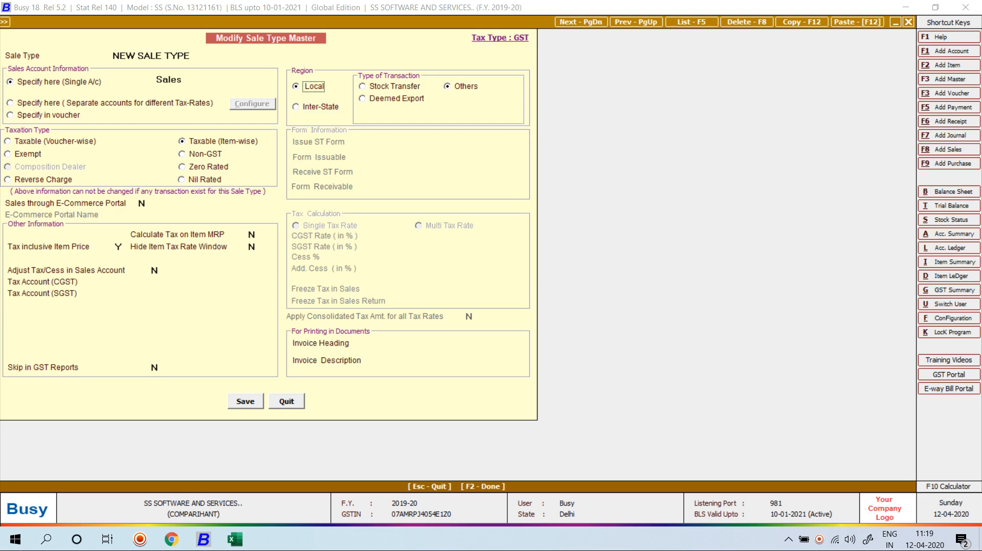
Step: Reassign CGST Output and SGST Output as the tax accounts for the Local region and save the sale type
key("Return")
key("y")
key("Return")
key("Up")
key("n")
key("Return")
type("CGST")
key("Down")
key("Return")
type("S")
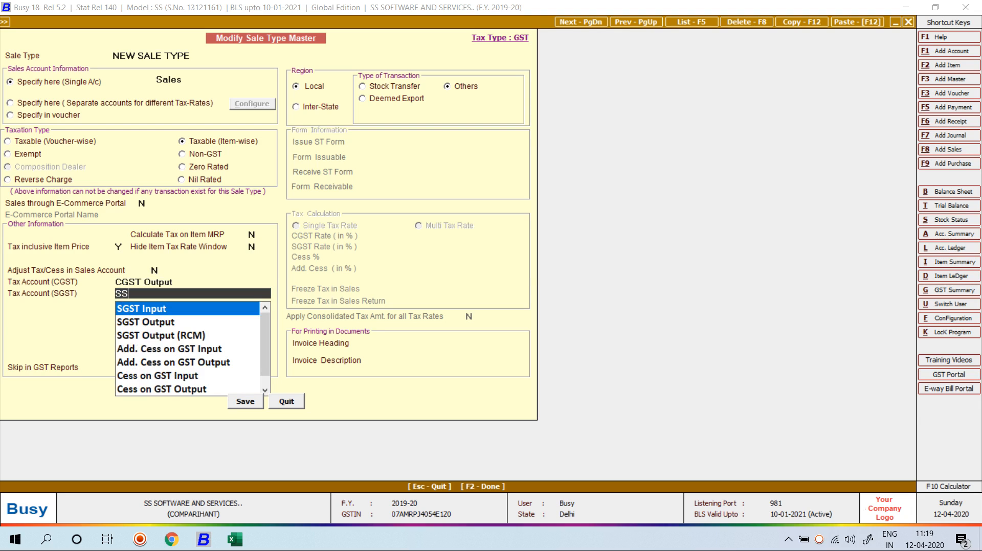
type("GST")
key("Down")
key("Return")
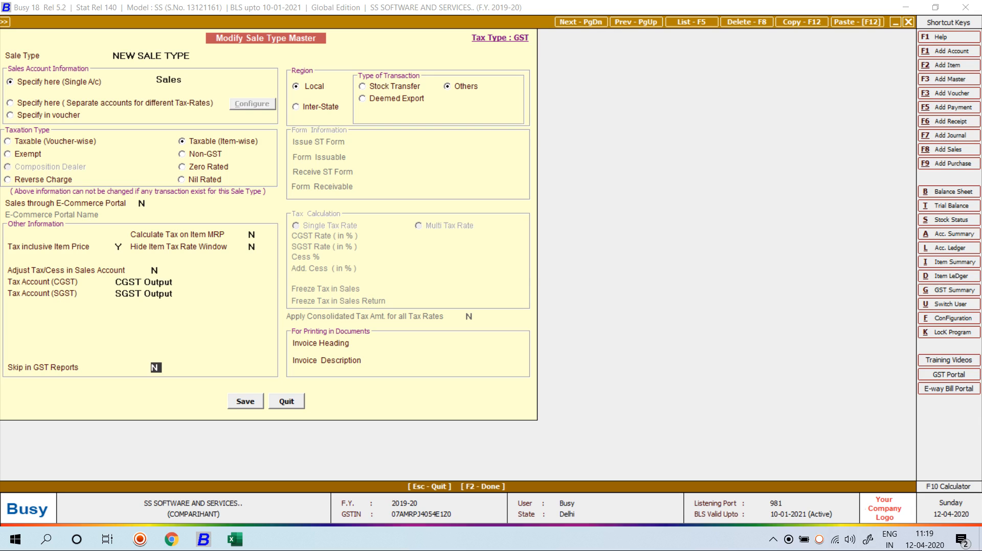
key("F2")
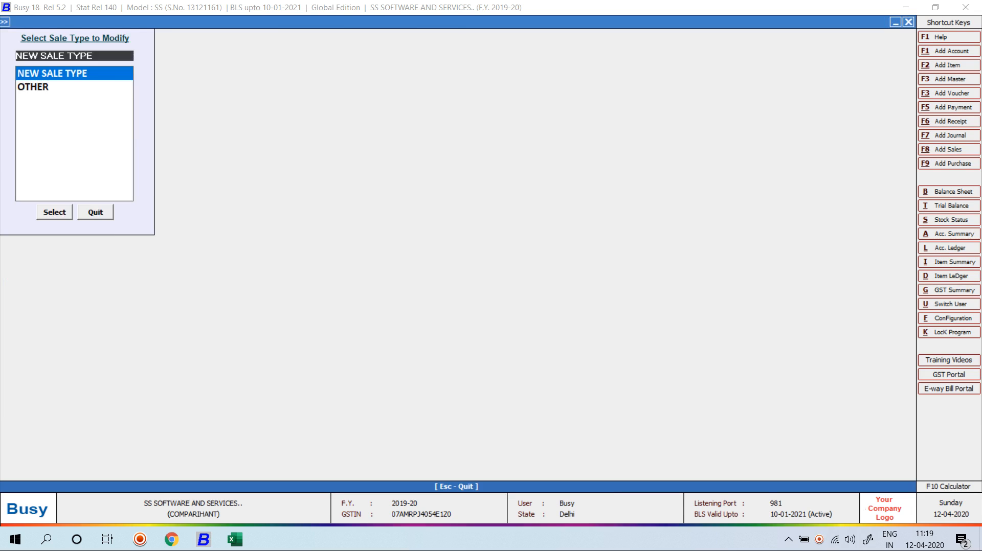
Step: Start a Main series sales voucher dated 30-03-2020 with sale type NEW SALE TYPE and party A TO Z TRADERS
key("Escape")
key("Right")
key("Return")
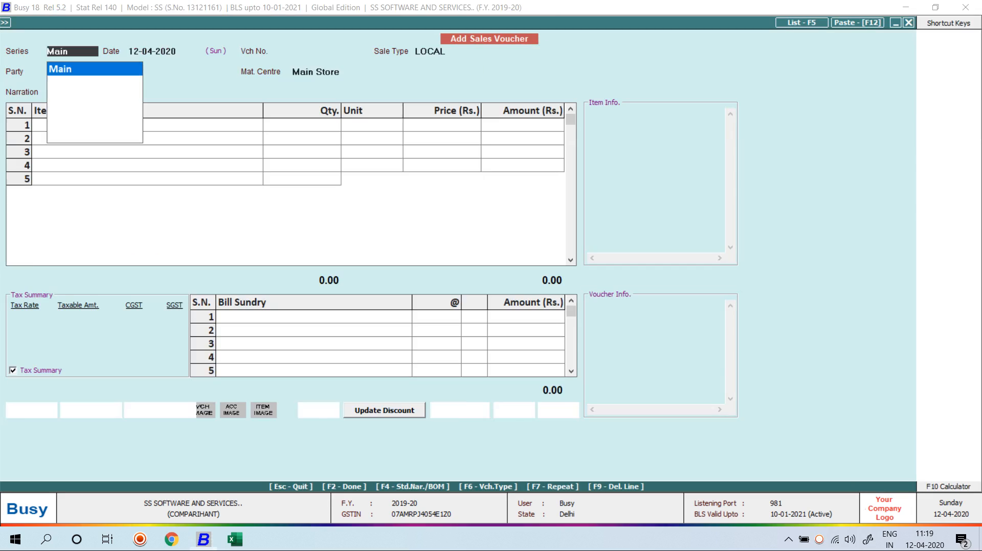
key("Return")
type("30-03")
key("Return")
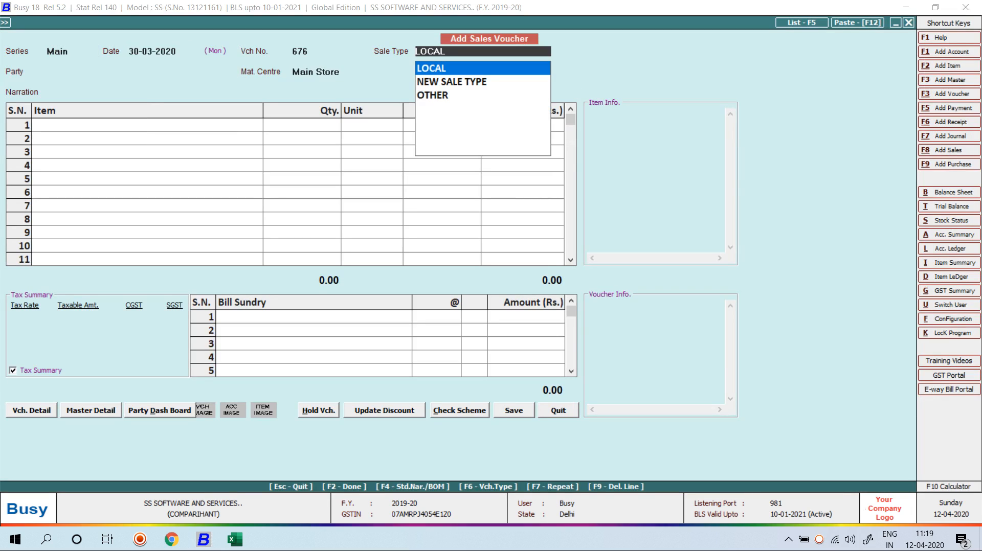
key("Down")
key("Return")
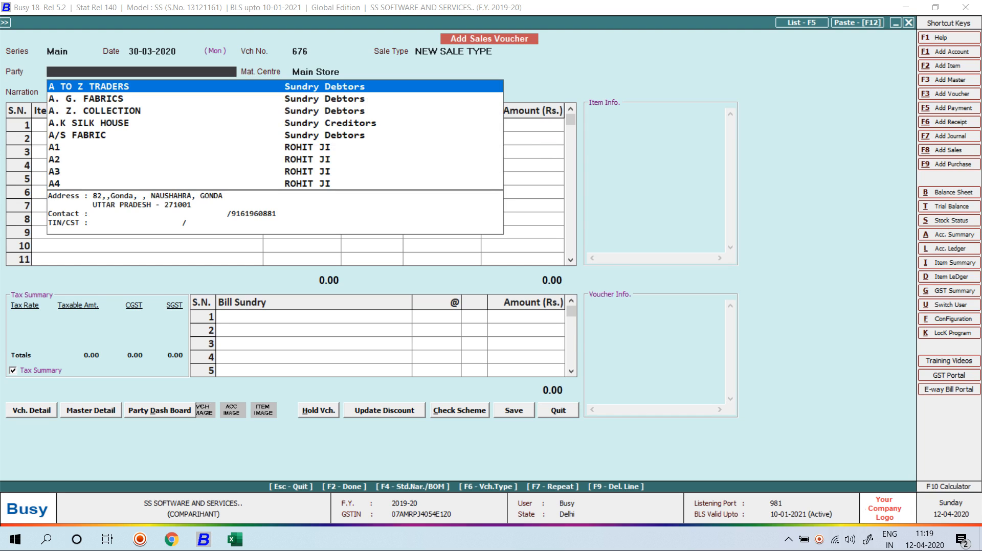
key("Return")
key("y")
key("Return")
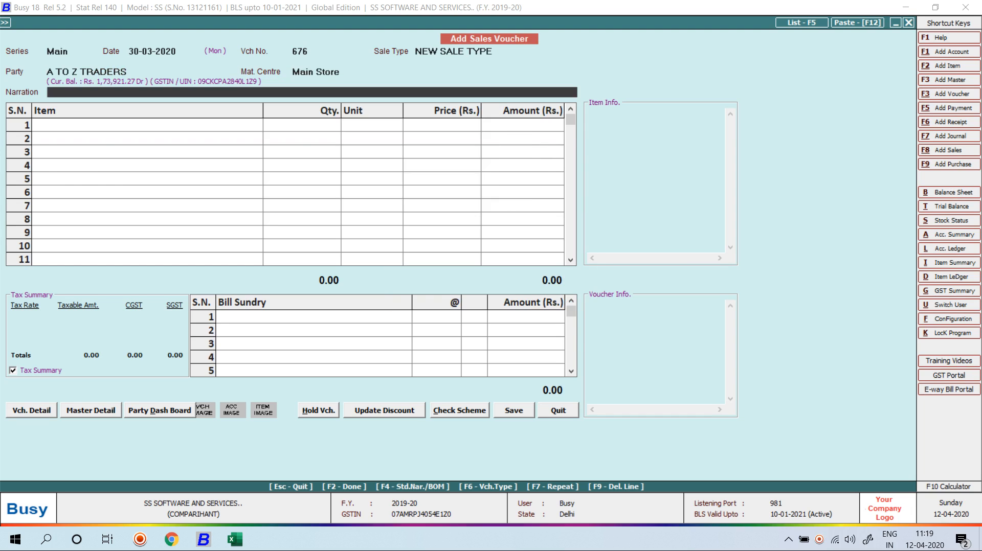
Step: Add the item FABRICS (5407) to the first voucher line with quantity 10 Metre at a price of 500
key("Return")
type("f")
key("Return")
key("Return")
key("Return")
key("Return")
key("Return")
key("Return")
type("10")
key("Return")
key("Return")
type("500")
key("Return")
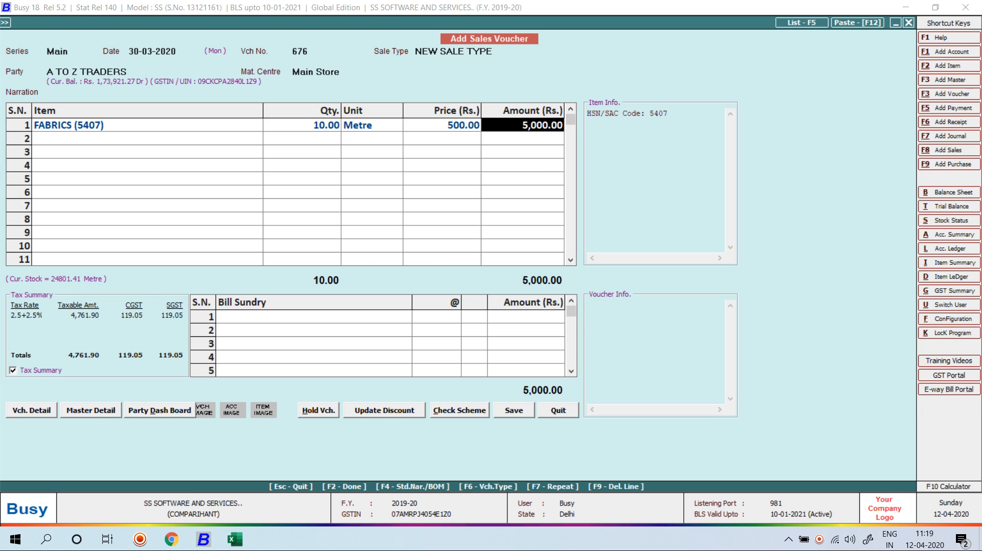
Step: Review and accept the item-wise tax information for the fabric line, then quit the voucher without saving
key("Return")
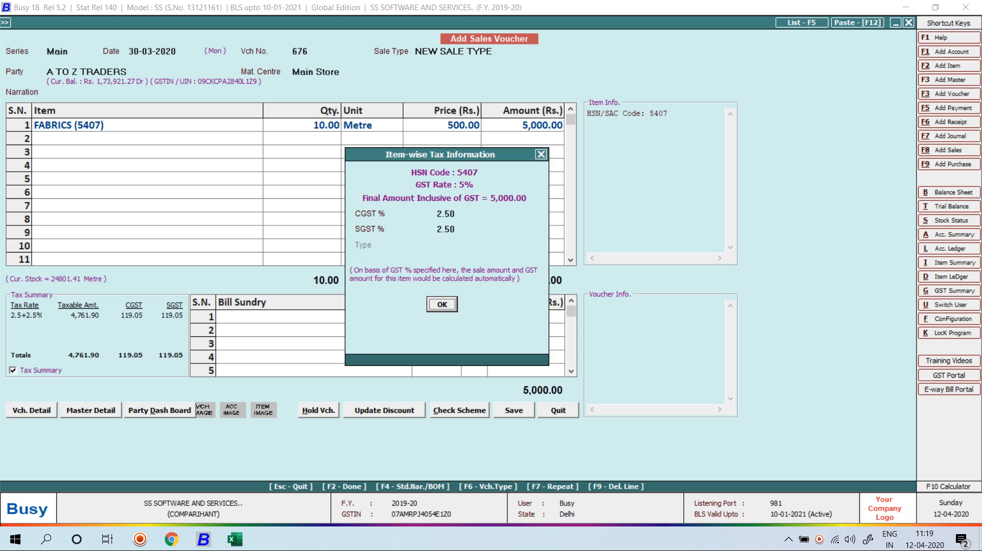
key("Return")
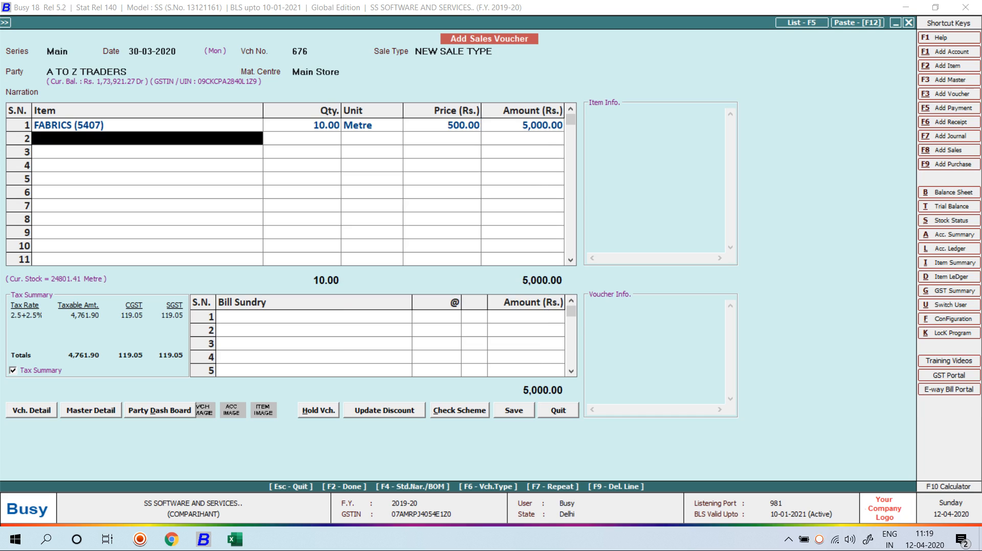
key("Escape")
key("Left")
key("Return")
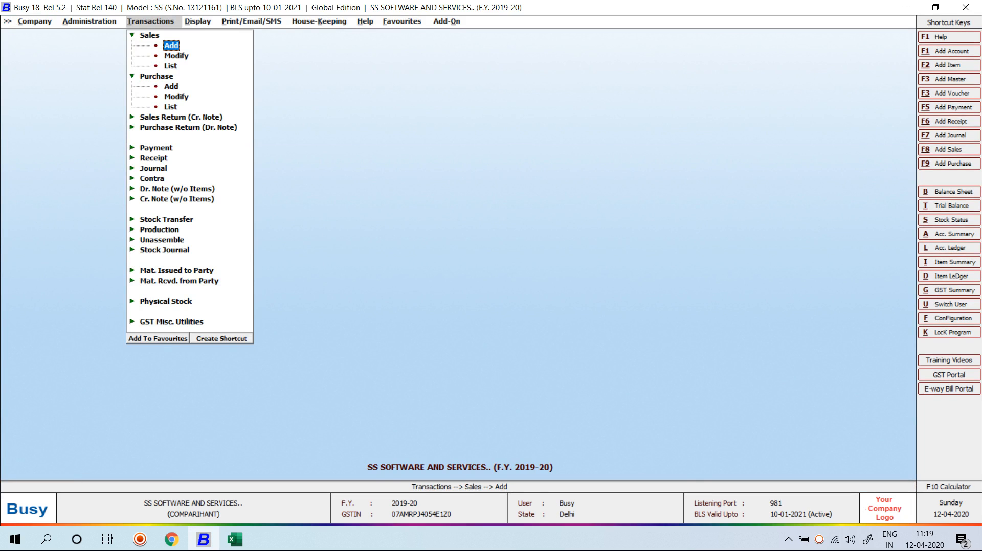
Step: Start a new tax category master named GST :::-28 and set its type to Goods
key("Left")
key("Escape")
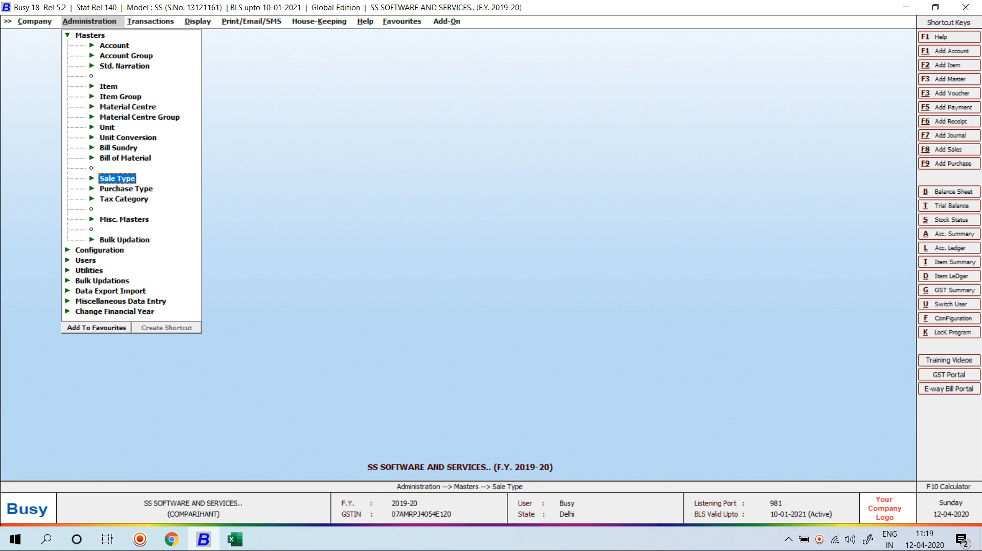
key("Down")
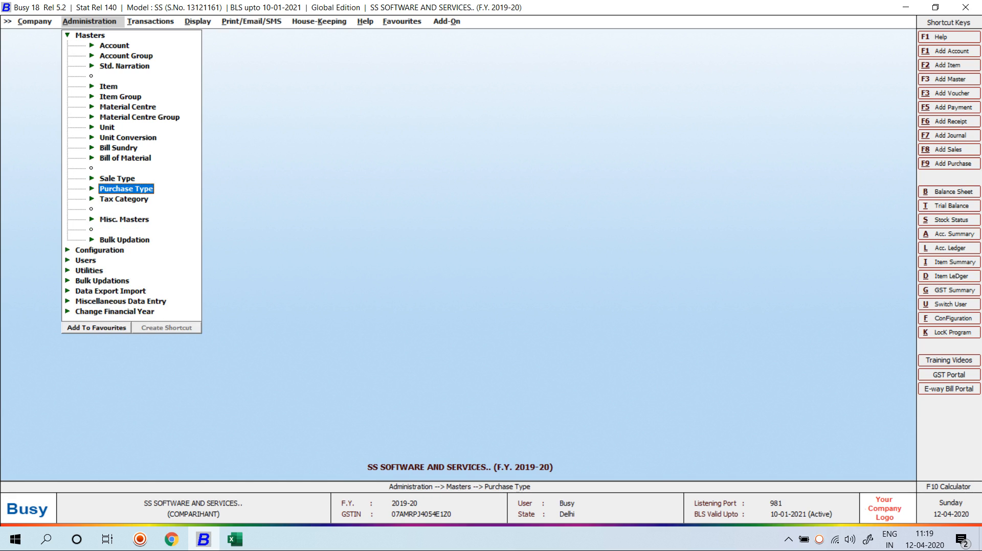
key("Down")
key("Return")
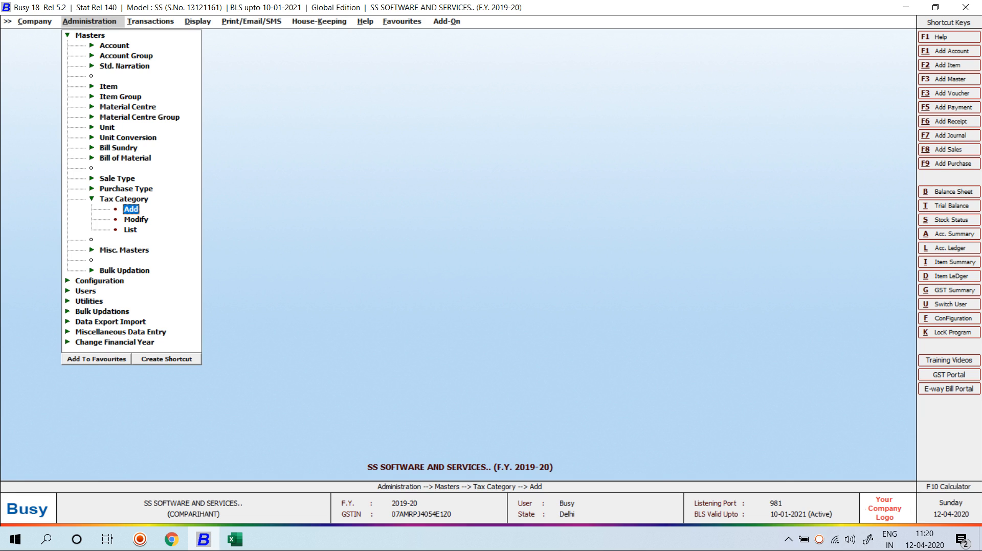
key("Return")
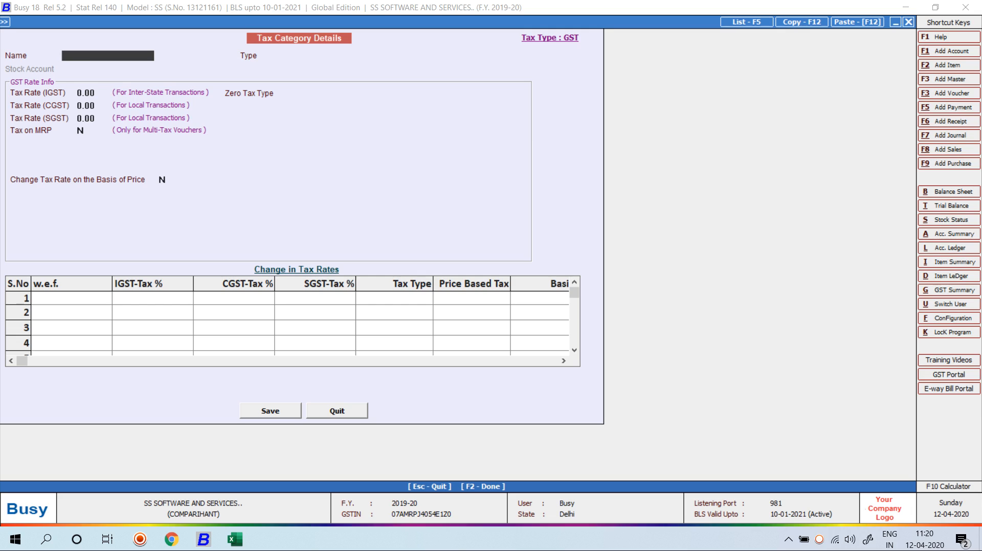
type("GST :::-29")
key("BackSpace")
type("8")
key("Return")
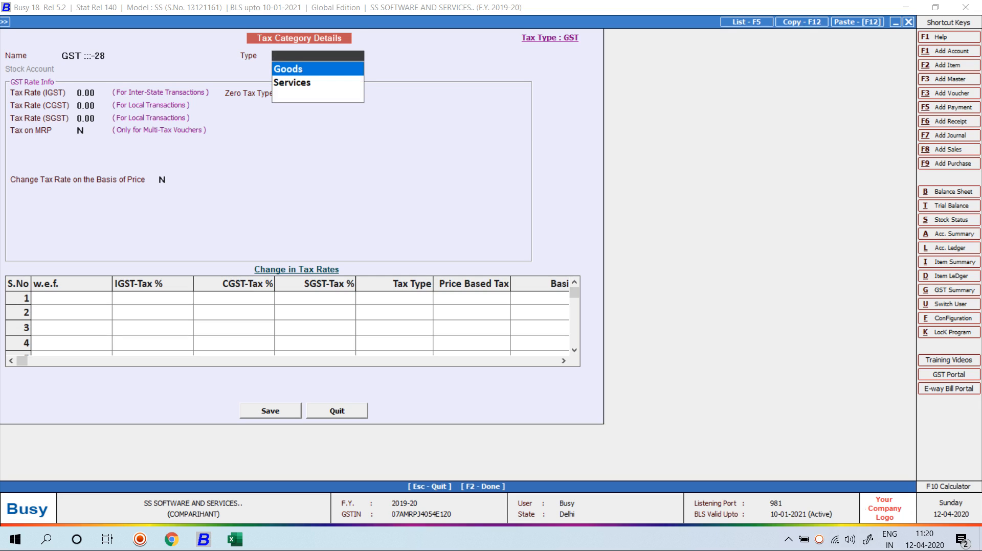
key("Return")
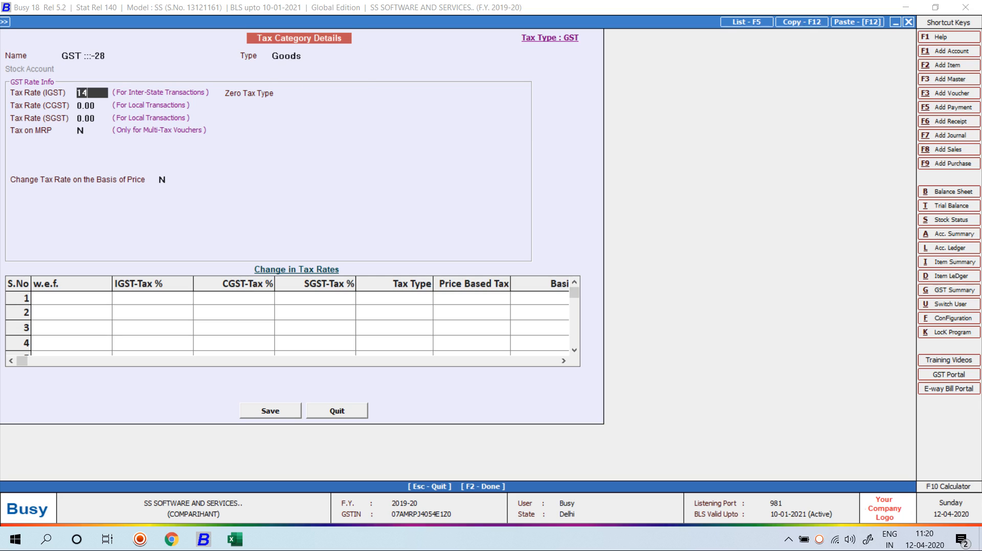
Step: Set the tax category's IGST rate to 28 and accept 14 each for CGST and SGST, leaving Tax on MRP at N
type("28")
key("Return")
key("Return")
key("Return")
key("Return")
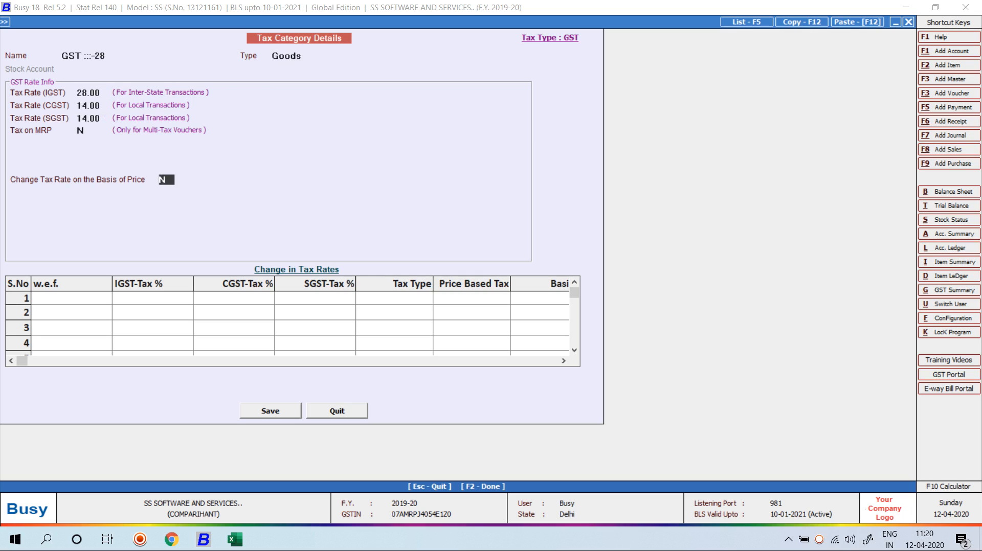
Step: Enable the price-based tax rate change for a nett price >= 1,000, with IGST 18 and CGST and SGST 9 each
type("y")
key("Return")
key("Return")
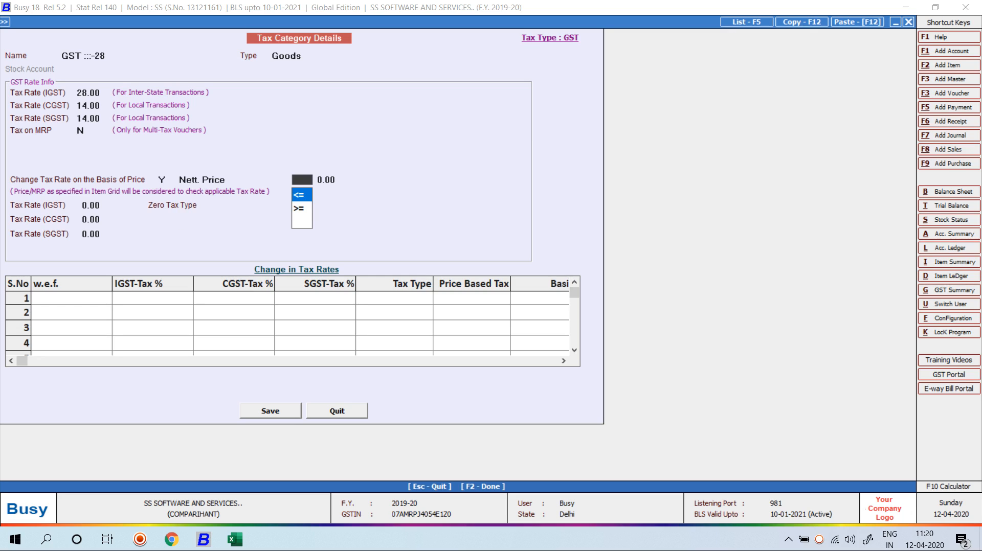
key("Down")
key("Return")
type("1000")
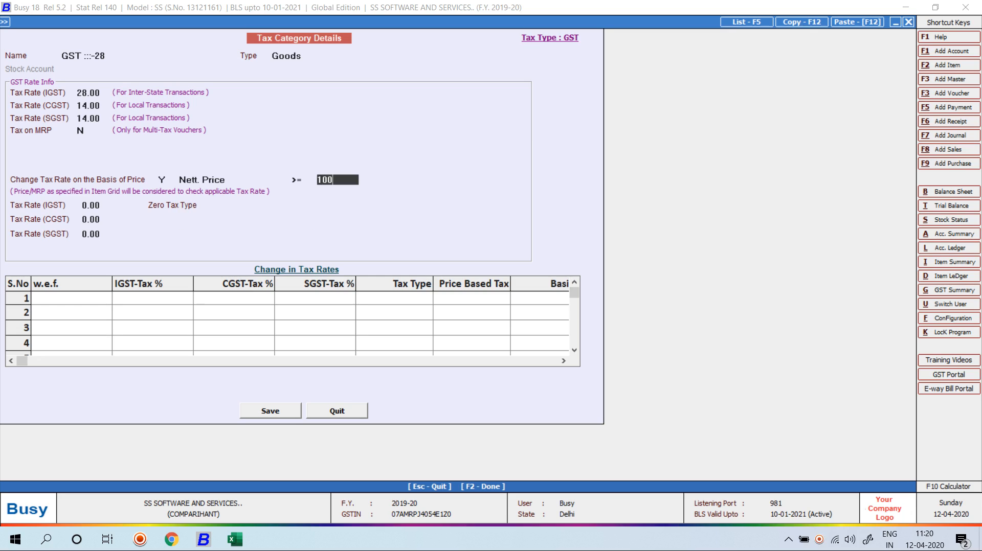
key("Return")
type("18")
key("Return")
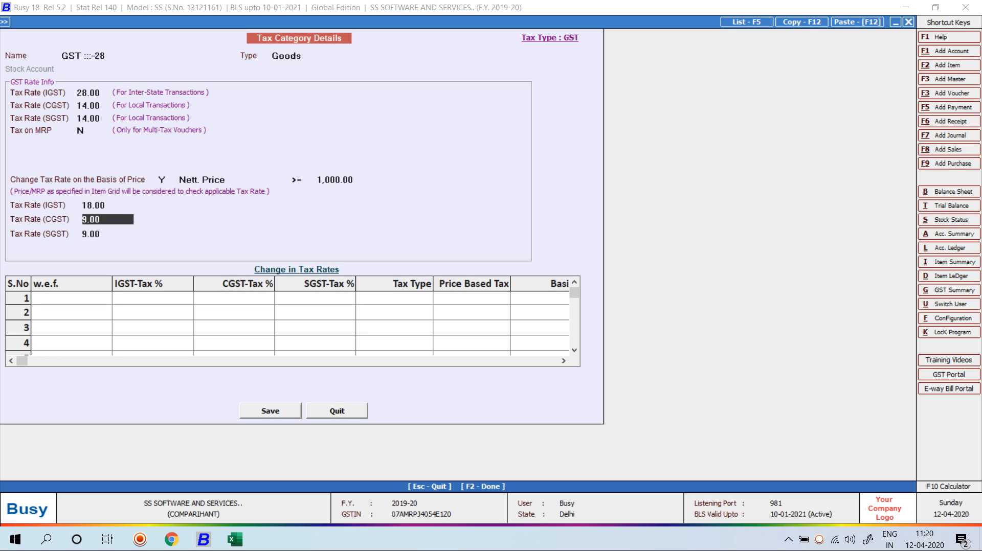
key("Return")
key("Return")
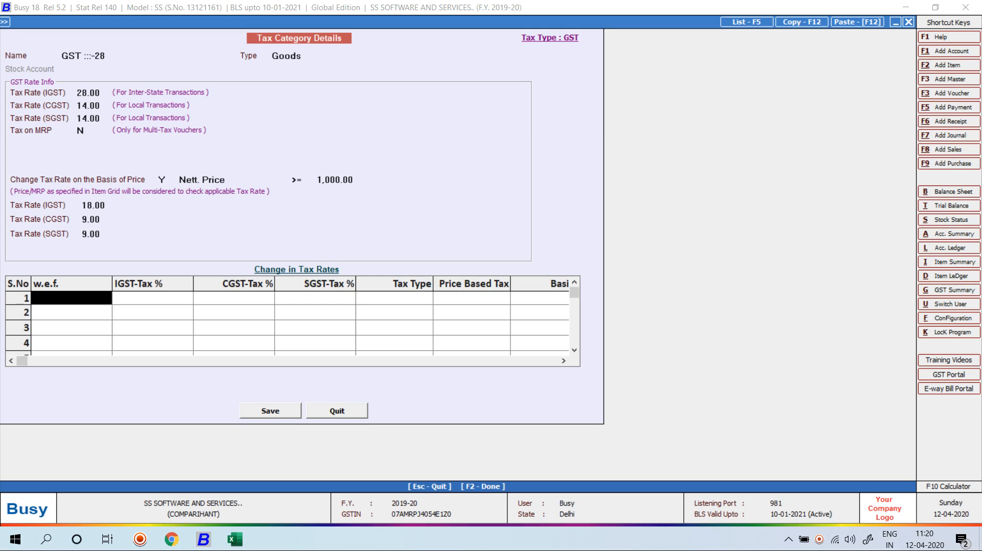
Step: Add a first tax rate change effective 01-05-2019 with IGST 12 and CGST and SGST 6 each, without price-based tax
type("01-4")
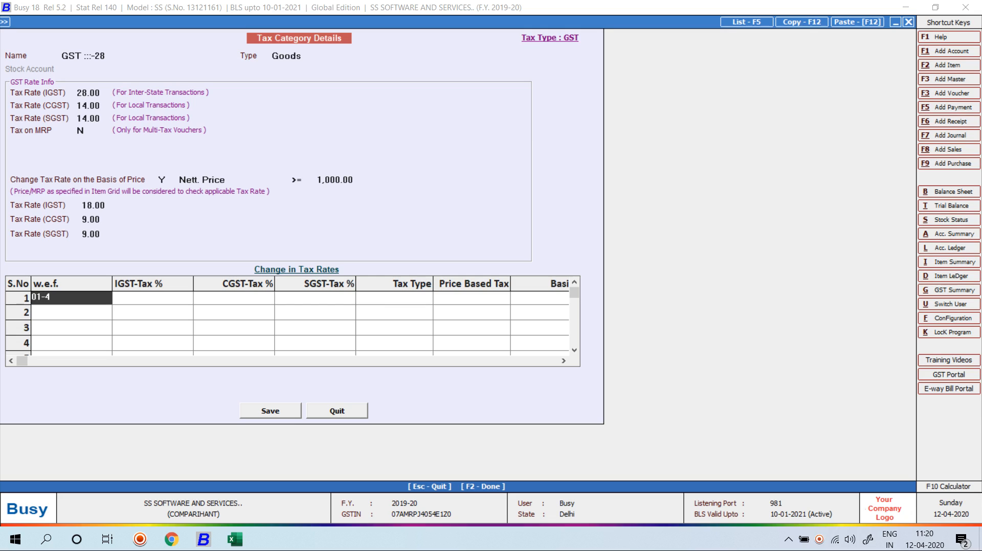
type("5-2020")
key("Return")
key("Return")
type("1-05-2019")
key("Return")
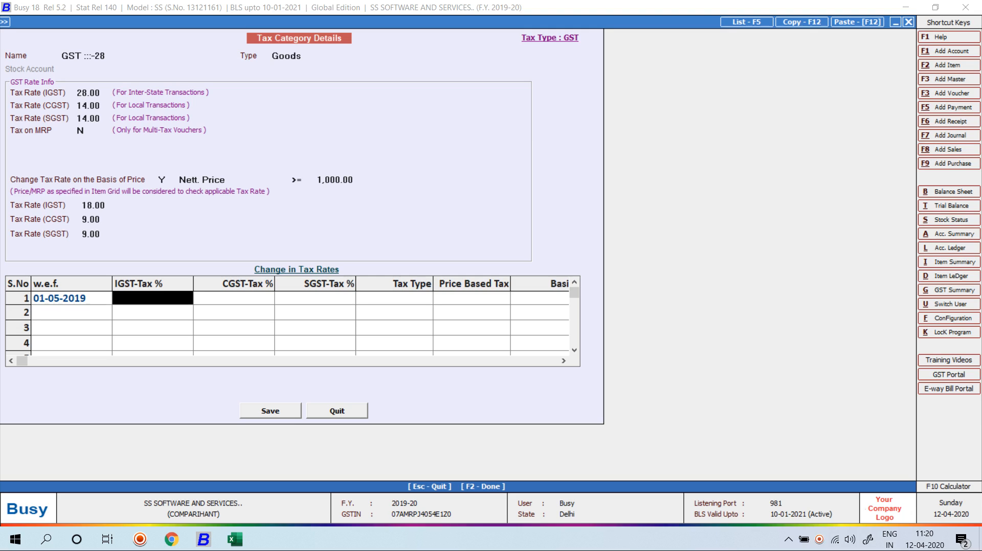
type("12")
key("Return")
key("Return")
key("Return")
key("Return")
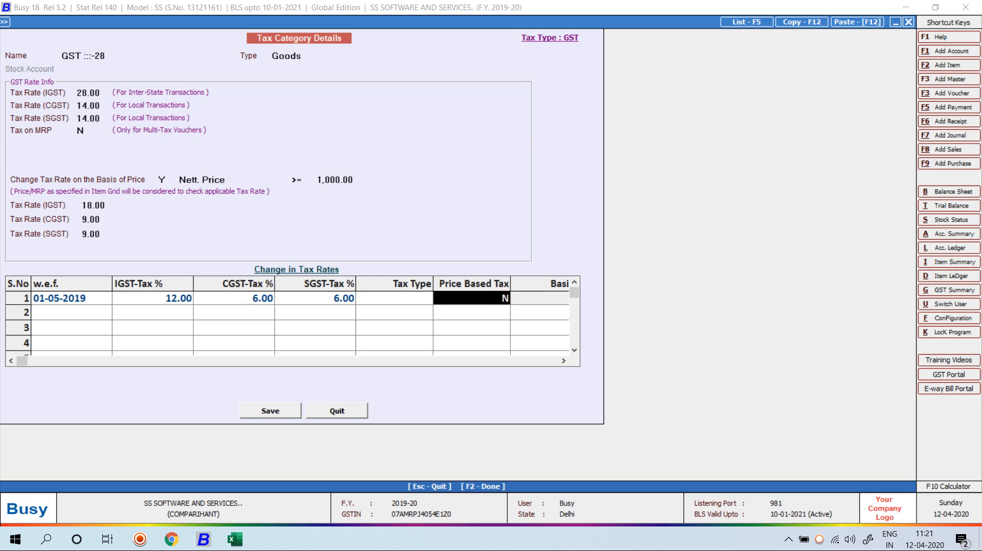
key("Return")
key("Return")
key("Left")
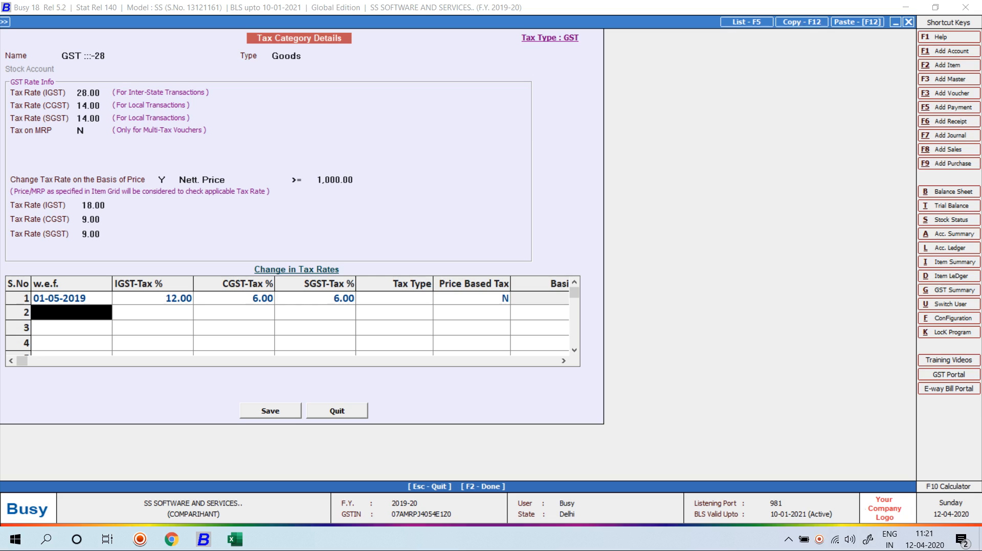
Step: Add a second tax rate change effective 01-10-2019 with IGST 28 and CGST and SGST 14 each, without price-based tax
type("1-10")
key("Return")
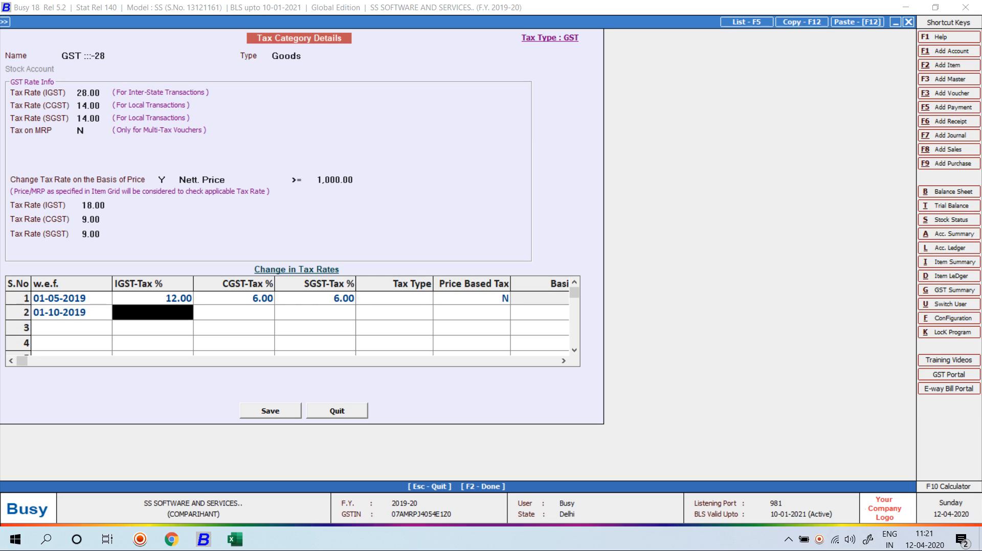
type("28")
key("Return")
key("Return")
key("Return")
key("Return")
key("Return")
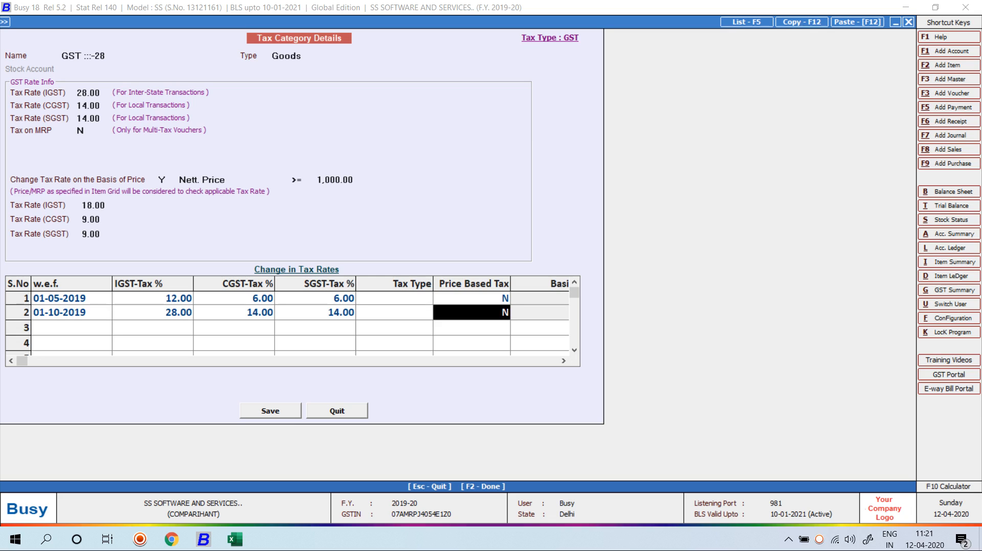
Step: Add a third tax rate change effective 01-02-2020 with IGST 18, then save the tax category and leave its entry form
type("1-2")
key("Return")
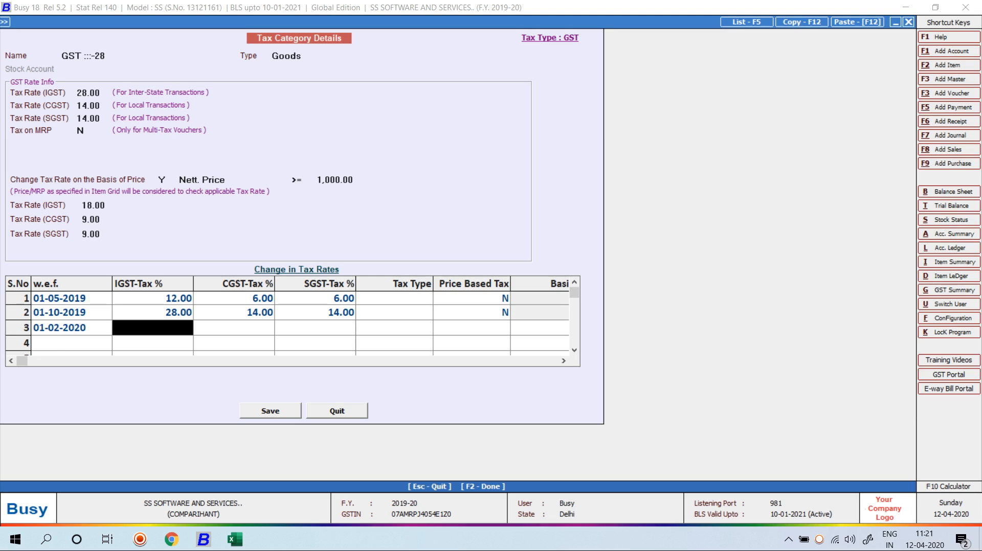
type("18")
key("Return")
key("F2")
key("Return")
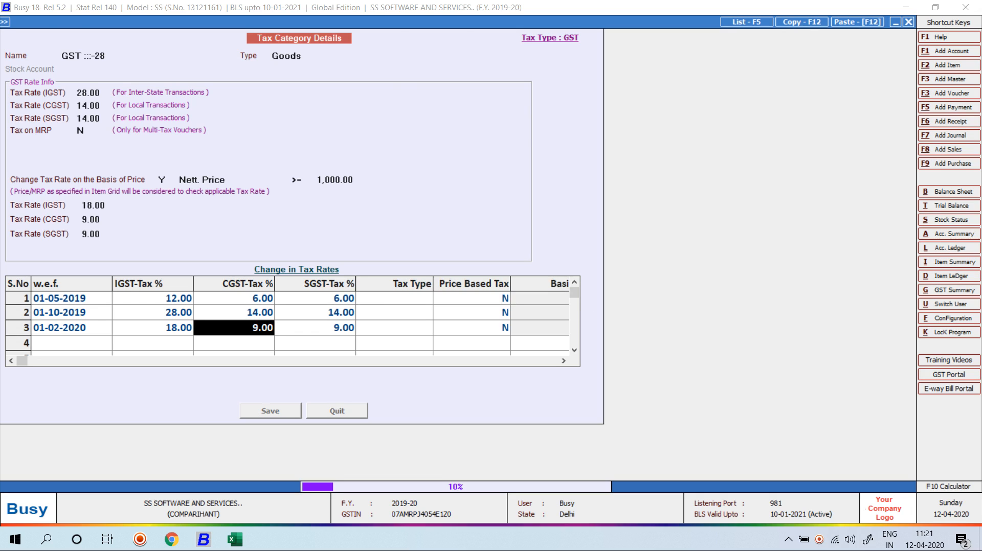
key("Escape")
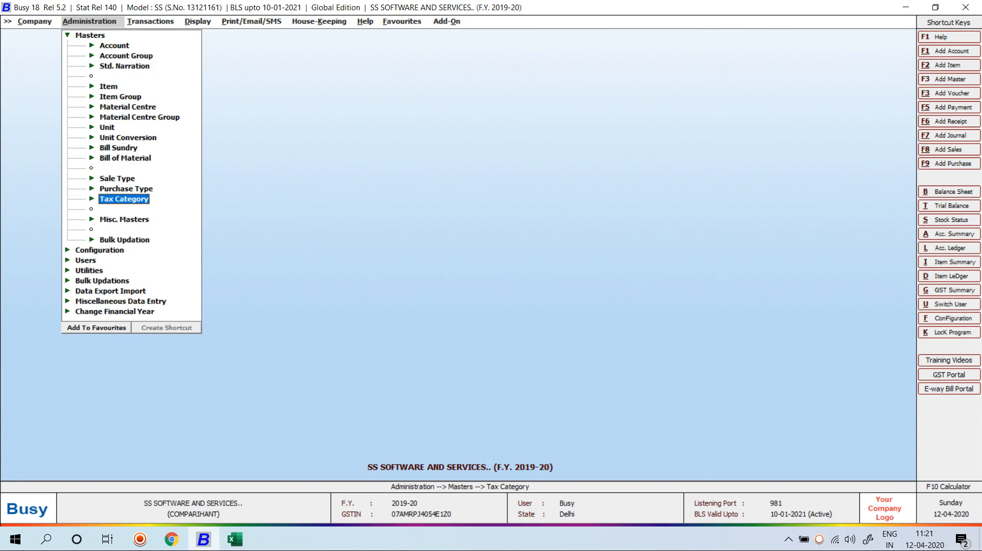
Step: Display the list of states from the miscellaneous masters on screen
key("Down")
key("Return")
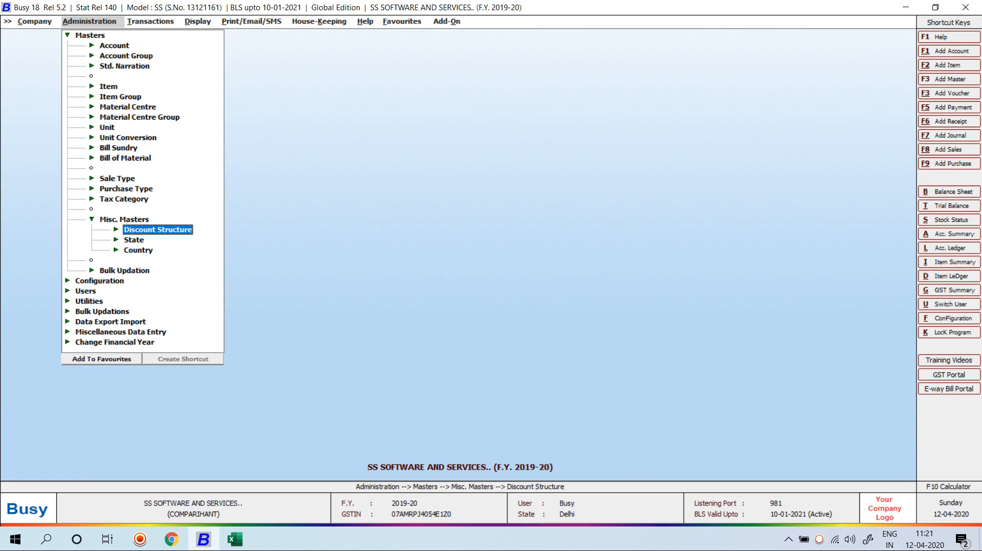
key("Down")
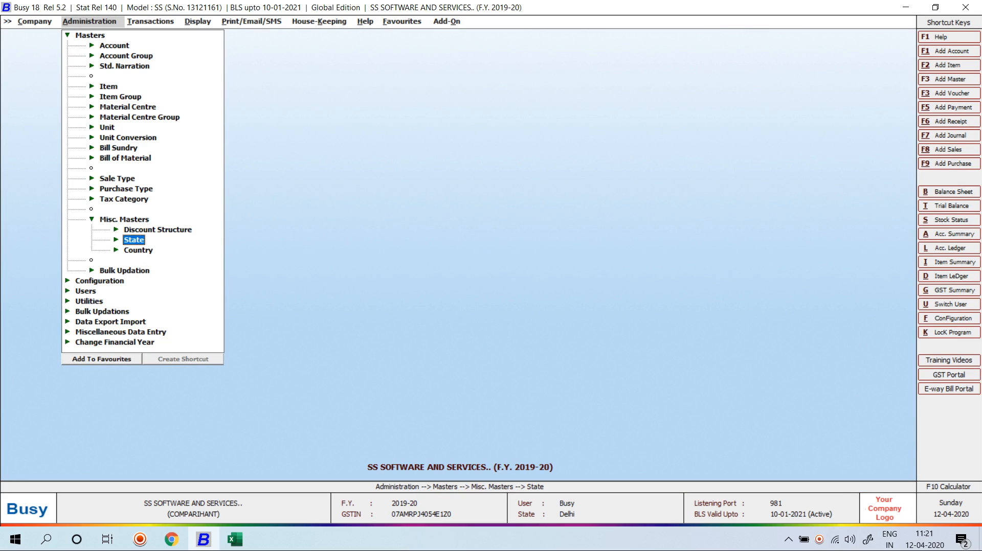
key("Return")
key("Down")
key("Down")
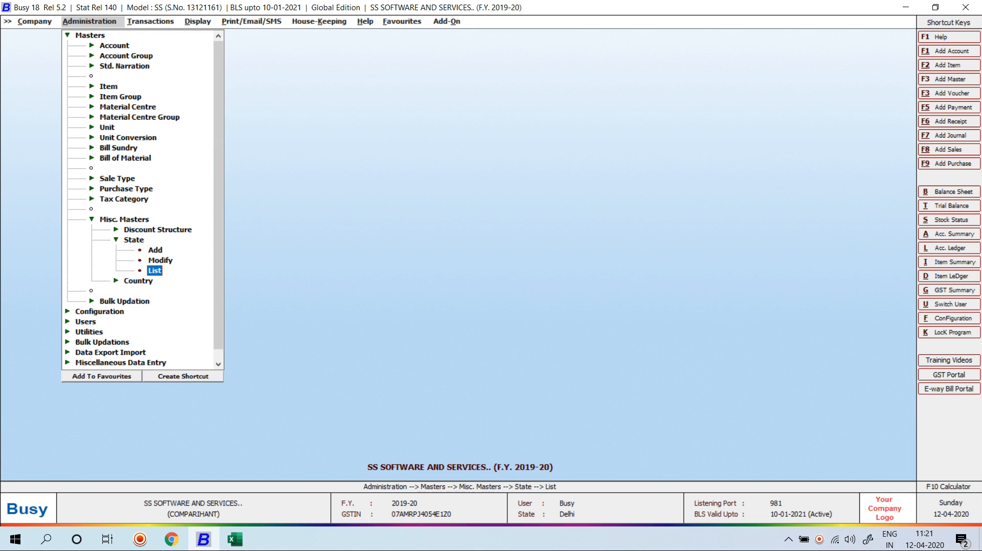
key("Return")
key("Return")
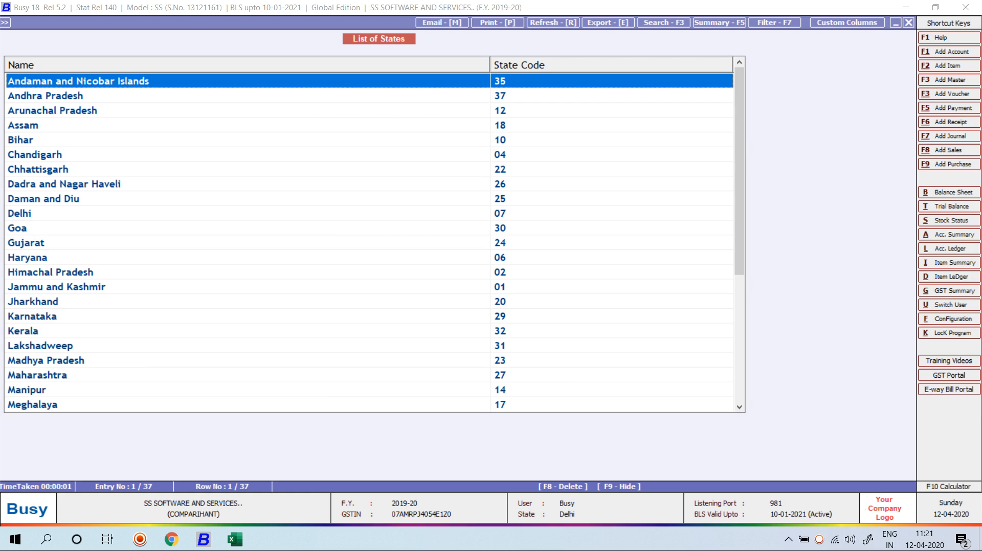
Step: Sort the states by state code, highlight codes 01 to 17 for review, and close the list
left_click(528, 65)
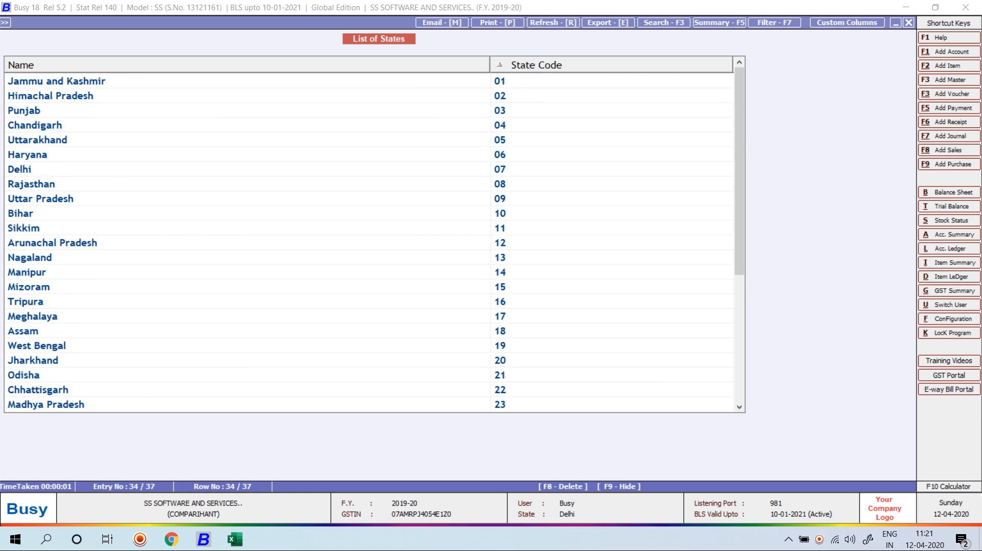
left_click_drag(527, 82, 528, 316)
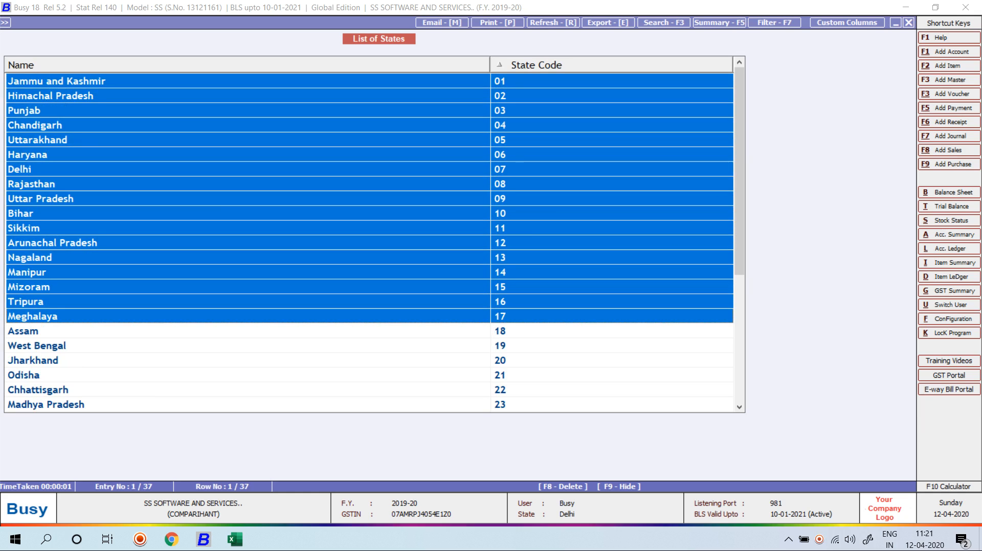
key("Escape")
key("Escape")
key("Escape")
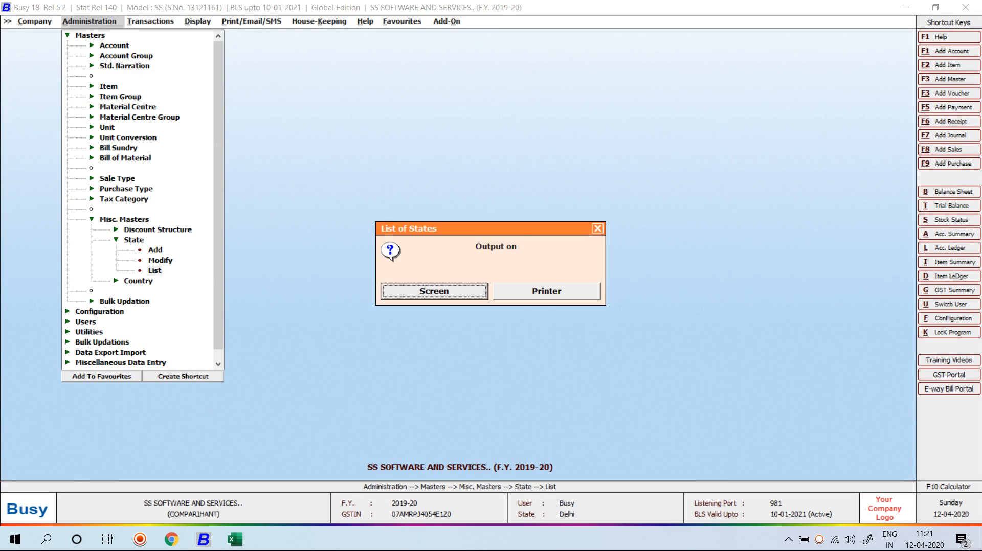
key("Escape")
Step: Display the list of countries from the miscellaneous masters on screen, then close it
key("Down")
key("Return")
key("Down")
key("Down")
key("Down")
key("Return")
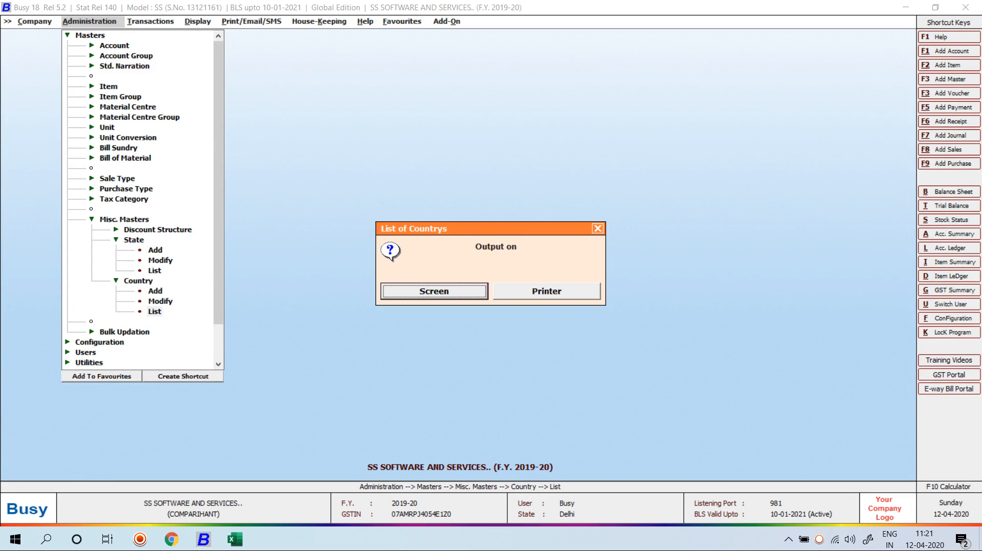
key("Return")
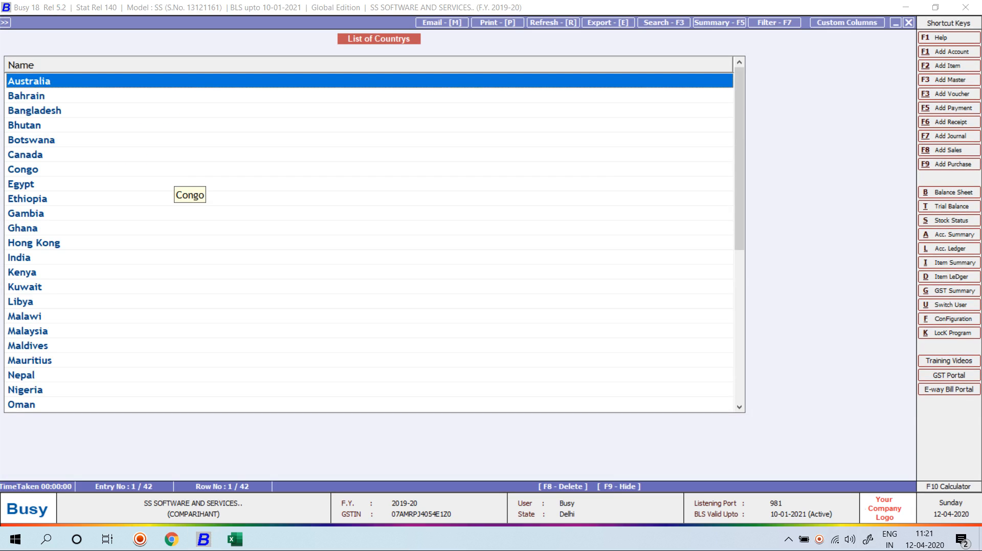
key("Escape")
key("Escape")
key("Up")
key("Up")
key("Up")
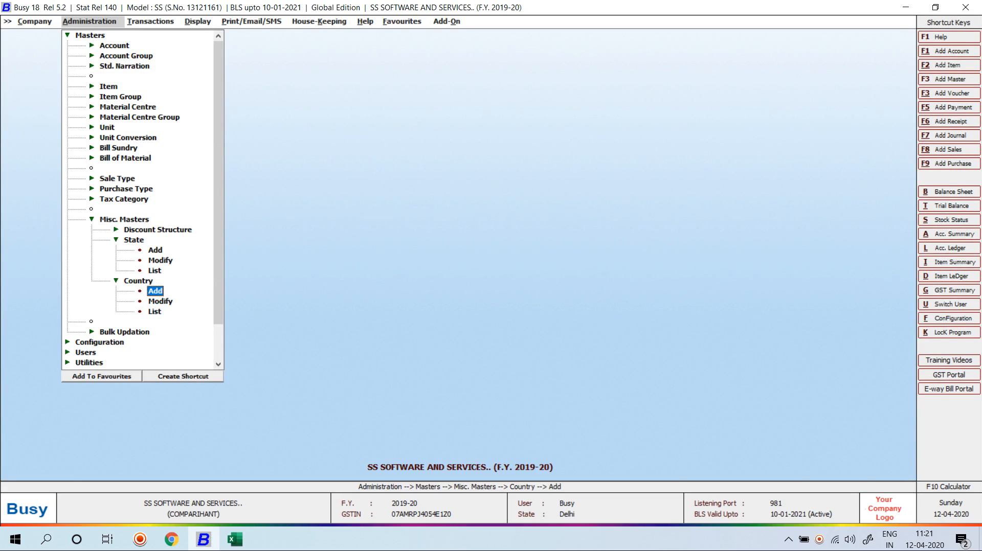
key("Return")
key("Escape")
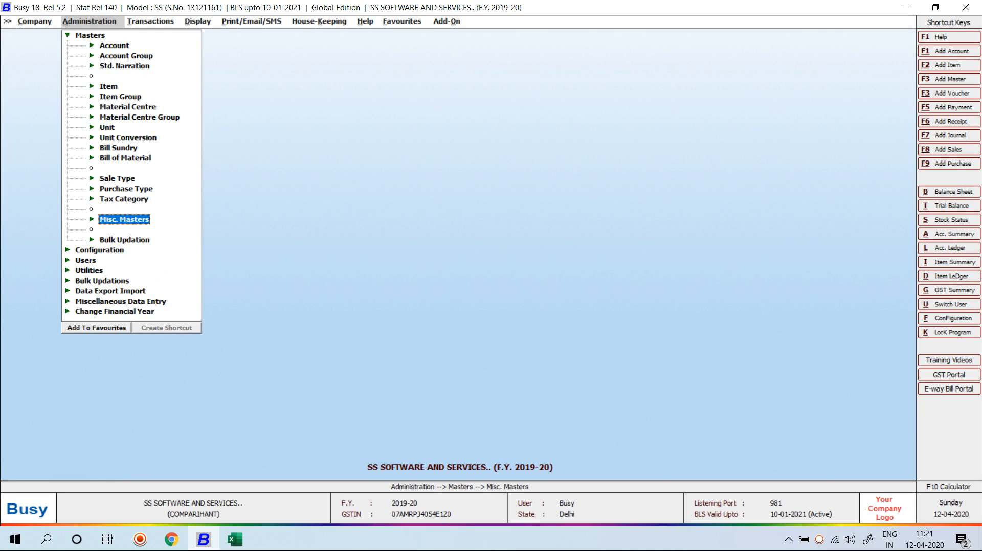
Step: Open a blank discount structure master to view its discount type and calculation options, then quit without saving
key("Return")
key("Escape")
key("Return")
key("Return")
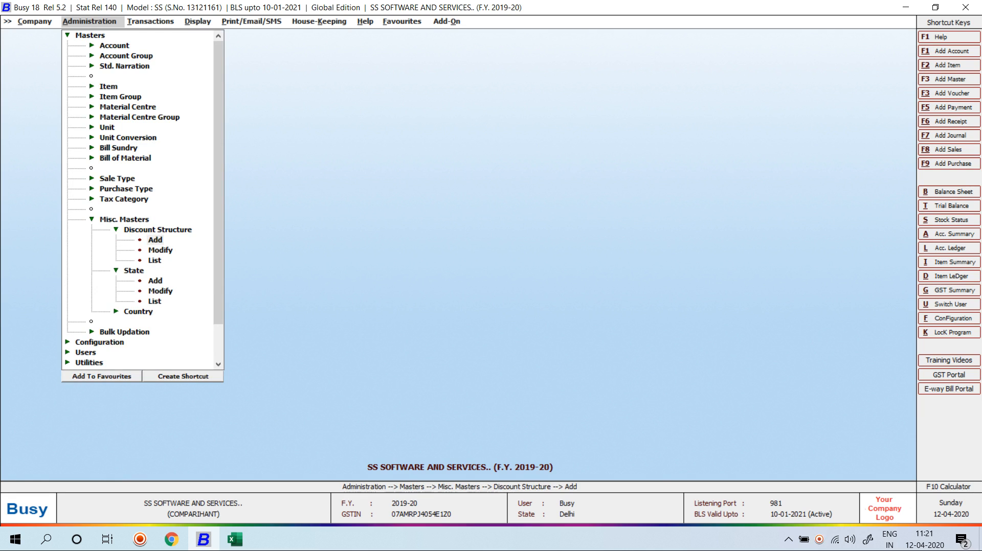
key("Return")
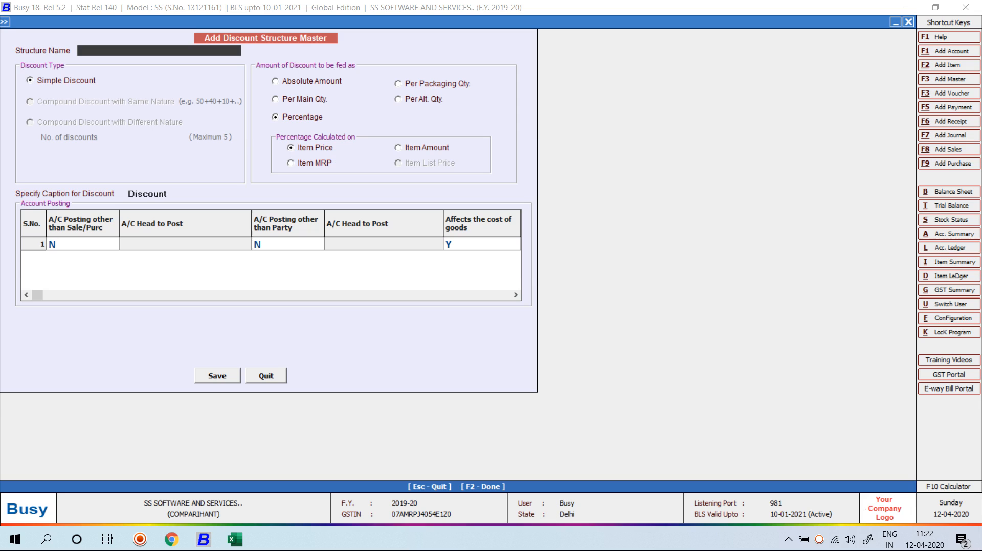
key("Escape")
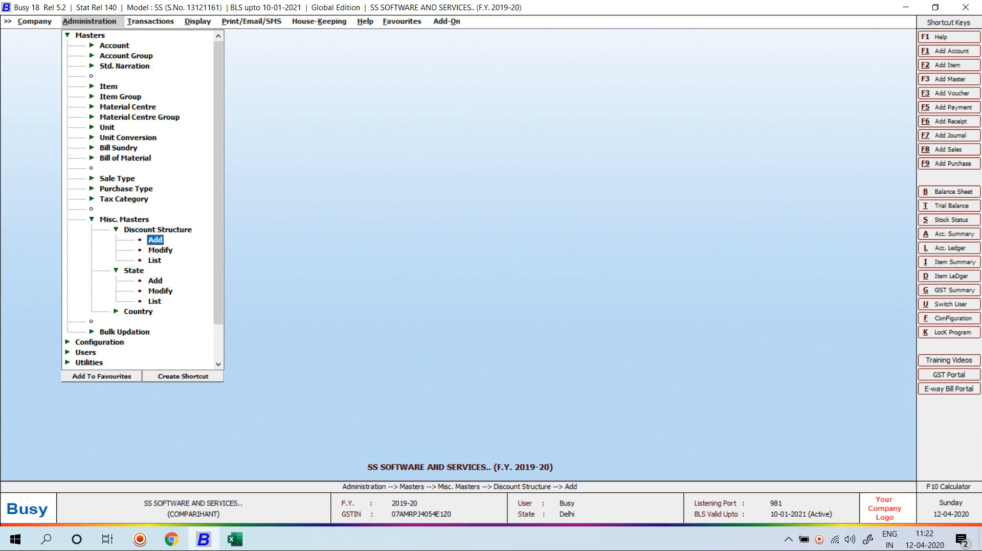
key("Escape")
key("Escape")
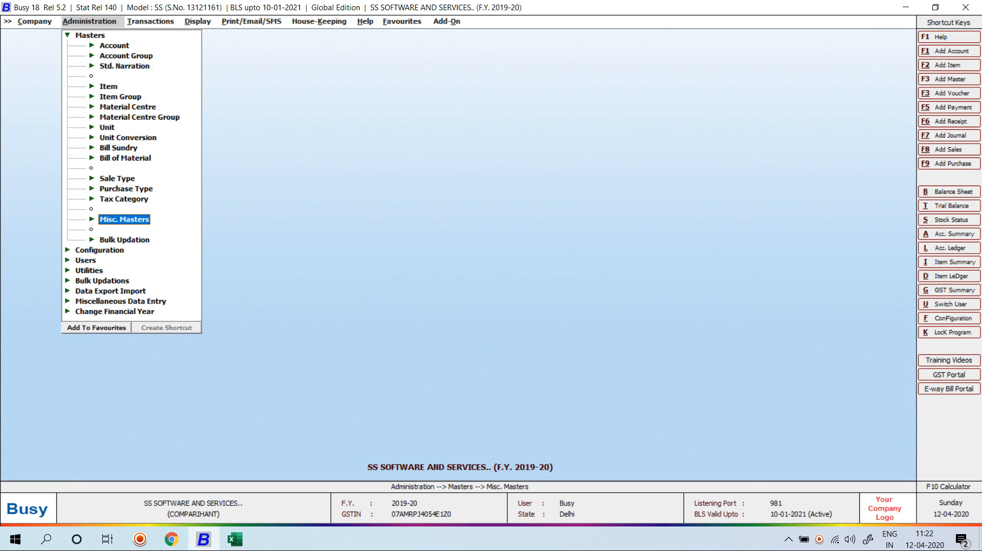
key("Escape")
Step: Open the voucher configuration of the Main series for Sales vouchers
key("Down")
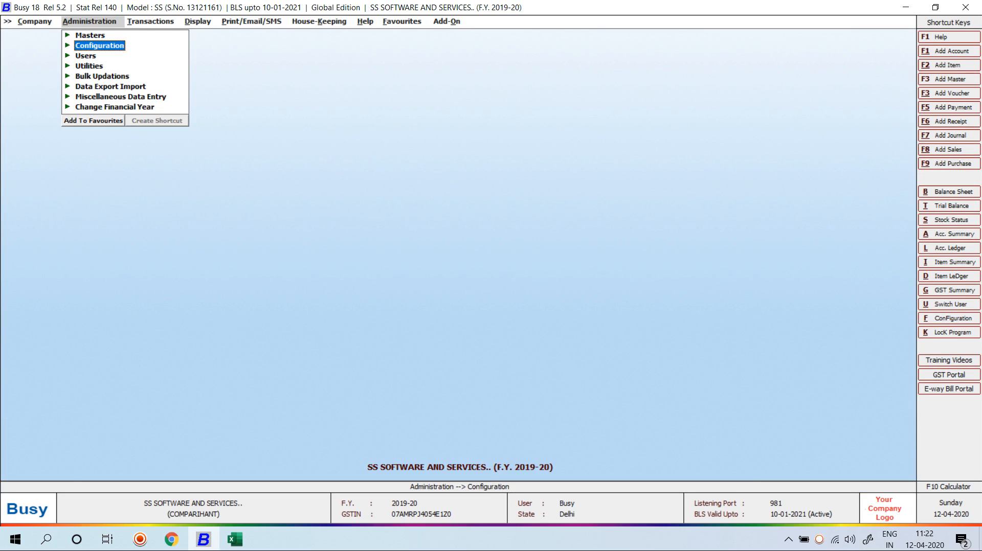
key("Return")
key("Down")
key("Return")
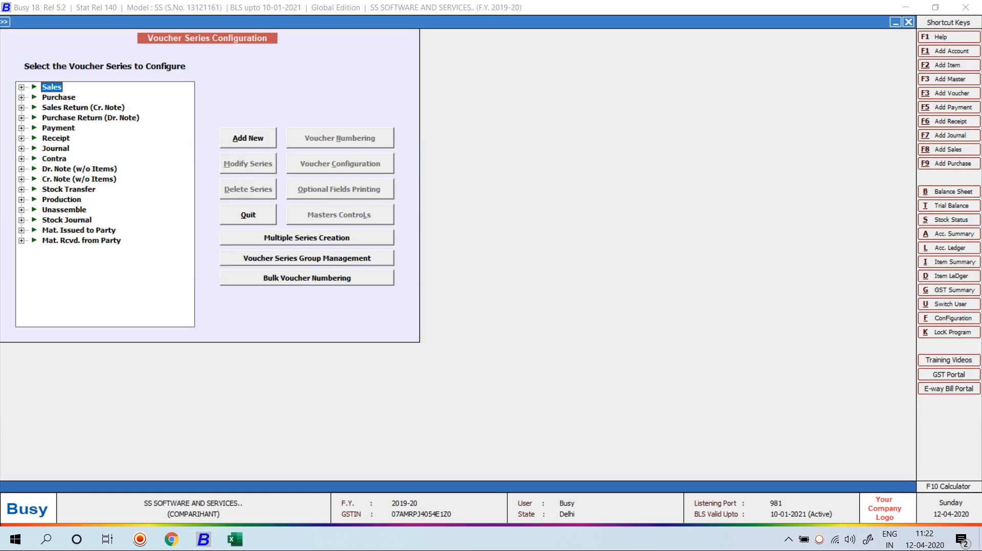
key("alt+c")
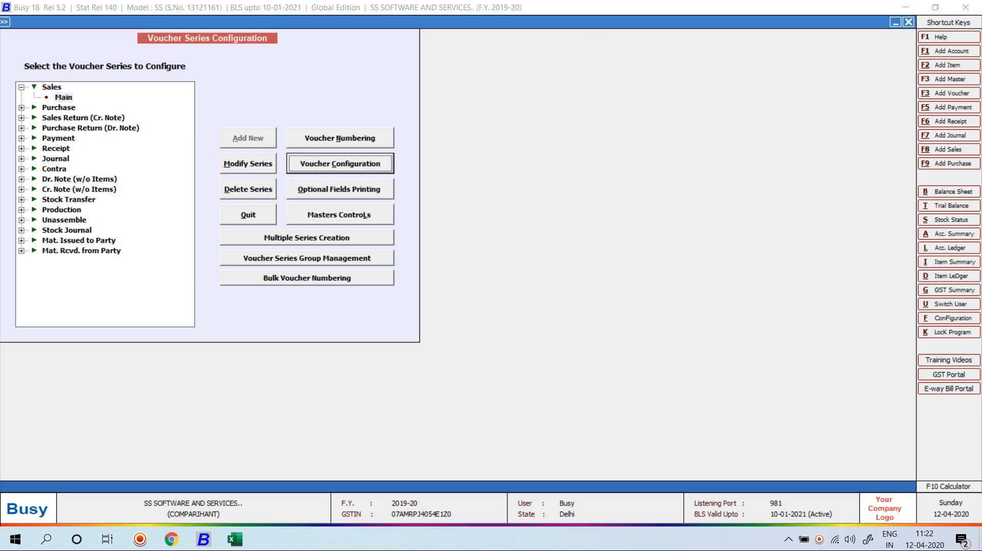
key("Return")
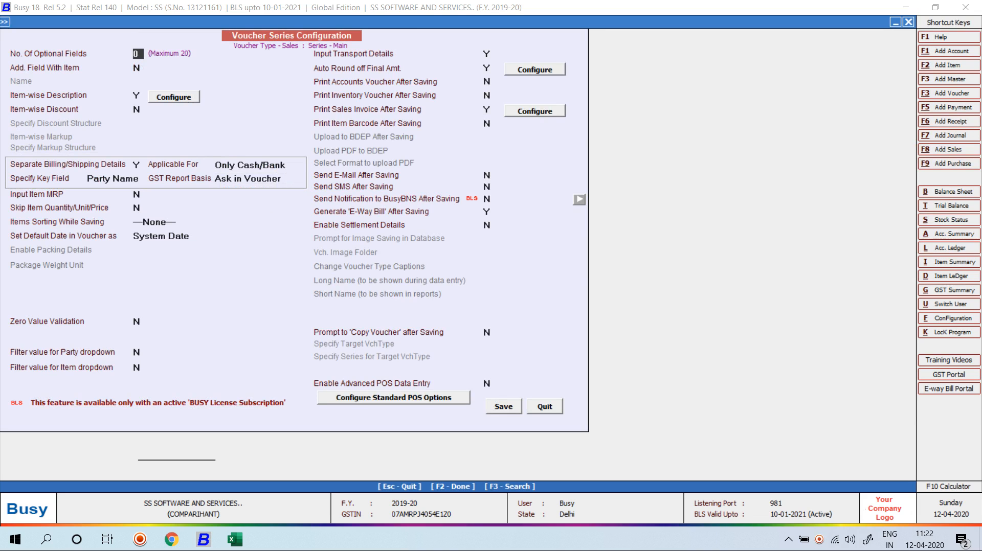
Step: Set Item-wise Description and Separate Billing/Shipping Details to N for the Main sales series
key("Return")
key("Return")
key("Return")
key("Up")
key("n")
key("Return")
key("Return")
key("n")
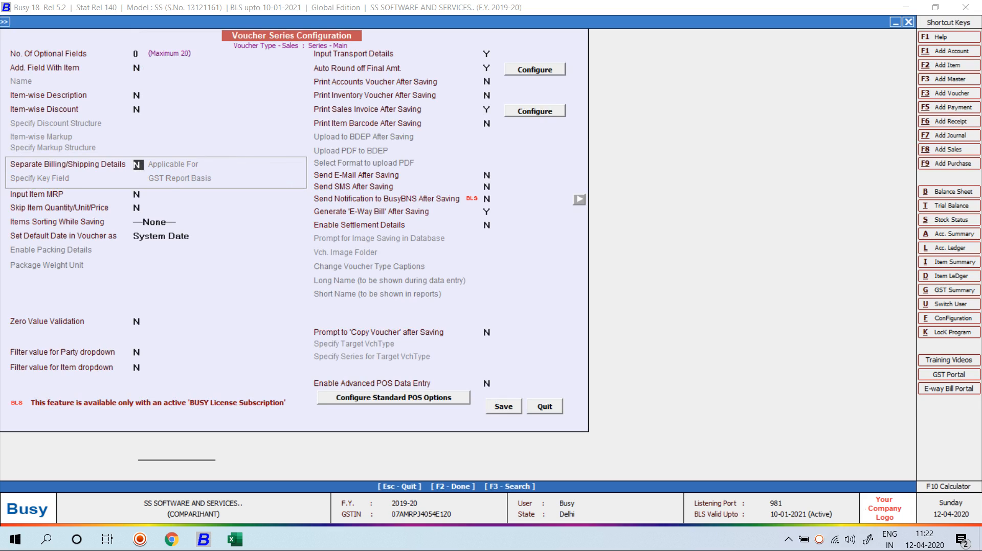
Step: Enable Item-wise Discount for the Main sales series using the structure "Simple Discount, % of Price" and save the configuration
key("Up")
key("y")
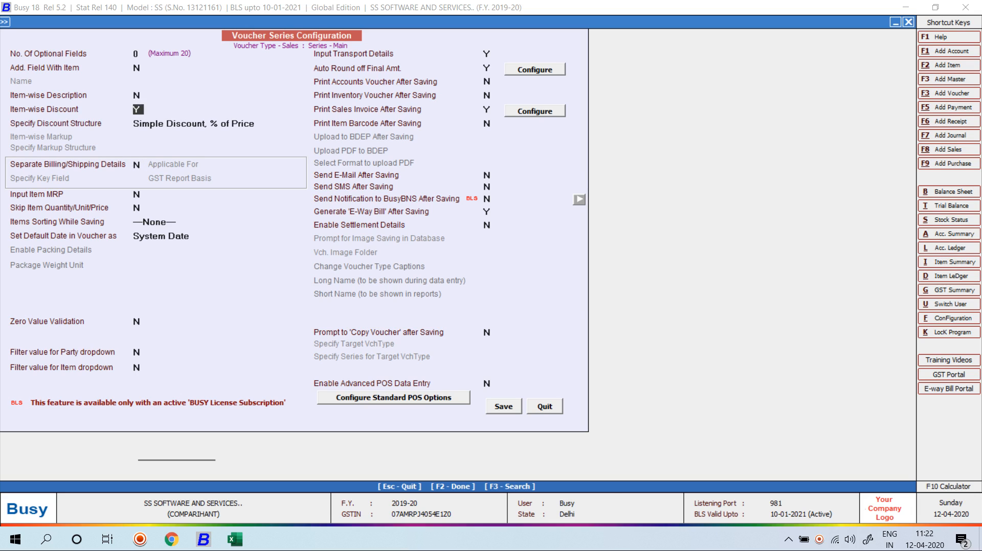
key("F2")
key("Escape")
Step: Start a sales voucher in the Main series dated 01-04-2019 with Cash as the party
key("Right")
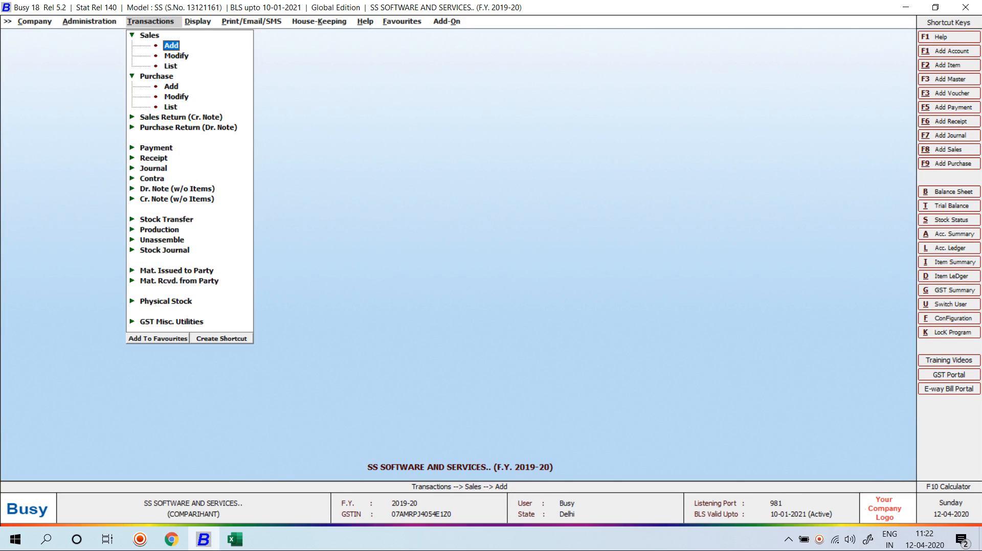
key("Return")
key("Return")
key("Return")
key("Return")
type("1-4")
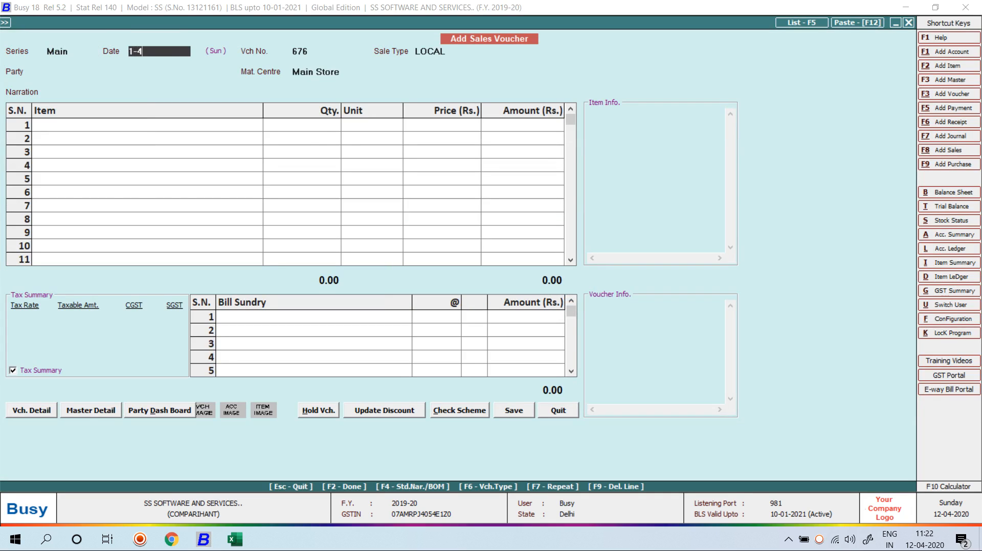
key("Return")
key("Return")
type("CAS")
key("Return")
Step: Add 10 metres of FABRICS (5407) as the first item line of the sales voucher
key("Return")
key("Return")
key("Return")
type("10")
key("Return")
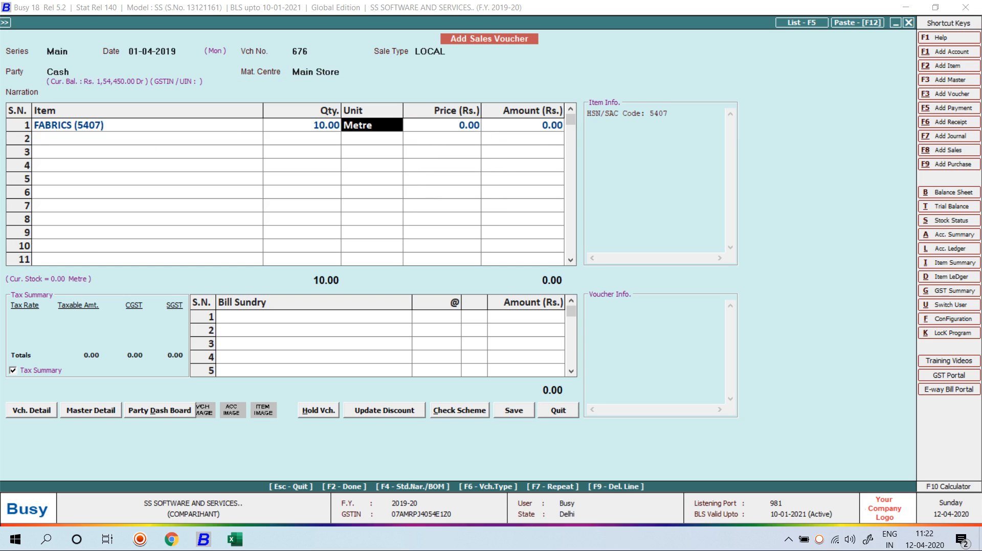
key("Return")
key("Return")
Step: Set the item's price to 1,250 per metre with a 10% discount, keeping the voucher open
key("Up")
type("1250")
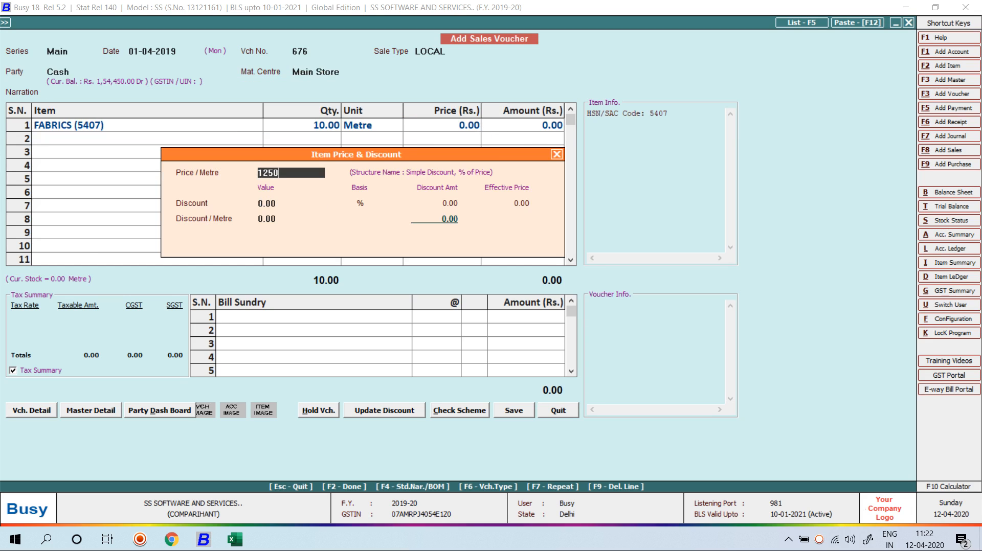
key("Return")
type("10")
key("Return")
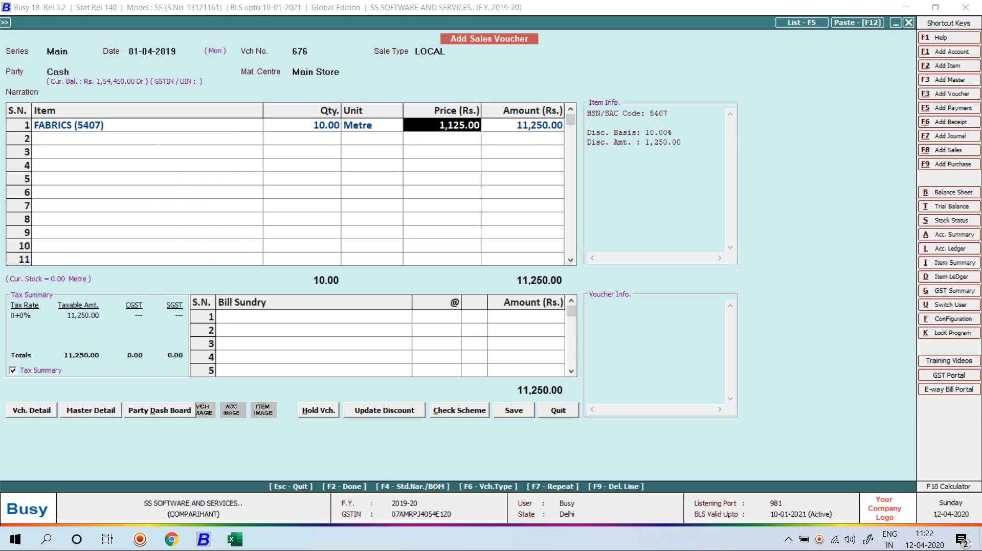
key("Return")
key("Escape")
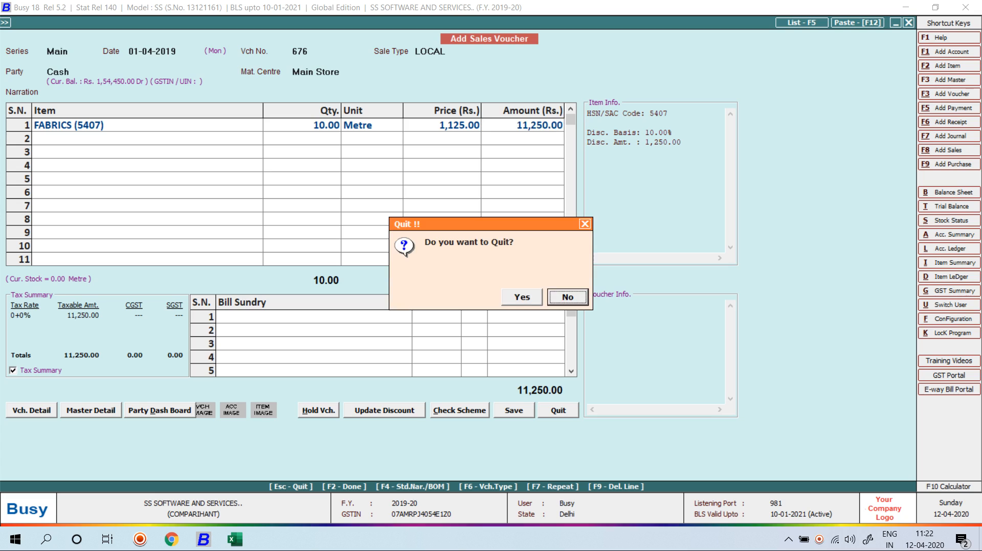
key("Return")
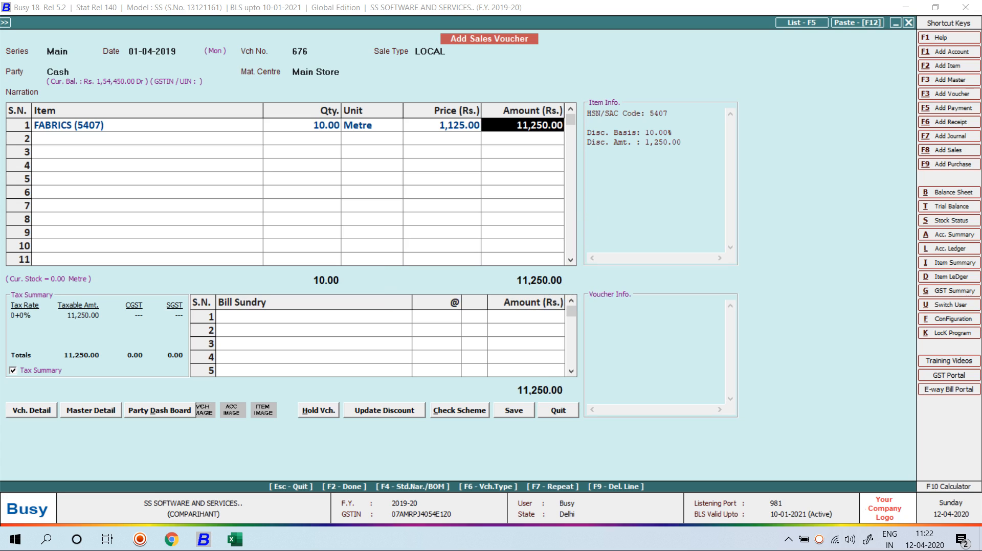
Step: Modify the item master of FABRICS (5407) from the voucher, setting its Sale Discount to 10, and save it
key("Up")
key("Up")
key("Up")
key("Up")
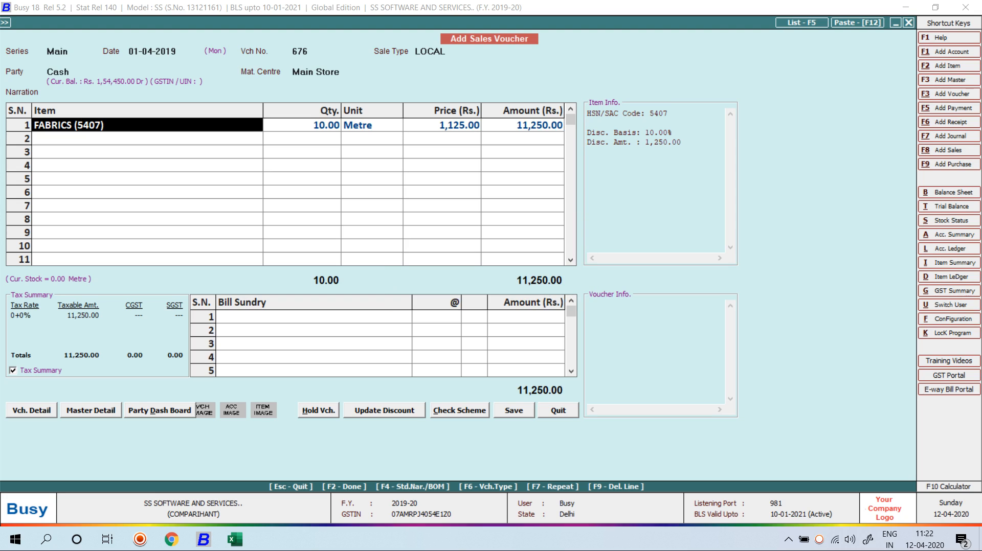
key("alt+m")
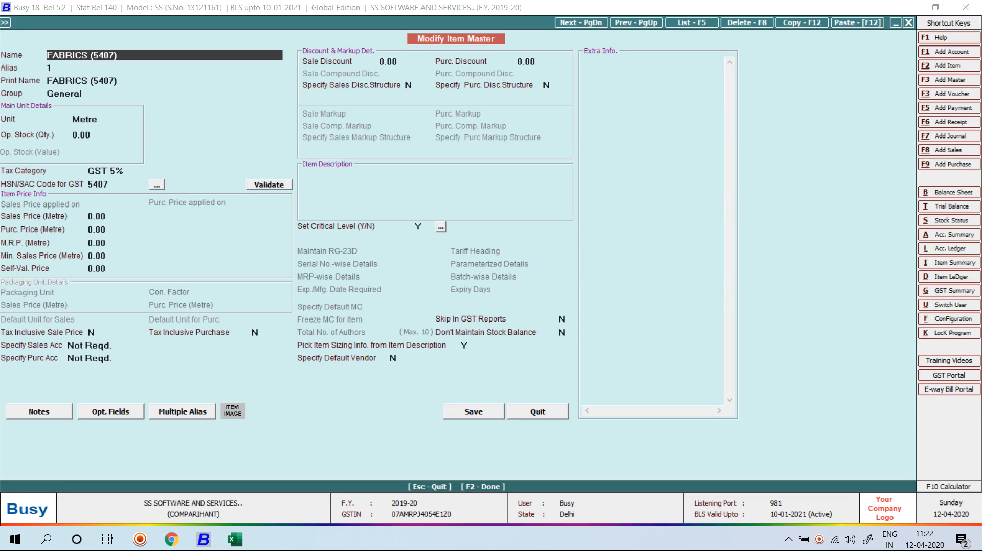
key("Tab")
key("BackSpace")
key("BackSpace")
key("BackSpace")
key("BackSpace")
type("10")
key("Tab")
key("F2")
key("Return")
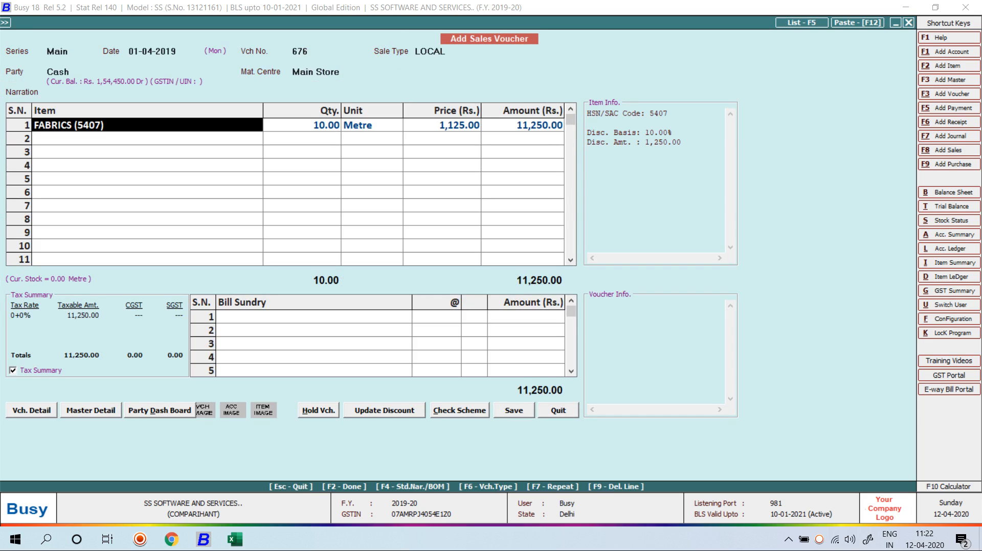
Step: Replace the first voucher item with 12 metres of FABRICS priced at 1,500 per metre, without any discount
key("BackSpace")
type("fAB")
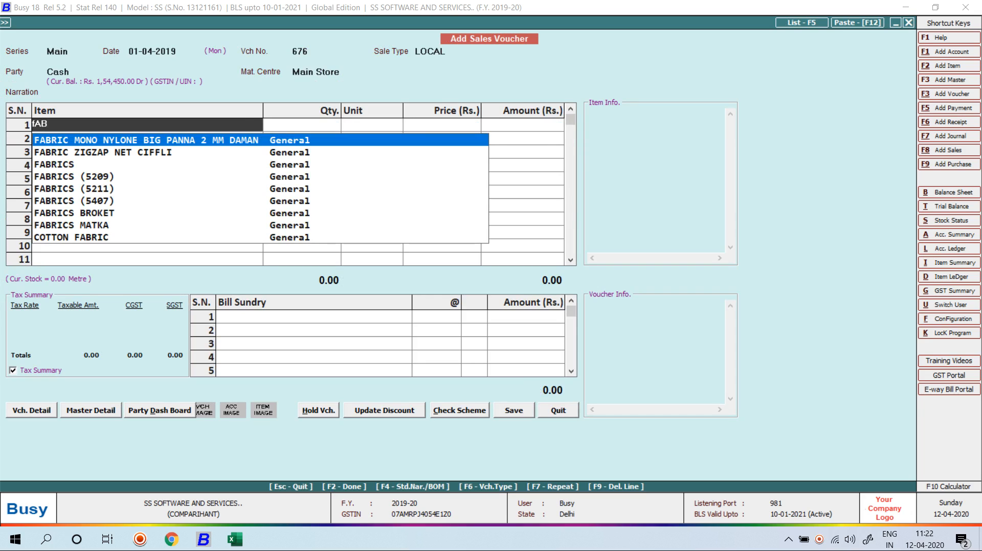
key("Down")
key("Down")
key("Return")
type("12")
key("Return")
key("Return")
type("1500")
key("Return")
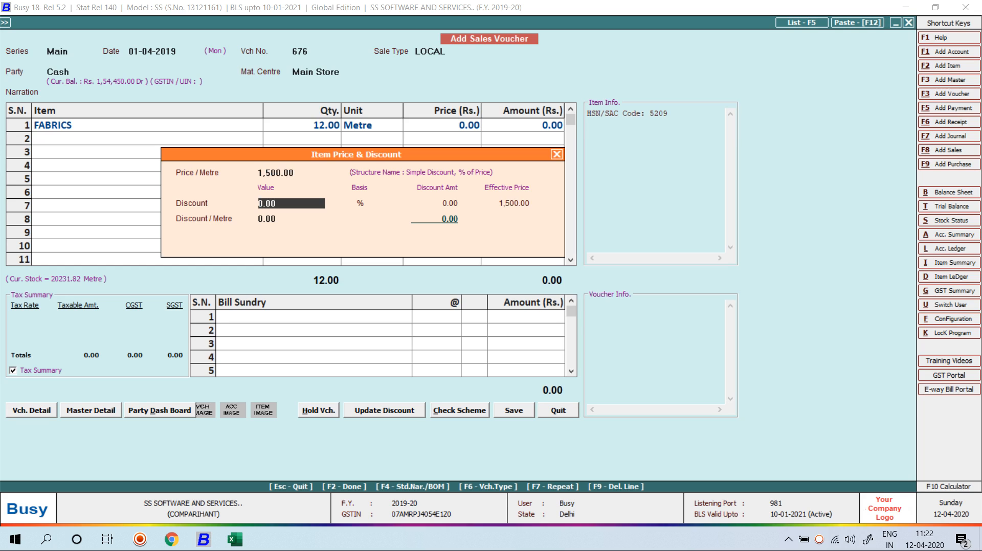
key("Return")
key("Return")
Step: Delete the FABRICS line and enter 10 metres of FABRICS (5407) at 1,250 per metre, accepting its default 10% discount
key("Left")
key("Left")
key("Left")
key("F9")
type("1")
key("Return")
type("10")
key("Return")
key("Return")
type("1,250")
key("Return")
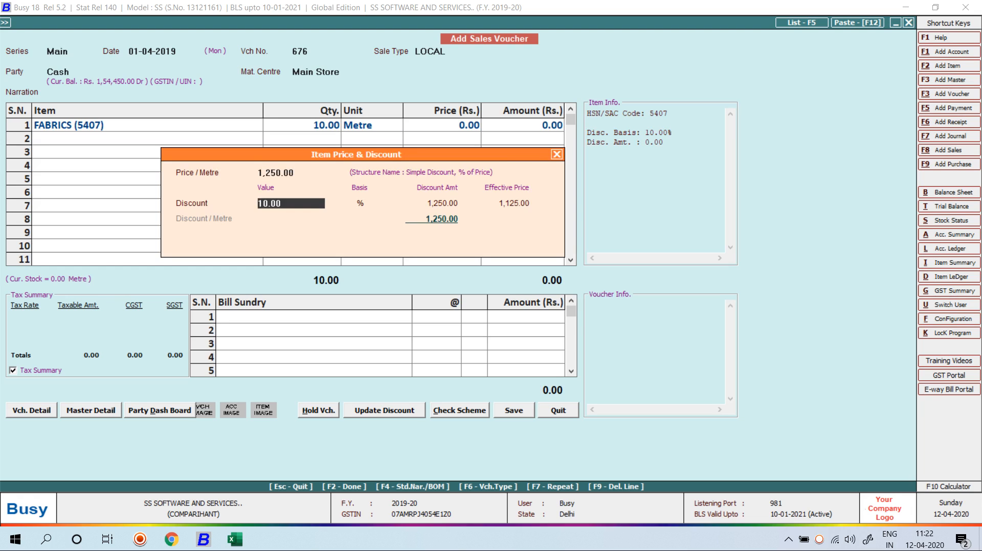
key("Return")
Step: Quit the sales voucher without saving it and collapse the transaction entries
key("Escape")
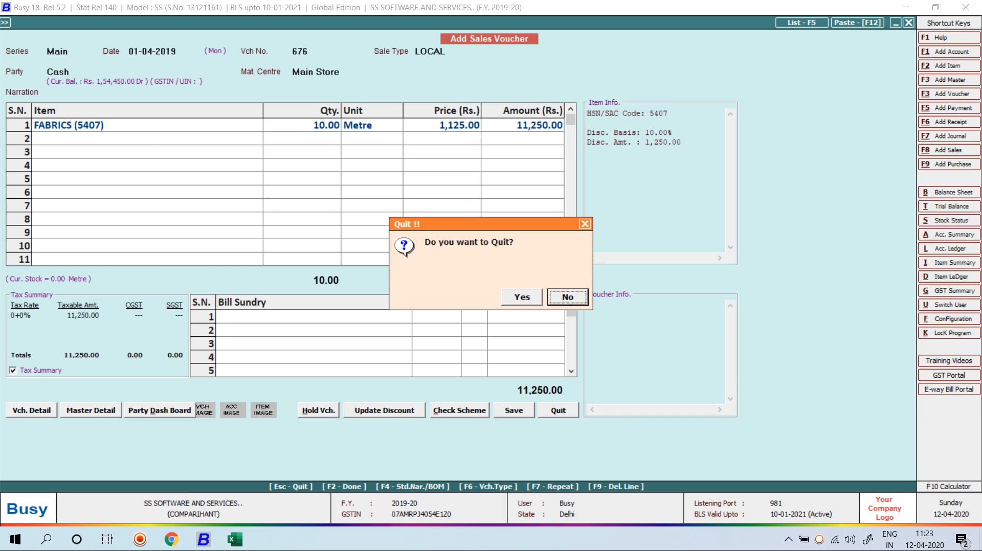
key("Left")
key("Return")
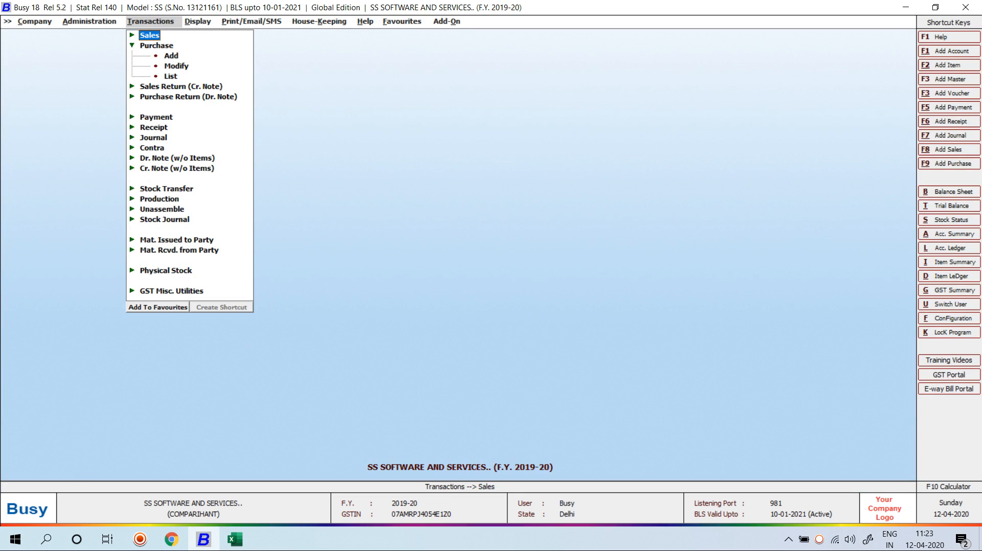
key("Escape")
key("Escape")
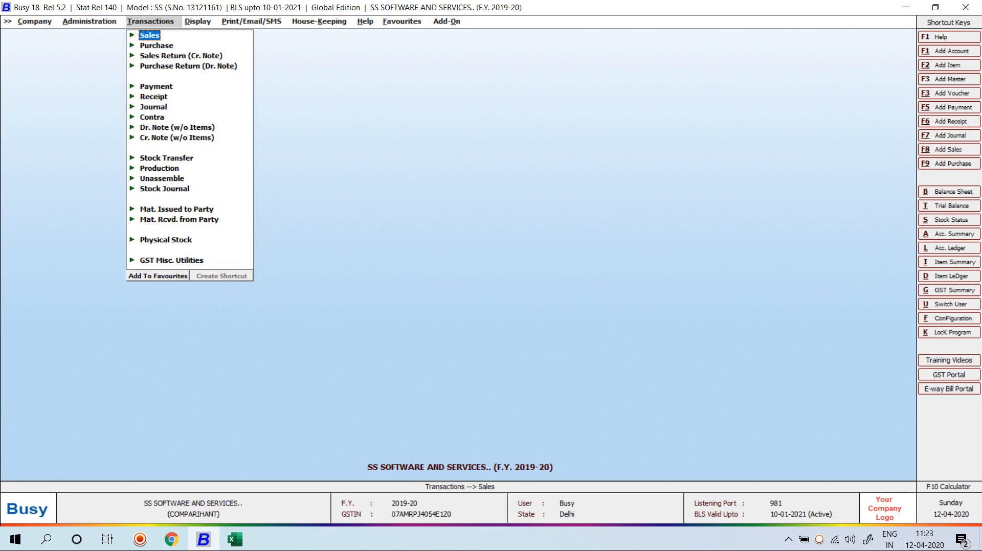
Step: Open the Inventory section of the Features / Options configuration
key("Left")
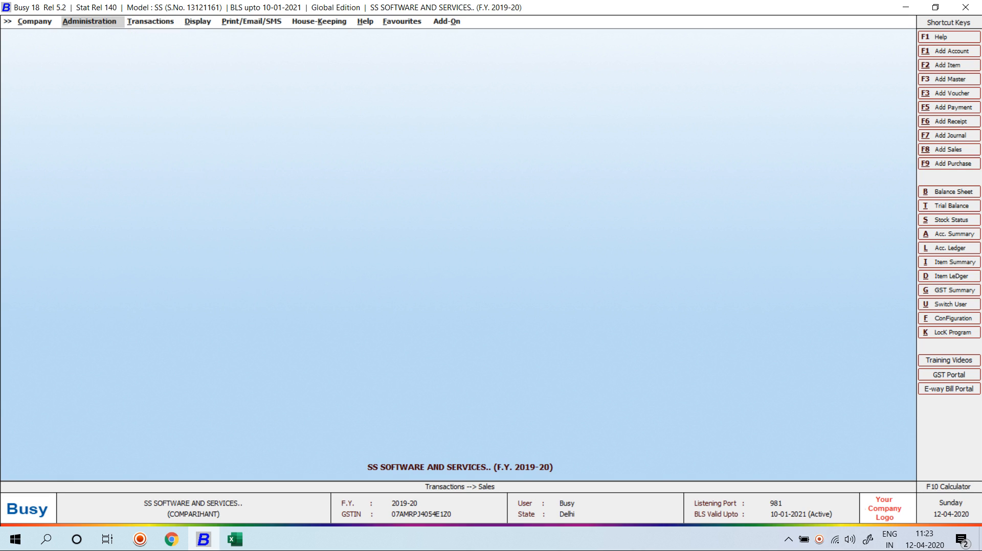
key("Return")
key("Escape")
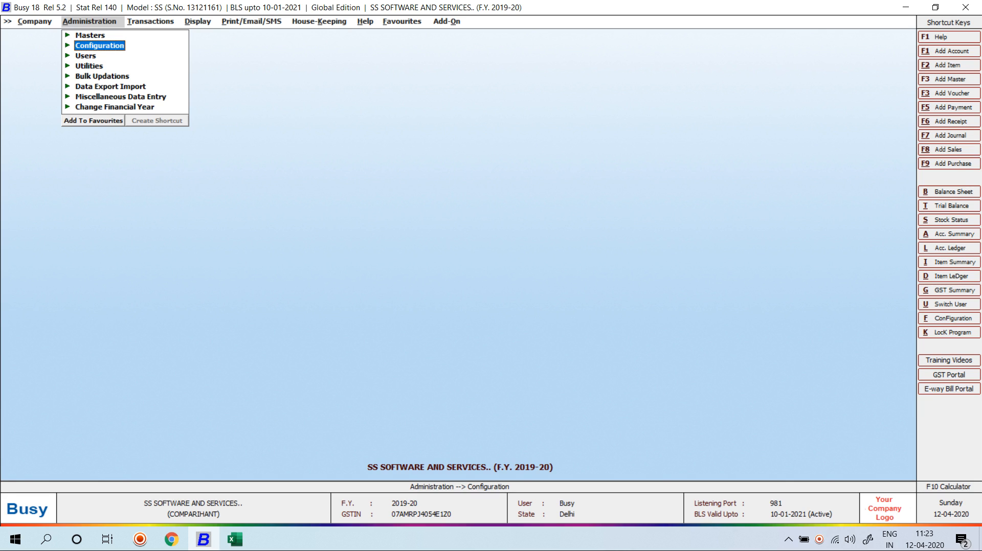
key("Return")
key("Return")
key("Down")
key("Down")
key("Down")
key("Down")
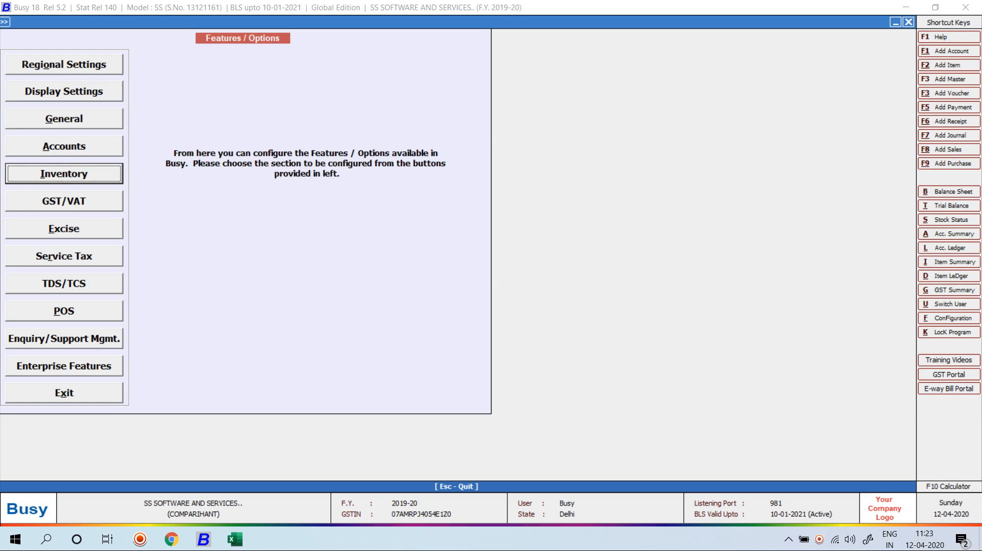
key("Return")
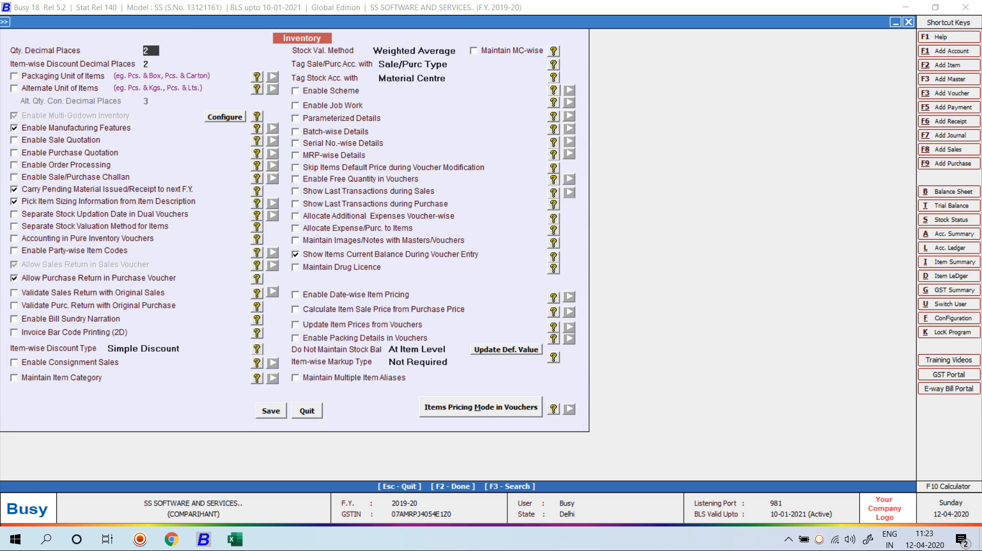
Step: Set the Item-wise Discount Type to Compound Discount, leave Item-wise Markup Type as Not Required, and save the inventory options
key("Return")
key("Down")
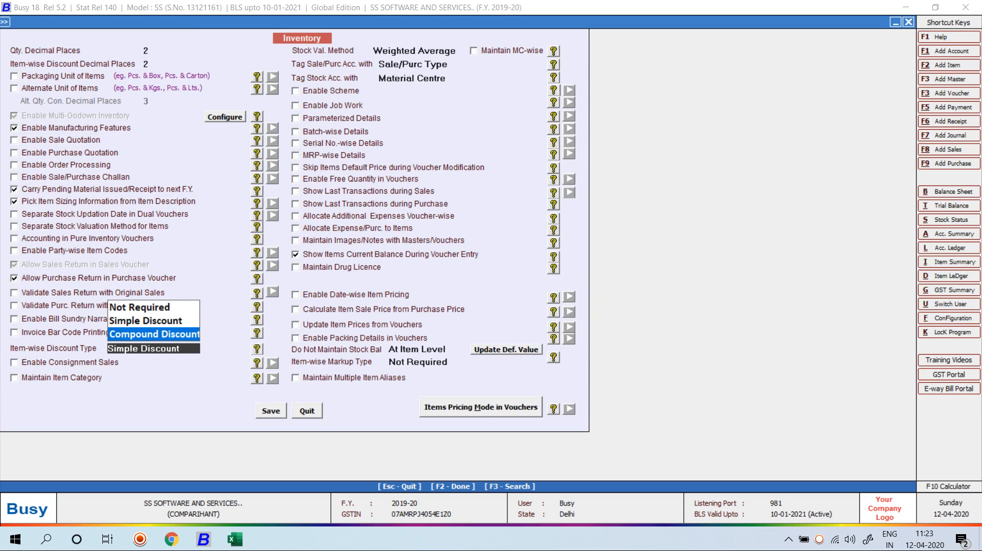
key("Return")
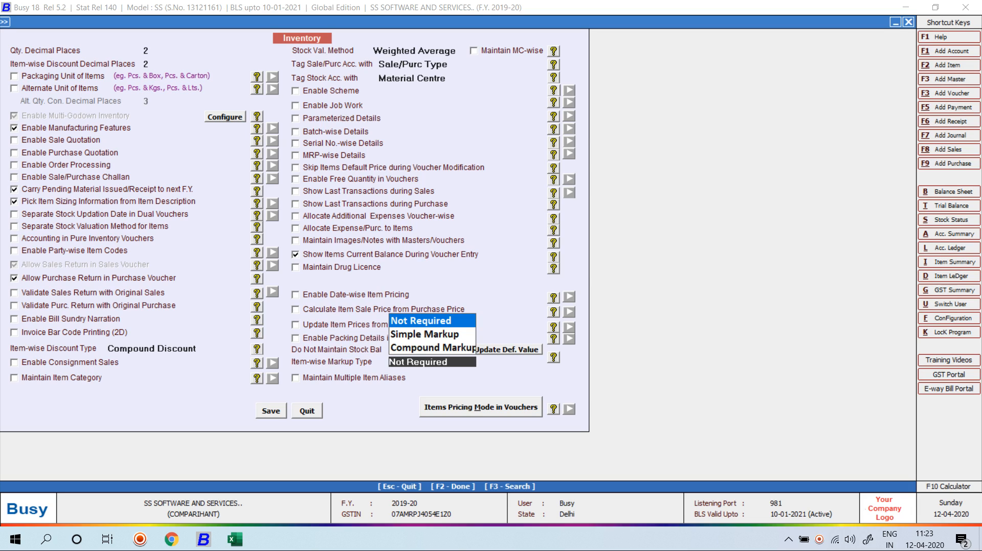
key("Return")
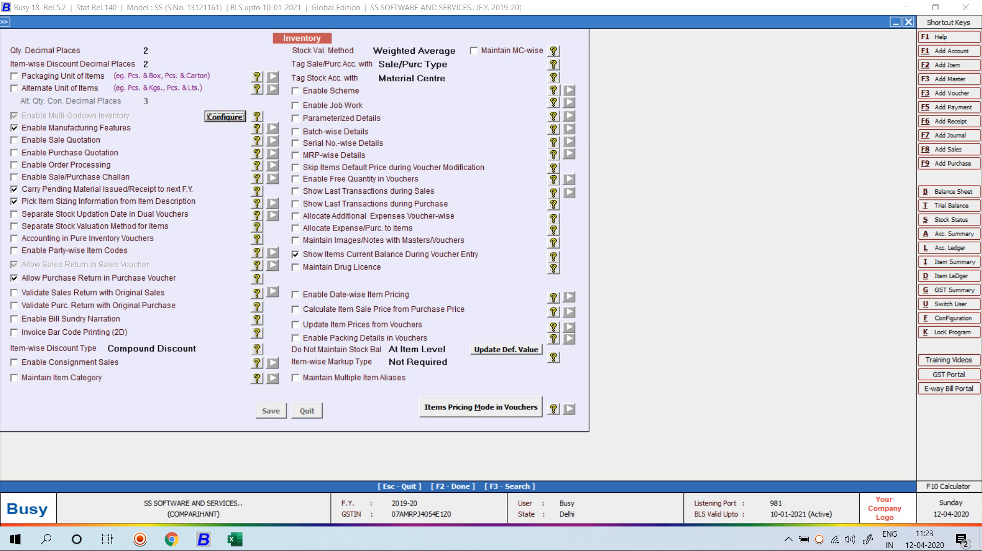
key("Escape")
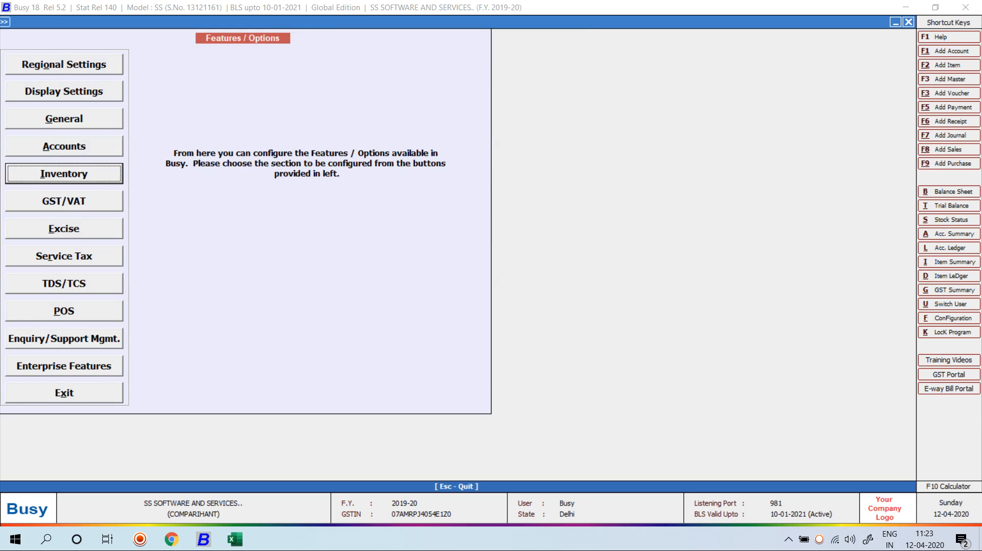
key("Escape")
key("Escape")
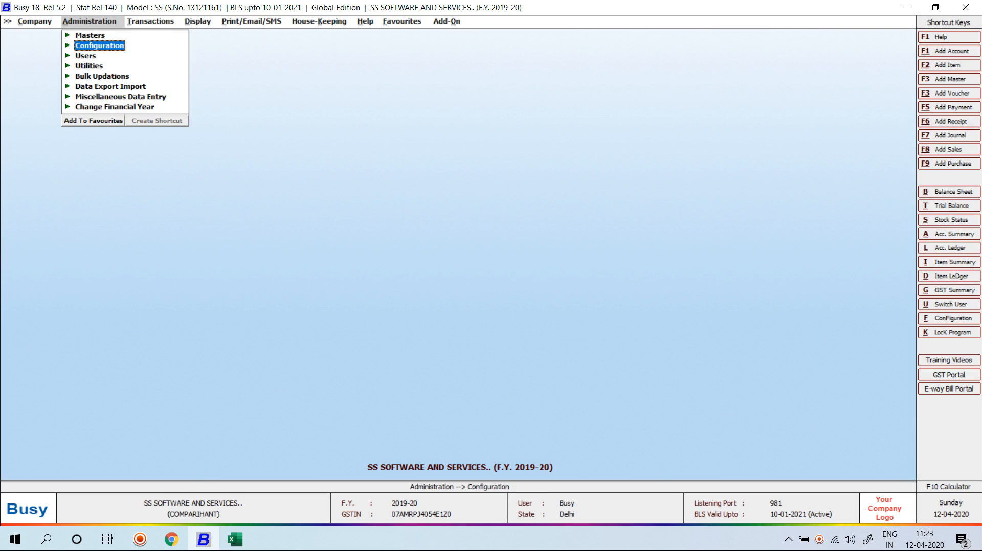
Step: Open a blank discount structure master from the miscellaneous masters
key("Up")
key("Return")
key("Down")
key("Down")
key("b")
key("Down")
key("Down")
key("Down")
key("Down")
key("Down")
key("Return")
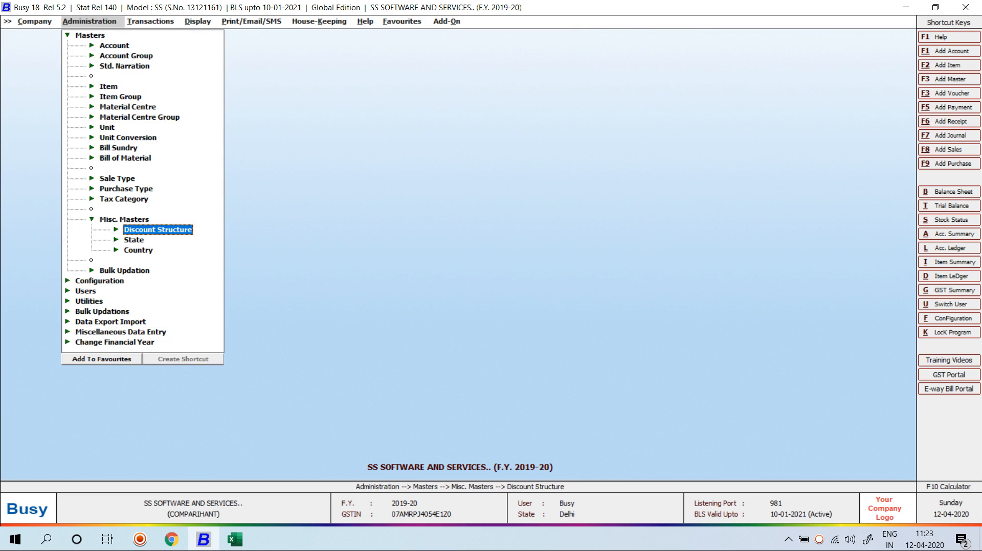
key("Return")
key("Return")
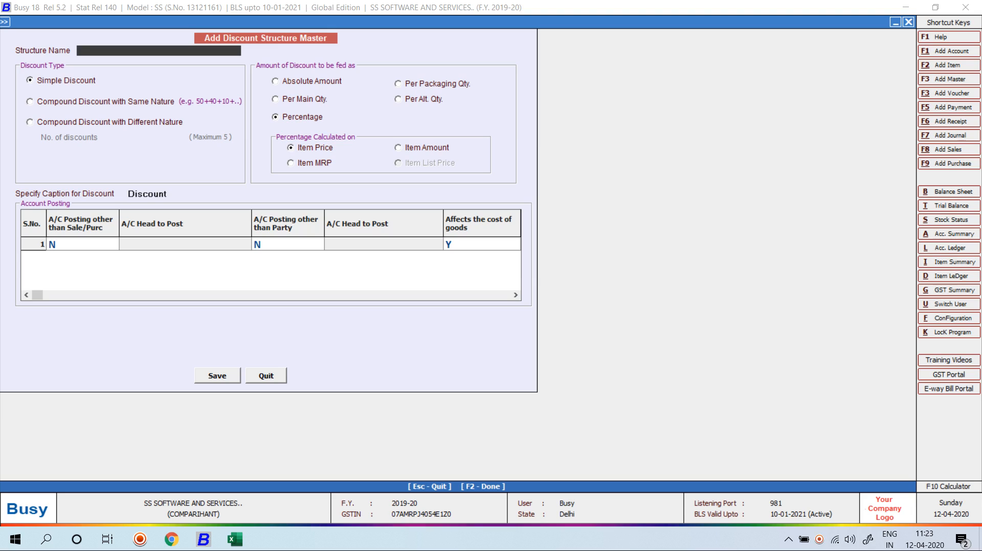
Step: Enter a person's name as the structure name and choose Compound Discount with Different Nature with 5 discounts
type("SHAHRUKH SIR")
key("Return")
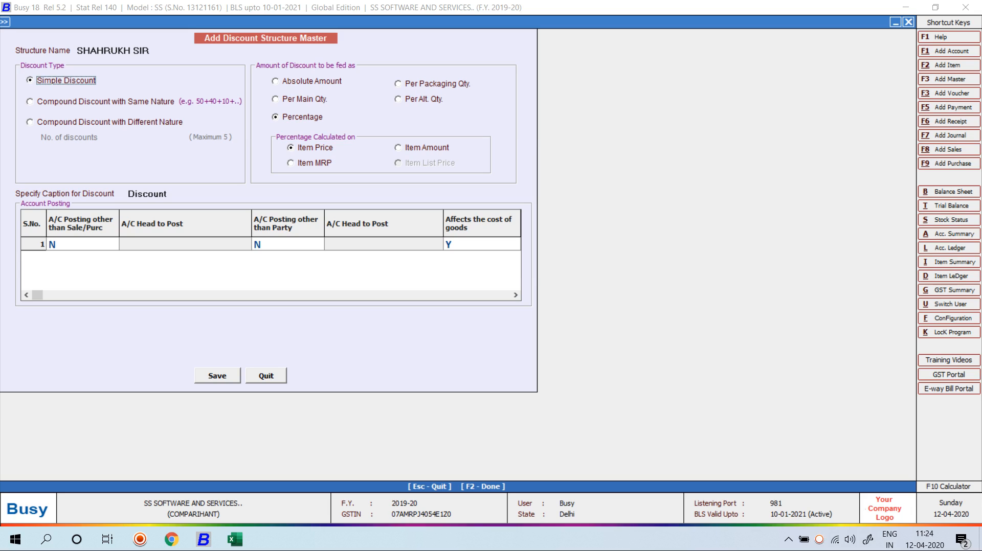
key("Up")
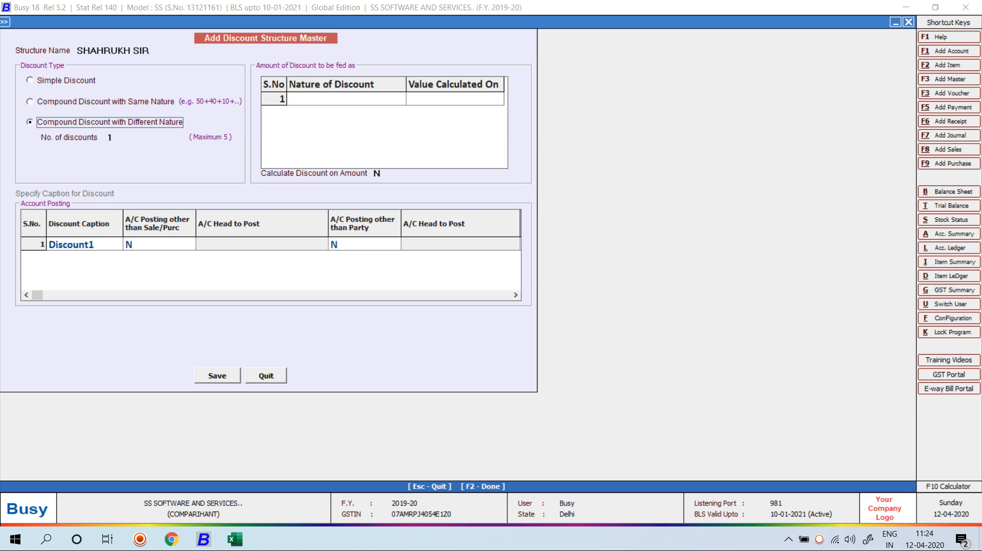
key("Return")
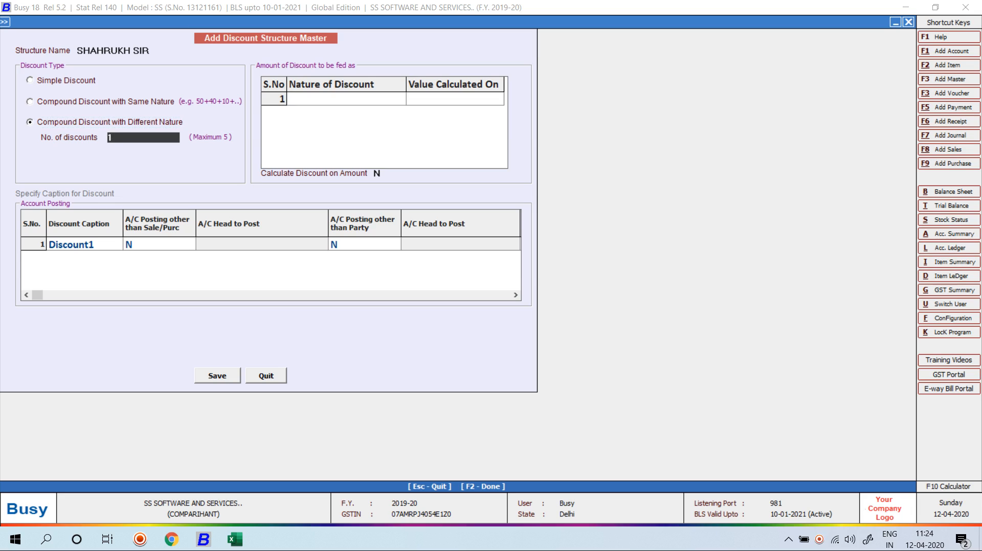
type("5")
key("Return")
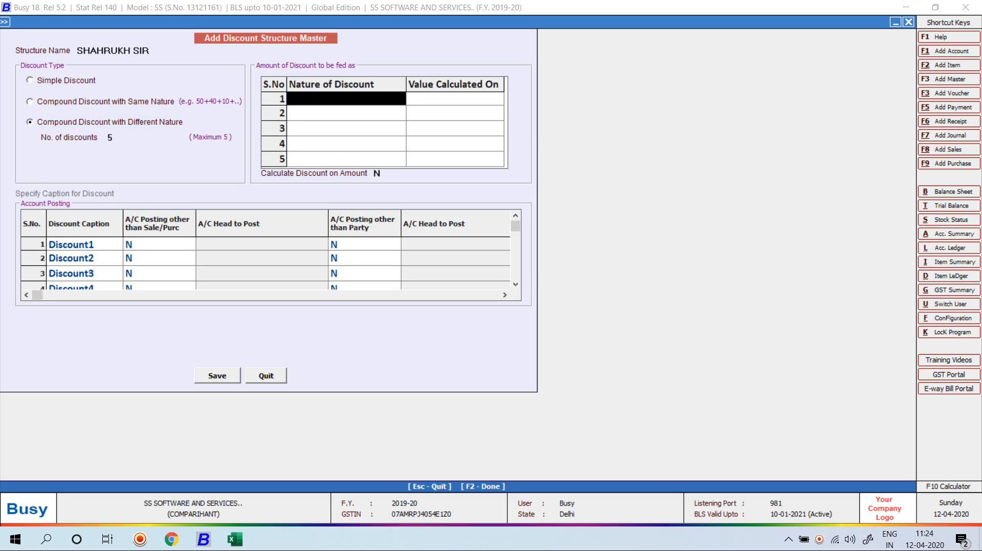
Step: Define the first discount as Percentage on Item Price, the second as Absolute Amt, and the third as Per Main Qty
key("Return")
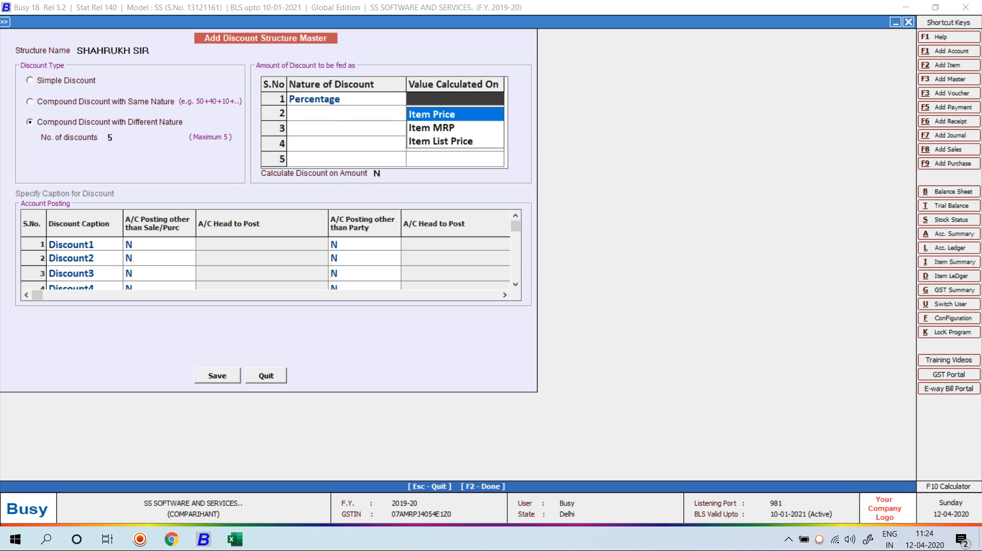
key("Return")
key("Down")
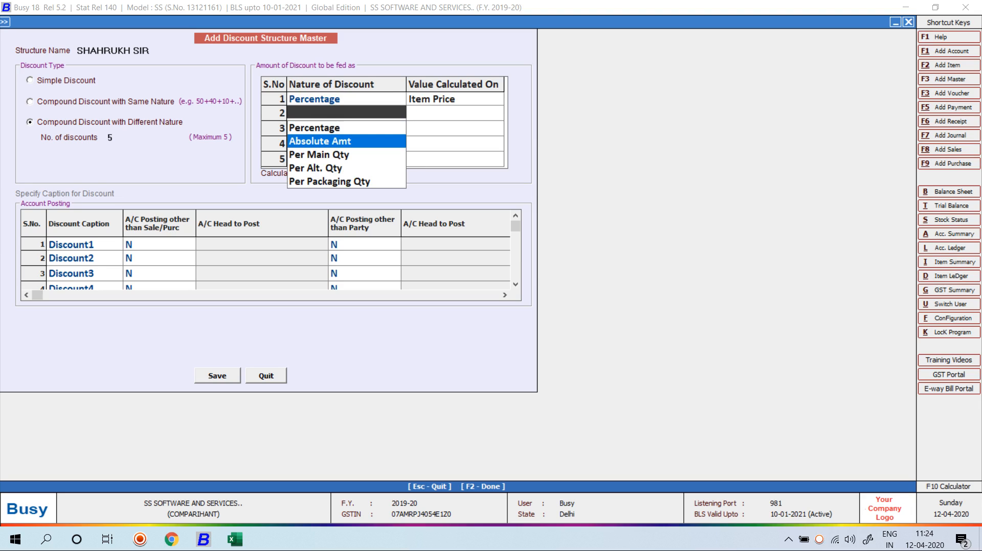
key("Return")
key("Down")
key("Down")
key("Return")
Step: Define the fourth discount as Percentage on Item Price and the fifth as Absolute Amt, leaving Calculate Discount on Amount as N
key("Down")
key("Down")
key("Up")
key("Up")
key("Return")
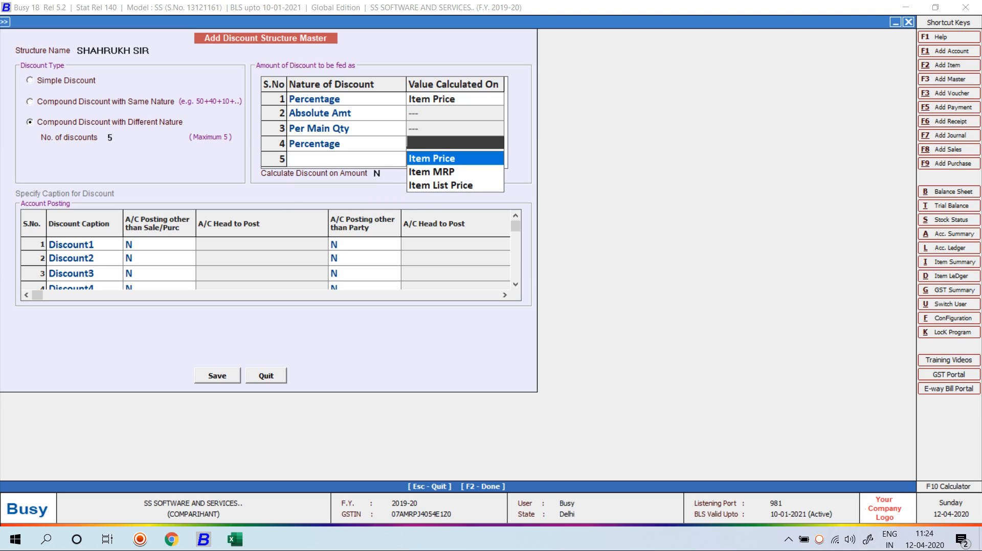
key("Return")
key("Down")
key("Return")
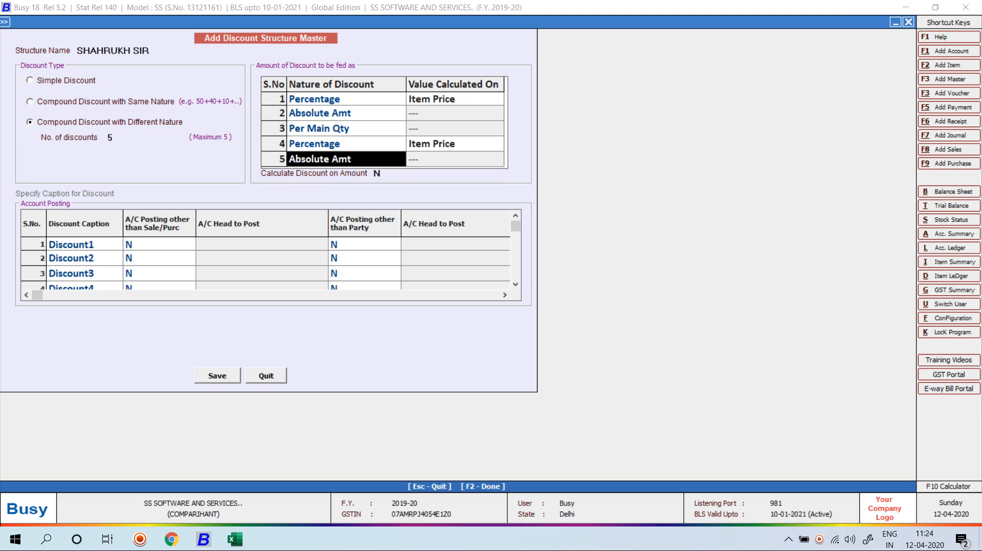
key("Return")
key("Return")
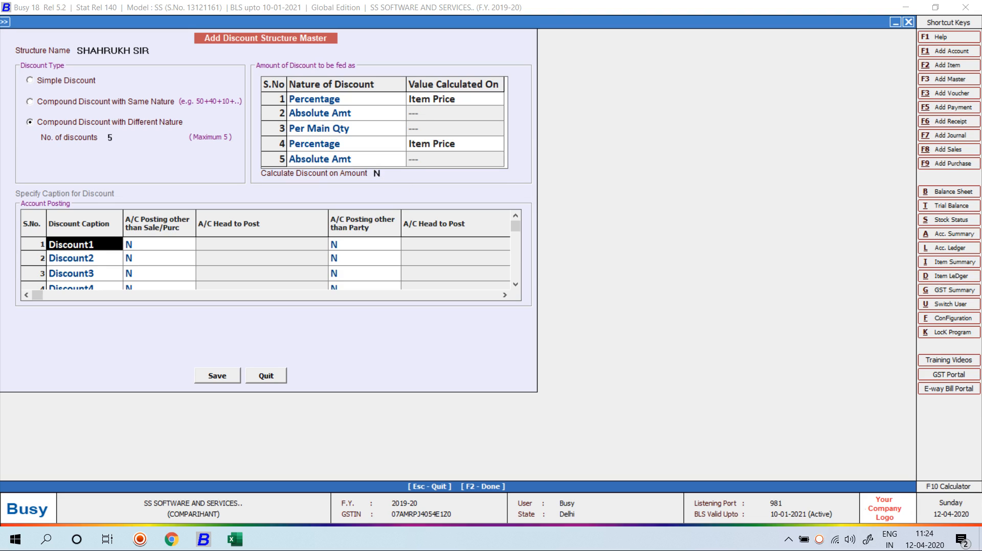
Step: Enable account posting other than Sale/Purc for Discount1 and start specifying its account head
key("F2")
left_click(159, 245)
type("Y")
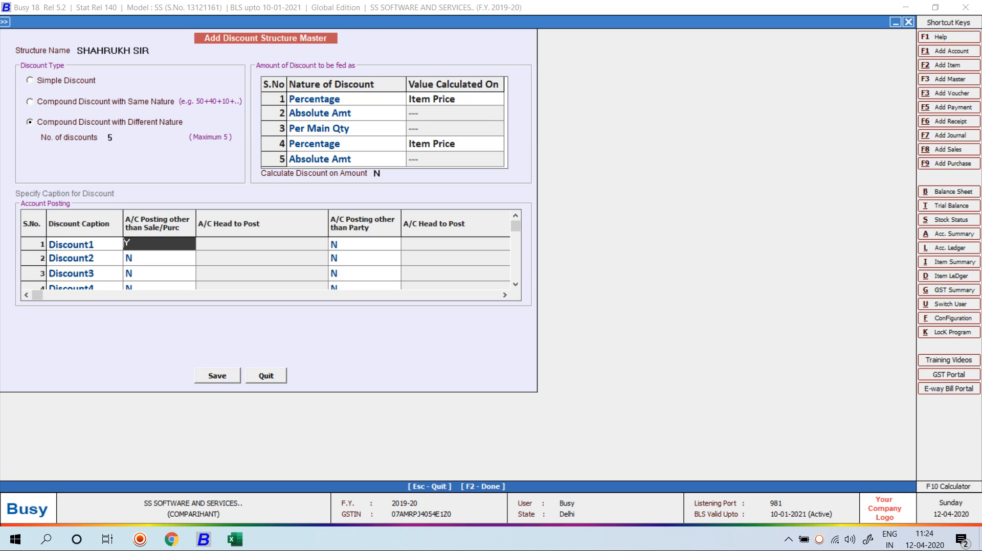
key("Return")
type("dIS")
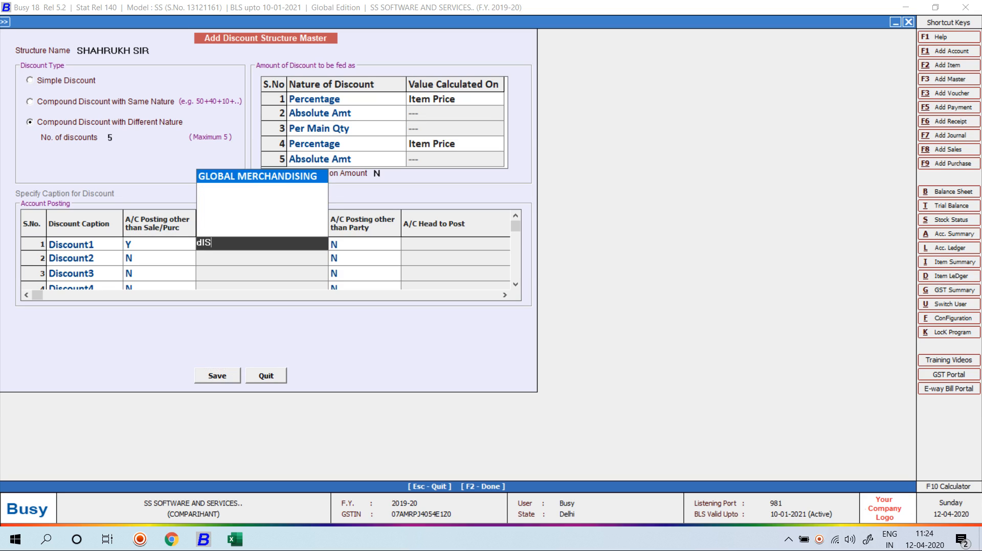
Step: Create the account DISCOUNT-1 under the Expenses (Indirect/Admn.) group and use it as Discount1's posting head
key("F3")
type("DI")
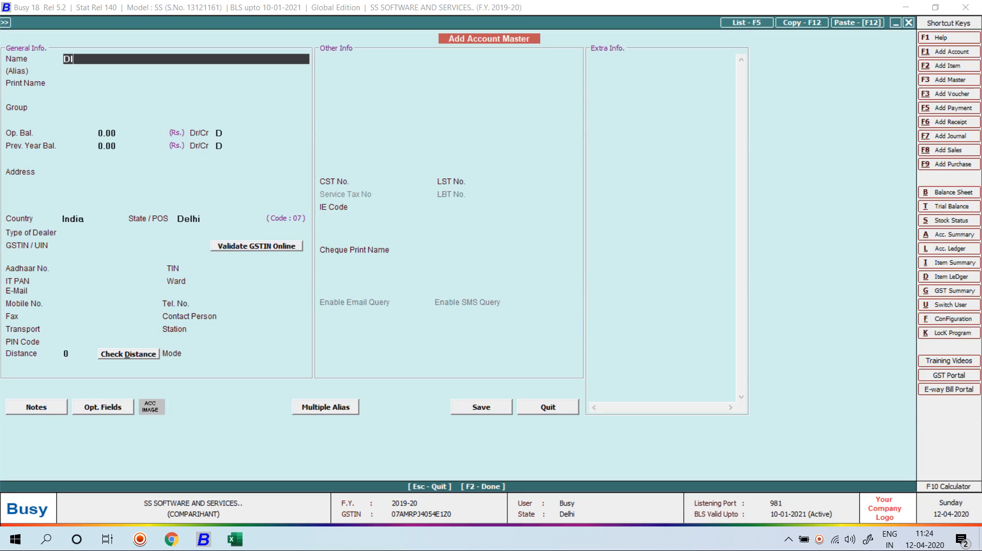
type("SCOUNT-1")
key("Return")
key("Return")
key("Return")
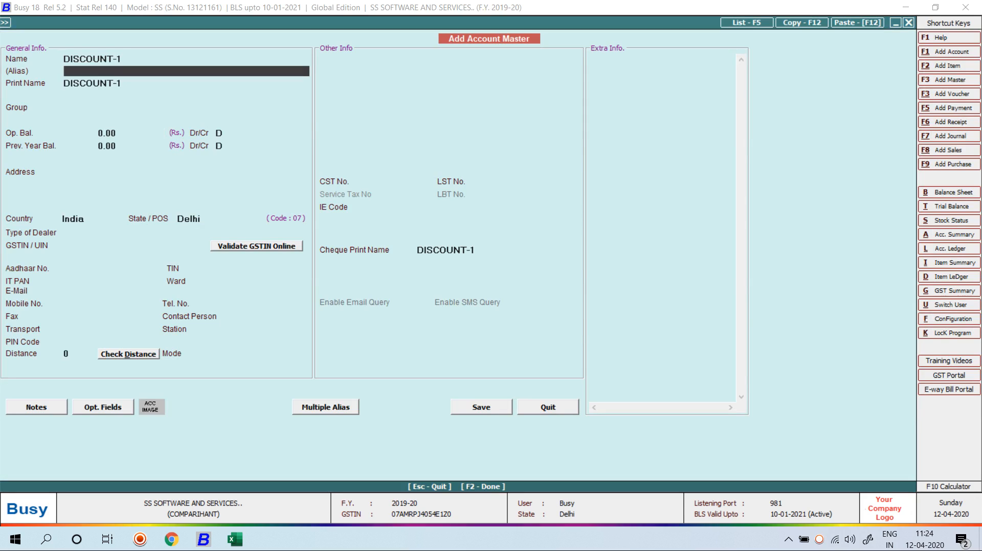
type("EX")
key("Down")
key("Return")
key("F2")
key("Return")
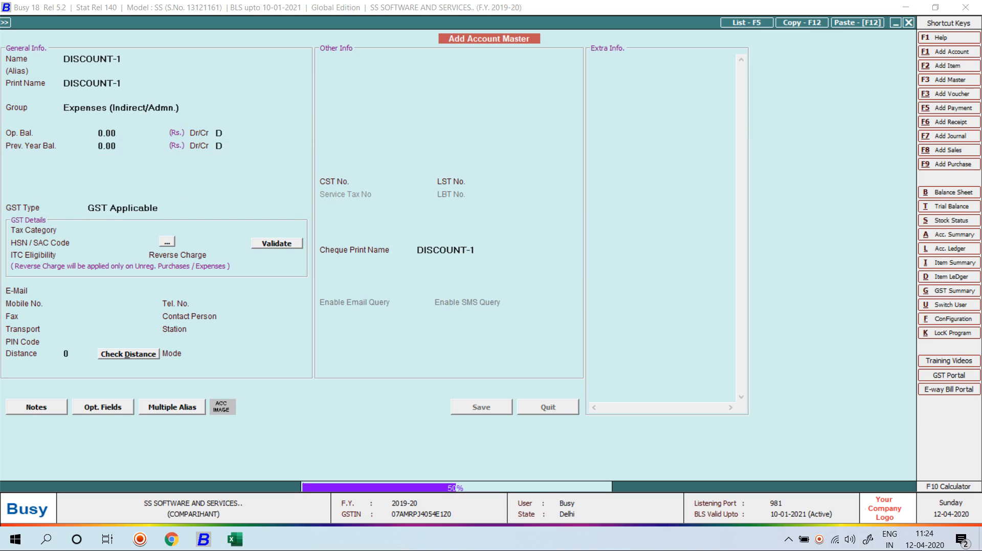
key("Return")
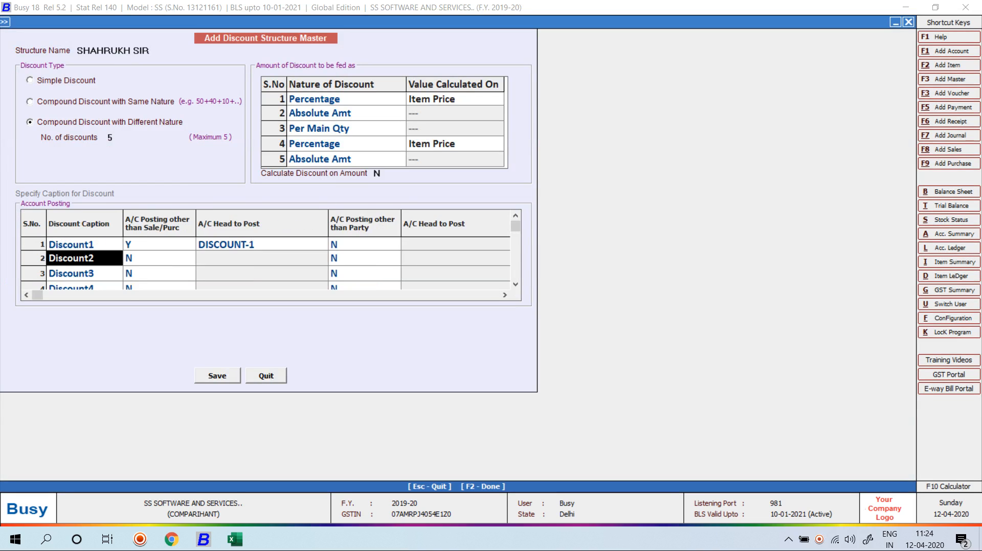
Step: Enable account posting other than Sale/Purc for Discount2
key("Return")
type("Y")
key("Return")
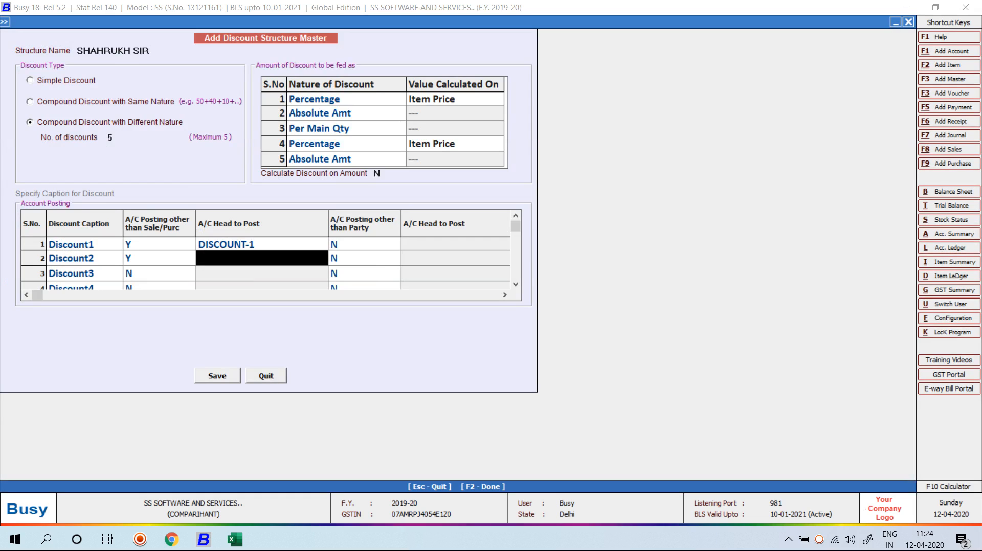
Step: Create the account DISCOUNT-2 under Expenses (Indirect/Admn.) and use it as Discount2's posting head
key("F3")
type("DISCOU")
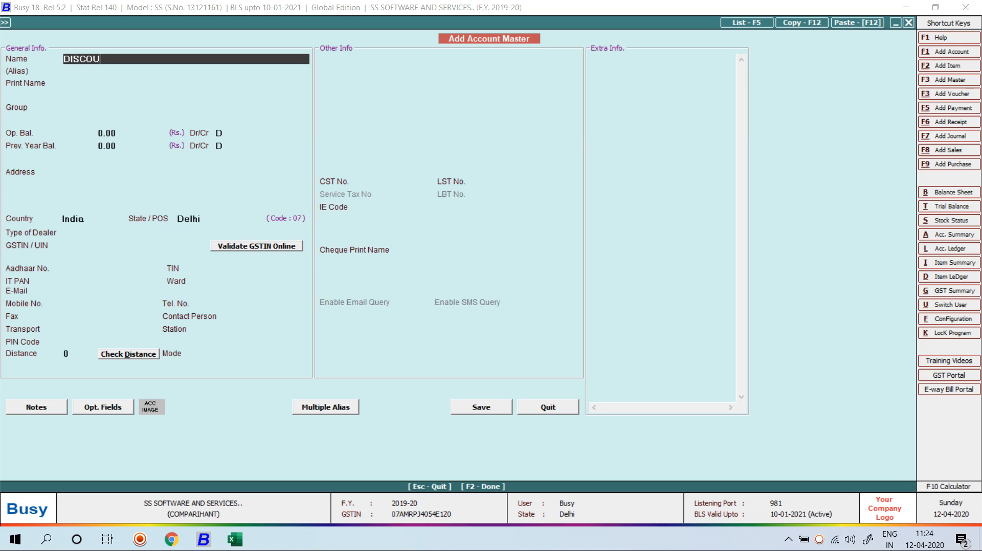
type("NT-2")
key("Return")
key("Return")
key("Return")
type("EX")
key("Down")
key("Return")
key("F2")
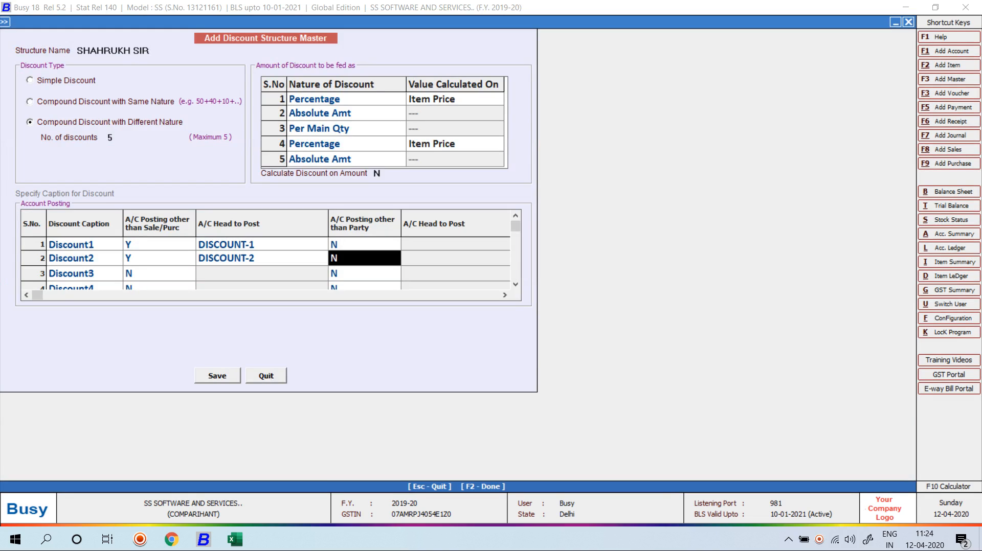
Step: Enable account posting other than Sale/Purc for Discount3 and start specifying its account head
key("Return")
key("Return")
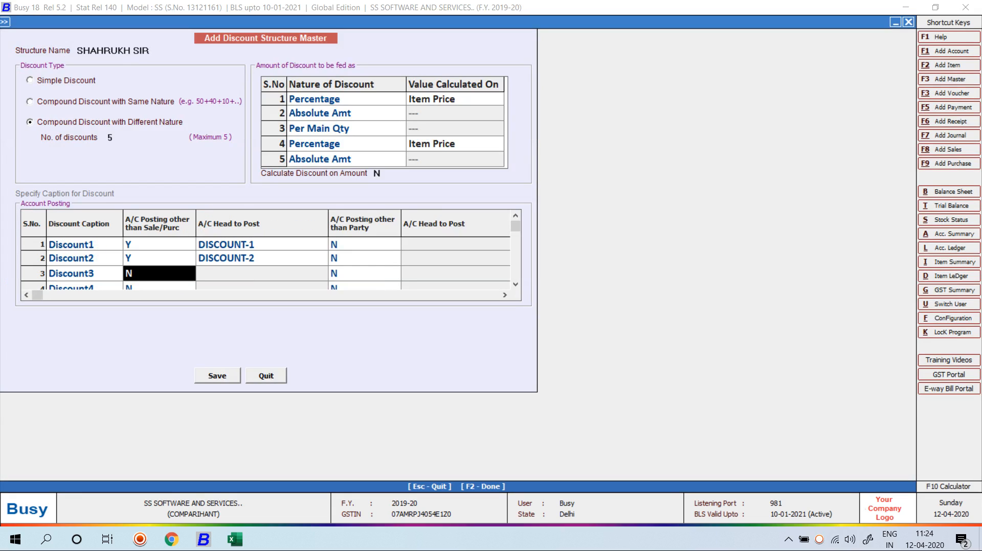
type("Y")
key("Return")
type("dIS")
Step: Create the account DISCOUNT-3 under Expenses (Indirect/Admn.) and use it as Discount3's posting head
key("F3")
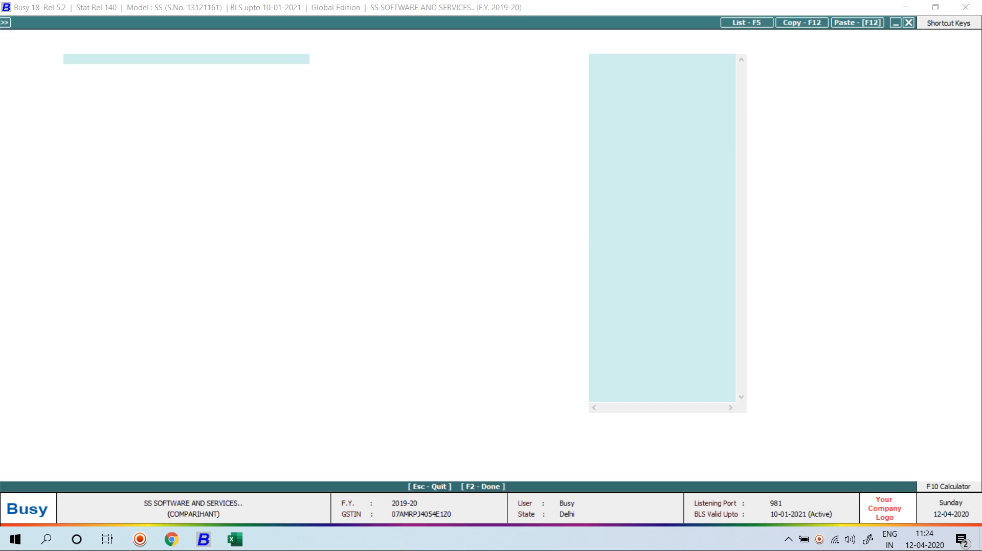
type("DISCOUNT-3")
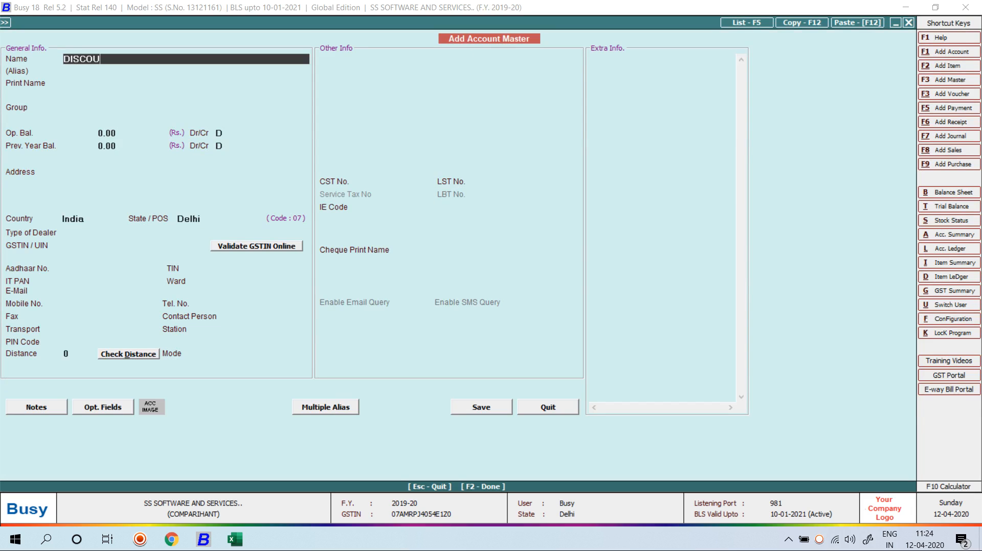
key("Return")
key("Return")
key("Return")
type("EX")
key("Down")
key("Return")
key("F2")
key("Return")
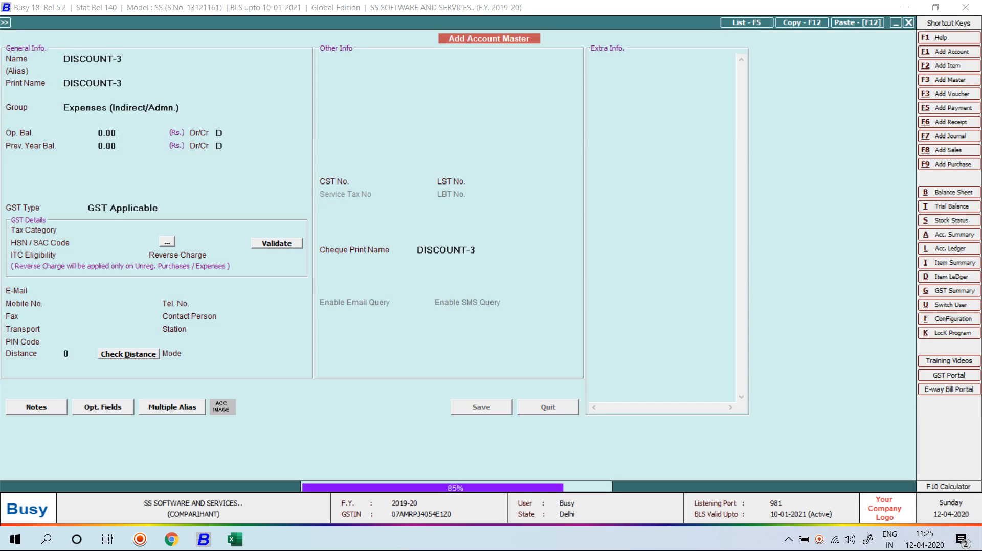
Step: Save the discount structure without separate posting for Discount4 and Discount5, and close the blank new form
key("Return")
key("Return")
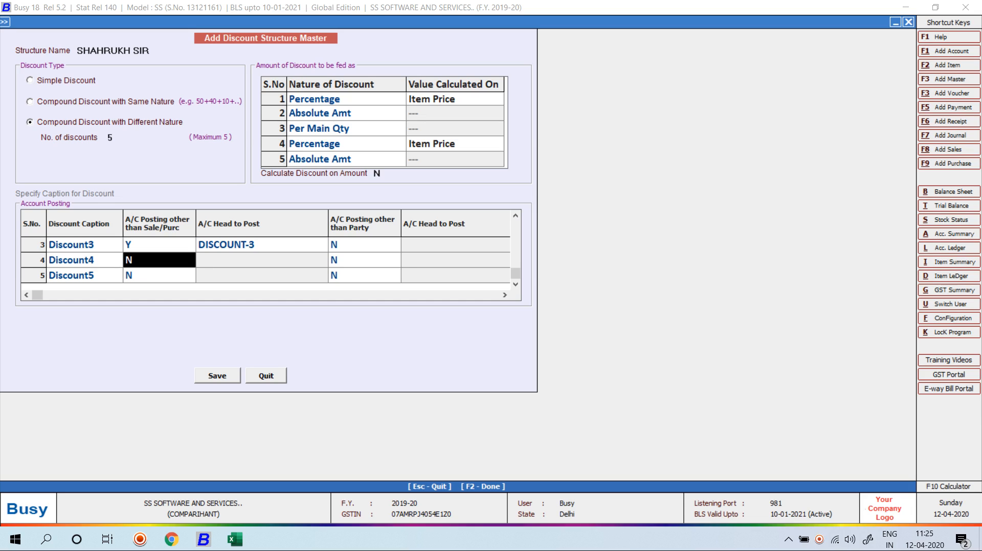
key("F2")
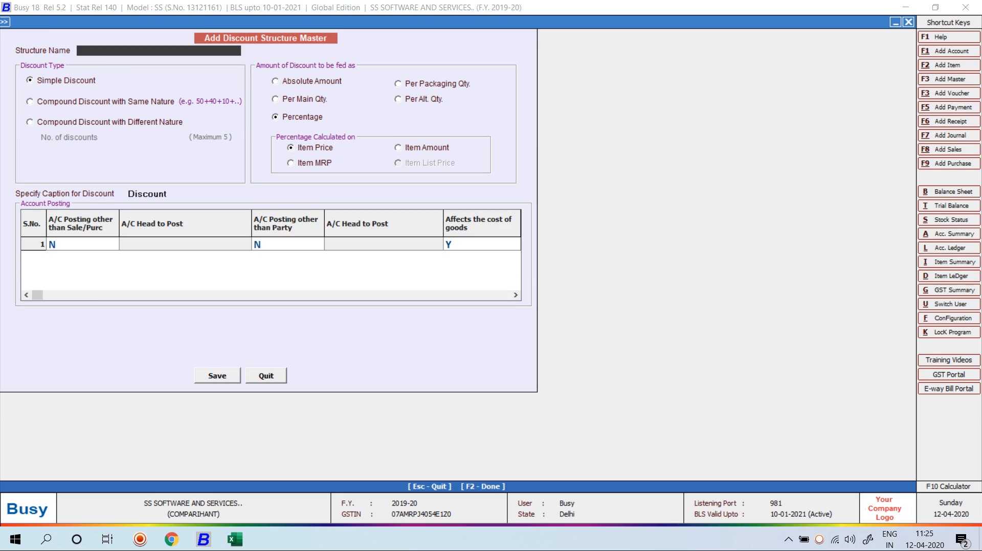
key("Escape")
Step: Open the item with alias 1, FABRICS (5407), for modification from the item masters
key("Left")
key("Left")
key("Up")
key("Up")
key("Up")
key("Up")
key("Up")
key("Up")
key("Up")
key("Up")
key("Up")
key("Up")
key("Up")
key("Up")
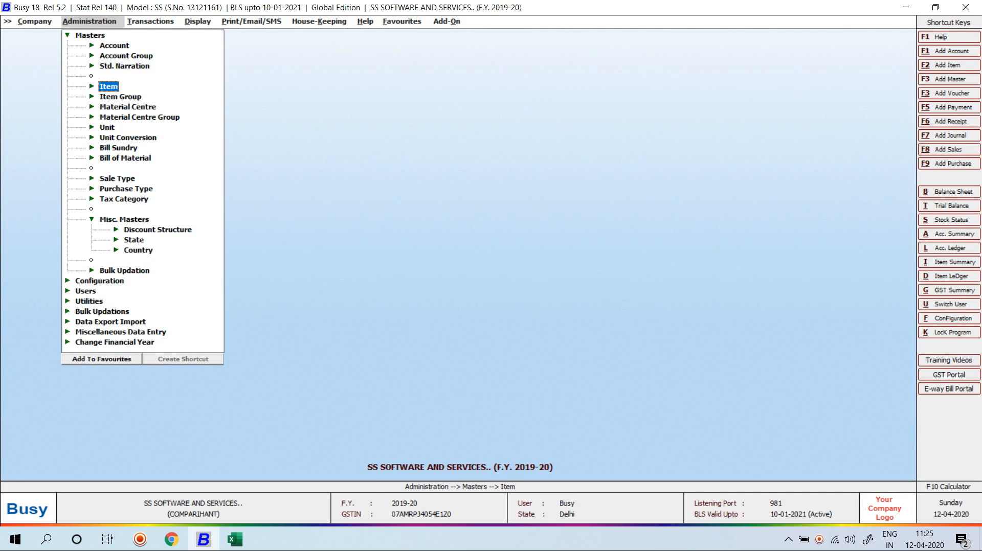
key("Right")
key("Down")
key("Down")
key("Return")
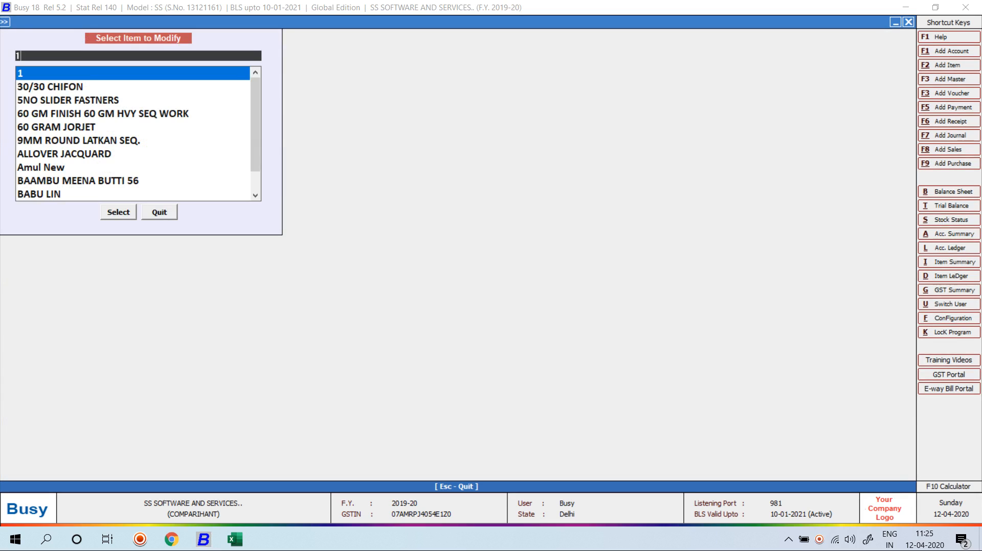
key("Return")
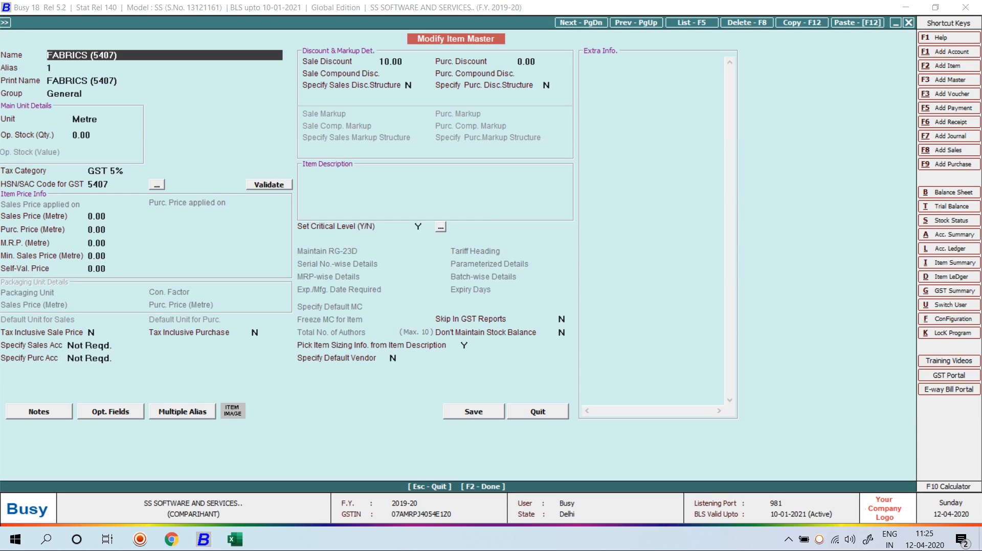
Step: Set Specify Sales Disc. Structure to Y for the item, assign the newly created person-named discount structure, and save the item
left_click(413, 85)
type("Y")
key("Return")
type("S")
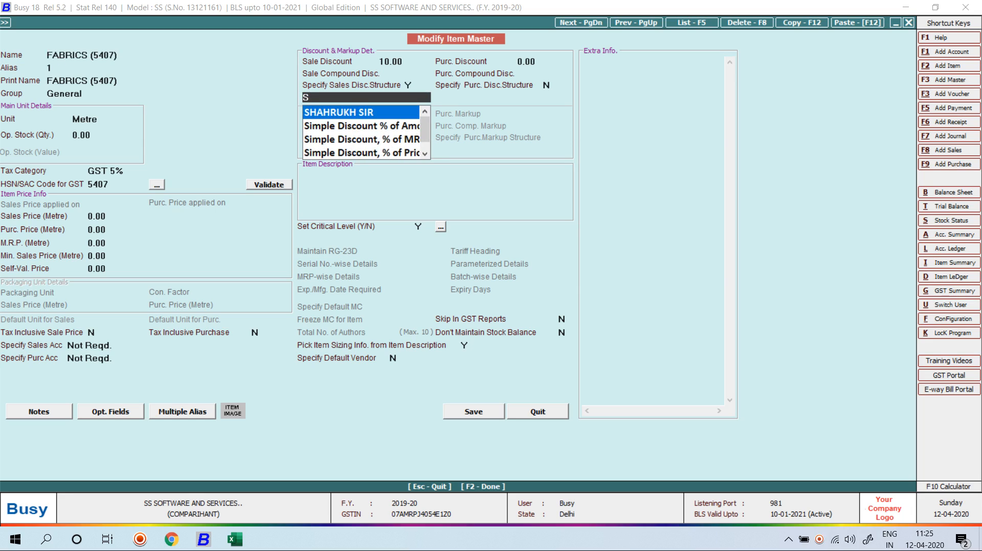
key("Return")
key("F2")
key("Return")
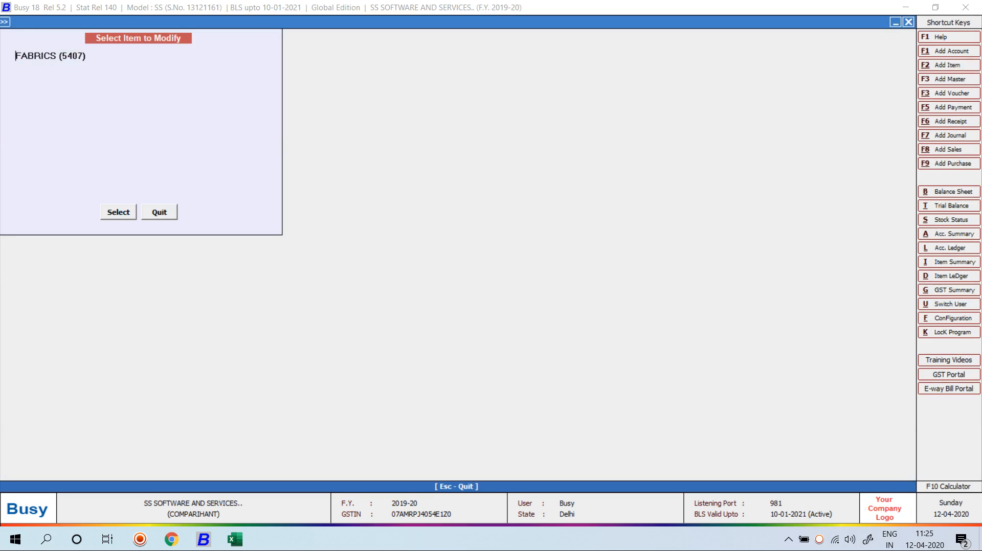
key("Escape")
Step: Start a new sales voucher dated 01-04-2019 with Sale Type LOCAL and party Cash
key("Right")
key("Return")
key("Return")
key("Return")
type("01-04-2019")
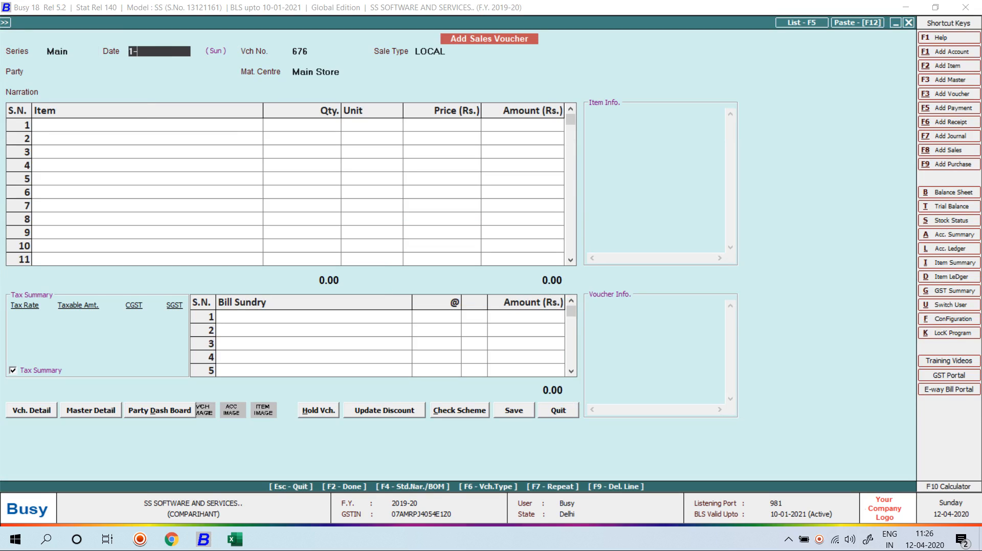
key("Return")
key("Return")
key("Return")
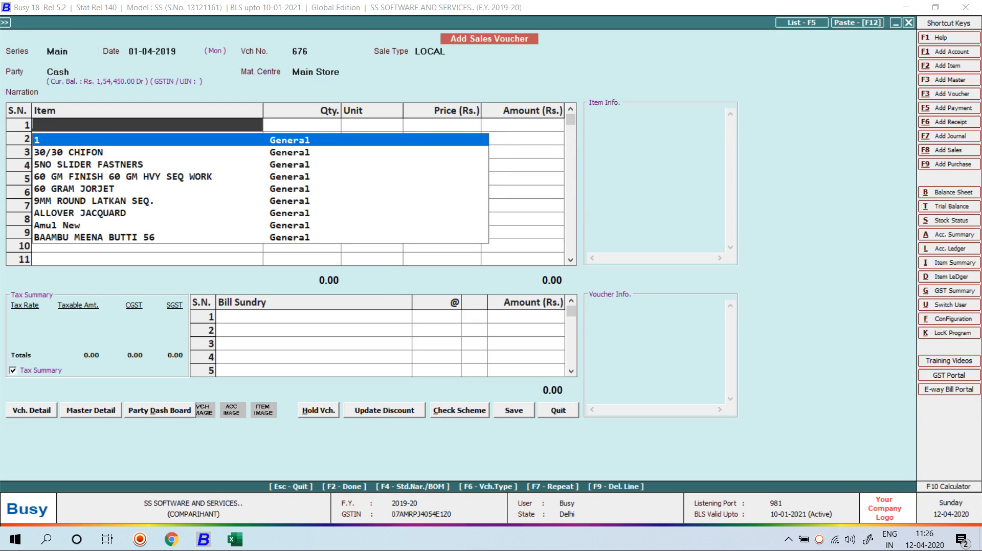
Step: Add FABRICS (5407) with quantity 10 metres at a price of 1,900 per metre, keeping Discount1 at 10%
key("Return")
type("10")
key("Return")
key("Return")
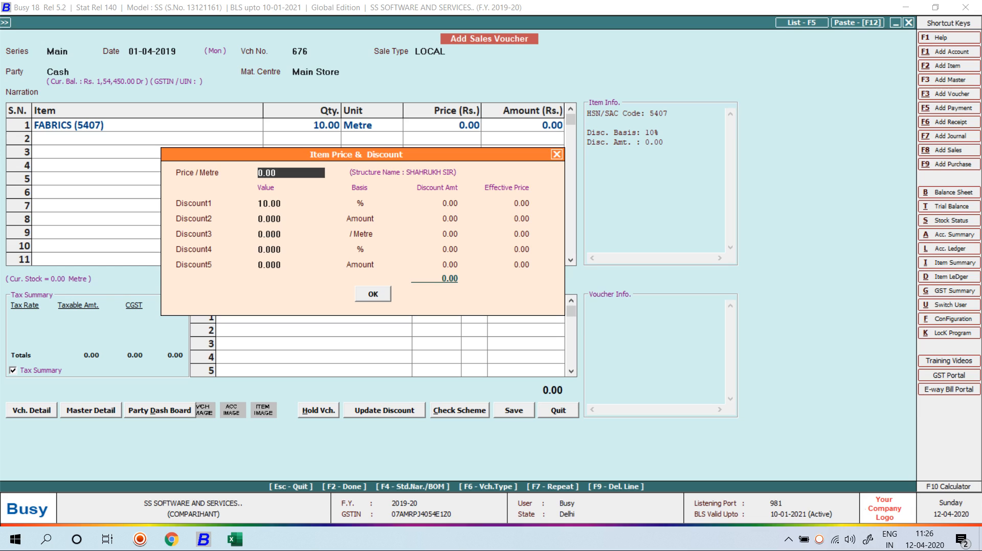
type("1,900")
key("Return")
key("Return")
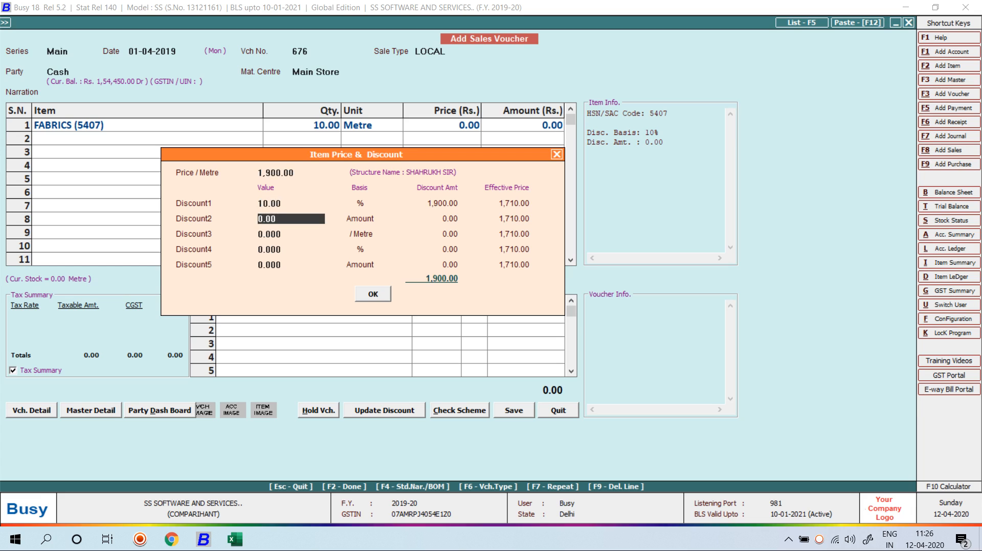
Step: Set Discount2 to 500, Discount3 to 20 per metre, Discount4 to 1% and Discount5 to 500, and apply them to the item line
type("500")
key("Return")
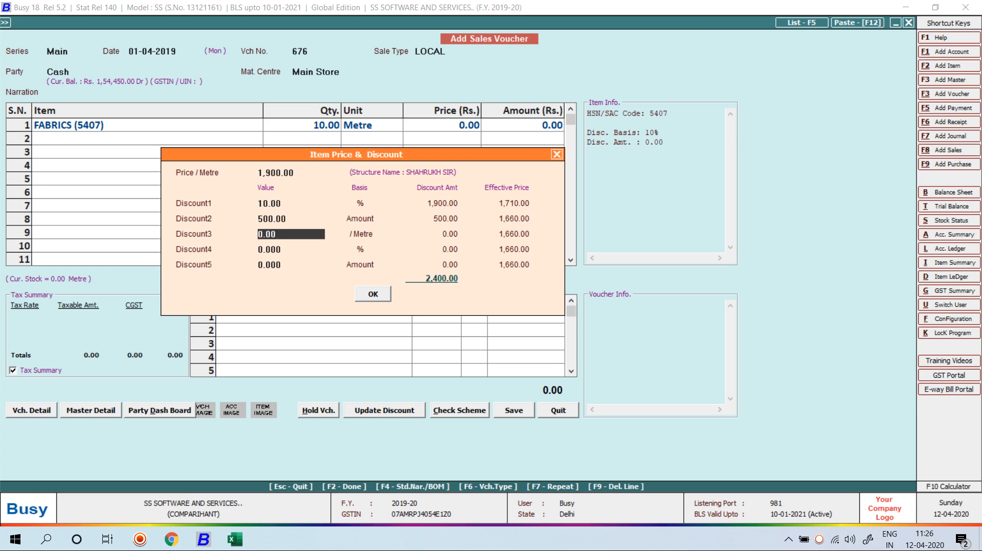
type("200")
key("BackSpace")
key("BackSpace")
type("0")
key("Return")
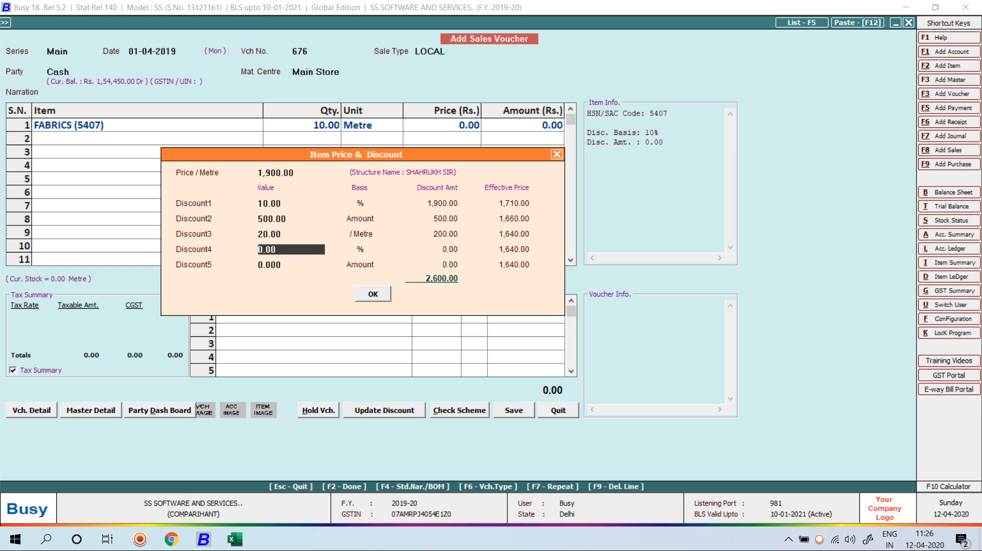
type("1")
key("Return")
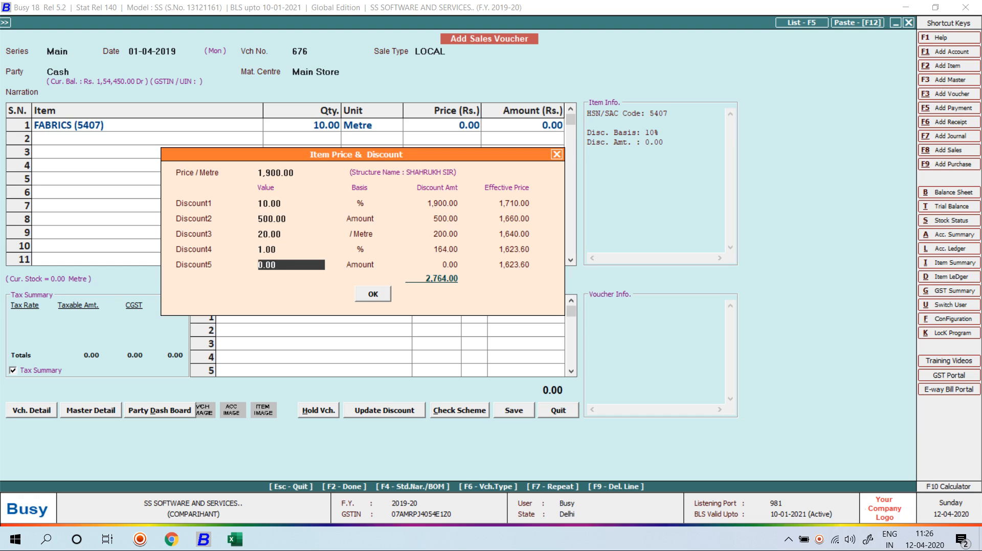
type("500")
key("Return")
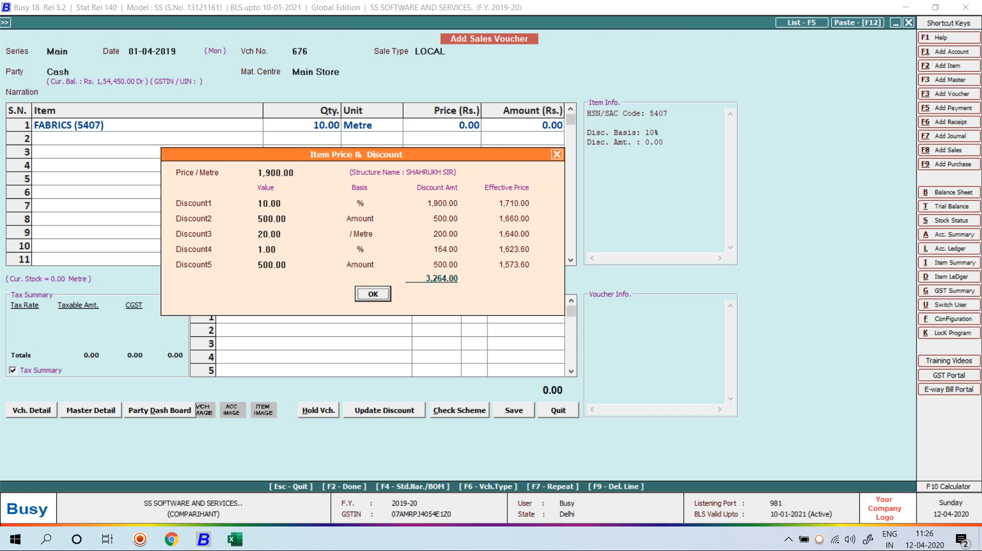
key("Return")
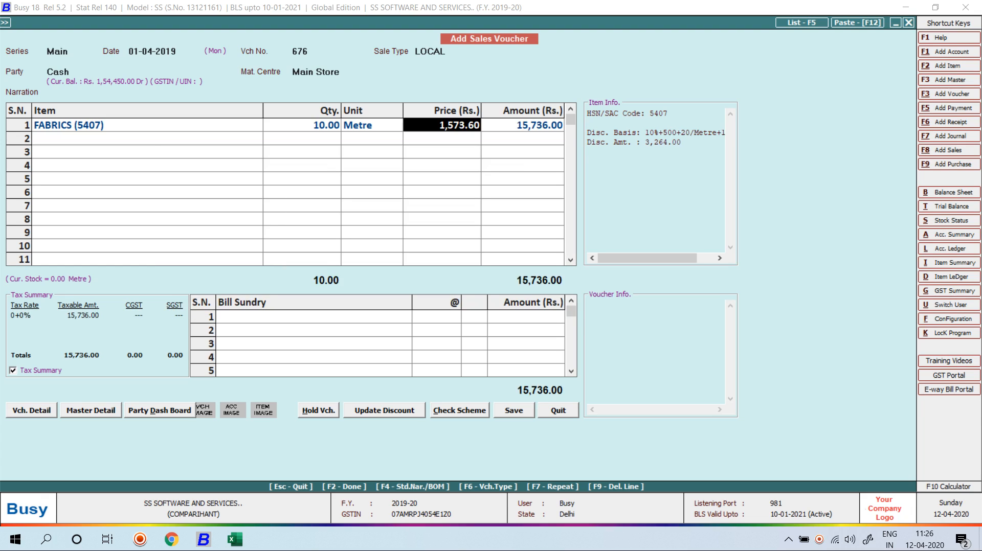
key("Return")
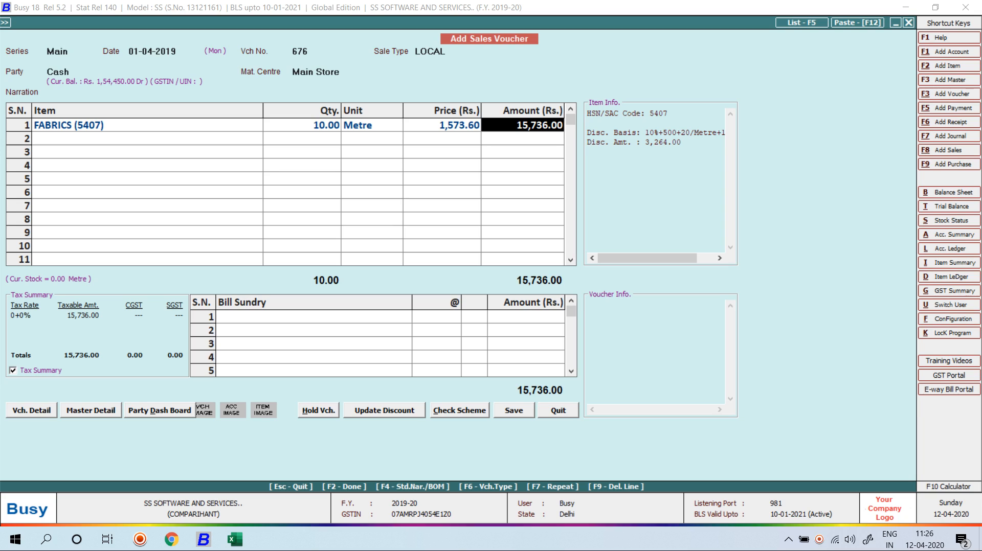
Step: Complete the FABRICS (5407) line with its tax and leave the sales voucher without saving it
key("Return")
key("Return")
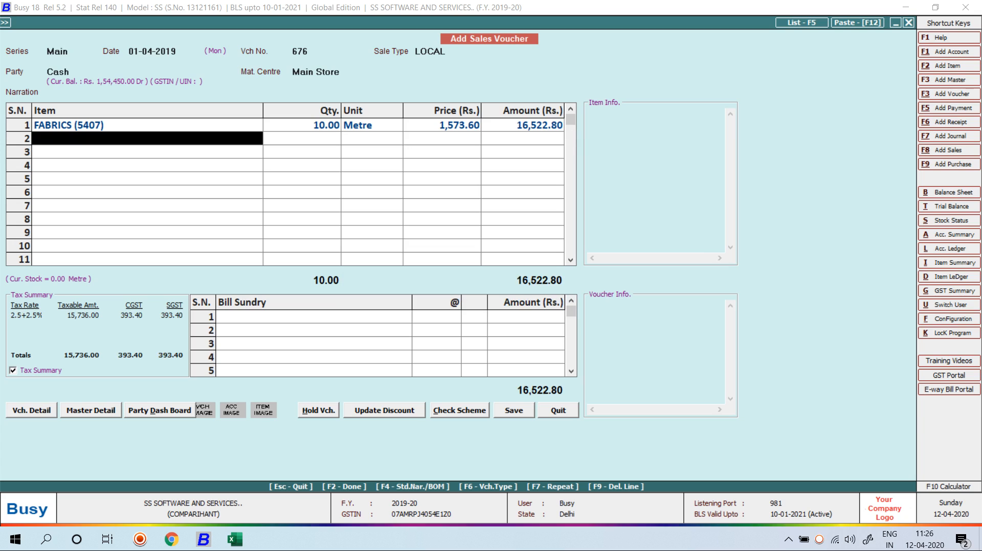
key("Escape")
key("Left")
key("Return")
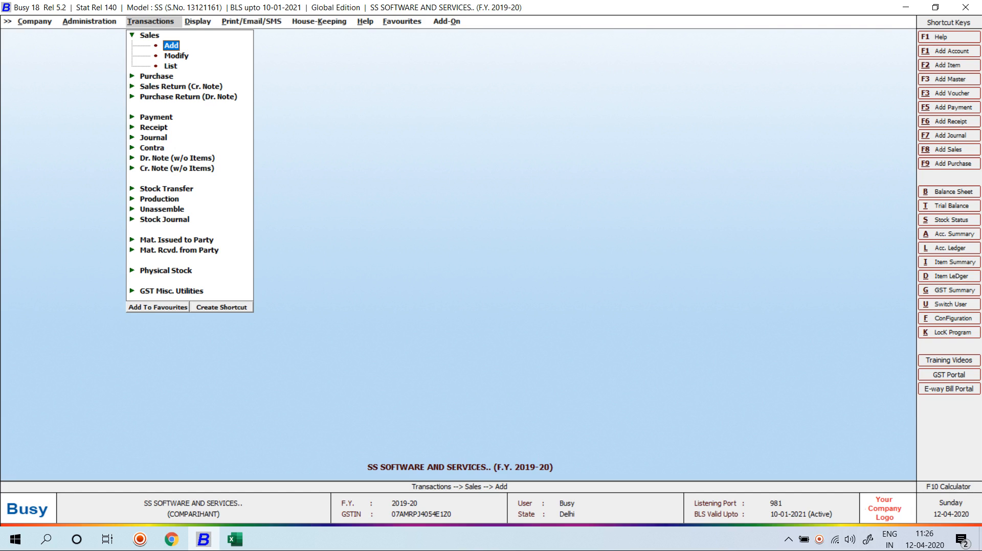
key("Escape")
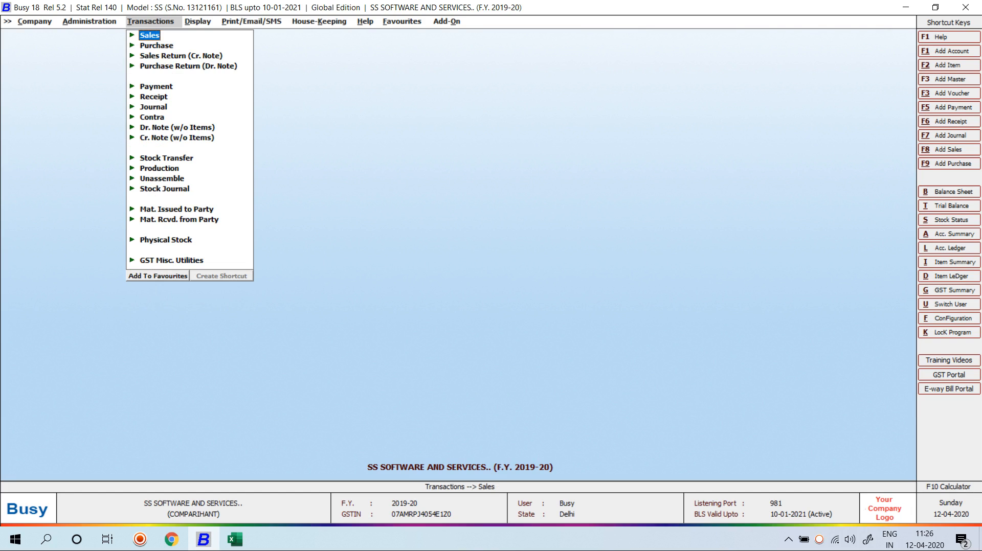
Step: Open the voucher configuration for the Main series of Sales vouchers
key("Left")
key("Escape")
key("Escape")
key("Down")
key("Return")
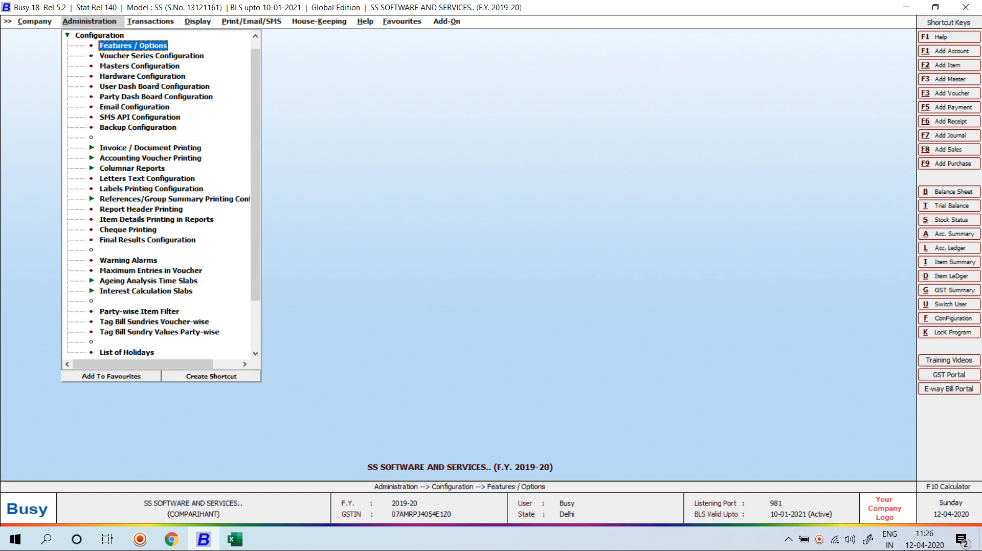
key("Down")
key("Return")
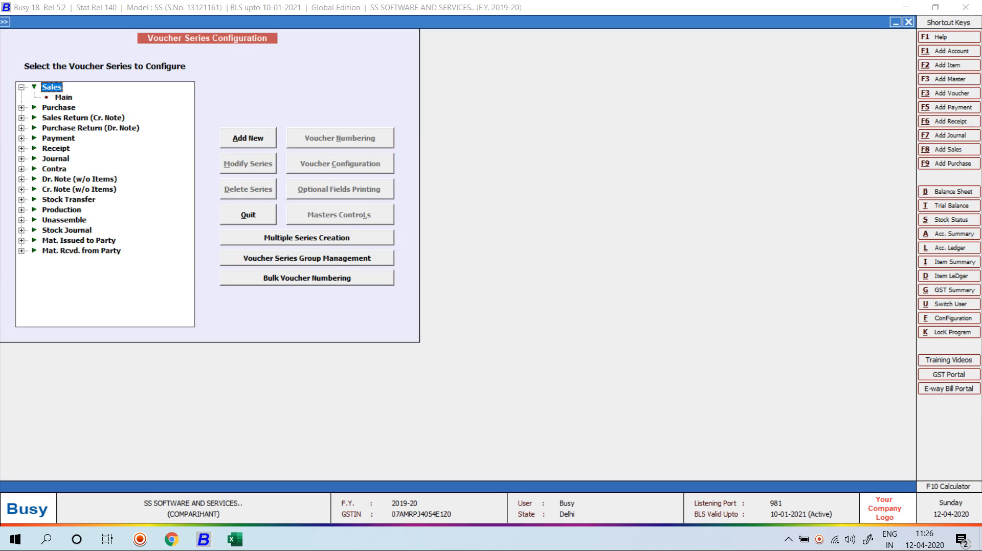
left_click(340, 164)
Step: Set the Main sales series' Specify Discount Structure to the person-named compound structure, save the configuration and leave Voucher Series Configuration
left_click(181, 124)
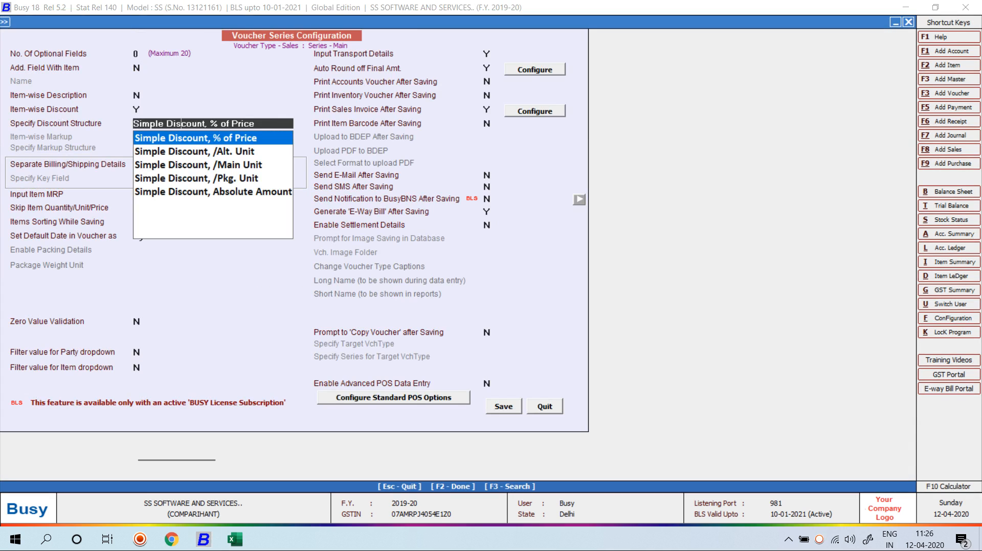
key("BackSpace")
key("BackSpace")
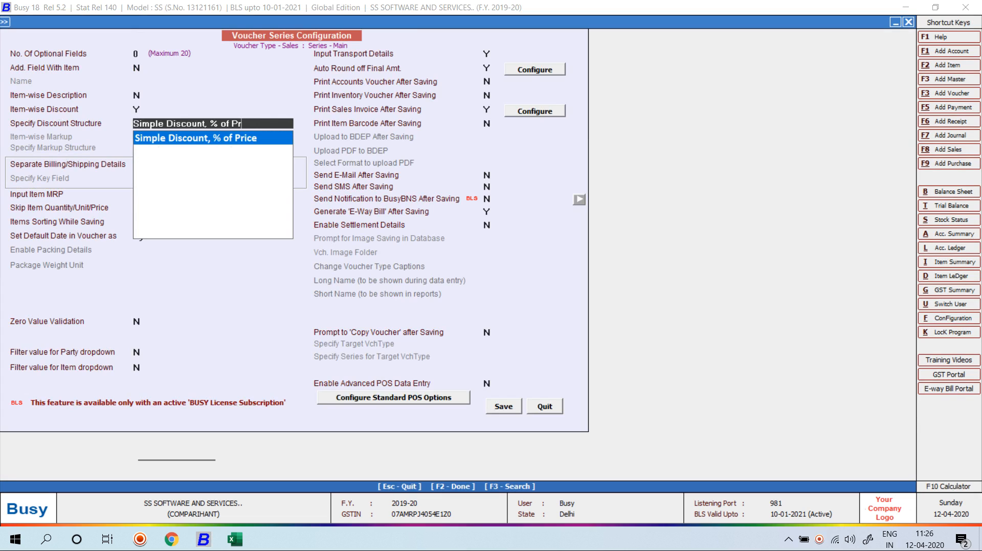
key("BackSpace")
key("BackSpace")
key("BackSpace")
key("BackSpace")
key("BackSpace")
key("BackSpace")
key("BackSpace")
key("BackSpace")
key("BackSpace")
key("BackSpace")
key("BackSpace")
key("BackSpace")
key("BackSpace")
key("BackSpace")
key("BackSpace")
key("BackSpace")
key("BackSpace")
key("BackSpace")
key("BackSpace")
key("BackSpace")
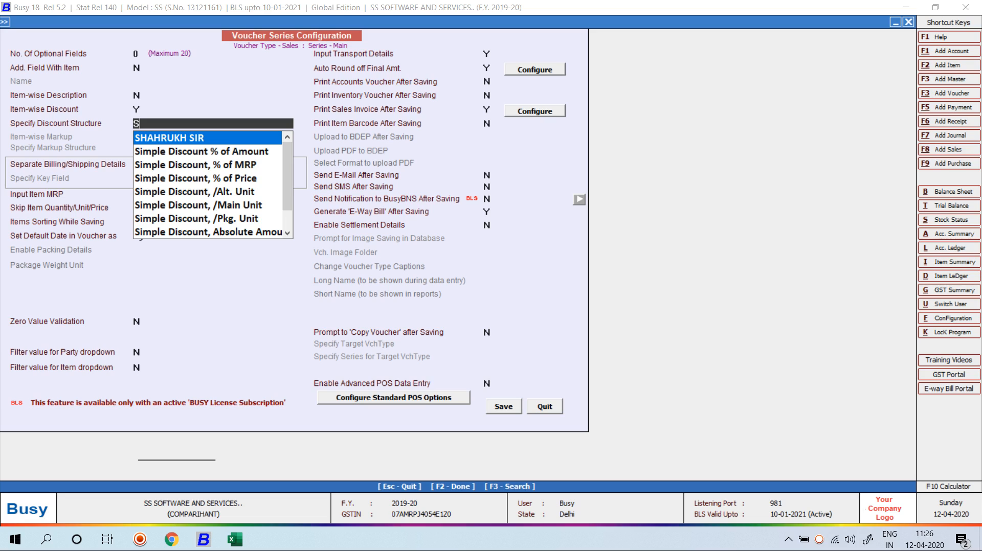
key("Return")
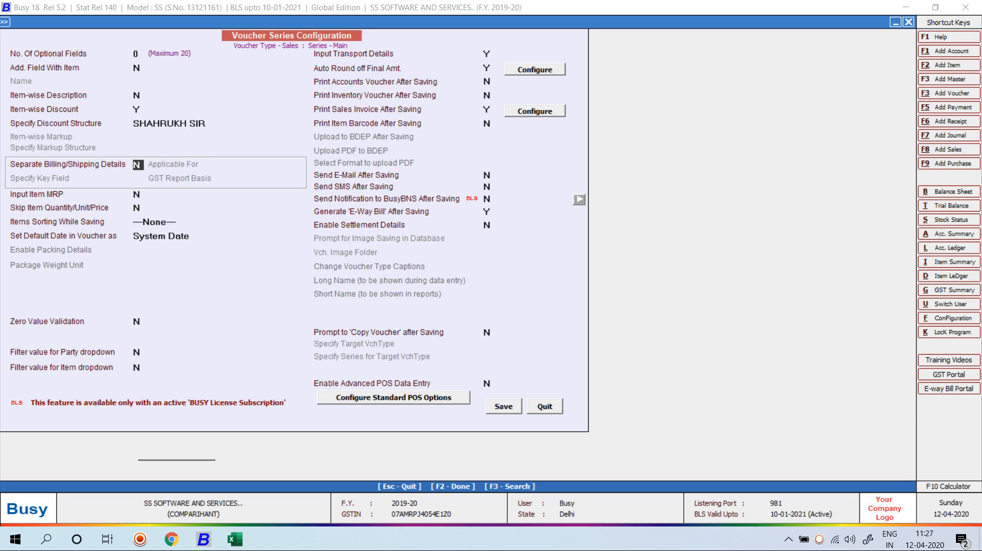
key("F2")
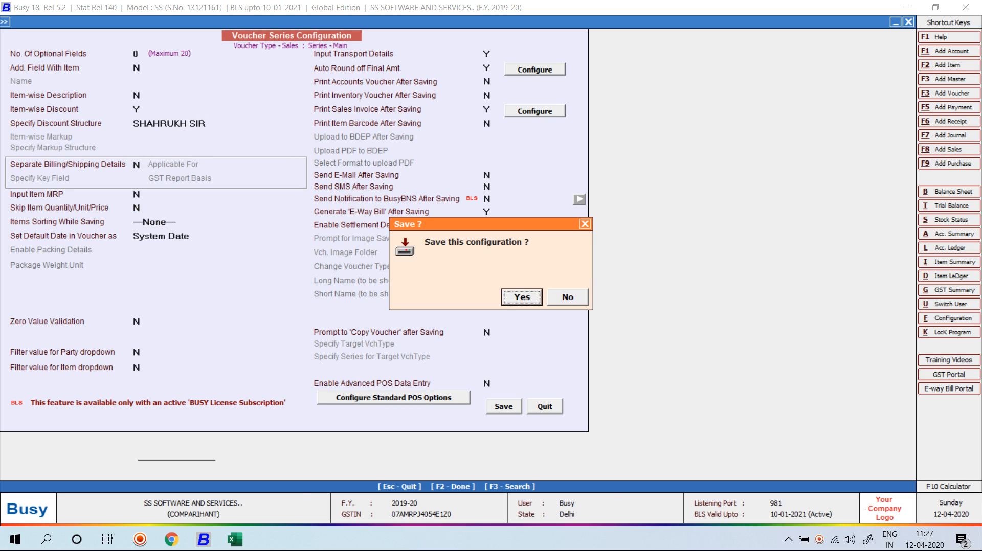
key("Return")
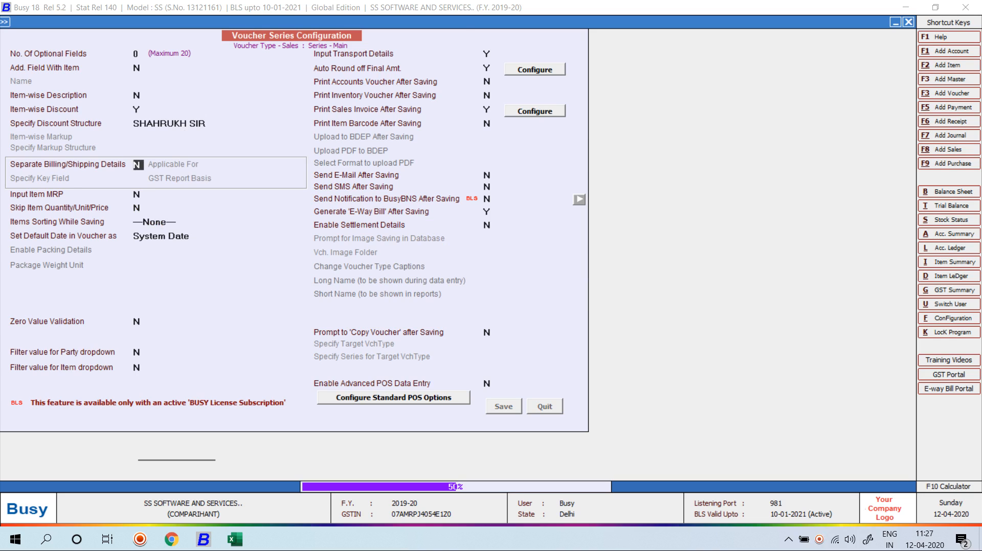
key("Escape")
key("Escape")
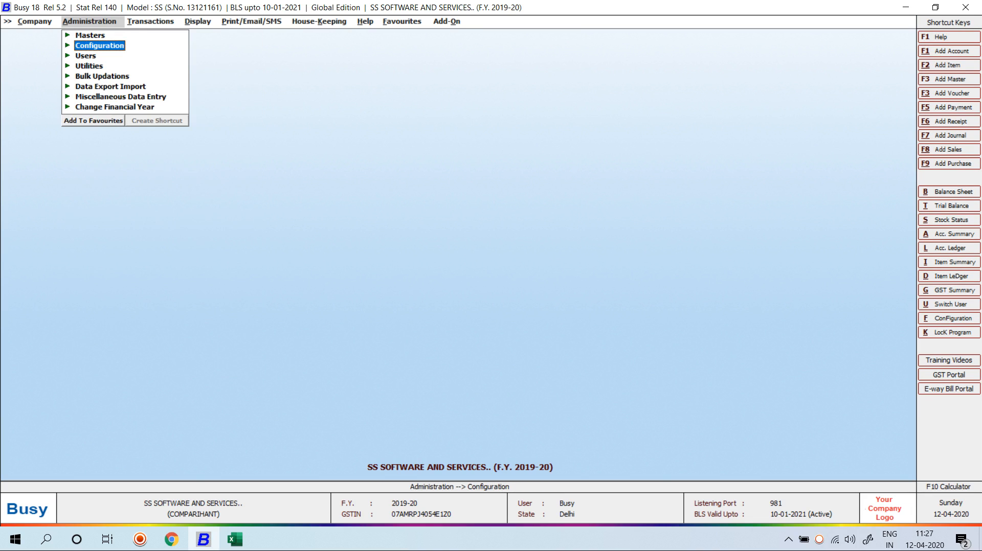
Step: Look through the list of Masters down to Discount Structure under Misc. Masters
key("Up")
key("Return")
key("Down")
key("Down")
key("Down")
key("Down")
key("Down")
key("Down")
key("Down")
key("Down")
key("Down")
key("Down")
key("Down")
key("Up")
key("Up")
key("Up")
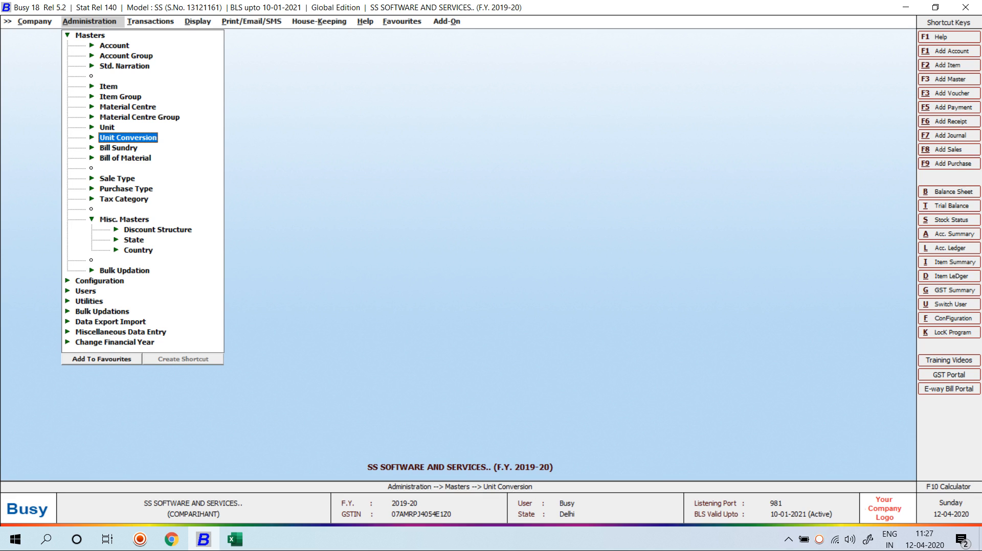
key("Escape")
key("Return")
key("Down")
key("Down")
key("Down")
key("Down")
key("Down")
key("Down")
key("Down")
key("Down")
key("Down")
key("Down")
key("Down")
key("Down")
key("Down")
key("Down")
key("Down")
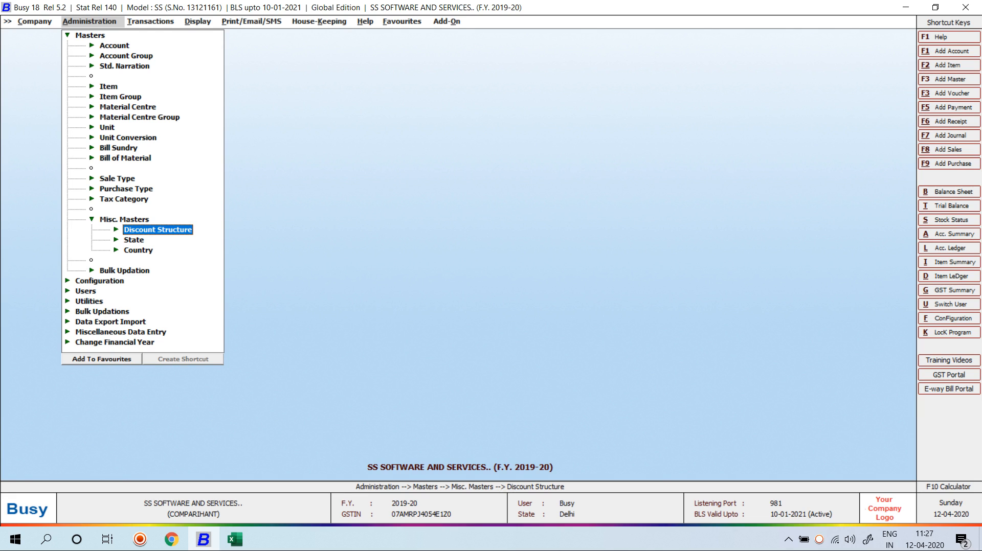
Step: Load the Check/Update Party GSTIN/State bulk updation list for the account group Sundry Debtors
key("Escape")
key("Down")
key("Return")
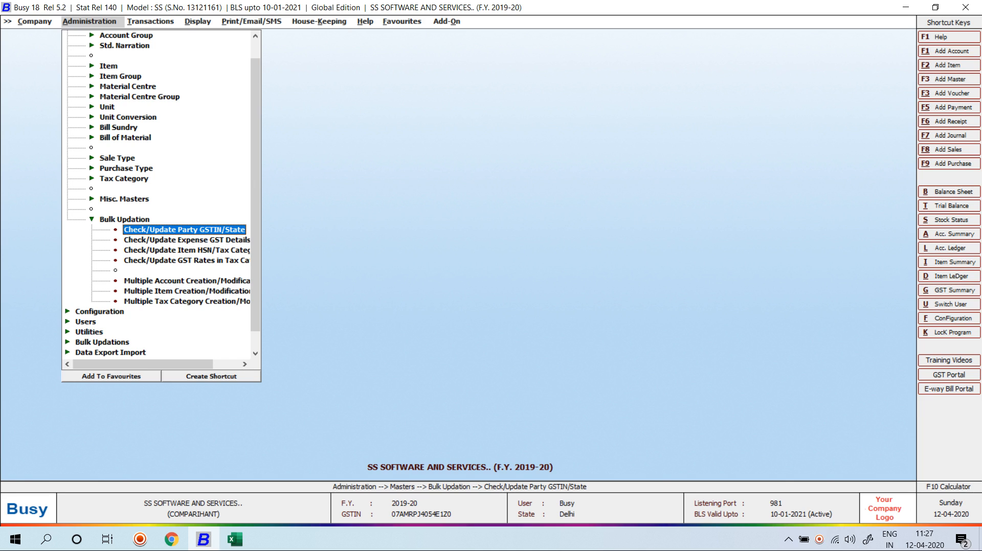
key("Return")
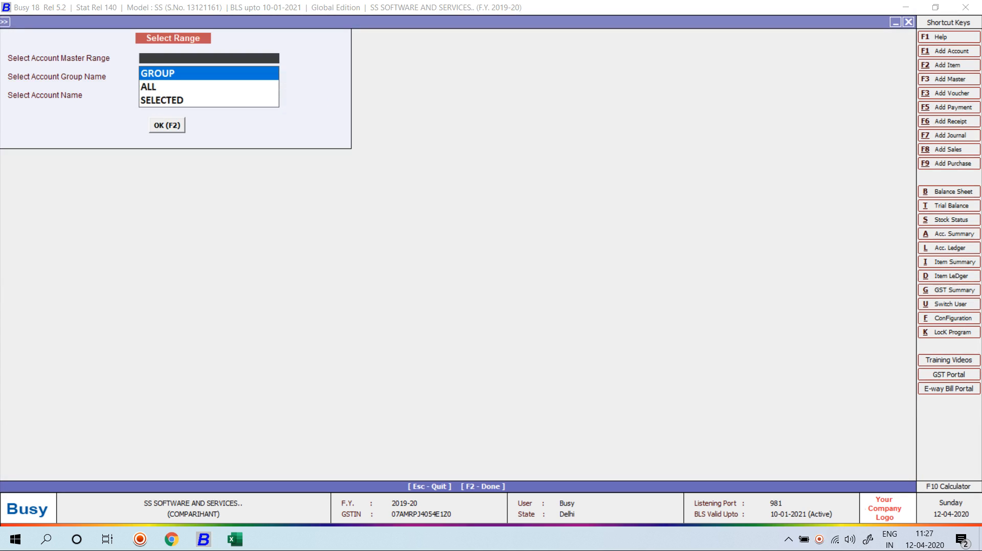
key("Return")
type("SUN")
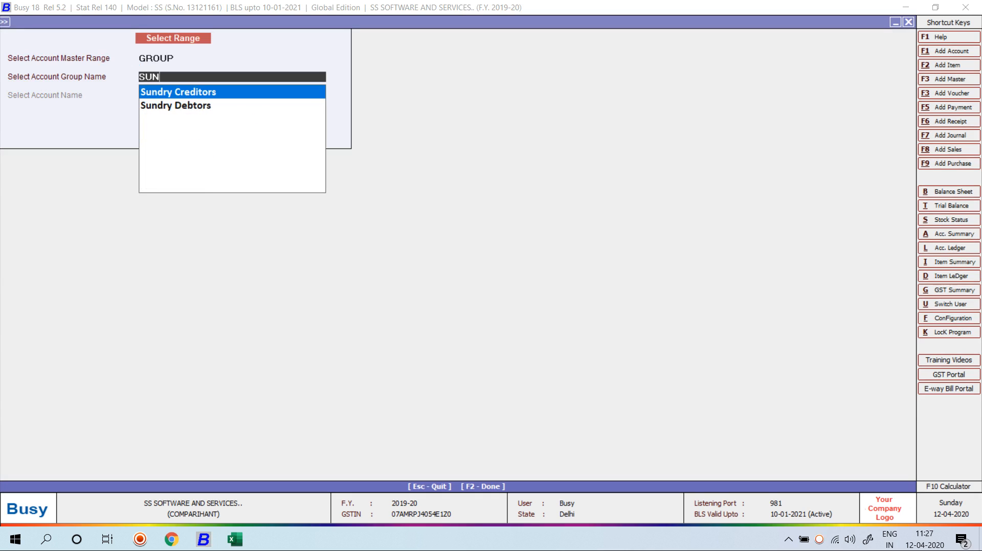
key("Down")
key("Return")
key("Return")
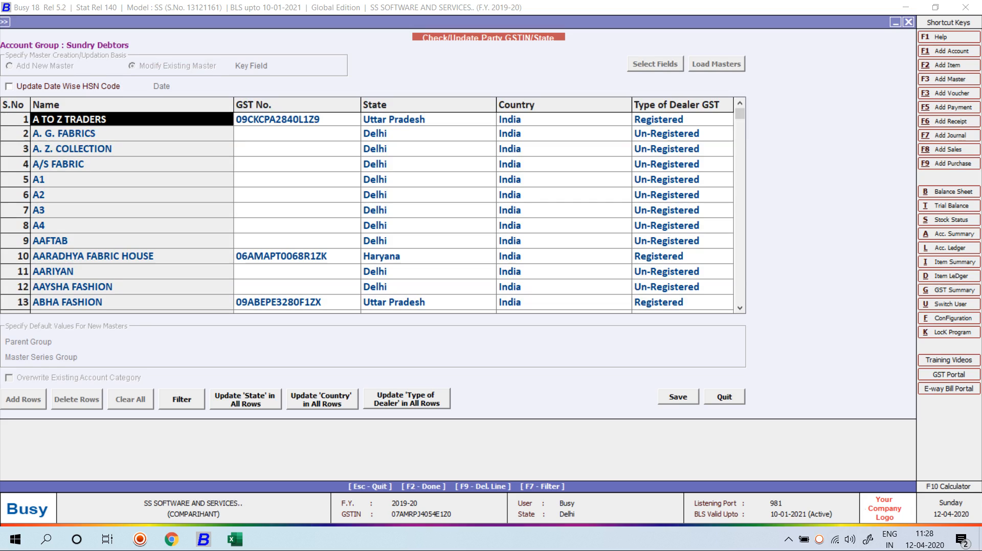
Step: View the choices for updating State and Type of Dealer in all rows, and leave the party list without changes
left_click(246, 399)
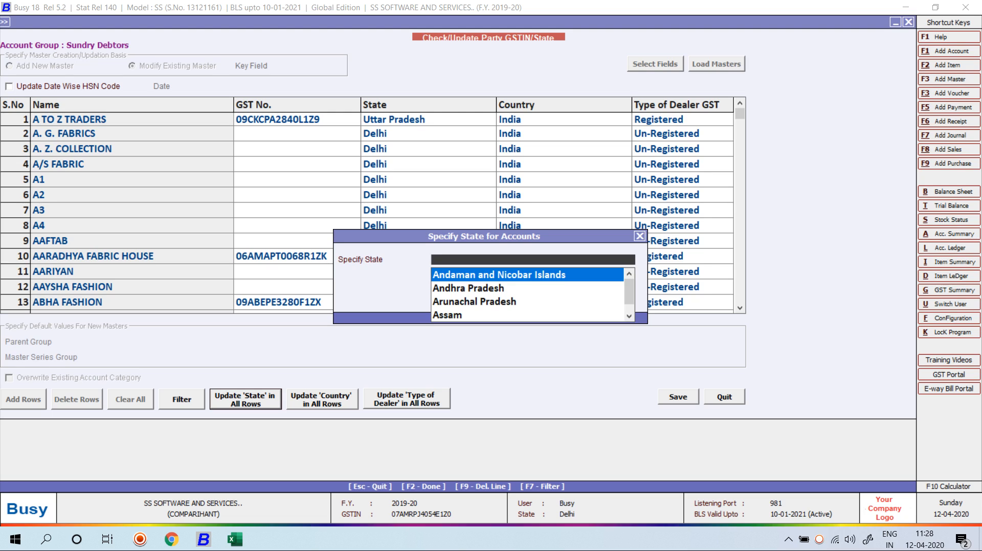
key("Escape")
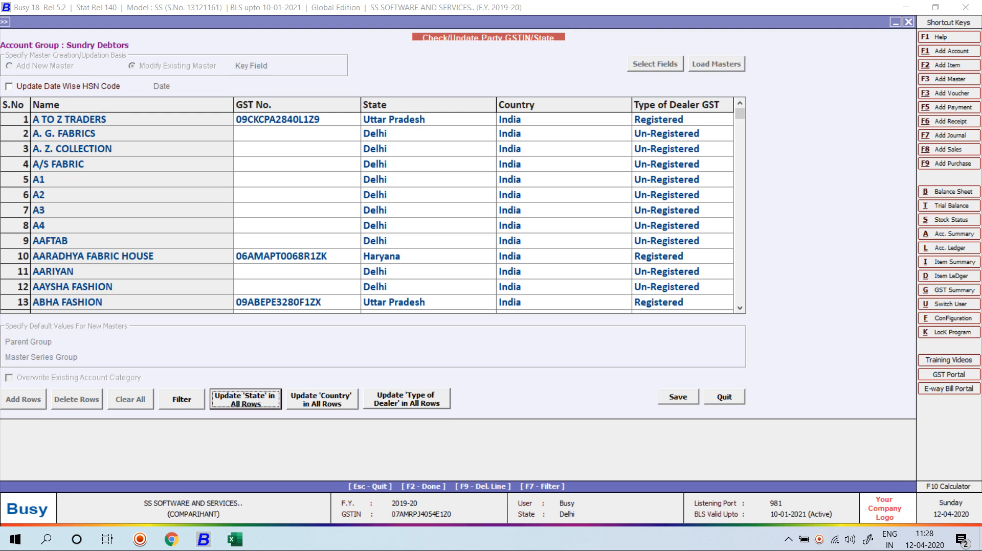
key("Tab")
key("Tab")
key("Return")
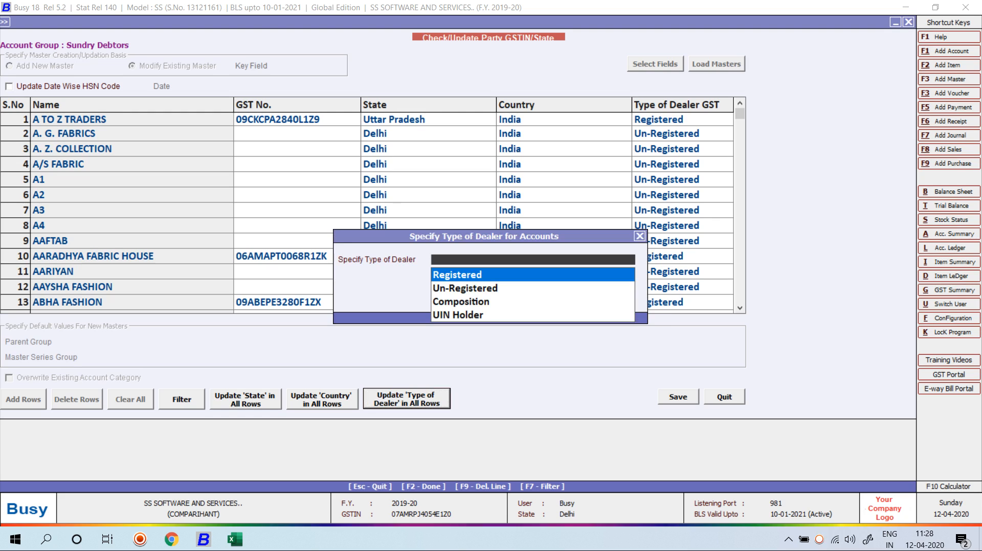
key("Escape")
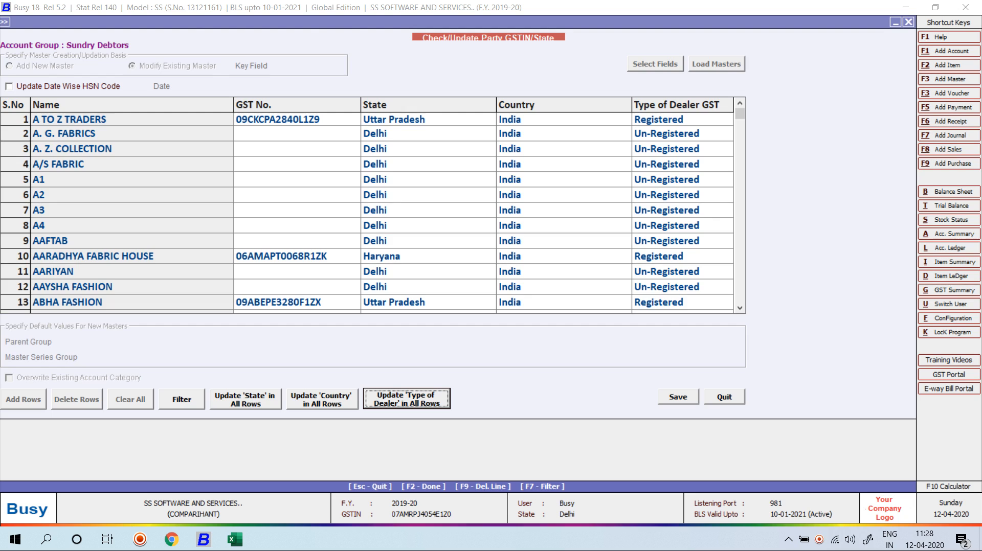
key("Escape")
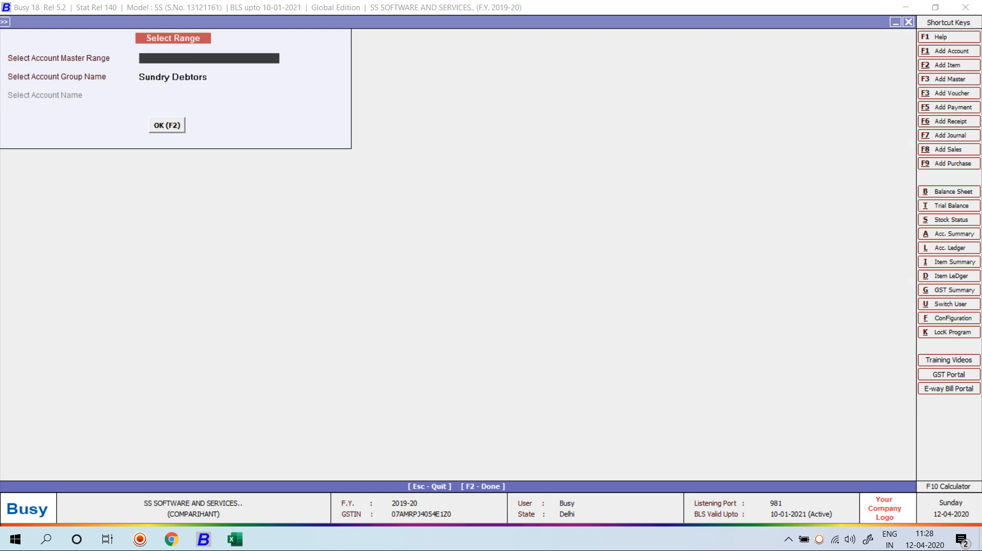
key("Escape")
Step: Load the Check/Update Expense GST Details list and select the Tax Category of Books & Periodicals
key("Down")
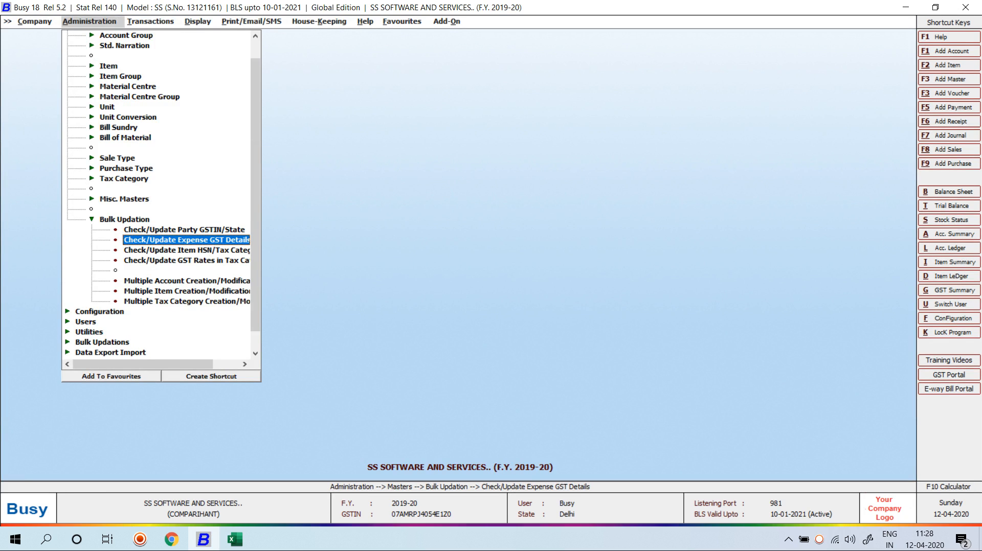
key("Return")
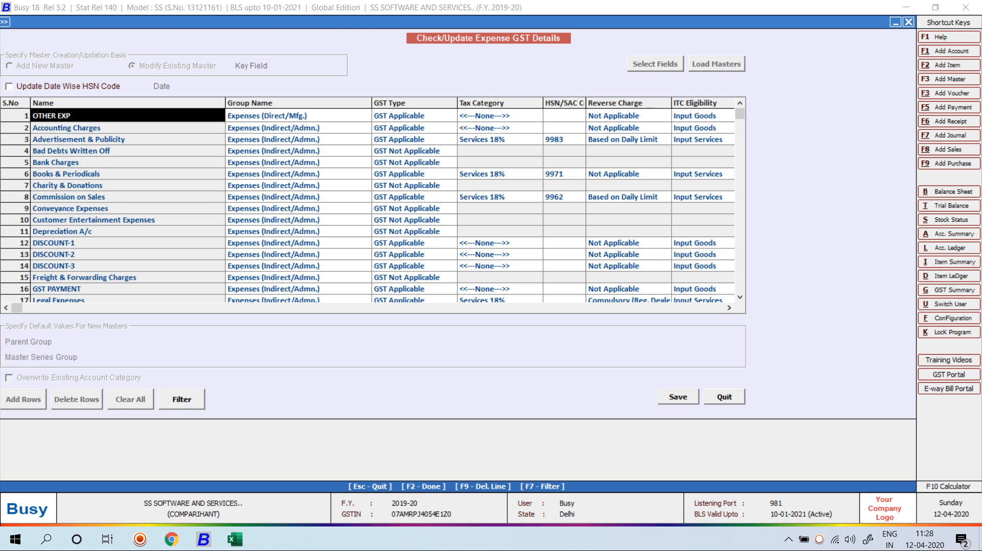
left_click(499, 174)
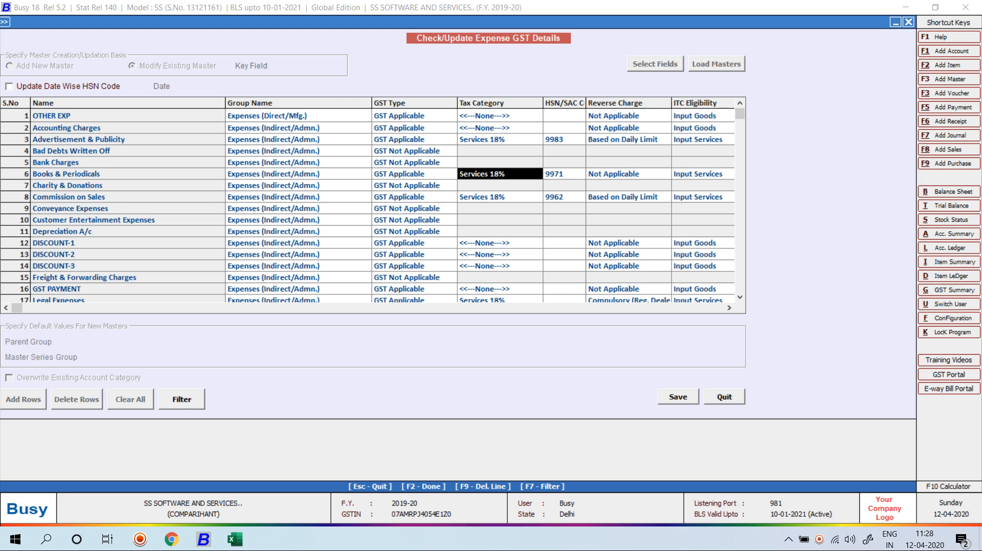
Step: Filter the expense GST details list on the Name column with the value SERVICES 18%
key("F7")
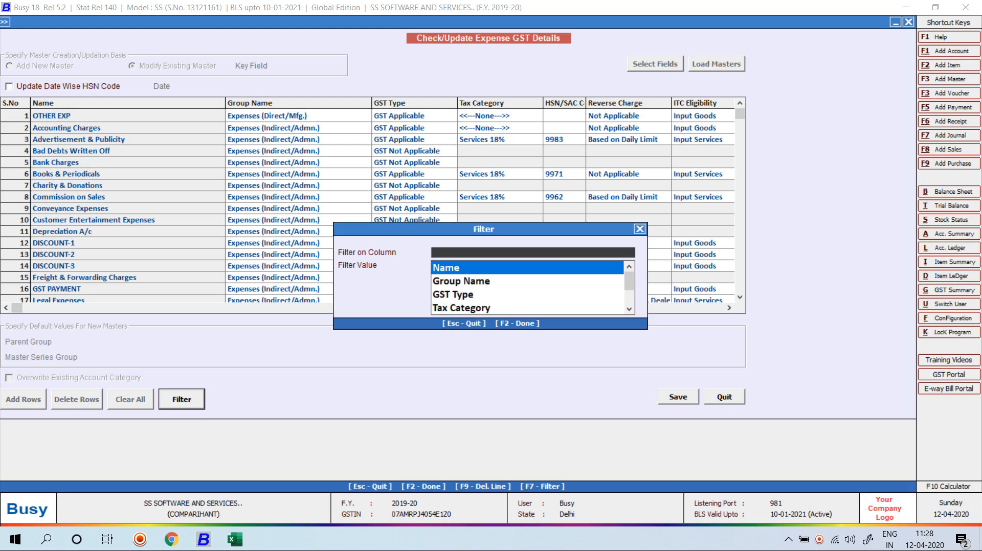
key("Return")
type("SER")
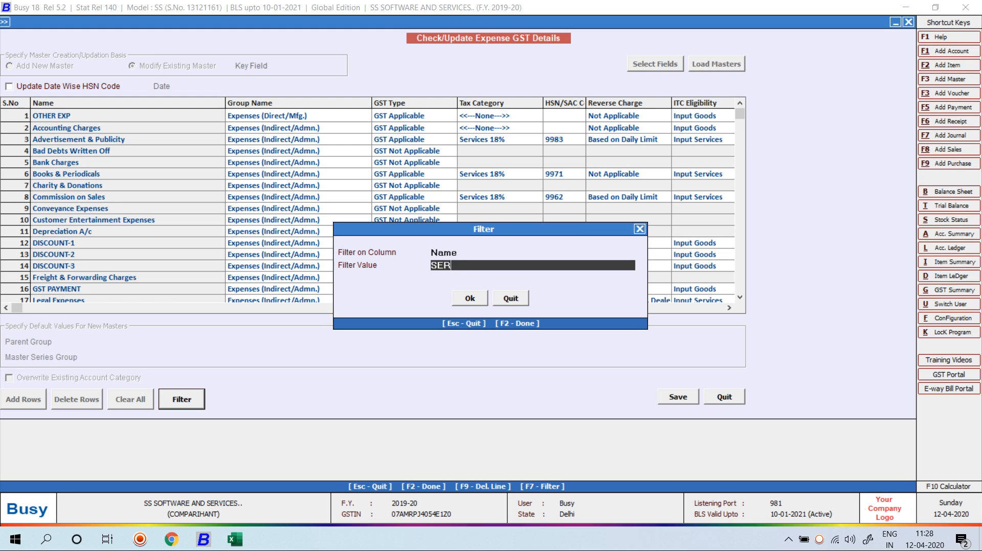
type("VICES 18%")
key("Return")
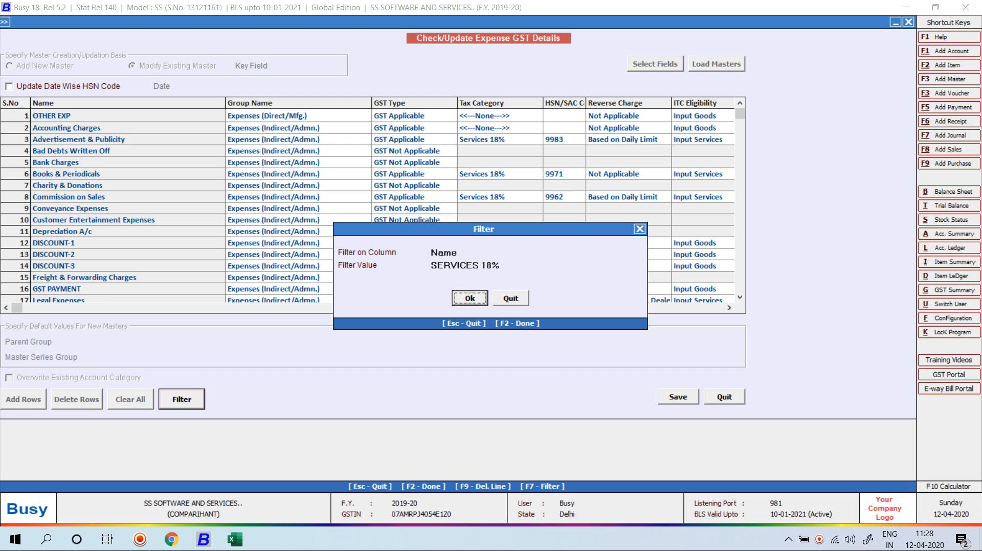
key("Return")
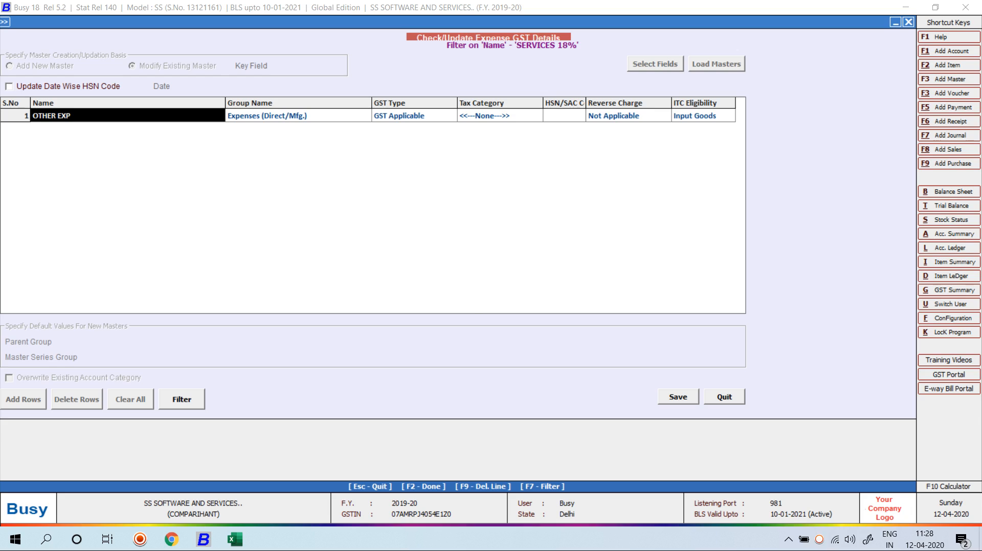
Step: Close the filtered expense list and reload Check/Update Expense GST Details without the filter
key("F7")
key("Escape")
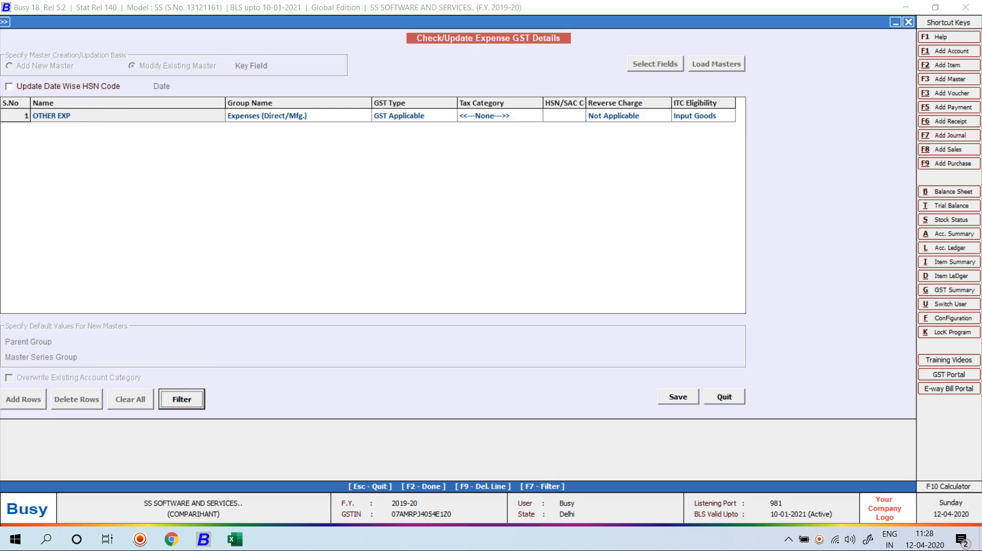
key("Escape")
key("Return")
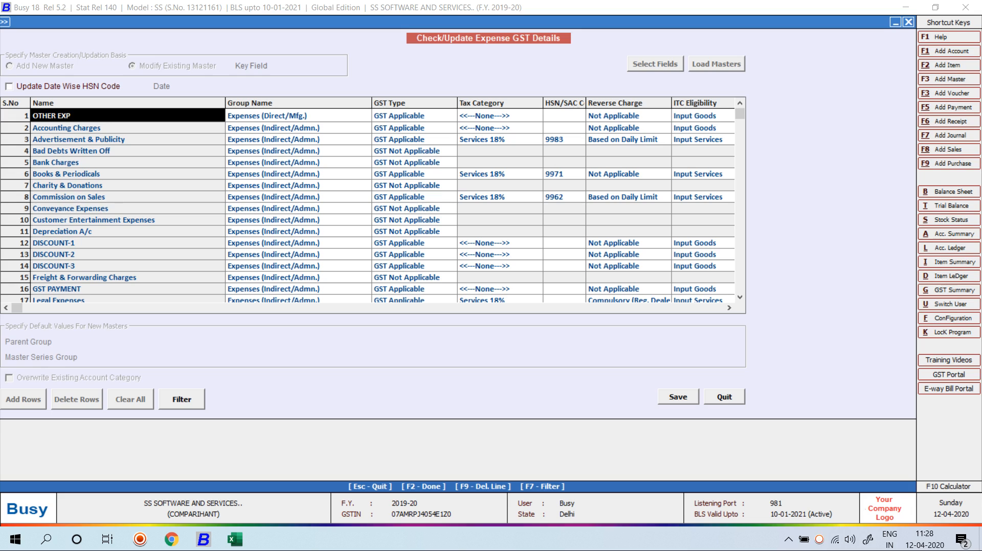
Step: Select OTHER EXP's Tax Category, enable Update Date Wise HSN Code, and leave the expense list without saving
left_click(499, 116)
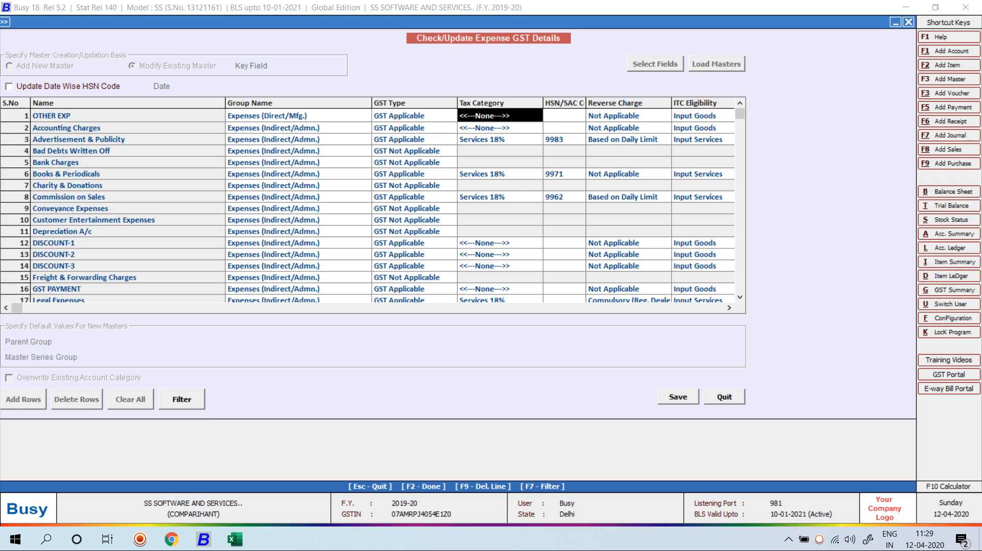
left_click(9, 86)
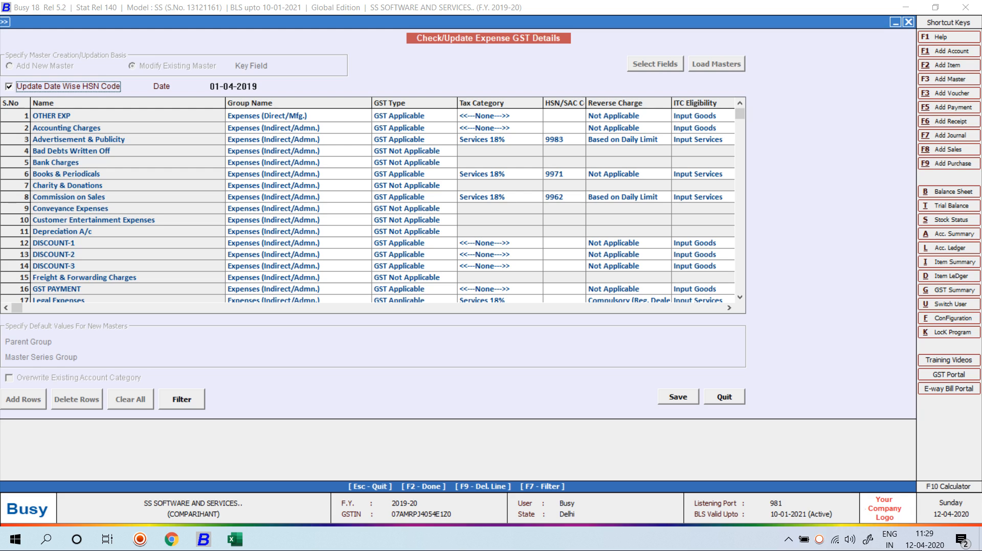
key("Escape")
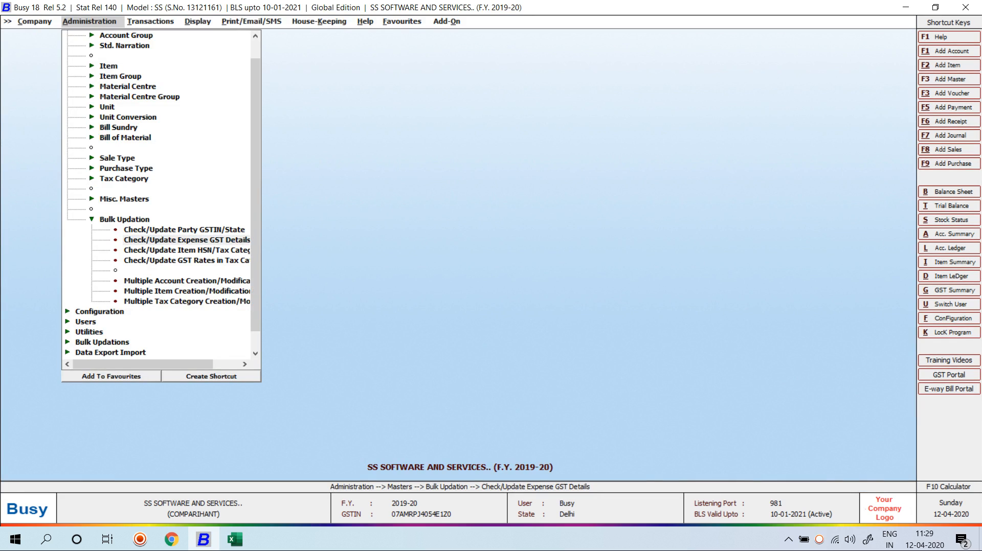
Step: Load the Check/Update Item HSN/Tax Category list with the item master range set to ALL
key("Return")
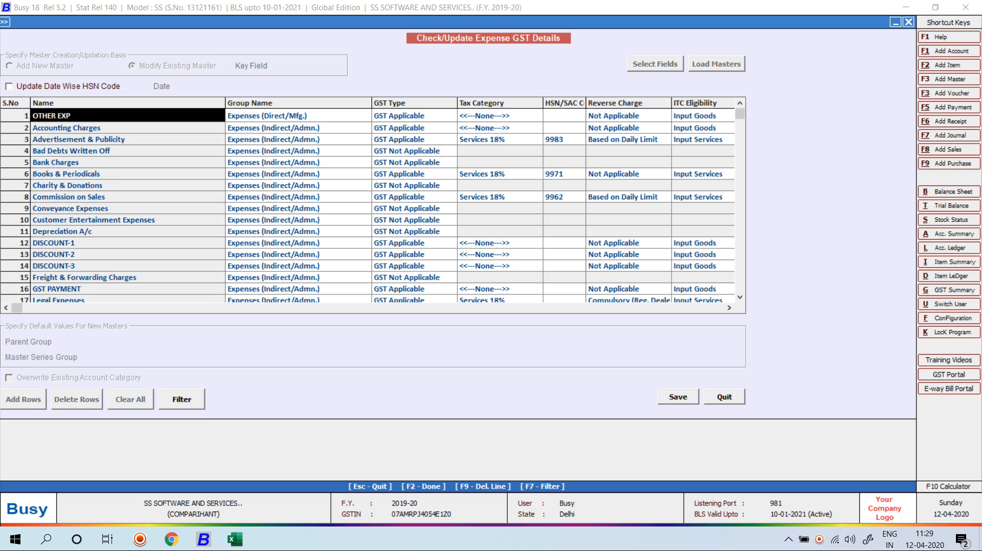
key("Escape")
key("Down")
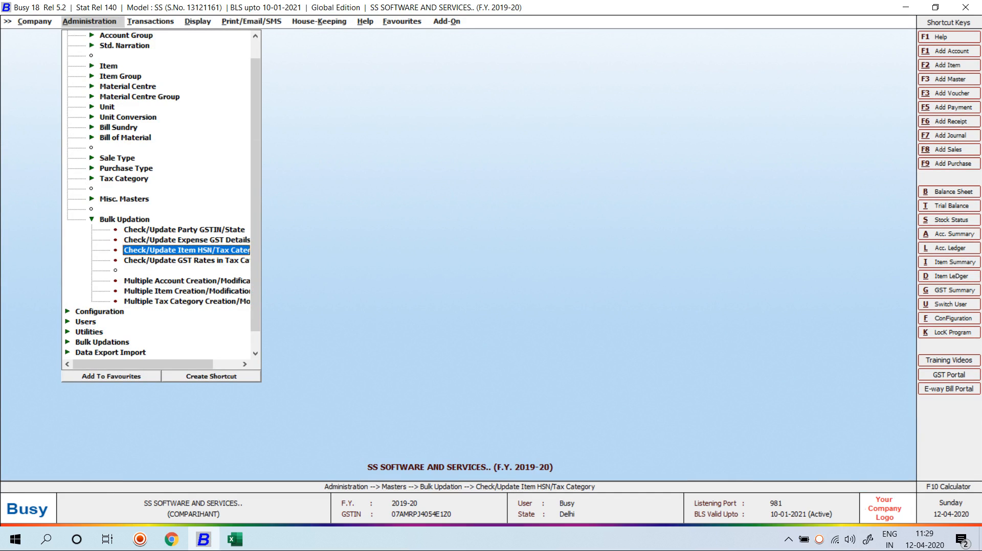
key("Return")
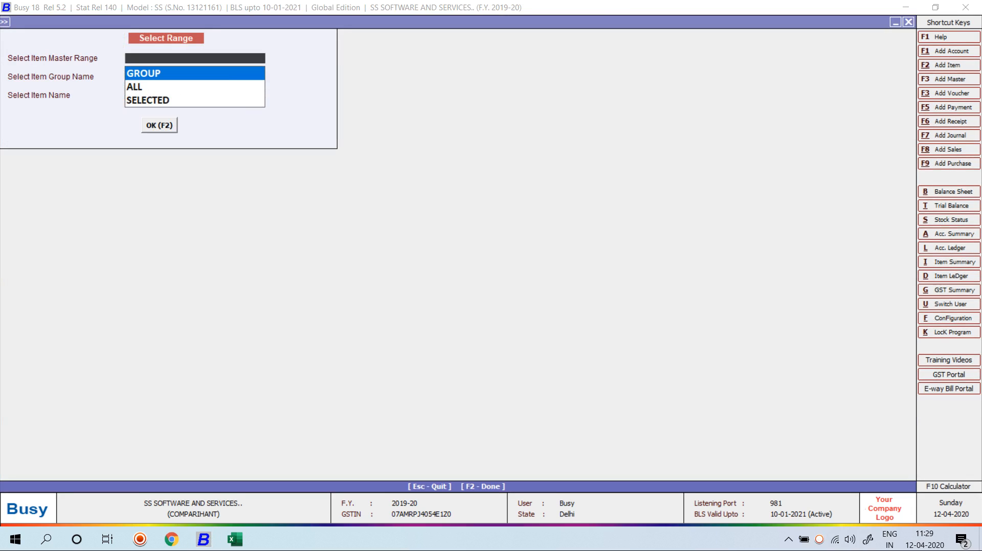
key("Down")
key("Return")
key("Return")
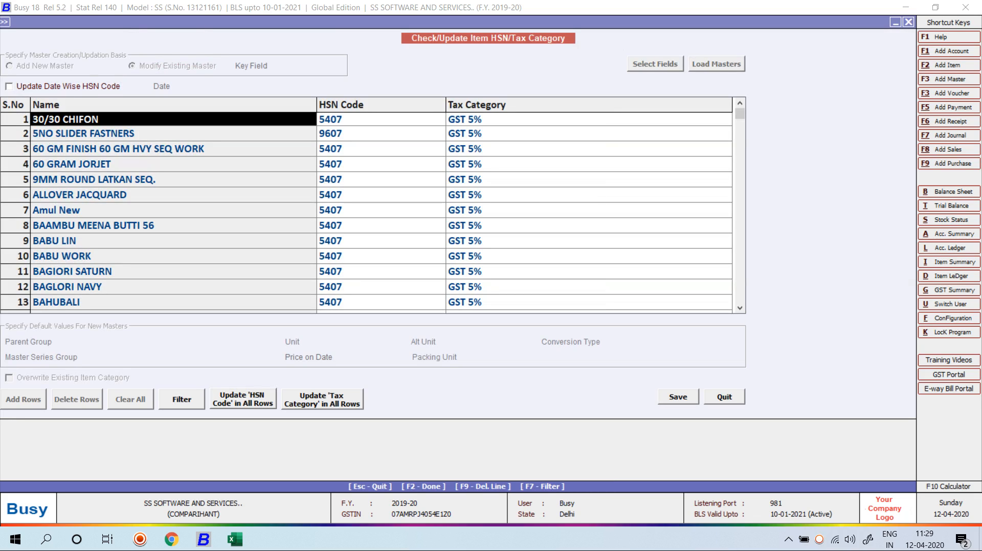
Step: Try updating the Tax Category in all rows of the item list to GST 12%
left_click_drag(563, 119, 563, 271)
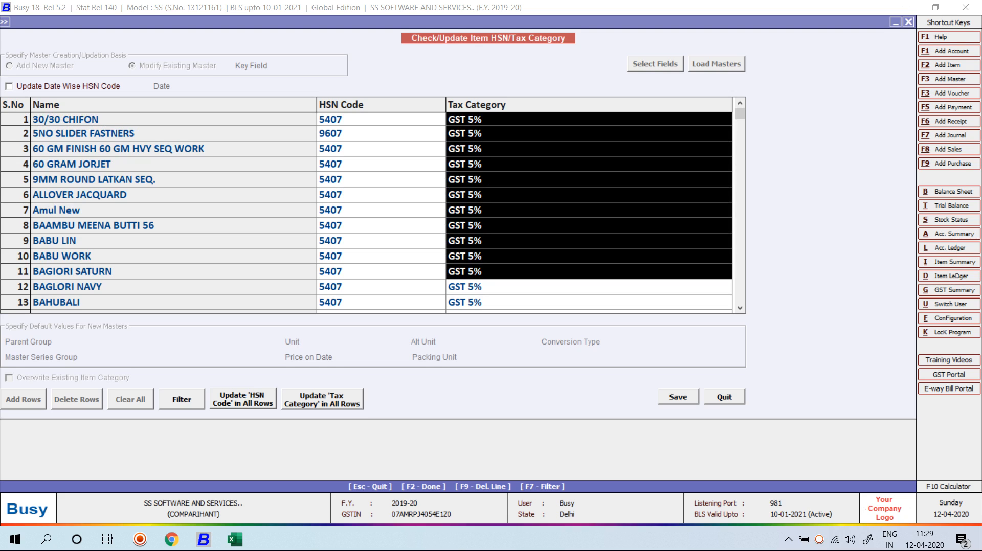
left_click(322, 399)
key("Down")
key("Down")
key("Down")
key("Return")
key("Return")
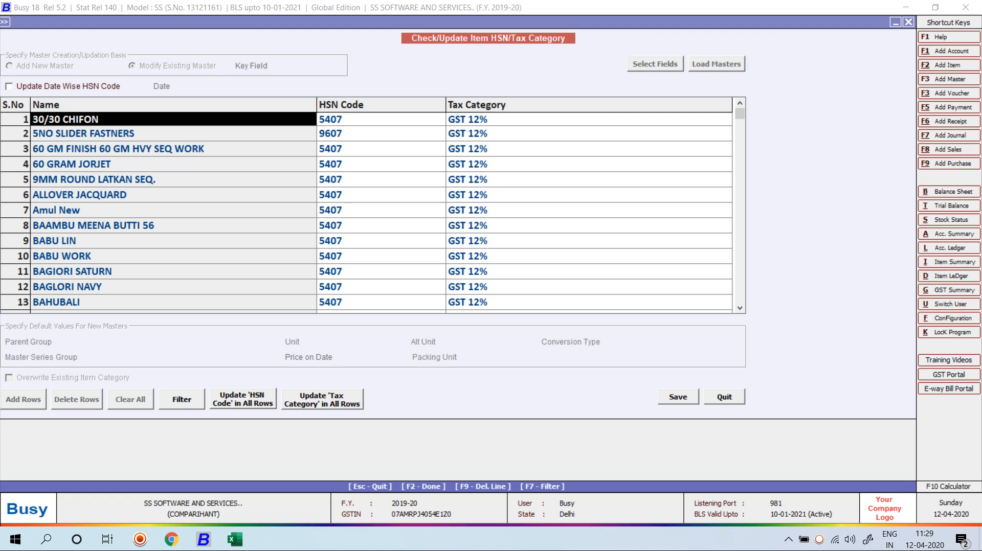
Step: Enable Update Date Wise HSN Code for the item list and leave the list without saving
left_click(9, 86)
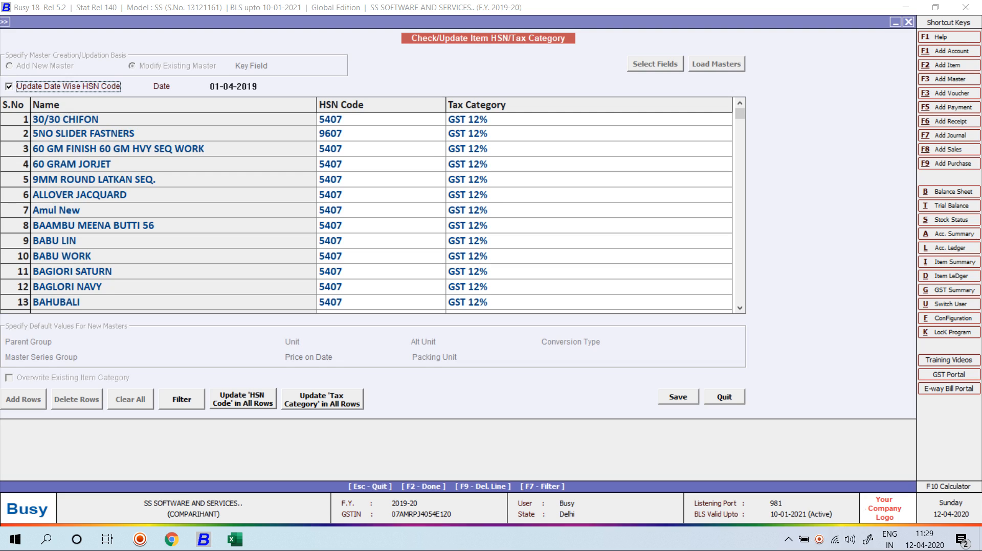
key("Escape")
key("Escape")
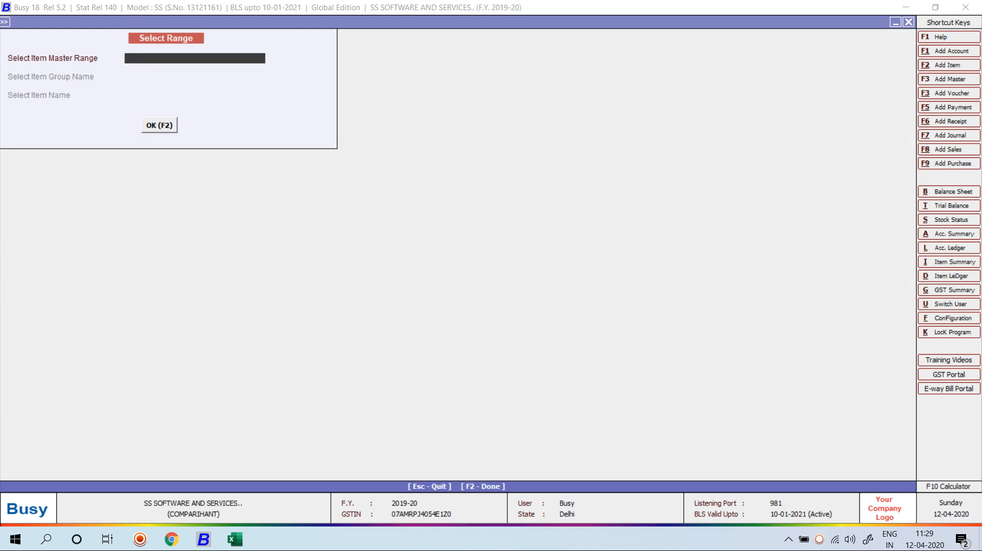
key("Escape")
Step: Examine the IGST, CGST and SGST rates per category in Check/Update GST Rates in Tax Categories, and leave without saving
key("Down")
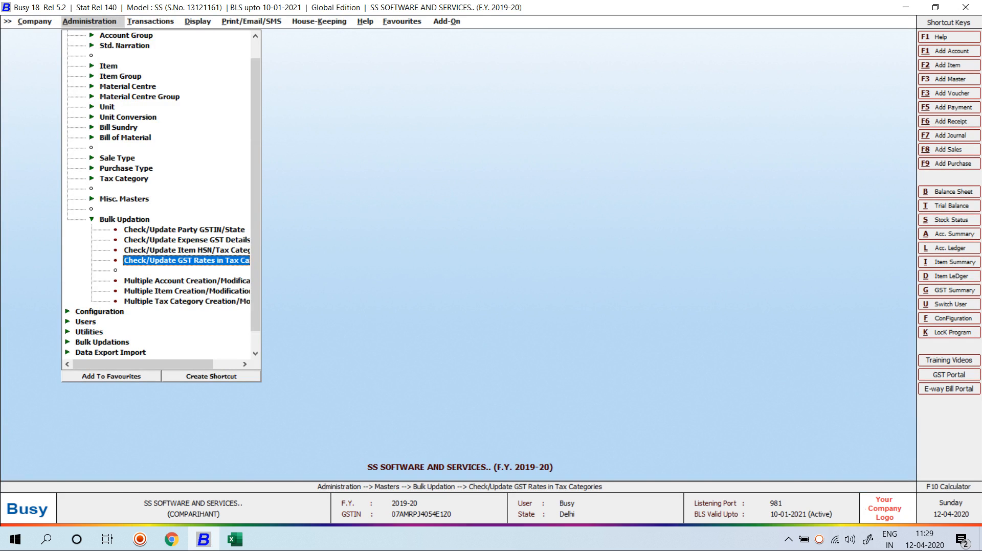
key("Return")
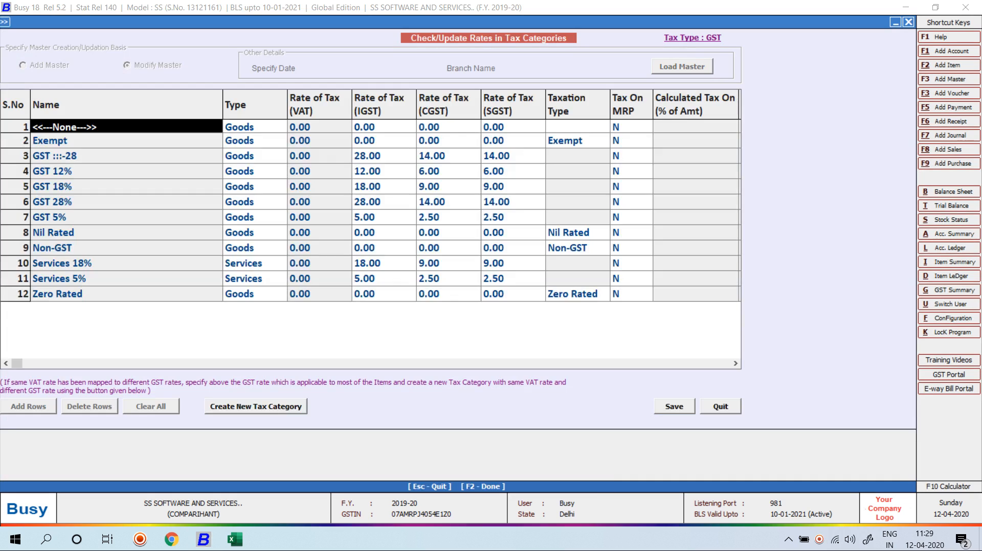
key("Return")
key("Return")
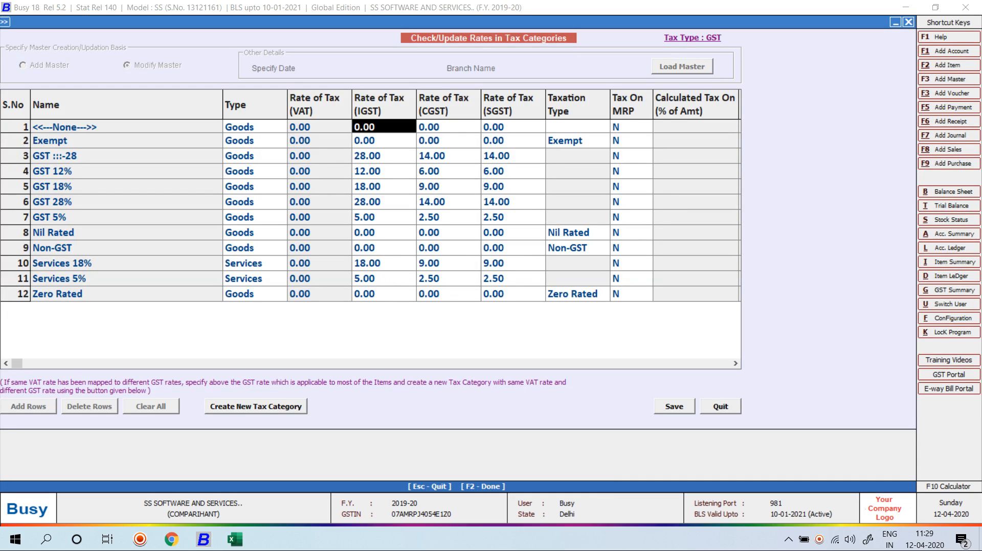
key("Down")
key("Down")
key("Return")
key("Right")
key("Left")
key("Left")
key("Down")
key("Right")
key("Right")
key("Left")
key("Left")
key("Down")
key("Right")
key("Down")
key("Left")
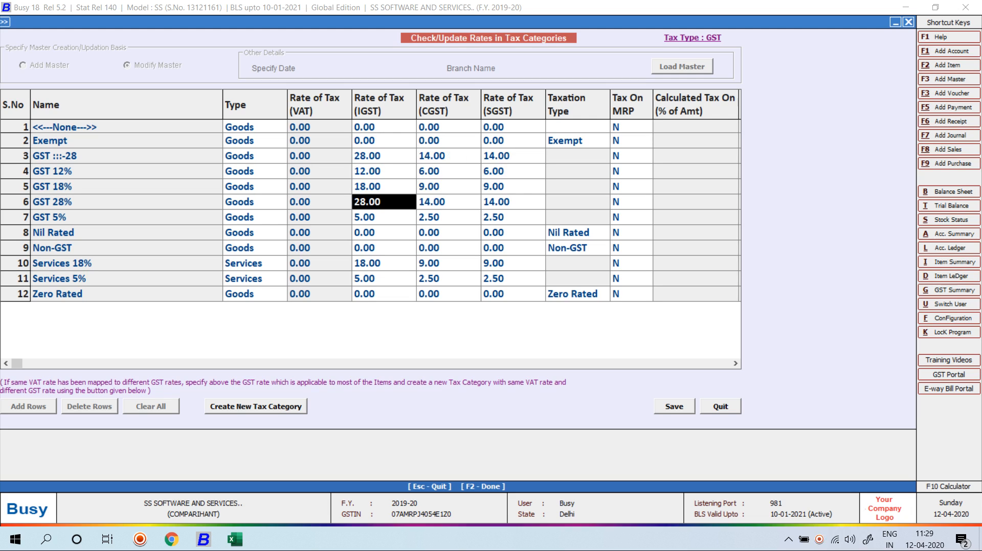
key("Escape")
key("Return")
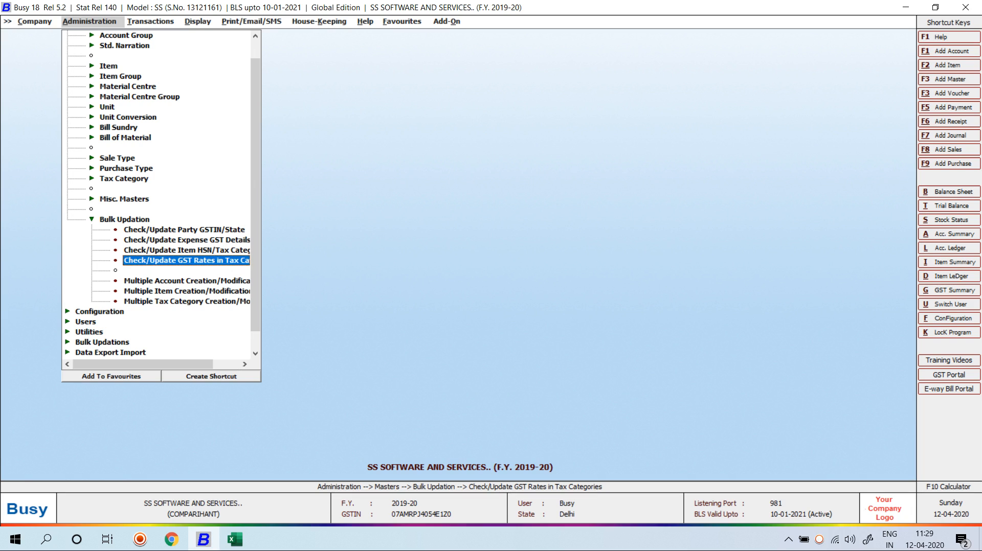
Step: Open Multiple Account Creation/Modification and choose Modify Existing Master with Name as the key field
key("Down")
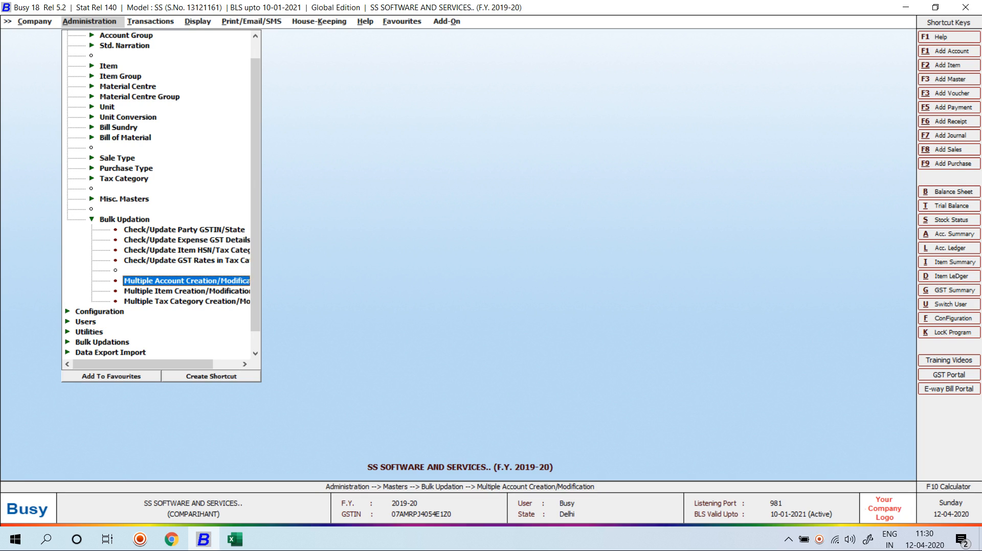
key("Return")
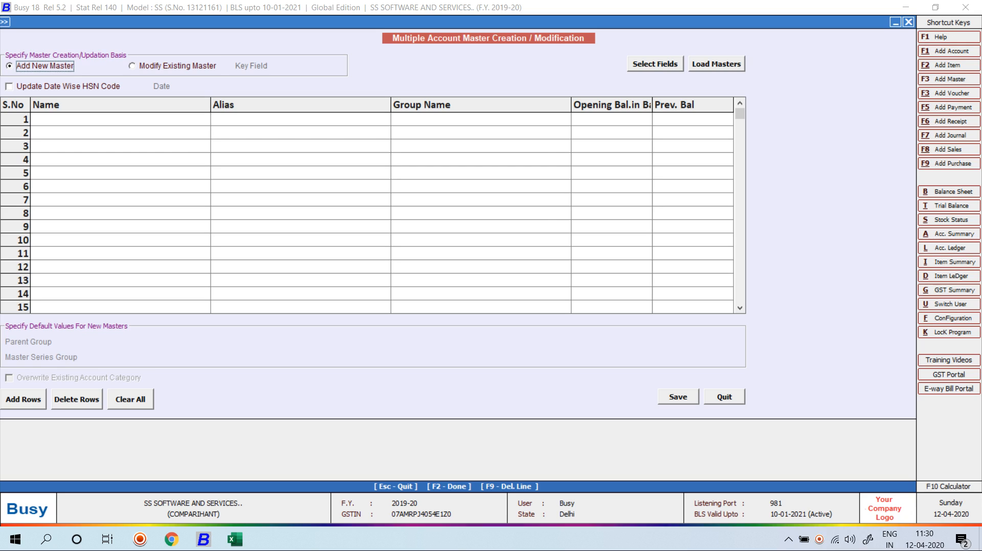
key("Right")
key("Return")
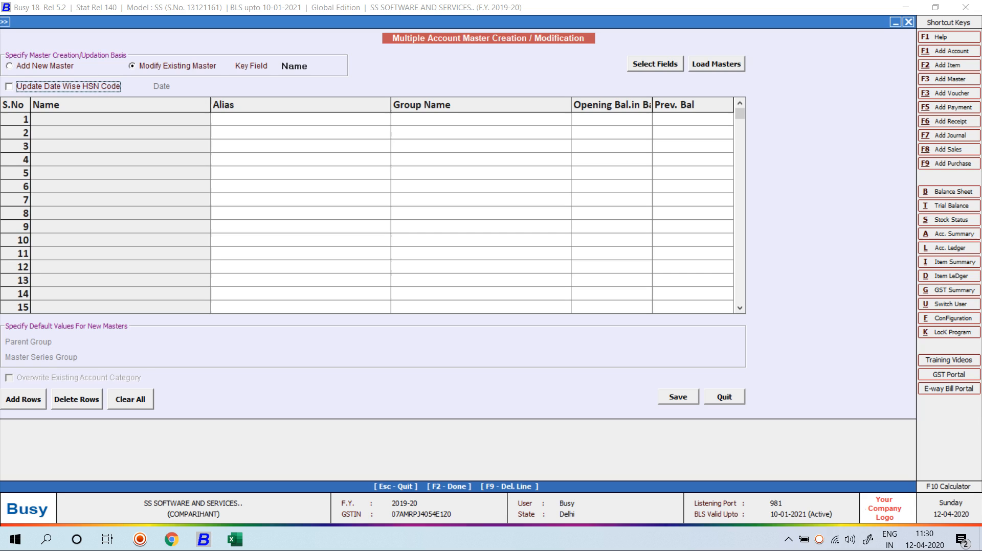
Step: Load all accounts of the Sundry Debtors account group for modification
key("Return")
key("Return")
key("Down")
key("Return")
type("sun")
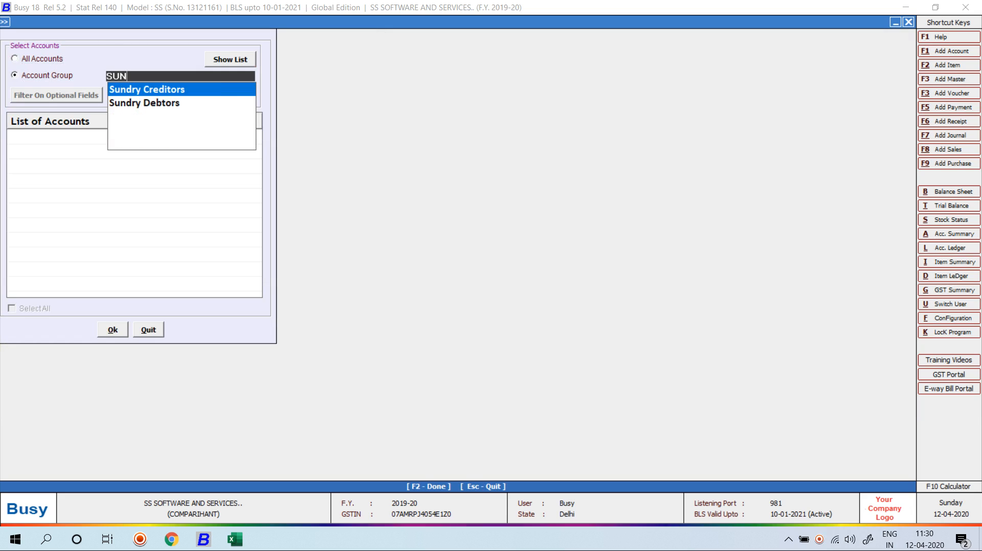
key("Down")
key("Return")
key("Return")
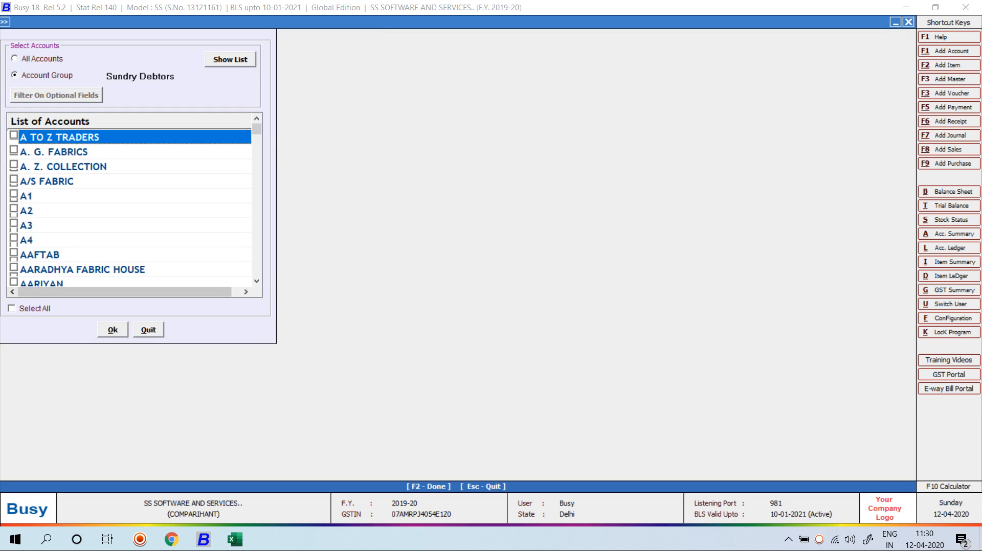
key("Tab")
key("space")
key("Tab")
key("Return")
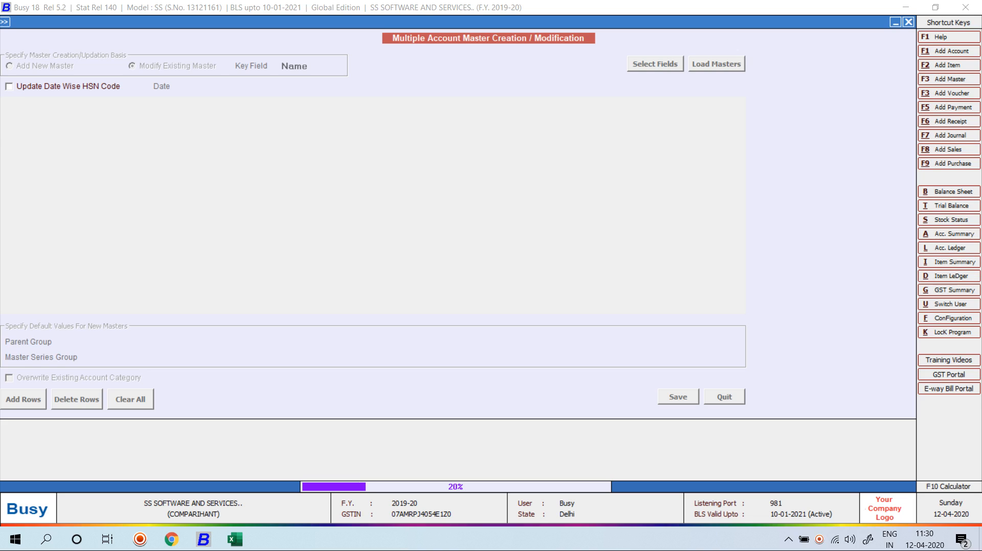
Step: Abort the loading of the remaining Sundry Debtors accounts
key("Escape")
key("Left")
key("Return")
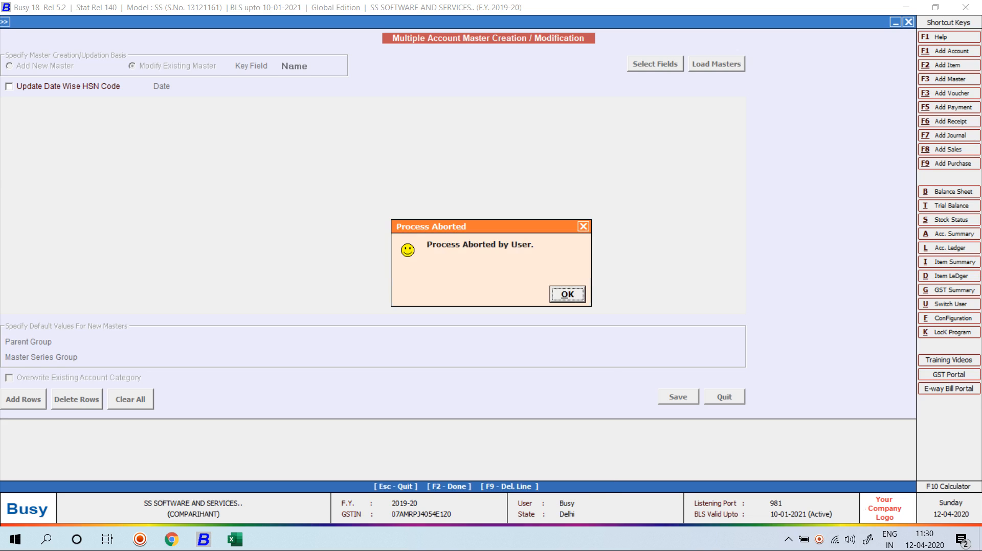
key("Return")
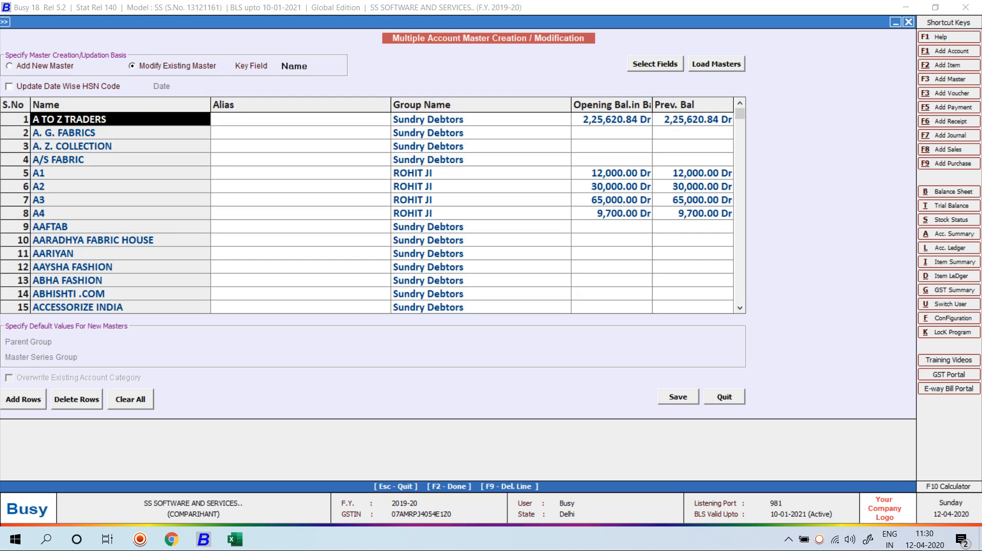
Step: Change the Group Name of account A1 to Sundry Debtors
left_click(481, 120)
left_click(481, 187)
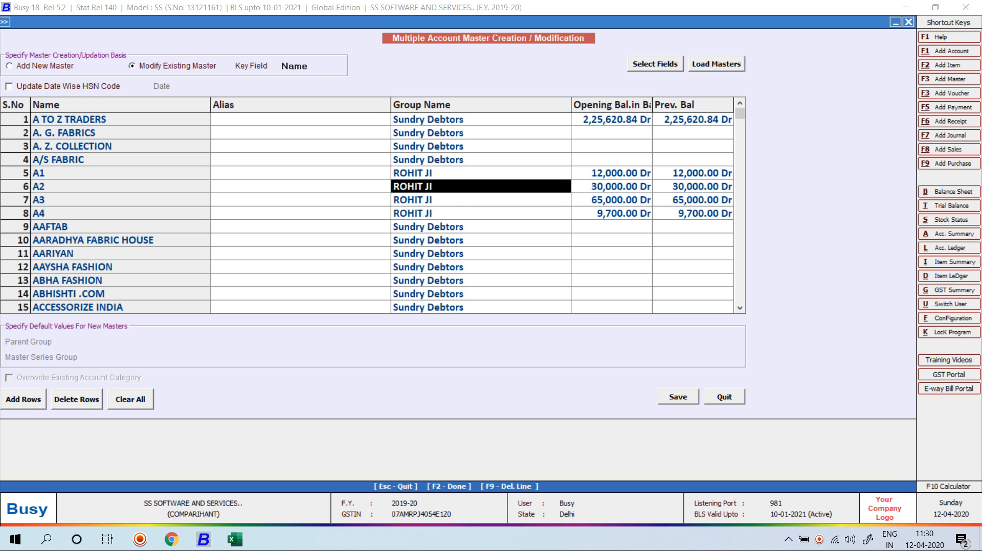
left_click(481, 173)
type("sun")
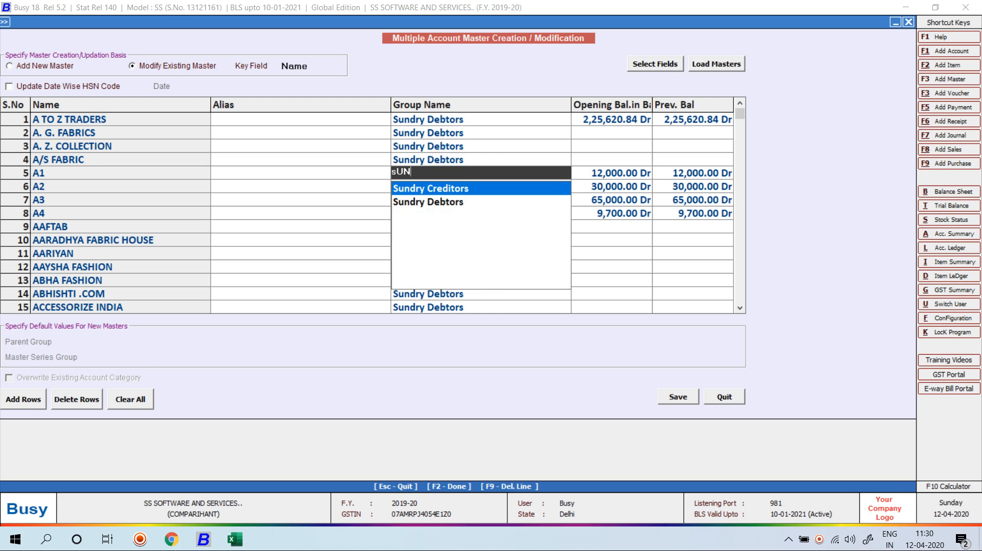
key("Down")
key("Return")
Step: Change the Group Name of accounts A2 and A3 to Sundry Debtors
key("Left")
key("Down")
type("sun")
key("Down")
key("Return")
key("Left")
key("Down")
type("sun")
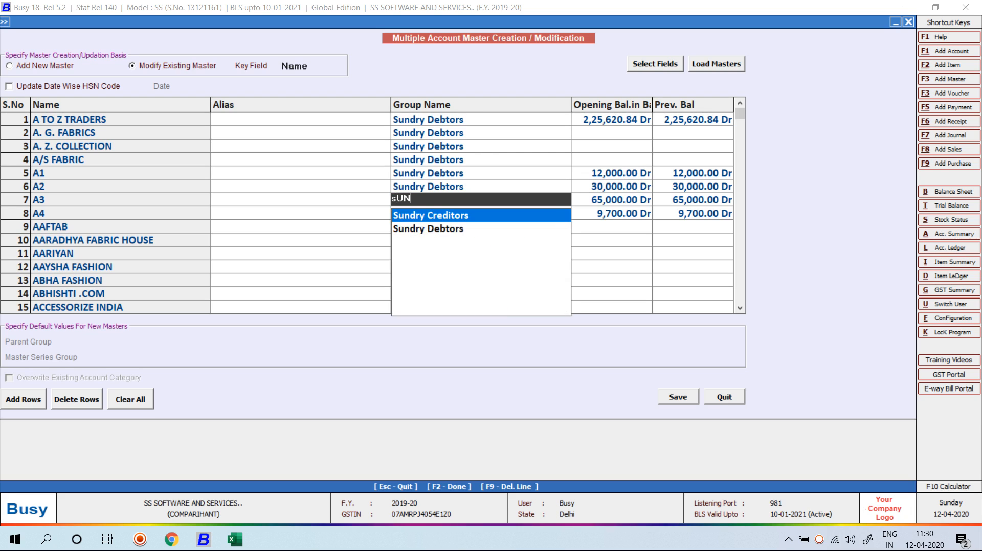
key("Down")
key("Return")
Step: Set the Group Name of account A4 to Sundry Creditors and save the multiple account modification
key("Left")
key("Down")
type("sun")
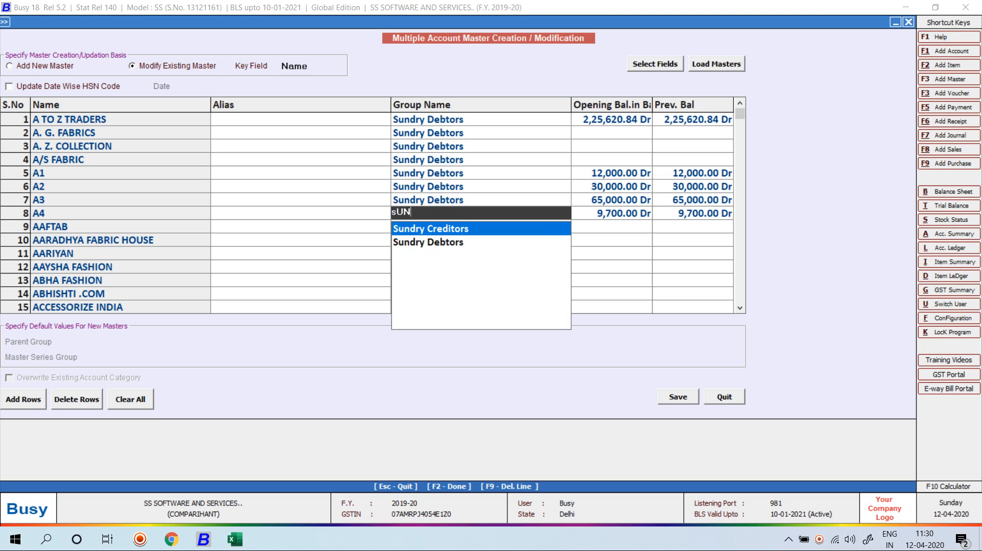
key("Return")
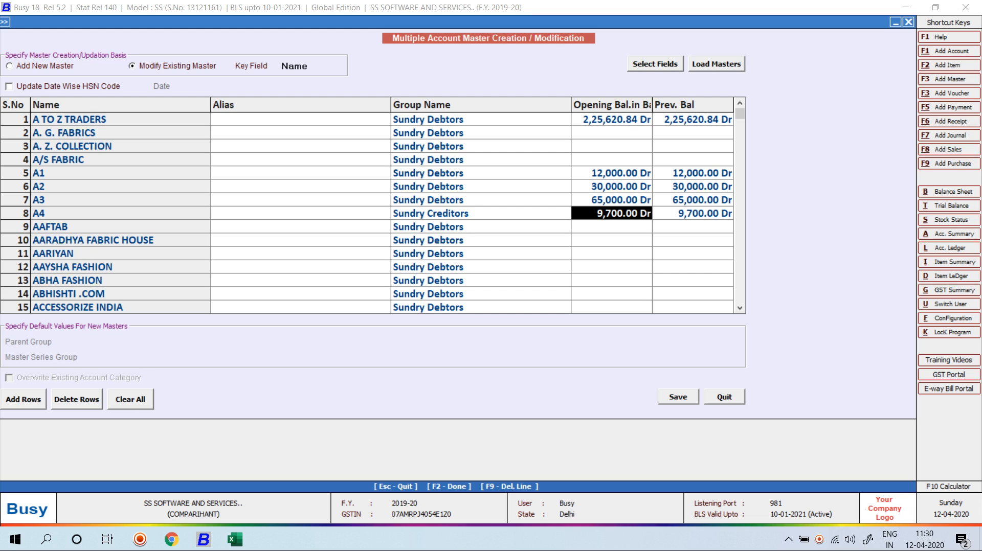
key("F2")
key("Return")
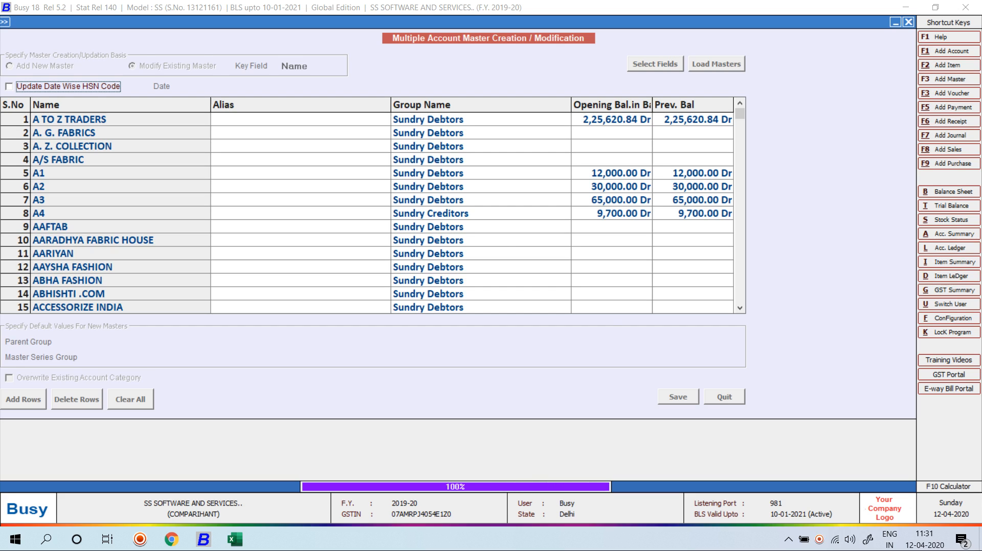
key("Return")
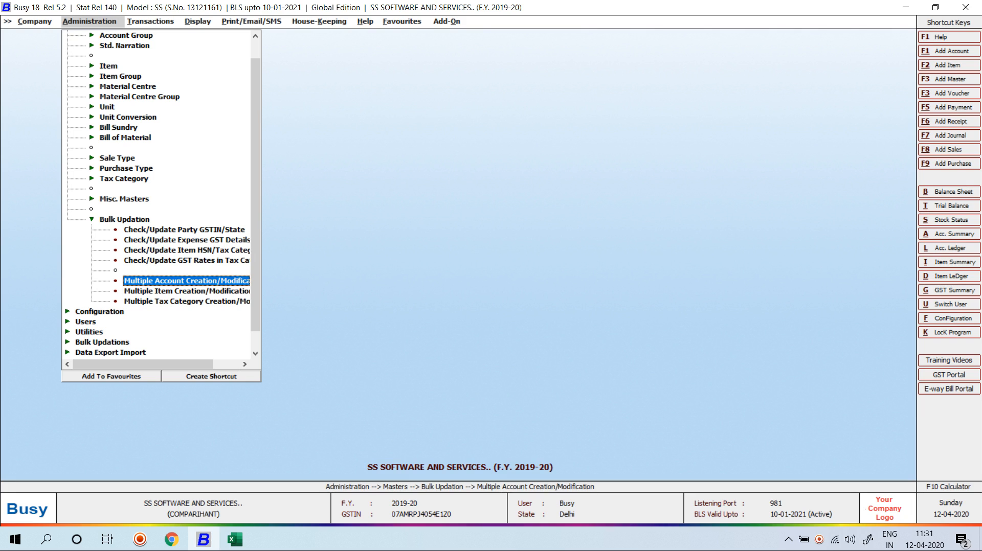
Step: View the Multiple Item and Multiple Tax Category Creation/Modification screens in turn, and leave them without entering anything
key("Down")
key("Return")
key("Escape")
key("Down")
key("Return")
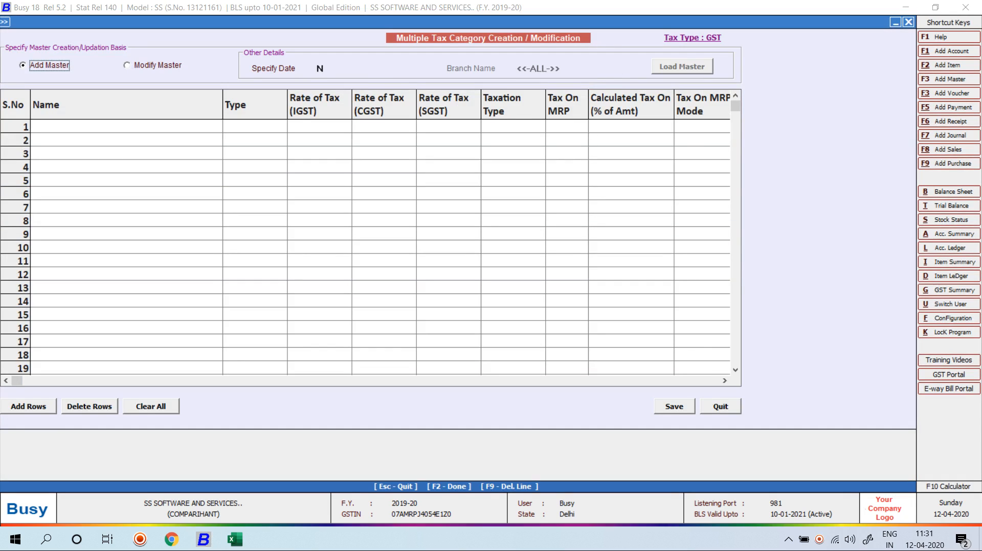
key("Escape")
key("Escape")
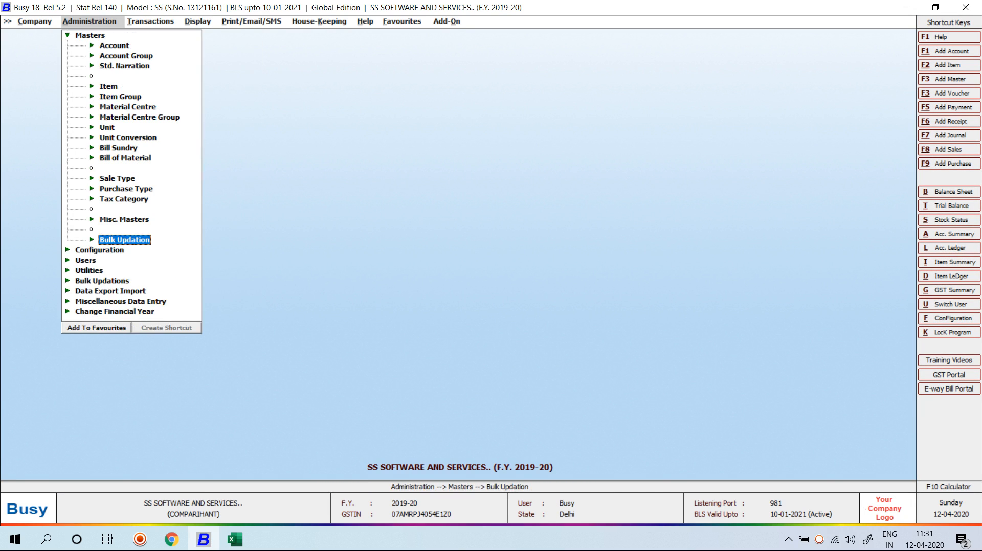
Step: Leave the masters list, switch to the Windows desktop and turn off Show desktop icons
key("Escape")
key("super+d")
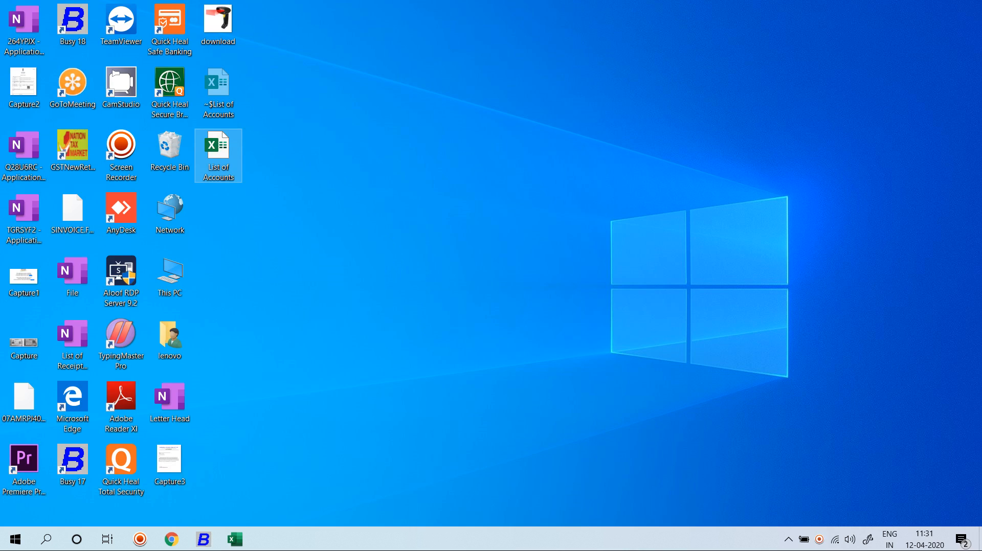
right_click(567, 13)
mouse_move(588, 20)
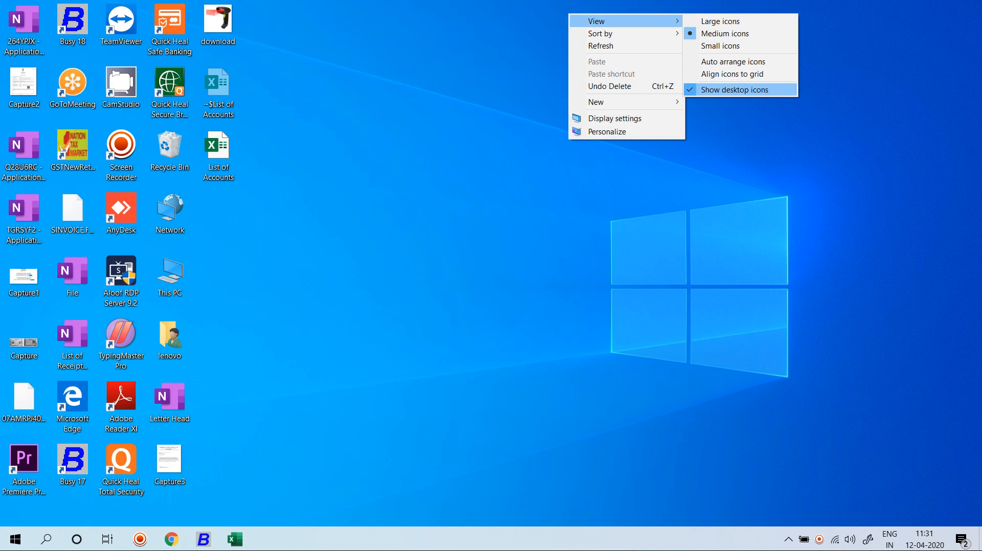
left_click(716, 89)
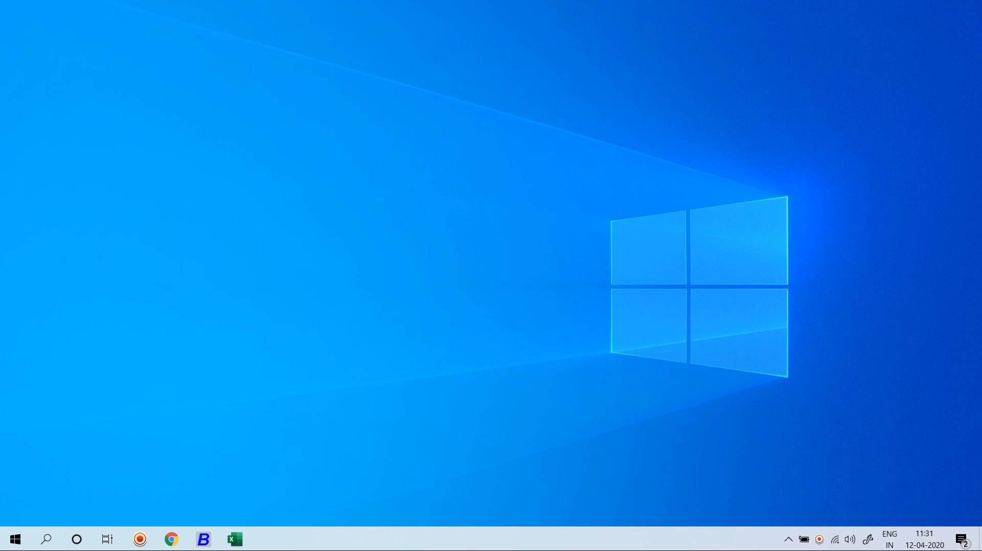
left_click(819, 539)
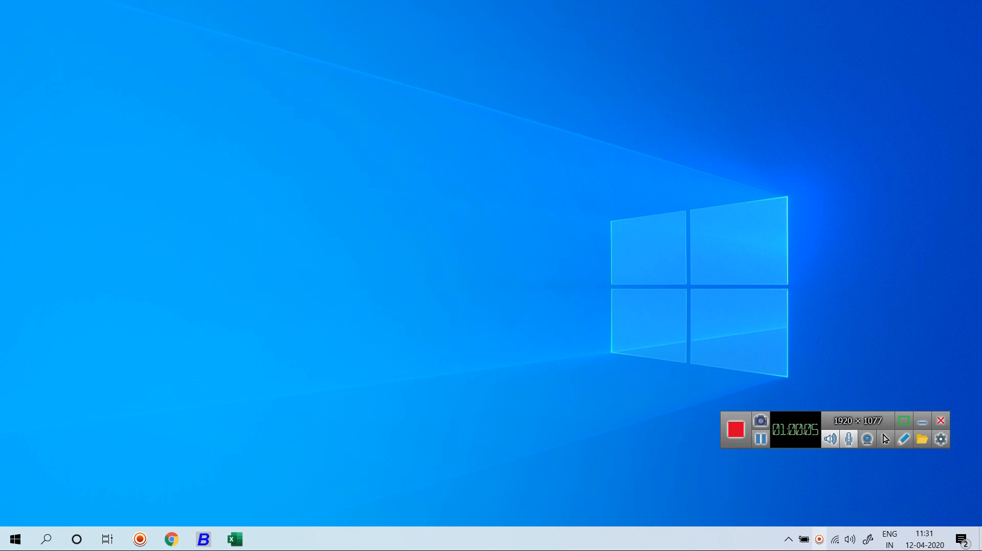